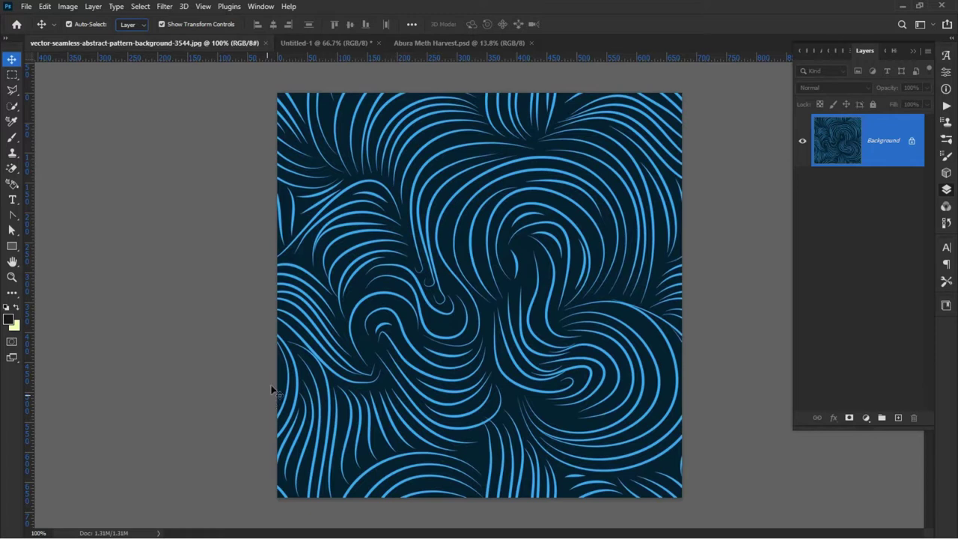
Step: Show the finished 2022 Harvest banner in Abura Meth Harvest.psd as a reference
{"action": "left_click", "coordinate": [457, 45]}
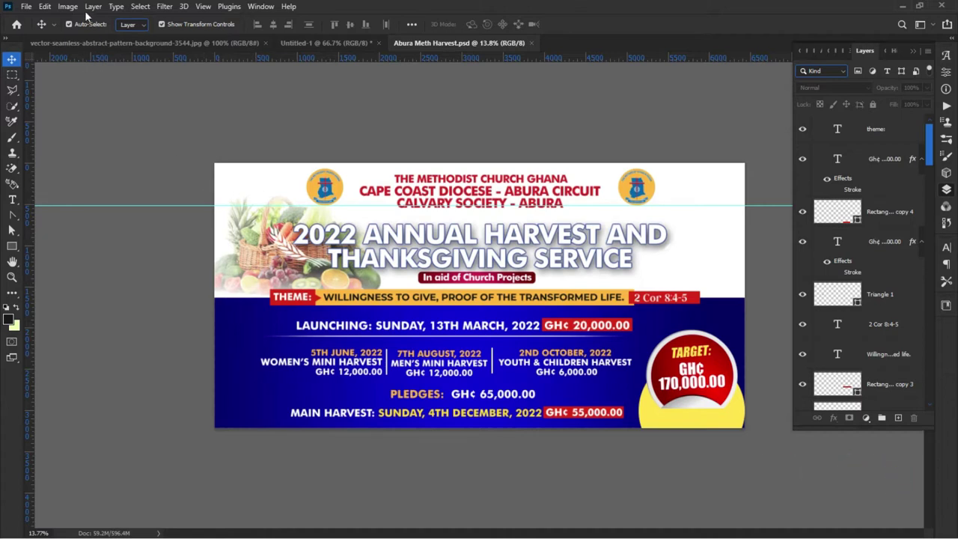
{"action": "left_click", "coordinate": [27, 7]}
{"action": "left_click", "coordinate": [26, 7]}
{"action": "left_click", "coordinate": [26, 7]}
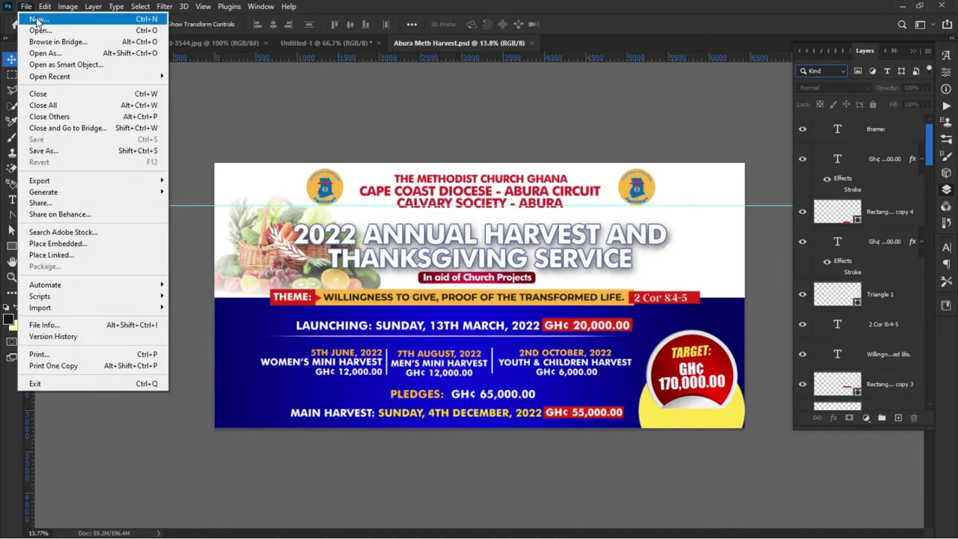
Step: Create a landscape DL-preset document, 8.661 × 4.331 inches at 300 ppi
{"action": "left_click", "coordinate": [38, 19]}
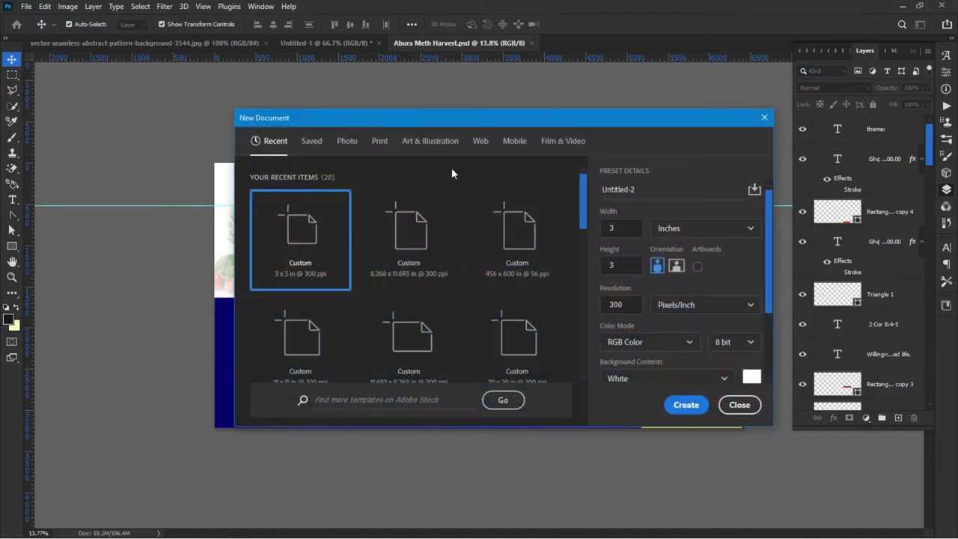
{"action": "left_click", "coordinate": [377, 142]}
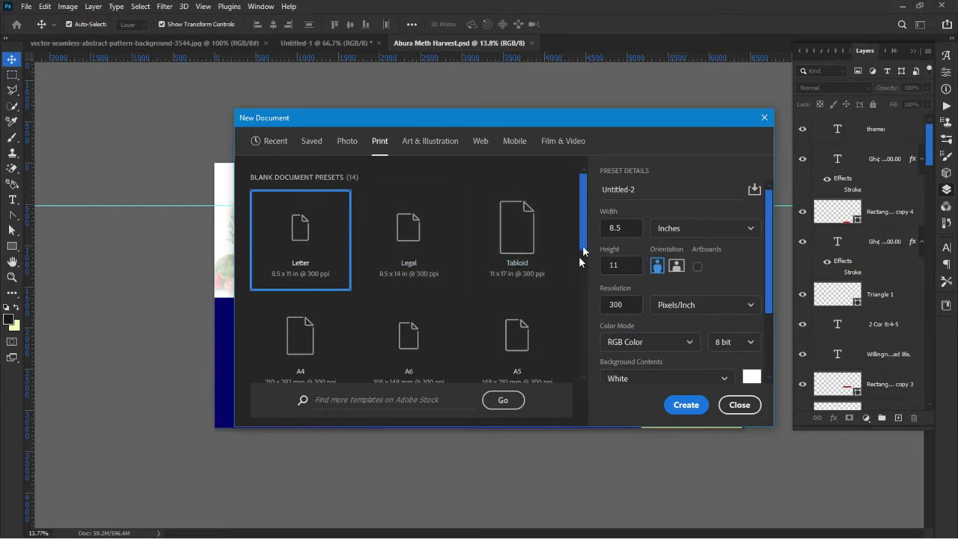
{"action": "left_click_drag", "start_coordinate": [584, 232], "coordinate": [606, 356]}
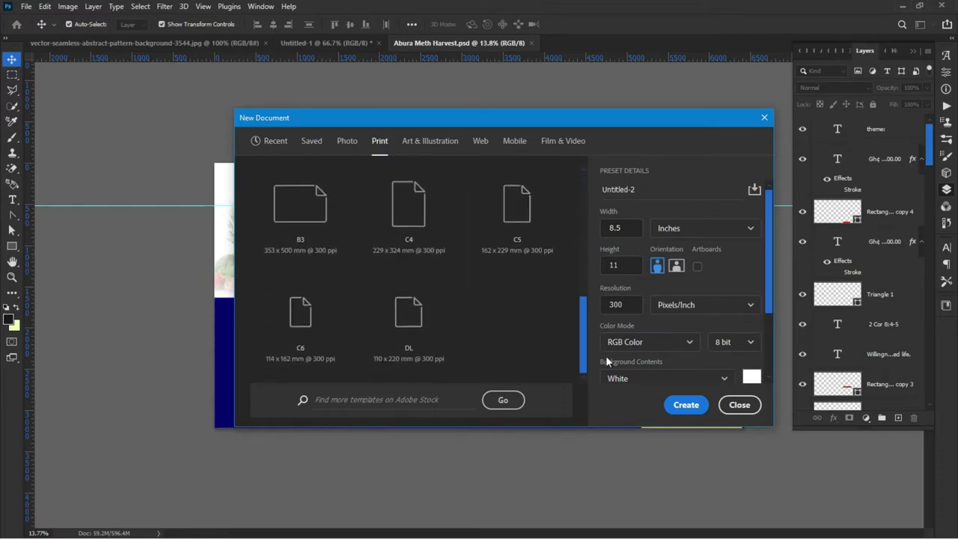
{"action": "left_click", "coordinate": [404, 324]}
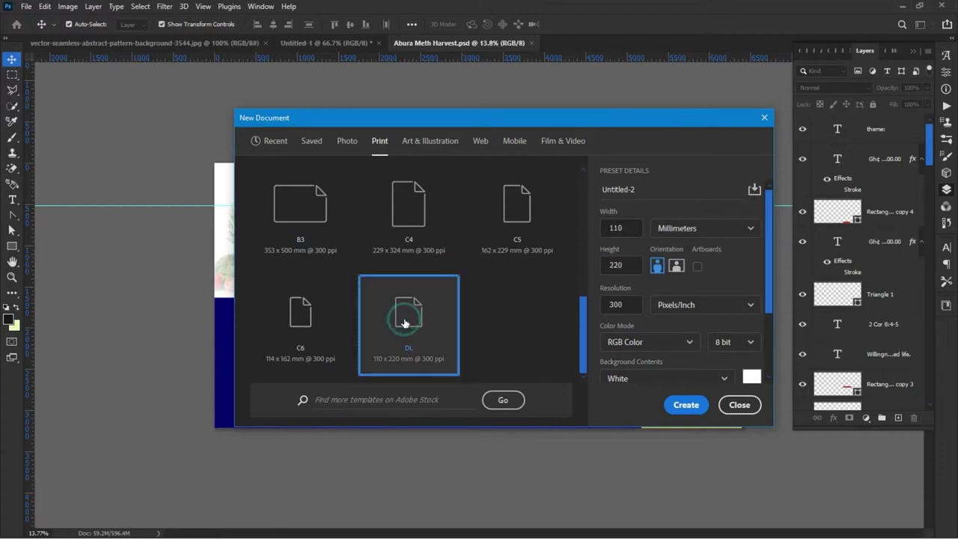
{"action": "left_click", "coordinate": [678, 229]}
{"action": "left_click", "coordinate": [674, 267]}
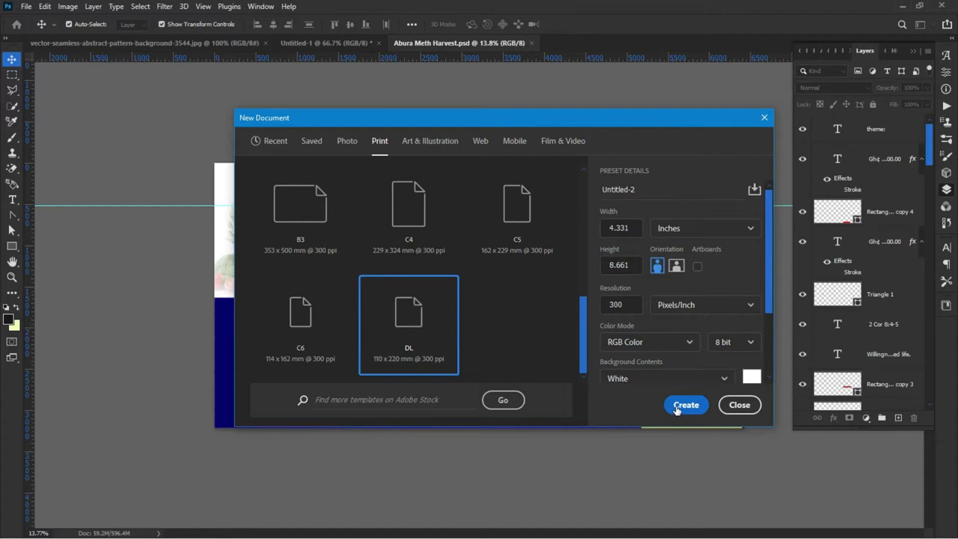
{"action": "left_click", "coordinate": [678, 266]}
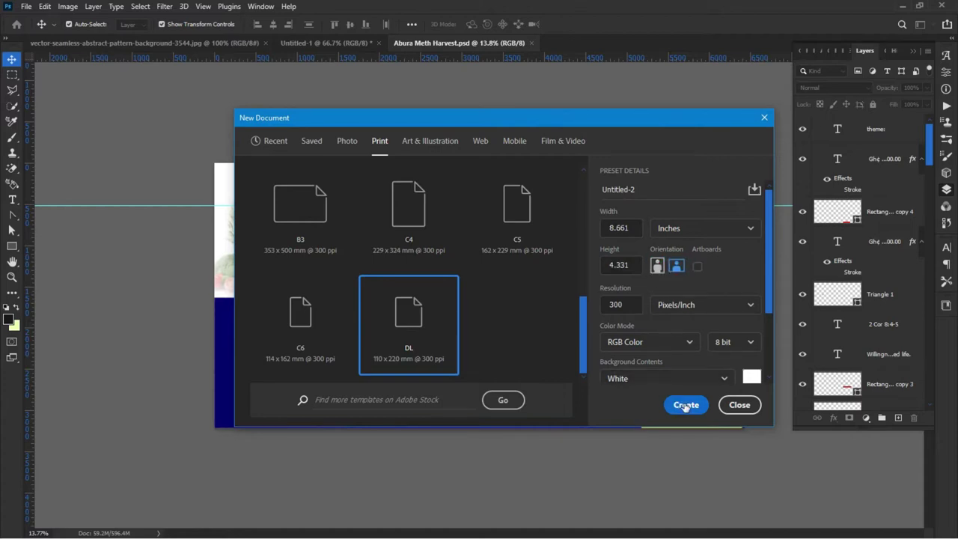
{"action": "left_click", "coordinate": [685, 405]}
{"action": "scroll", "coordinate": [112, 321], "scroll_direction": "down", "scroll_amount": 2}
{"action": "scroll", "coordinate": [360, 349], "scroll_direction": "down", "scroll_amount": 1}
{"action": "scroll", "coordinate": [406, 337], "scroll_direction": "up", "scroll_amount": 1}
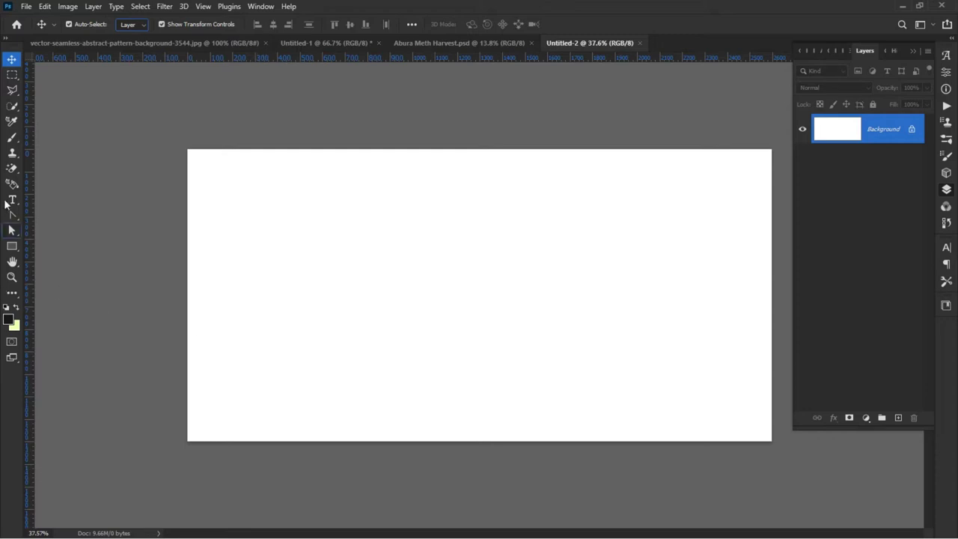
Step: Draw a black 2626 × 565 px rectangle band spanning the canvas width through its middle
{"action": "left_click", "coordinate": [14, 246]}
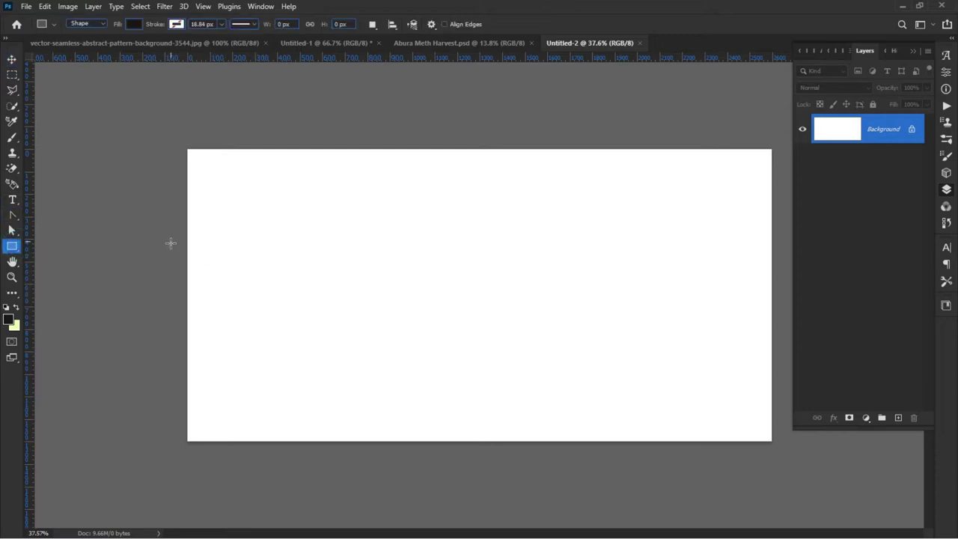
{"action": "right_click", "coordinate": [11, 247]}
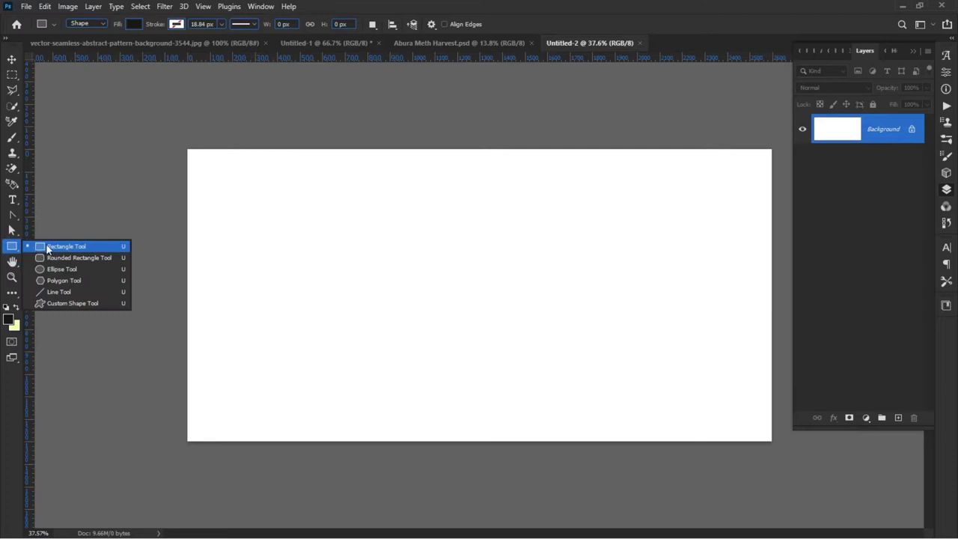
{"action": "left_click", "coordinate": [46, 243]}
{"action": "right_click", "coordinate": [13, 247]}
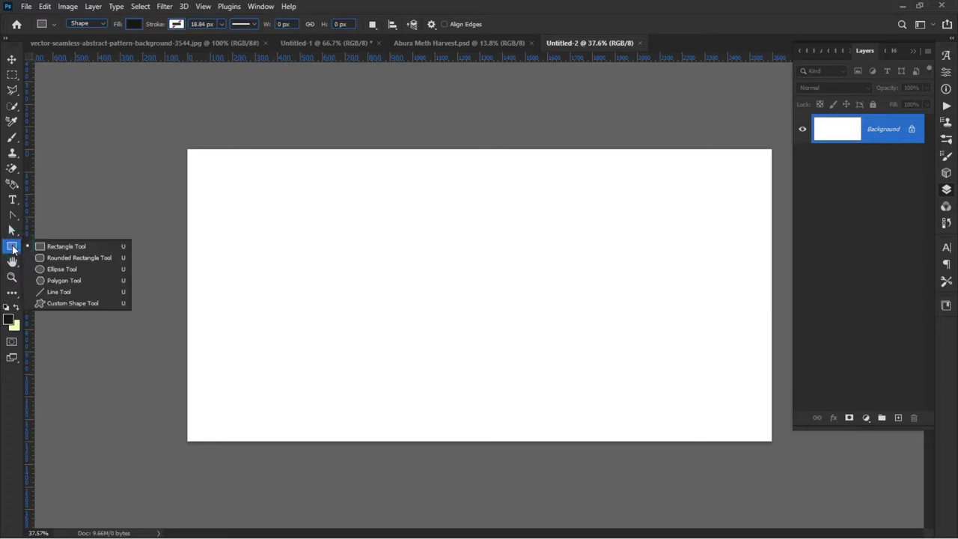
{"action": "right_click", "coordinate": [13, 248]}
{"action": "right_click", "coordinate": [11, 250]}
{"action": "right_click", "coordinate": [10, 252]}
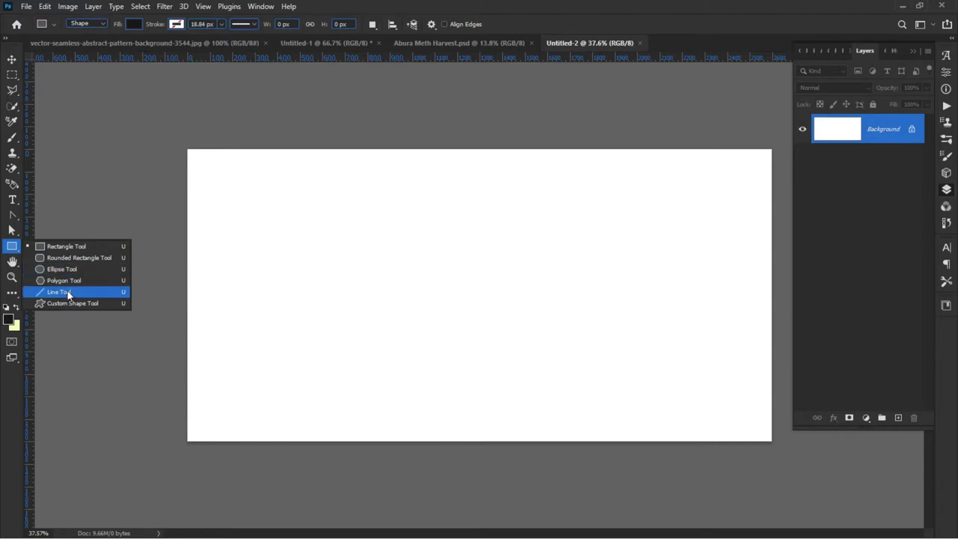
{"action": "left_click", "coordinate": [66, 246]}
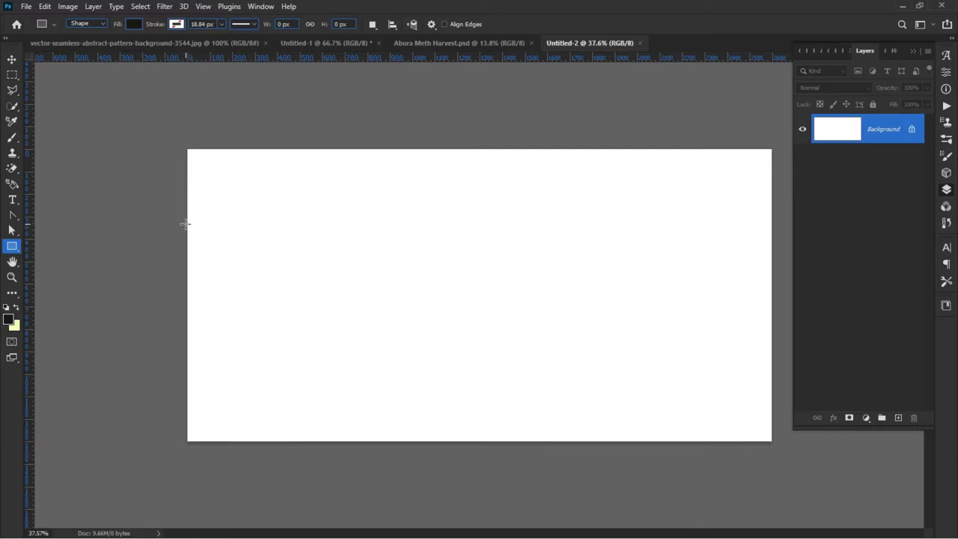
{"action": "left_click_drag", "start_coordinate": [187, 224], "coordinate": [777, 350]}
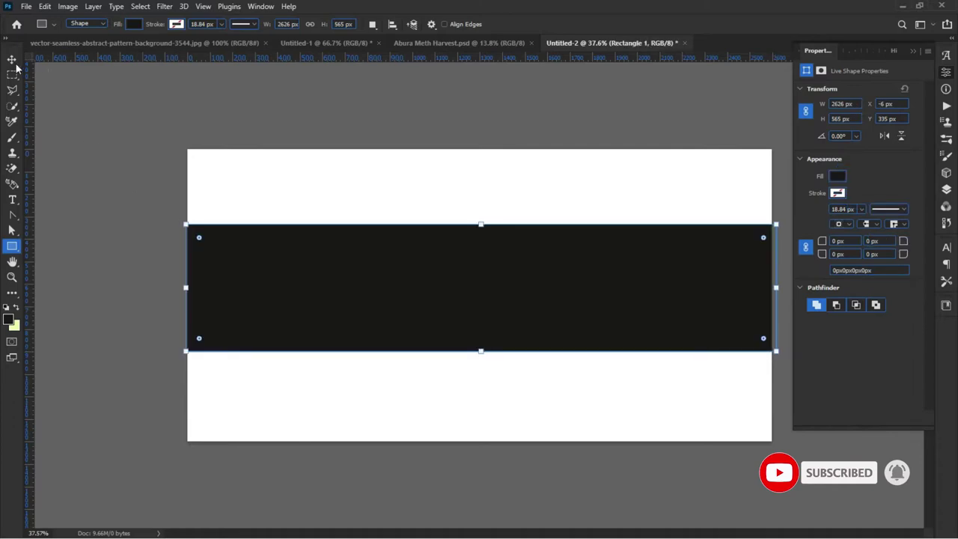
{"action": "left_click", "coordinate": [11, 59]}
{"action": "left_click", "coordinate": [77, 170]}
{"action": "left_click", "coordinate": [291, 214]}
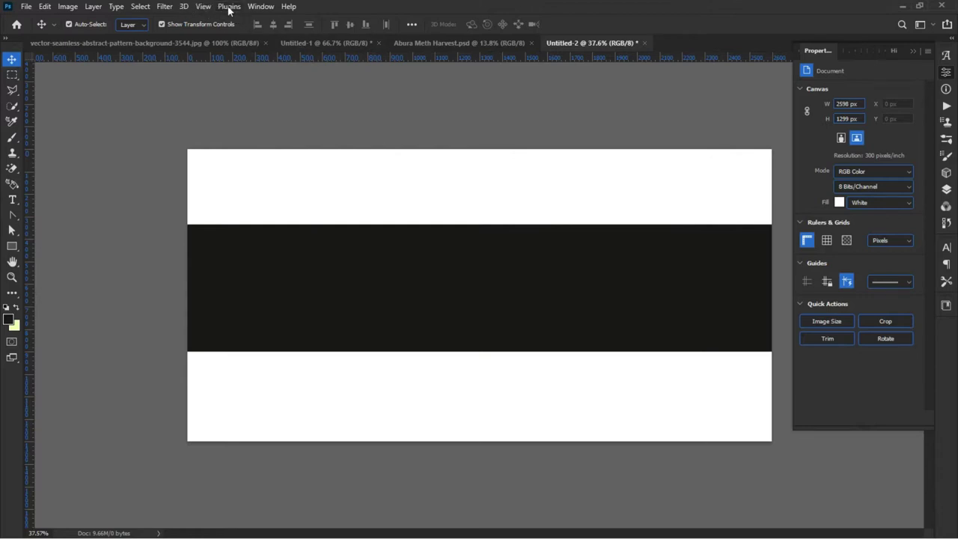
Step: Add a vertical guide at 50% of the canvas width
{"action": "left_click", "coordinate": [165, 9]}
{"action": "left_click", "coordinate": [157, 149]}
{"action": "left_click", "coordinate": [202, 7]}
{"action": "left_click", "coordinate": [203, 7]}
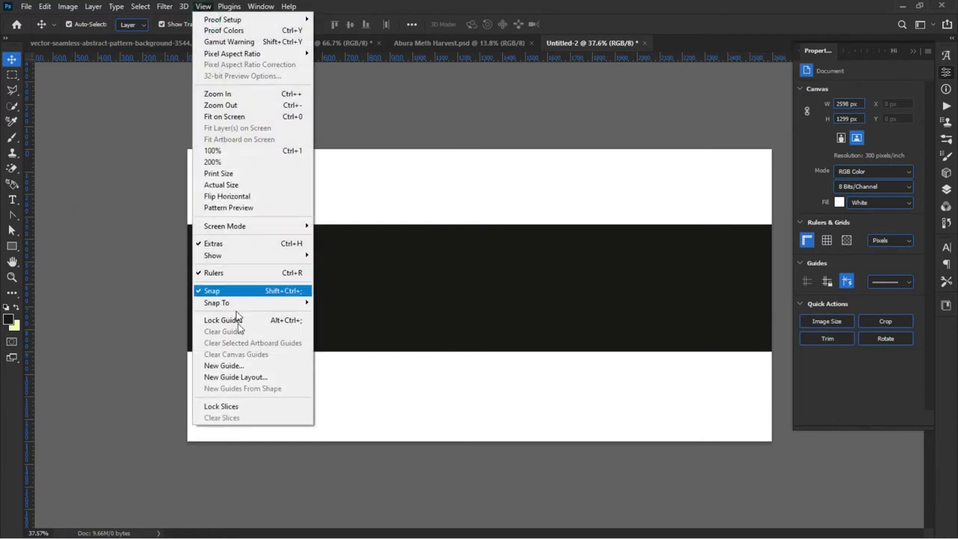
{"action": "left_click", "coordinate": [228, 367]}
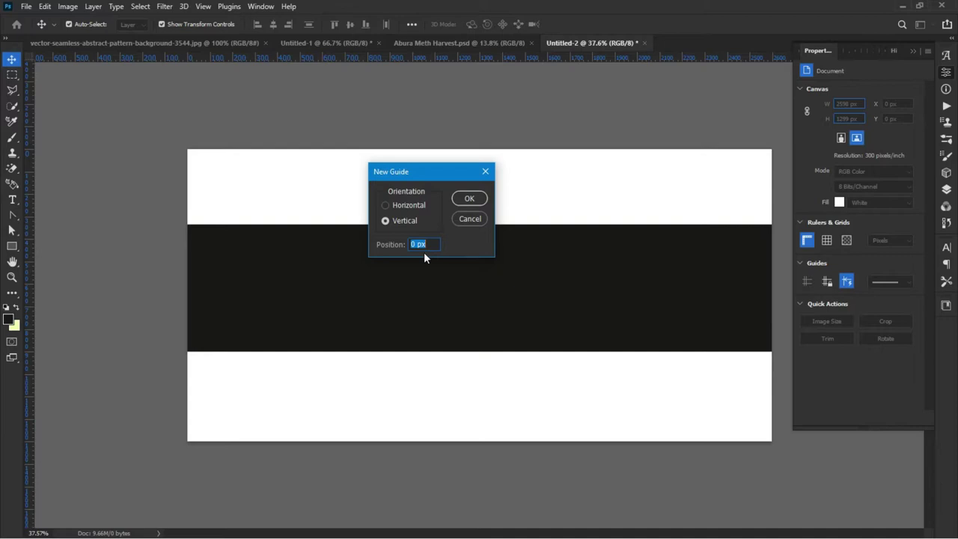
{"action": "type", "text": "50"}
{"action": "left_click", "coordinate": [466, 198]}
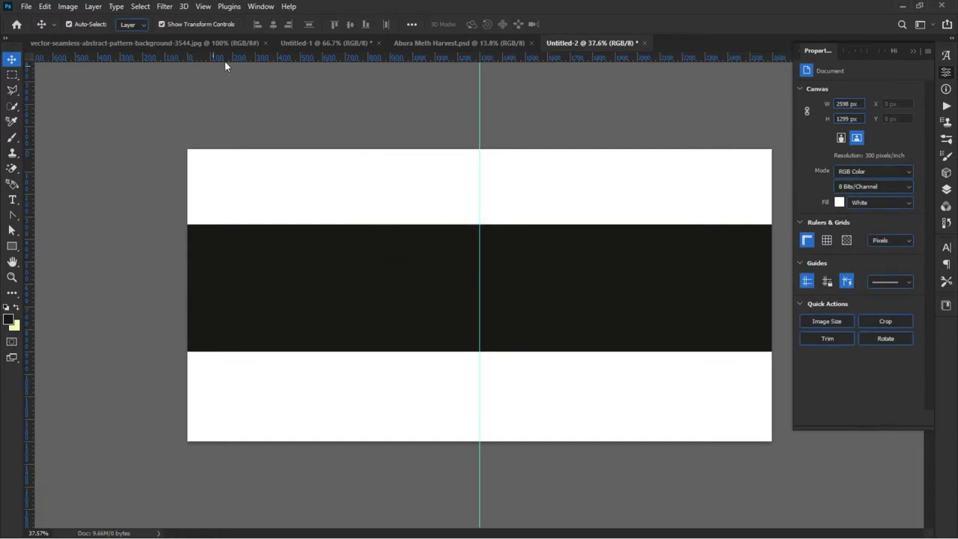
Step: Add a horizontal guide at 50% of the canvas height
{"action": "left_click", "coordinate": [202, 7]}
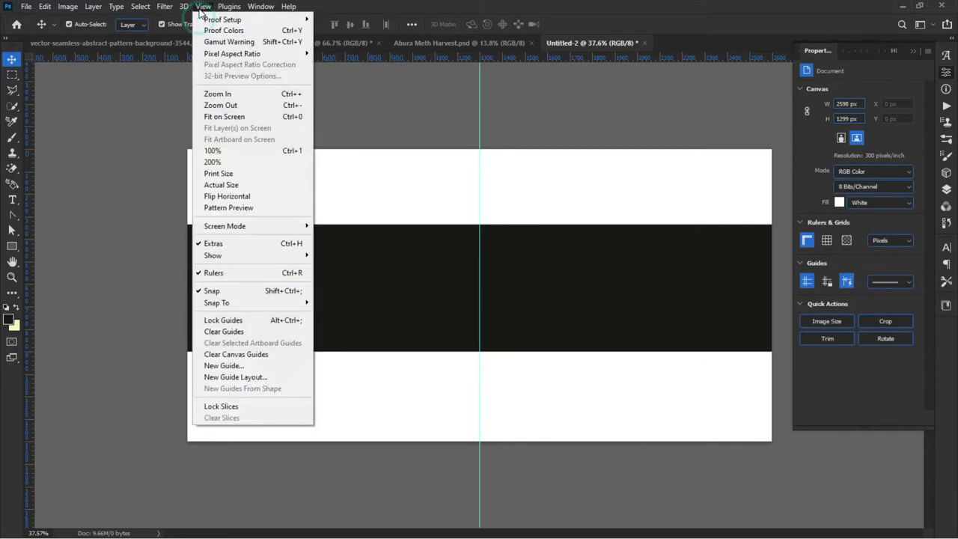
{"action": "left_click", "coordinate": [225, 365]}
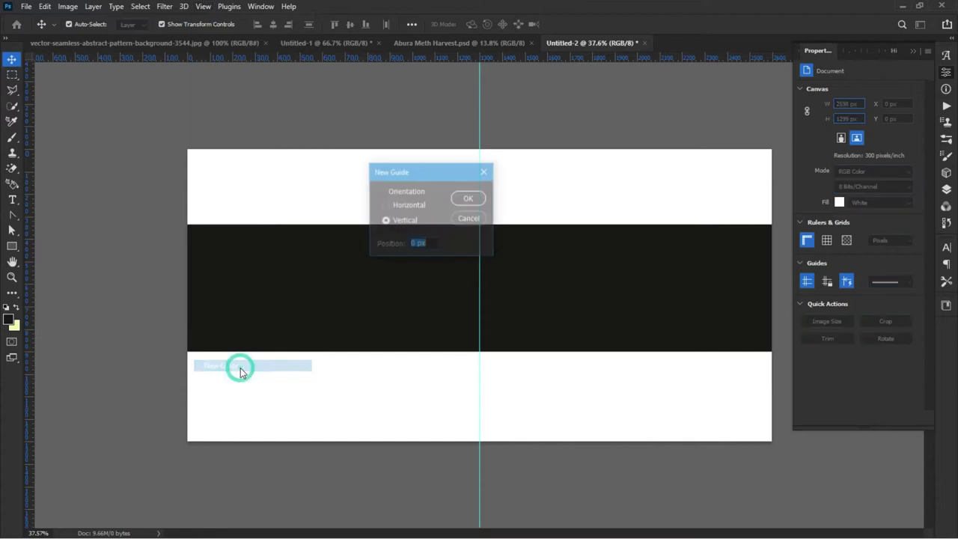
{"action": "left_click", "coordinate": [395, 207]}
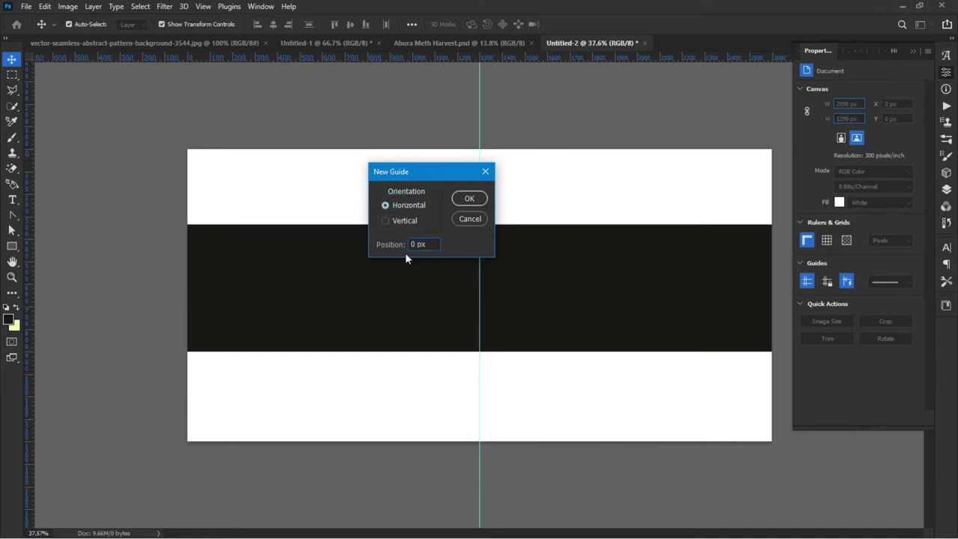
{"action": "double_click", "coordinate": [435, 245]}
{"action": "type", "text": "50%"}
{"action": "key", "text": "Return"}
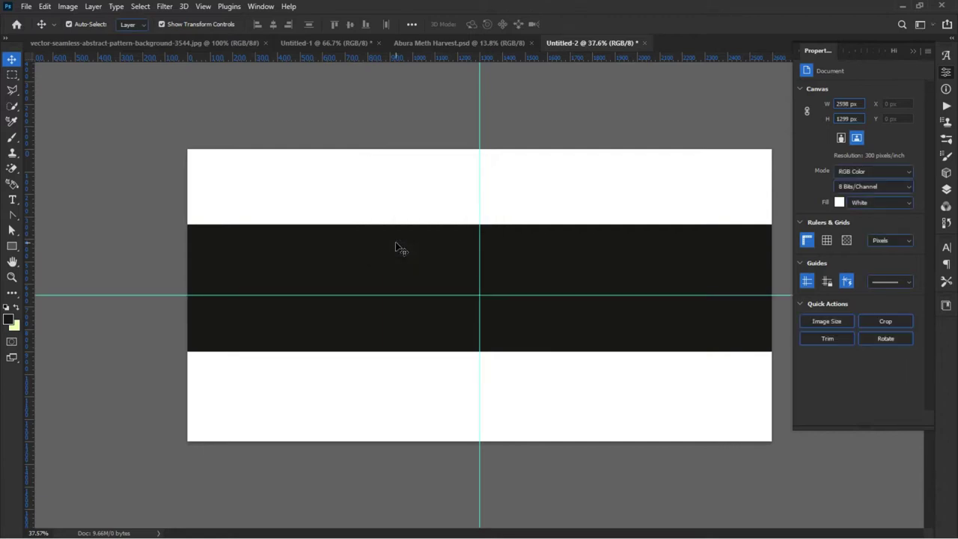
Step: Snap the black band onto the centre guides and nudge it slightly left
{"action": "left_click", "coordinate": [346, 267]}
{"action": "left_click_drag", "start_coordinate": [346, 267], "coordinate": [339, 267]}
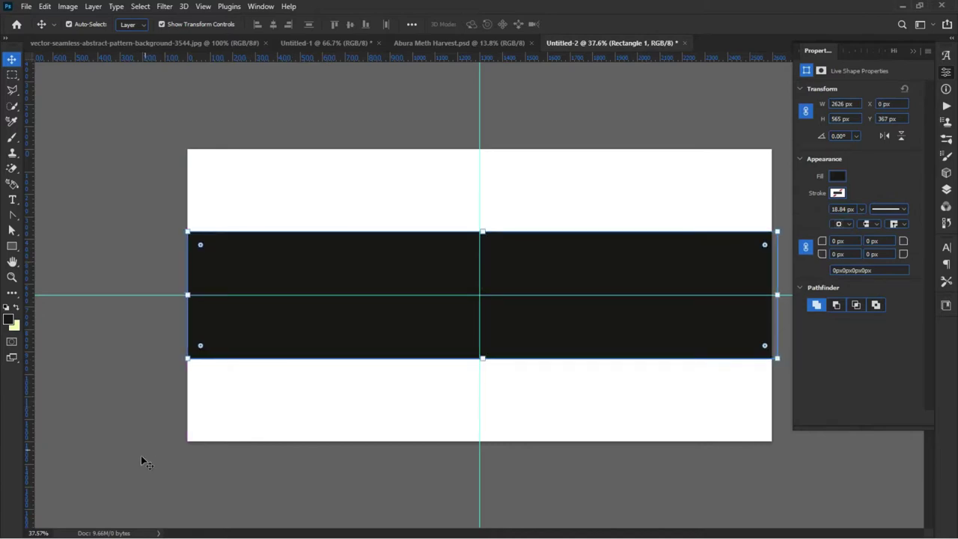
{"action": "left_click", "coordinate": [131, 381]}
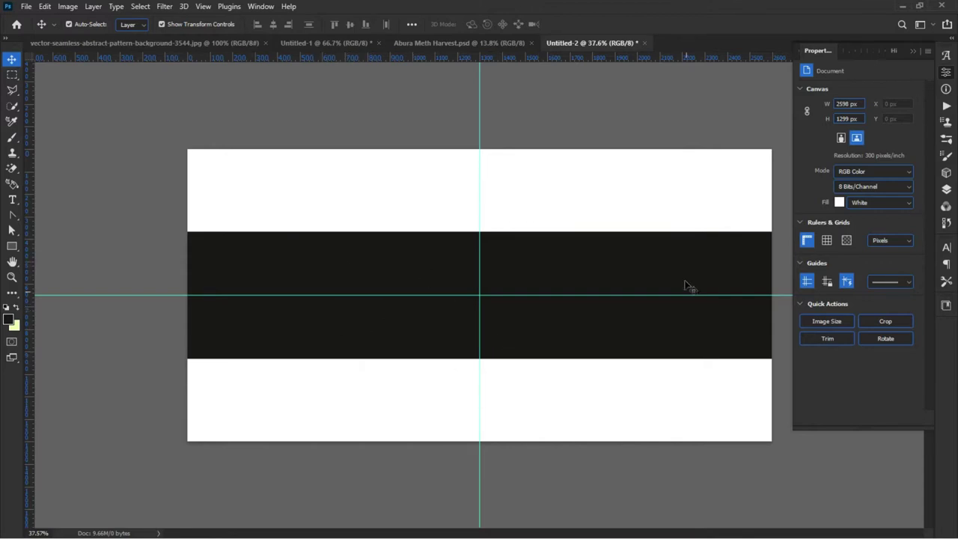
{"action": "left_click", "coordinate": [410, 325]}
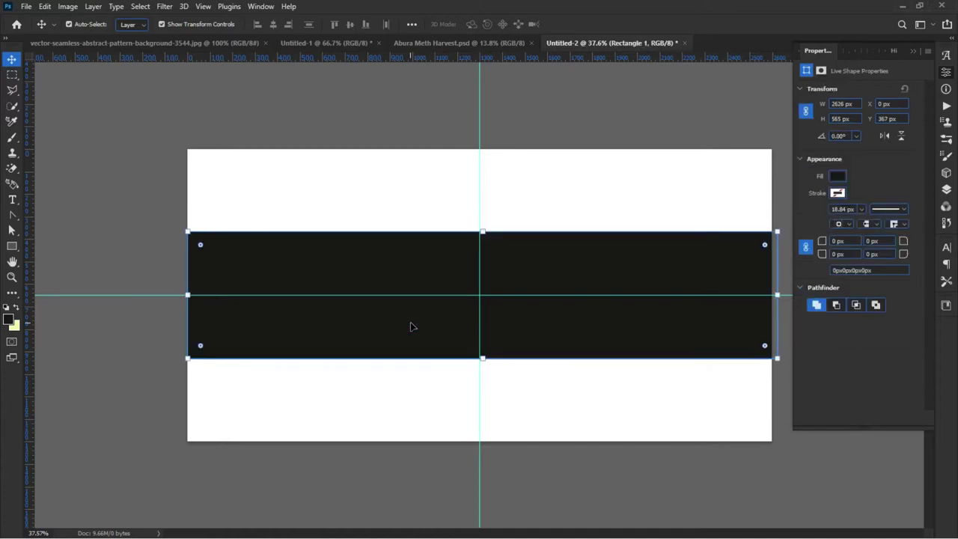
{"action": "left_click", "coordinate": [411, 326]}
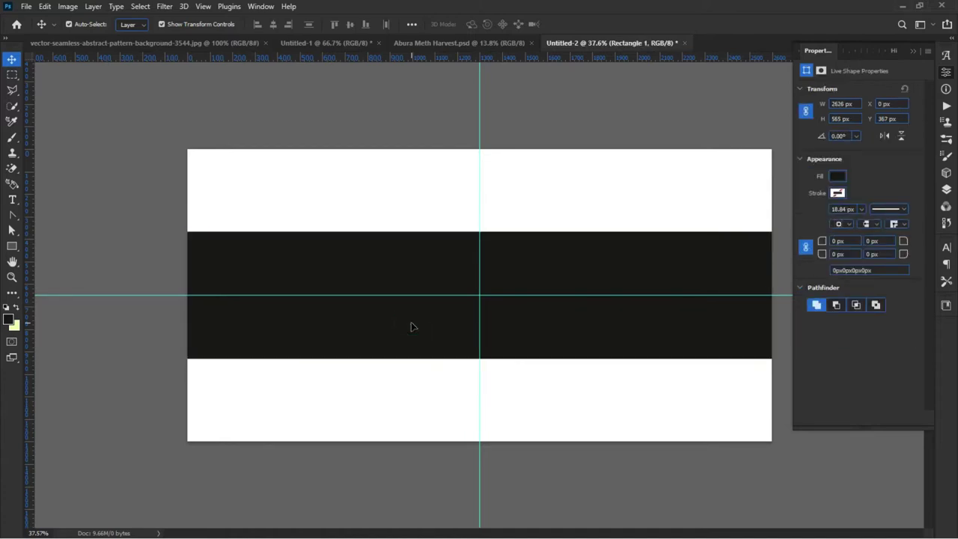
{"action": "left_click", "coordinate": [411, 327]}
{"action": "key", "text": "Left"}
{"action": "key", "text": "Left"}
{"action": "key", "text": "Left"}
{"action": "key", "text": "Left"}
{"action": "key", "text": "Left"}
{"action": "key", "text": "Left"}
{"action": "key", "text": "Left"}
{"action": "key", "text": "Left"}
{"action": "key", "text": "Left"}
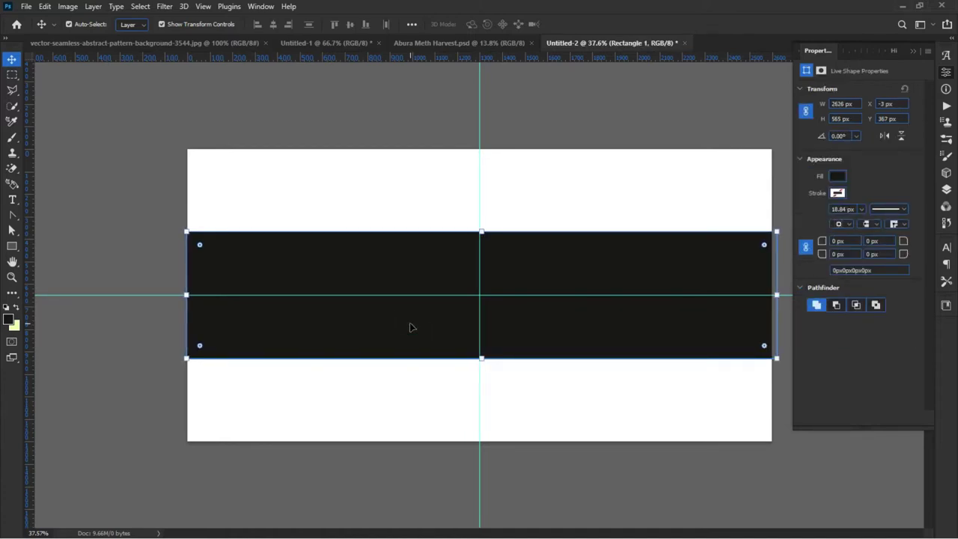
{"action": "key", "text": "Left"}
{"action": "key", "text": "Left"}
{"action": "key", "text": "Left"}
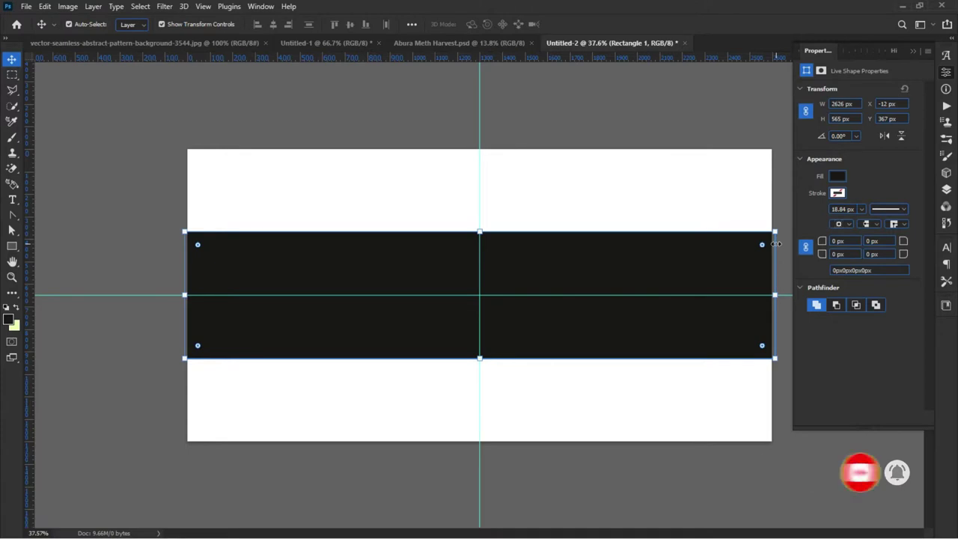
{"action": "left_click", "coordinate": [945, 189]}
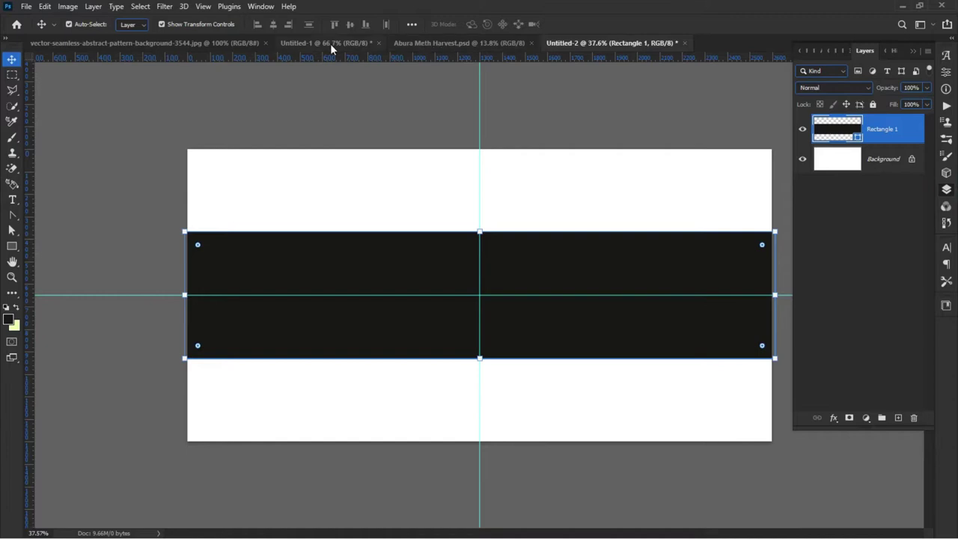
{"action": "left_click", "coordinate": [330, 43]}
{"action": "left_click", "coordinate": [376, 326]}
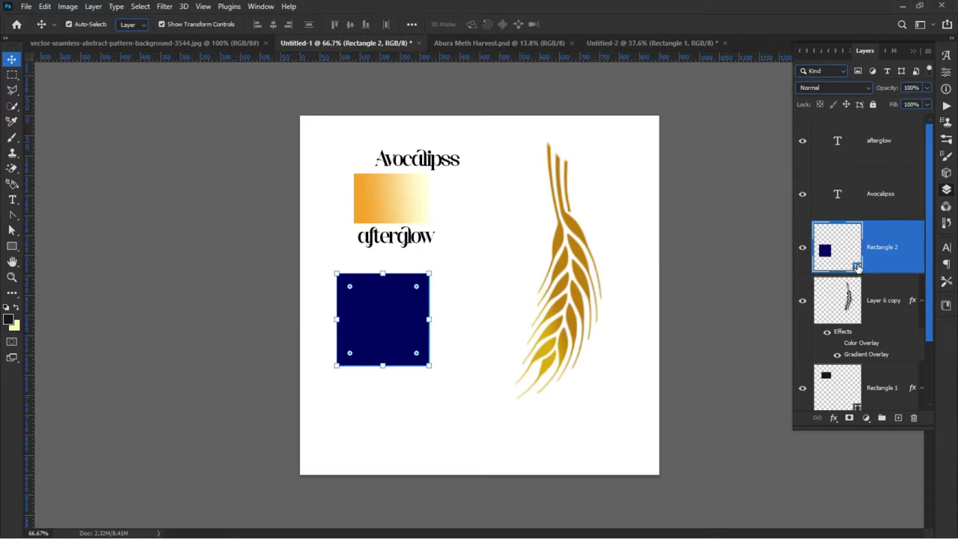
{"action": "double_click", "coordinate": [857, 266]}
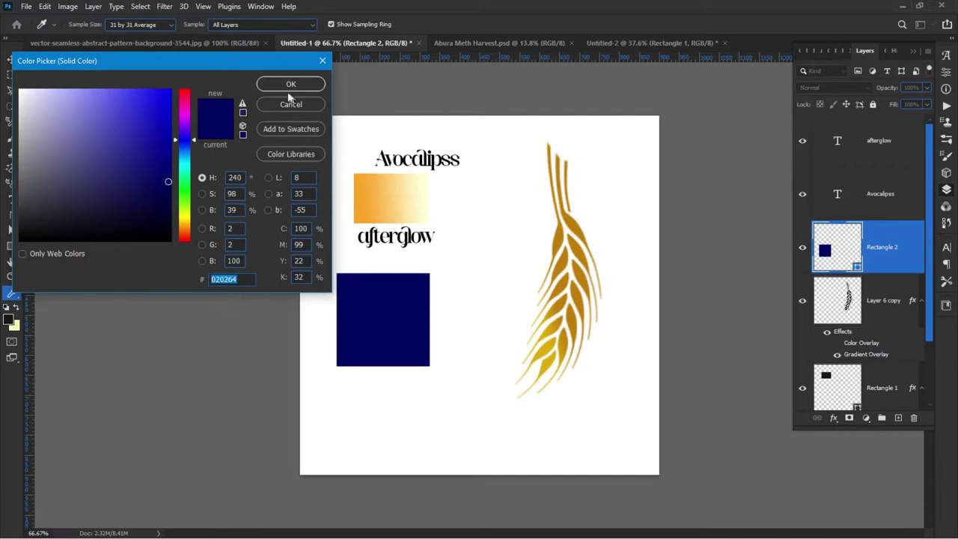
{"action": "right_click", "coordinate": [214, 275]}
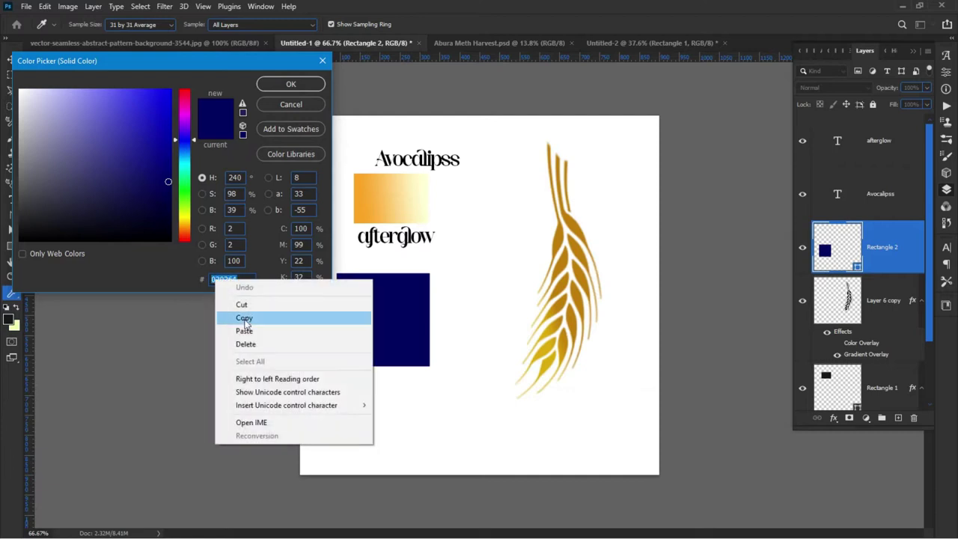
{"action": "left_click", "coordinate": [217, 277]}
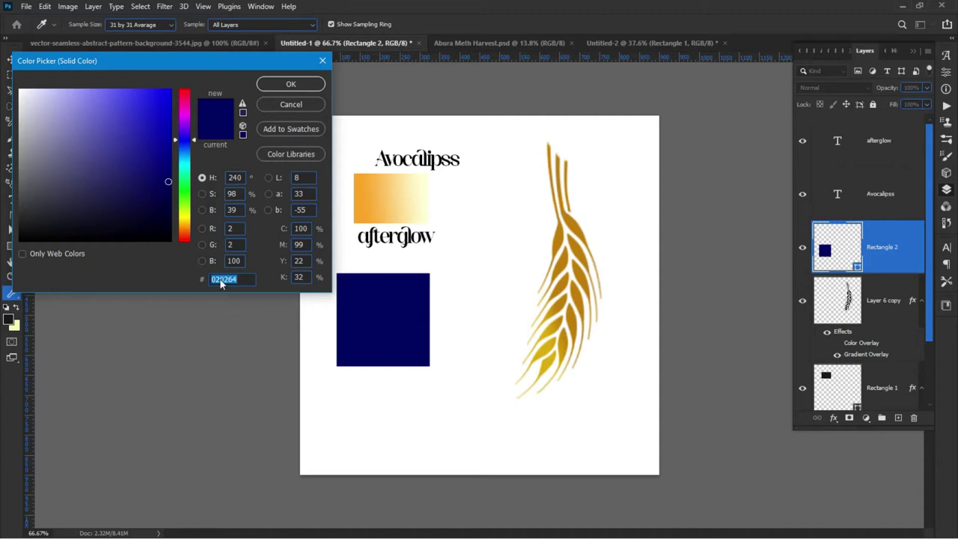
{"action": "right_click", "coordinate": [219, 278]}
{"action": "left_click", "coordinate": [258, 318]}
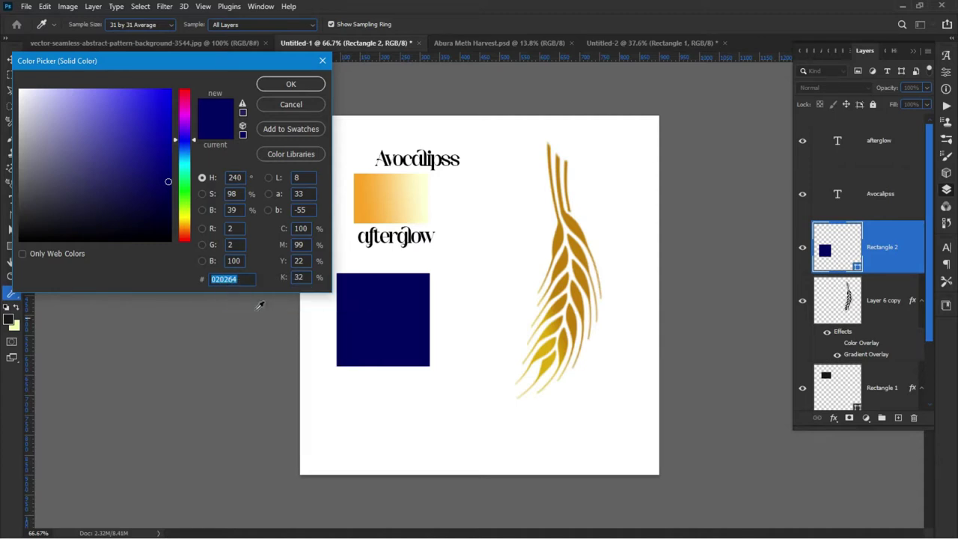
{"action": "left_click", "coordinate": [289, 85]}
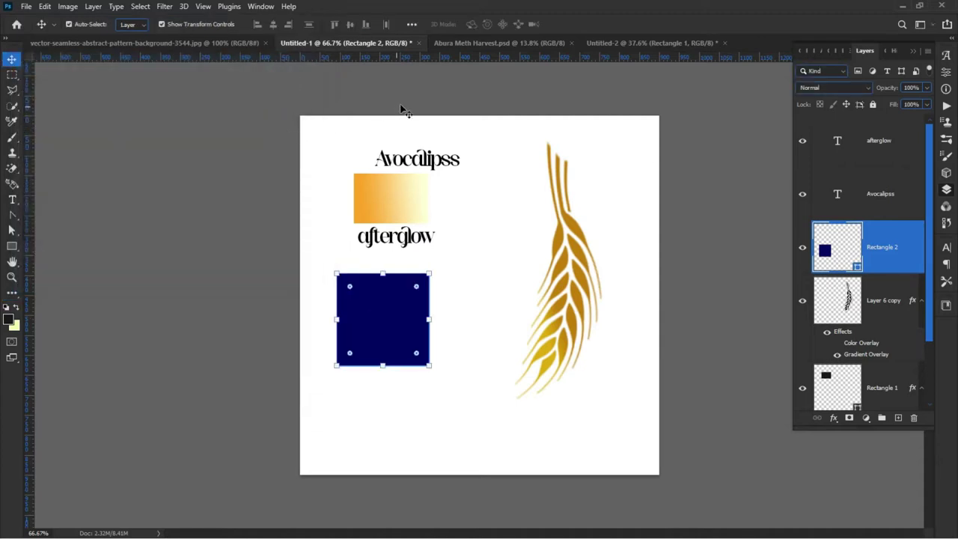
Step: In Untitled-2, recolour the Rectangle 1 band from black to navy 020264
{"action": "left_click", "coordinate": [606, 44]}
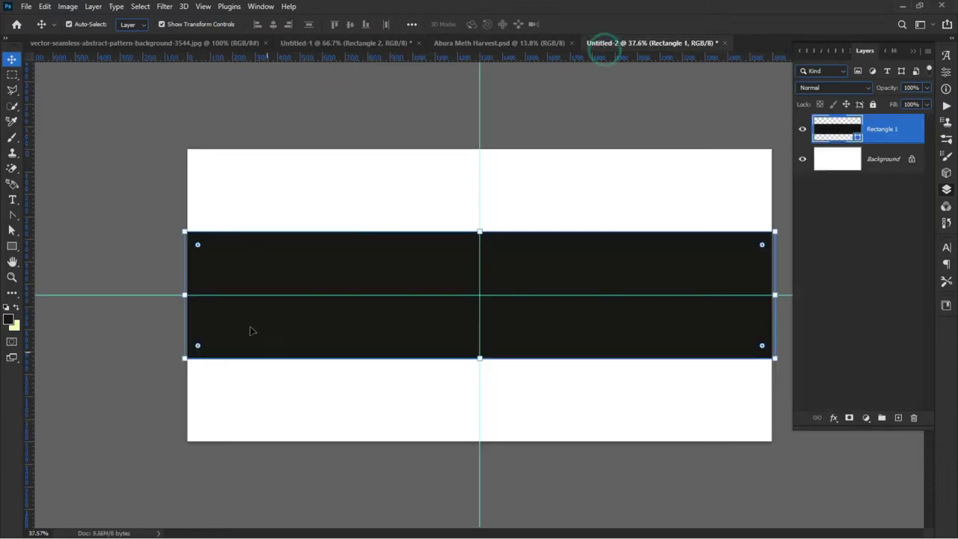
{"action": "double_click", "coordinate": [859, 138]}
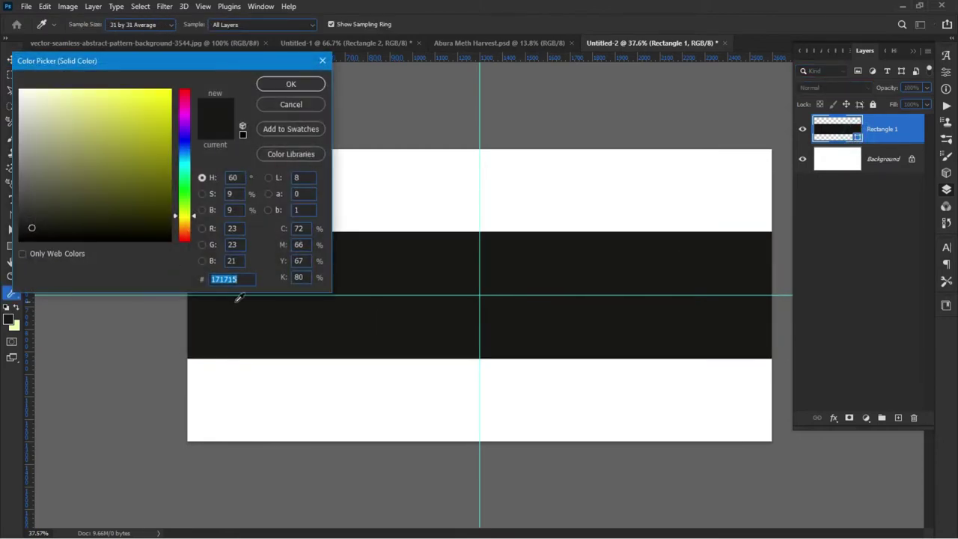
{"action": "key", "text": "ctrl+v"}
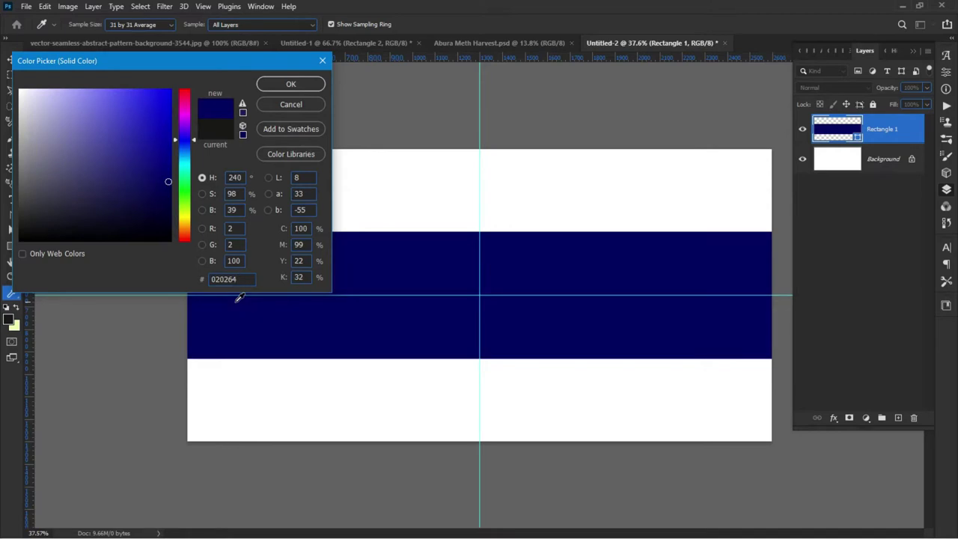
{"action": "left_click", "coordinate": [288, 84]}
{"action": "left_click", "coordinate": [146, 191]}
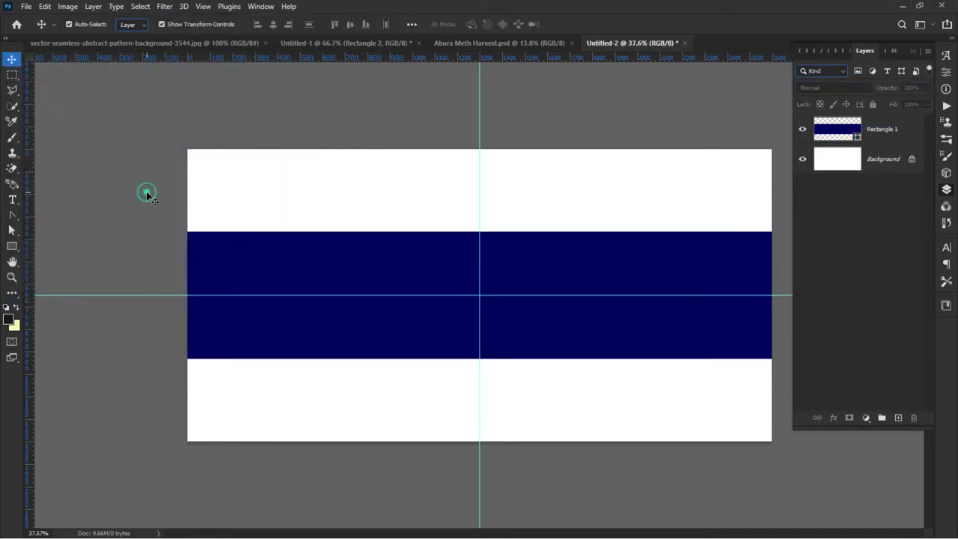
{"action": "scroll", "coordinate": [107, 315], "scroll_direction": "down", "scroll_amount": 1}
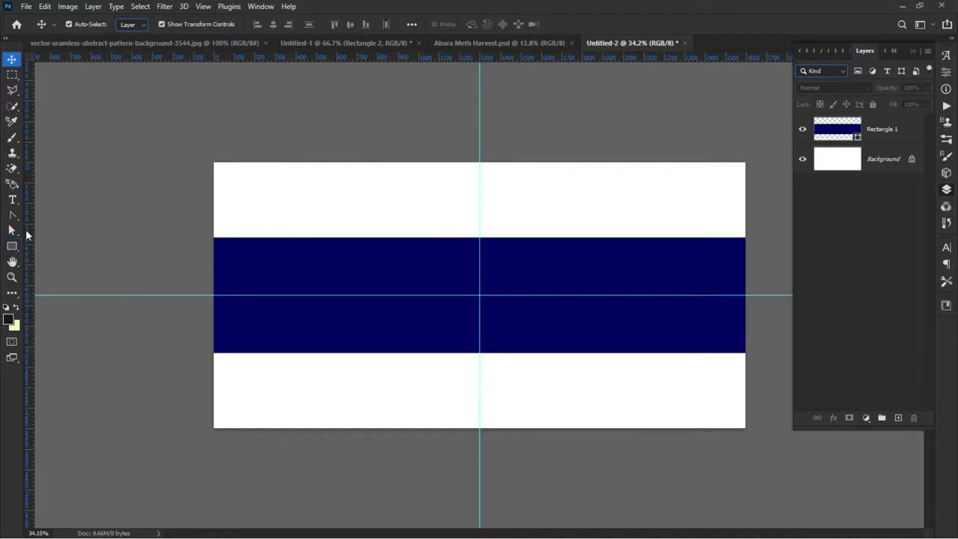
Step: Add a vertical guide near X 380 px, left of the banner's centre
{"action": "left_click_drag", "start_coordinate": [30, 232], "coordinate": [296, 253]}
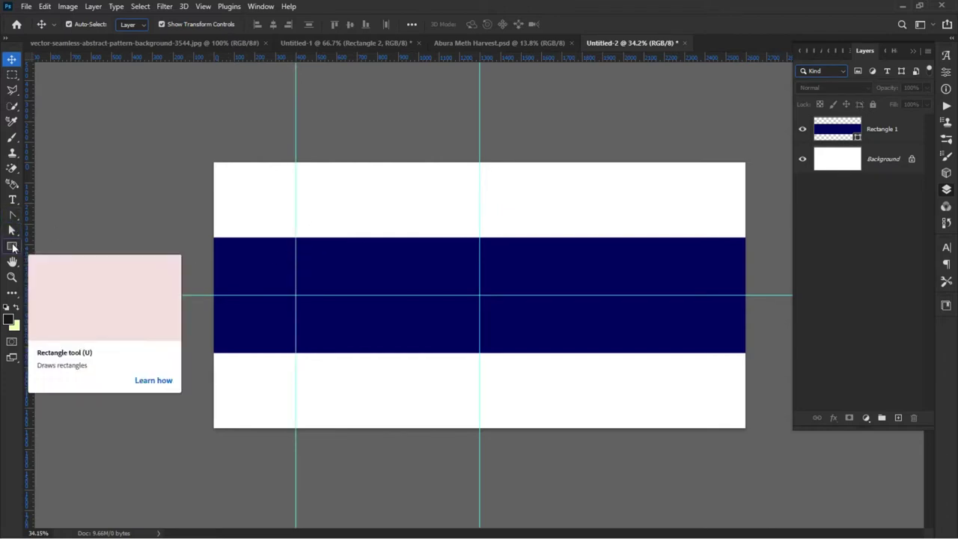
{"action": "left_click", "coordinate": [15, 247]}
Step: Draw a 400 × 90 px black rectangle and move it to the navy band's top-right end
{"action": "right_click", "coordinate": [16, 248]}
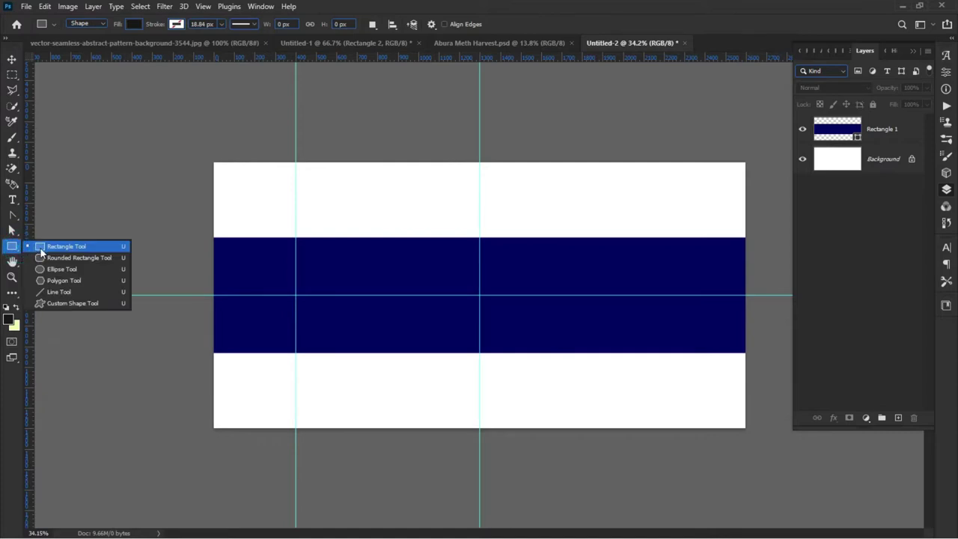
{"action": "left_click", "coordinate": [40, 249]}
{"action": "key", "text": "ctrl+0"}
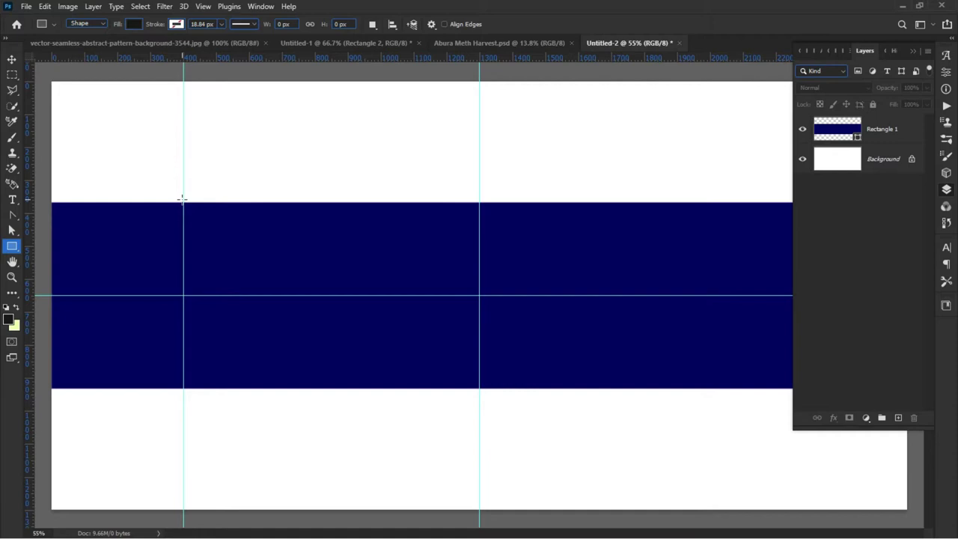
{"action": "mouse_move", "coordinate": [183, 198]}
{"action": "left_mouse_down"}
{"action": "mouse_move", "coordinate": [180, 223]}
{"action": "mouse_move", "coordinate": [51, 225]}
{"action": "left_mouse_up"}
{"action": "left_click", "coordinate": [12, 59]}
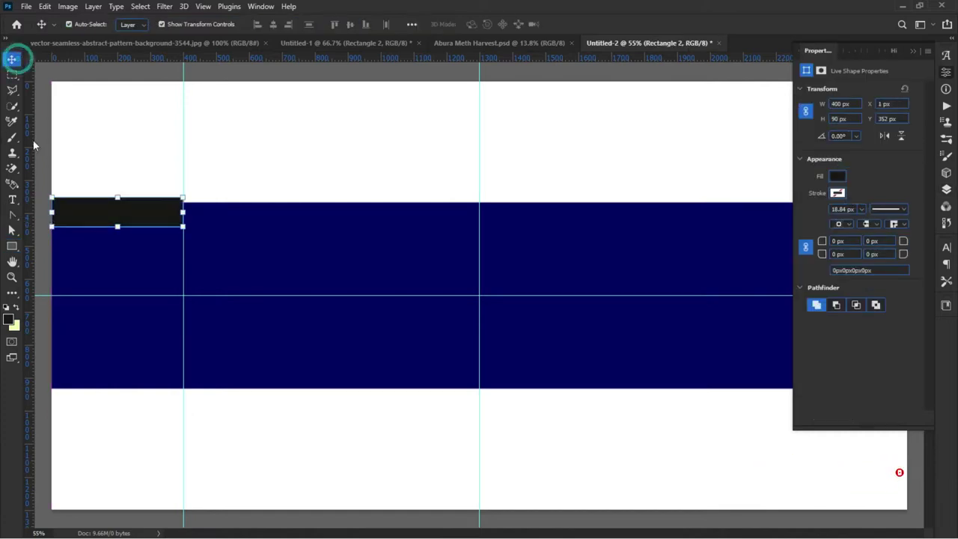
{"action": "scroll", "coordinate": [40, 139], "scroll_direction": "down", "scroll_amount": 5}
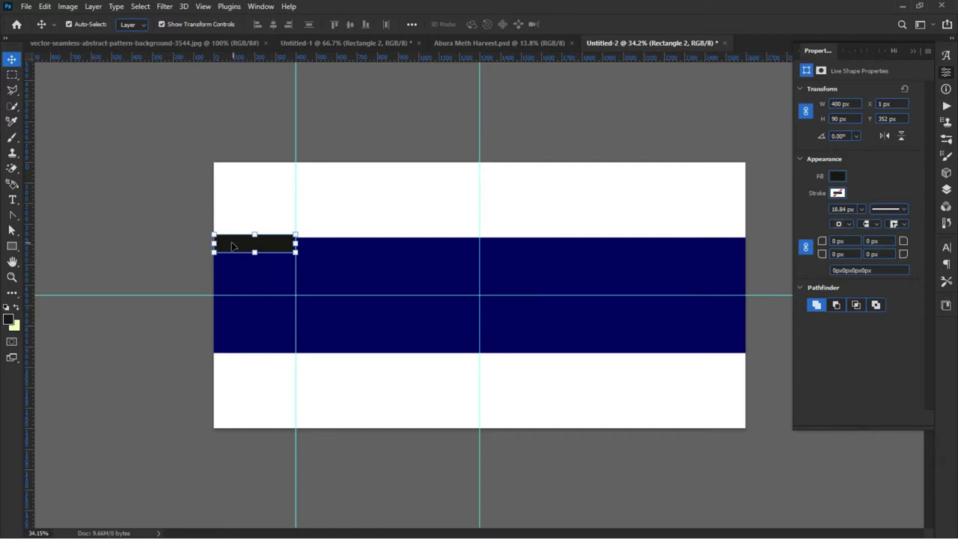
{"action": "left_click_drag", "start_coordinate": [230, 246], "coordinate": [678, 220]}
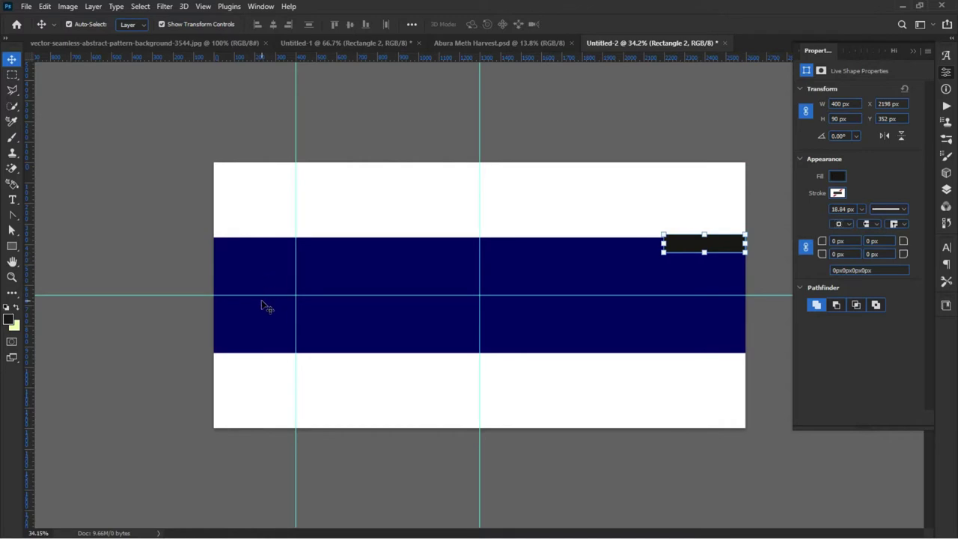
Step: Add a vertical guide at X 2198 px along the rectangle's left edge
{"action": "left_click_drag", "start_coordinate": [32, 231], "coordinate": [663, 237]}
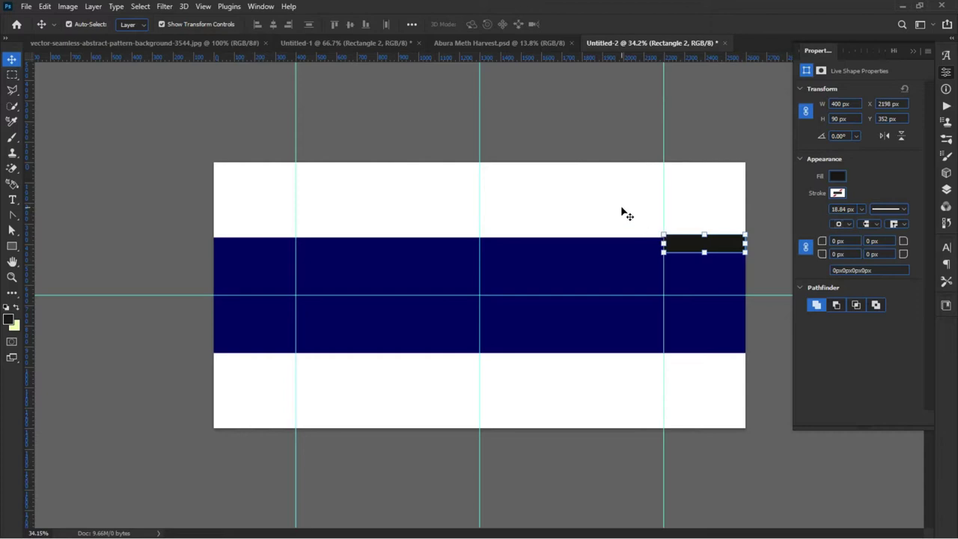
{"action": "left_click", "coordinate": [620, 207]}
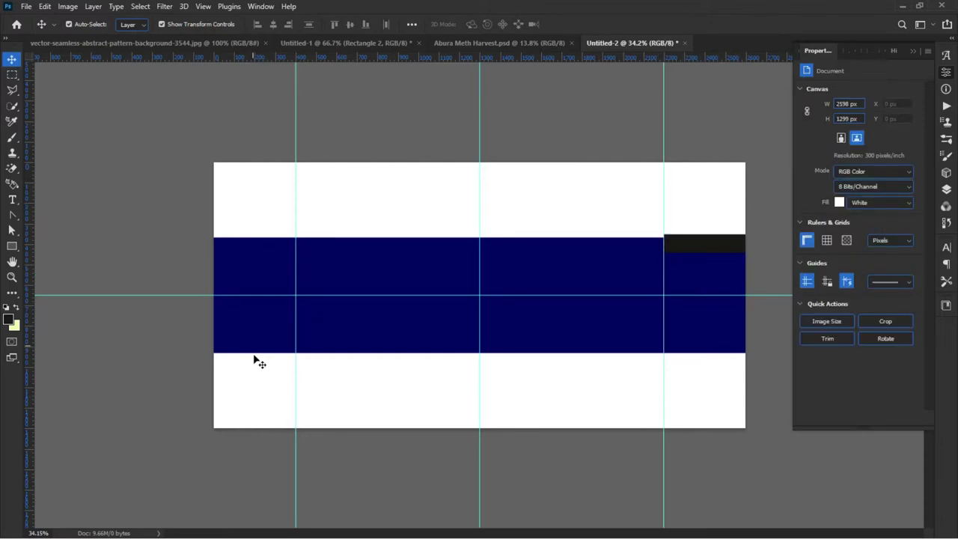
{"action": "left_click", "coordinate": [708, 252]}
Step: Delete the small black bar and trim the navy band's ends to the canvas edges
{"action": "key", "text": "Delete"}
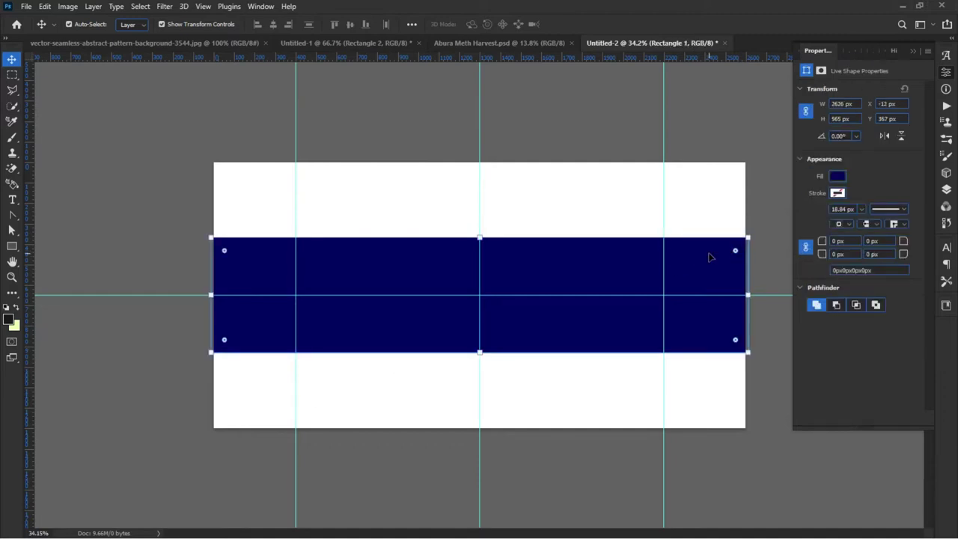
{"action": "left_click", "coordinate": [211, 296]}
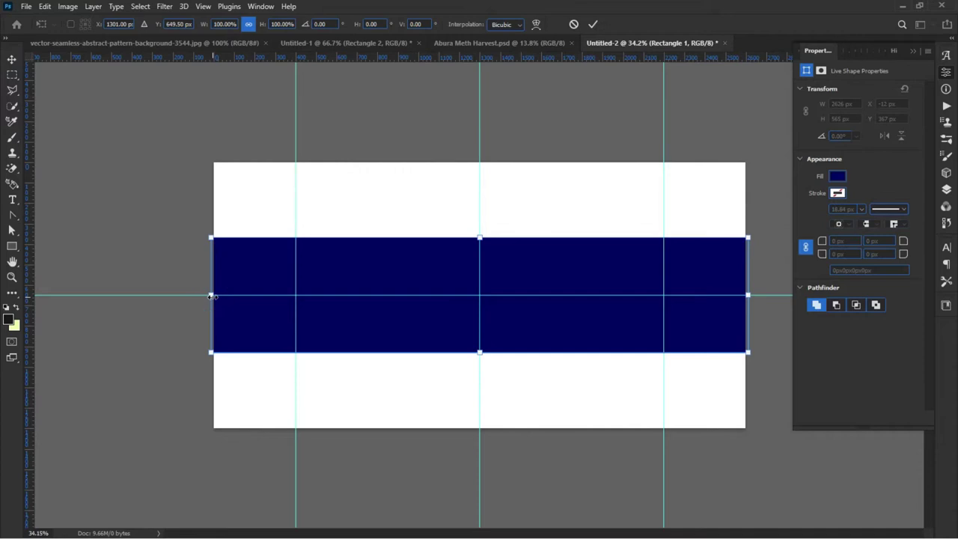
{"action": "left_click_drag", "start_coordinate": [212, 296], "coordinate": [214, 295]}
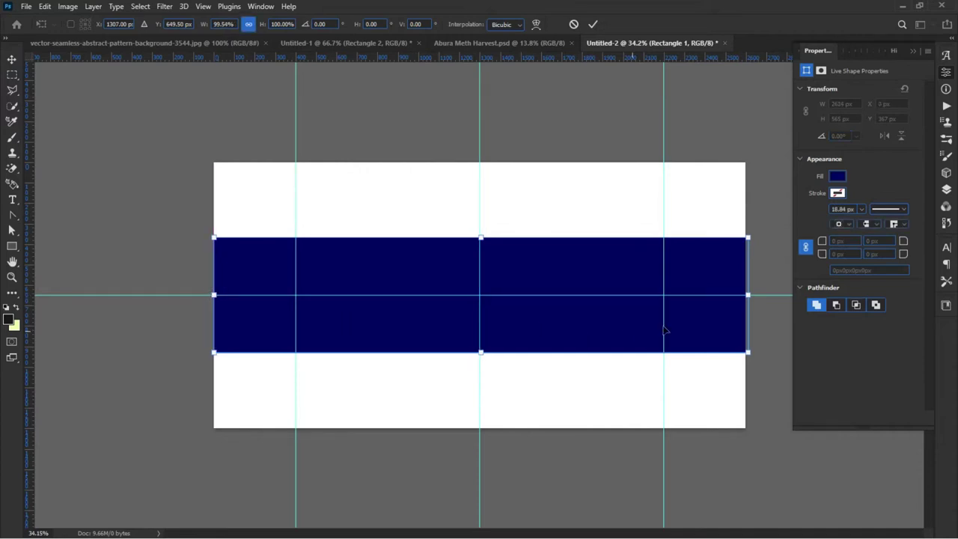
{"action": "left_click_drag", "start_coordinate": [748, 295], "coordinate": [745, 295]}
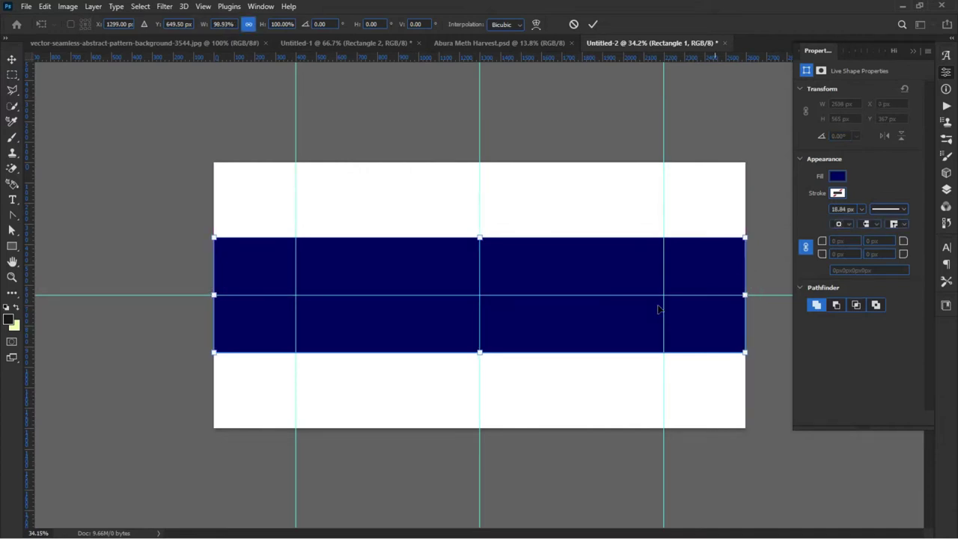
{"action": "key", "text": "Return"}
{"action": "left_click", "coordinate": [176, 241]}
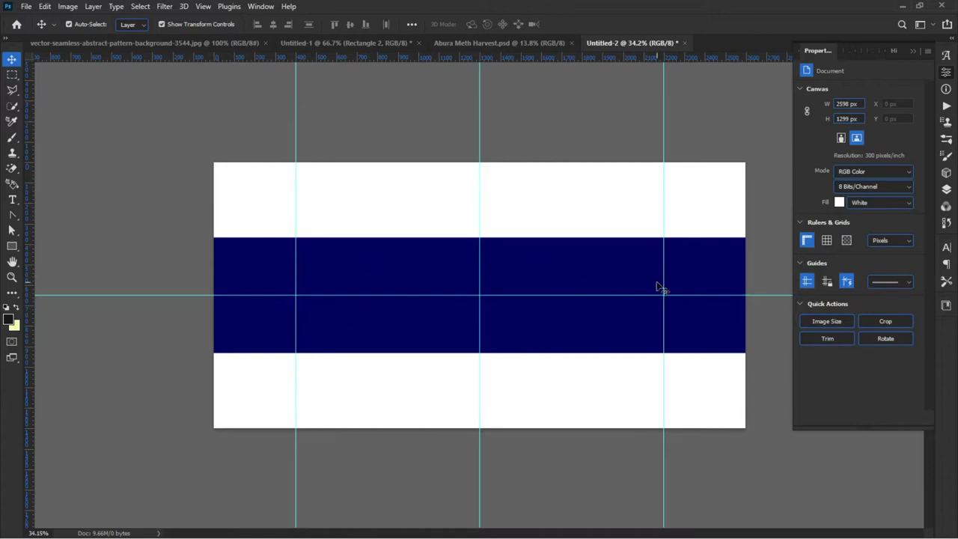
Step: Draw a 1798 × 94 px black bar across the navy band's top, guide to guide
{"action": "scroll", "coordinate": [655, 287], "scroll_direction": "up", "scroll_amount": 1}
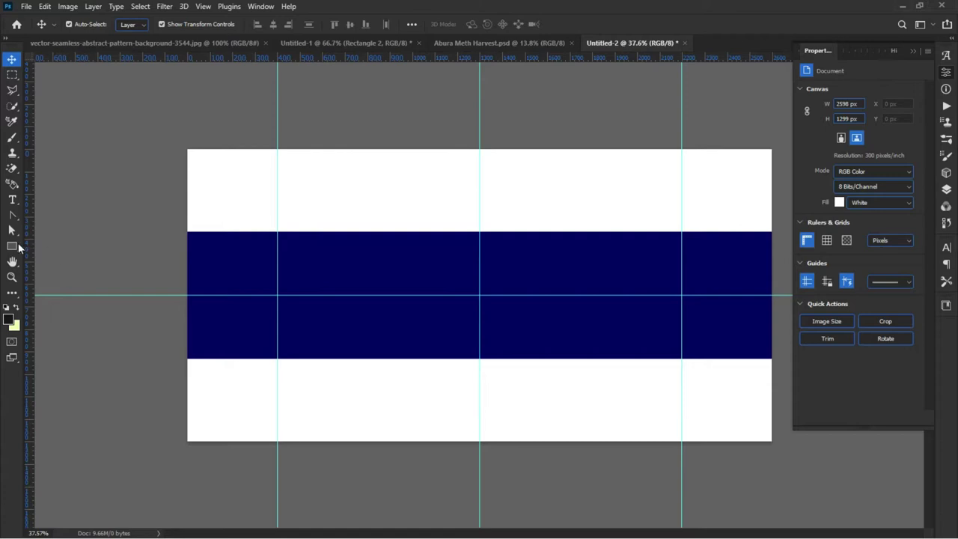
{"action": "left_click", "coordinate": [7, 249]}
{"action": "right_click", "coordinate": [7, 249]}
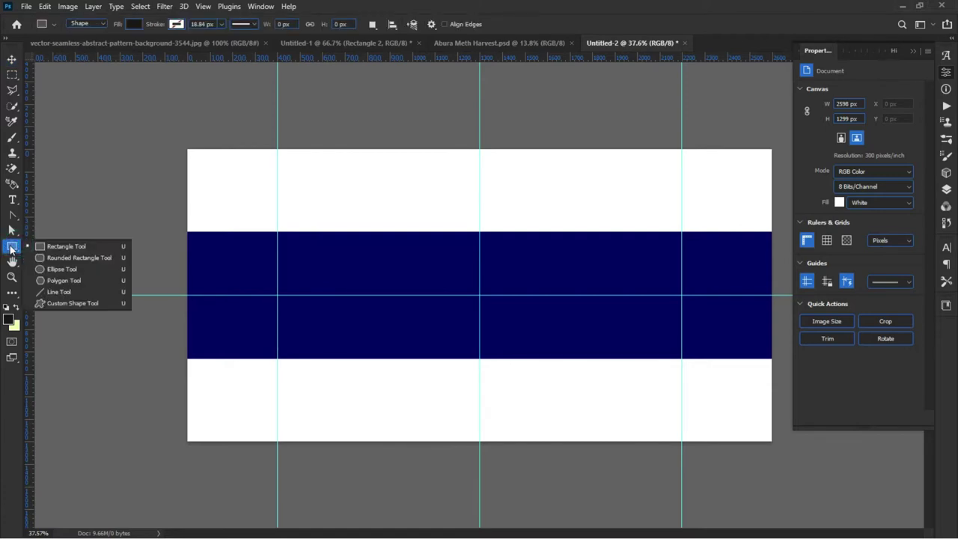
{"action": "left_click", "coordinate": [85, 248]}
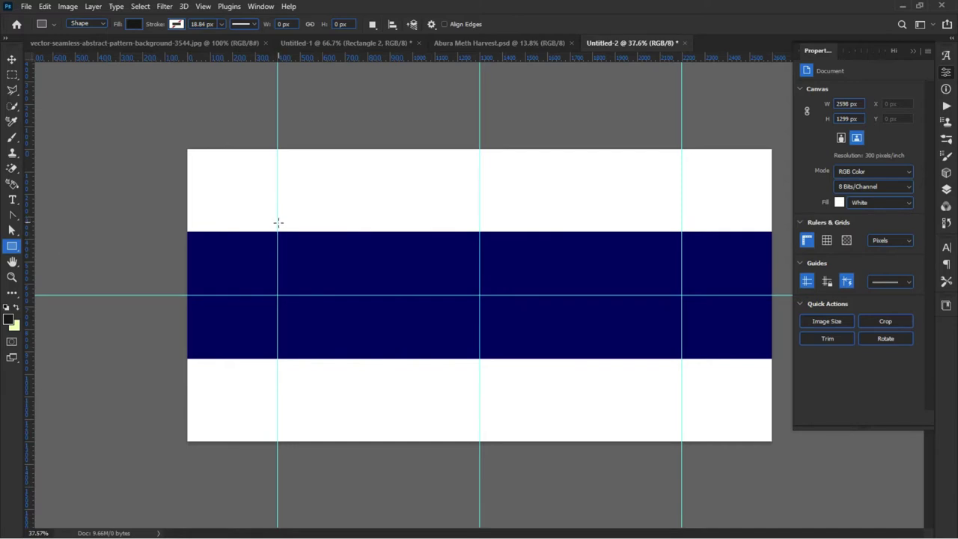
{"action": "left_click_drag", "start_coordinate": [277, 221], "coordinate": [678, 243]}
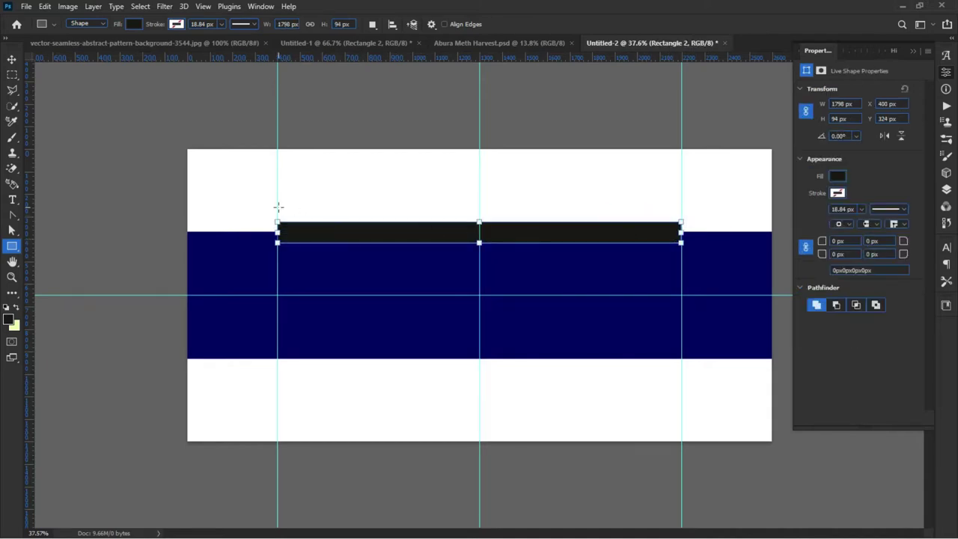
Step: Check the reference flyer, then select Untitled-1's orange gradient rectangle in the Layers list
{"action": "left_click", "coordinate": [471, 43]}
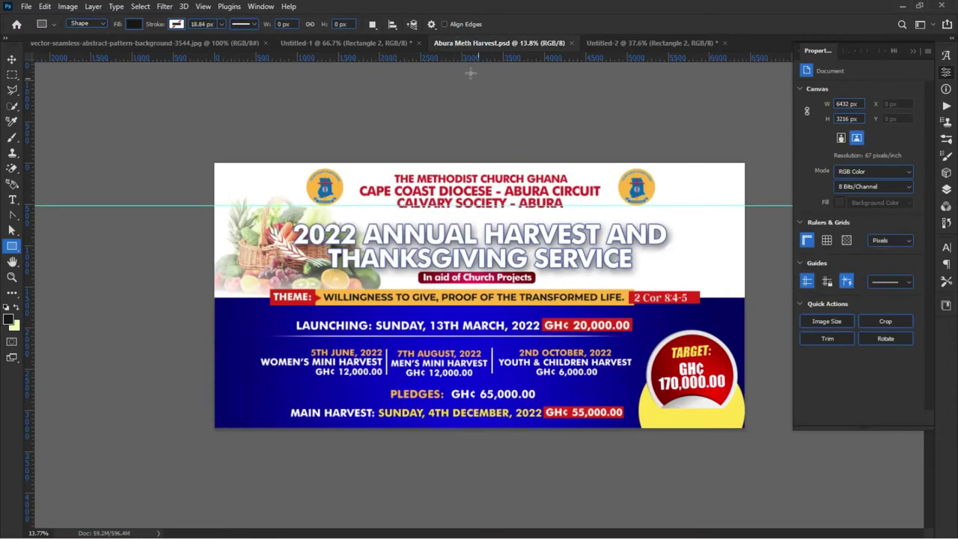
{"action": "left_click", "coordinate": [336, 44]}
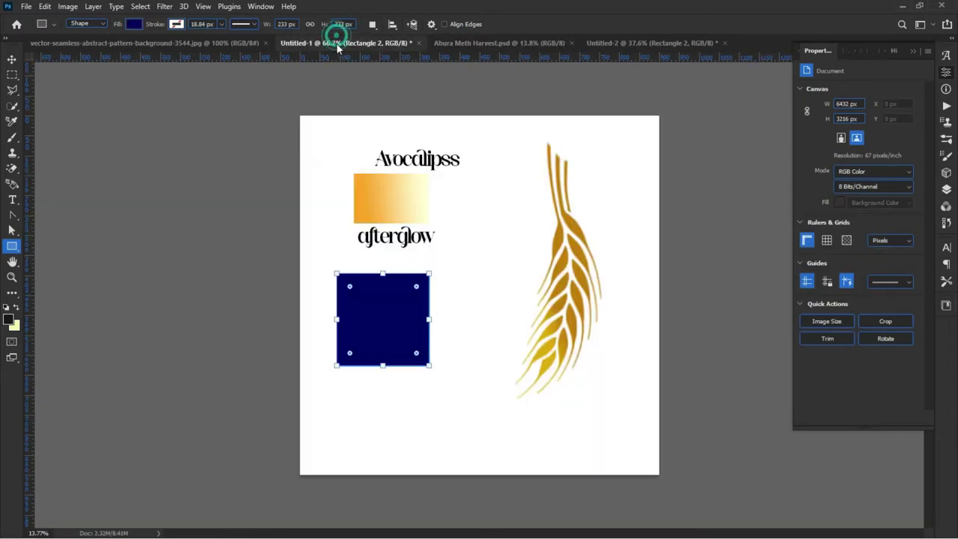
{"action": "left_click", "coordinate": [12, 60]}
{"action": "left_click", "coordinate": [387, 209]}
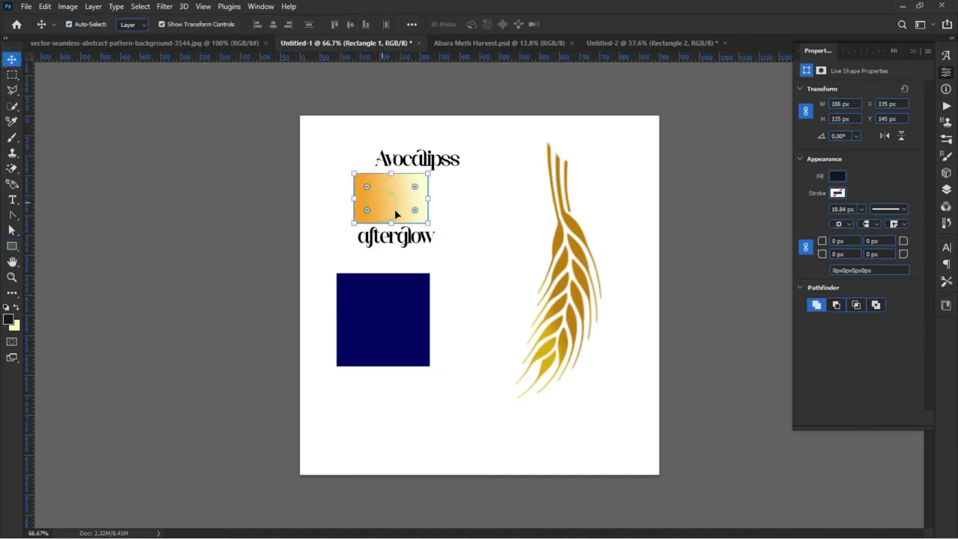
{"action": "left_click", "coordinate": [947, 189]}
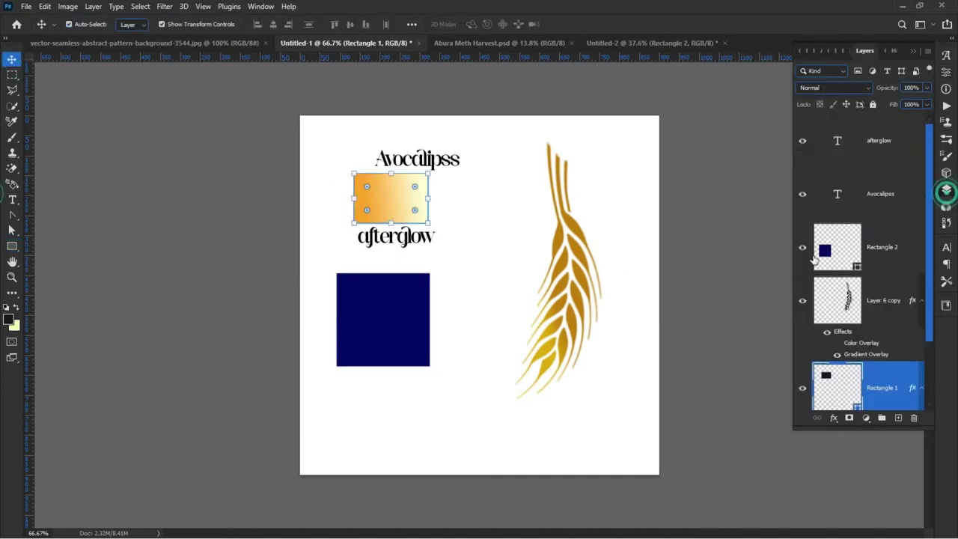
{"action": "scroll", "coordinate": [835, 381], "scroll_direction": "down", "scroll_amount": 2}
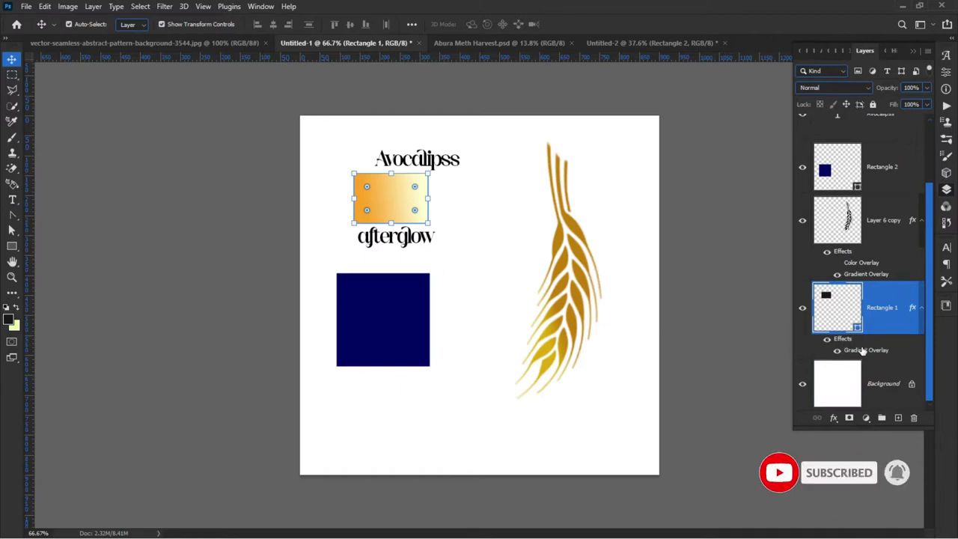
Step: Copy the gradient's orange start colour code fba31f from its Gradient Overlay editor
{"action": "double_click", "coordinate": [863, 350]}
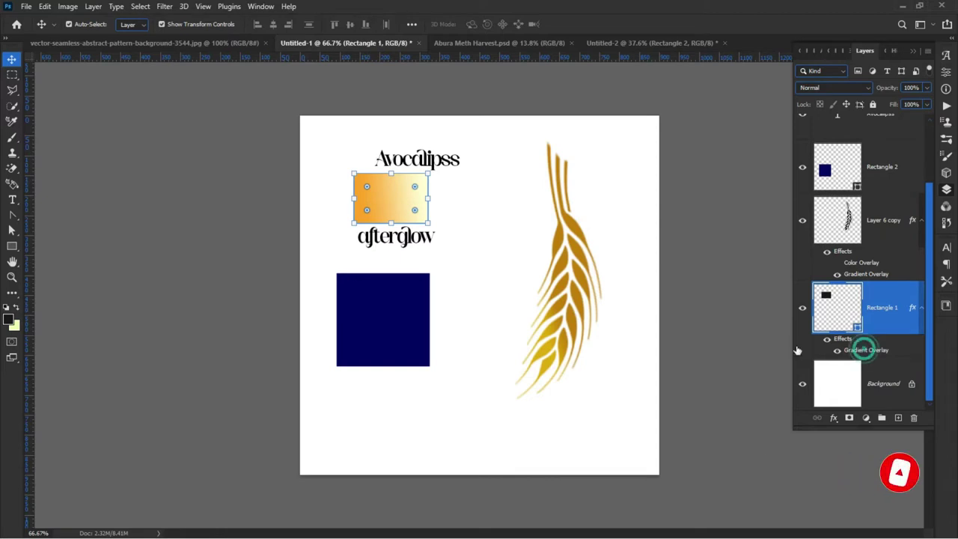
{"action": "left_click_drag", "start_coordinate": [237, 256], "coordinate": [763, 124]}
{"action": "left_click", "coordinate": [746, 192]}
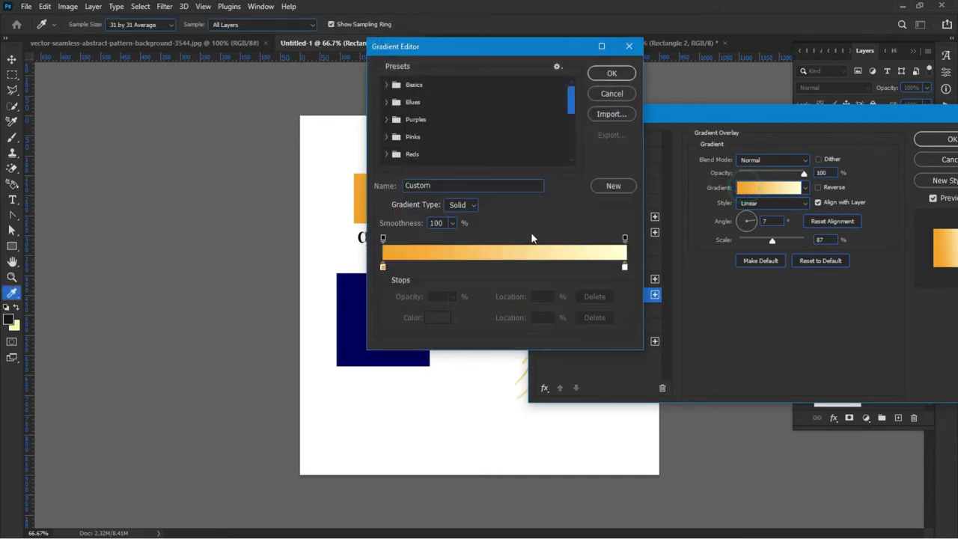
{"action": "left_click", "coordinate": [383, 267]}
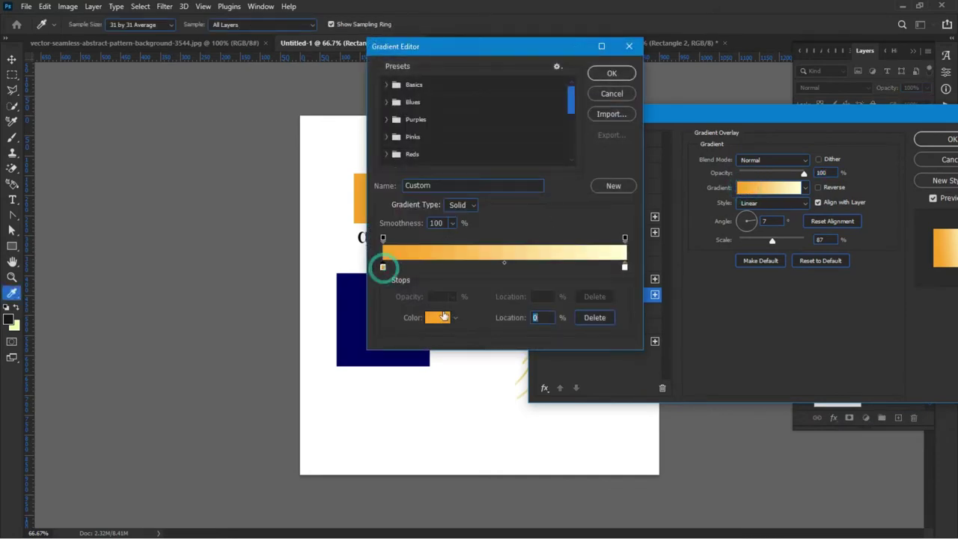
{"action": "left_click", "coordinate": [440, 321]}
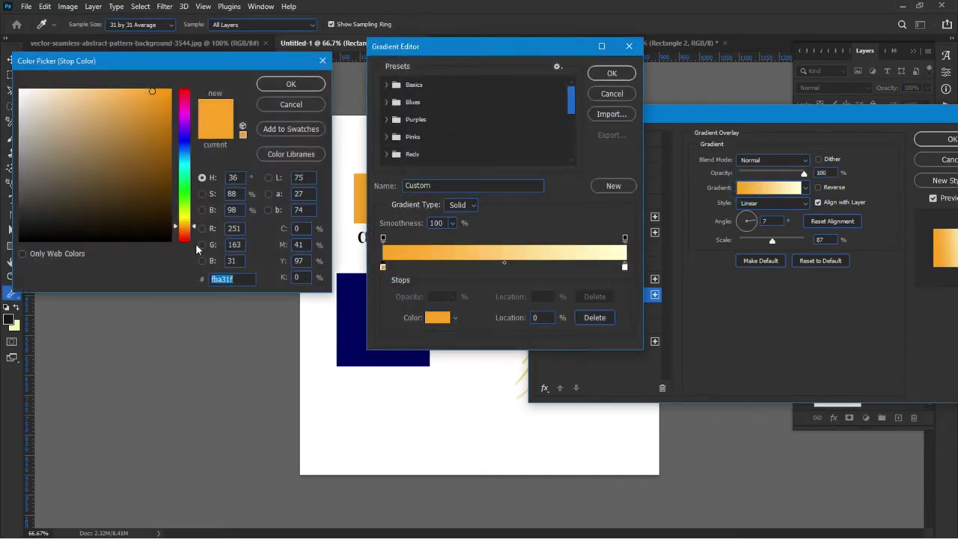
{"action": "right_click", "coordinate": [223, 282]}
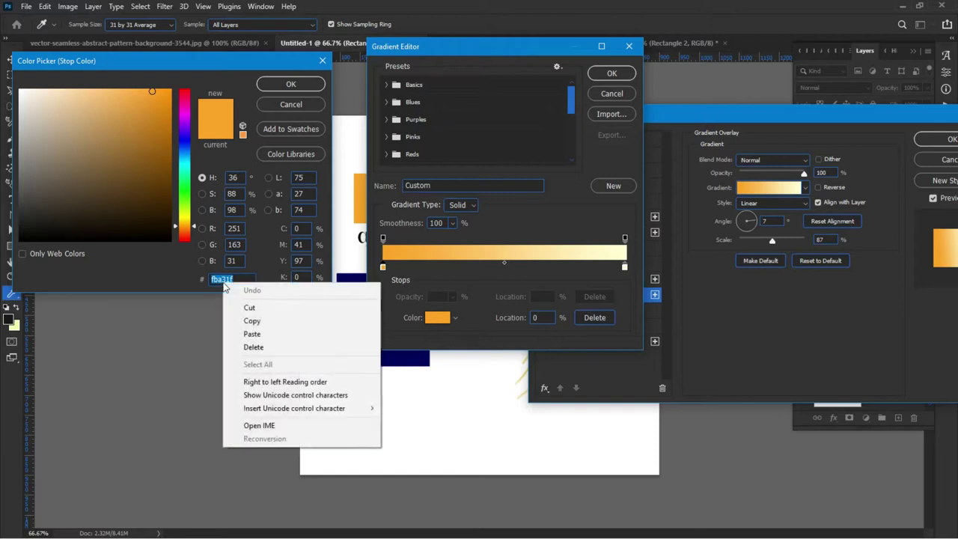
{"action": "left_click", "coordinate": [287, 321]}
Step: Close the colour dialogs and shift the gradient rectangle right, past Avocalipss
{"action": "left_click", "coordinate": [290, 84]}
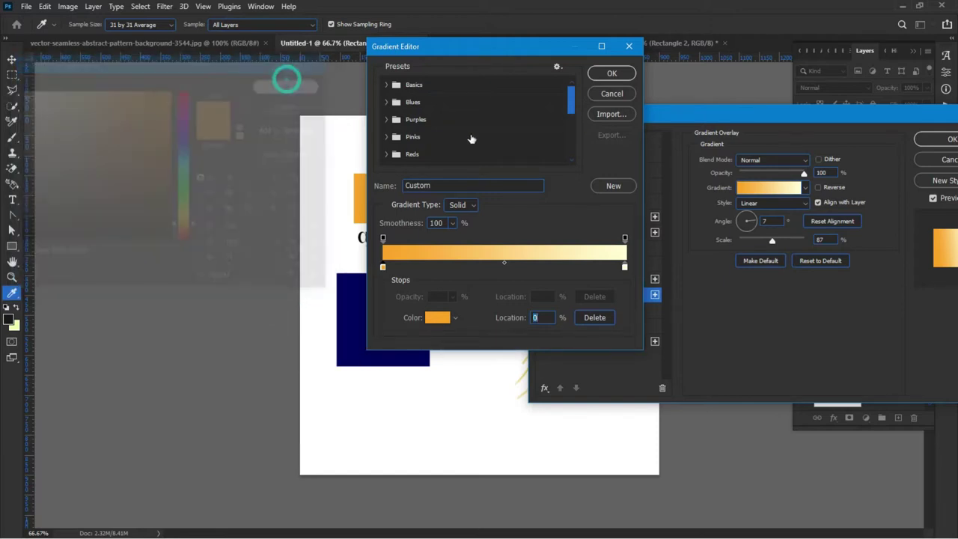
{"action": "left_click", "coordinate": [599, 75]}
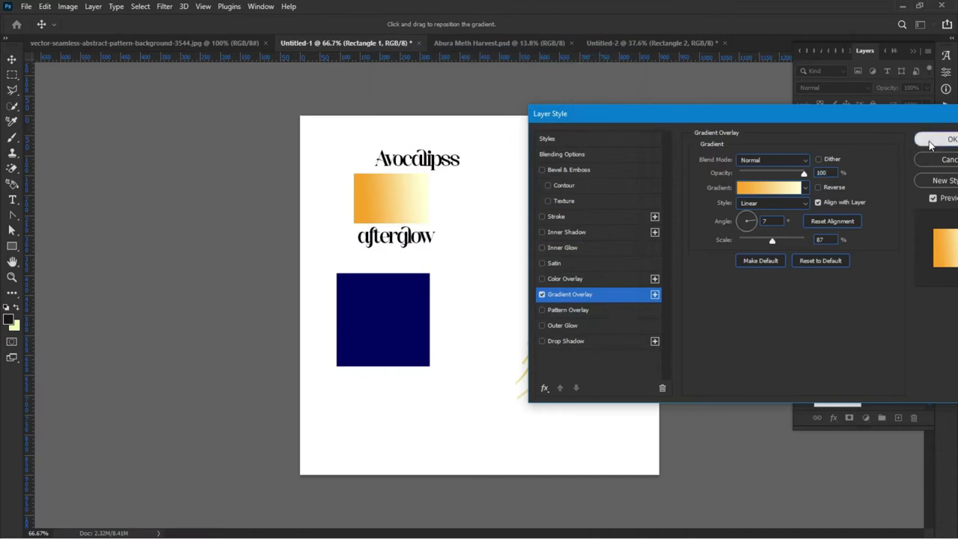
{"action": "left_click", "coordinate": [939, 139]}
{"action": "left_click_drag", "start_coordinate": [380, 193], "coordinate": [455, 193]}
{"action": "left_click", "coordinate": [275, 186]}
Step: Duplicate the afterglow text up and left and retype the copy as fba31f
{"action": "scroll", "coordinate": [321, 179], "scroll_direction": "up", "scroll_amount": 2}
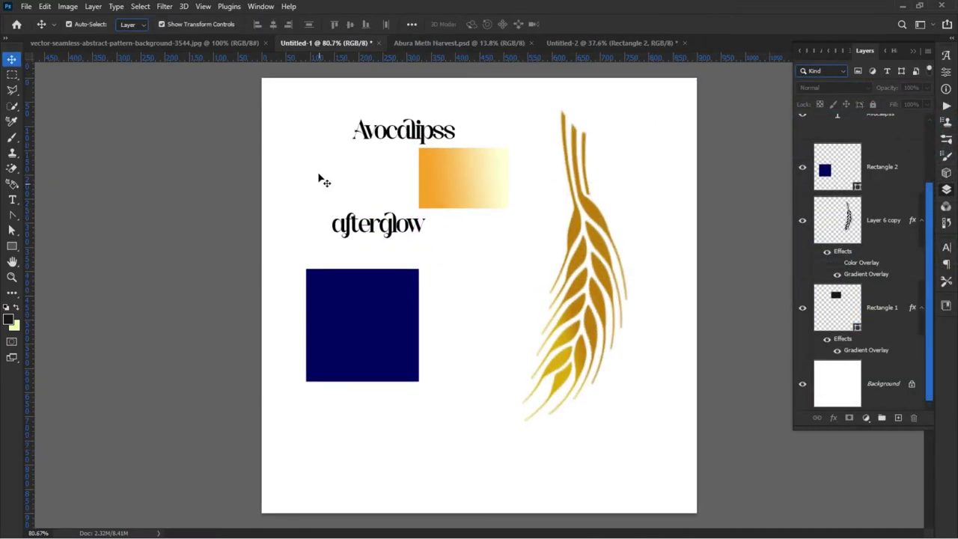
{"action": "left_click_drag", "start_coordinate": [346, 231], "coordinate": [289, 167]}
{"action": "double_click", "coordinate": [296, 173]}
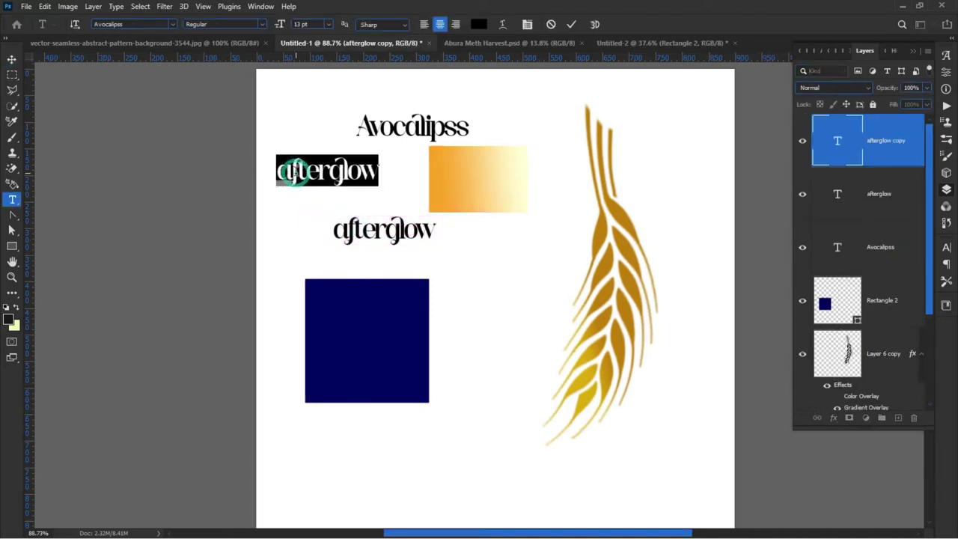
{"action": "type", "text": "fba3lf"}
{"action": "key", "text": "Escape"}
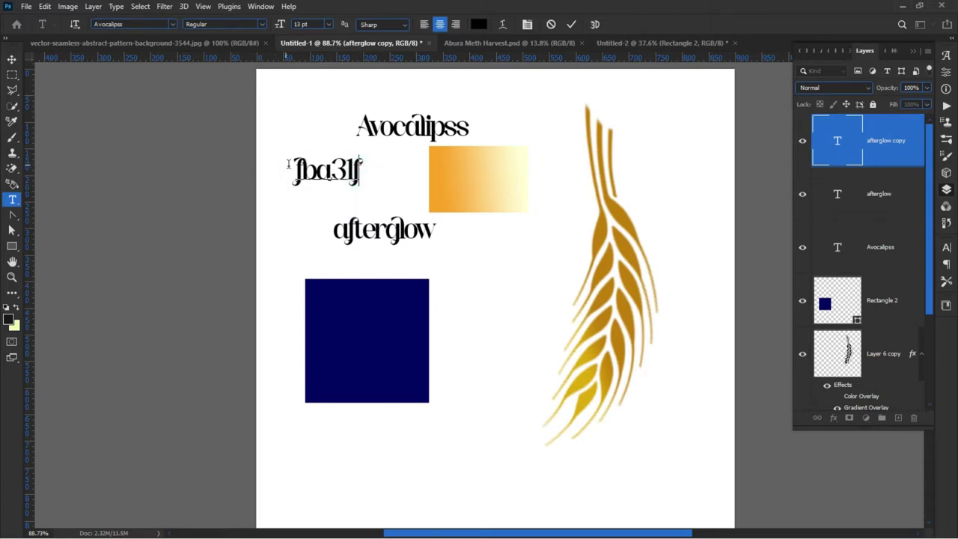
Step: Set the fba31f label's font to Montserrat Medium
{"action": "double_click", "coordinate": [293, 167]}
{"action": "left_click", "coordinate": [140, 24]}
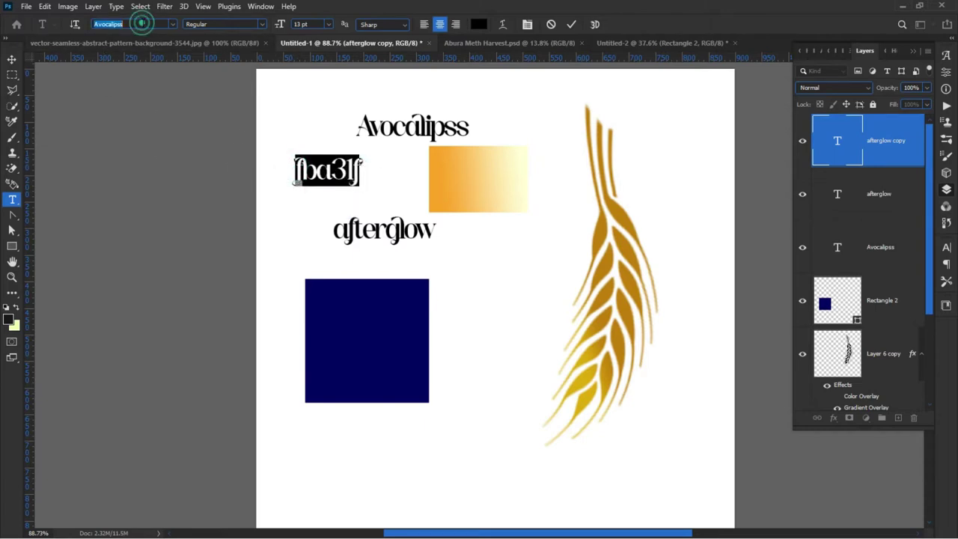
{"action": "type", "text": "m"}
{"action": "type", "text": "tserrat"}
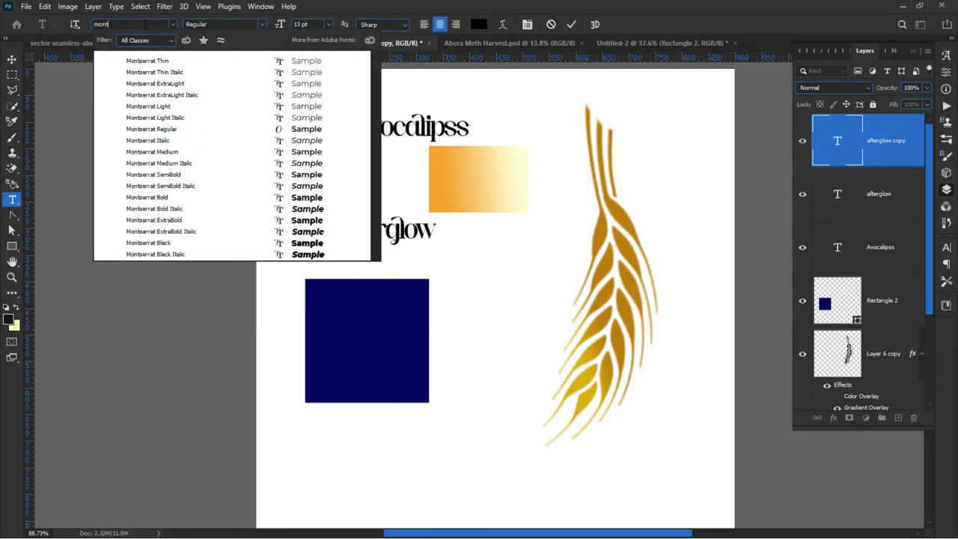
{"action": "left_click", "coordinate": [208, 153]}
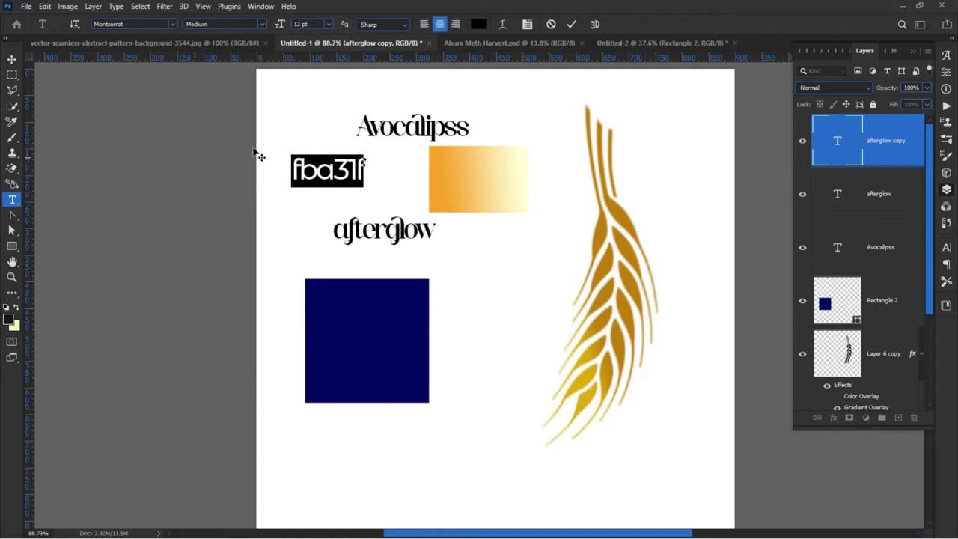
Step: Set the fba31f label's letter tracking to 0
{"action": "left_click", "coordinate": [13, 62]}
{"action": "left_click", "coordinate": [143, 165]}
{"action": "left_click", "coordinate": [321, 167]}
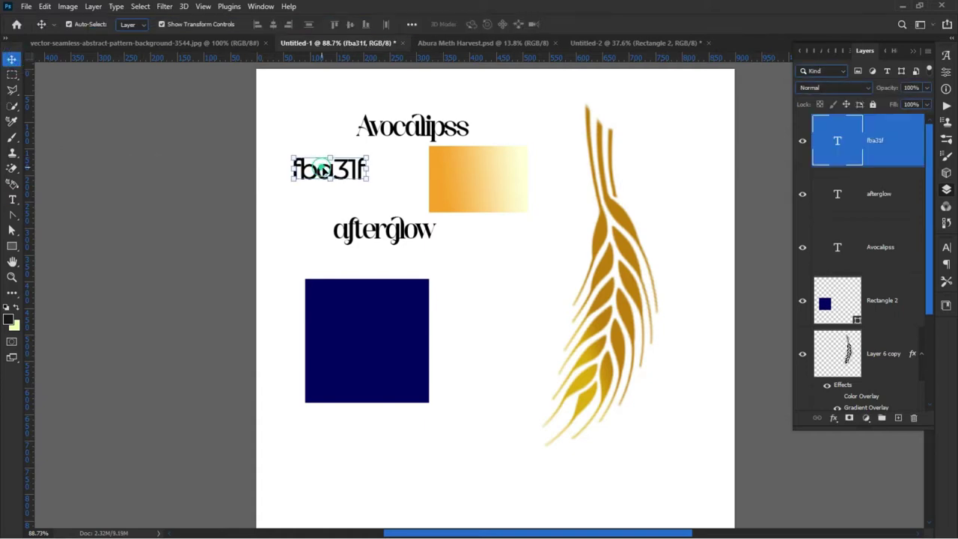
{"action": "left_click", "coordinate": [948, 248]}
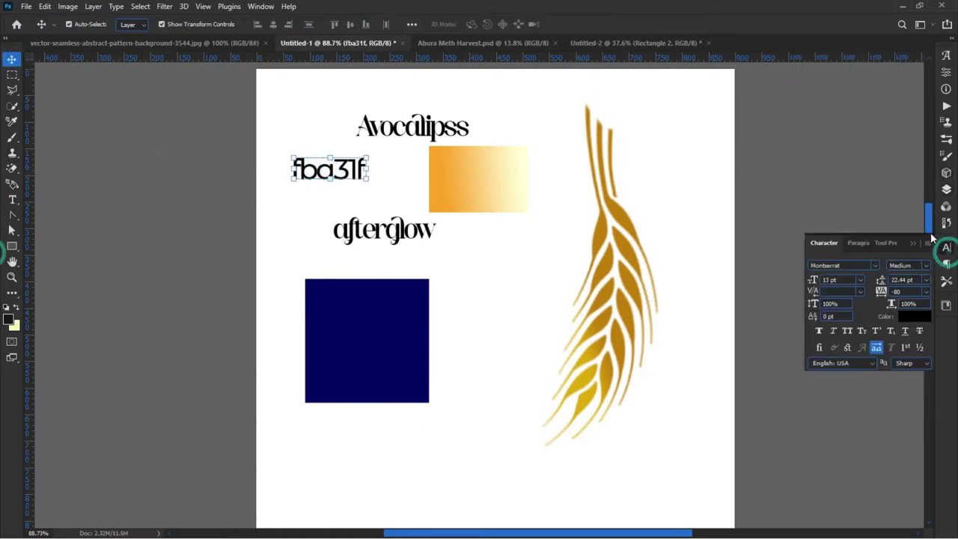
{"action": "left_click", "coordinate": [928, 292]}
{"action": "left_click", "coordinate": [908, 363]}
Step: Move the fba31f label next to the gradient and shift the wheat graphic right
{"action": "left_click_drag", "start_coordinate": [317, 170], "coordinate": [364, 180]}
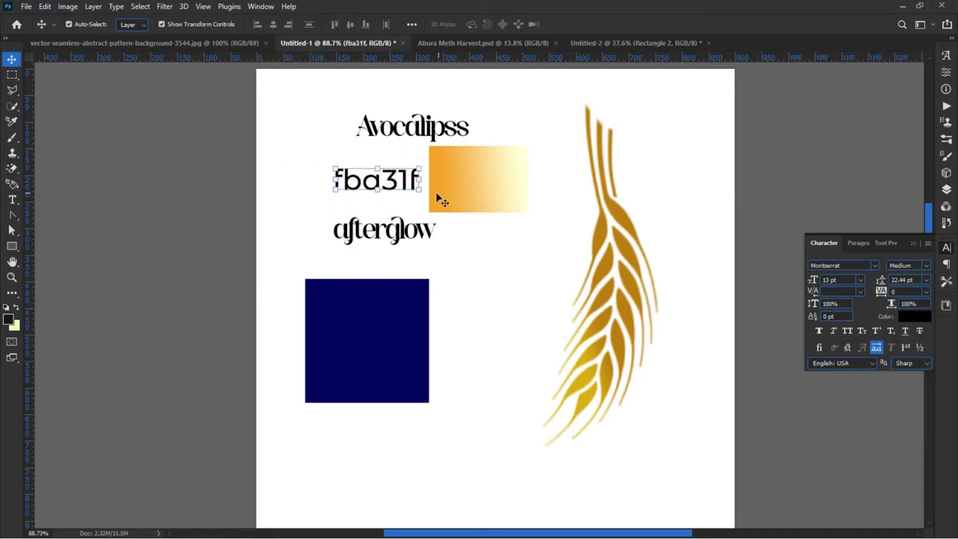
{"action": "left_click", "coordinate": [310, 203]}
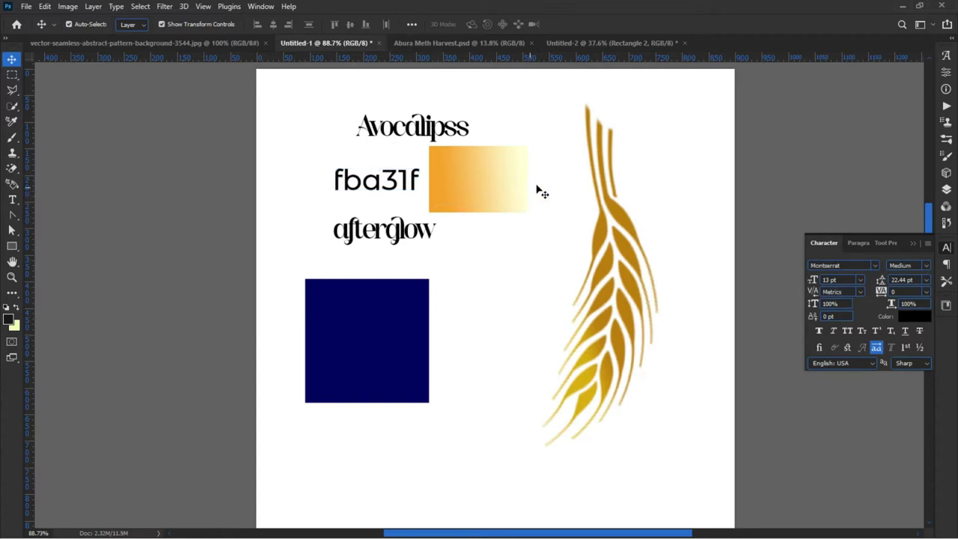
{"action": "left_click_drag", "start_coordinate": [633, 265], "coordinate": [686, 258]}
{"action": "left_click", "coordinate": [517, 199]}
{"action": "left_click", "coordinate": [547, 199]}
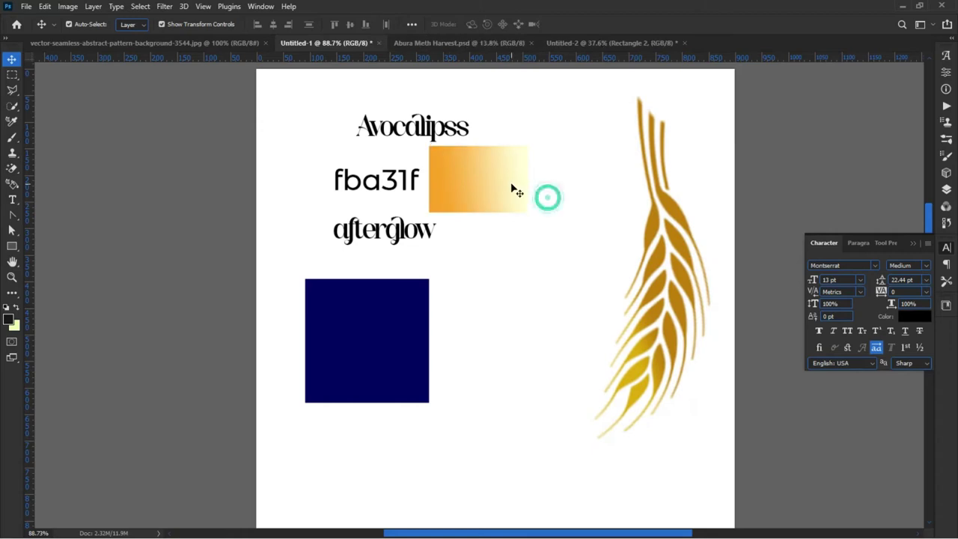
Step: Return to the Layers list, select Rectangle 1 and open its Gradient Overlay settings
{"action": "left_click", "coordinate": [947, 190]}
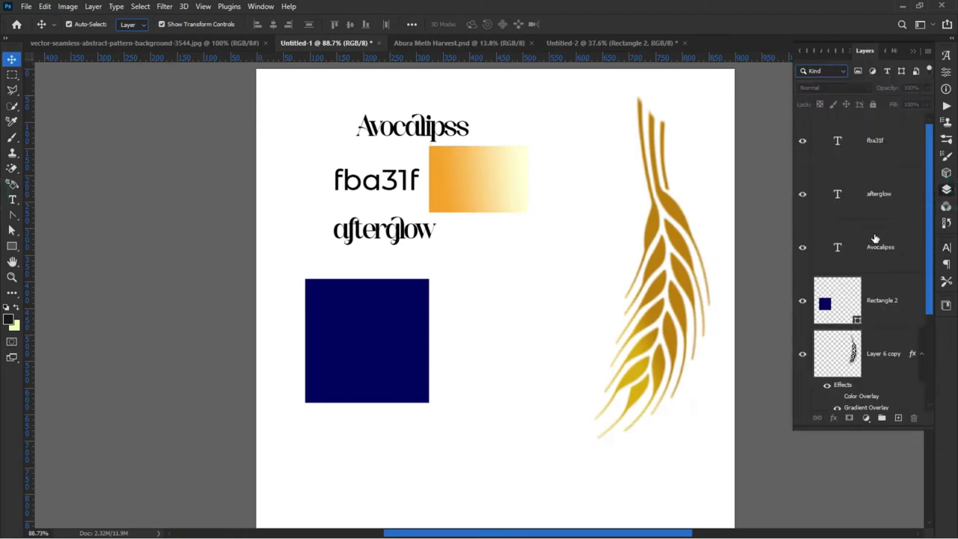
{"action": "scroll", "coordinate": [879, 269], "scroll_direction": "down", "scroll_amount": 2}
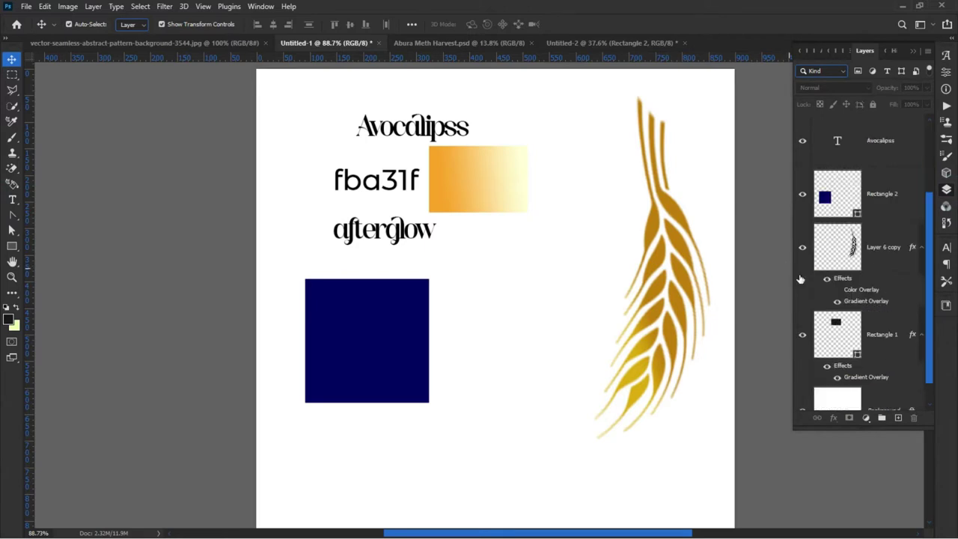
{"action": "scroll", "coordinate": [800, 279], "scroll_direction": "down", "scroll_amount": 1}
{"action": "left_click", "coordinate": [490, 182]}
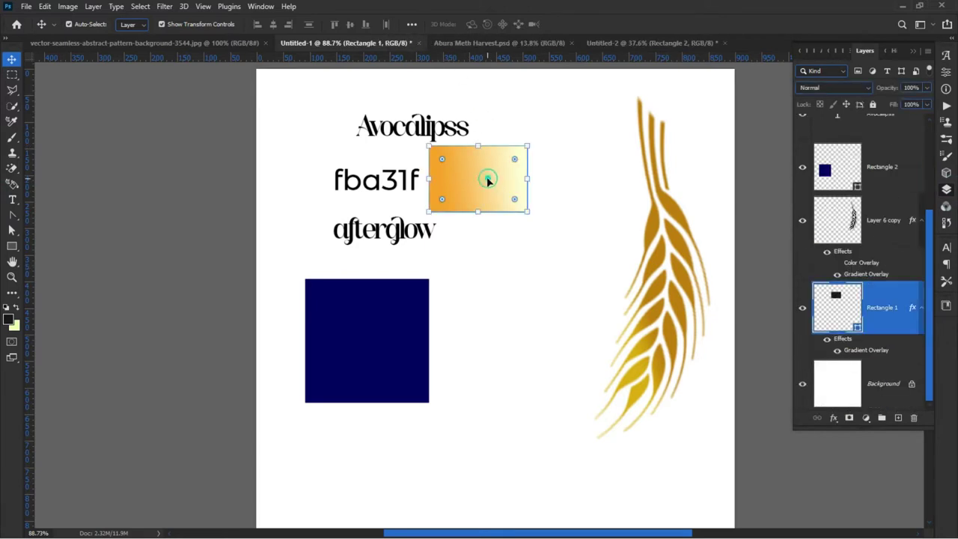
{"action": "double_click", "coordinate": [860, 350]}
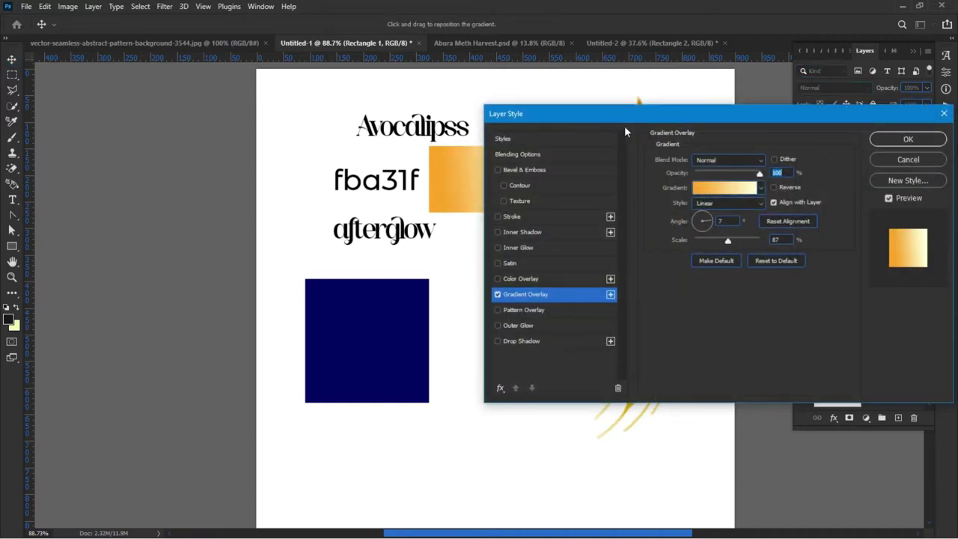
{"action": "left_click_drag", "start_coordinate": [620, 118], "coordinate": [758, 138]}
{"action": "left_click", "coordinate": [855, 191]}
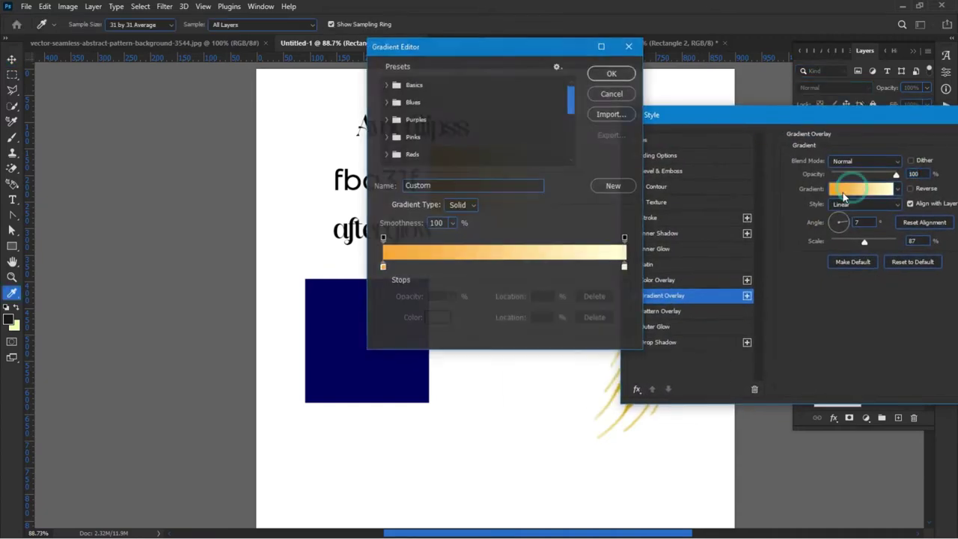
{"action": "left_click", "coordinate": [626, 267]}
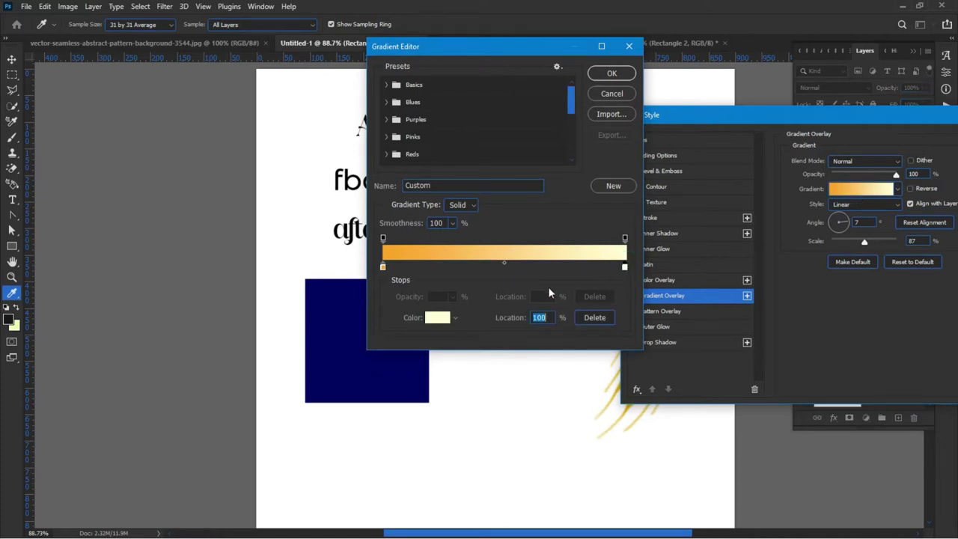
{"action": "left_click", "coordinate": [438, 319]}
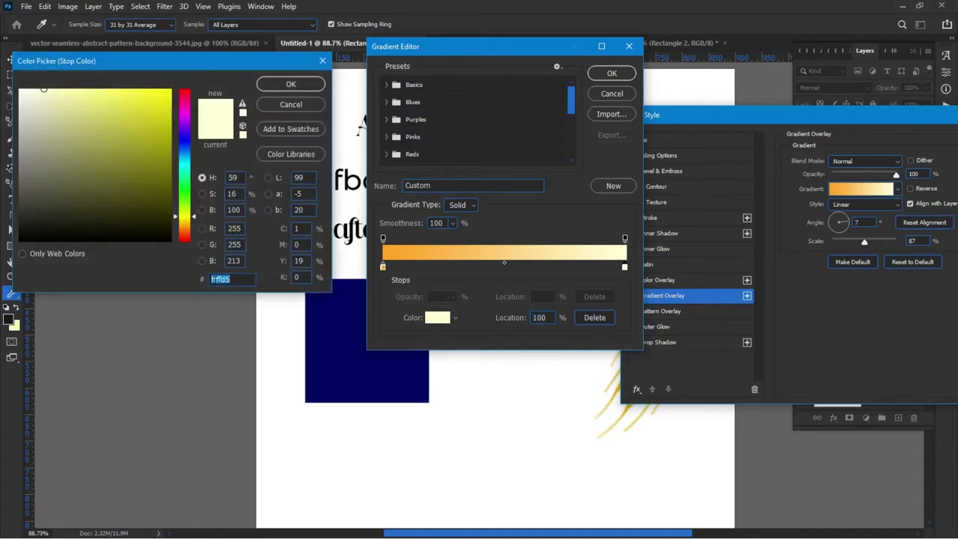
{"action": "right_click", "coordinate": [218, 283]}
{"action": "left_click", "coordinate": [281, 319]}
{"action": "left_click", "coordinate": [285, 87]}
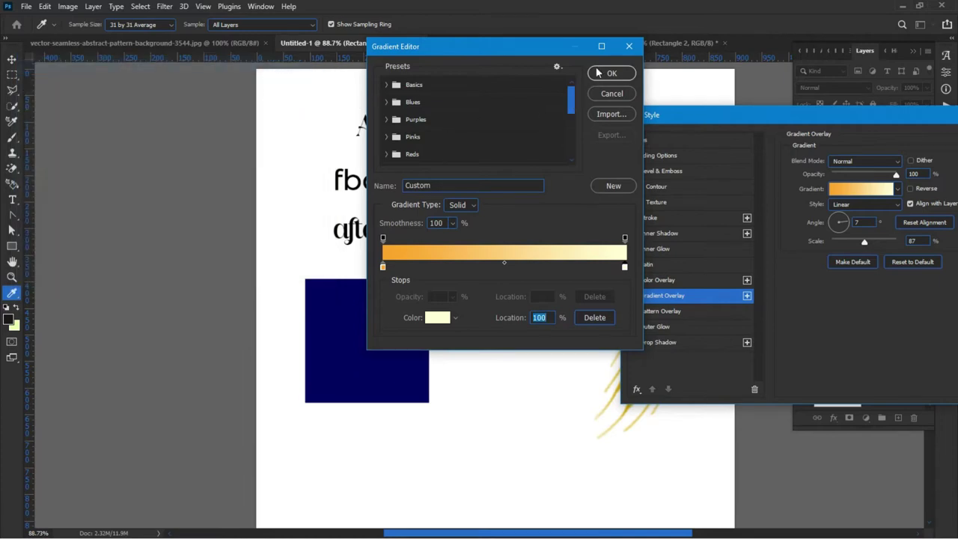
{"action": "left_click", "coordinate": [597, 72]}
Step: Duplicate the fba31f label to the gradient's right and retype it as ffffd5
{"action": "key", "text": "Return"}
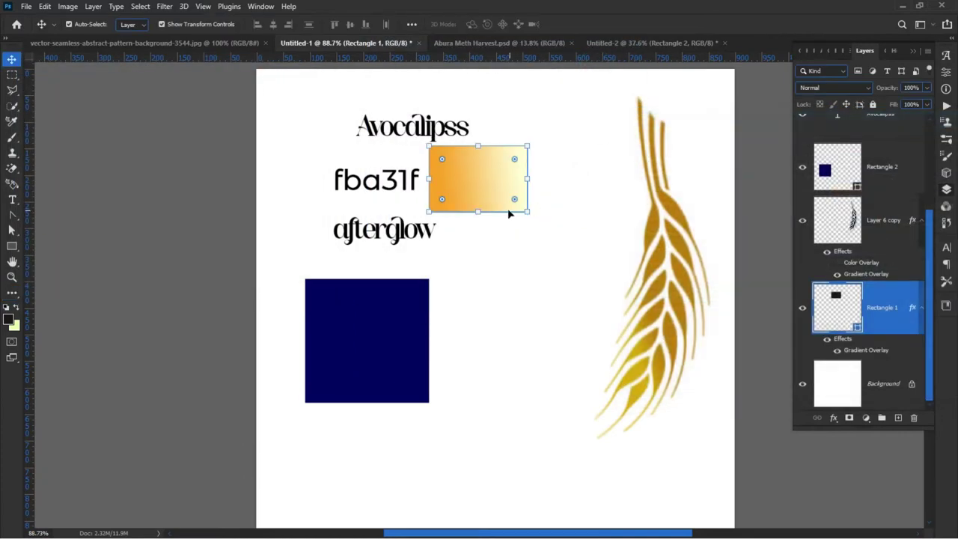
{"action": "left_click", "coordinate": [382, 190]}
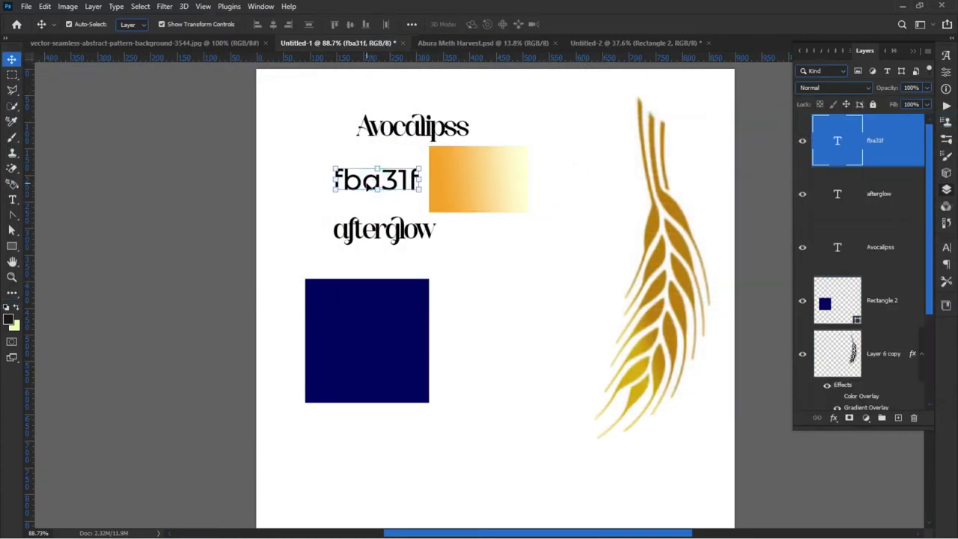
{"action": "left_click_drag", "start_coordinate": [364, 186], "coordinate": [558, 184]}
{"action": "double_click", "coordinate": [558, 183]}
{"action": "type", "text": "ffffd5"}
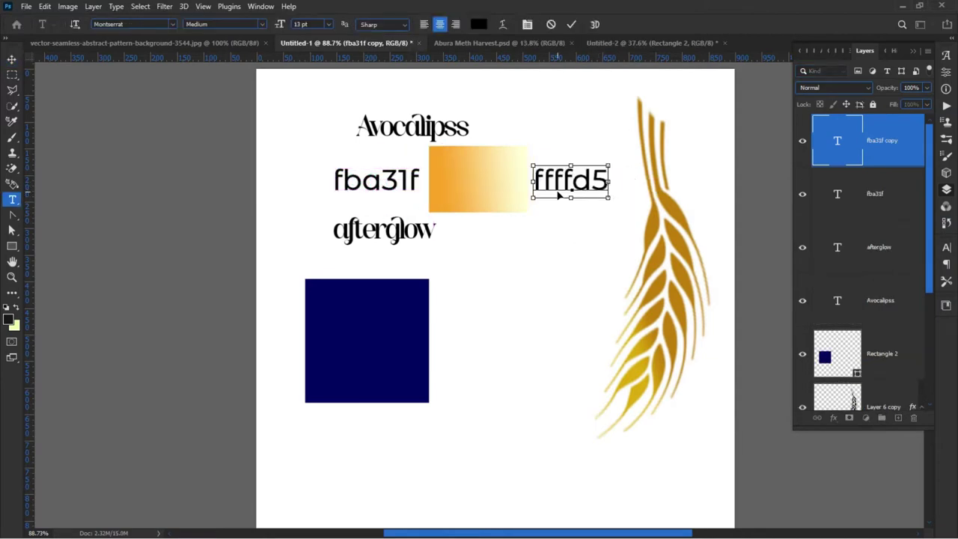
{"action": "key", "text": "ctrl+Return"}
{"action": "key", "text": "v"}
{"action": "left_click", "coordinate": [158, 184]}
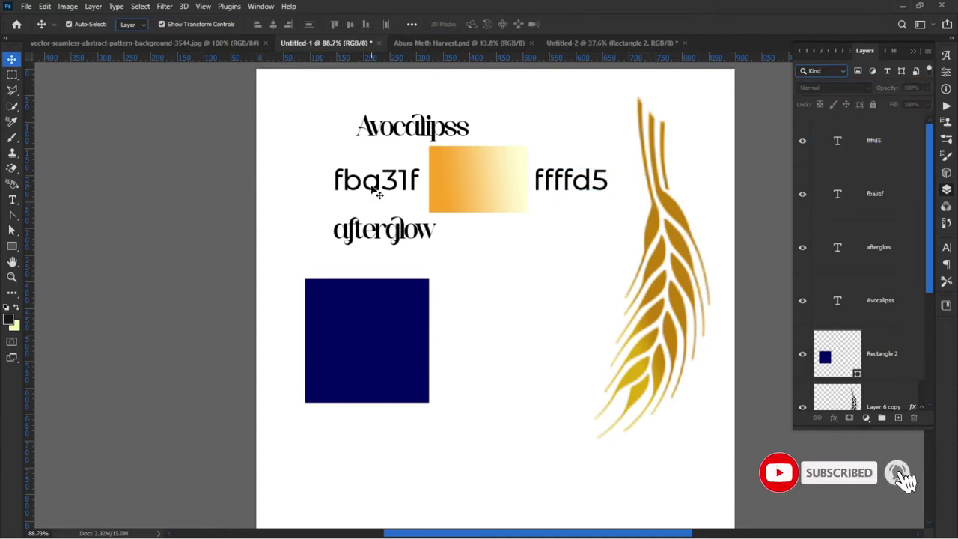
Step: Move afterglow above fba31f and place Avocalipss beside it on one line
{"action": "left_click_drag", "start_coordinate": [405, 140], "coordinate": [454, 106]}
{"action": "left_click_drag", "start_coordinate": [384, 231], "coordinate": [366, 68]}
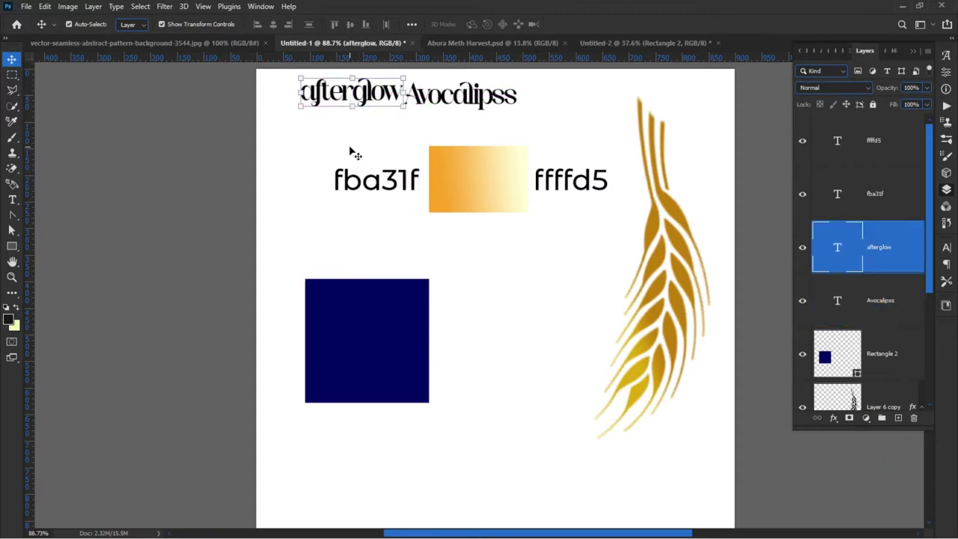
{"action": "mouse_move", "coordinate": [455, 110]}
{"action": "left_mouse_down"}
{"action": "mouse_move", "coordinate": [449, 97]}
{"action": "mouse_move", "coordinate": [464, 105]}
{"action": "left_mouse_up"}
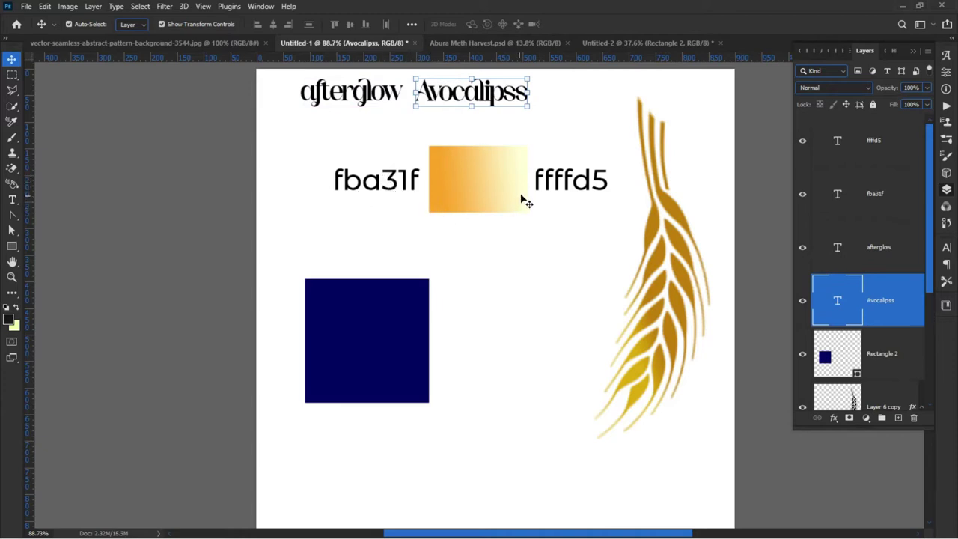
{"action": "scroll", "coordinate": [411, 296], "scroll_direction": "down", "scroll_amount": 1}
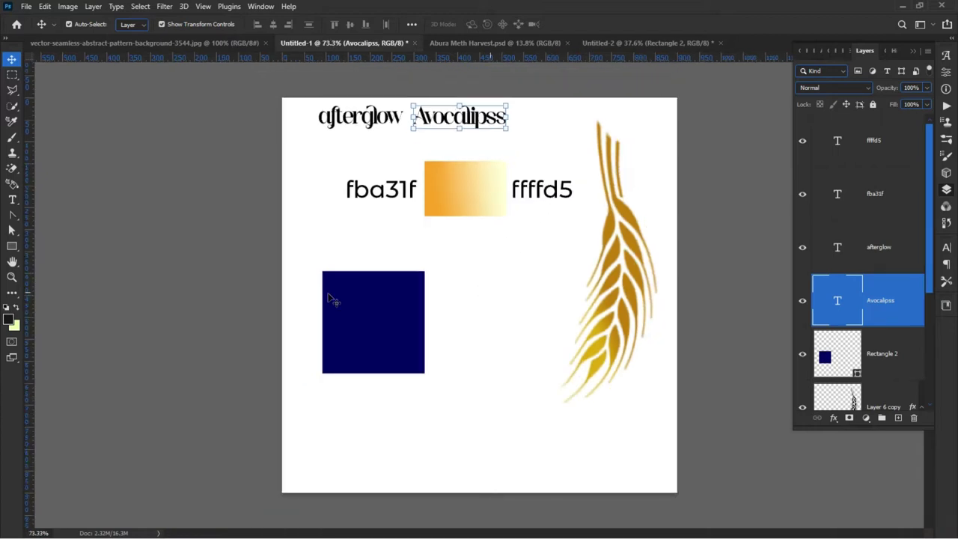
{"action": "left_click", "coordinate": [227, 250]}
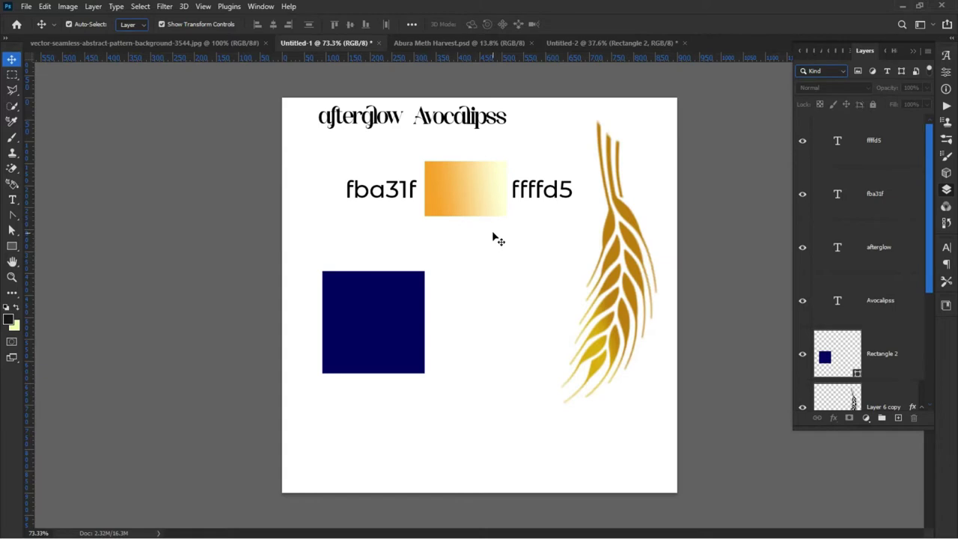
Step: Draw a new square to the right of the navy square
{"action": "left_click", "coordinate": [12, 246]}
{"action": "left_click_drag", "start_coordinate": [463, 282], "coordinate": [539, 353]}
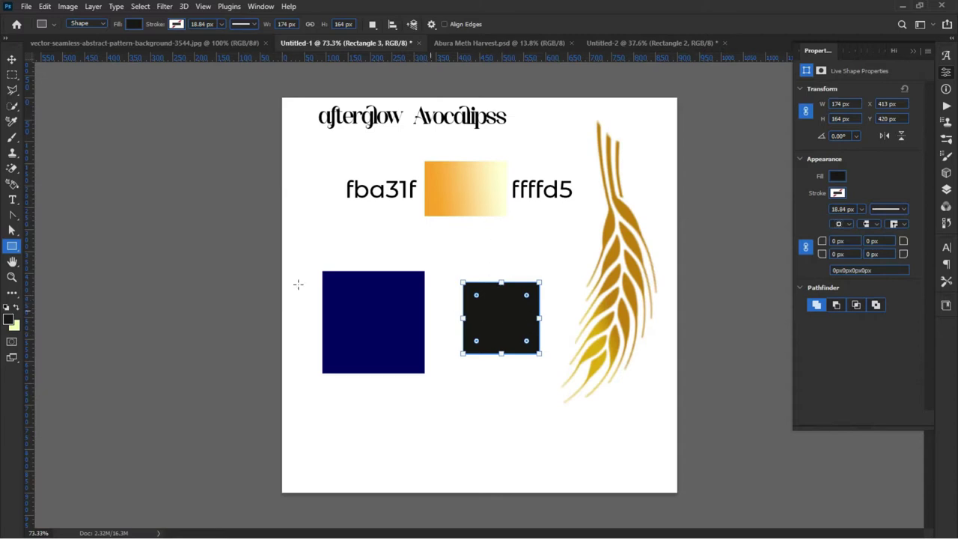
{"action": "left_click", "coordinate": [11, 60]}
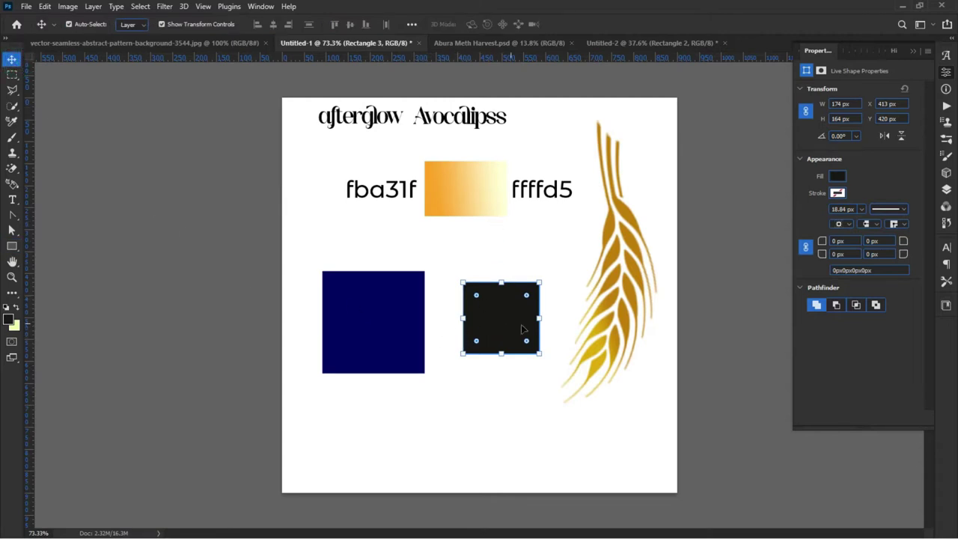
Step: Copy the ffffd5 hex code from the text label
{"action": "left_click", "coordinate": [541, 193]}
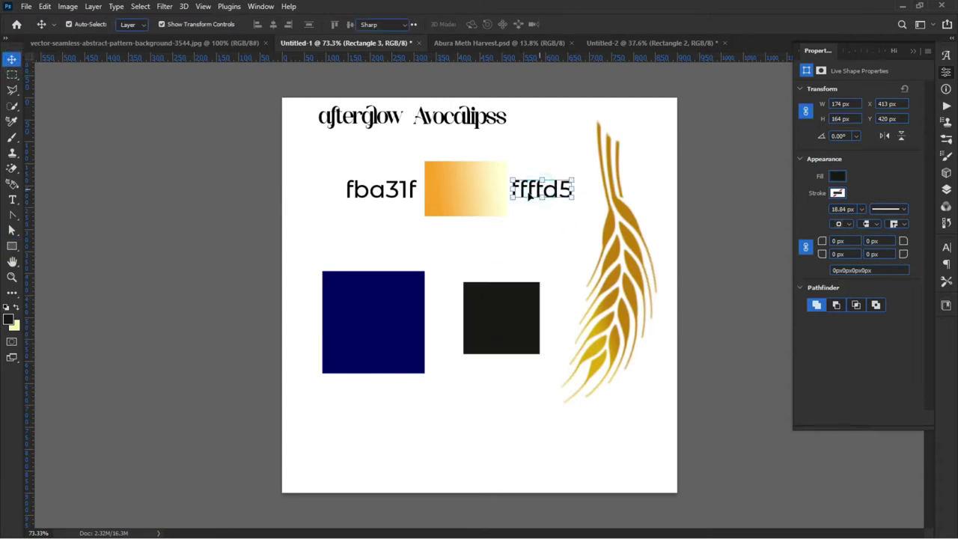
{"action": "double_click", "coordinate": [529, 193]}
{"action": "left_click", "coordinate": [45, 7]}
{"action": "left_click", "coordinate": [66, 90]}
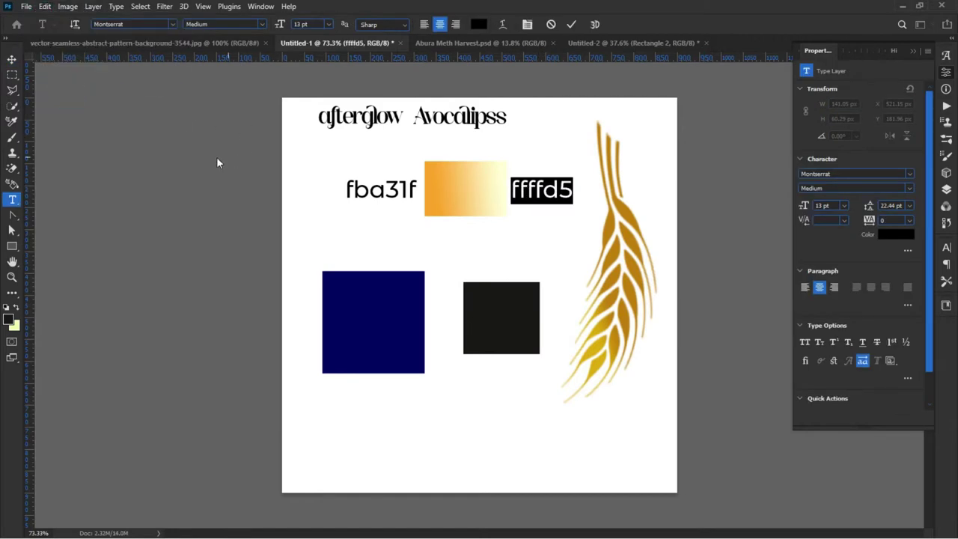
{"action": "left_click", "coordinate": [571, 23]}
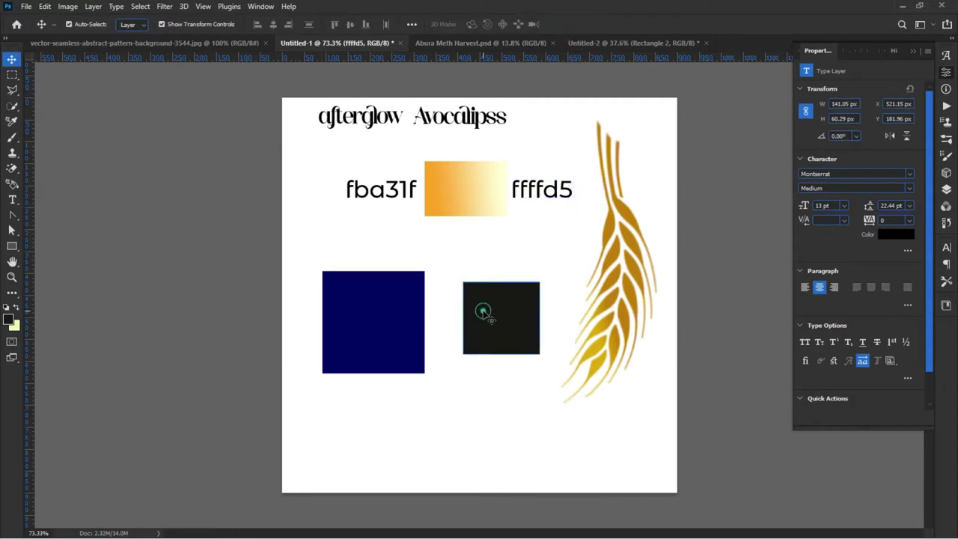
Step: Fill the new square with the pale-yellow colour ffffd5
{"action": "left_click", "coordinate": [484, 315]}
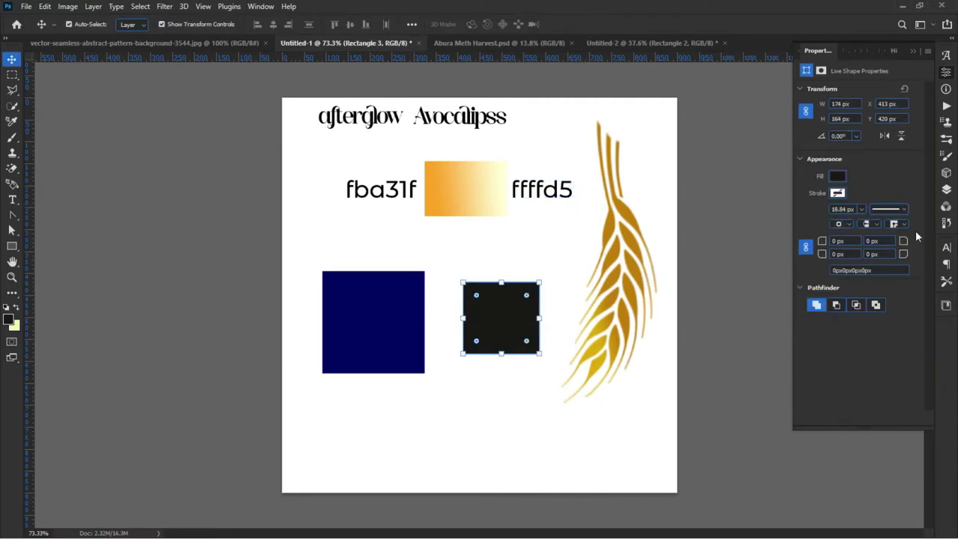
{"action": "left_click", "coordinate": [947, 191]}
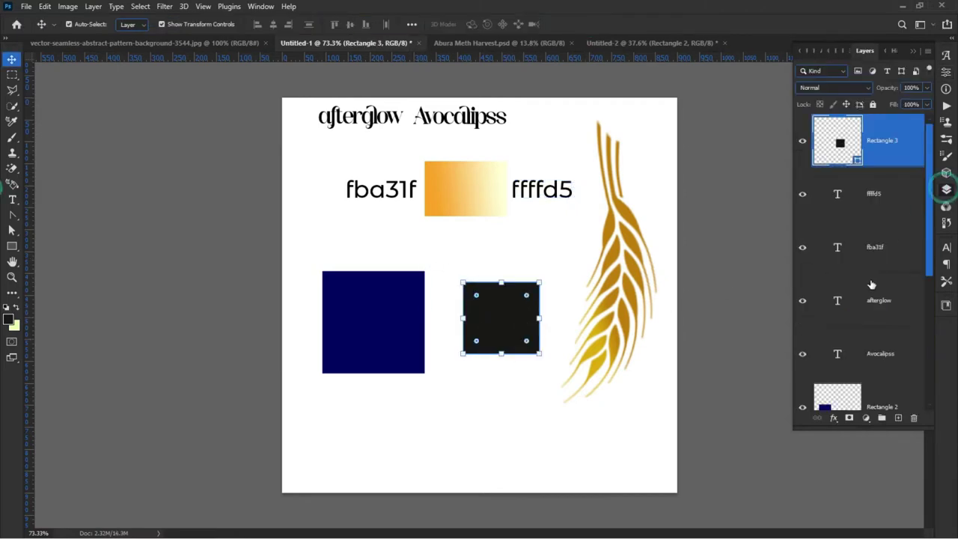
{"action": "double_click", "coordinate": [858, 163]}
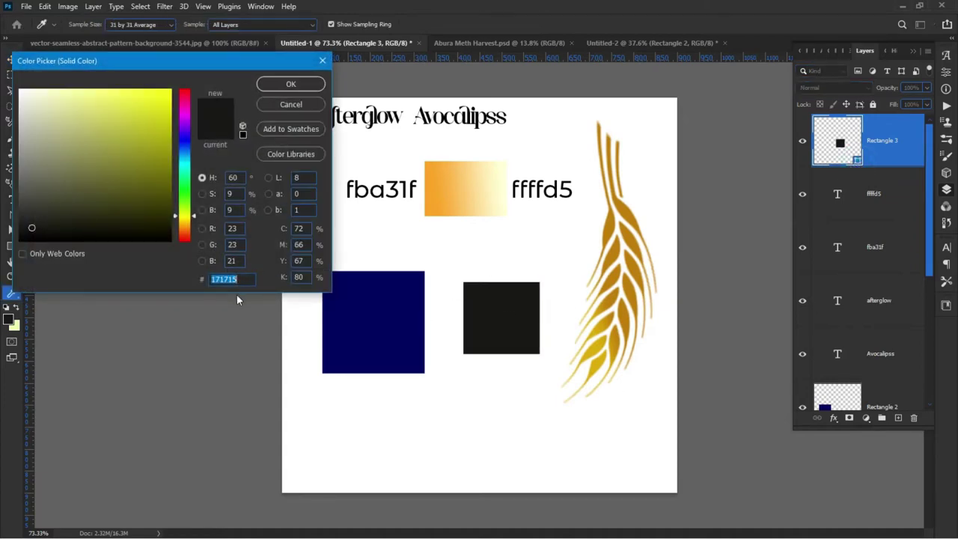
{"action": "type", "text": "ffffd5"}
{"action": "left_click", "coordinate": [275, 86]}
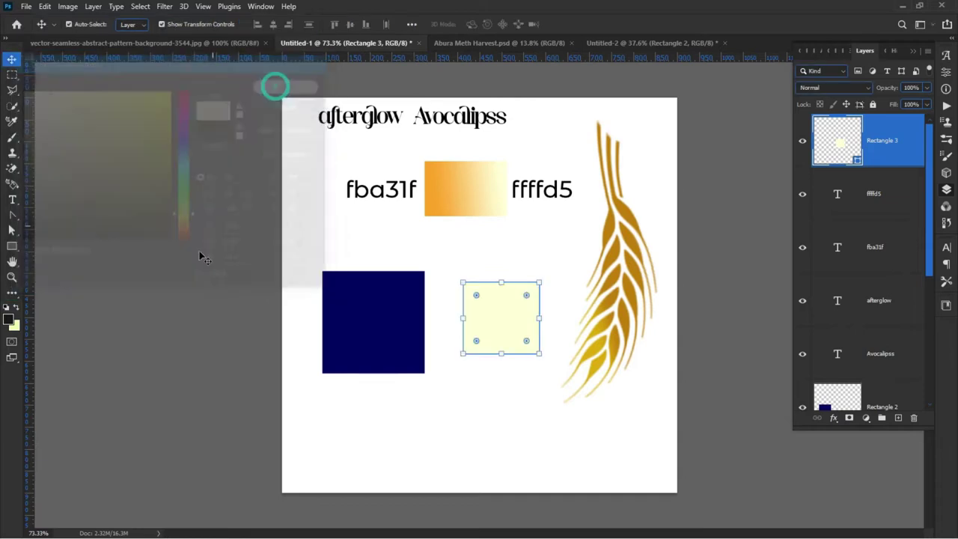
Step: Reposition the pale square so it sits beside the navy square
{"action": "left_click", "coordinate": [257, 314]}
{"action": "left_click_drag", "start_coordinate": [493, 336], "coordinate": [365, 338]}
{"action": "left_click", "coordinate": [252, 355]}
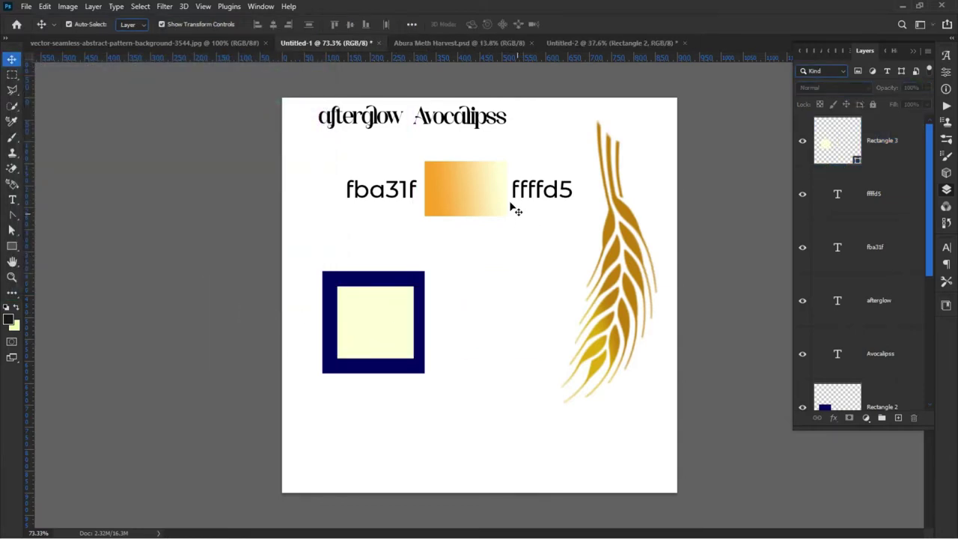
{"action": "left_click", "coordinate": [387, 333]}
{"action": "left_click_drag", "start_coordinate": [384, 331], "coordinate": [506, 332]}
{"action": "left_click", "coordinate": [240, 329]}
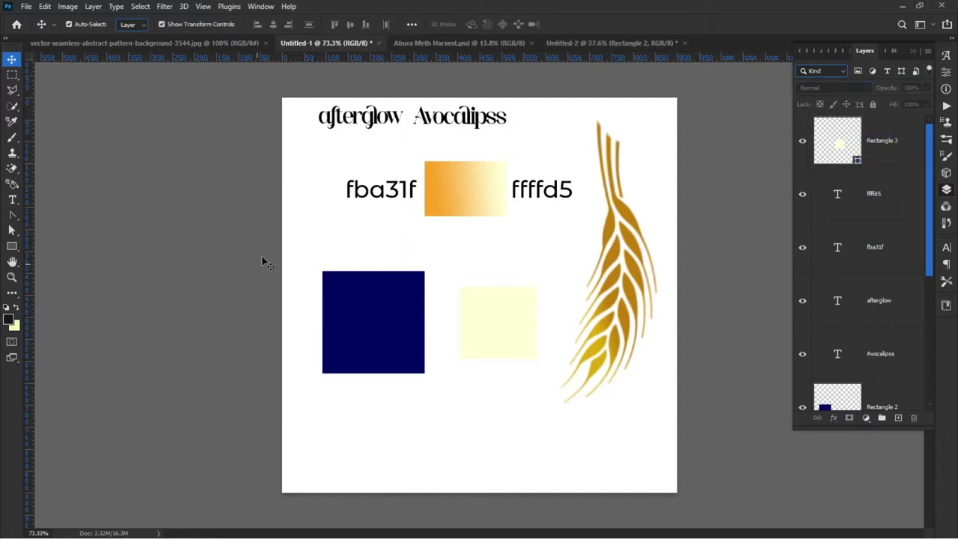
{"action": "left_click", "coordinate": [452, 185]}
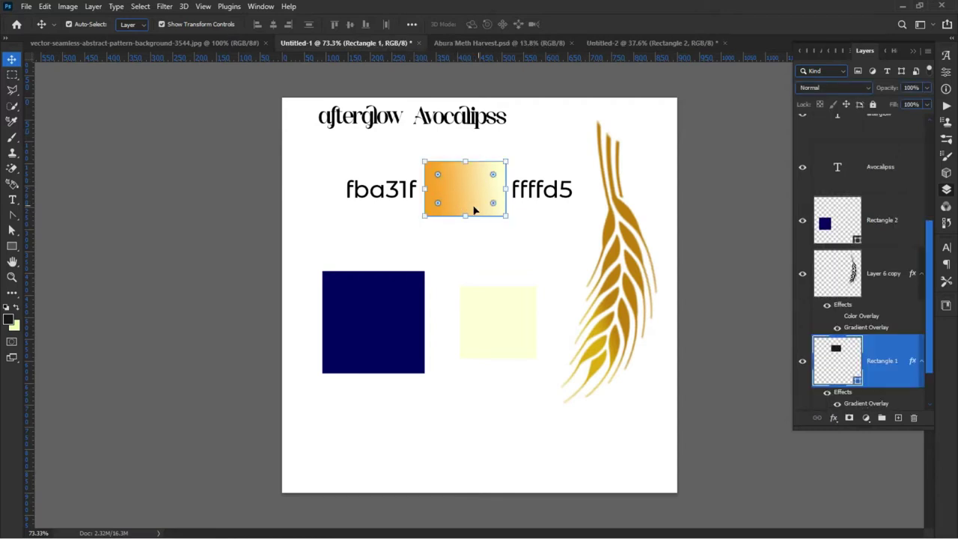
Step: Copy Rectangle 1's gradient layer style and switch to the blue swirl pattern document
{"action": "scroll", "coordinate": [861, 365], "scroll_direction": "down", "scroll_amount": 2}
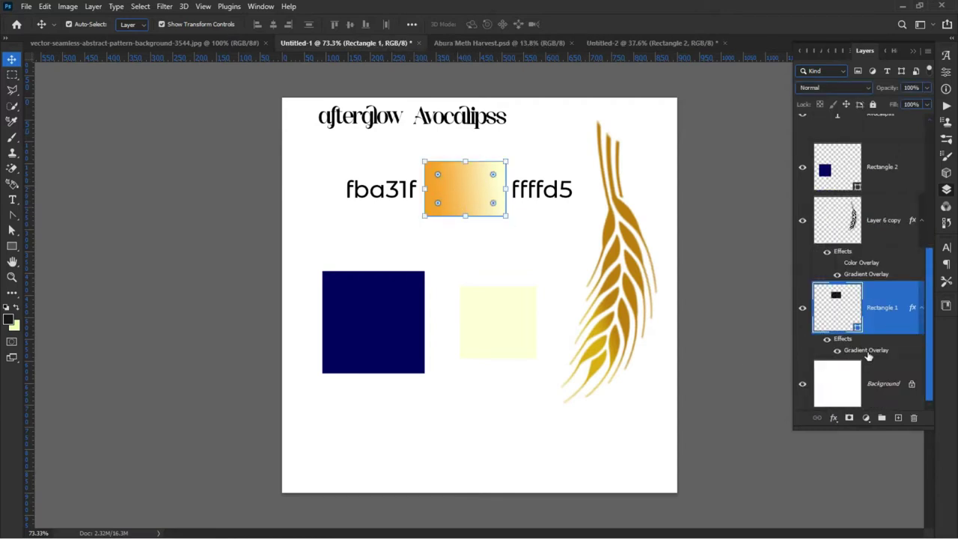
{"action": "right_click", "coordinate": [868, 352]}
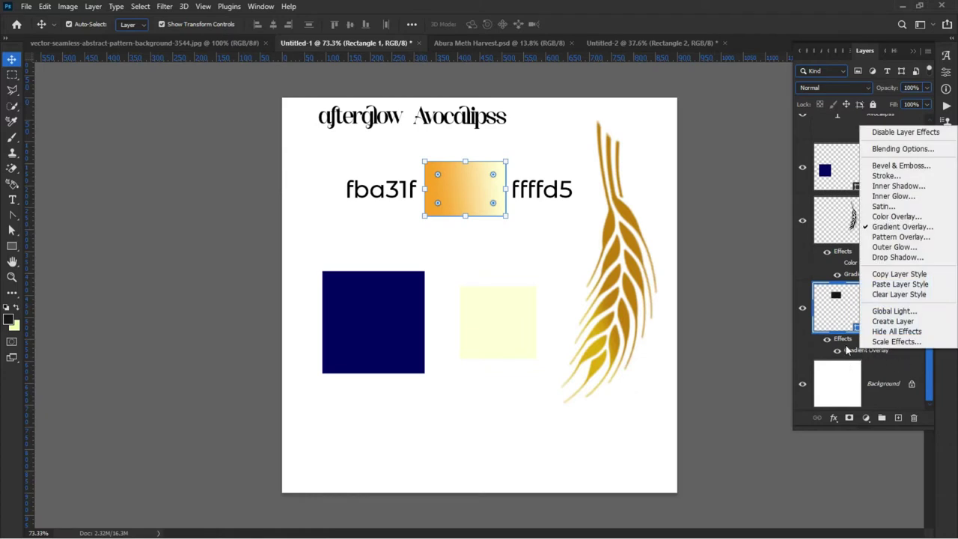
{"action": "left_click", "coordinate": [847, 350]}
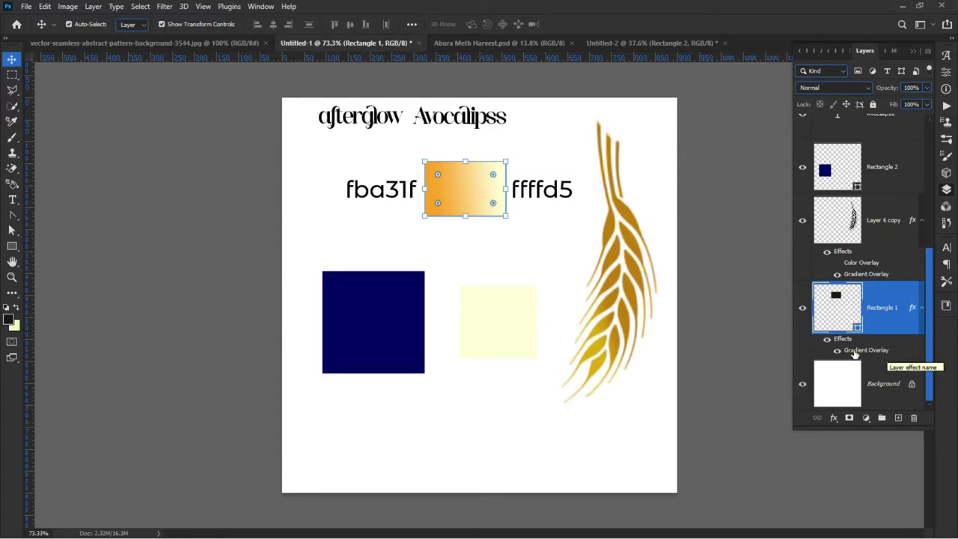
{"action": "right_click", "coordinate": [859, 353]}
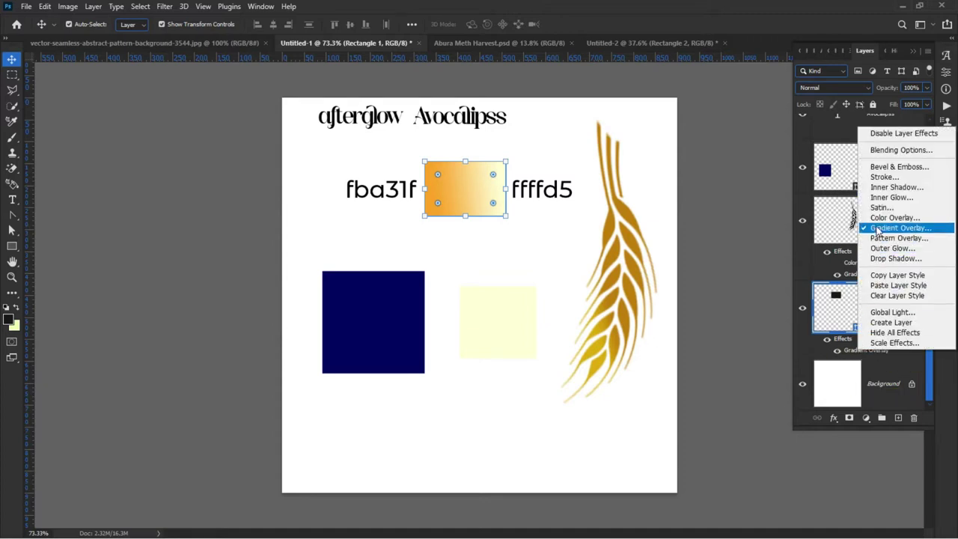
{"action": "left_click", "coordinate": [895, 277]}
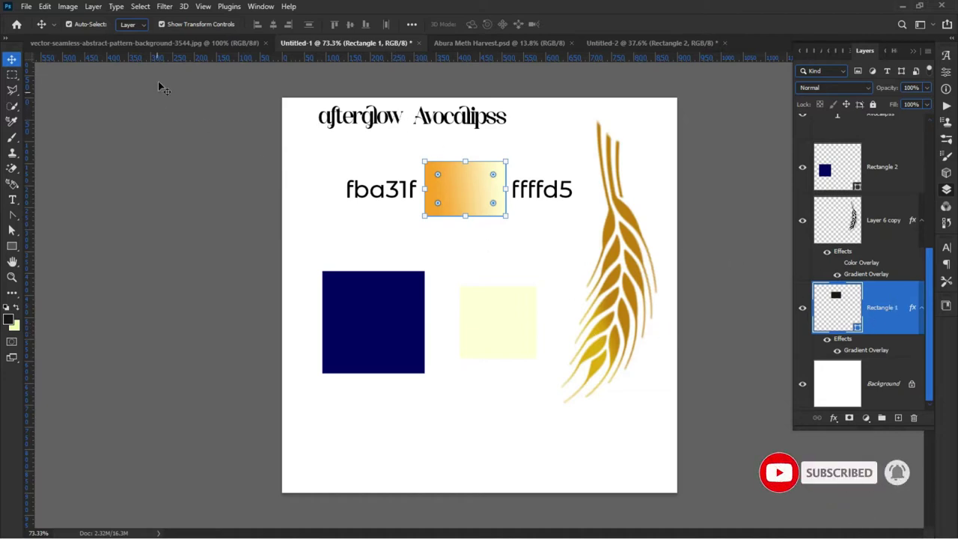
{"action": "left_click", "coordinate": [178, 42]}
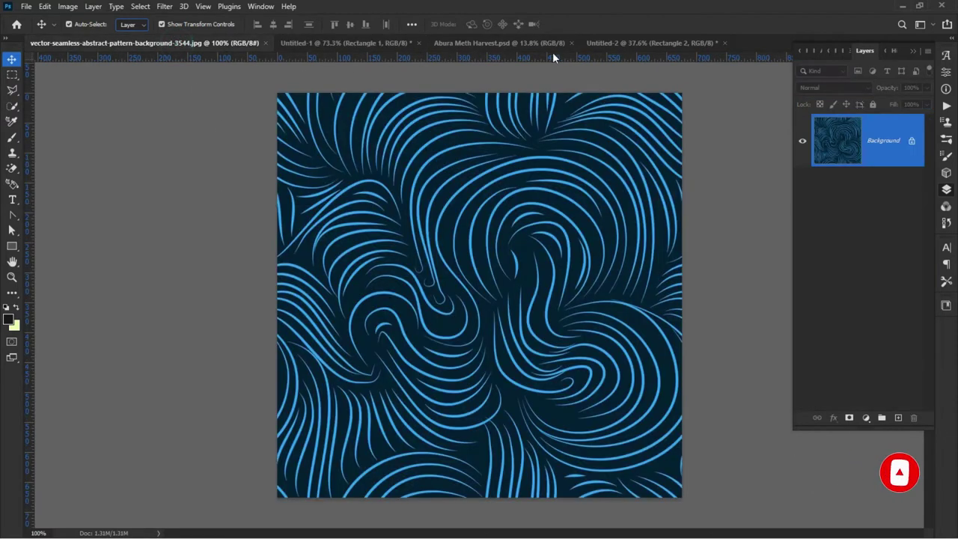
Step: Paste the gradient style onto Untitled-2's Rectangle 2 bar and open its Gradient Overlay
{"action": "left_click", "coordinate": [628, 42]}
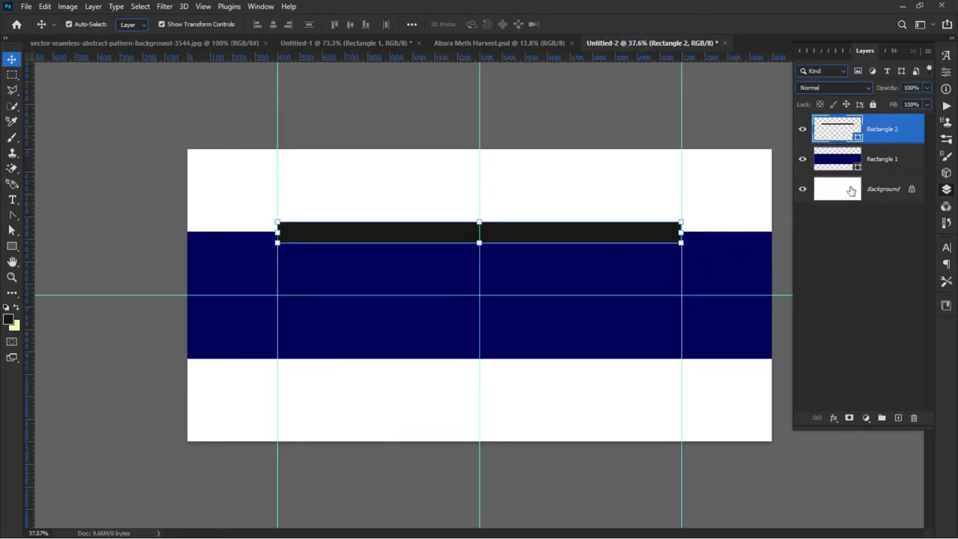
{"action": "right_click", "coordinate": [914, 126]}
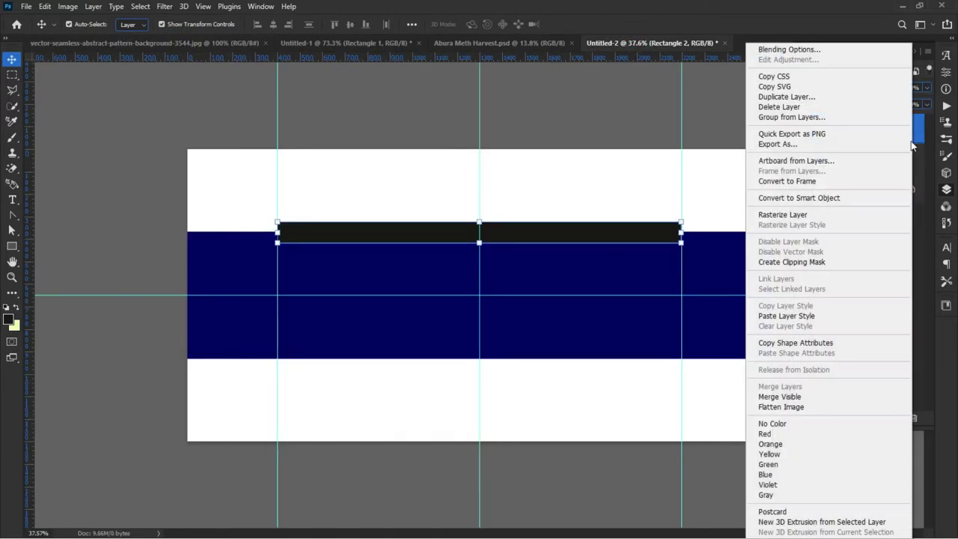
{"action": "left_click", "coordinate": [798, 323]}
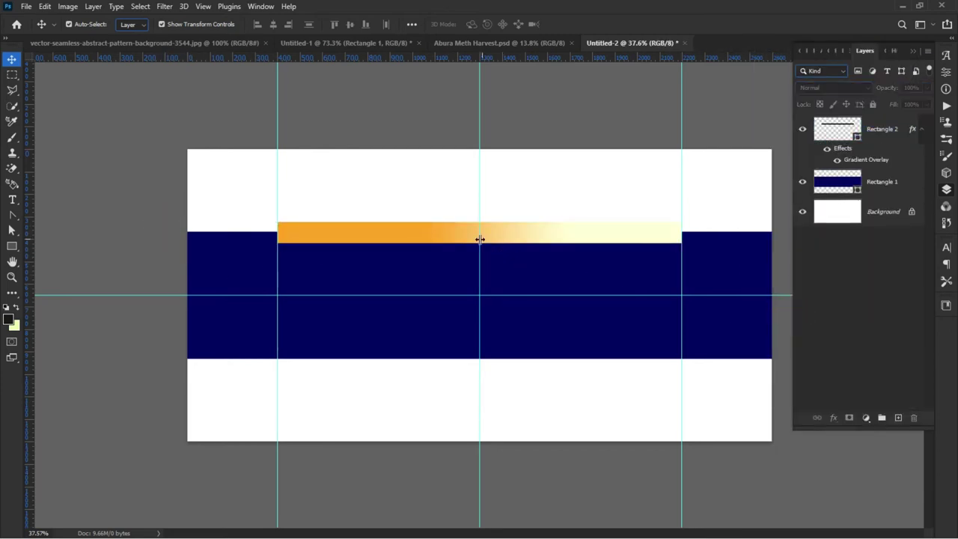
{"action": "left_click", "coordinate": [447, 240]}
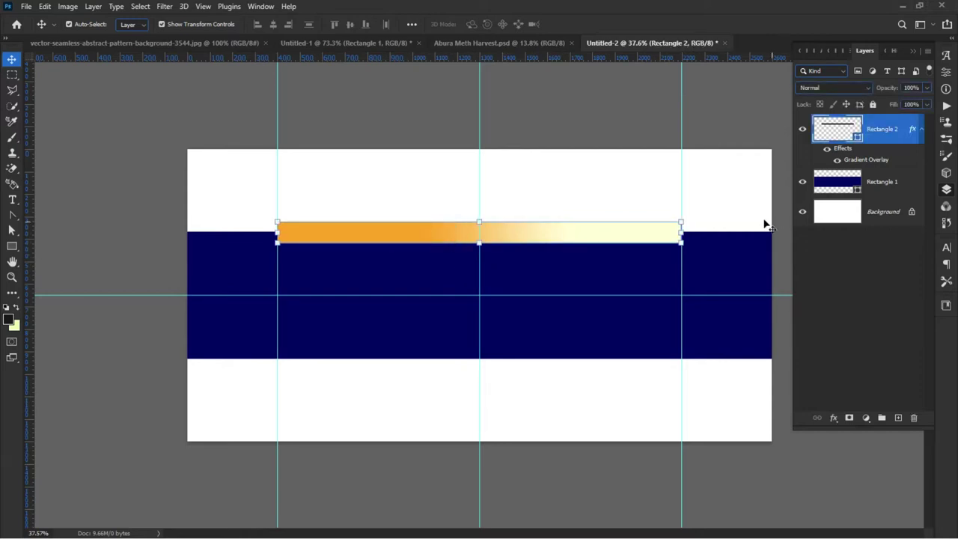
{"action": "double_click", "coordinate": [867, 160]}
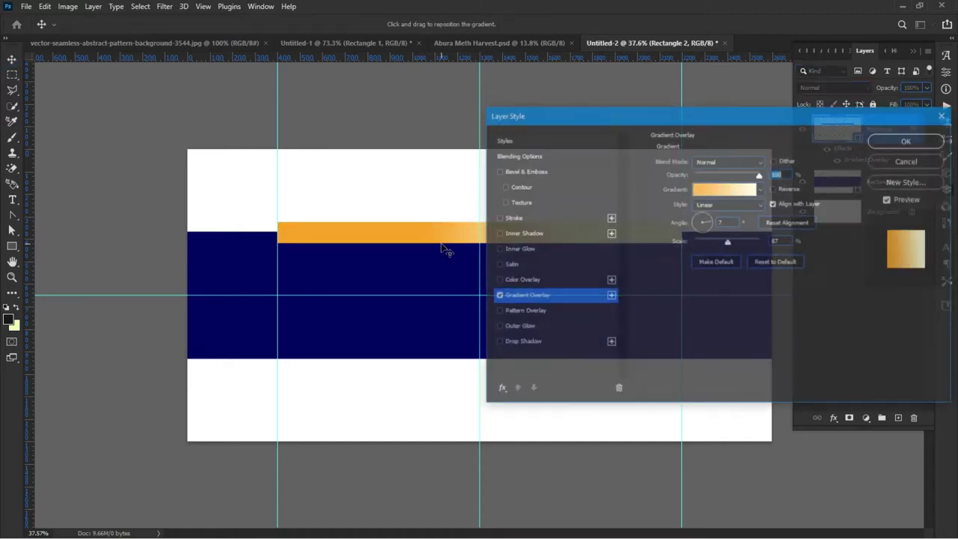
Step: Change the bar's gradient style to Reflected
{"action": "left_click_drag", "start_coordinate": [536, 114], "coordinate": [236, 302]}
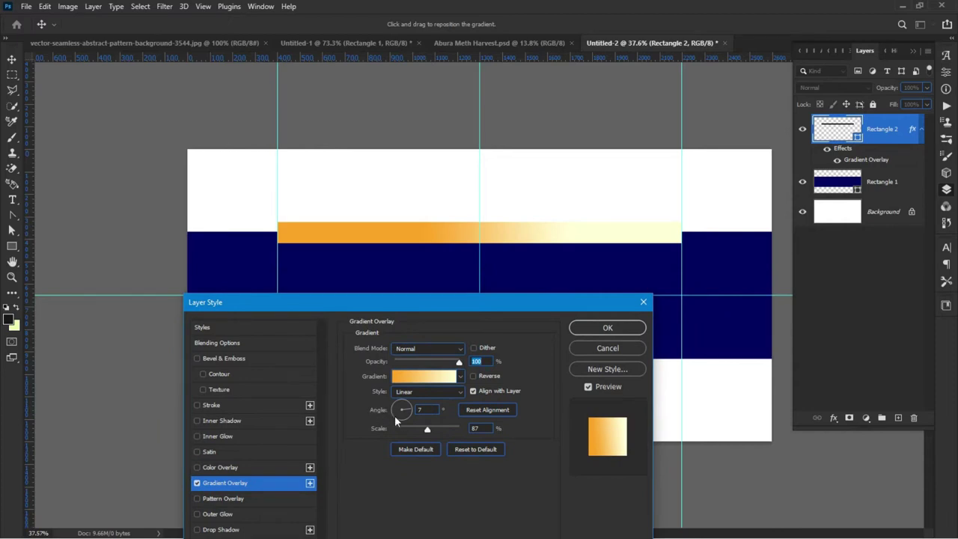
{"action": "left_click", "coordinate": [402, 393]}
{"action": "left_click", "coordinate": [404, 394]}
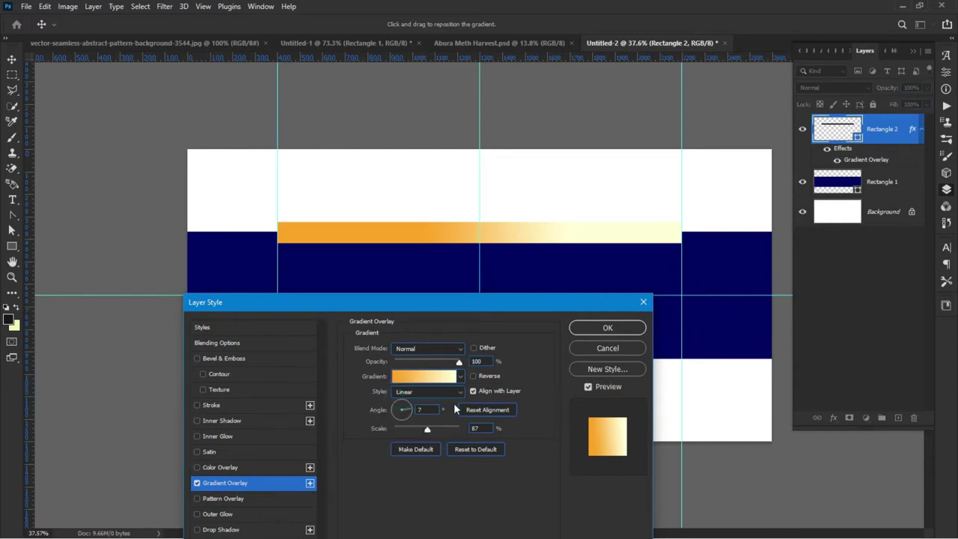
{"action": "left_click", "coordinate": [409, 394]}
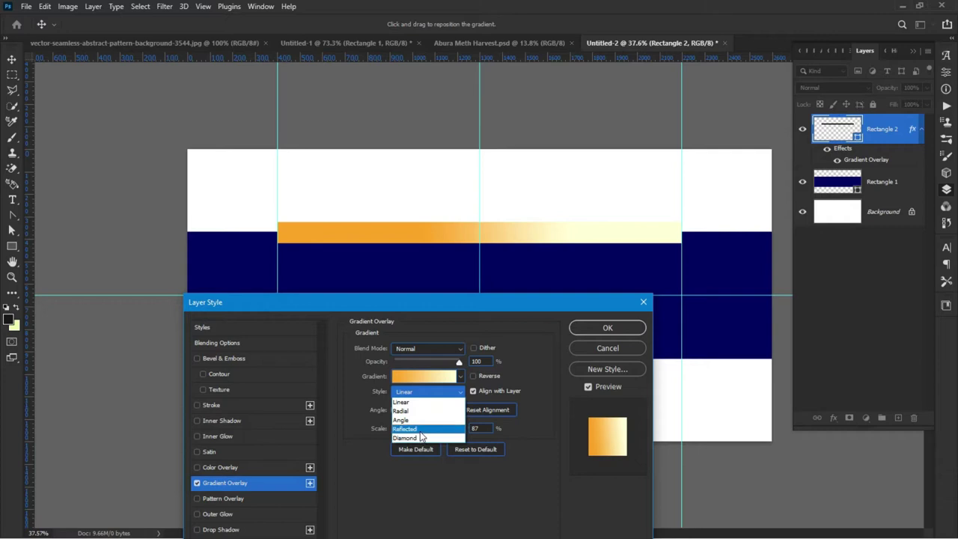
{"action": "left_click", "coordinate": [421, 430]}
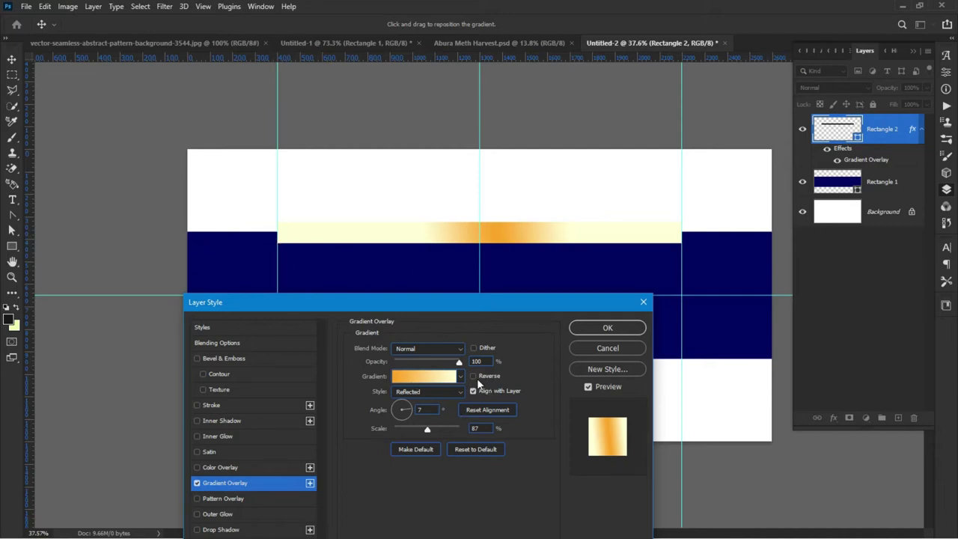
Step: Compare the reversed and normal gradient directions, then cancel the layer style changes
{"action": "left_click", "coordinate": [477, 378]}
{"action": "left_click", "coordinate": [477, 377]}
{"action": "left_click", "coordinate": [477, 377]}
{"action": "left_click", "coordinate": [477, 377]}
{"action": "left_click", "coordinate": [477, 378]}
{"action": "left_click", "coordinate": [477, 377]}
{"action": "left_click", "coordinate": [477, 377]}
{"action": "left_click", "coordinate": [477, 378]}
{"action": "left_click", "coordinate": [477, 378]}
{"action": "left_click", "coordinate": [477, 377]}
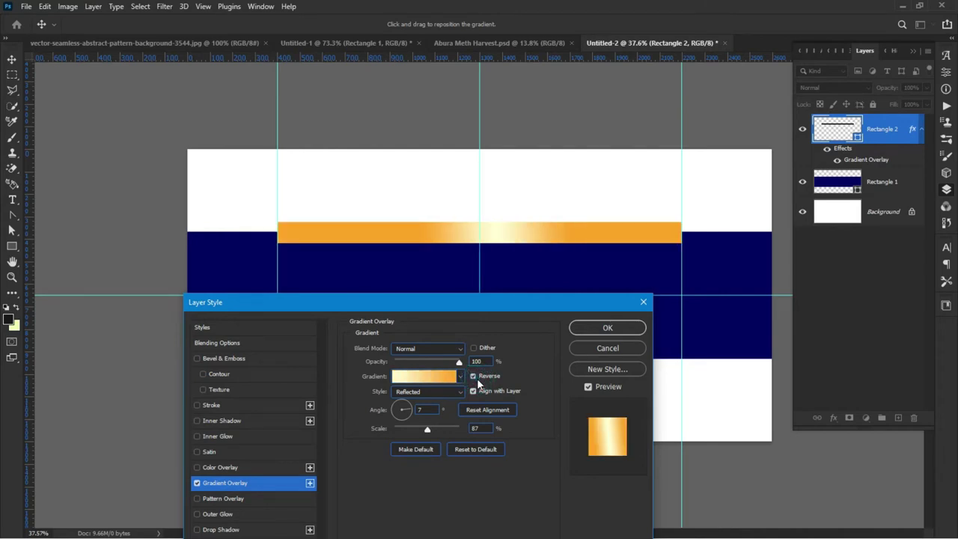
{"action": "left_click", "coordinate": [477, 377]}
{"action": "left_click", "coordinate": [477, 377]}
{"action": "left_click", "coordinate": [608, 348]}
Step: Remove the stripe's Gradient Overlay and open its fill colour picker
{"action": "left_click_drag", "start_coordinate": [867, 160], "coordinate": [914, 418]}
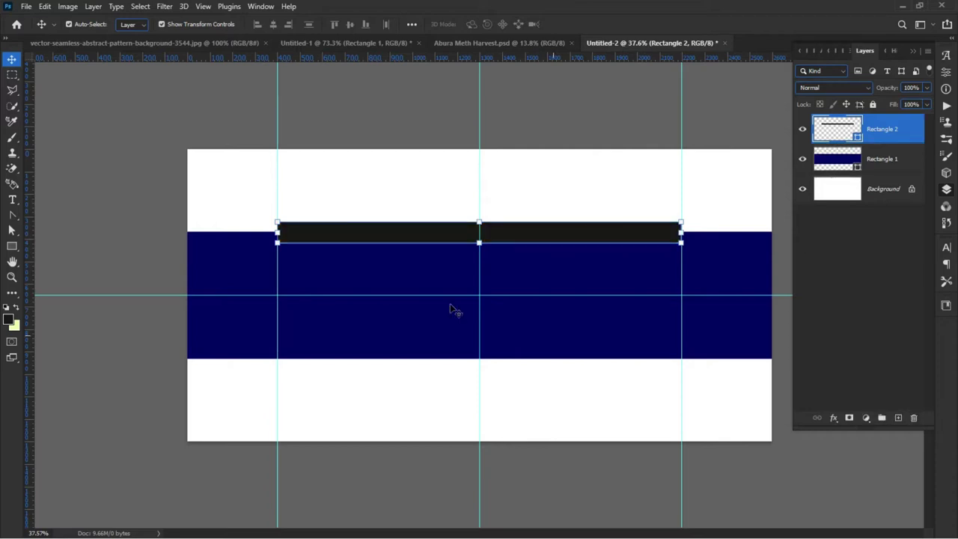
{"action": "double_click", "coordinate": [858, 139]}
{"action": "left_click_drag", "start_coordinate": [188, 223], "coordinate": [186, 227]}
Step: Tune the stripe's fill to golden orange f2a90b and confirm the colour
{"action": "left_click_drag", "start_coordinate": [151, 102], "coordinate": [171, 89]}
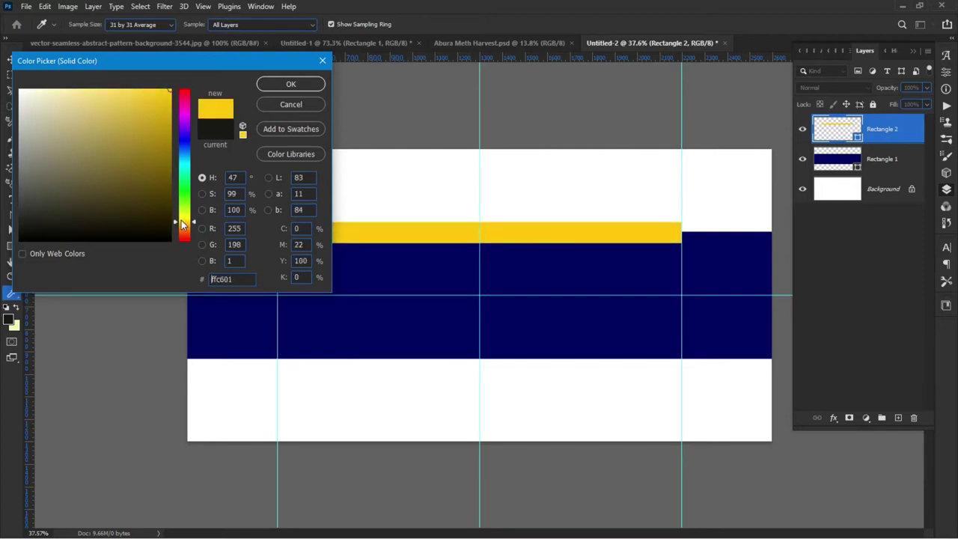
{"action": "left_click_drag", "start_coordinate": [156, 99], "coordinate": [164, 97]}
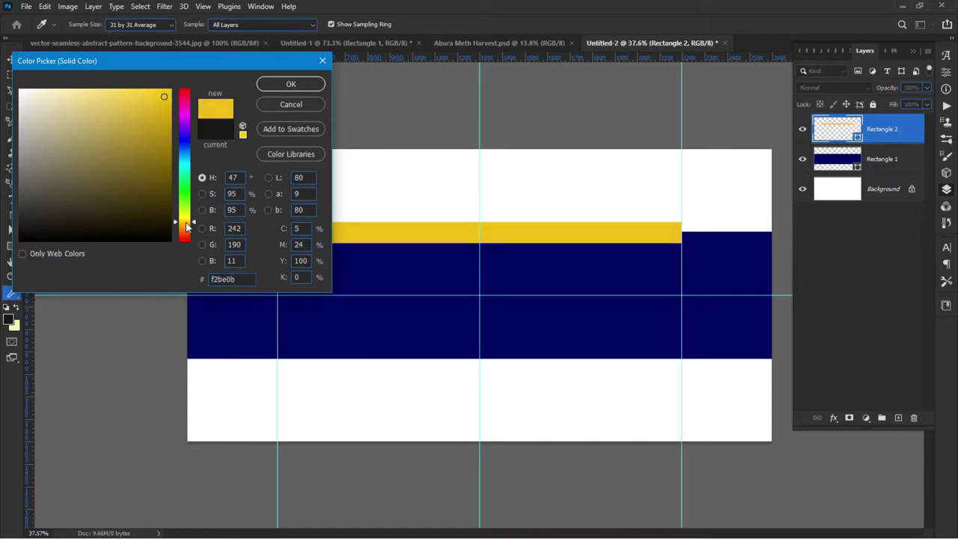
{"action": "left_click_drag", "start_coordinate": [186, 222], "coordinate": [186, 226]}
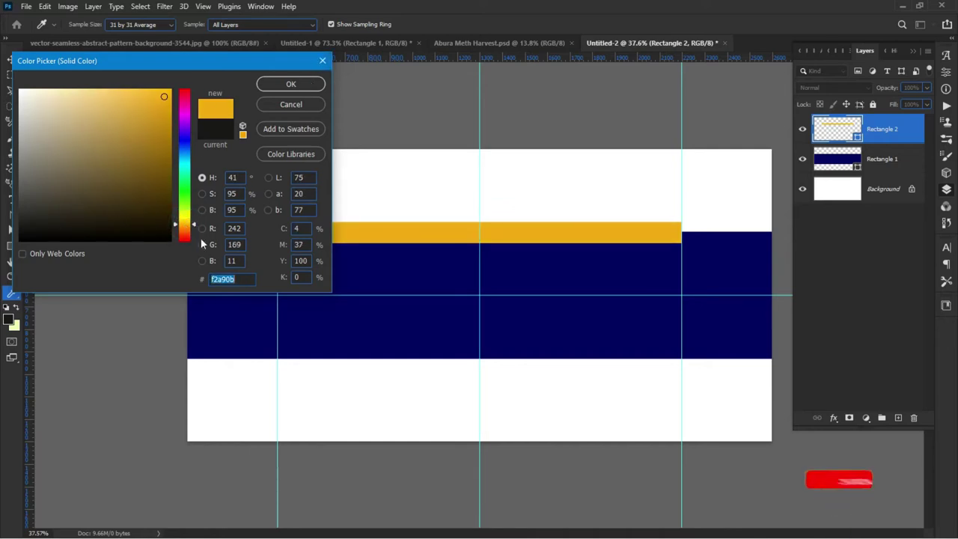
{"action": "left_click", "coordinate": [232, 279]}
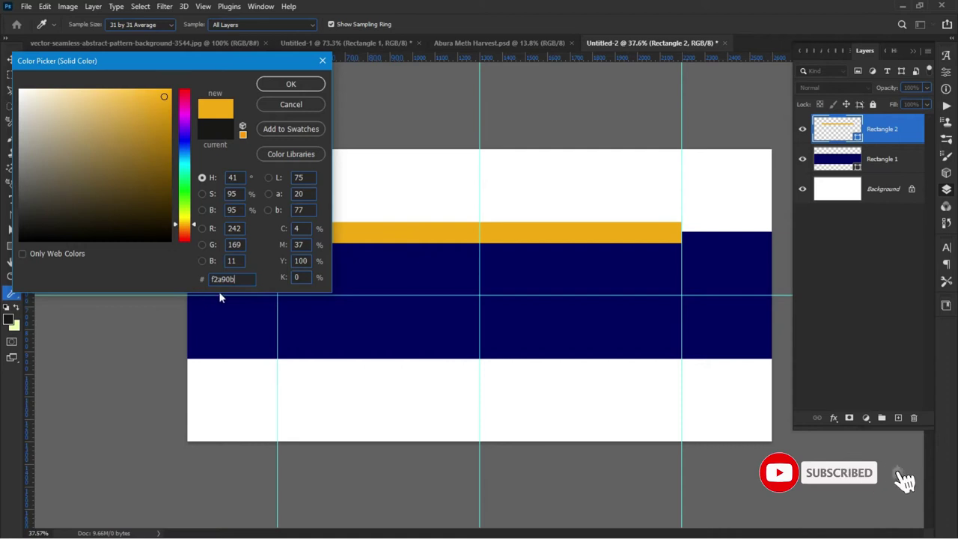
{"action": "left_click", "coordinate": [292, 86]}
{"action": "left_click", "coordinate": [72, 257]}
{"action": "scroll", "coordinate": [620, 235], "scroll_direction": "up", "scroll_amount": 1}
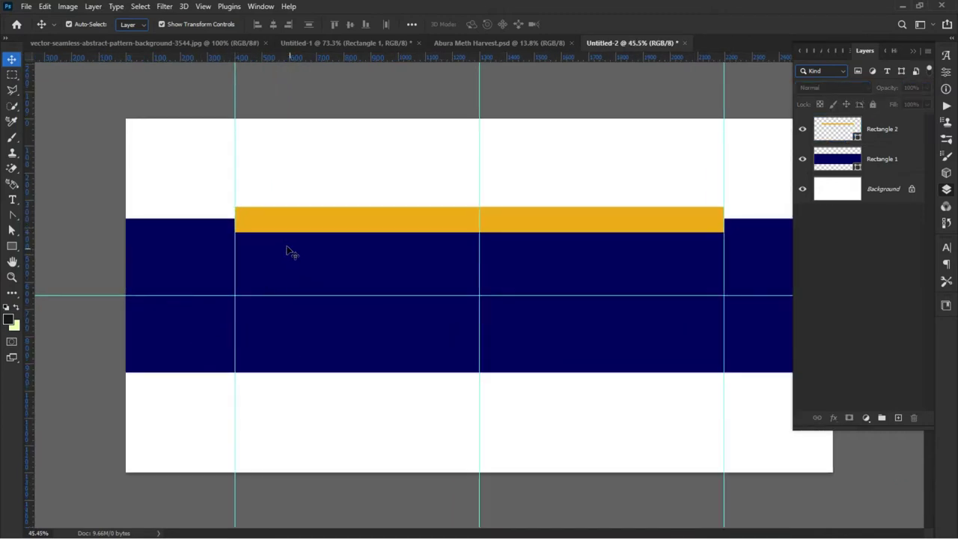
Step: Select the orange stripe and pick the Convert Point Tool from the pen group
{"action": "left_click", "coordinate": [289, 221]}
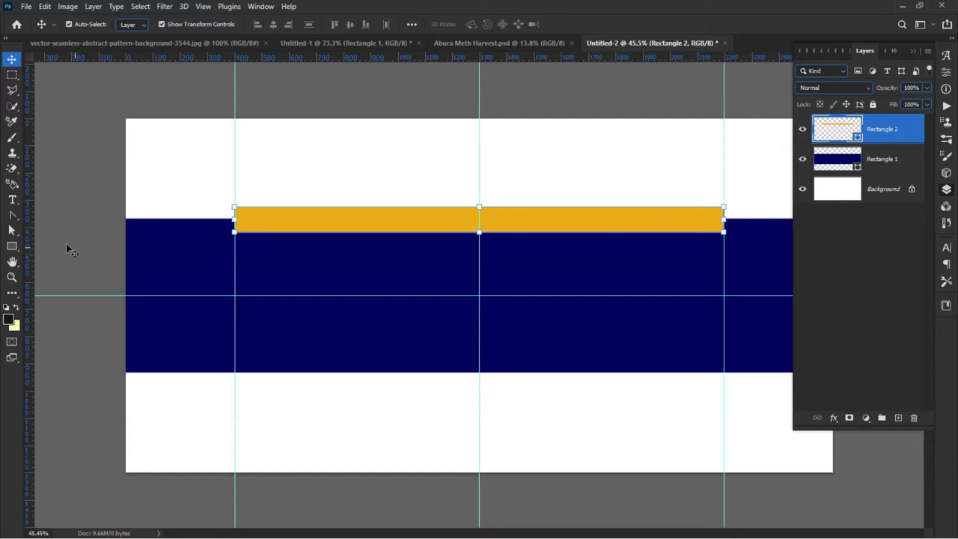
{"action": "left_click", "coordinate": [13, 217]}
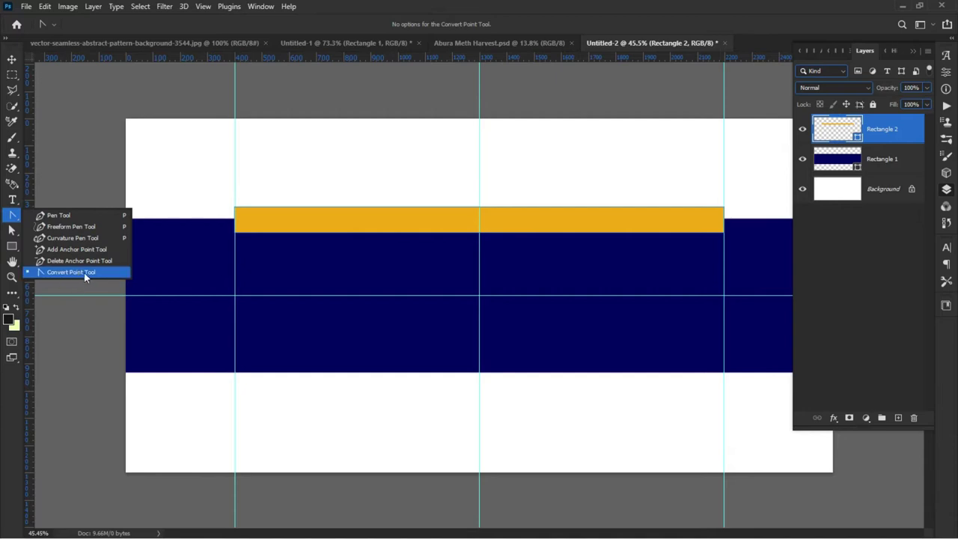
{"action": "left_click", "coordinate": [13, 217]}
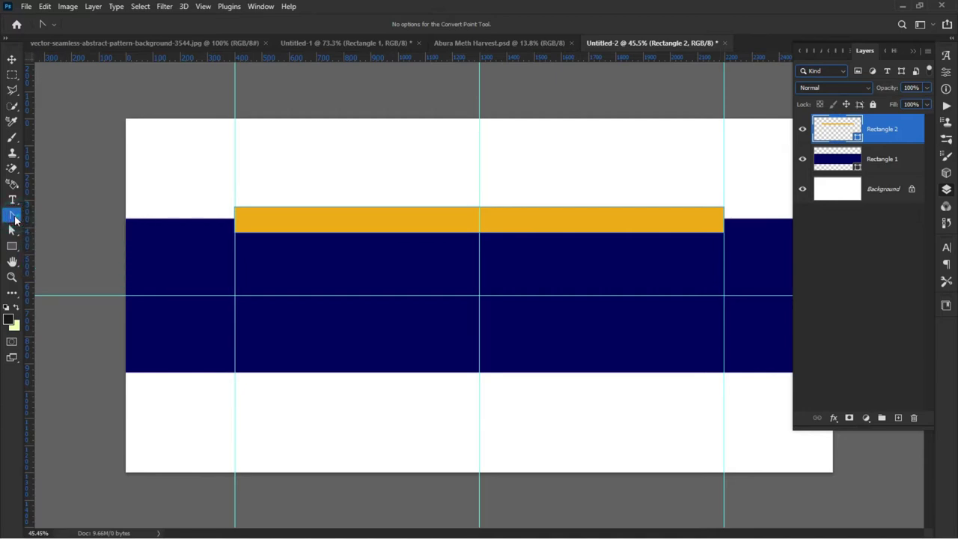
{"action": "right_click", "coordinate": [15, 219]}
{"action": "left_click", "coordinate": [15, 220]}
{"action": "right_click", "coordinate": [15, 219]}
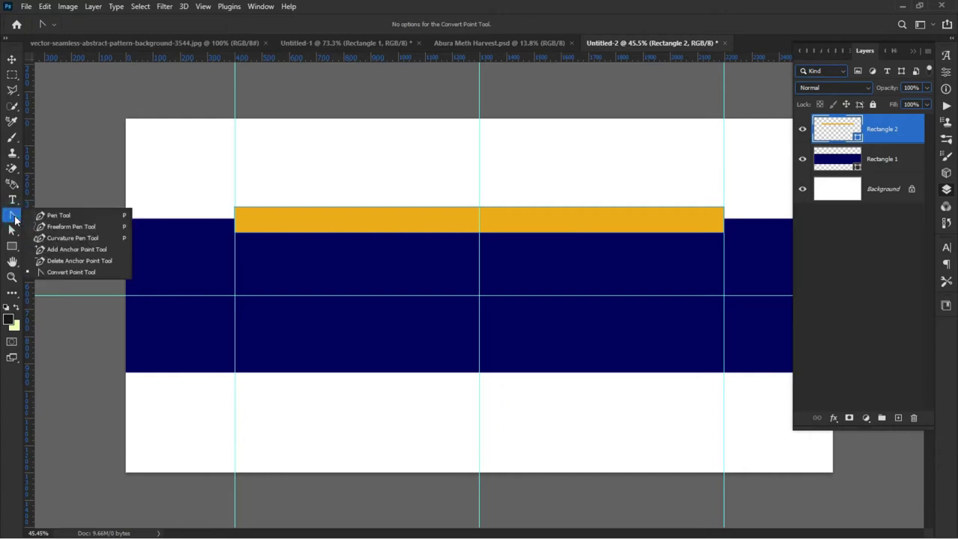
{"action": "left_click", "coordinate": [76, 272]}
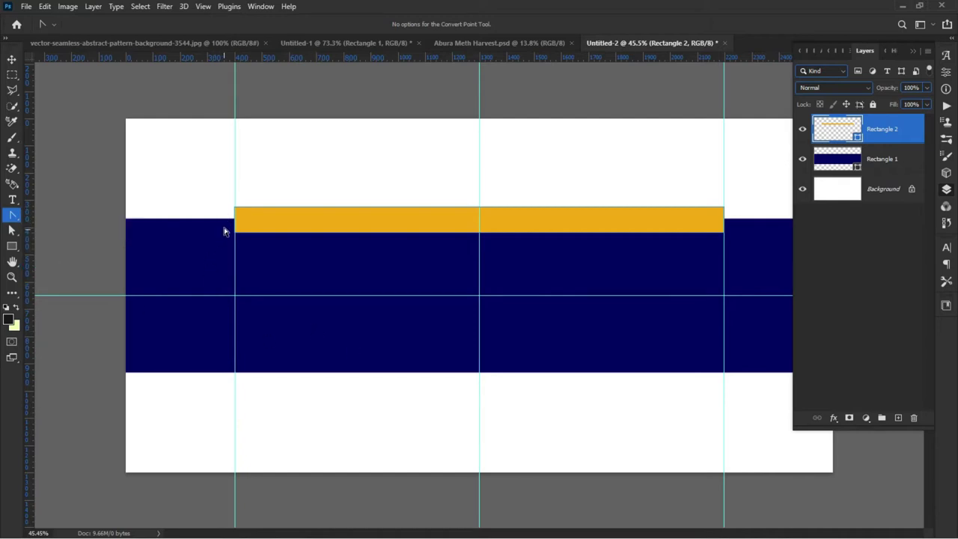
Step: Select the stripe's bottom-left anchor and nudge it inward to slant that end
{"action": "left_click_drag", "start_coordinate": [207, 224], "coordinate": [272, 259]}
{"action": "left_click", "coordinate": [200, 223]}
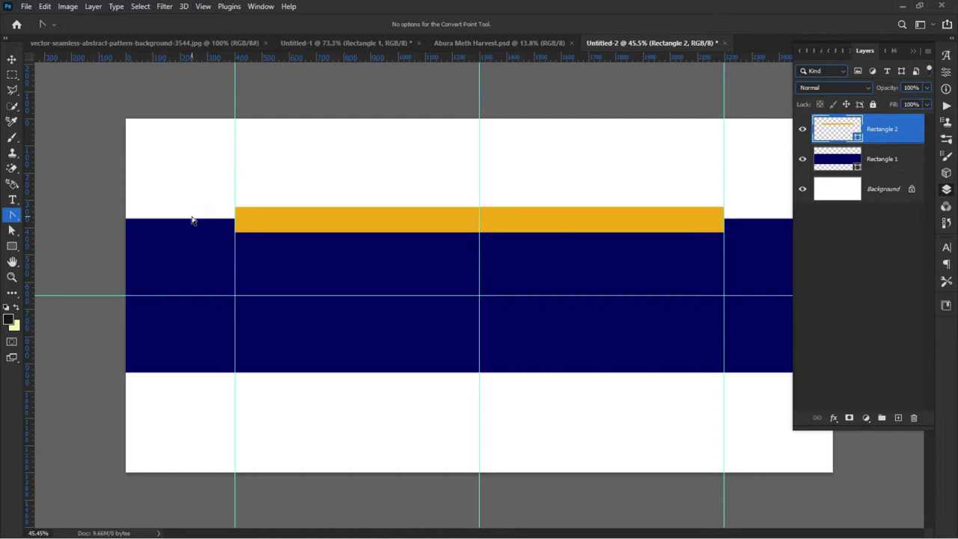
{"action": "left_click_drag", "start_coordinate": [200, 221], "coordinate": [291, 264]}
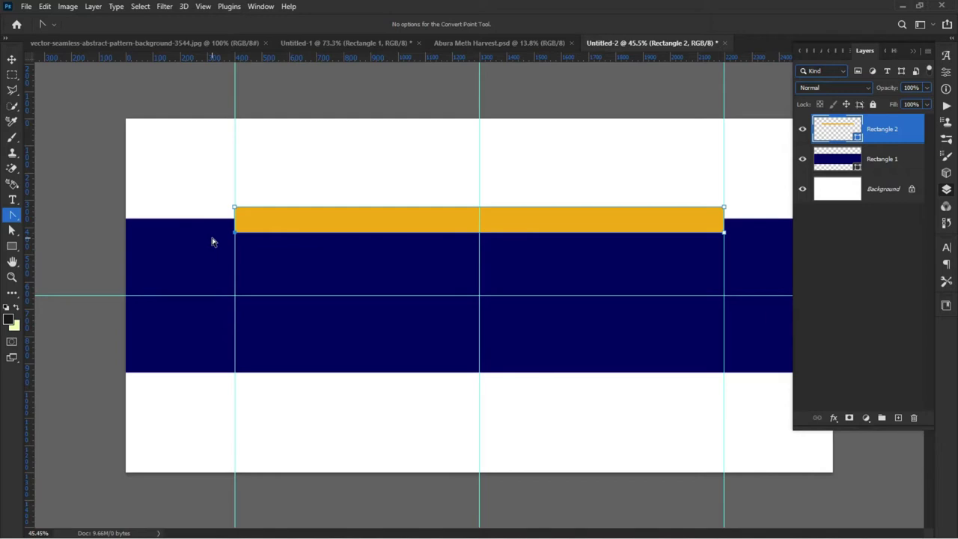
{"action": "key", "text": "shift+Right"}
{"action": "key", "text": "shift+Right"}
{"action": "key", "text": "shift+Right"}
Step: Select the bottom-right anchor and nudge it inward to slant the other end
{"action": "left_click", "coordinate": [189, 230]}
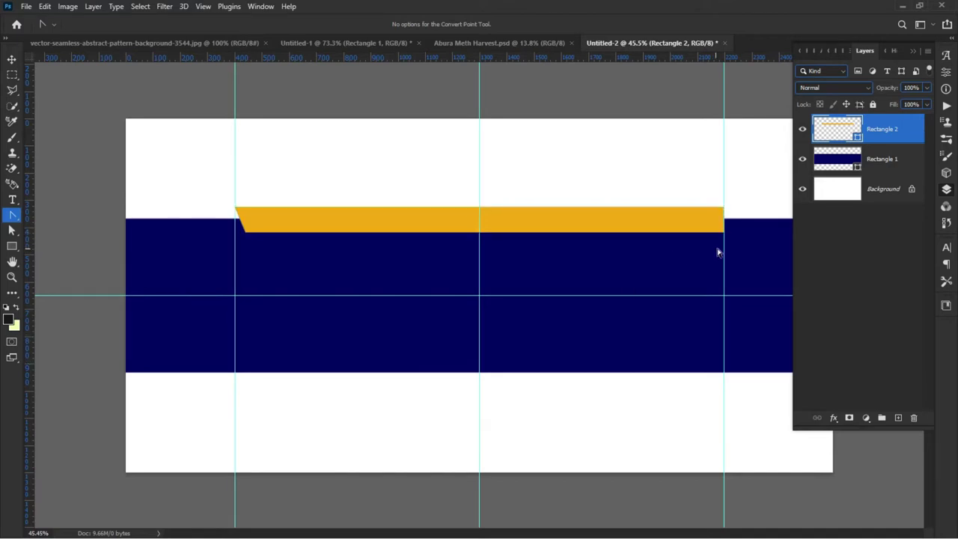
{"action": "left_click_drag", "start_coordinate": [743, 249], "coordinate": [704, 229]}
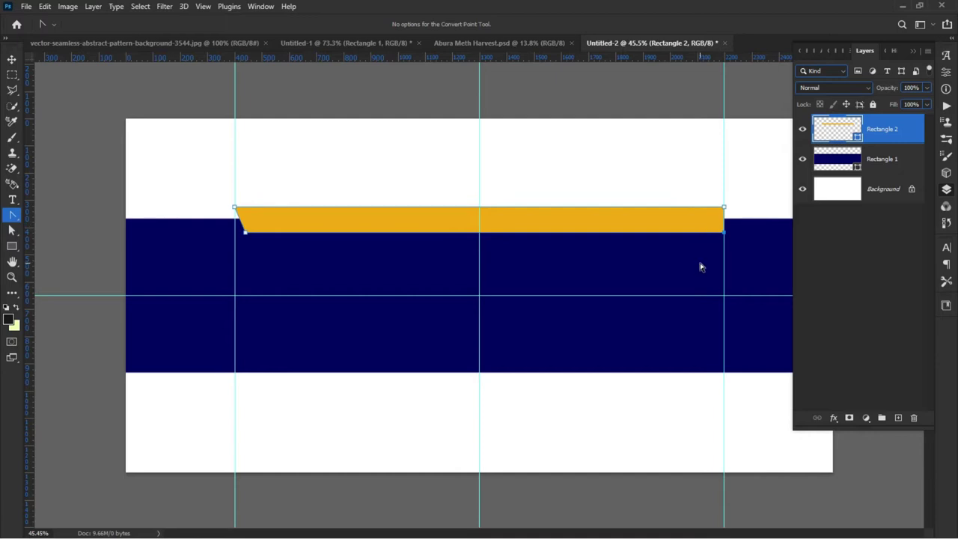
{"action": "key", "text": "shift+Left"}
{"action": "left_click", "coordinate": [216, 271]}
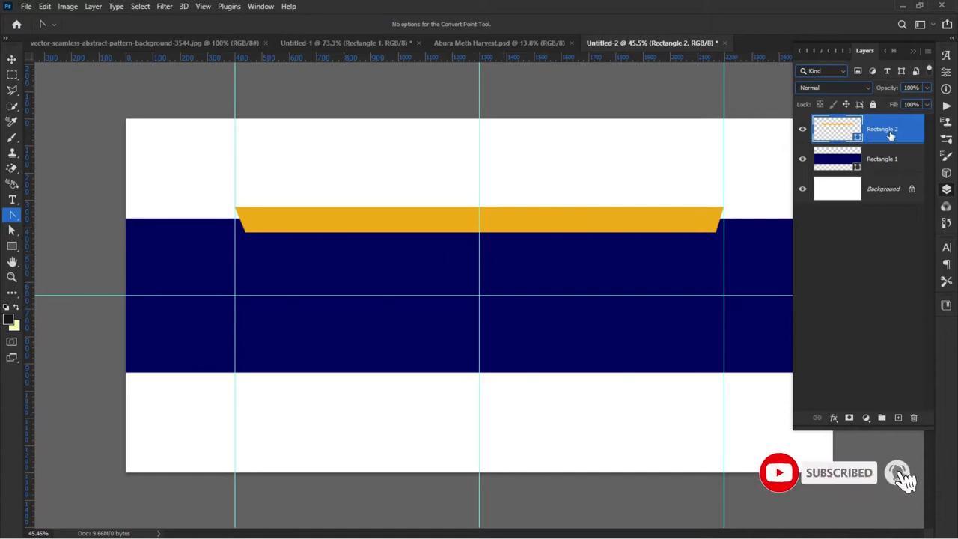
Step: Duplicate Rectangle 2 and move the original Rectangle 2 below Rectangle 1 in the Layers panel
{"action": "mouse_move", "coordinate": [910, 136]}
{"action": "left_mouse_down"}
{"action": "mouse_move", "coordinate": [902, 221]}
{"action": "mouse_move", "coordinate": [901, 133]}
{"action": "left_mouse_up"}
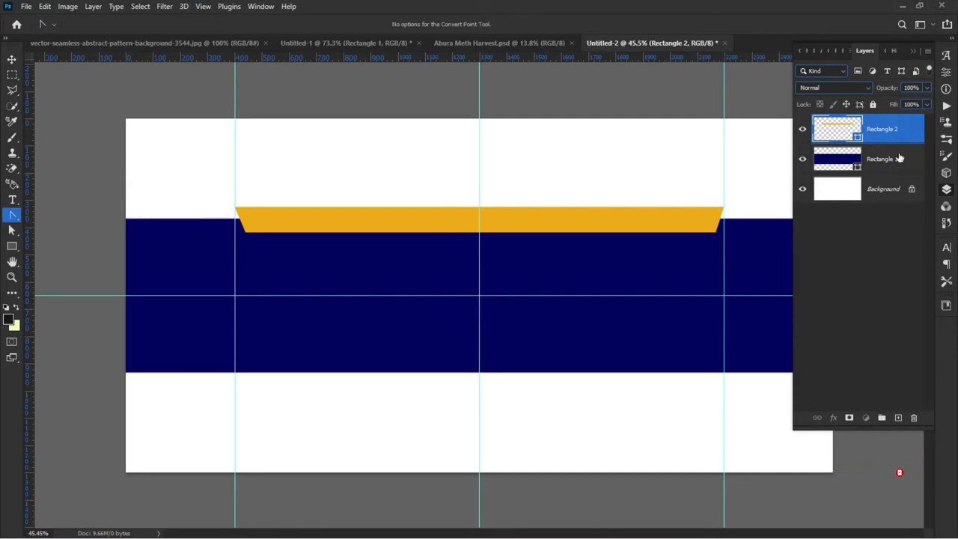
{"action": "key", "text": "ctrl+j"}
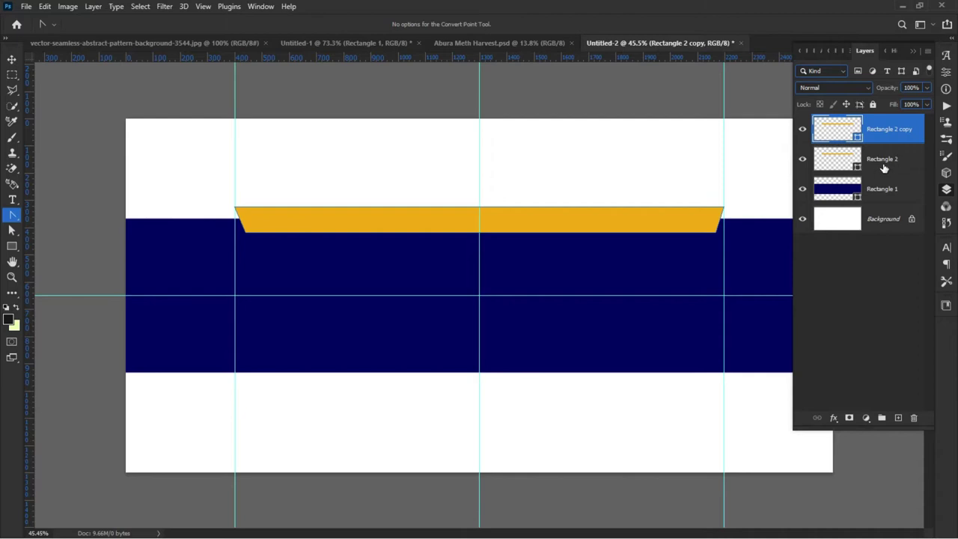
{"action": "left_click", "coordinate": [884, 163]}
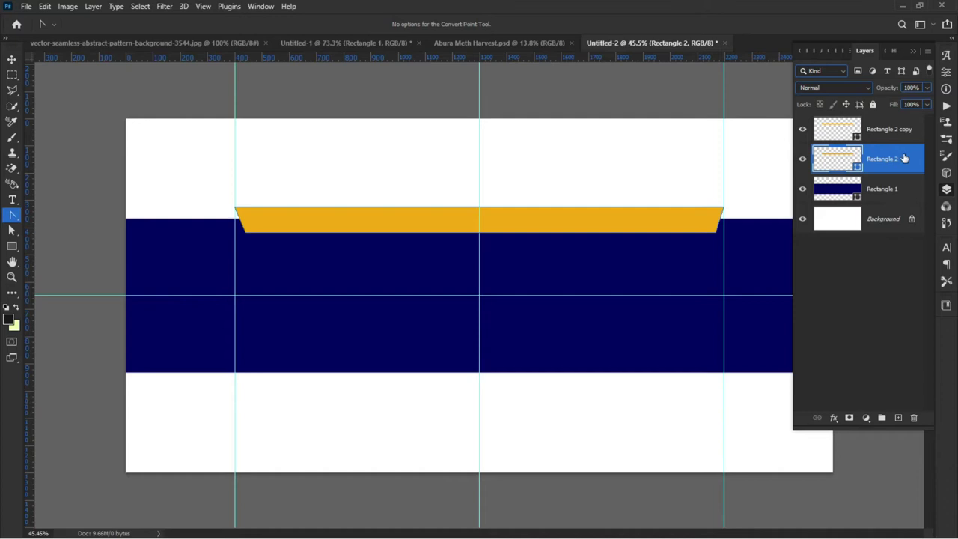
{"action": "left_click_drag", "start_coordinate": [903, 160], "coordinate": [891, 204]}
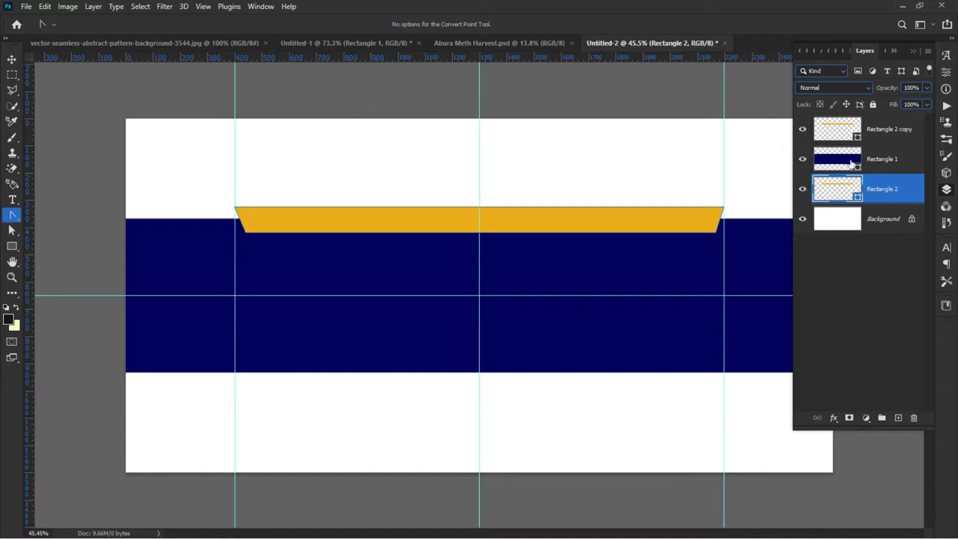
{"action": "left_click_drag", "start_coordinate": [839, 162], "coordinate": [884, 198]}
{"action": "left_click", "coordinate": [882, 191]}
{"action": "left_click", "coordinate": [844, 162]}
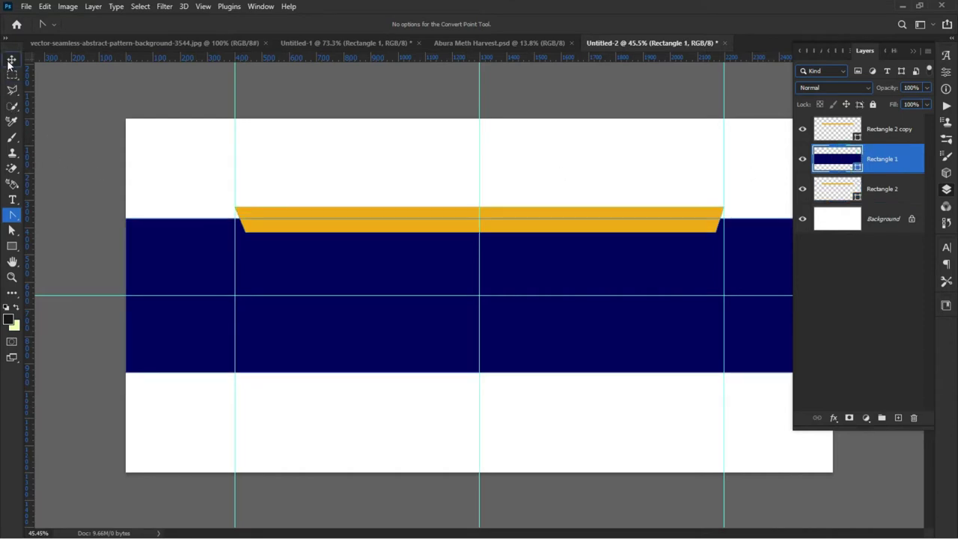
{"action": "left_click", "coordinate": [881, 198]}
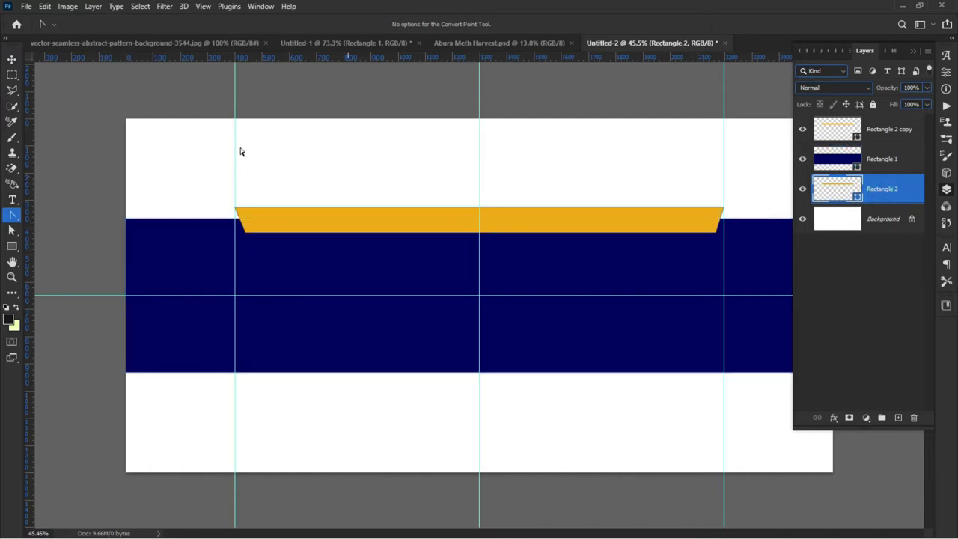
{"action": "left_click", "coordinate": [12, 61]}
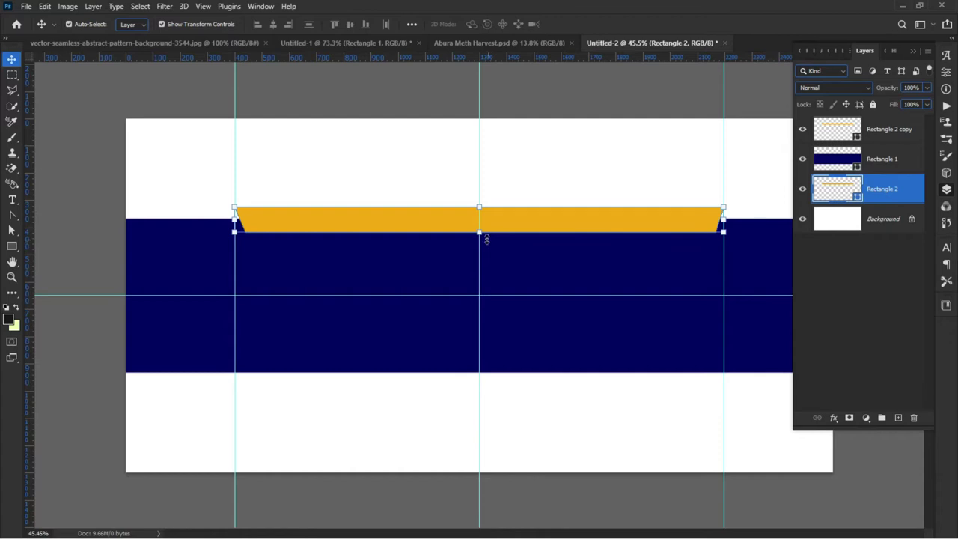
Step: Flip the Rectangle 2 stripe vertically with Free Transform and commit it
{"action": "key", "text": "ctrl+t"}
{"action": "right_click", "coordinate": [434, 220]}
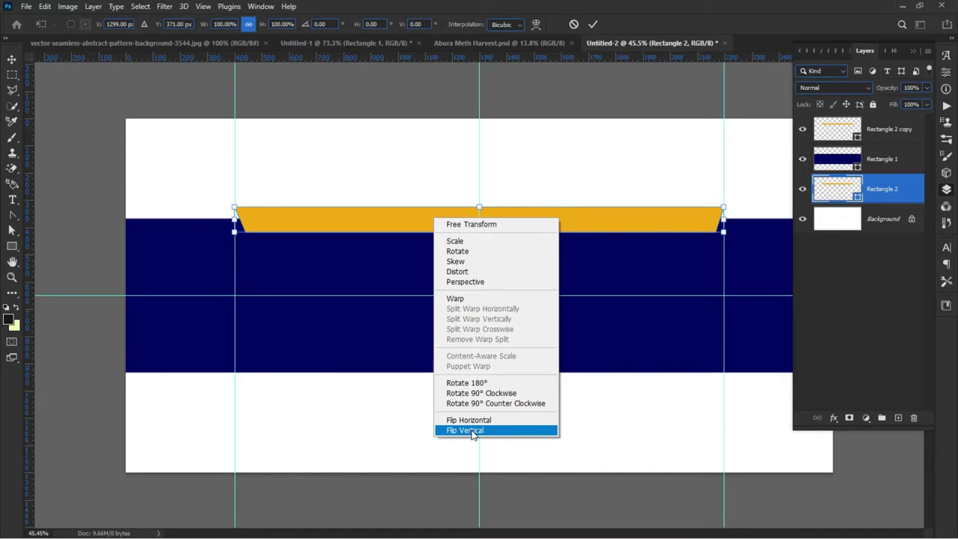
{"action": "left_click", "coordinate": [472, 432]}
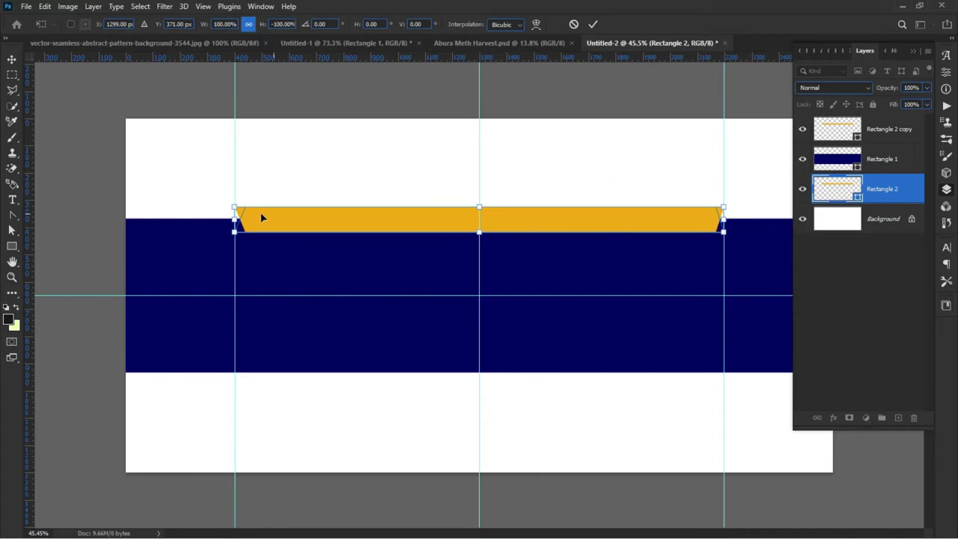
{"action": "scroll", "coordinate": [214, 217], "scroll_direction": "up", "scroll_amount": 3}
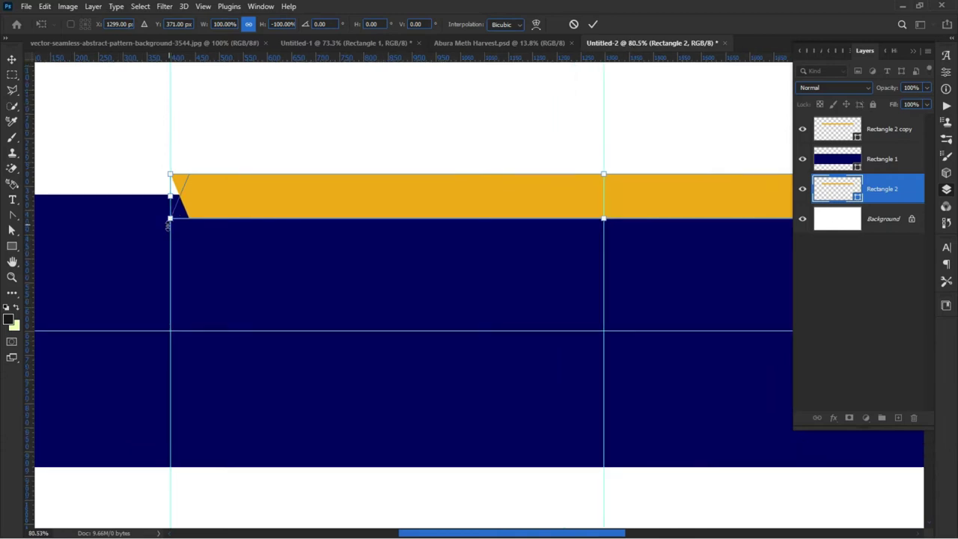
{"action": "key", "text": "ctrl+minus"}
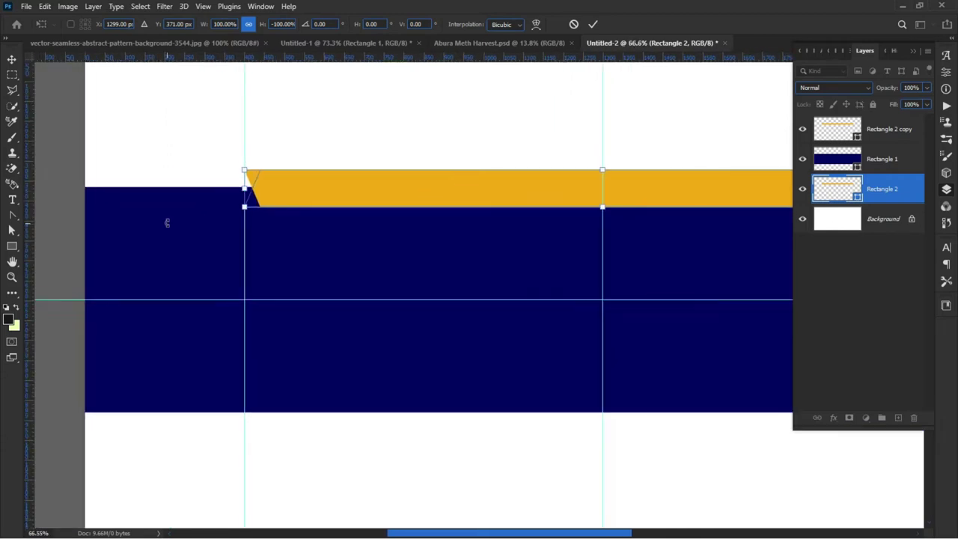
{"action": "scroll", "coordinate": [242, 198], "scroll_direction": "up", "scroll_amount": 4}
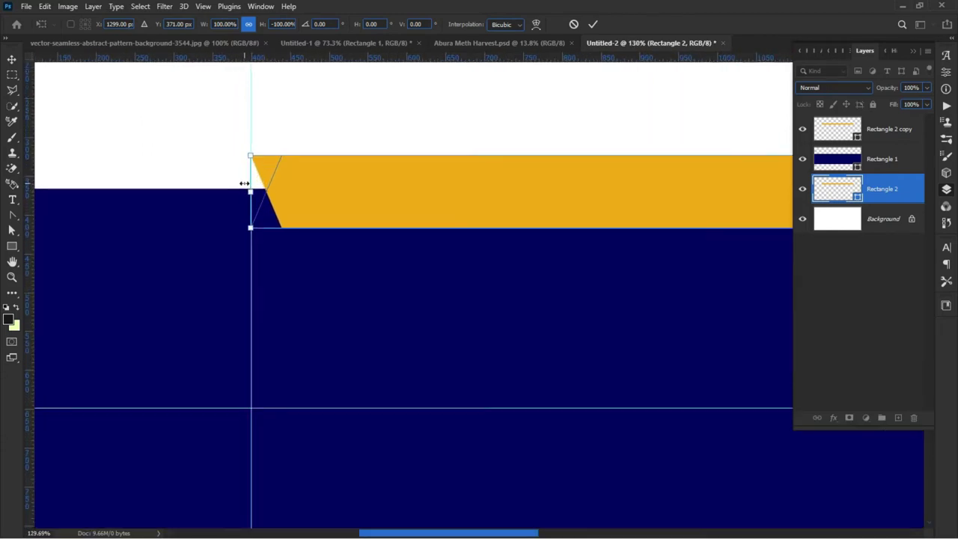
{"action": "left_click", "coordinate": [592, 26]}
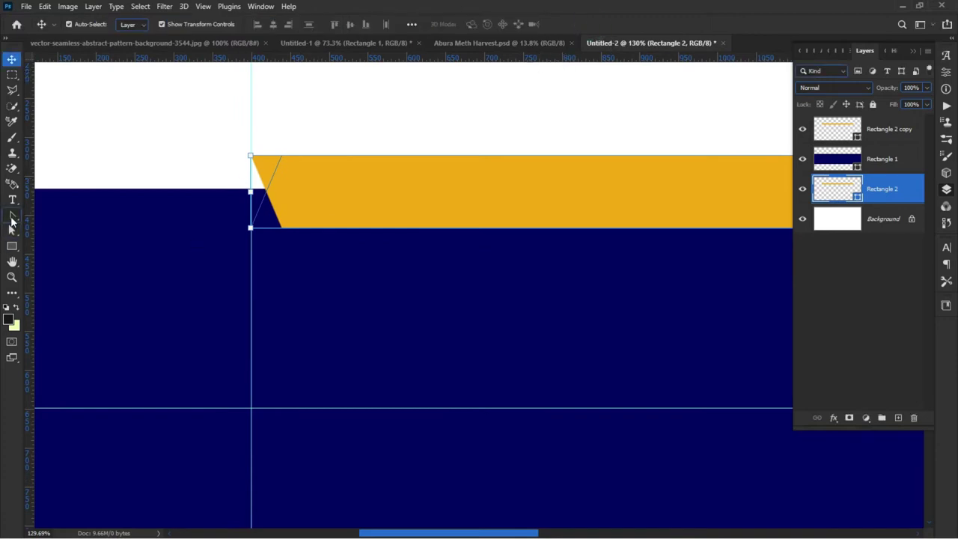
Step: With the Convert Point tool, select the ribbon's left-end anchors and nudge them outward to the left
{"action": "left_click", "coordinate": [12, 215]}
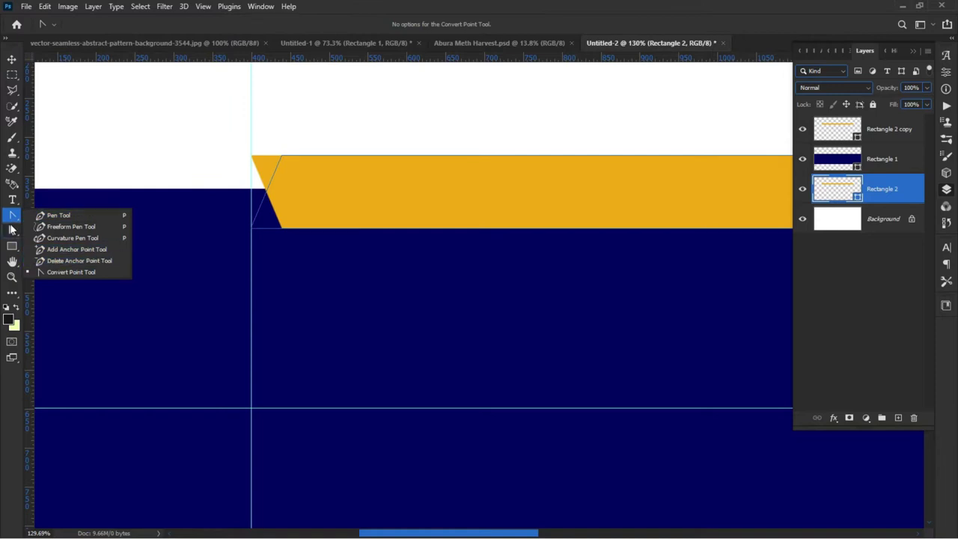
{"action": "left_click", "coordinate": [17, 216]}
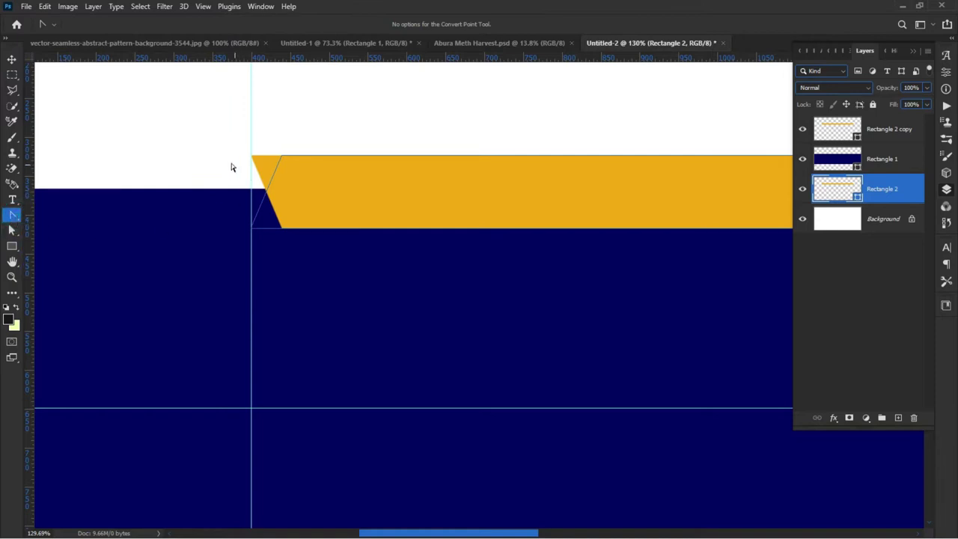
{"action": "left_click_drag", "start_coordinate": [204, 136], "coordinate": [319, 262]}
{"action": "left_click_drag", "start_coordinate": [205, 141], "coordinate": [326, 264]}
{"action": "left_click_drag", "start_coordinate": [143, 120], "coordinate": [367, 274]}
{"action": "left_click_drag", "start_coordinate": [211, 128], "coordinate": [367, 281]}
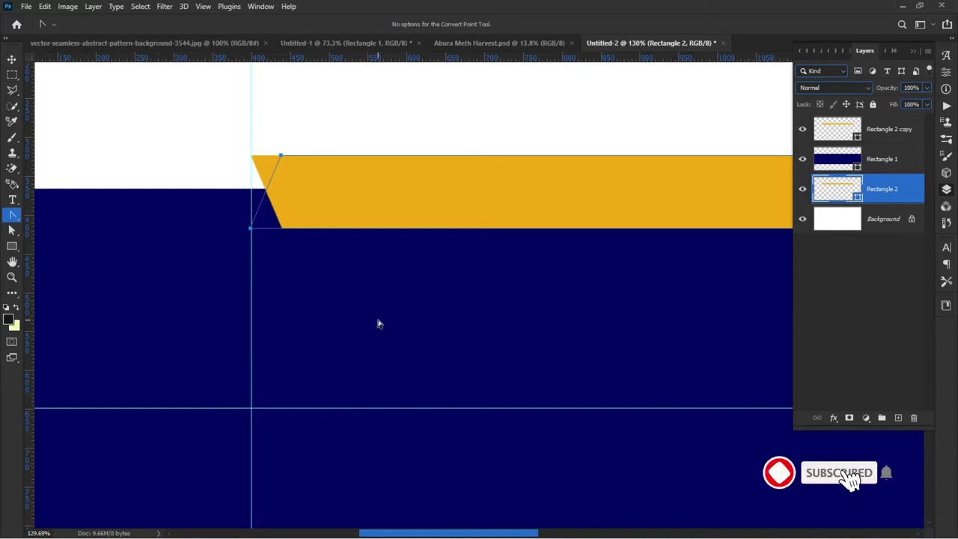
{"action": "key", "text": "shift+Left"}
{"action": "key", "text": "shift+Left"}
{"action": "key", "text": "shift+Left"}
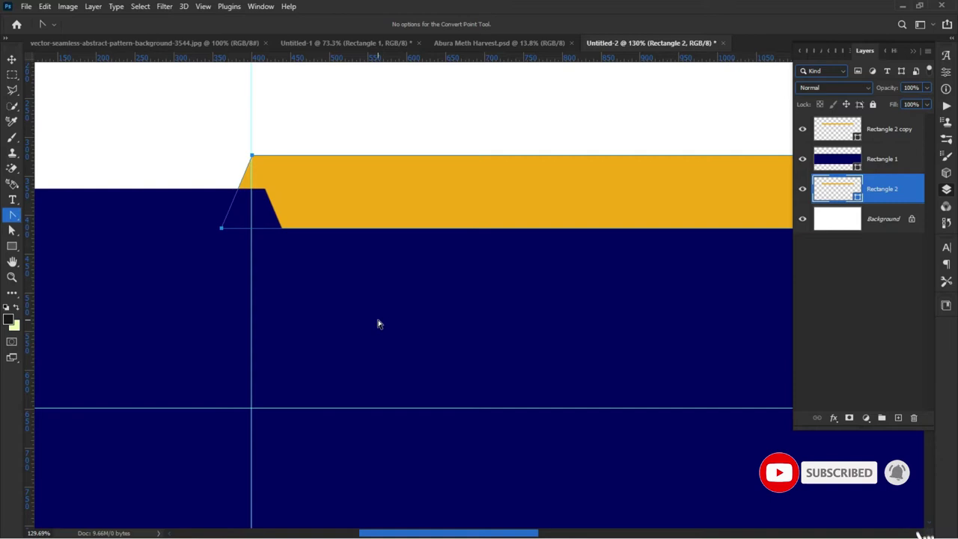
{"action": "key", "text": "Left"}
Step: Select the anchors at the ribbon's right corner and push them outward to the right
{"action": "scroll", "coordinate": [65, 321], "scroll_direction": "down", "scroll_amount": 1}
{"action": "scroll", "coordinate": [188, 306], "scroll_direction": "down", "scroll_amount": 1}
{"action": "scroll", "coordinate": [543, 297], "scroll_direction": "up", "scroll_amount": 1}
{"action": "scroll", "coordinate": [538, 306], "scroll_direction": "down", "scroll_amount": 1}
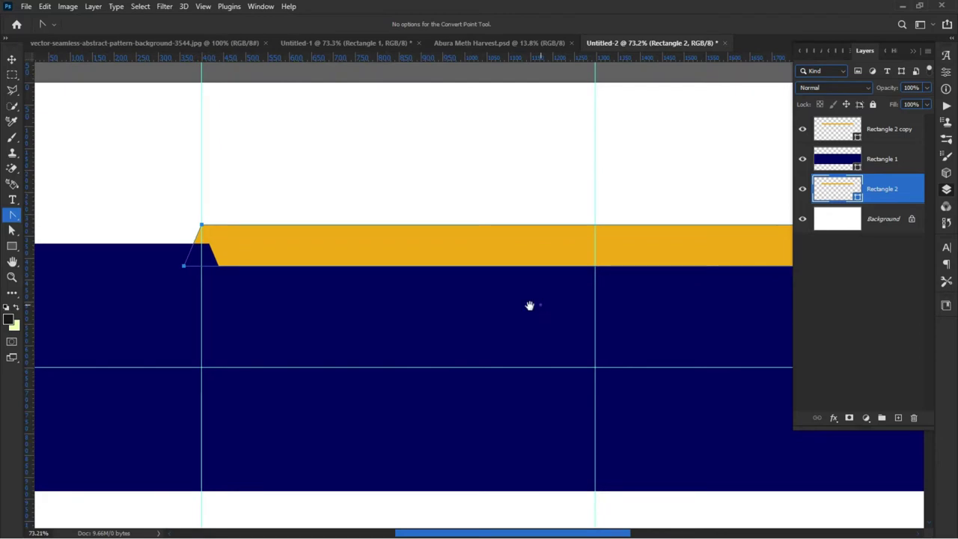
{"action": "left_click_drag", "start_coordinate": [529, 305], "coordinate": [85, 310]}
{"action": "left_click_drag", "start_coordinate": [480, 206], "coordinate": [559, 312]}
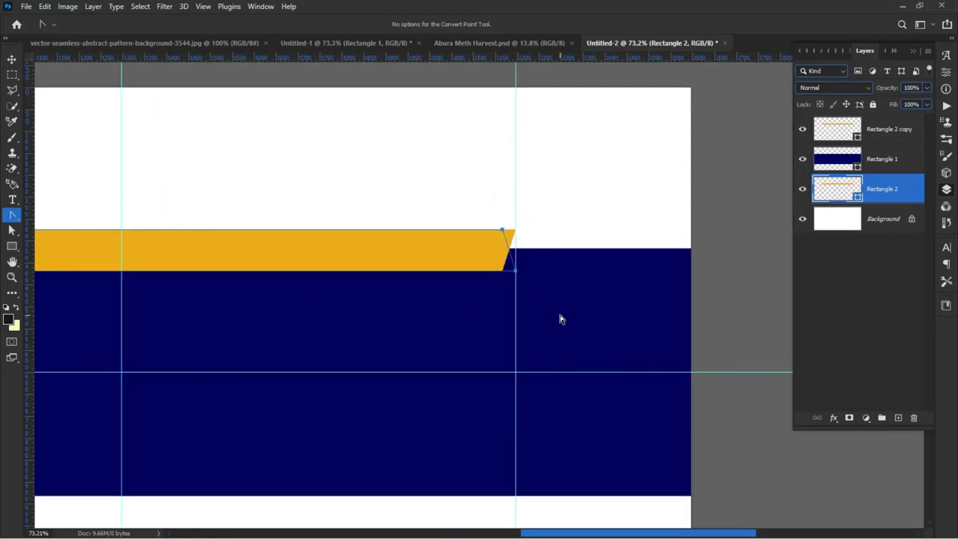
{"action": "key", "text": "Right"}
{"action": "key", "text": "Right"}
{"action": "key", "text": "Right"}
{"action": "key", "text": "Right"}
{"action": "key", "text": "Right"}
{"action": "key", "text": "Right"}
{"action": "key", "text": "Right"}
{"action": "key", "text": "Right"}
{"action": "key", "text": "Right"}
{"action": "key", "text": "Right"}
{"action": "key", "text": "Right"}
{"action": "key", "text": "Right"}
{"action": "key", "text": "Right"}
{"action": "key", "text": "Right"}
{"action": "key", "text": "Right"}
{"action": "key", "text": "Right"}
{"action": "key", "text": "Right"}
{"action": "key", "text": "Right"}
{"action": "key", "text": "Right"}
{"action": "key", "text": "Right"}
{"action": "left_click", "coordinate": [11, 60]}
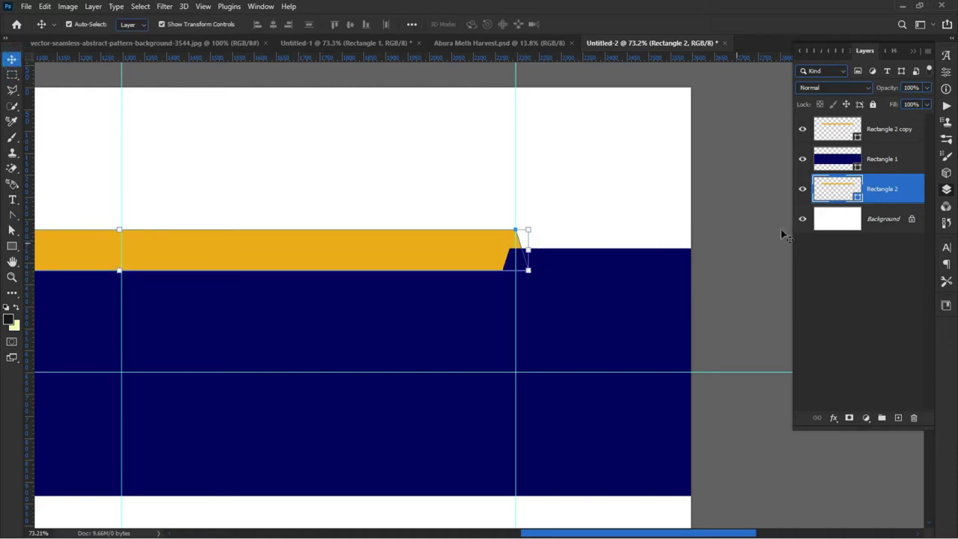
Step: Darken the back ribbon's fill to a deep brown-gold, about #7c5500
{"action": "double_click", "coordinate": [858, 195]}
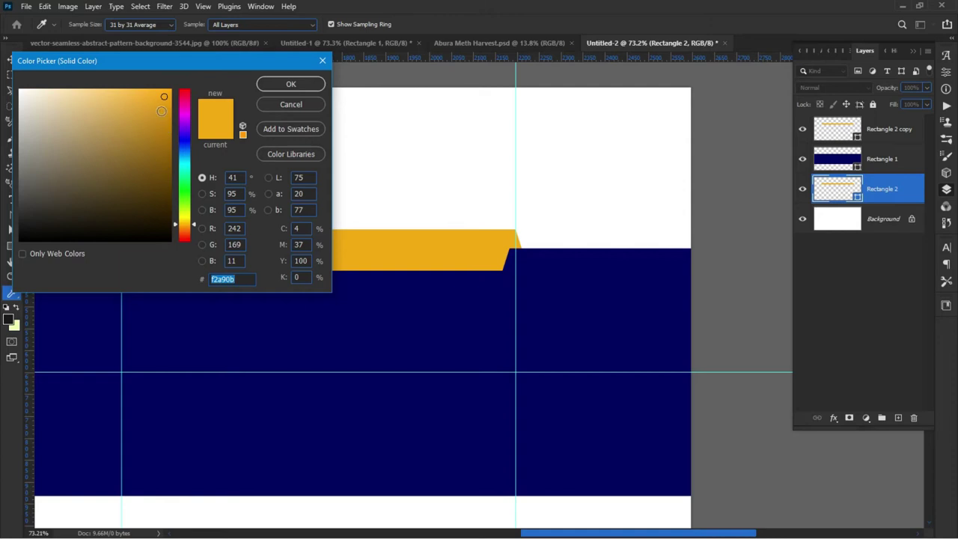
{"action": "left_click_drag", "start_coordinate": [161, 110], "coordinate": [164, 132]}
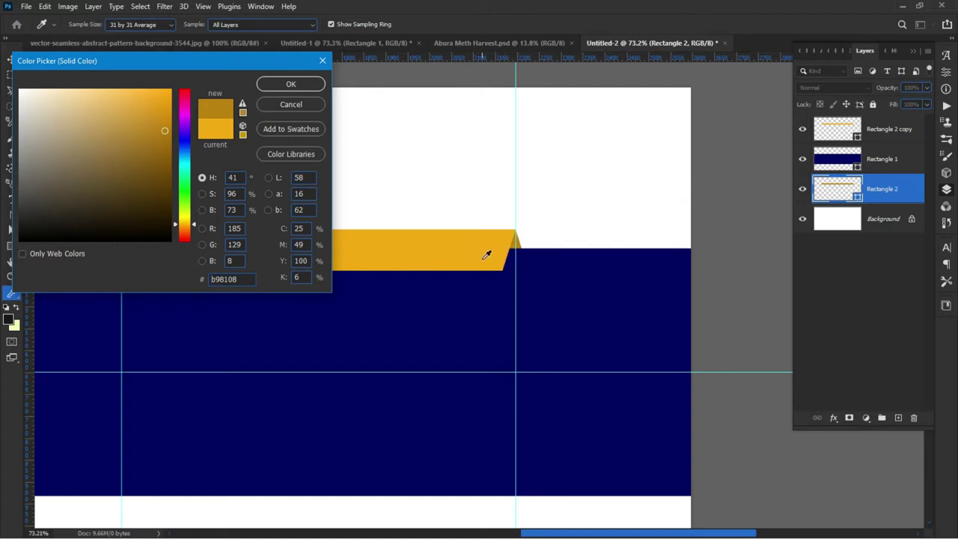
{"action": "left_click_drag", "start_coordinate": [169, 140], "coordinate": [170, 150]}
{"action": "left_click", "coordinate": [160, 143]}
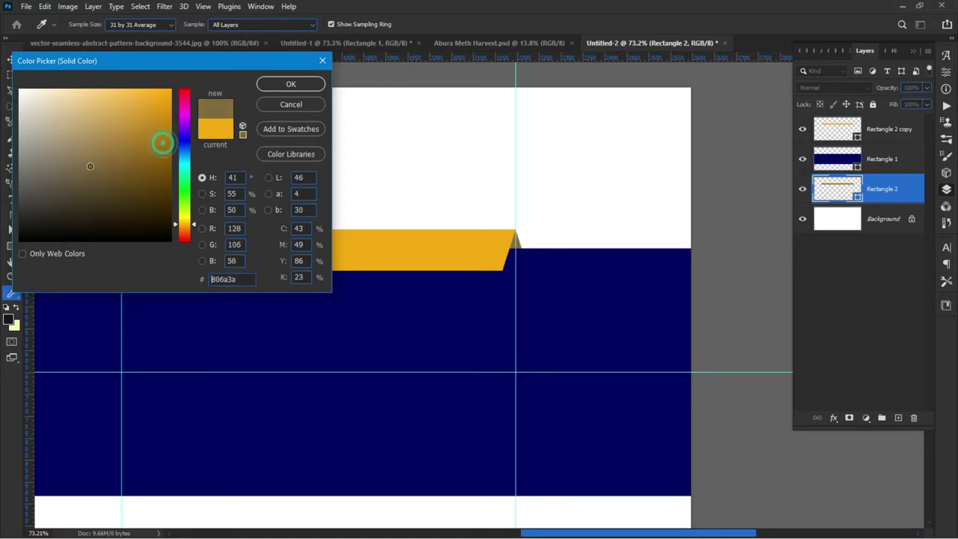
{"action": "left_click", "coordinate": [107, 172]}
{"action": "left_click", "coordinate": [130, 191]}
{"action": "left_click", "coordinate": [145, 181]}
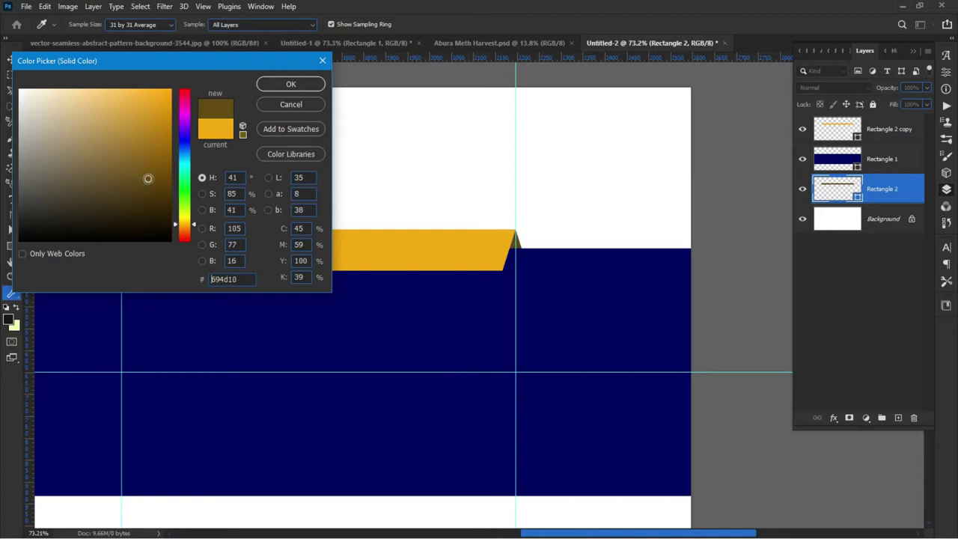
{"action": "left_click_drag", "start_coordinate": [148, 178], "coordinate": [170, 167]}
{"action": "left_click", "coordinate": [300, 81]}
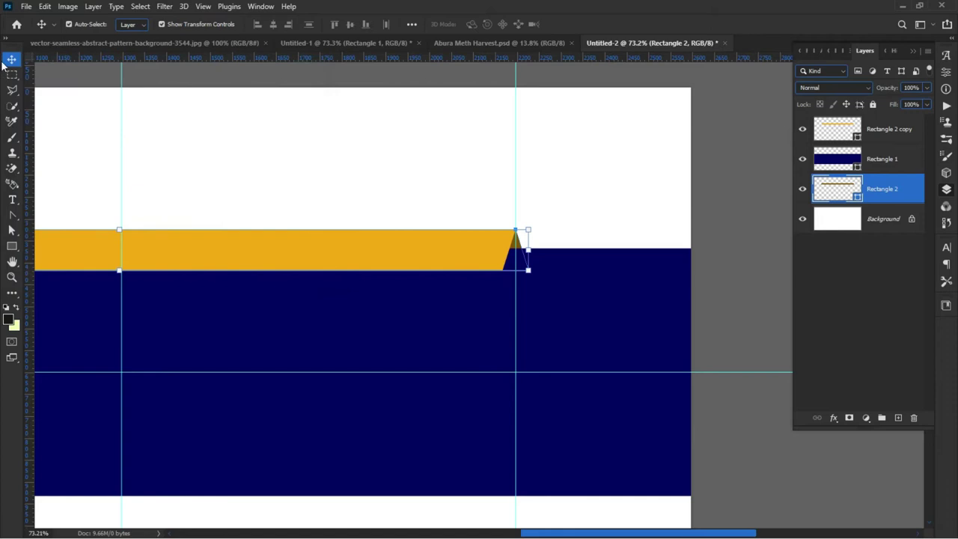
Step: Fit the canvas in view to inspect the angled ribbon tips, then return to the Abura Meth Harvest document
{"action": "left_click", "coordinate": [158, 137]}
{"action": "key", "text": "ctrl+0"}
{"action": "scroll", "coordinate": [304, 210], "scroll_direction": "down", "scroll_amount": 3}
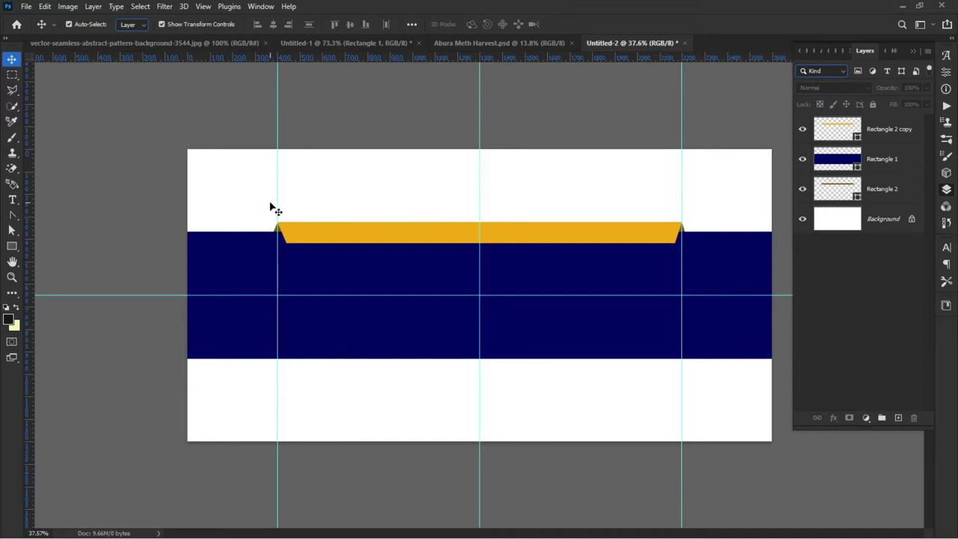
{"action": "scroll", "coordinate": [270, 208], "scroll_direction": "up", "scroll_amount": 2}
{"action": "scroll", "coordinate": [202, 210], "scroll_direction": "up", "scroll_amount": 9}
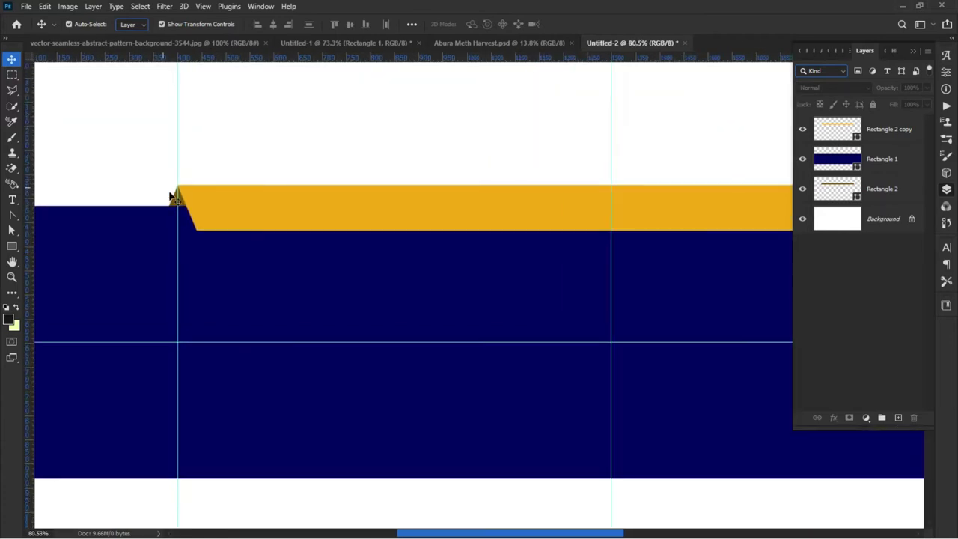
{"action": "scroll", "coordinate": [181, 207], "scroll_direction": "up", "scroll_amount": 5}
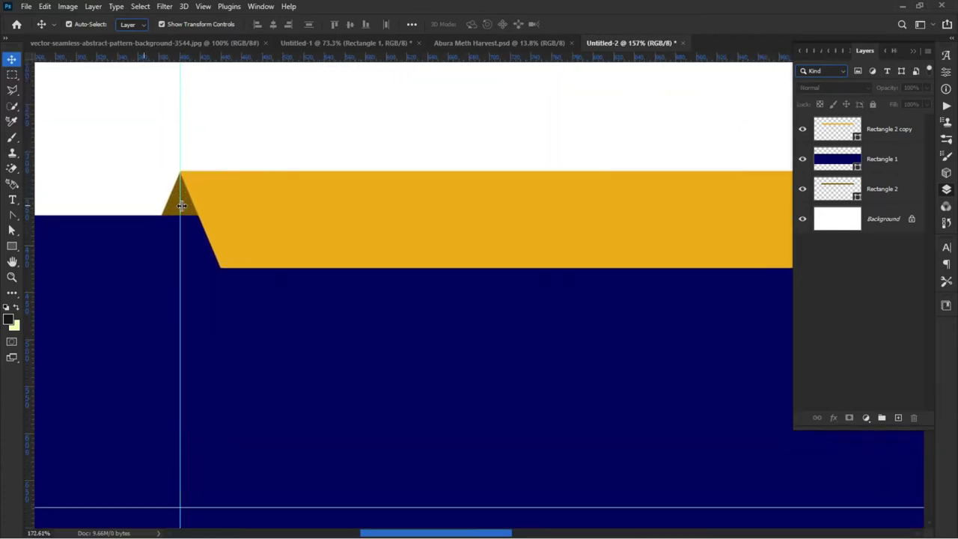
{"action": "scroll", "coordinate": [181, 207], "scroll_direction": "down", "scroll_amount": 14}
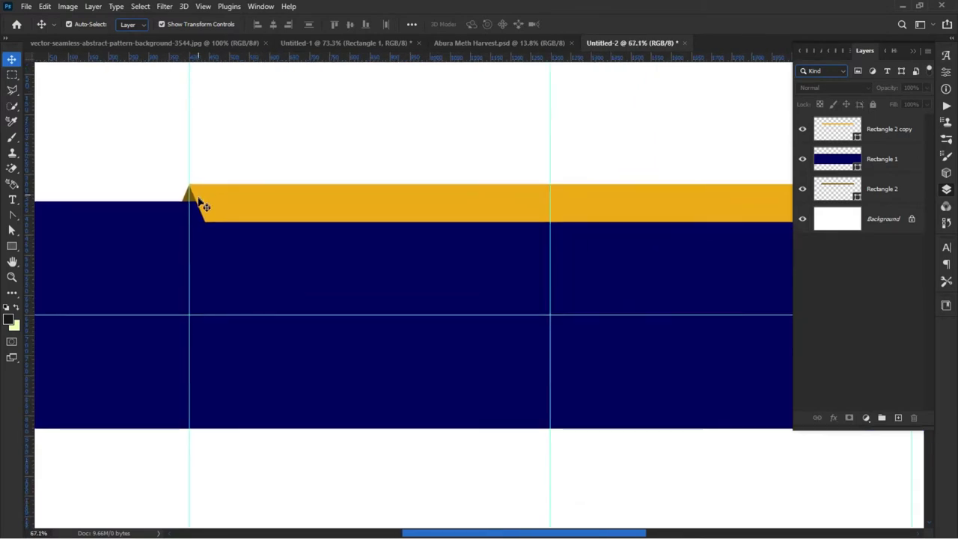
{"action": "scroll", "coordinate": [202, 205], "scroll_direction": "down", "scroll_amount": 1}
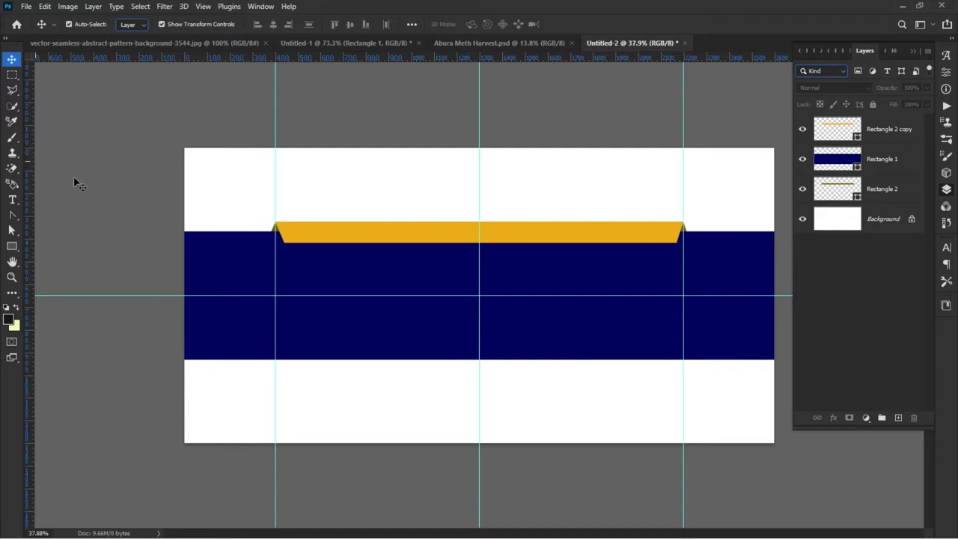
{"action": "scroll", "coordinate": [631, 162], "scroll_direction": "up", "scroll_amount": 1}
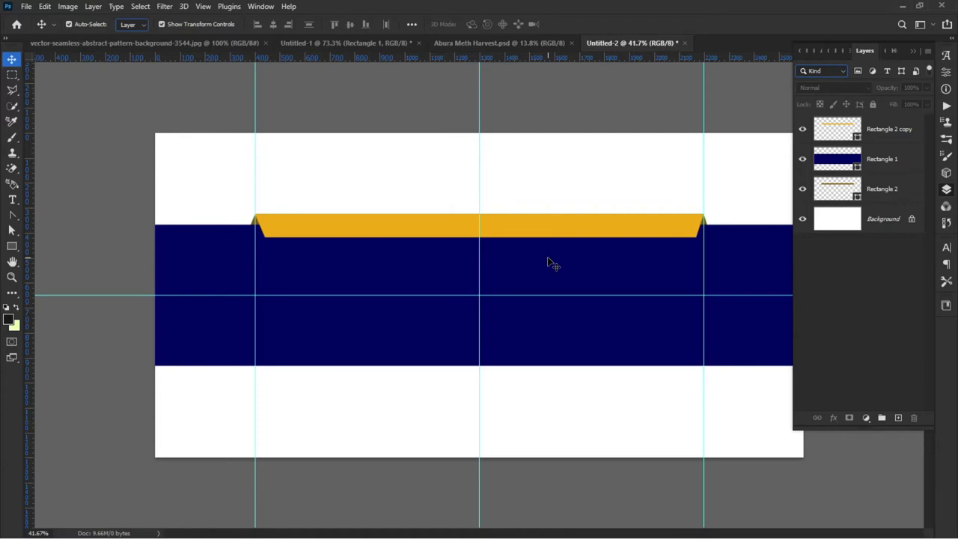
{"action": "scroll", "coordinate": [551, 262], "scroll_direction": "up", "scroll_amount": 1}
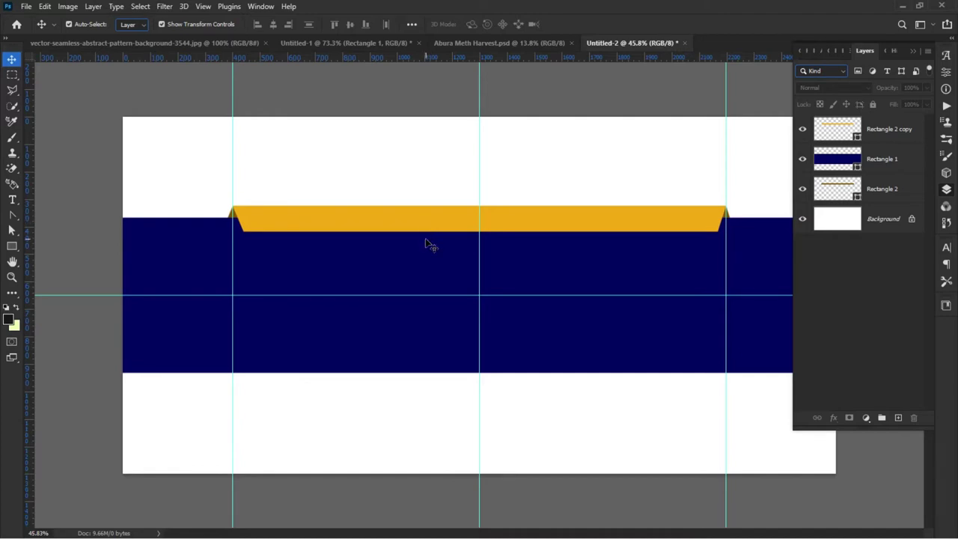
{"action": "left_click", "coordinate": [501, 43]}
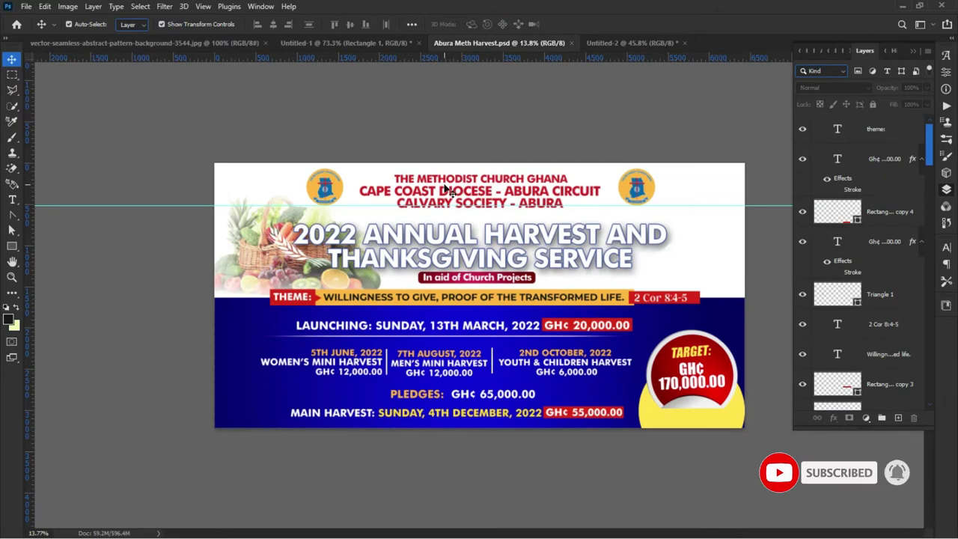
{"action": "left_click", "coordinate": [447, 189]}
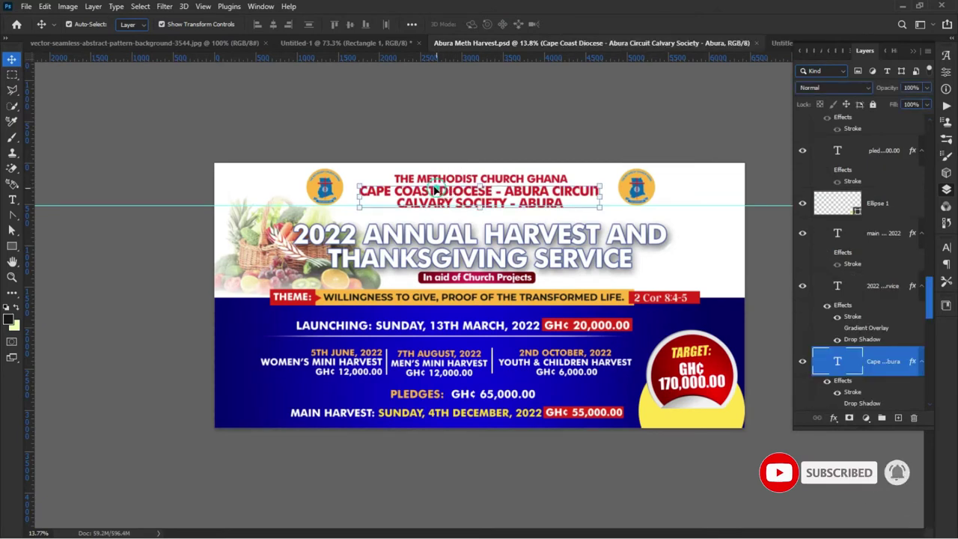
{"action": "left_click", "coordinate": [400, 148]}
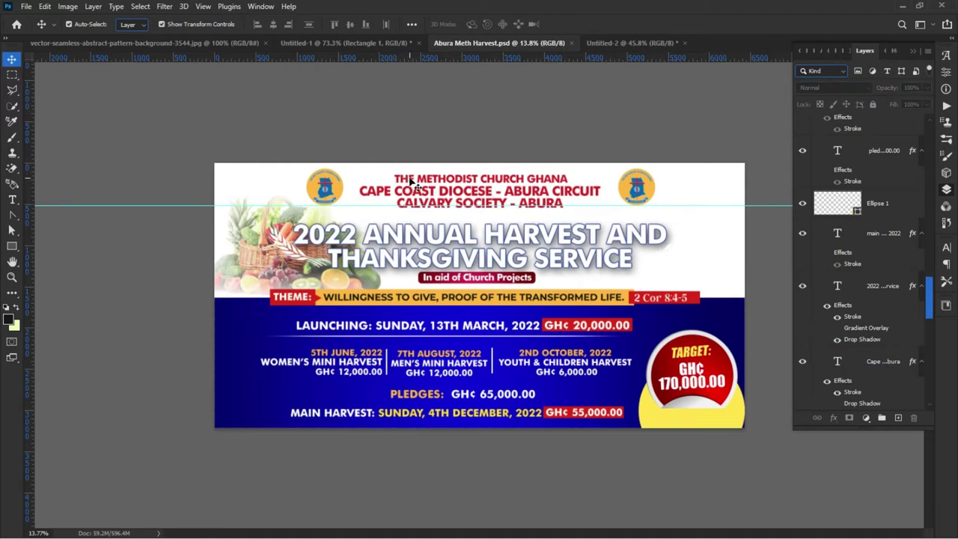
{"action": "left_click", "coordinate": [632, 44]}
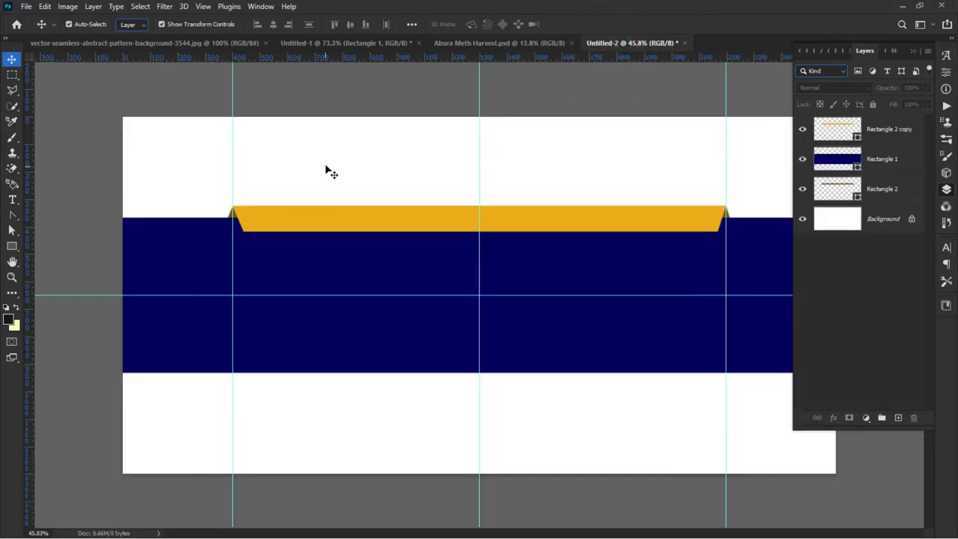
Step: Type the heading 'the methodist church ghana' above the ribbon and confirm it
{"action": "key", "text": "t"}
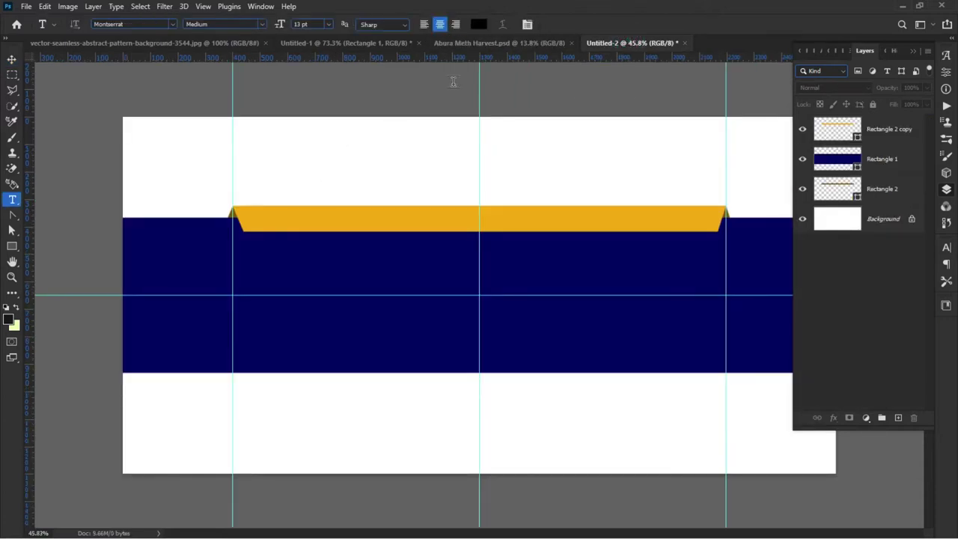
{"action": "left_click", "coordinate": [370, 150]}
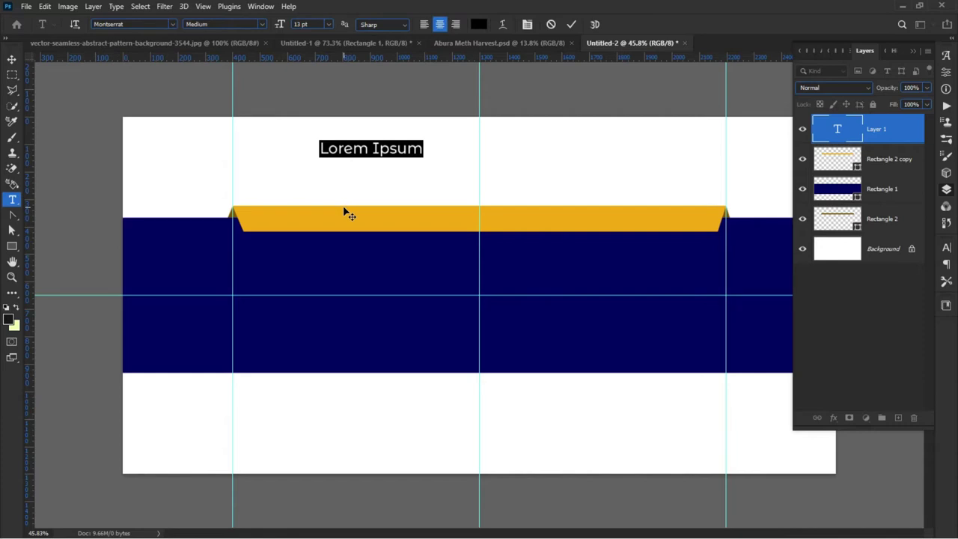
{"action": "type", "text": "the mne"}
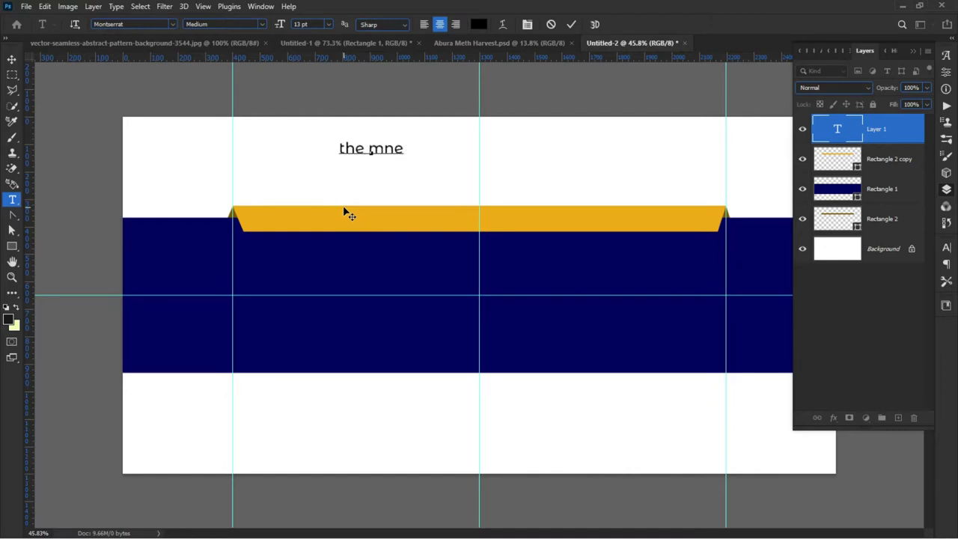
{"action": "key", "text": "BackSpace"}
{"action": "key", "text": "BackSpace"}
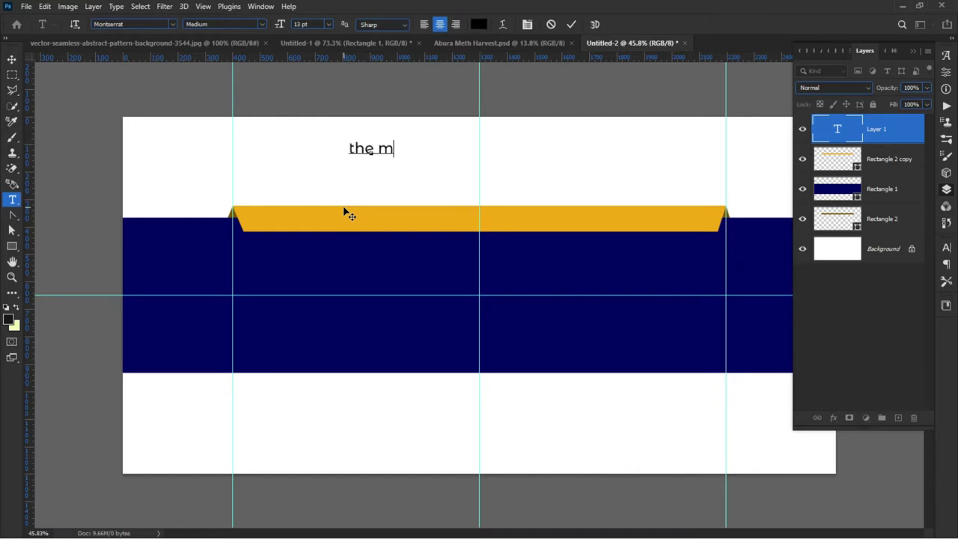
{"action": "type", "text": "etho"}
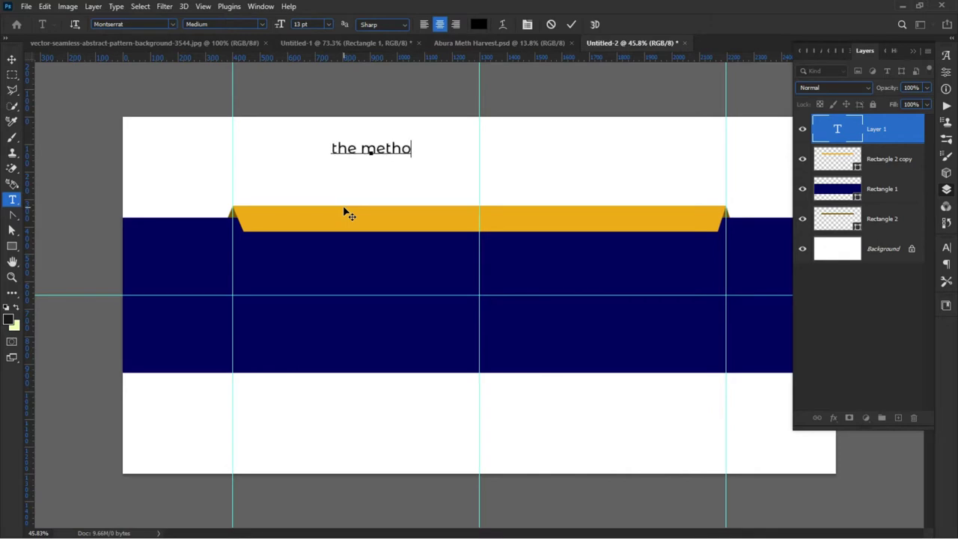
{"action": "type", "text": "dist "}
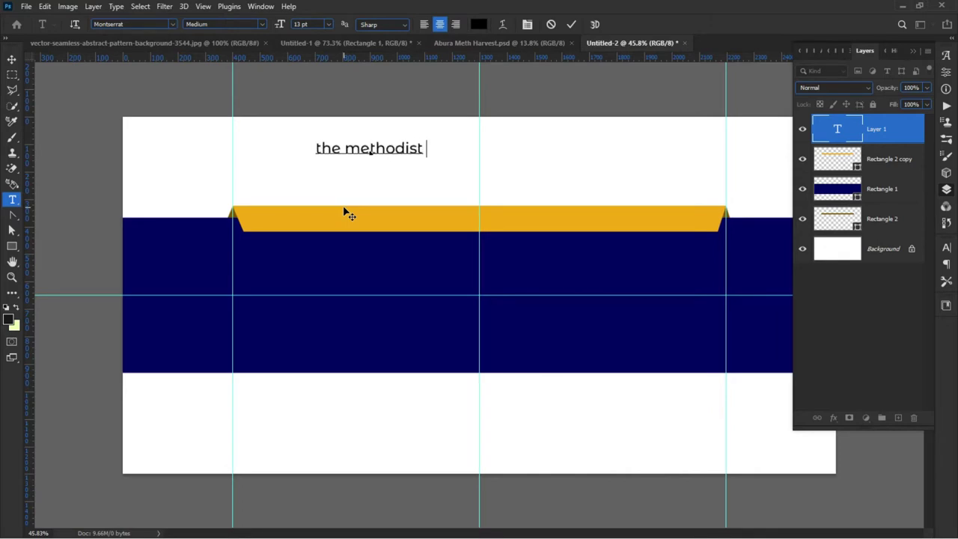
{"action": "type", "text": "churc"}
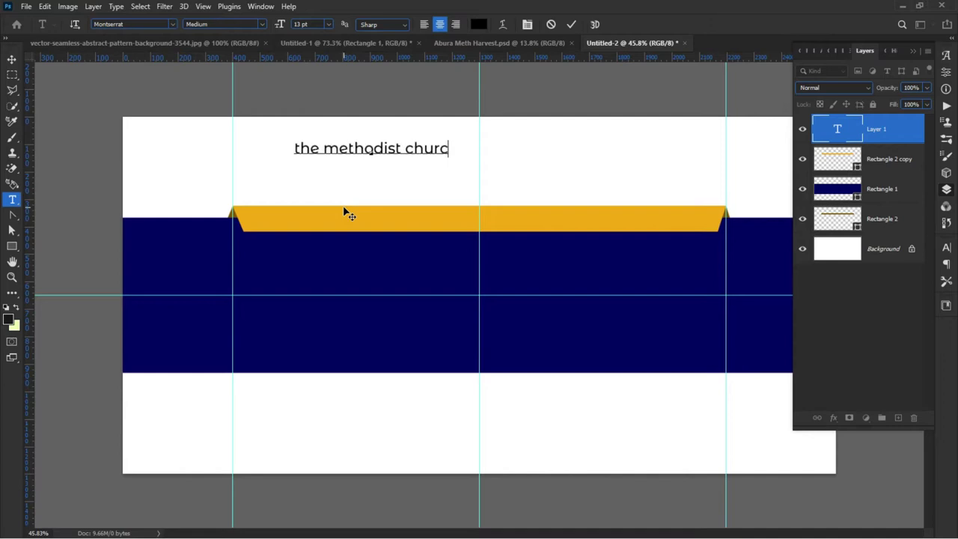
{"action": "type", "text": "h ghana"}
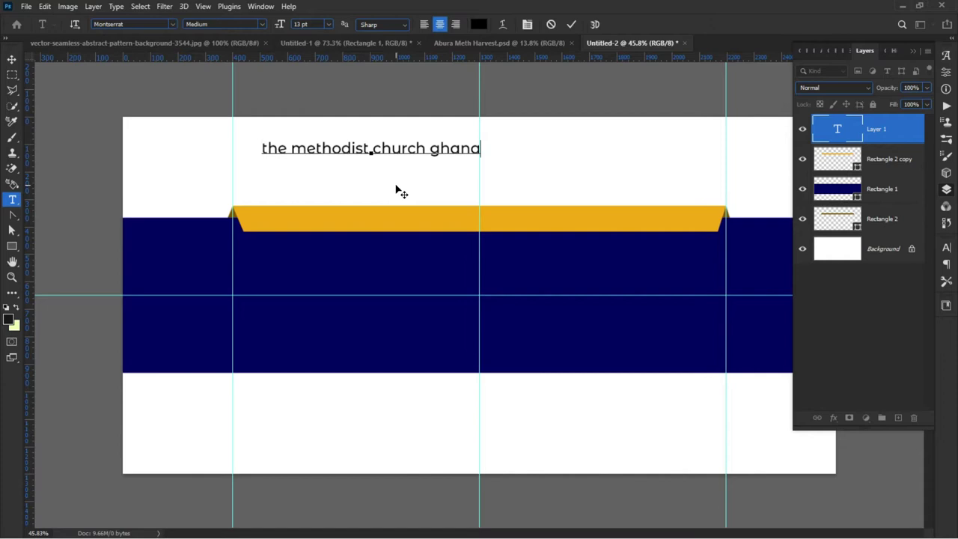
{"action": "left_click", "coordinate": [571, 25]}
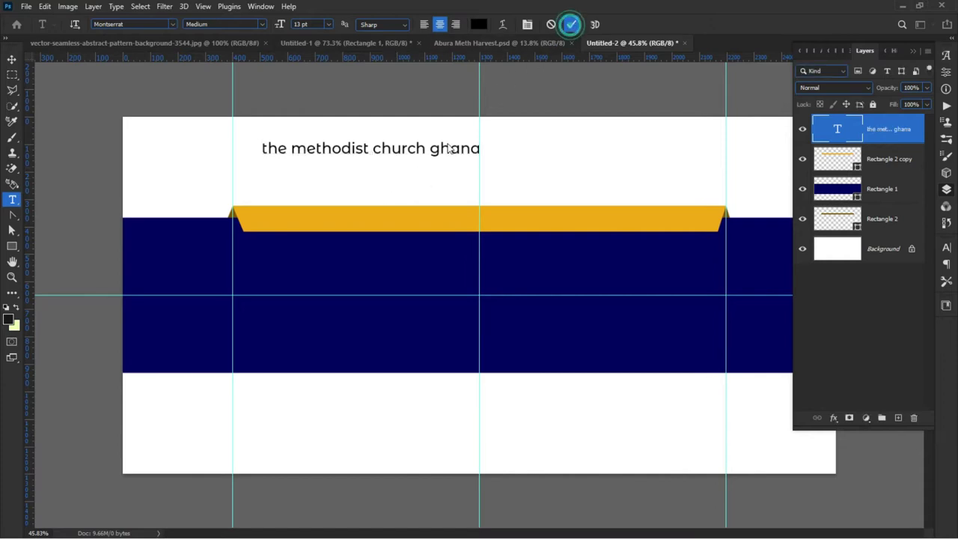
Step: Move the heading to the top centre along the guide and deselect it
{"action": "key", "text": "v"}
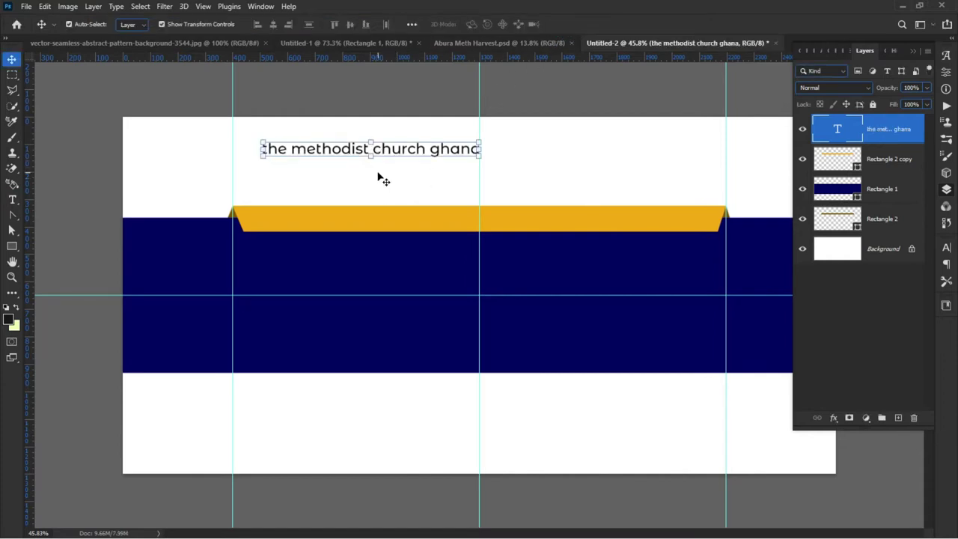
{"action": "left_click_drag", "start_coordinate": [314, 152], "coordinate": [451, 143]}
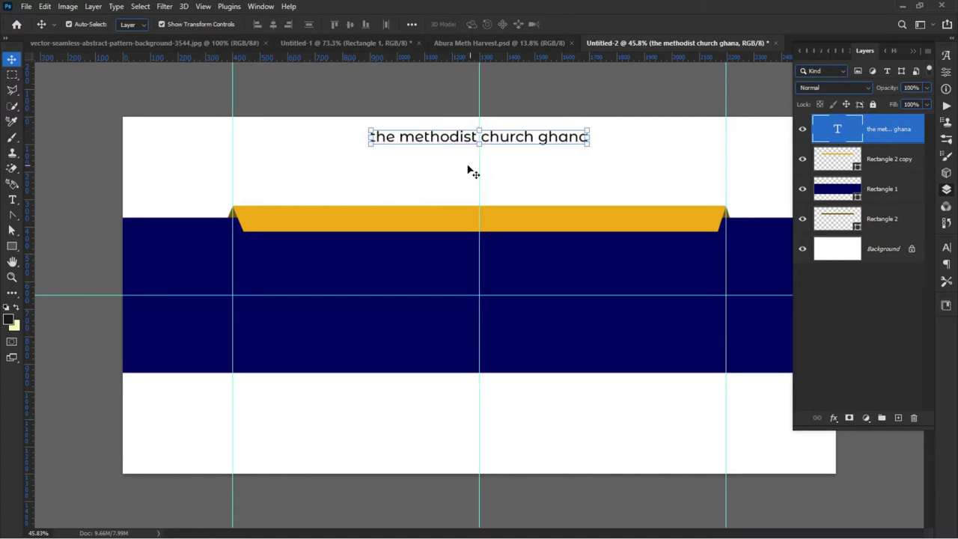
{"action": "left_click", "coordinate": [429, 190]}
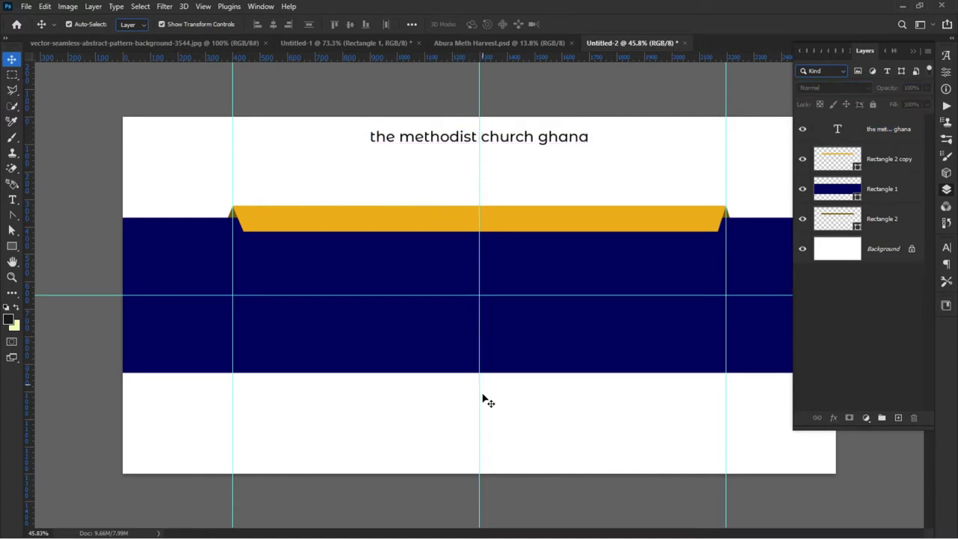
Step: Set the heading to All Caps with Stylistic Alternates turned off in the Character panel
{"action": "double_click", "coordinate": [450, 142]}
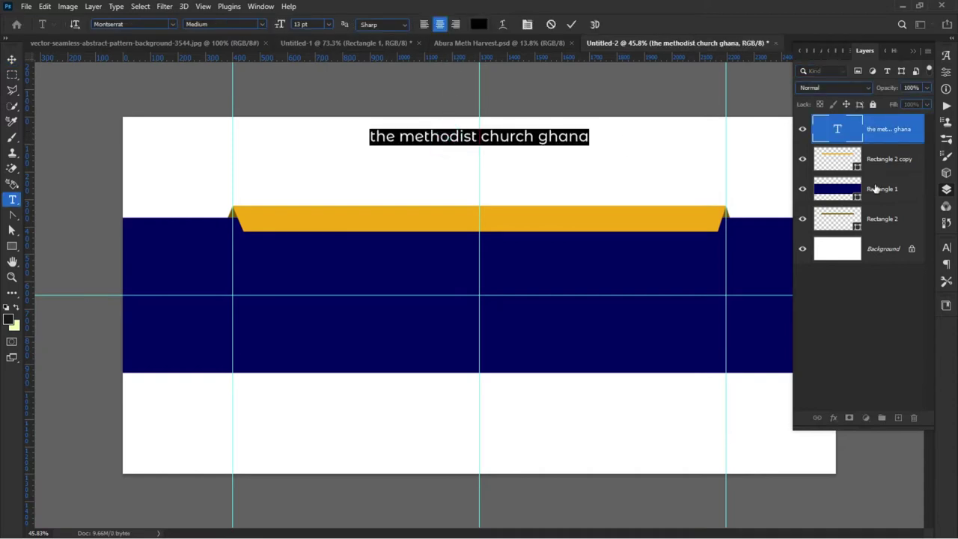
{"action": "left_click", "coordinate": [947, 249]}
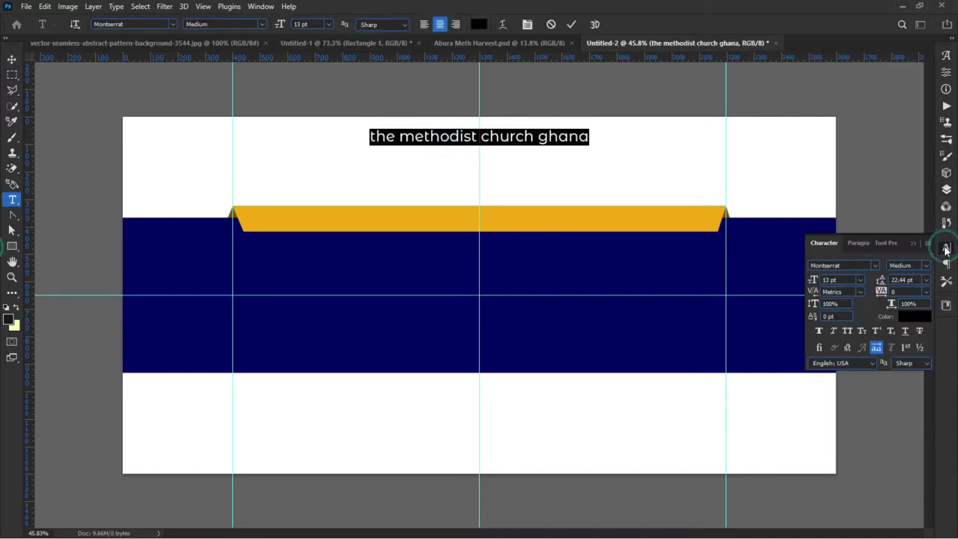
{"action": "left_click", "coordinate": [847, 332]}
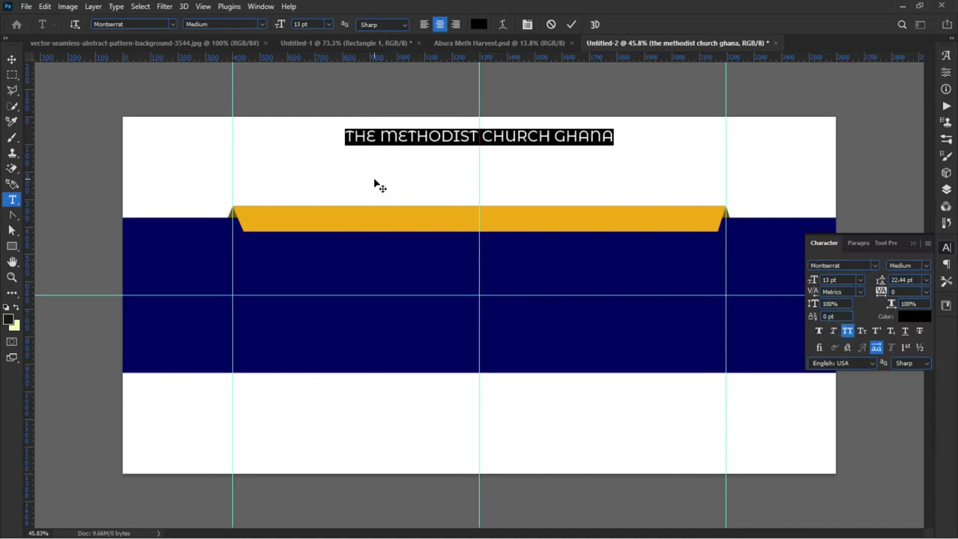
{"action": "left_click", "coordinate": [877, 348]}
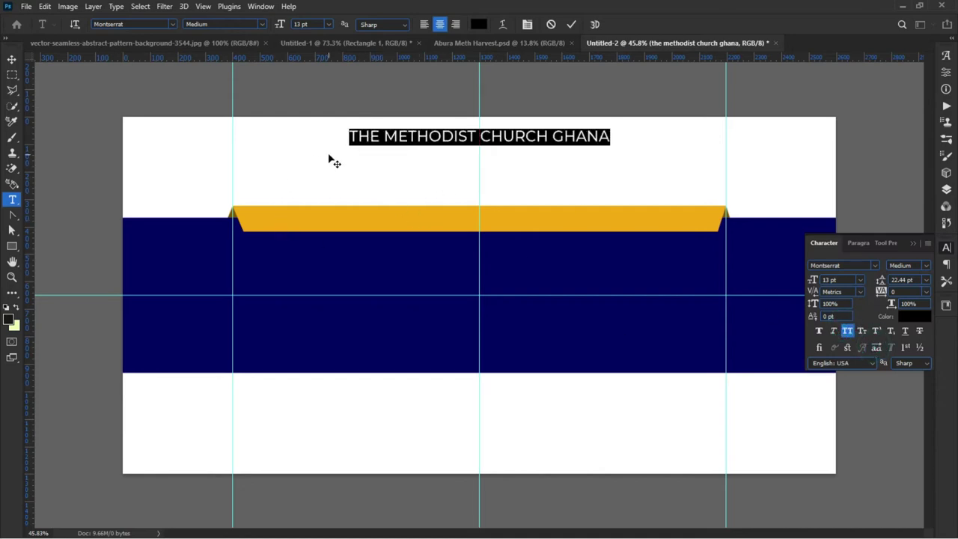
{"action": "left_click", "coordinate": [235, 87]}
{"action": "left_click", "coordinate": [268, 93]}
{"action": "left_click", "coordinate": [549, 26]}
{"action": "key", "text": "v"}
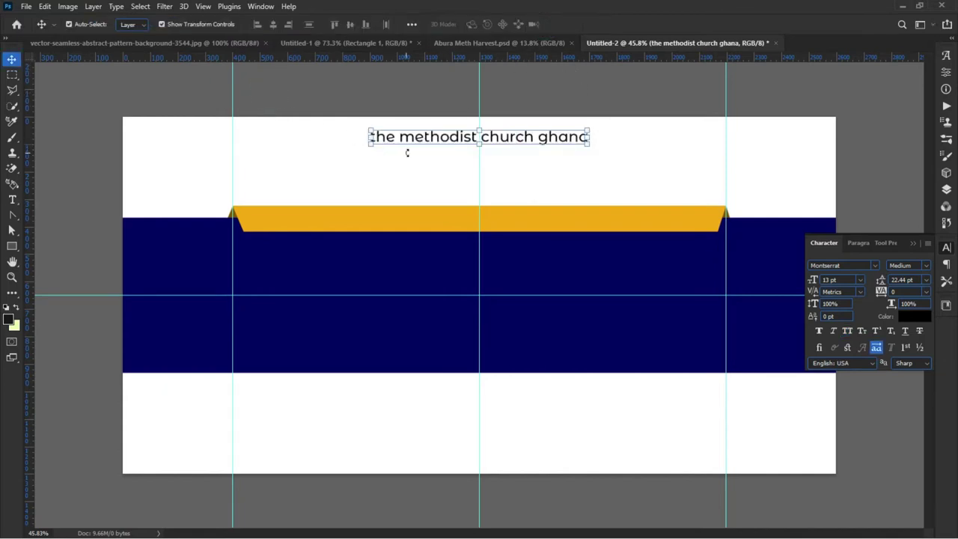
{"action": "left_click", "coordinate": [420, 171]}
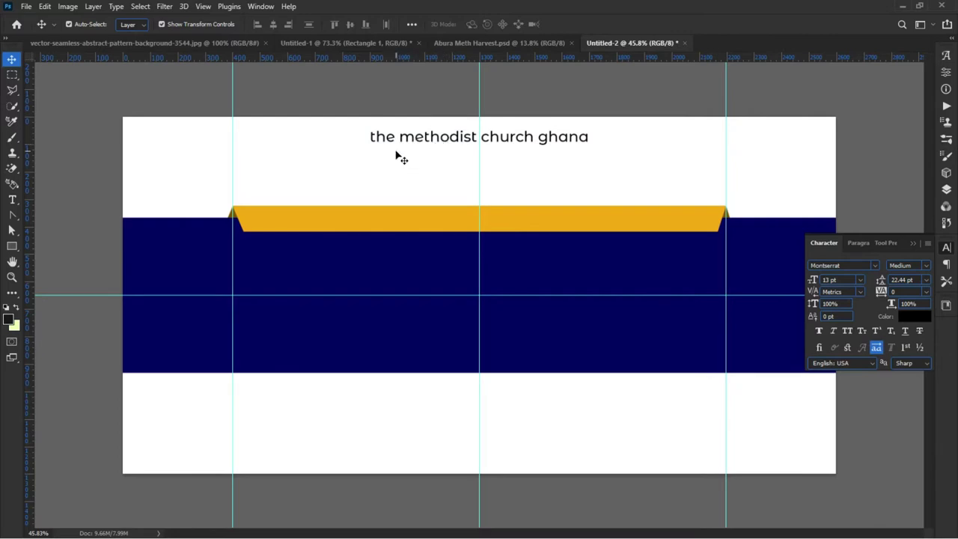
{"action": "left_click", "coordinate": [443, 139]}
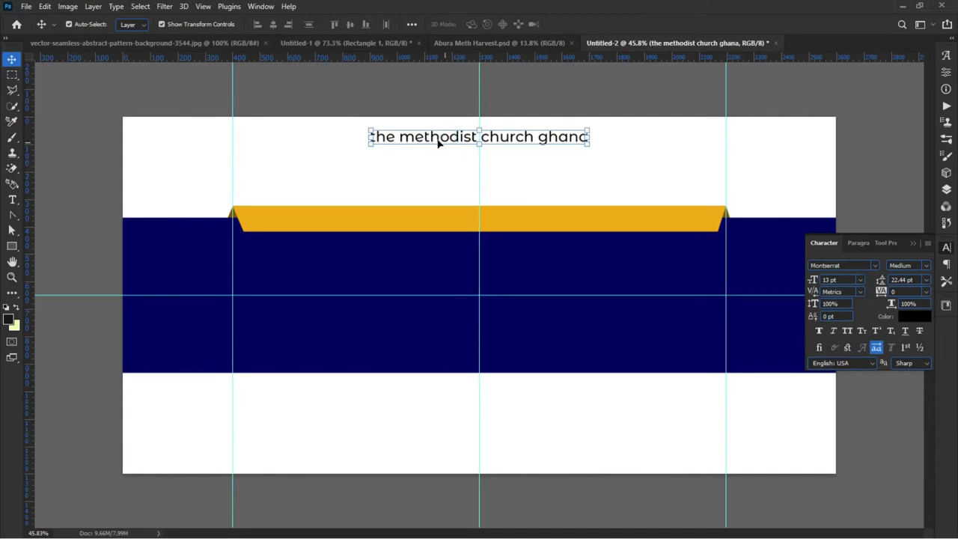
{"action": "left_click", "coordinate": [848, 332]}
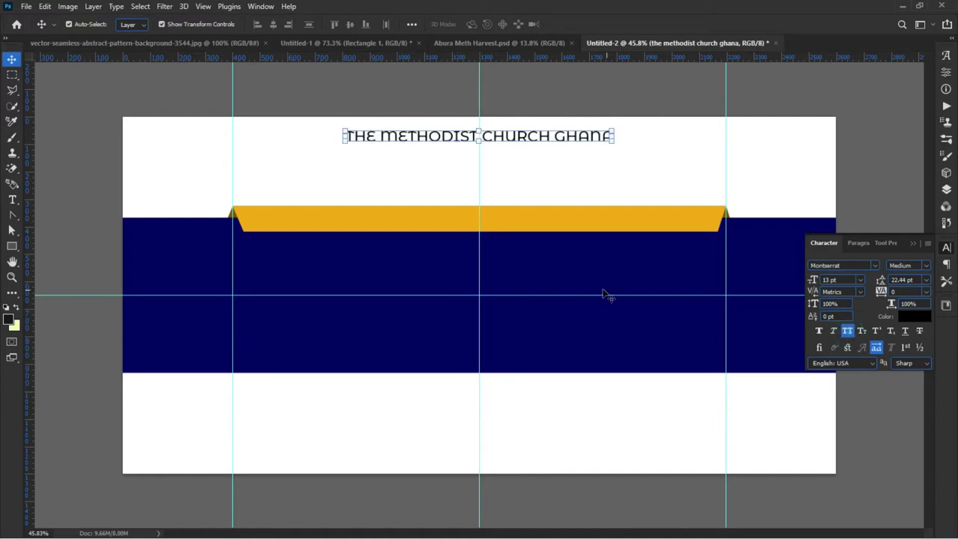
{"action": "left_click", "coordinate": [878, 347]}
{"action": "left_click", "coordinate": [424, 189]}
Step: Scale the heading down to about 84% (10.9 pt) with Free Transform
{"action": "left_click", "coordinate": [433, 143]}
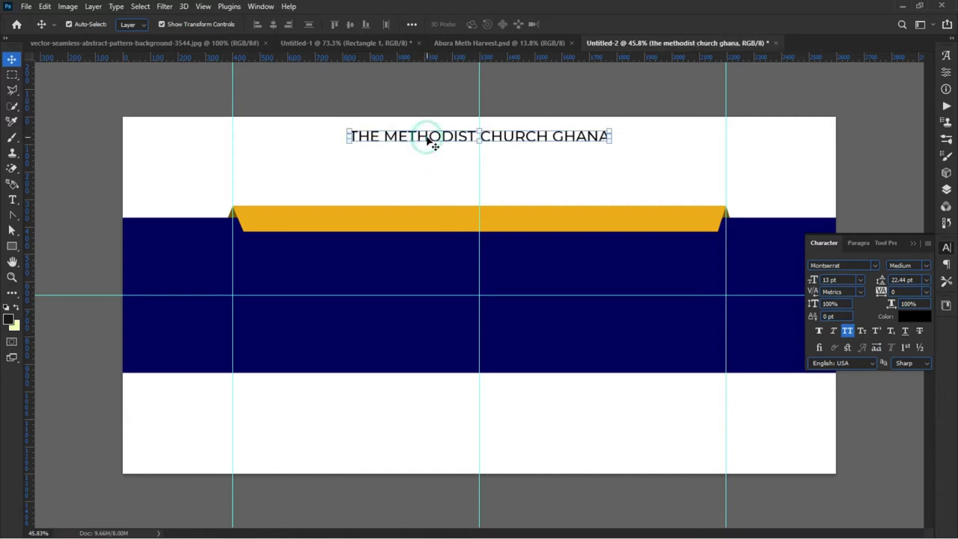
{"action": "left_click", "coordinate": [349, 144]}
{"action": "left_click_drag", "start_coordinate": [348, 144], "coordinate": [368, 143]}
{"action": "key", "text": "Return"}
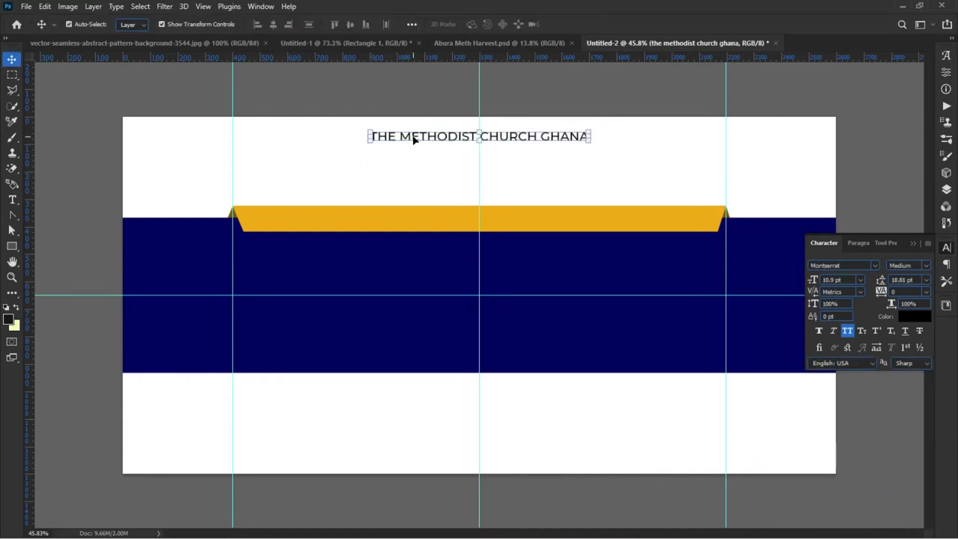
{"action": "double_click", "coordinate": [413, 139]}
Step: Type 'CALVARY SOCIETY - ABURA' on a new line after GHANA in the heading
{"action": "left_click", "coordinate": [591, 141]}
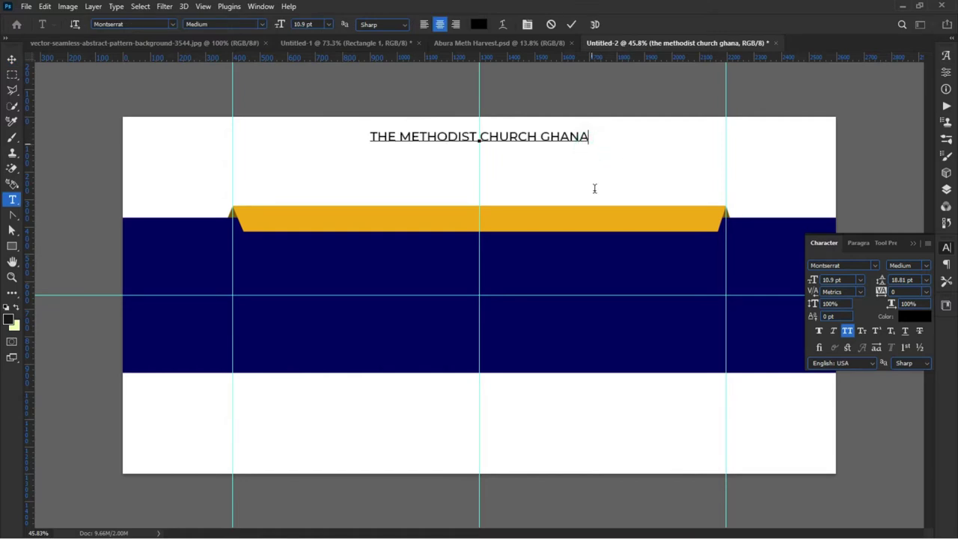
{"action": "key", "text": "Return"}
{"action": "type", "text": "CALVARY"}
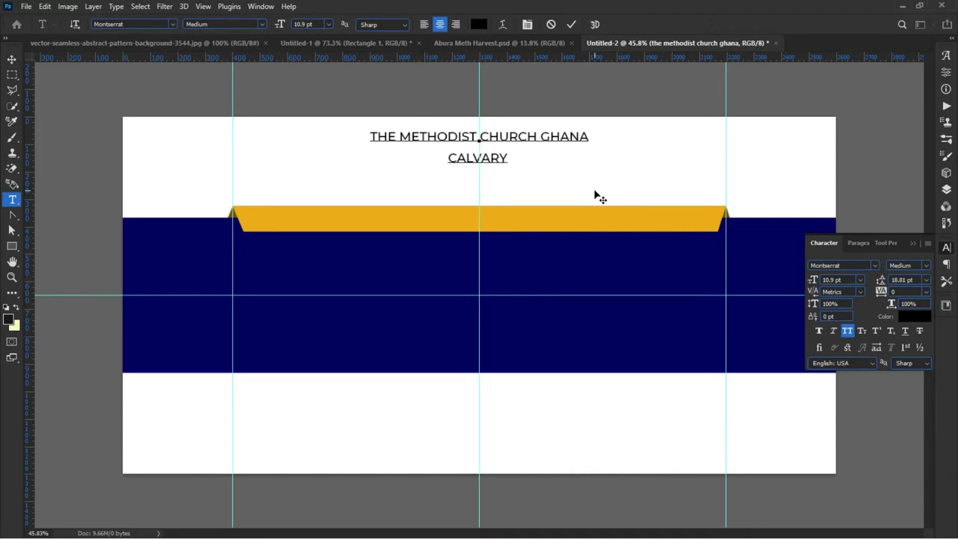
{"action": "type", "text": " SOC"}
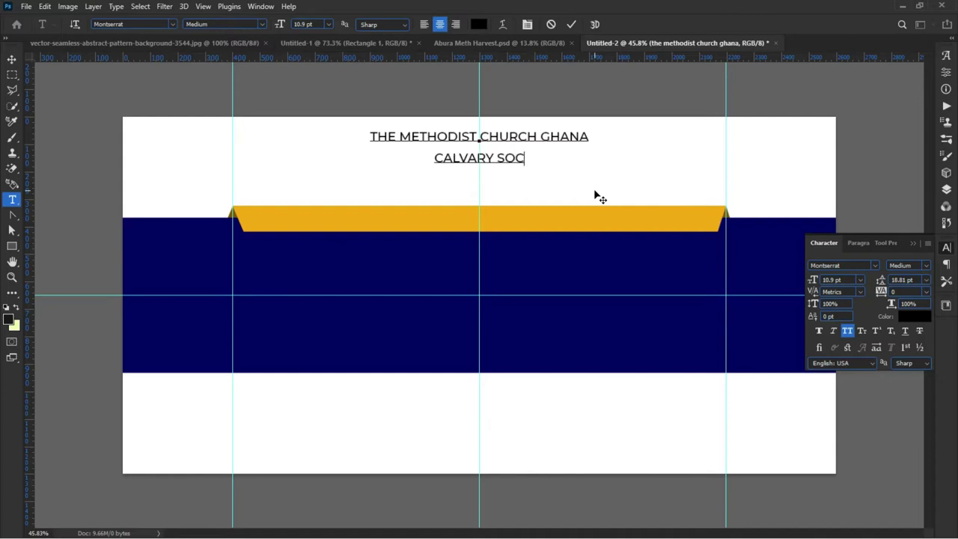
{"action": "type", "text": "IETY"}
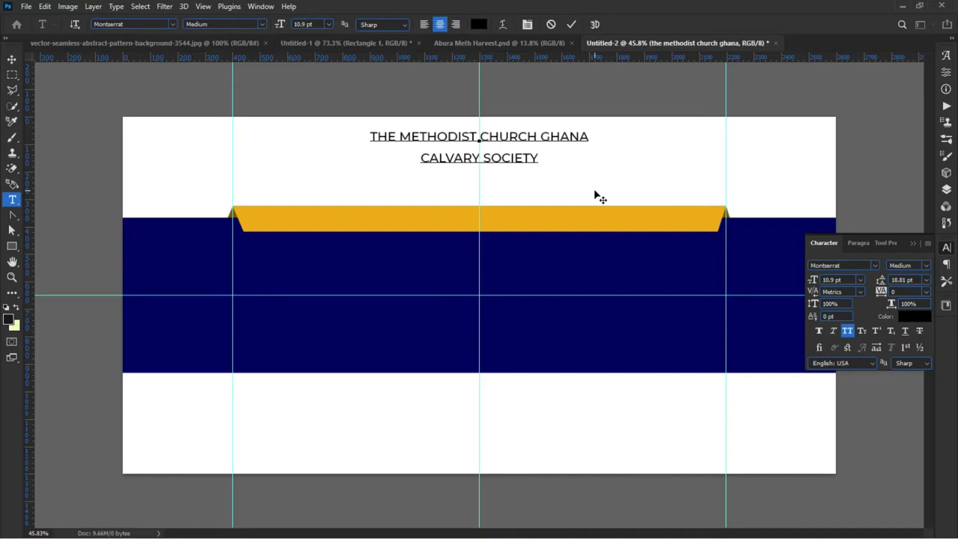
{"action": "type", "text": " - "}
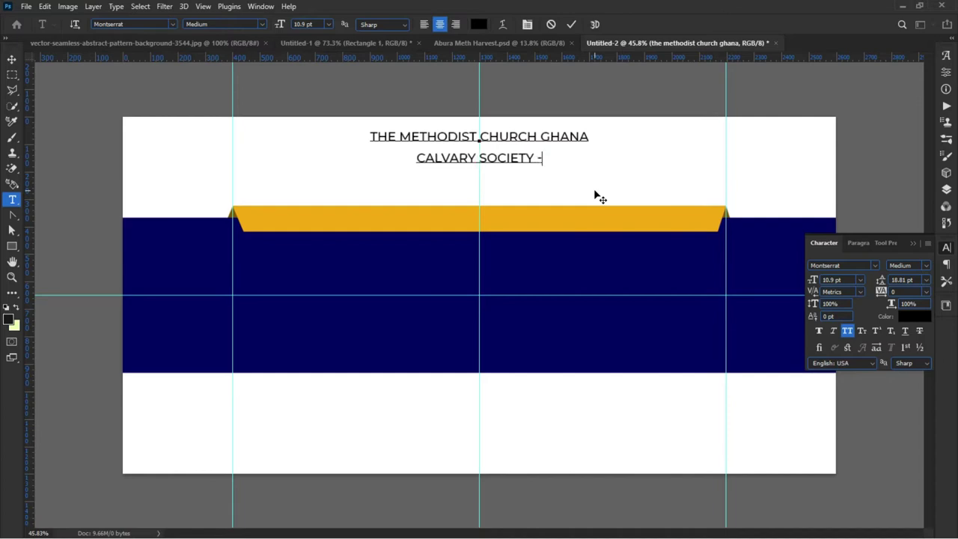
{"action": "type", "text": "ABURA"}
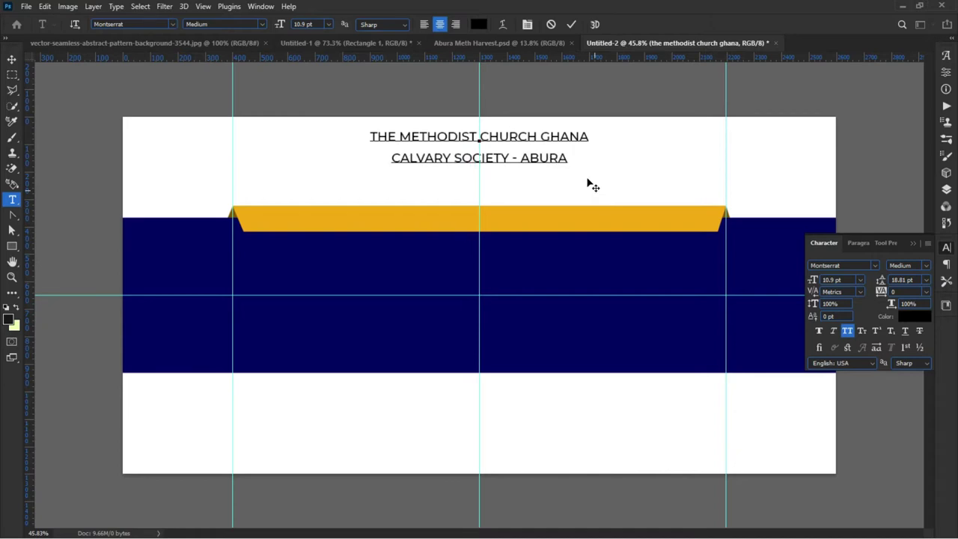
{"action": "left_click", "coordinate": [369, 136]}
Step: Set THE METHODIST CHURCH GHANA to 9 pt and CALVARY SOCIETY - ABURA to bold 13 pt
{"action": "left_click_drag", "start_coordinate": [370, 136], "coordinate": [589, 137]}
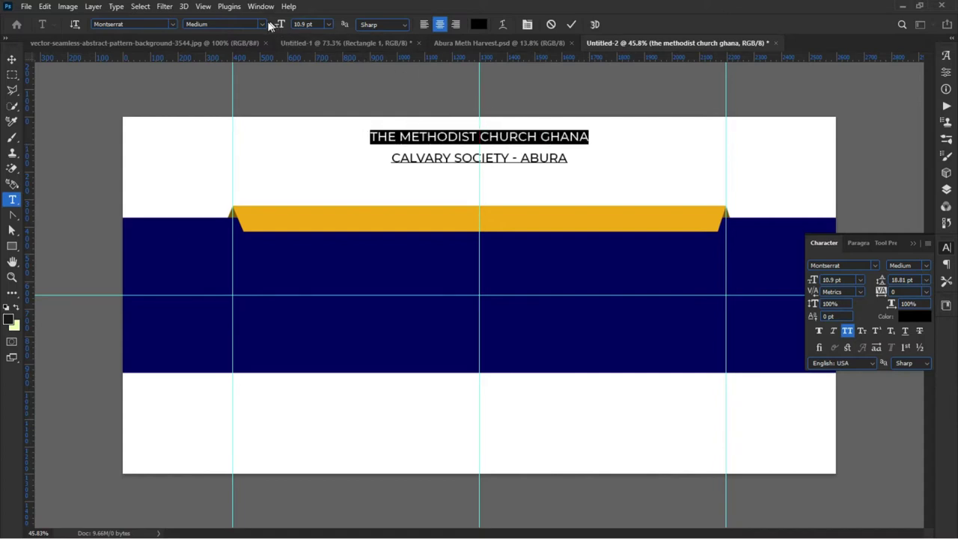
{"action": "left_click_drag", "start_coordinate": [280, 25], "coordinate": [277, 27]}
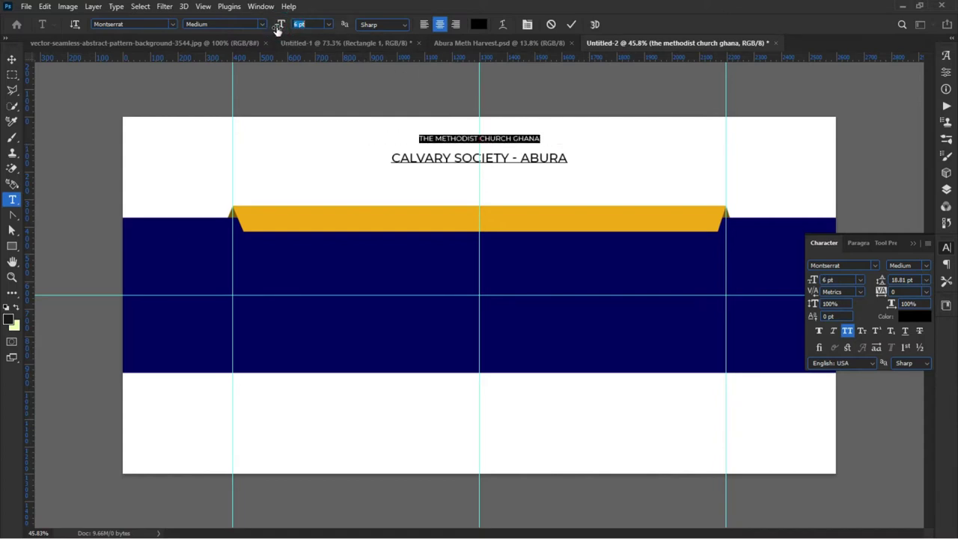
{"action": "left_click_drag", "start_coordinate": [277, 26], "coordinate": [279, 26]}
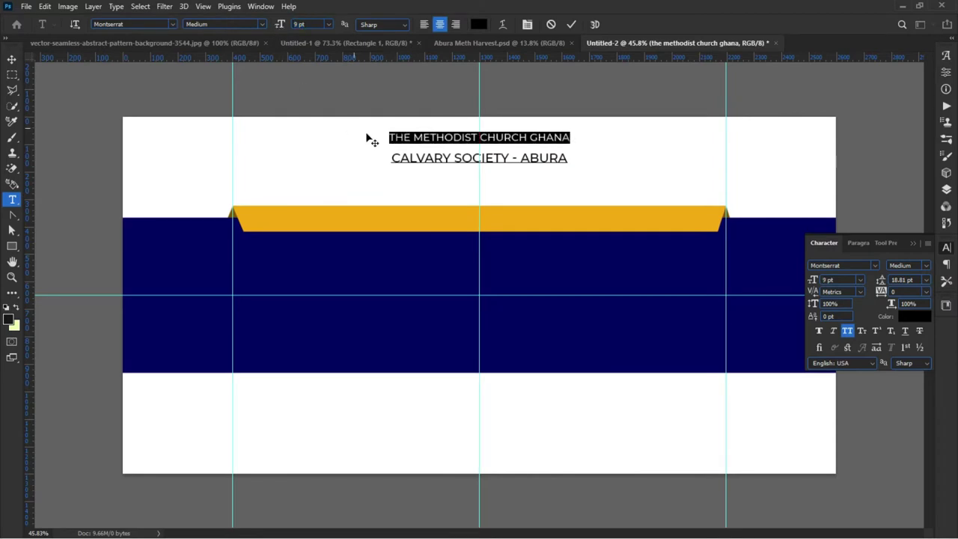
{"action": "triple_click", "coordinate": [387, 156]}
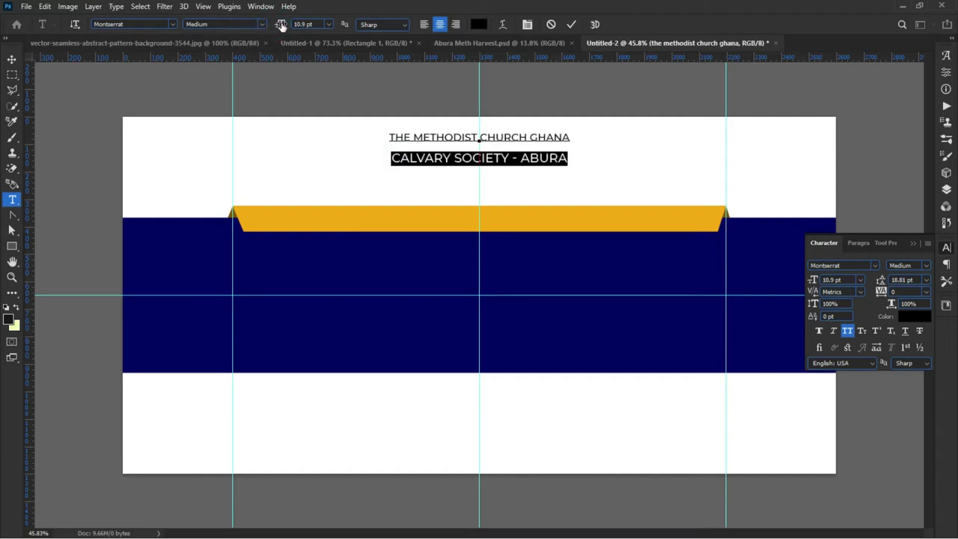
{"action": "left_click_drag", "start_coordinate": [280, 25], "coordinate": [280, 26]}
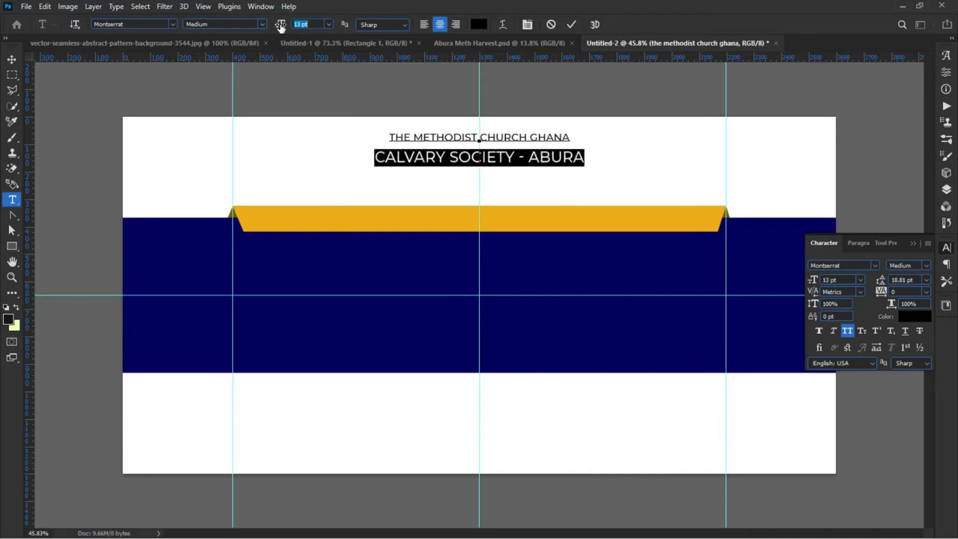
{"action": "left_click", "coordinate": [256, 27]}
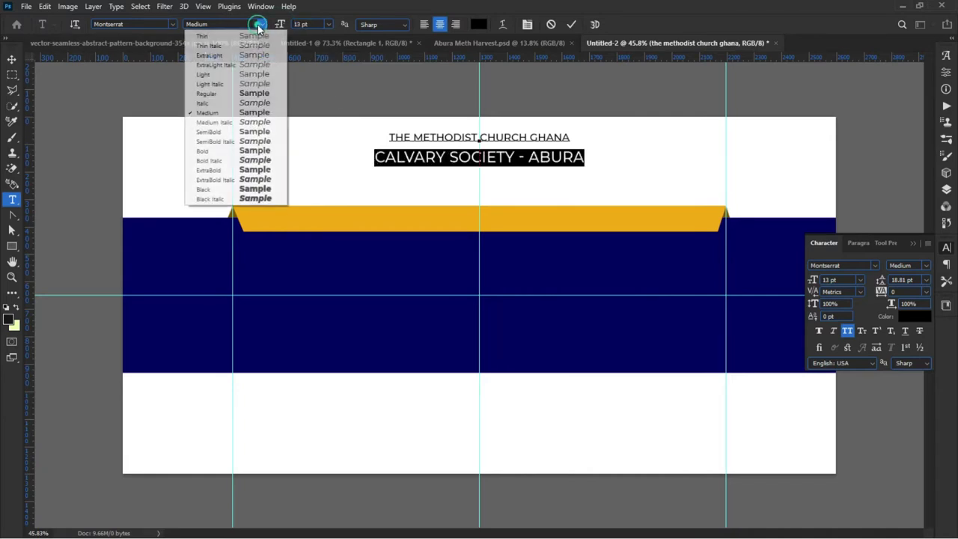
{"action": "left_click", "coordinate": [227, 159]}
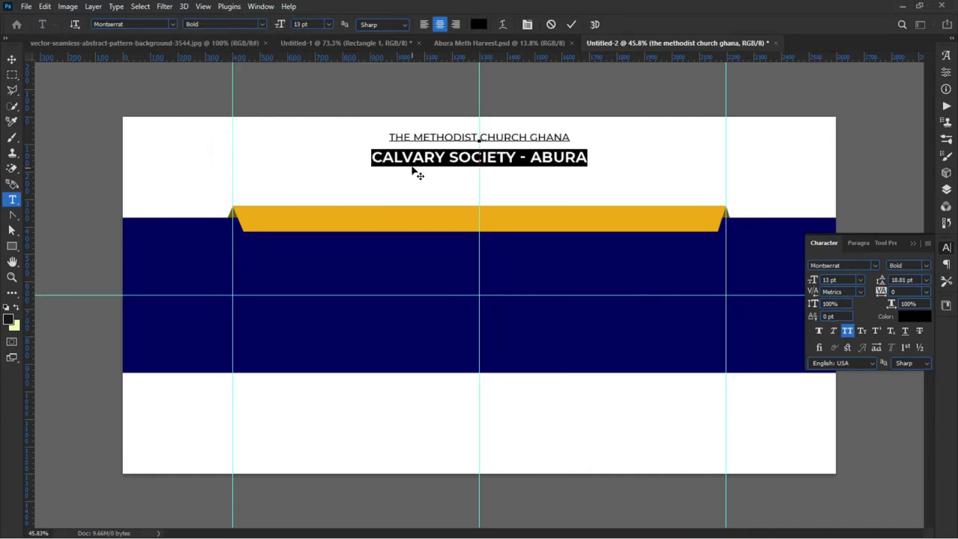
Step: Tighten the line spacing between the two heading lines to 12 pt
{"action": "left_click", "coordinate": [385, 133]}
{"action": "key", "text": "ctrl+a"}
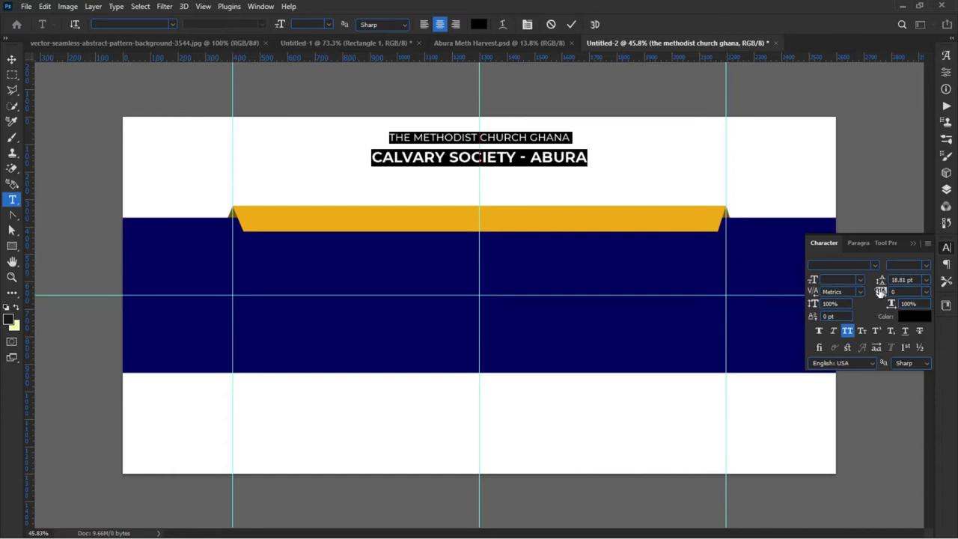
{"action": "left_click_drag", "start_coordinate": [882, 279], "coordinate": [837, 289]}
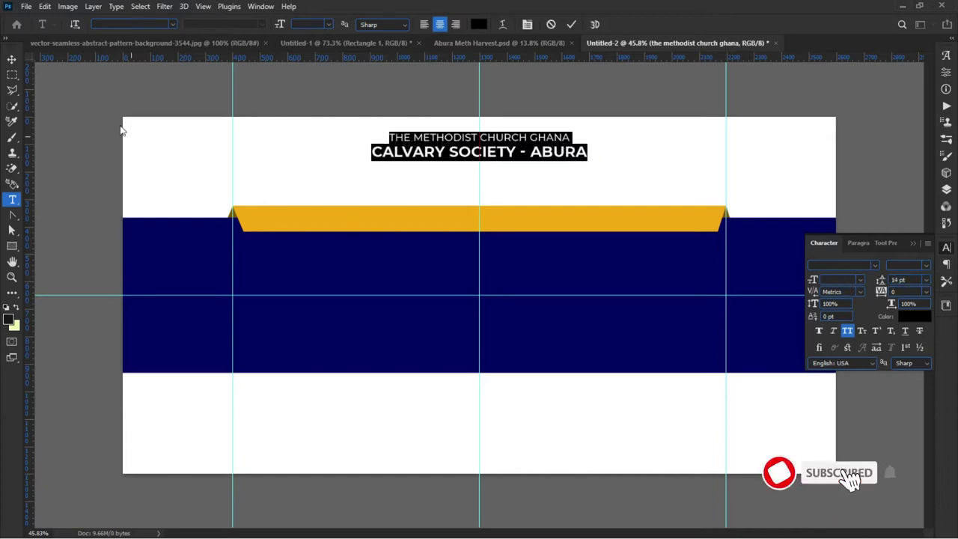
{"action": "left_click", "coordinate": [527, 150]}
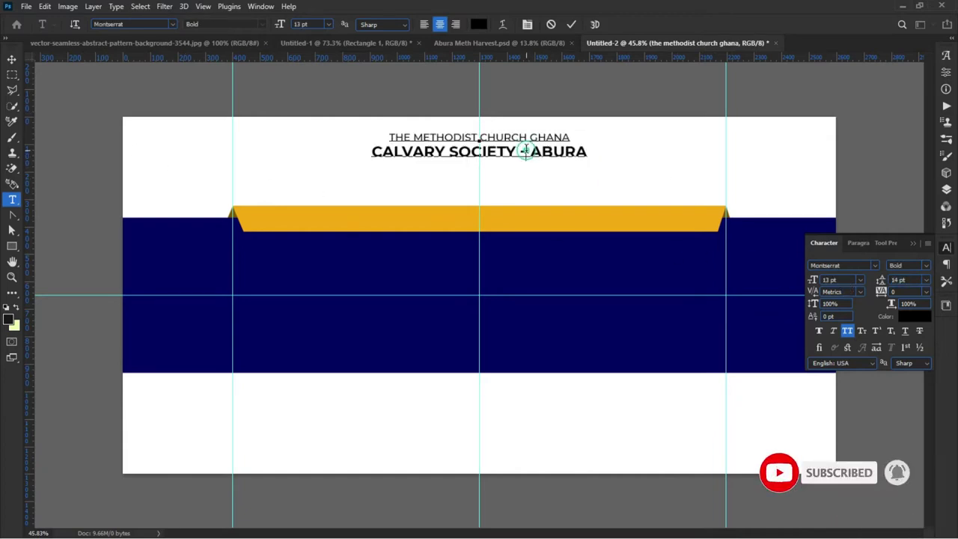
{"action": "left_click", "coordinate": [589, 155]}
{"action": "key", "text": "shift+Left"}
{"action": "key", "text": "shift+Left"}
{"action": "key", "text": "ctrl+a"}
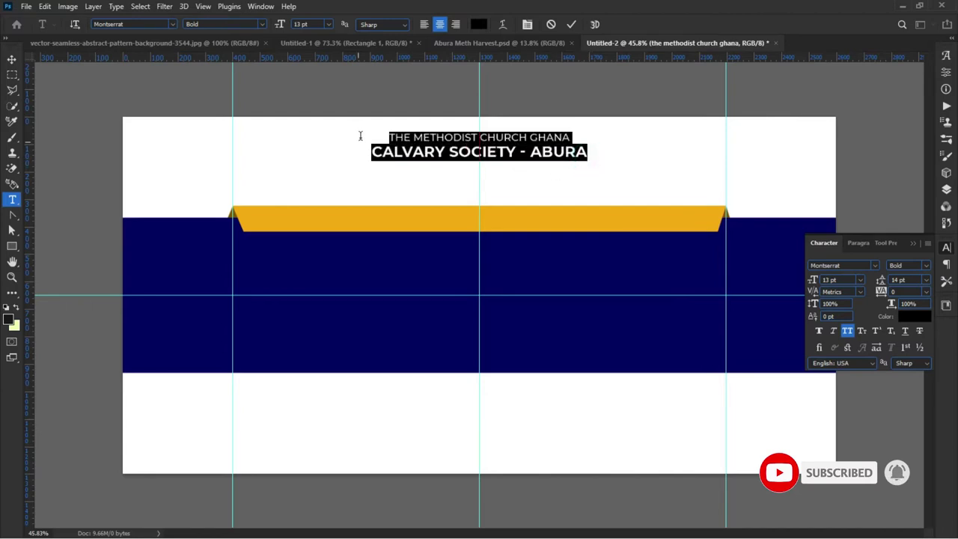
{"action": "double_click", "coordinate": [588, 154]}
{"action": "key", "text": "ctrl+a"}
{"action": "left_click_drag", "start_coordinate": [373, 152], "coordinate": [609, 171]}
{"action": "left_click_drag", "start_coordinate": [887, 288], "coordinate": [882, 281]}
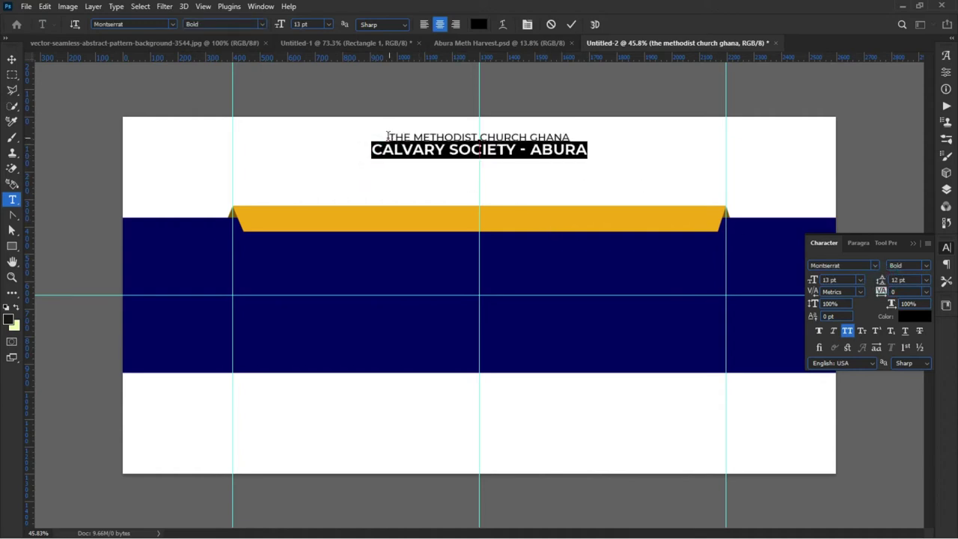
Step: Make THE METHODIST CHURCH GHANA Montserrat SemiBold and commit the text
{"action": "left_click_drag", "start_coordinate": [385, 136], "coordinate": [607, 137]}
{"action": "left_click", "coordinate": [261, 24]}
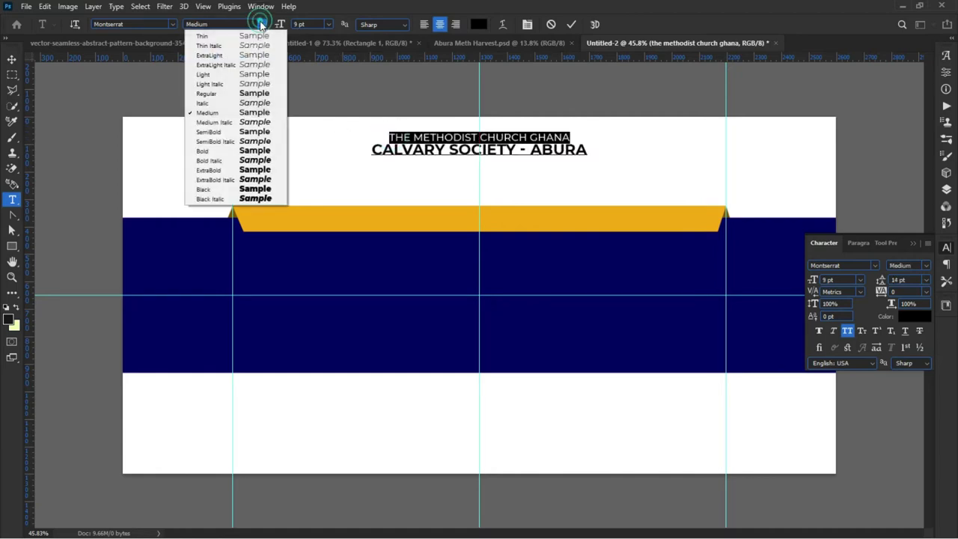
{"action": "left_click", "coordinate": [219, 131]}
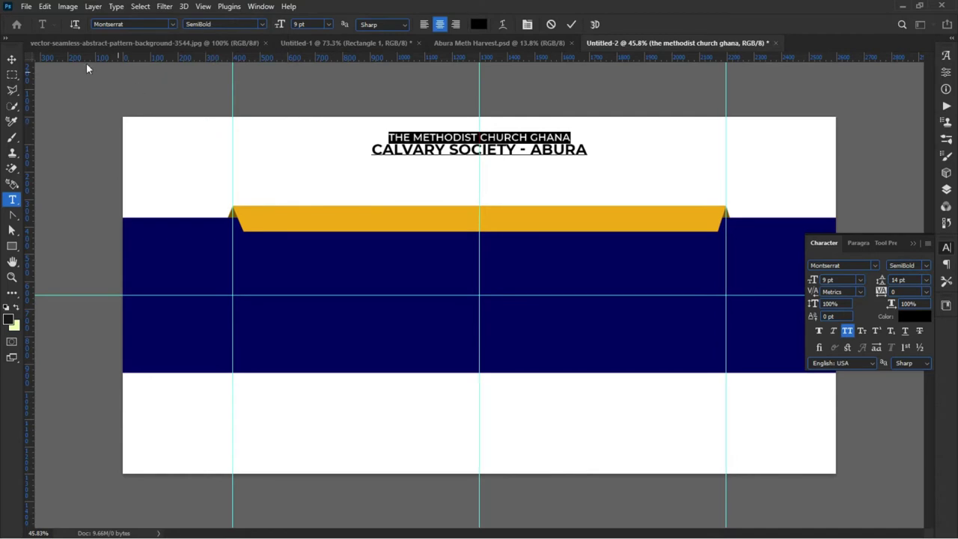
{"action": "key", "text": "ctrl+Return"}
{"action": "key", "text": "v"}
{"action": "left_click", "coordinate": [64, 88]}
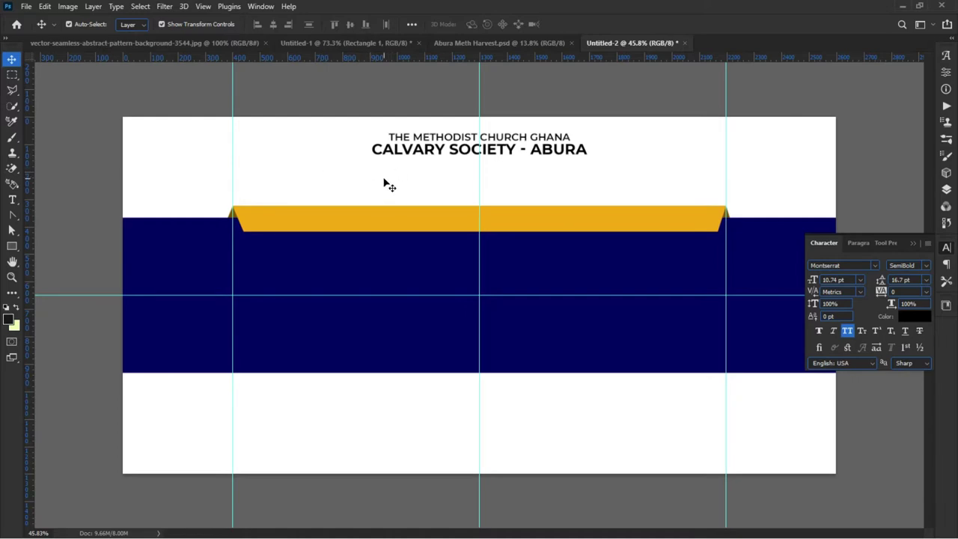
Step: Copy the heading, rewrite it as a dotted 'NAME:…AMOUNT:…' line, and move it onto the orange ribbon
{"action": "left_click", "coordinate": [408, 144]}
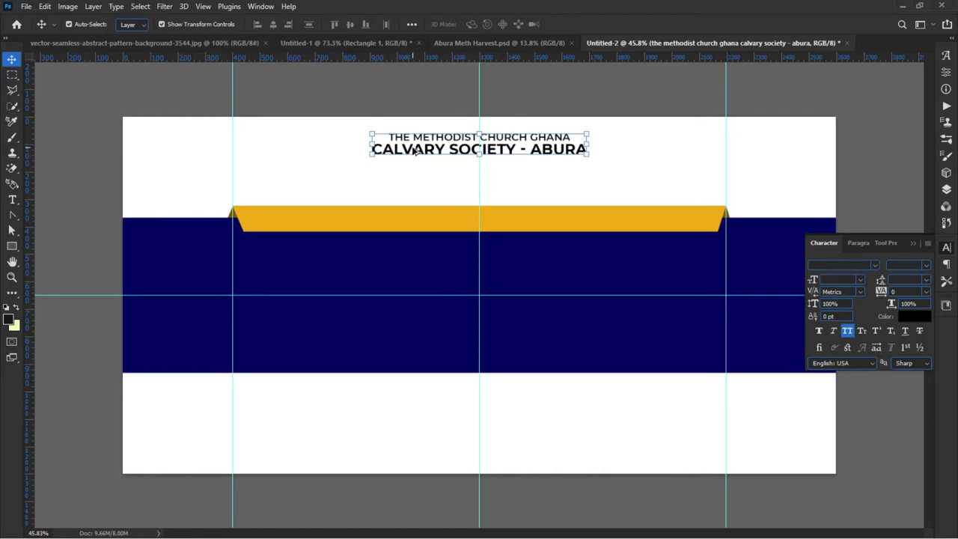
{"action": "left_click_drag", "start_coordinate": [423, 148], "coordinate": [514, 275]}
{"action": "double_click", "coordinate": [288, 177]}
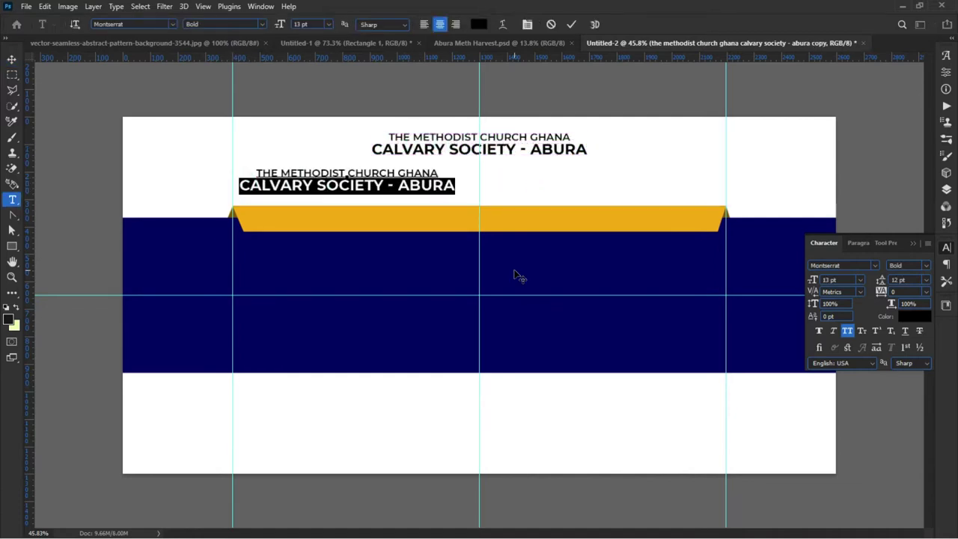
{"action": "key", "text": "BackSpace"}
{"action": "key", "text": "BackSpace"}
{"action": "key", "text": "ctrl+a"}
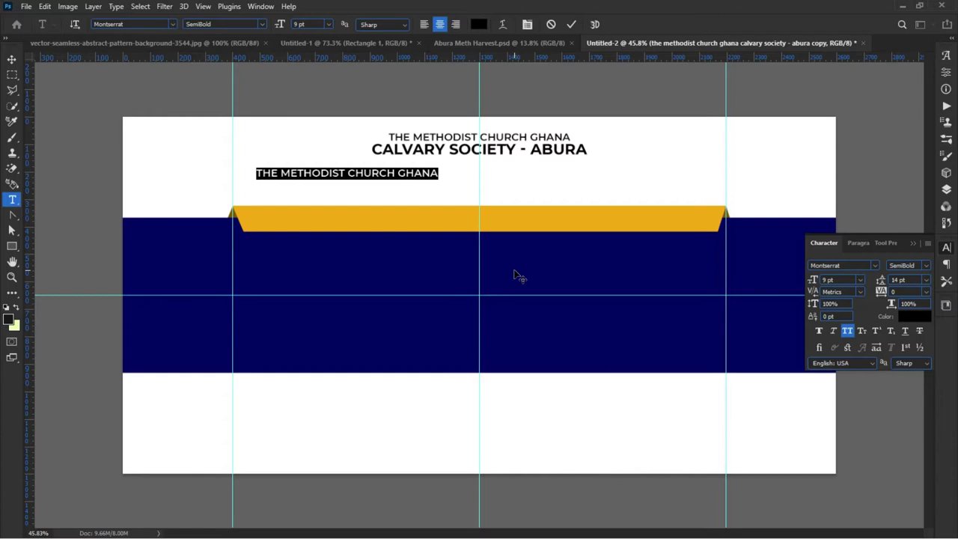
{"action": "type", "text": "N"}
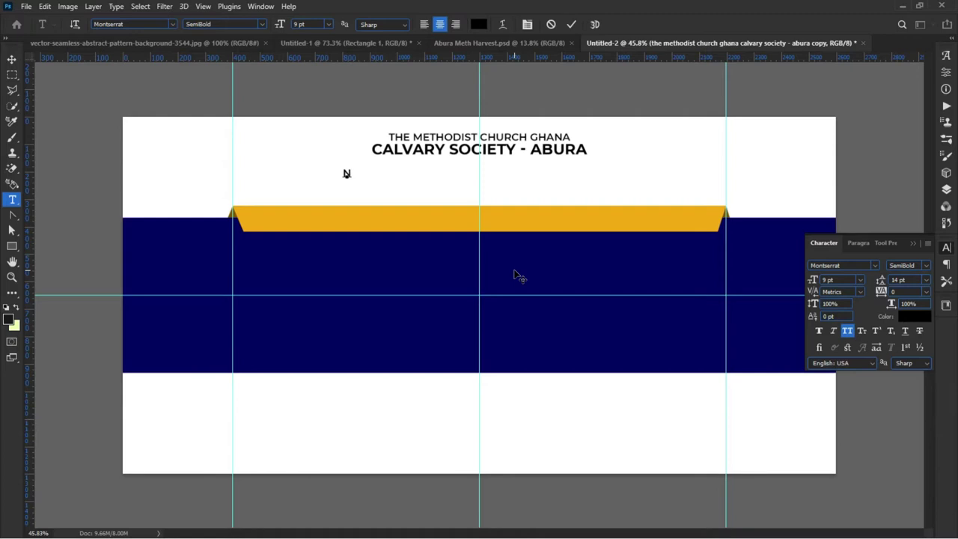
{"action": "type", "text": "AME:.........................................................."}
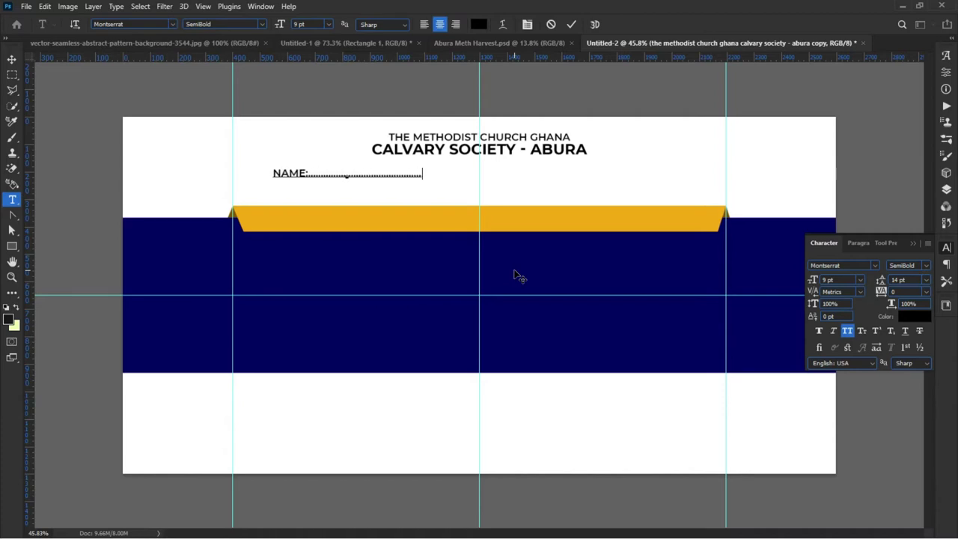
{"action": "type", "text": "................................................."}
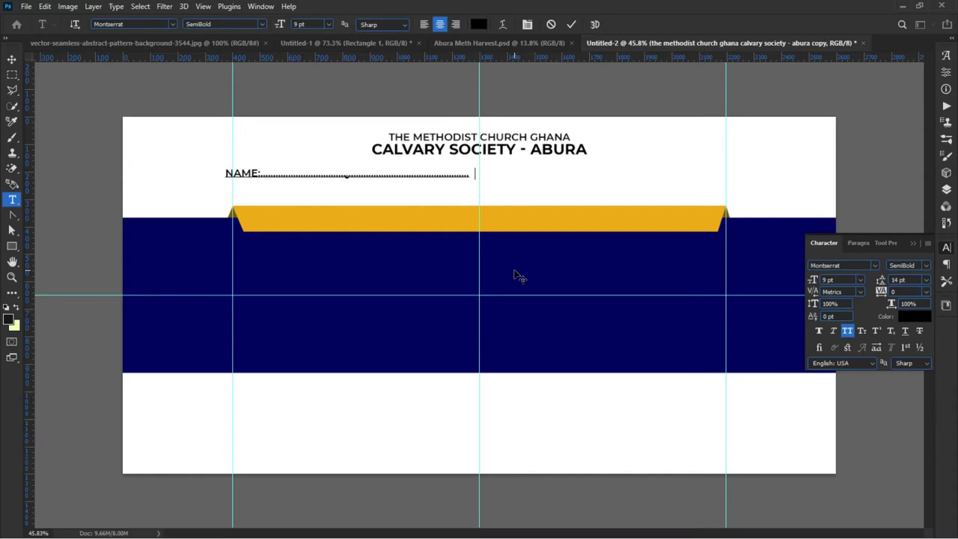
{"action": "type", "text": "AMOUNT"}
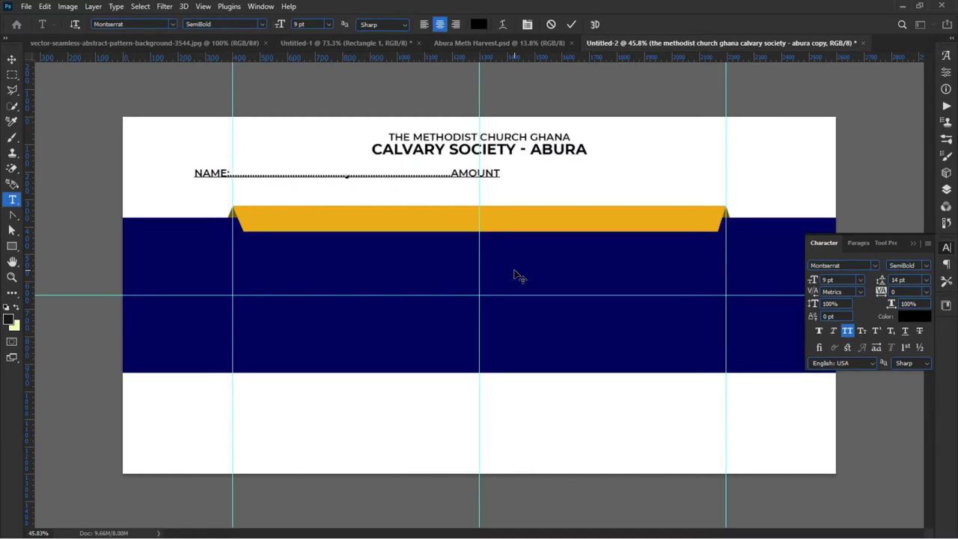
{"action": "type", "text": ":........................"}
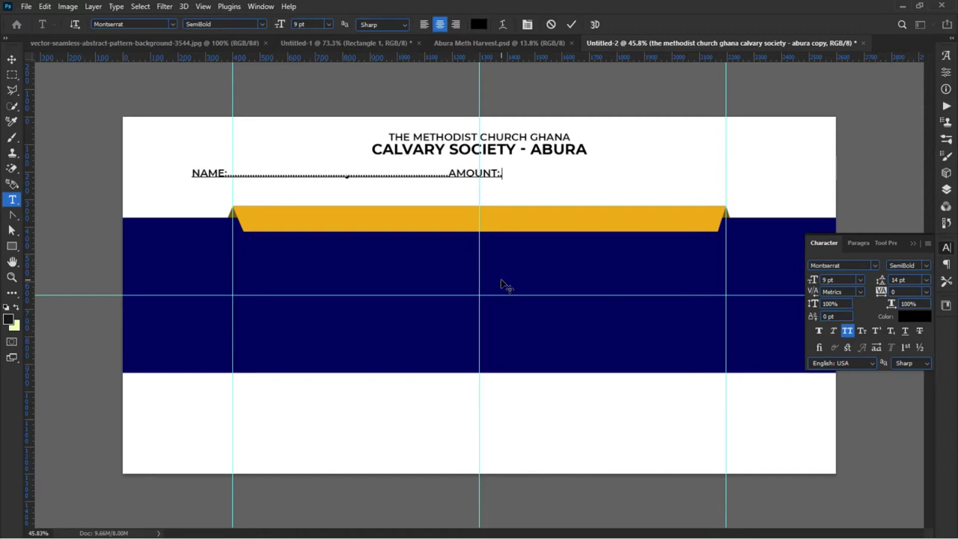
{"action": "type", "text": ".........."}
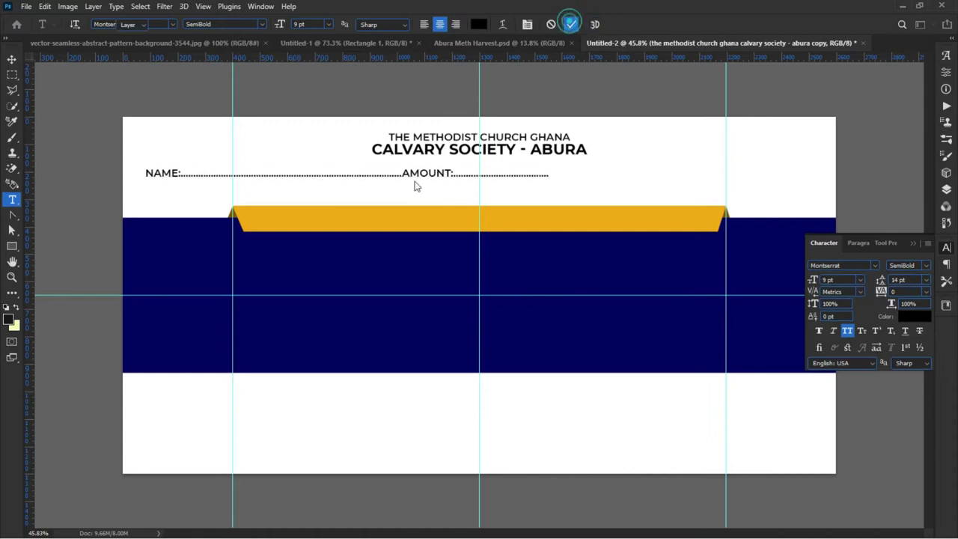
{"action": "left_click", "coordinate": [10, 60]}
{"action": "left_click_drag", "start_coordinate": [160, 180], "coordinate": [294, 225]}
{"action": "left_click", "coordinate": [75, 197]}
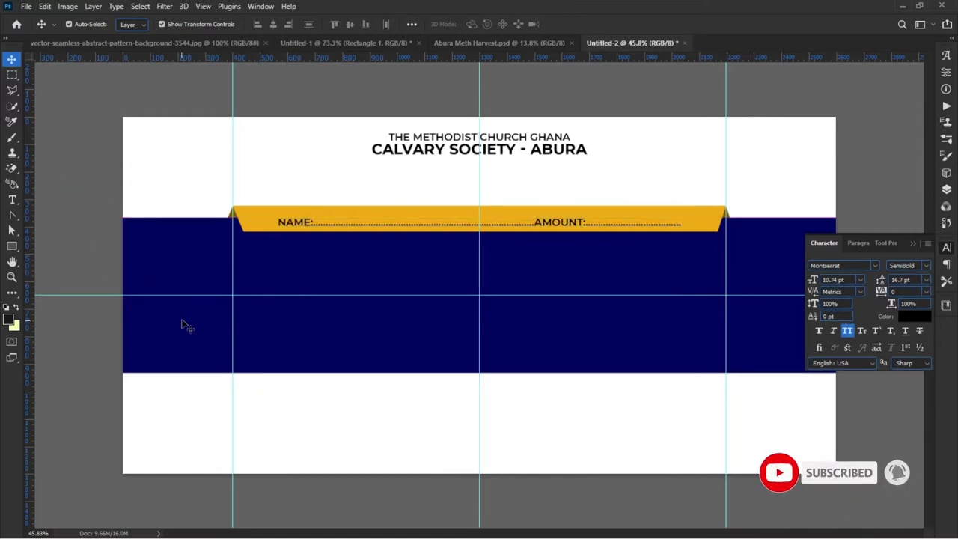
Step: Lower the heading slightly and drag the church logo in from the Abura Meth Harvest flyer
{"action": "left_click_drag", "start_coordinate": [430, 148], "coordinate": [425, 179]}
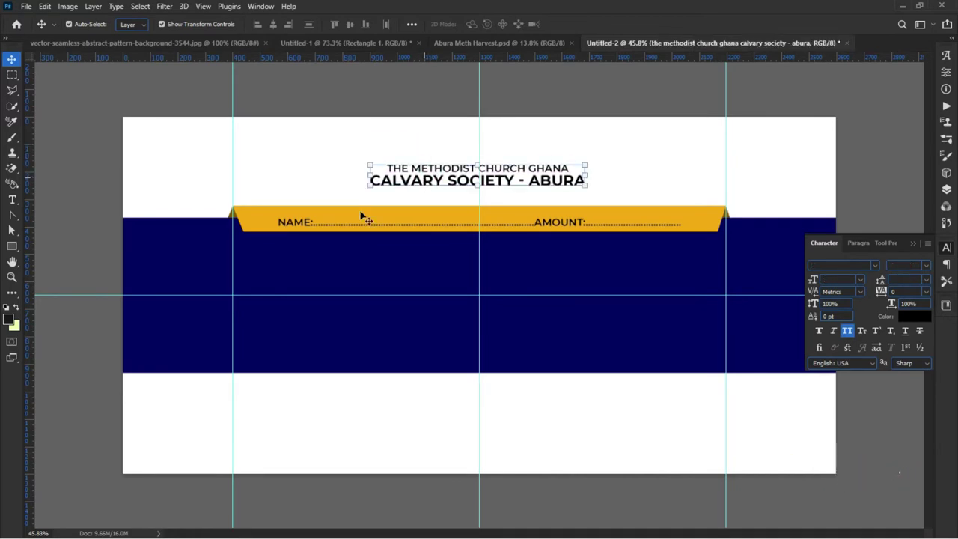
{"action": "left_click", "coordinate": [158, 181]}
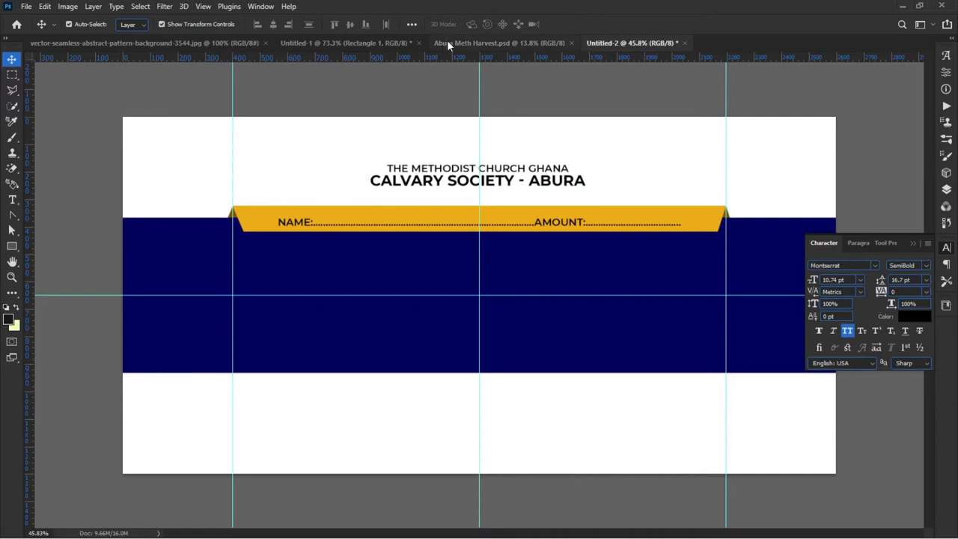
{"action": "left_click", "coordinate": [448, 44]}
{"action": "left_click_drag", "start_coordinate": [338, 187], "coordinate": [436, 143]}
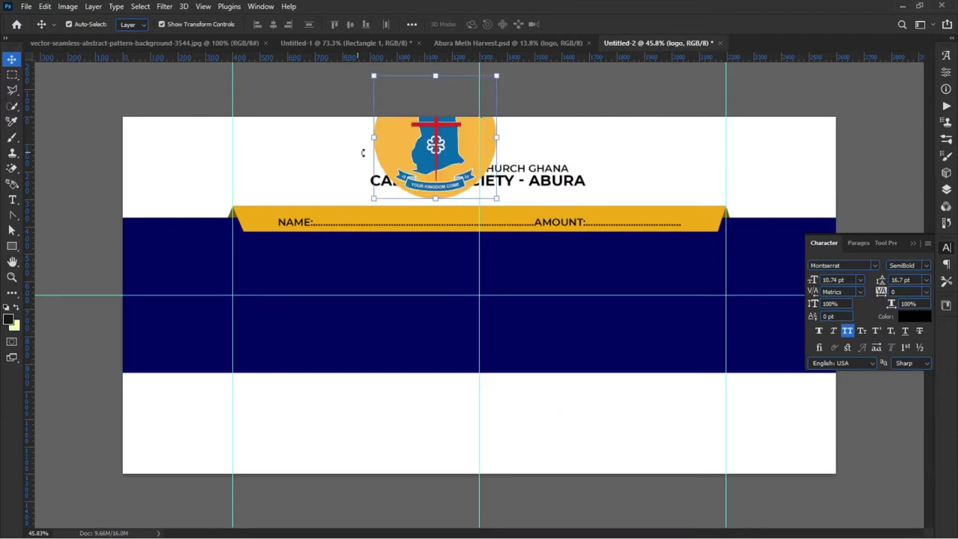
Step: Scale the logo down to a small badge and centre it above the heading
{"action": "key", "text": "ctrl+t"}
{"action": "left_click_drag", "start_coordinate": [374, 137], "coordinate": [459, 142]}
{"action": "left_click", "coordinate": [302, 82]}
{"action": "left_click_drag", "start_coordinate": [396, 178], "coordinate": [398, 184]}
{"action": "left_click_drag", "start_coordinate": [467, 143], "coordinate": [467, 151]}
{"action": "left_click", "coordinate": [432, 193]}
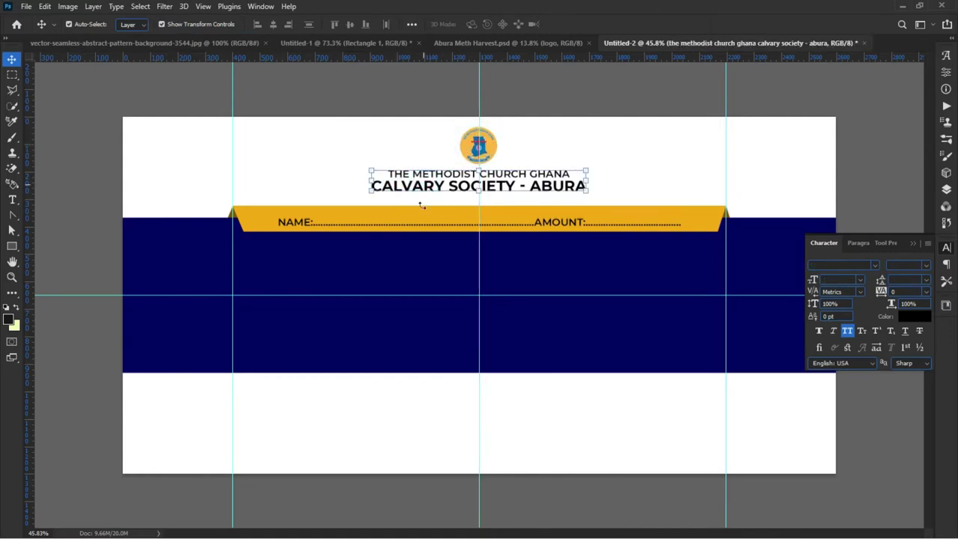
{"action": "left_click", "coordinate": [317, 171]}
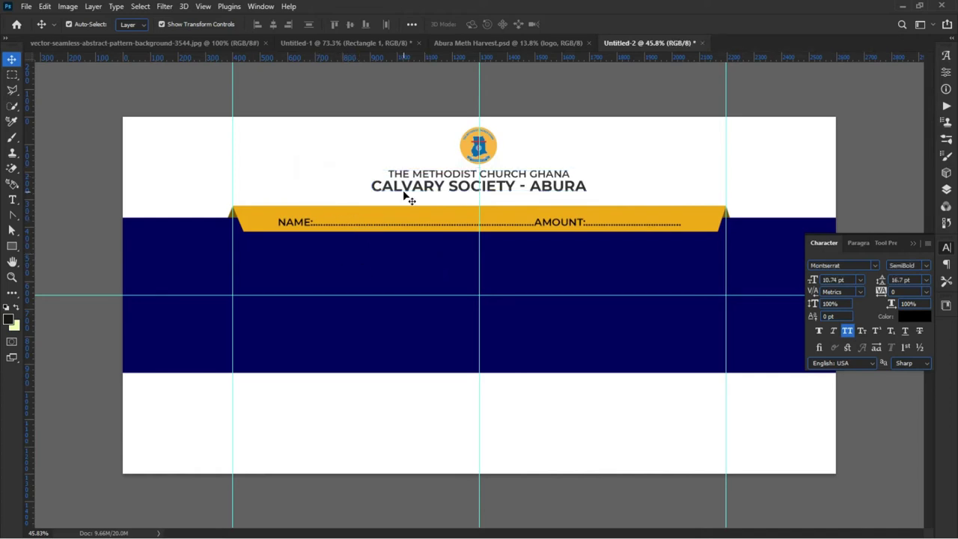
{"action": "left_click", "coordinate": [283, 171]}
Step: Show the Layers panel, fit the whole banner in view, select the Background layer, and pick the Rectangle tool
{"action": "left_click", "coordinate": [945, 190]}
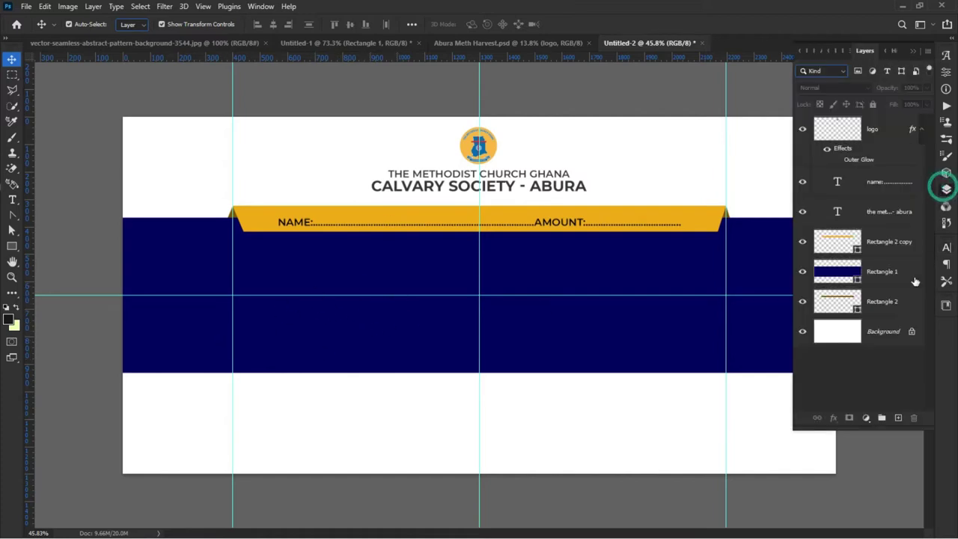
{"action": "key", "text": "ctrl+0"}
{"action": "left_click", "coordinate": [893, 331]}
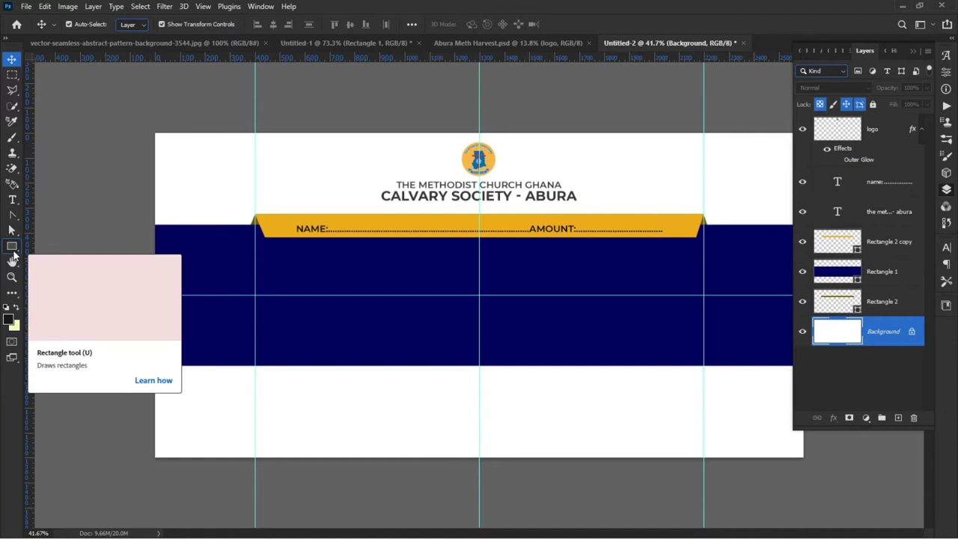
{"action": "scroll", "coordinate": [77, 232], "scroll_direction": "down", "scroll_amount": 2}
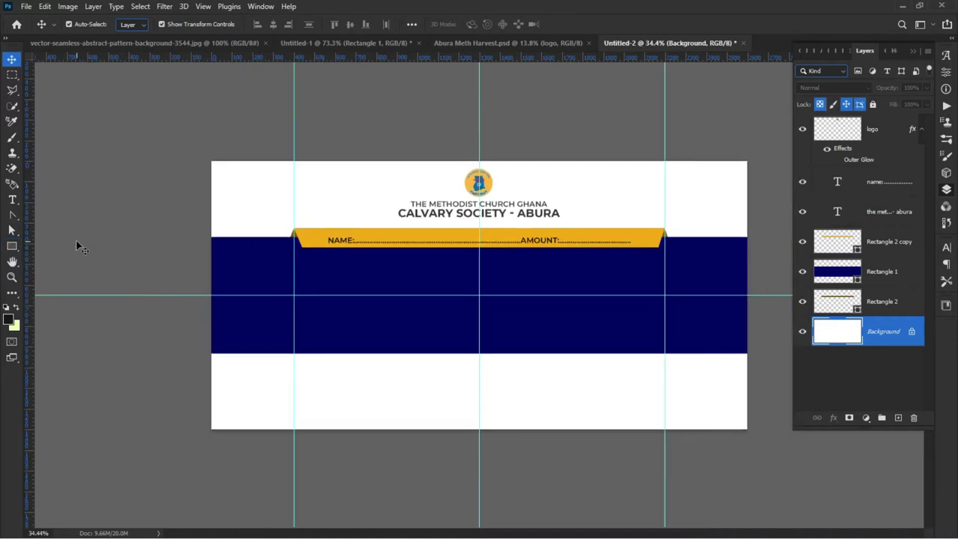
{"action": "left_click", "coordinate": [12, 248]}
{"action": "left_click", "coordinate": [12, 248]}
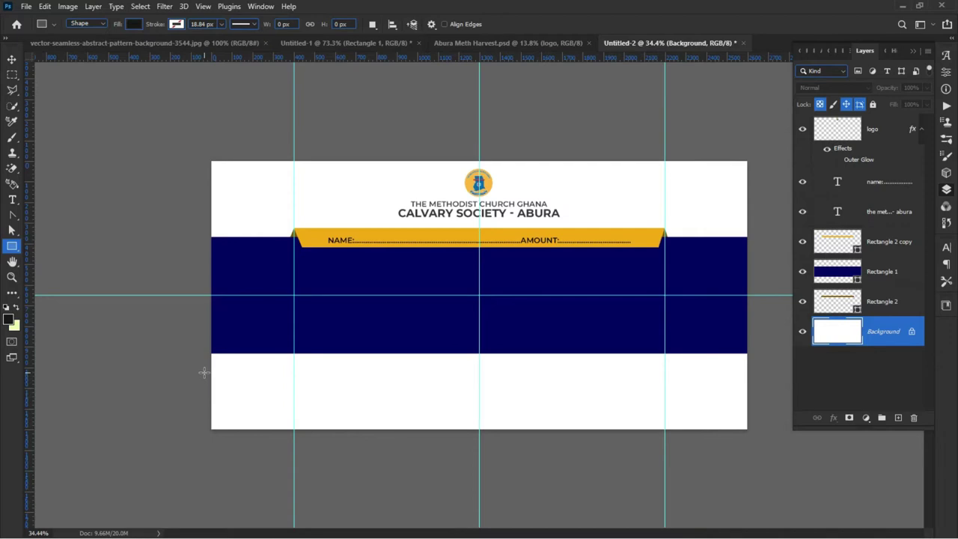
Step: Draw a black rectangle across the banner's bottom-left corner below the navy band and check it with Free Transform
{"action": "left_click_drag", "start_coordinate": [211, 368], "coordinate": [480, 430]}
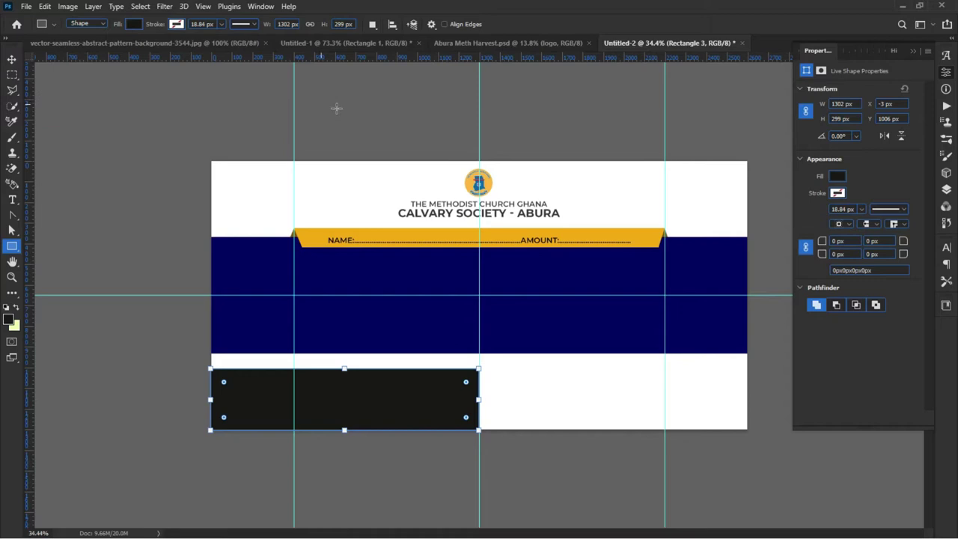
{"action": "left_click", "coordinate": [10, 63]}
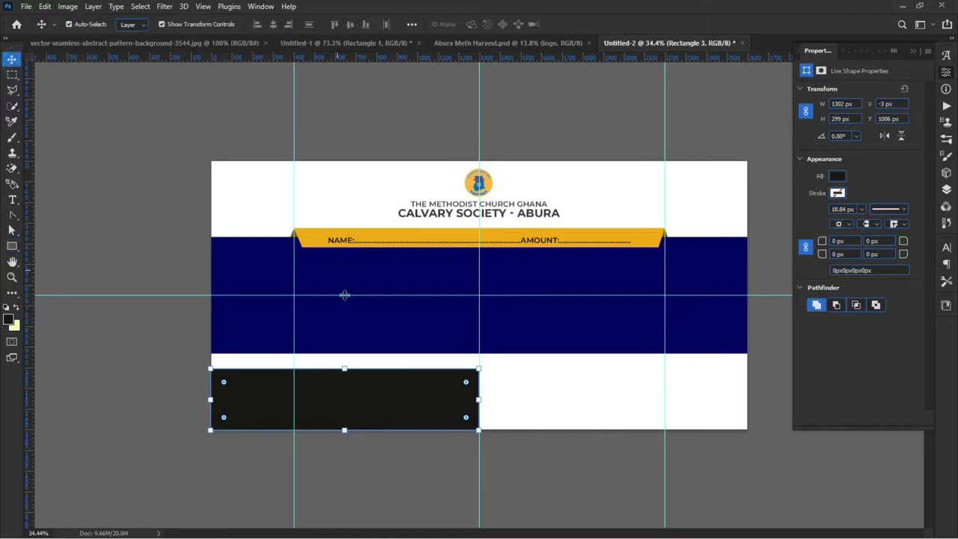
{"action": "left_click", "coordinate": [342, 367]}
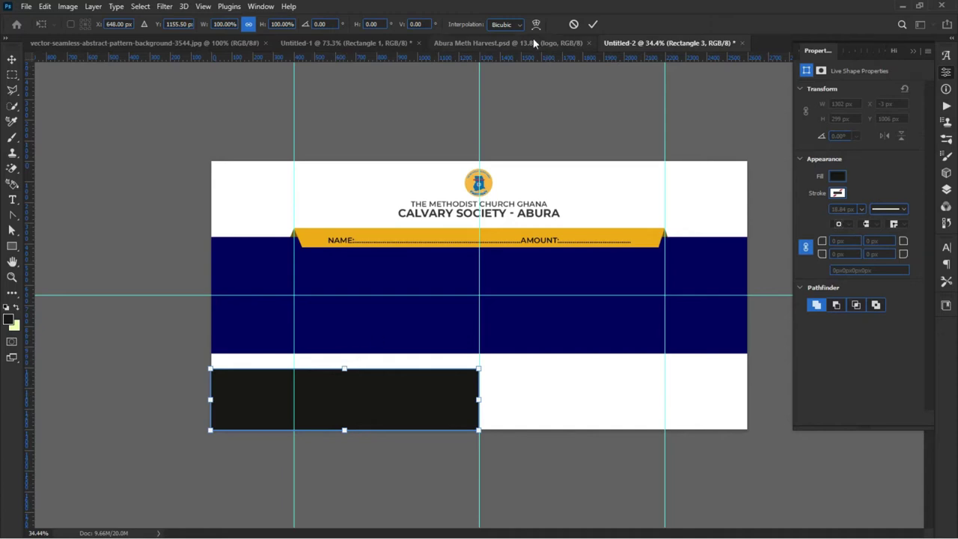
{"action": "left_click", "coordinate": [593, 24]}
Step: Reselect the black rectangle, try a slight shrink, and undo it to keep 1302 × 299 px
{"action": "left_click", "coordinate": [237, 228]}
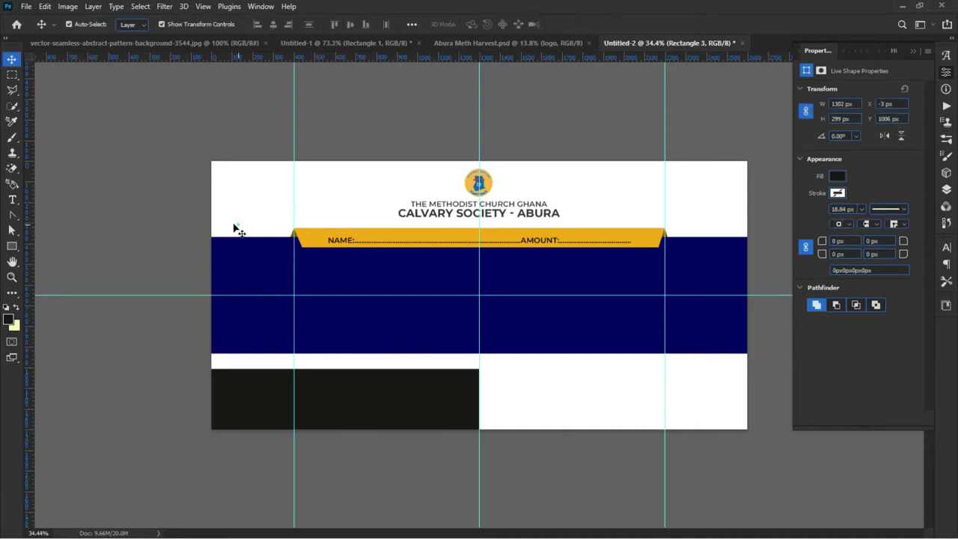
{"action": "left_click", "coordinate": [261, 394]}
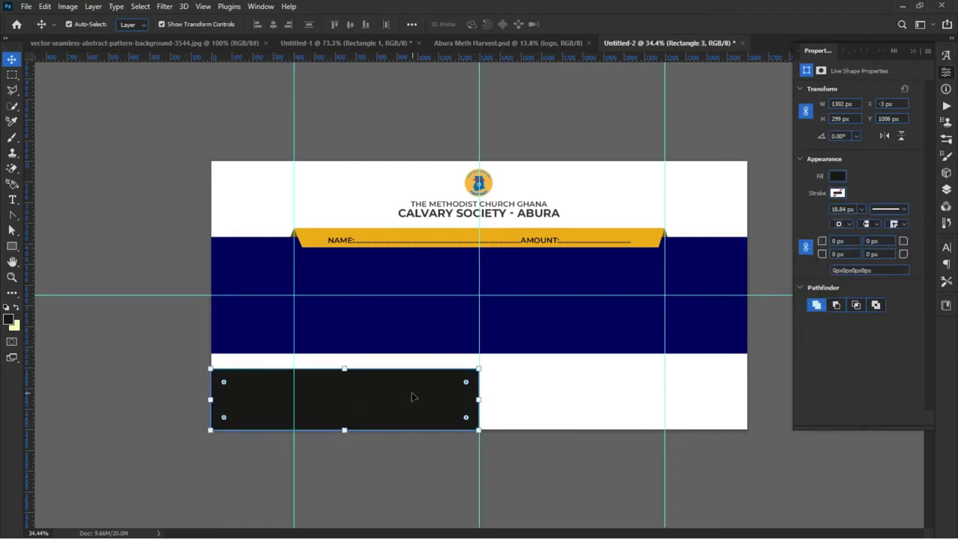
{"action": "left_click_drag", "start_coordinate": [344, 368], "coordinate": [344, 373]}
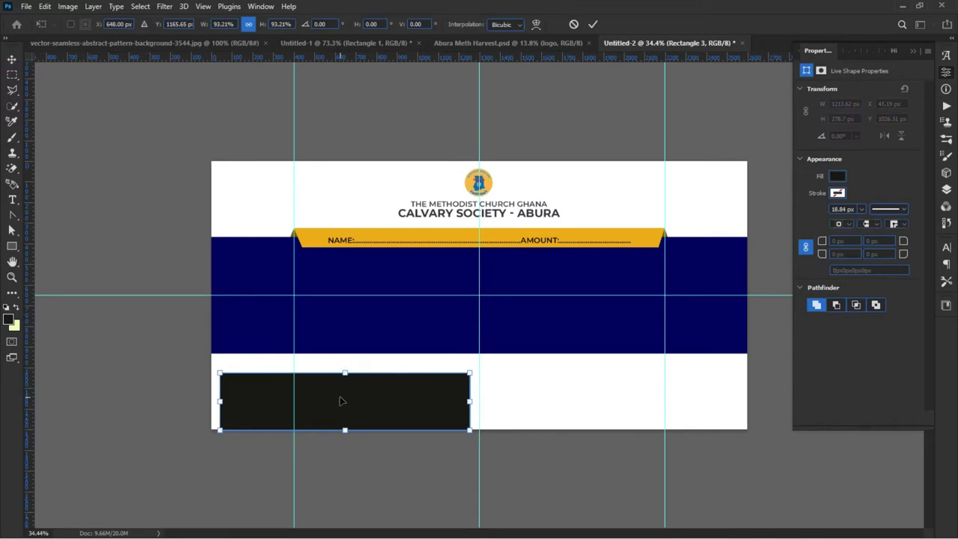
{"action": "key", "text": "ctrl+z"}
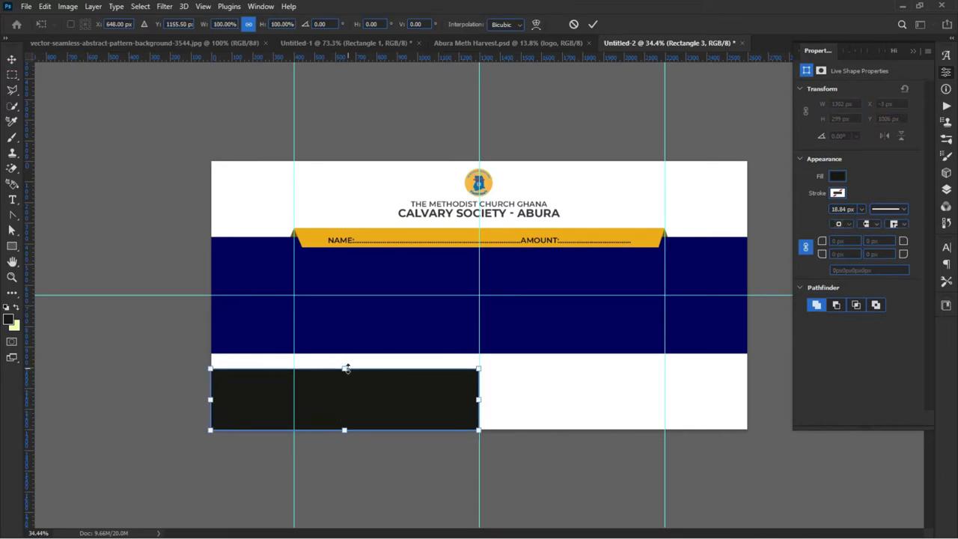
{"action": "left_click", "coordinate": [111, 343]}
{"action": "left_click", "coordinate": [113, 357]}
{"action": "left_click", "coordinate": [276, 410]}
{"action": "left_click", "coordinate": [380, 405]}
{"action": "left_click", "coordinate": [380, 405]}
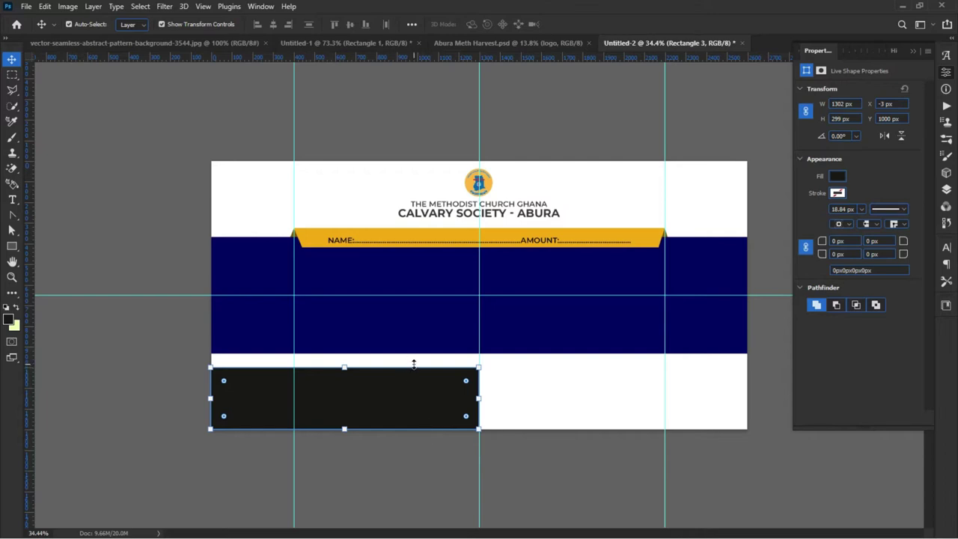
Step: Put the black rectangle into Warp transform mode and nudge the middle vertical guide right
{"action": "key", "text": "ctrl+t"}
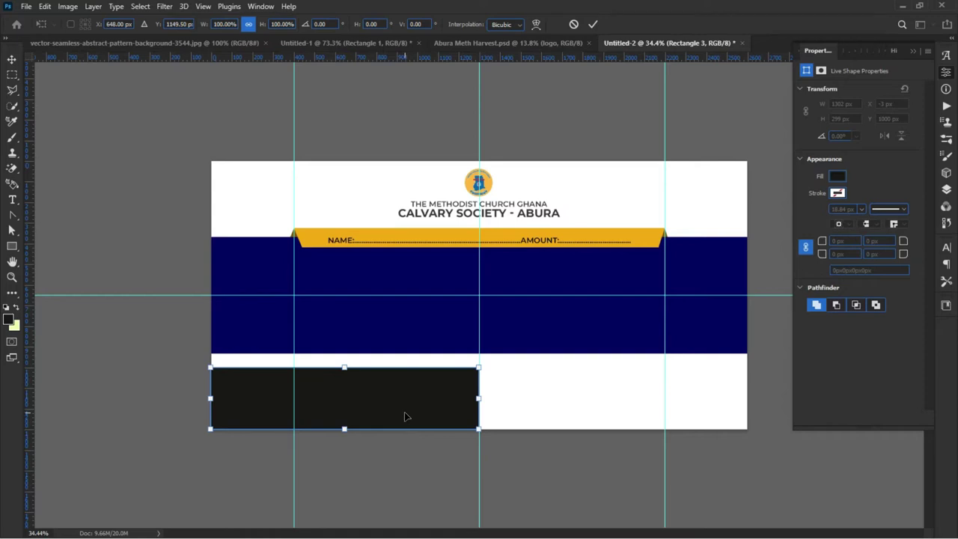
{"action": "left_click", "coordinate": [536, 25]}
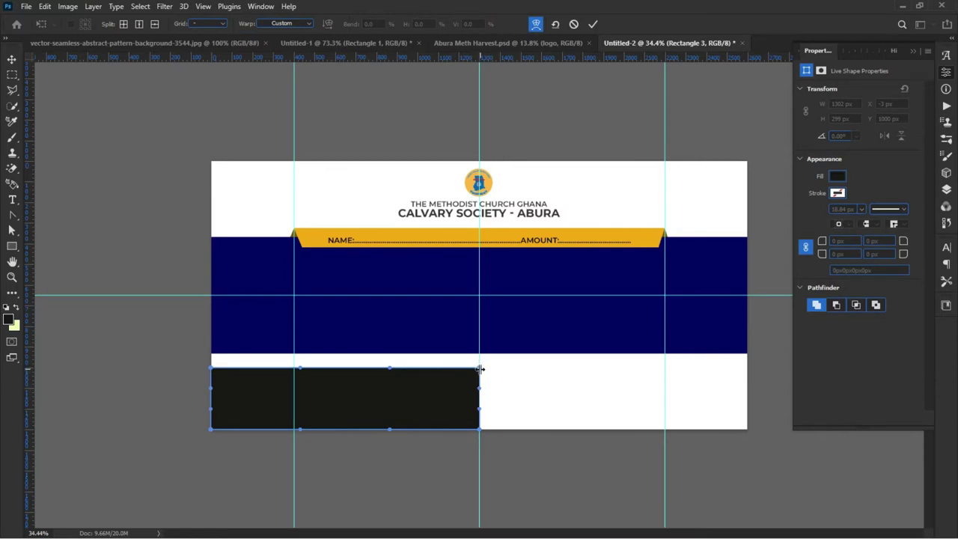
{"action": "scroll", "coordinate": [480, 369], "scroll_direction": "up", "scroll_amount": 6}
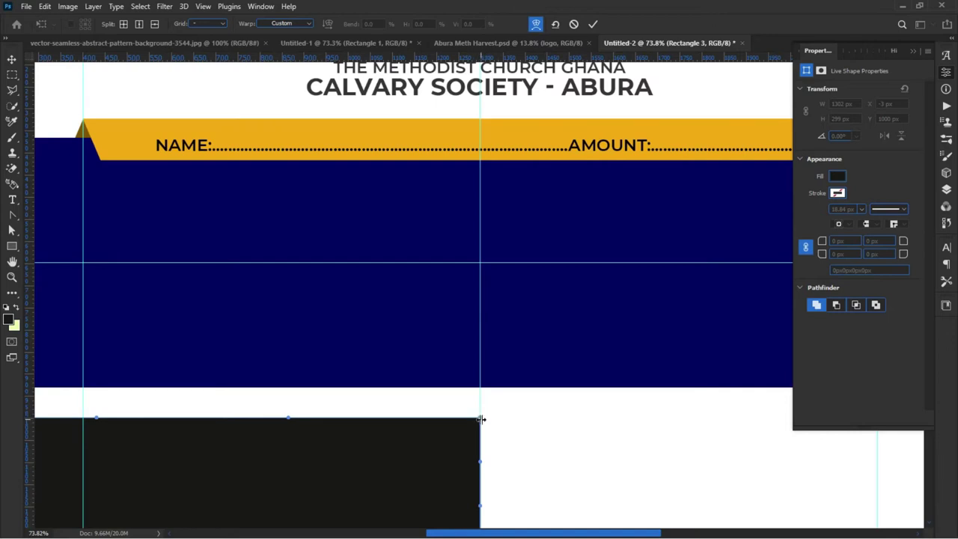
{"action": "scroll", "coordinate": [481, 419], "scroll_direction": "up", "scroll_amount": 3}
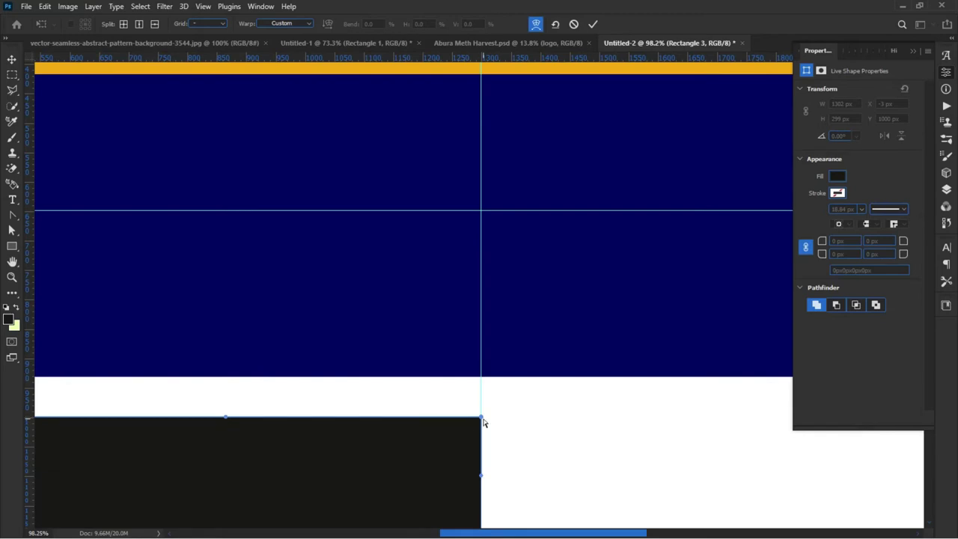
{"action": "scroll", "coordinate": [444, 369], "scroll_direction": "down", "scroll_amount": 4}
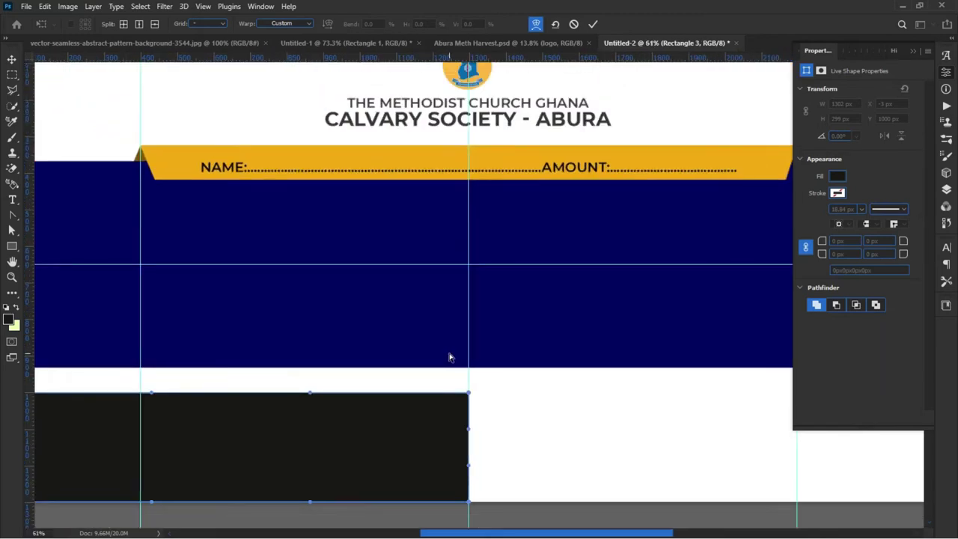
{"action": "scroll", "coordinate": [450, 357], "scroll_direction": "down", "scroll_amount": 1}
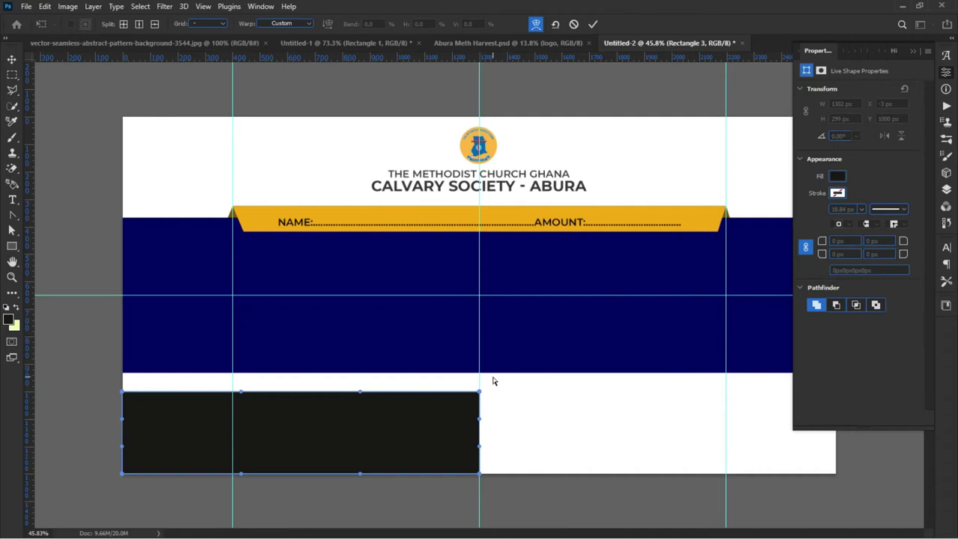
{"action": "left_click_drag", "start_coordinate": [480, 392], "coordinate": [494, 414]}
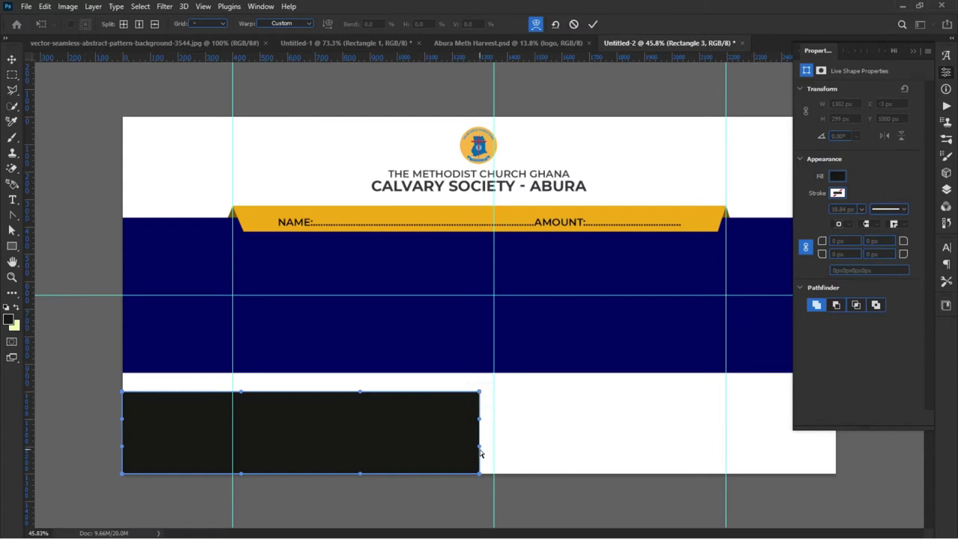
Step: Warp the rectangle into a swoosh falling steeply from top-left to a thin right tail, and commit
{"action": "left_click_drag", "start_coordinate": [479, 475], "coordinate": [482, 476]}
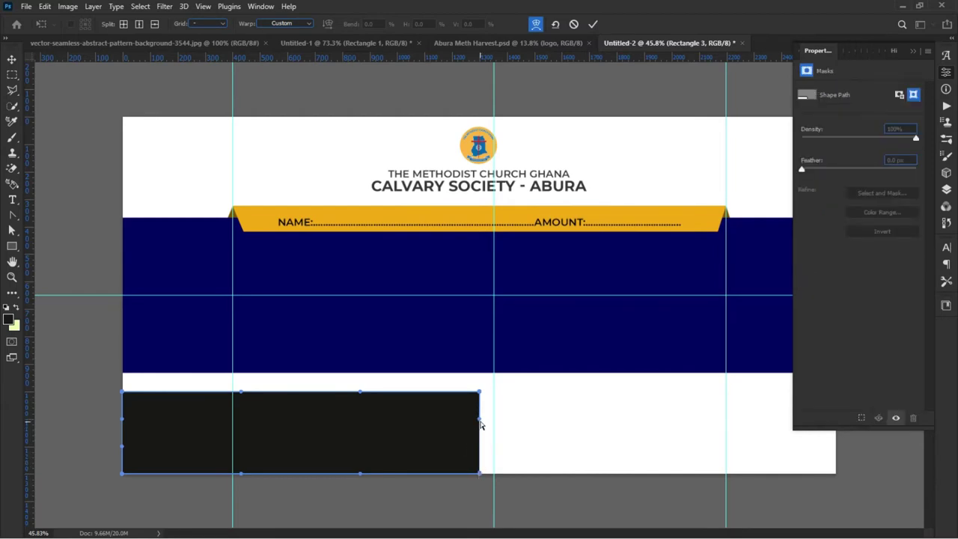
{"action": "left_click_drag", "start_coordinate": [481, 425], "coordinate": [481, 449]}
{"action": "left_click_drag", "start_coordinate": [480, 394], "coordinate": [481, 466]}
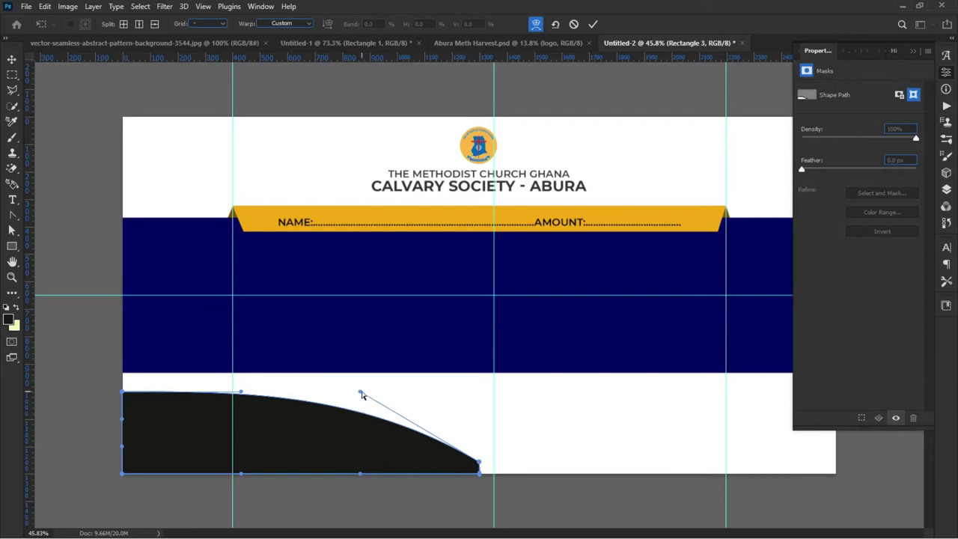
{"action": "left_click_drag", "start_coordinate": [360, 392], "coordinate": [242, 486]}
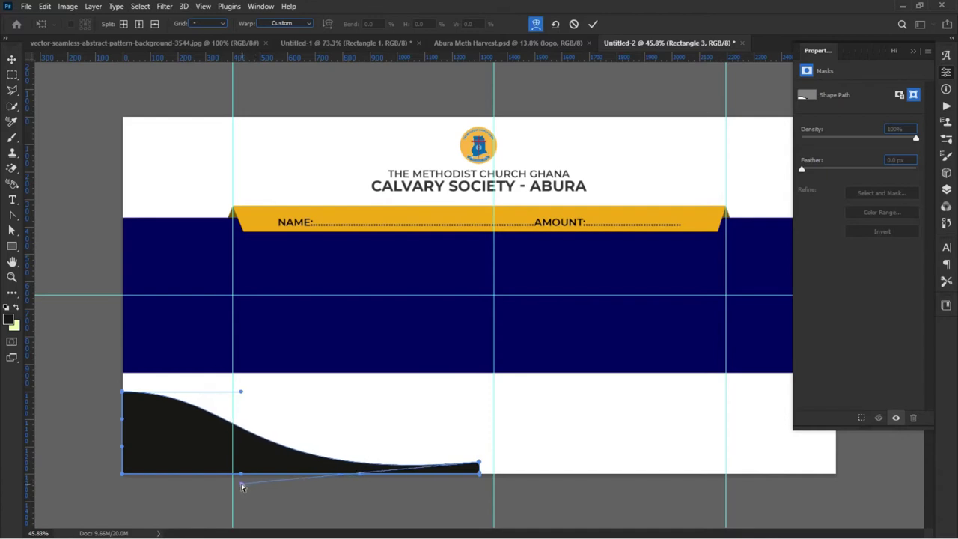
{"action": "left_click_drag", "start_coordinate": [242, 394], "coordinate": [191, 438]}
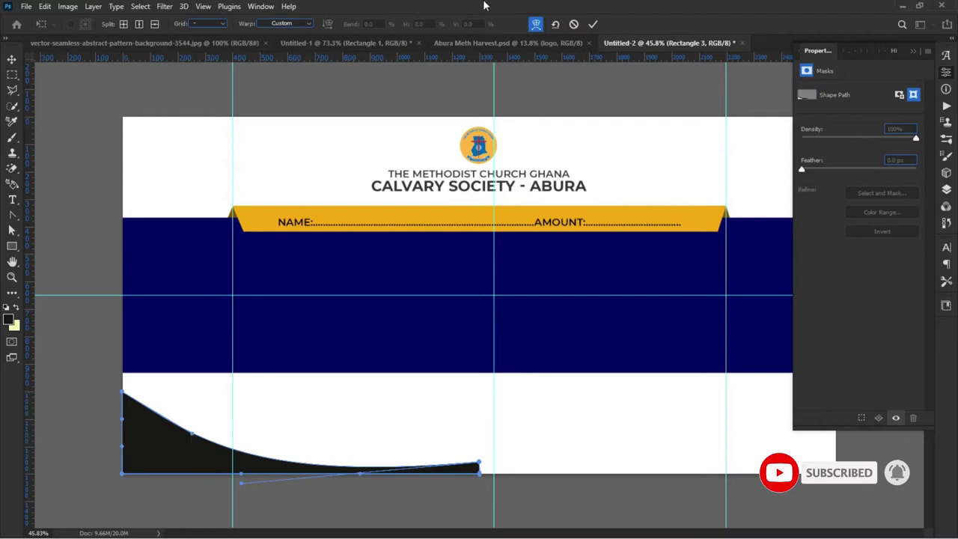
{"action": "left_click", "coordinate": [592, 23]}
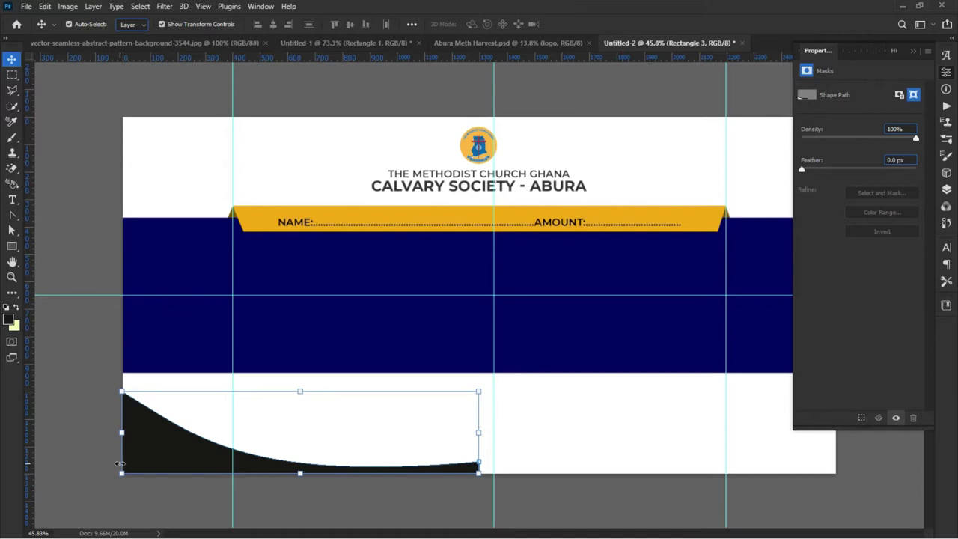
Step: Lower the curved Rectangle 3 layer's opacity to 11% for a faint grey
{"action": "left_click", "coordinate": [64, 368]}
{"action": "scroll", "coordinate": [108, 374], "scroll_direction": "down", "scroll_amount": 1}
{"action": "scroll", "coordinate": [172, 420], "scroll_direction": "down", "scroll_amount": 1}
{"action": "left_click", "coordinate": [218, 418]}
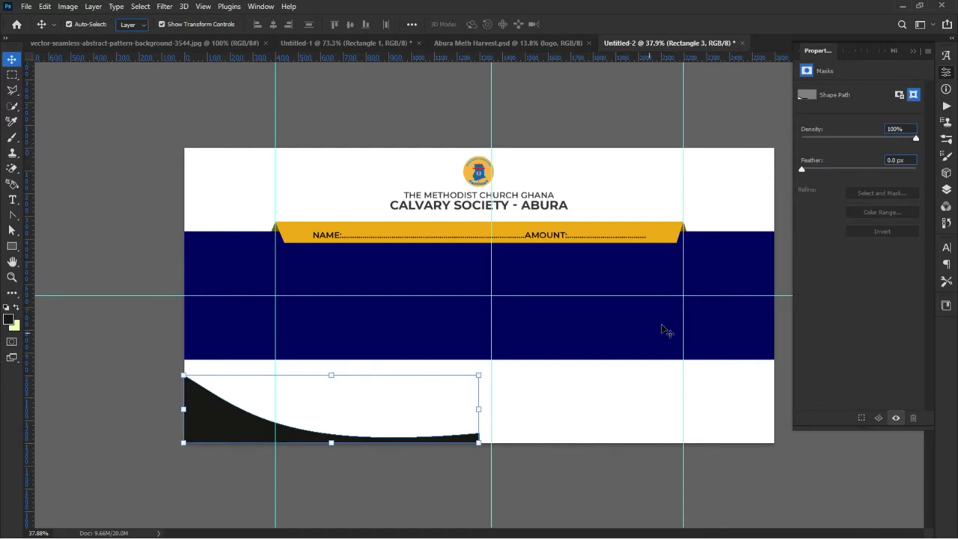
{"action": "left_click", "coordinate": [946, 190]}
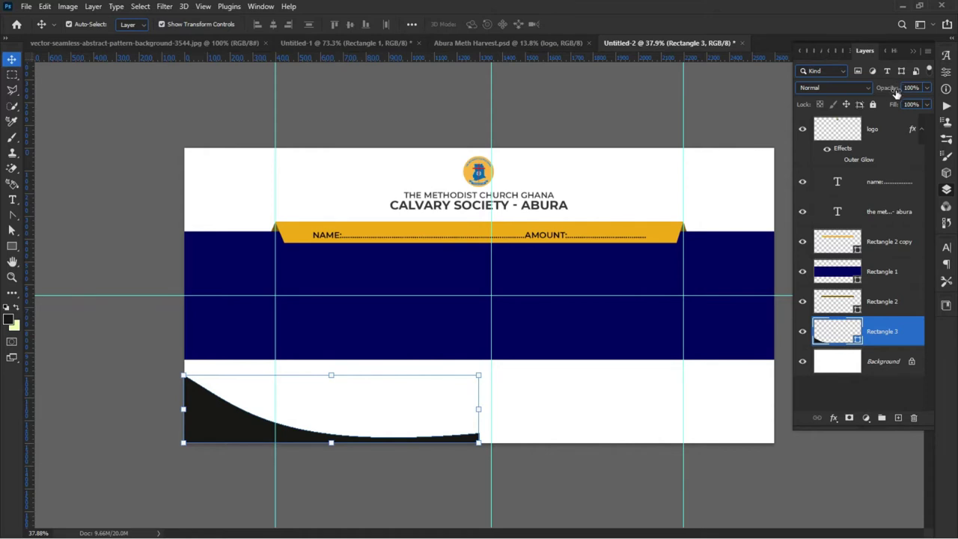
{"action": "left_click_drag", "start_coordinate": [889, 90], "coordinate": [835, 93]}
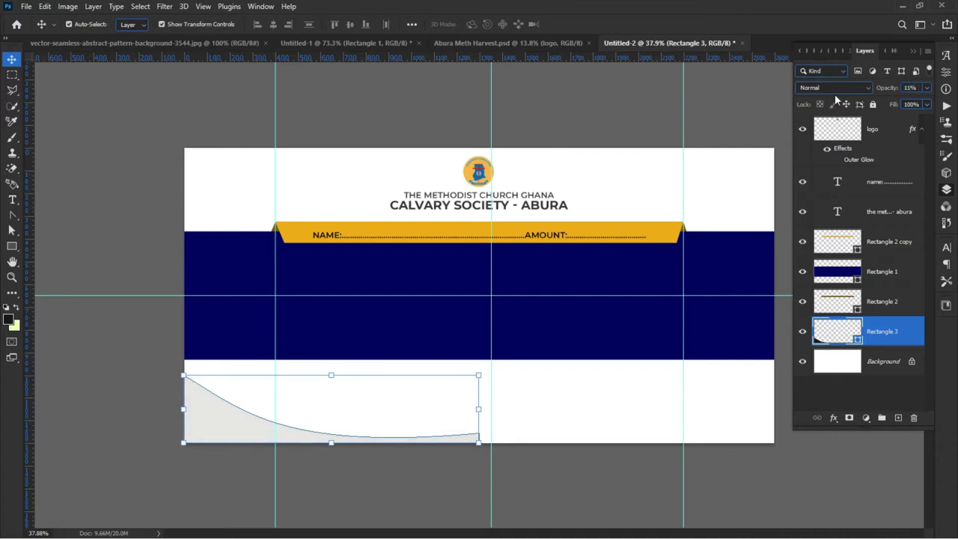
Step: Duplicate the faint curved shape with Ctrl+J
{"action": "left_click", "coordinate": [110, 435]}
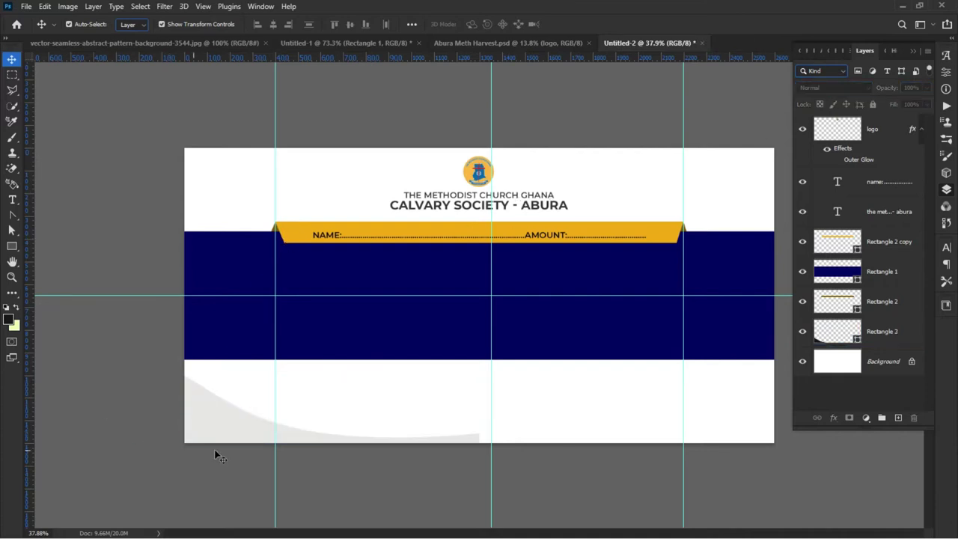
{"action": "left_click", "coordinate": [205, 426]}
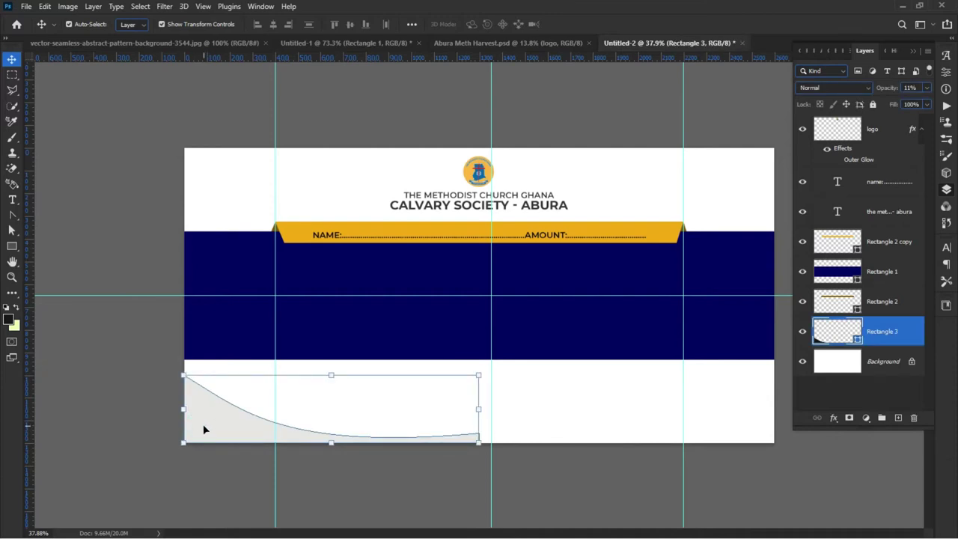
{"action": "key", "text": "ctrl+j"}
Step: Place overlapping copies of the faint curve rightward until they span the full bottom strip
{"action": "left_click_drag", "start_coordinate": [209, 415], "coordinate": [503, 415]}
{"action": "left_click", "coordinate": [353, 492]}
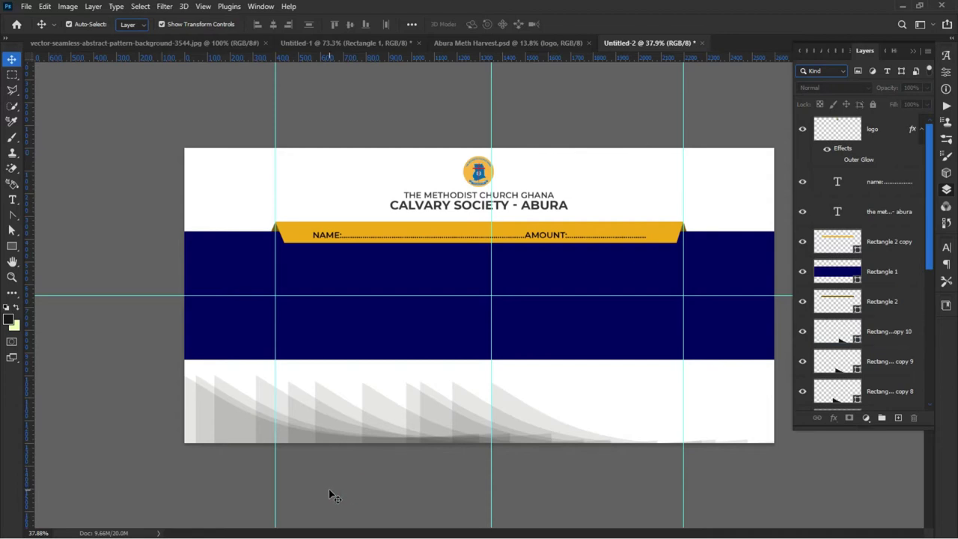
{"action": "left_click", "coordinate": [520, 416]}
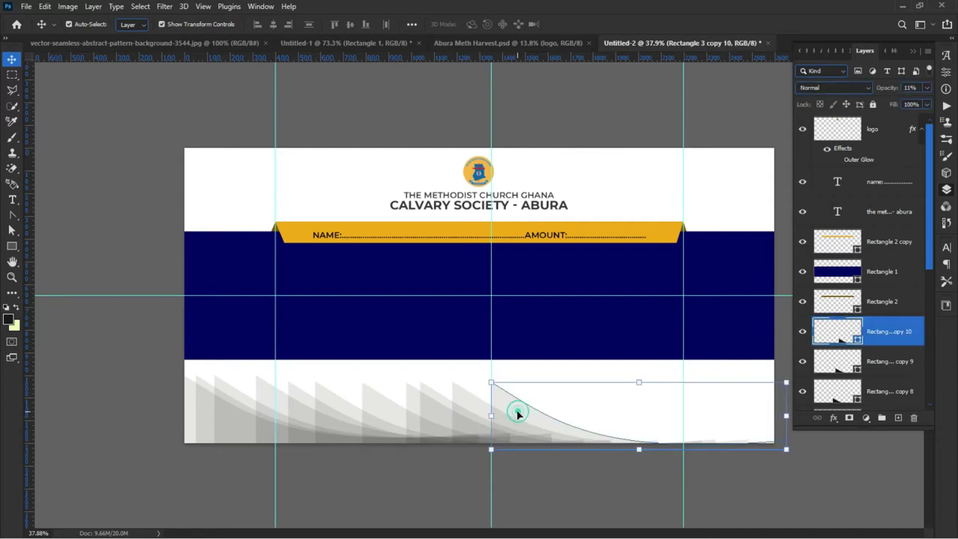
{"action": "left_click_drag", "start_coordinate": [516, 410], "coordinate": [766, 410]}
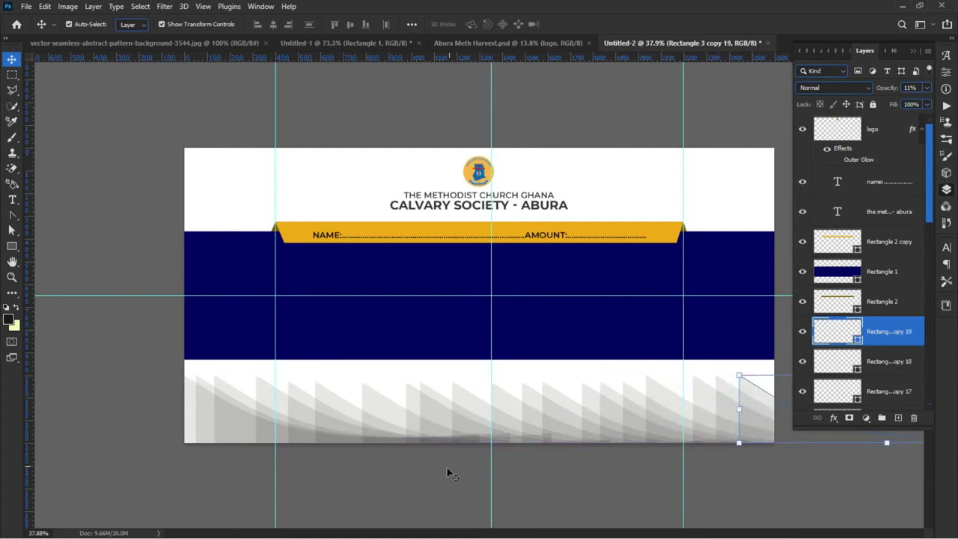
{"action": "left_click", "coordinate": [394, 486]}
{"action": "key", "text": "ctrl+minus"}
{"action": "key", "text": "ctrl+minus"}
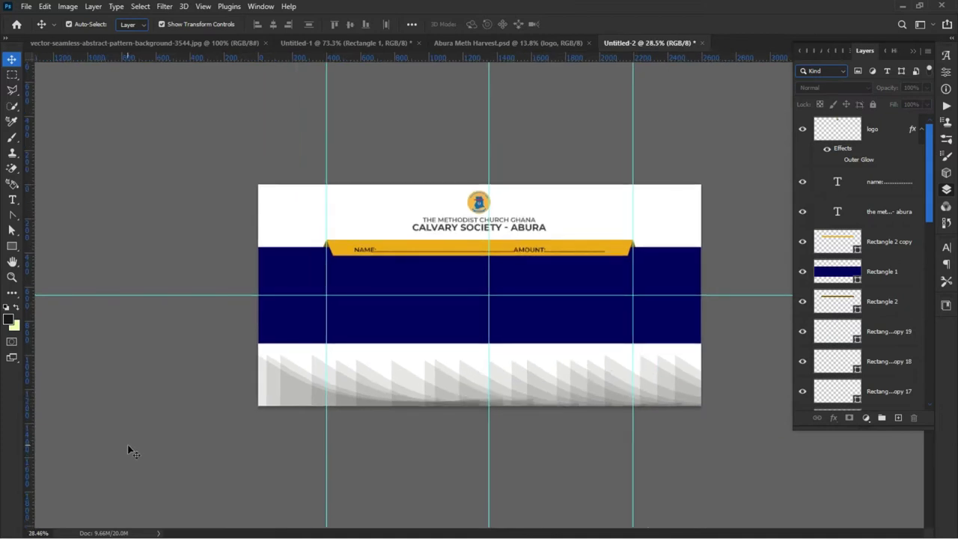
{"action": "key", "text": "ctrl+minus"}
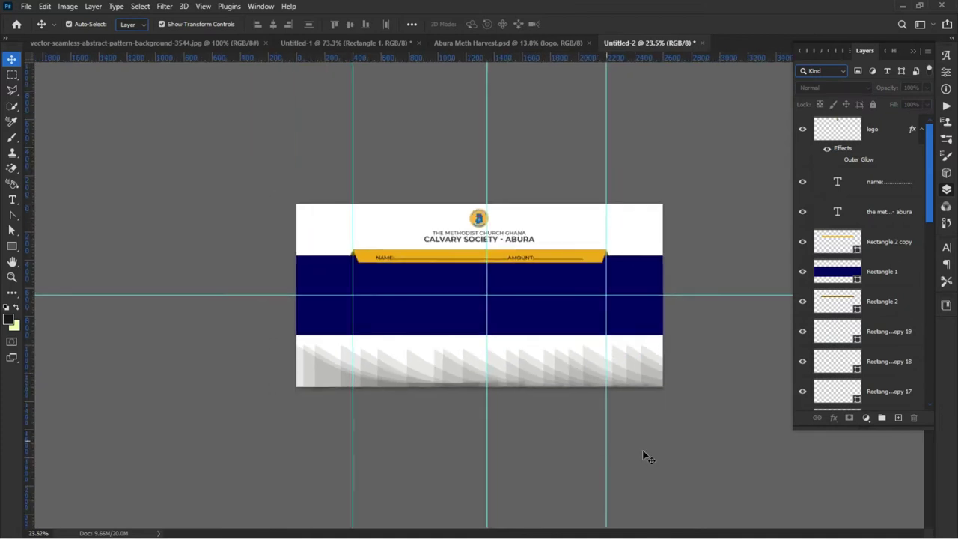
Step: Select all the curve copies and align them with the envelope's left edge
{"action": "left_click_drag", "start_coordinate": [724, 449], "coordinate": [232, 375]}
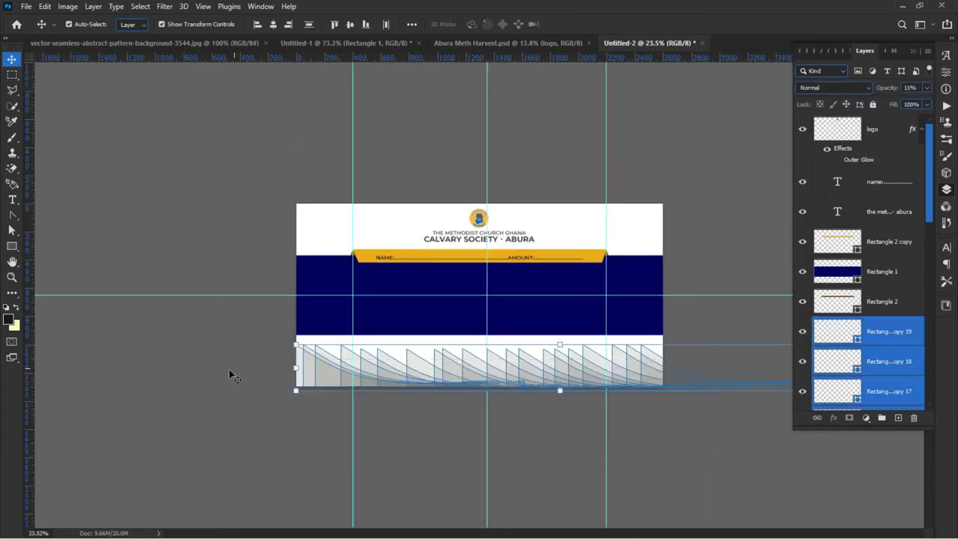
{"action": "left_click_drag", "start_coordinate": [337, 361], "coordinate": [316, 366]}
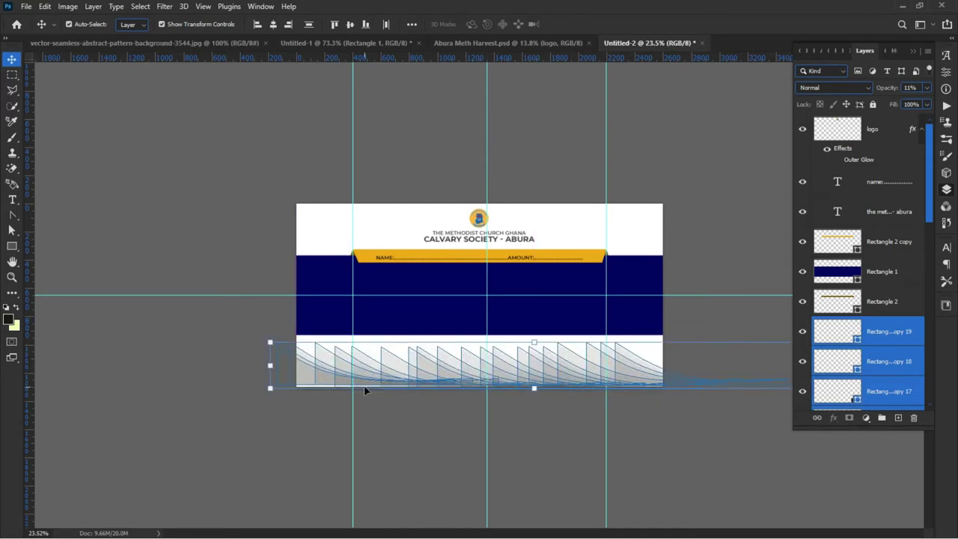
{"action": "key", "text": "ctrl+z"}
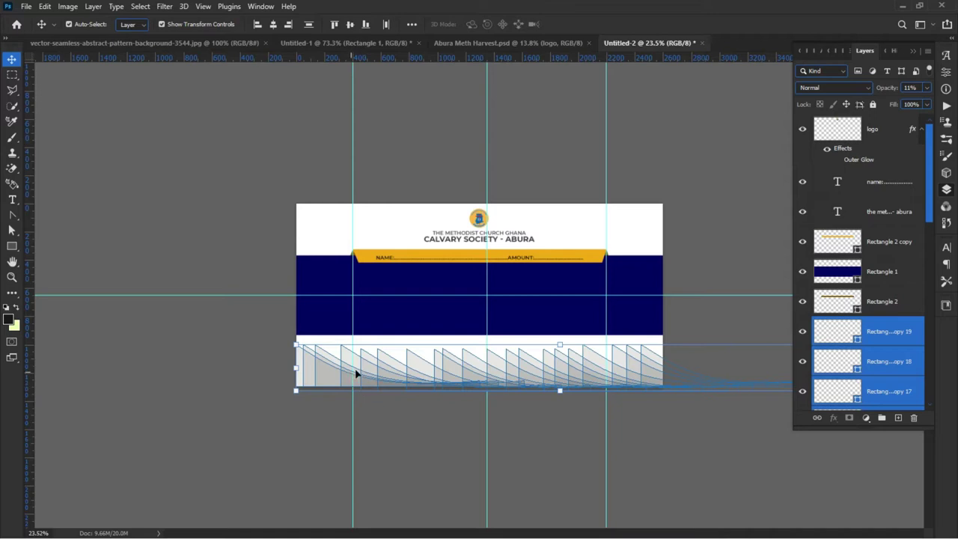
{"action": "scroll", "coordinate": [863, 364], "scroll_direction": "down", "scroll_amount": 3}
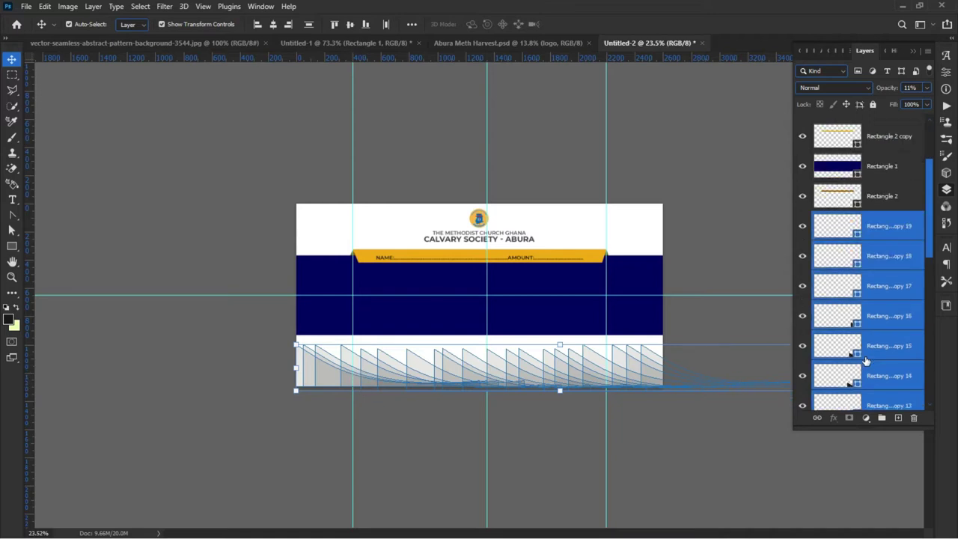
{"action": "left_click_drag", "start_coordinate": [863, 363], "coordinate": [857, 348]}
Step: Group the curve copies with Ctrl+G and merge the group into one layer
{"action": "key", "text": "ctrl+g"}
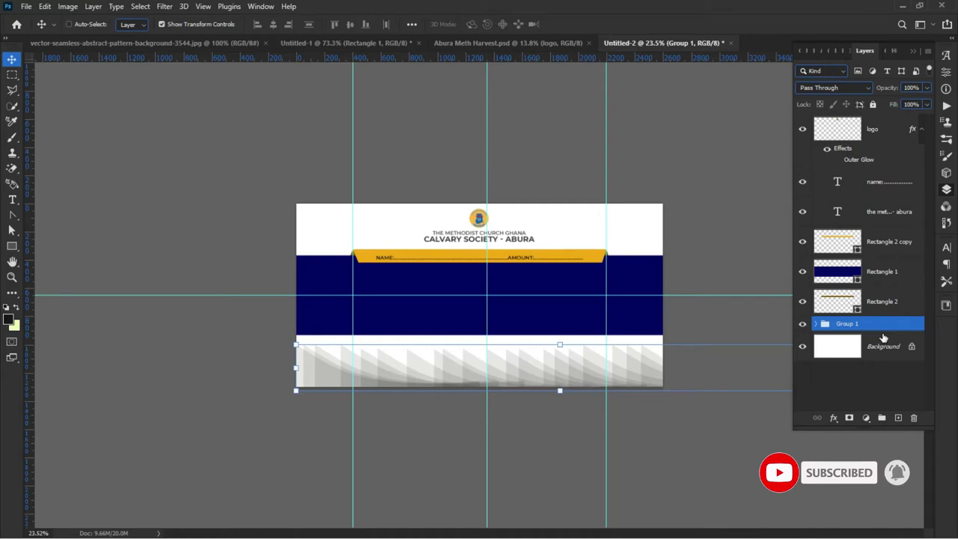
{"action": "key", "text": "ctrl+e"}
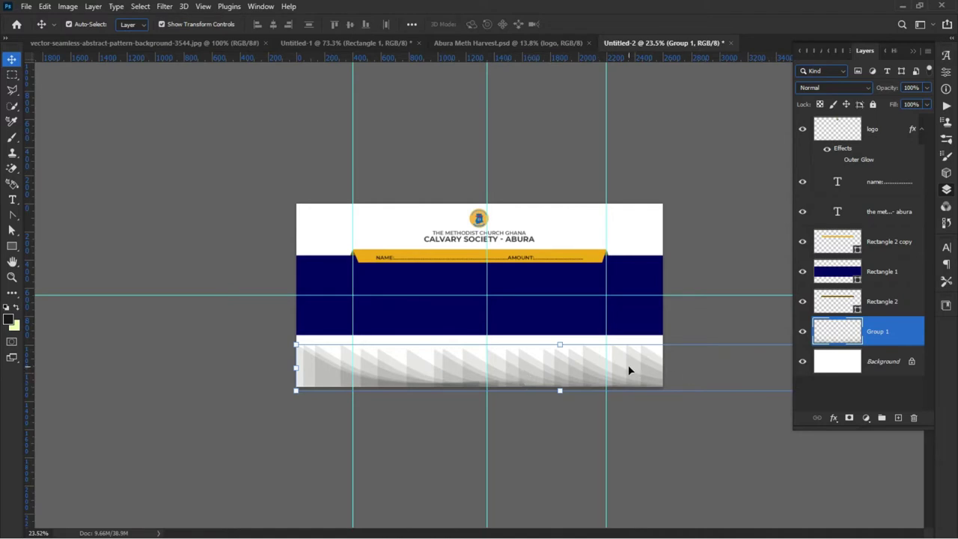
{"action": "scroll", "coordinate": [629, 364], "scroll_direction": "up", "scroll_amount": 1}
{"action": "scroll", "coordinate": [591, 389], "scroll_direction": "up", "scroll_amount": 1}
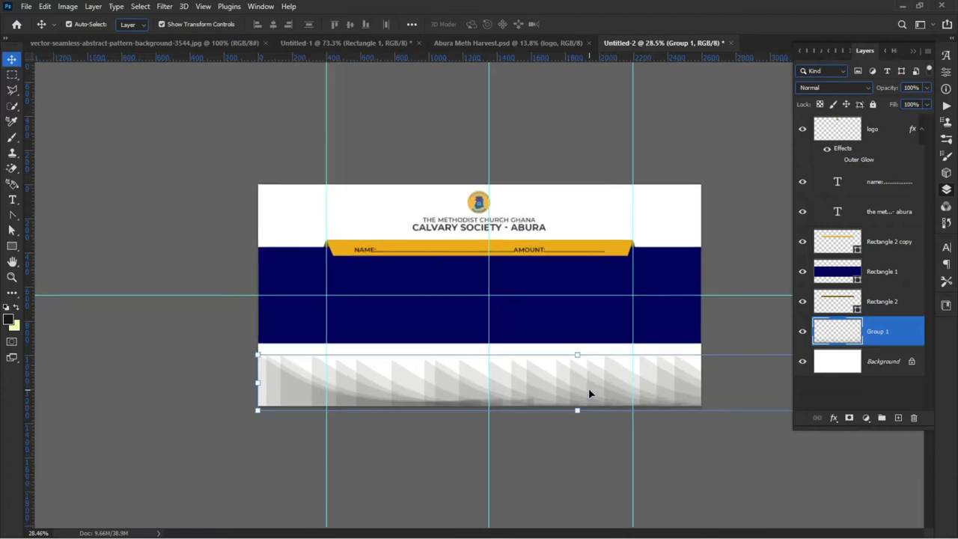
Step: Marquee-select a wide strip across the lower envelope and rename Group 1 to 'checkcheck'
{"action": "left_click", "coordinate": [15, 76]}
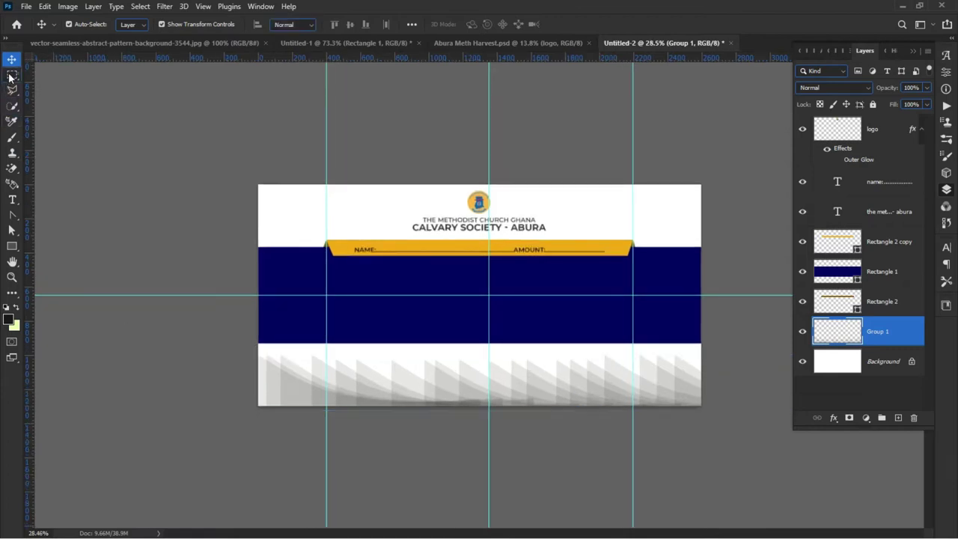
{"action": "left_click", "coordinate": [78, 75]}
{"action": "left_click_drag", "start_coordinate": [224, 327], "coordinate": [712, 452]}
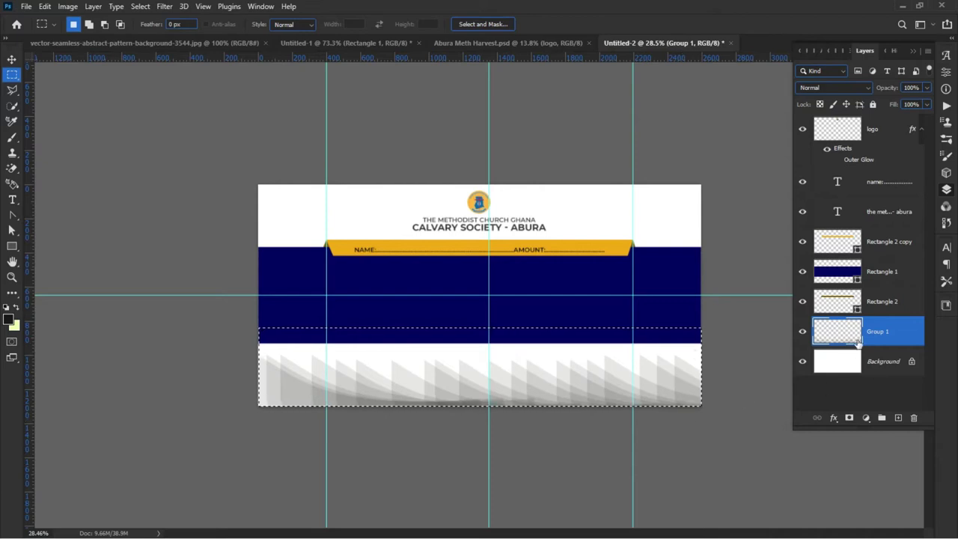
{"action": "double_click", "coordinate": [878, 332]}
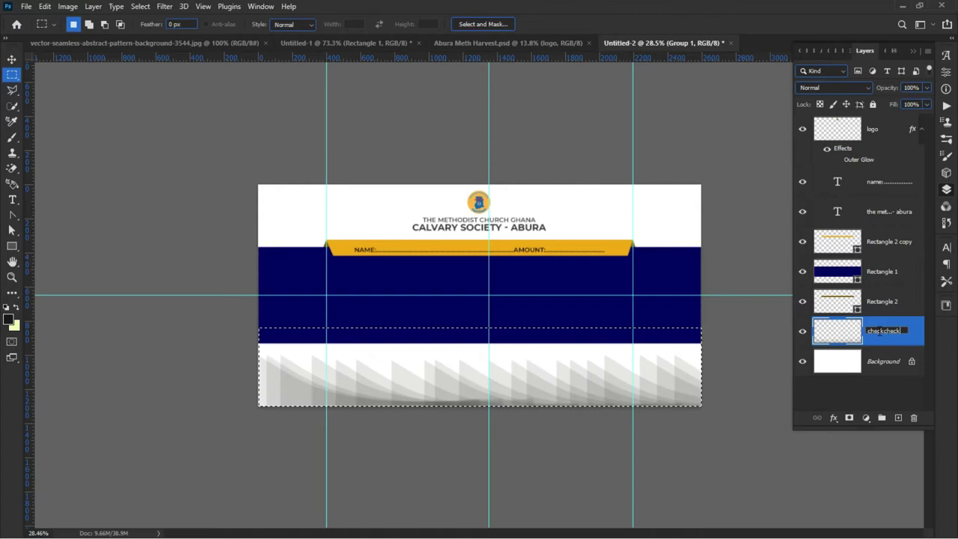
{"action": "key", "text": "Return"}
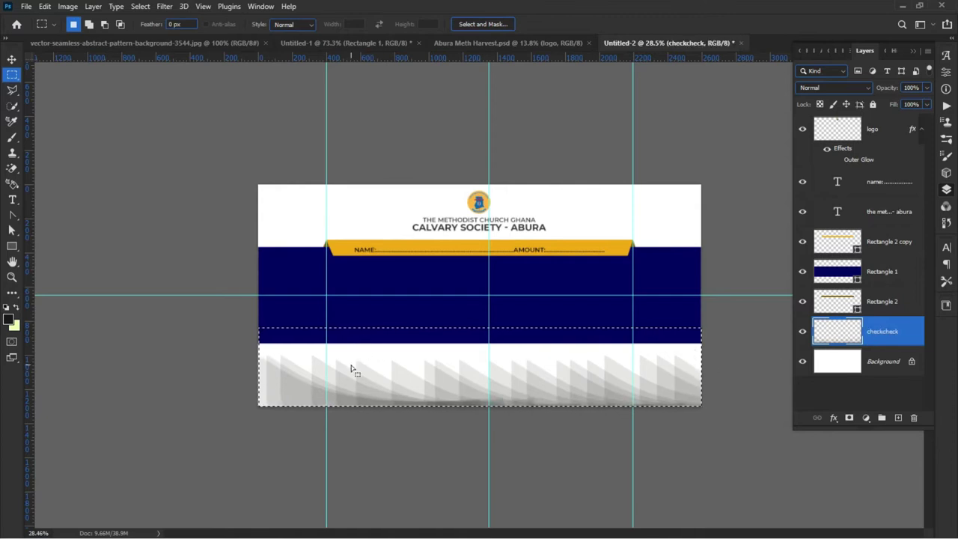
Step: Copy the selected strip onto a new Layer 1 via Layer Via Copy and hide it
{"action": "right_click", "coordinate": [377, 372]}
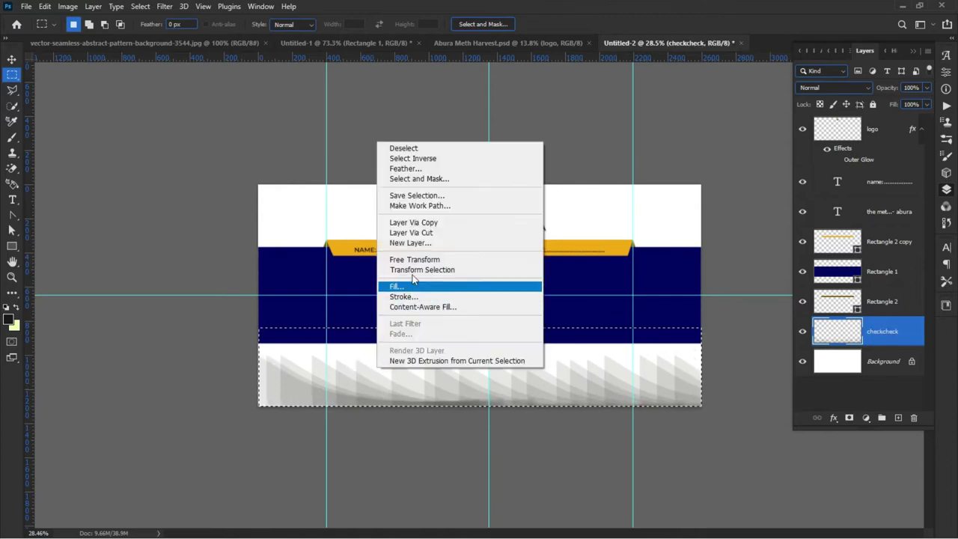
{"action": "left_click", "coordinate": [416, 222]}
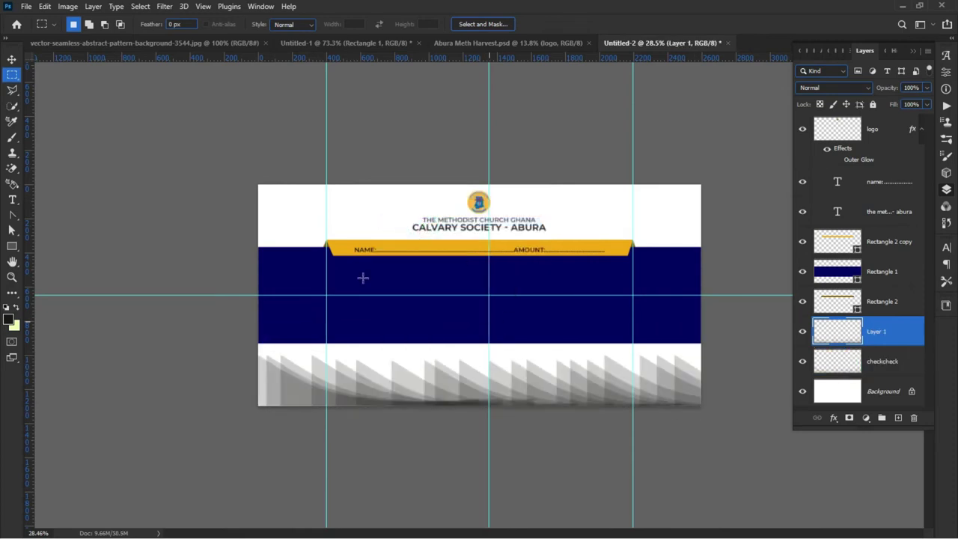
{"action": "left_click", "coordinate": [12, 60]}
{"action": "left_click", "coordinate": [803, 331]}
Step: Shift the checkcheck strip sideways, then delete the checkcheck layer
{"action": "left_click", "coordinate": [831, 365]}
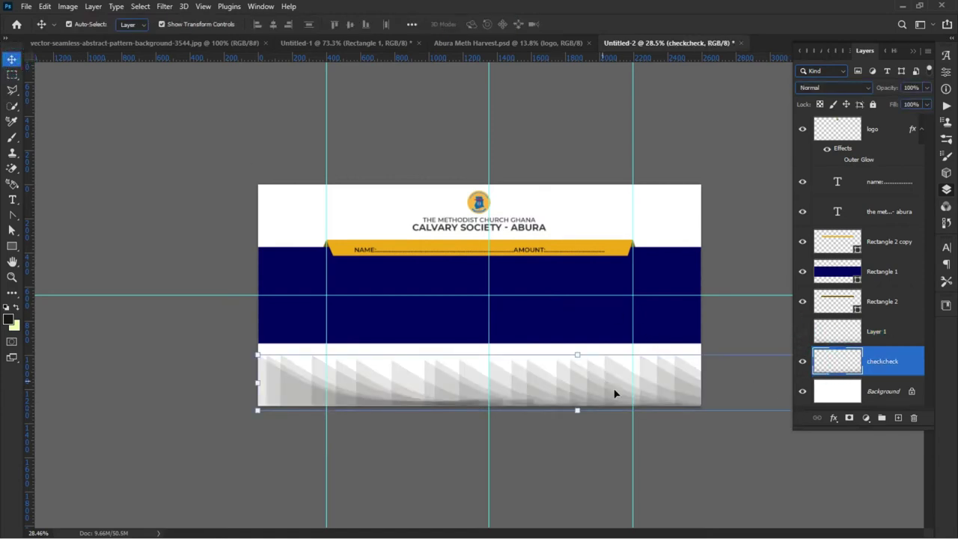
{"action": "scroll", "coordinate": [412, 443], "scroll_direction": "down", "scroll_amount": 3}
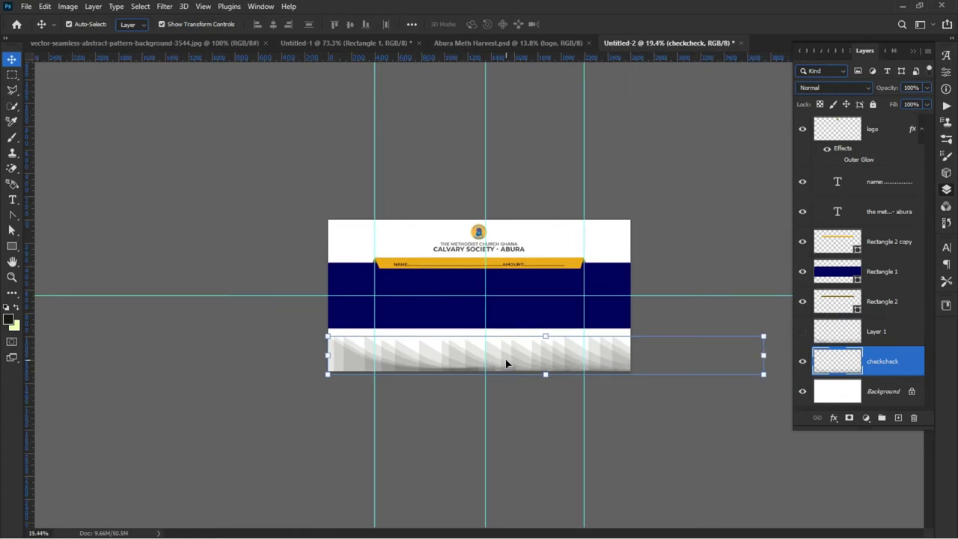
{"action": "left_click_drag", "start_coordinate": [474, 363], "coordinate": [504, 364]}
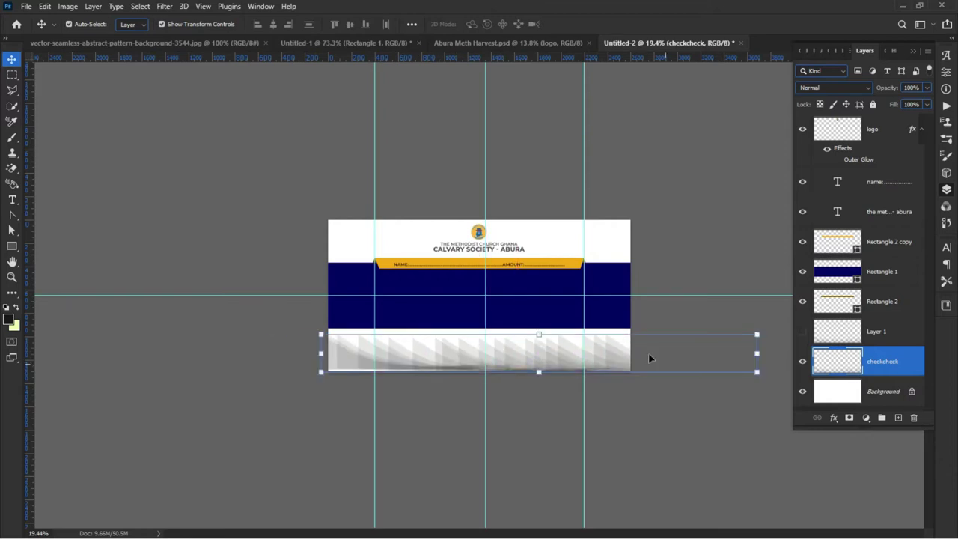
{"action": "left_click", "coordinate": [305, 362]}
{"action": "mouse_move", "coordinate": [464, 357]}
{"action": "left_mouse_down"}
{"action": "mouse_move", "coordinate": [490, 349]}
{"action": "mouse_move", "coordinate": [464, 357]}
{"action": "left_mouse_up"}
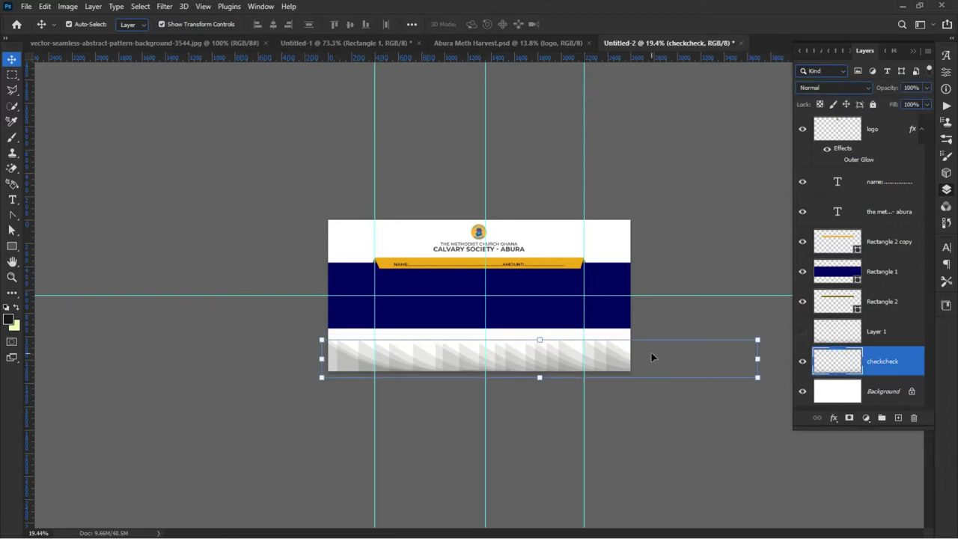
{"action": "scroll", "coordinate": [592, 355], "scroll_direction": "up", "scroll_amount": 2}
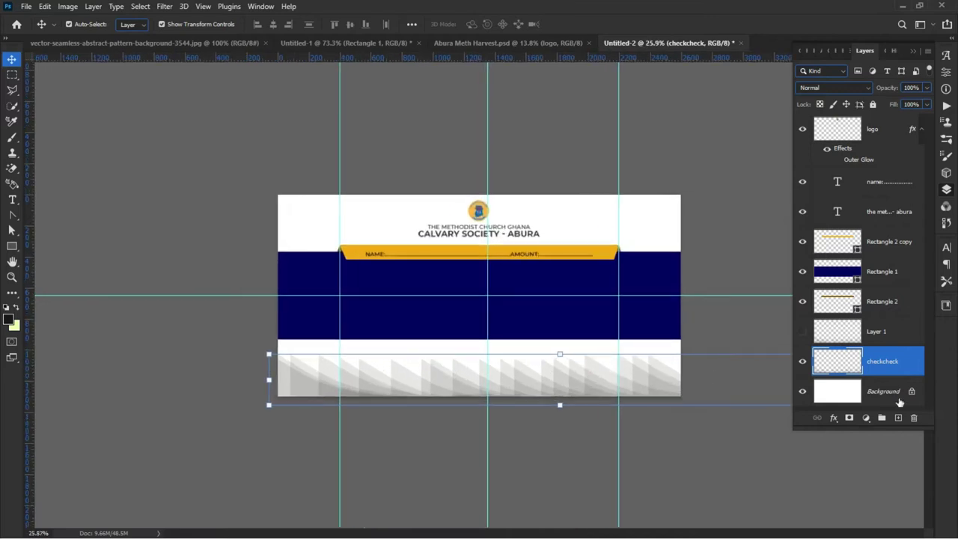
{"action": "key", "text": "Delete"}
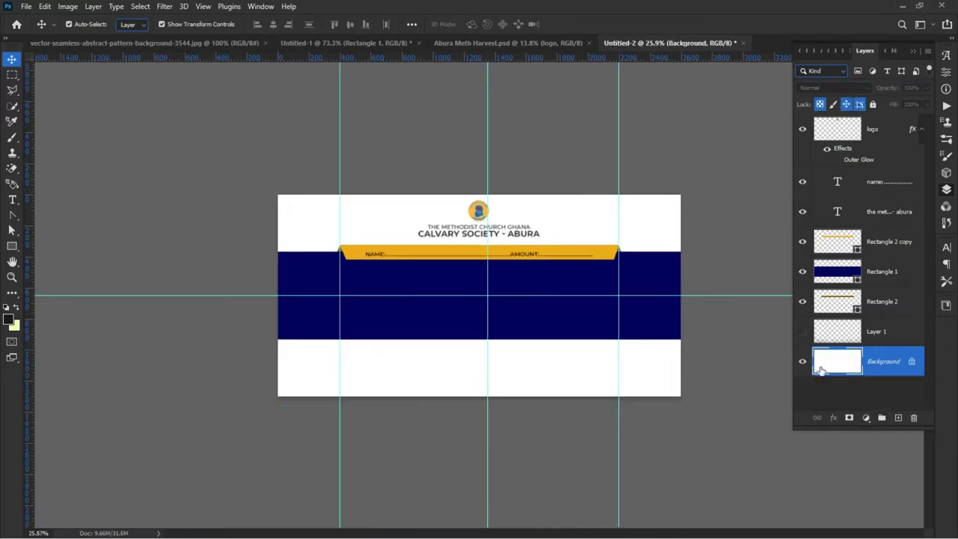
Step: Show Layer 1 again and fade its opacity to 42%
{"action": "left_click", "coordinate": [800, 331]}
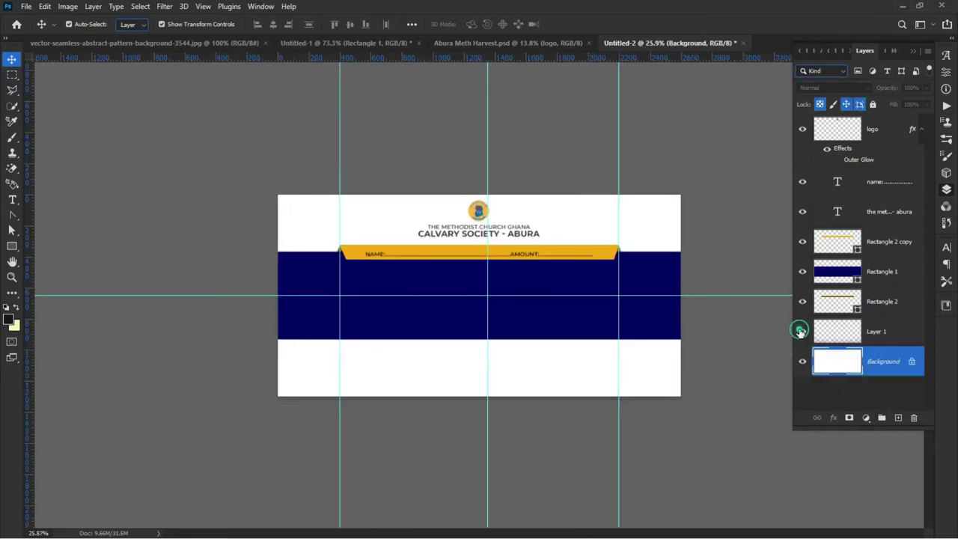
{"action": "left_click", "coordinate": [584, 381]}
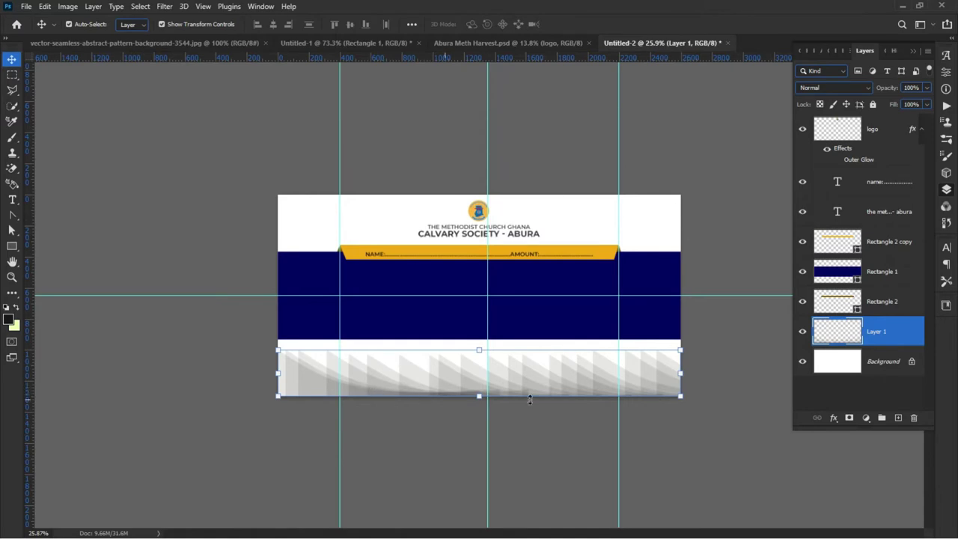
{"action": "scroll", "coordinate": [600, 384], "scroll_direction": "up", "scroll_amount": 3}
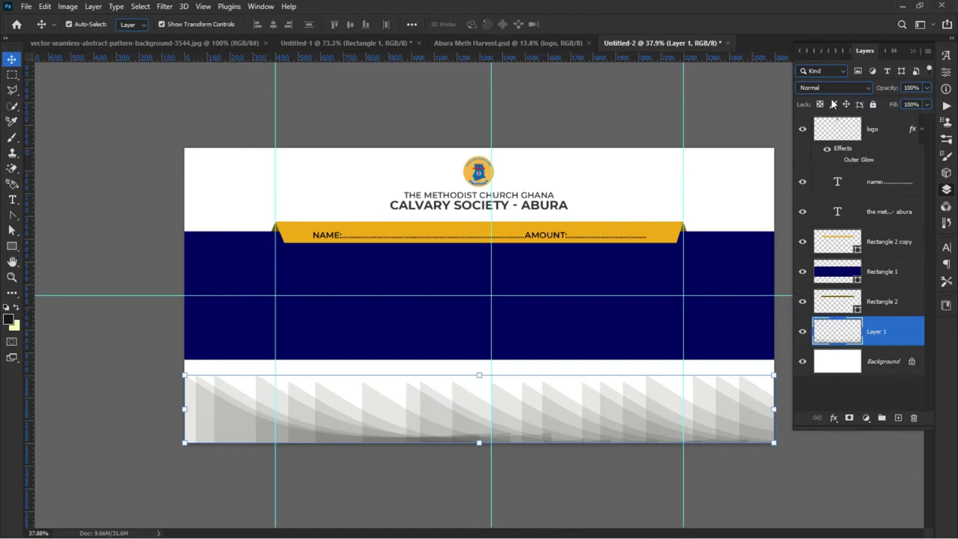
{"action": "left_click_drag", "start_coordinate": [886, 90], "coordinate": [855, 106]}
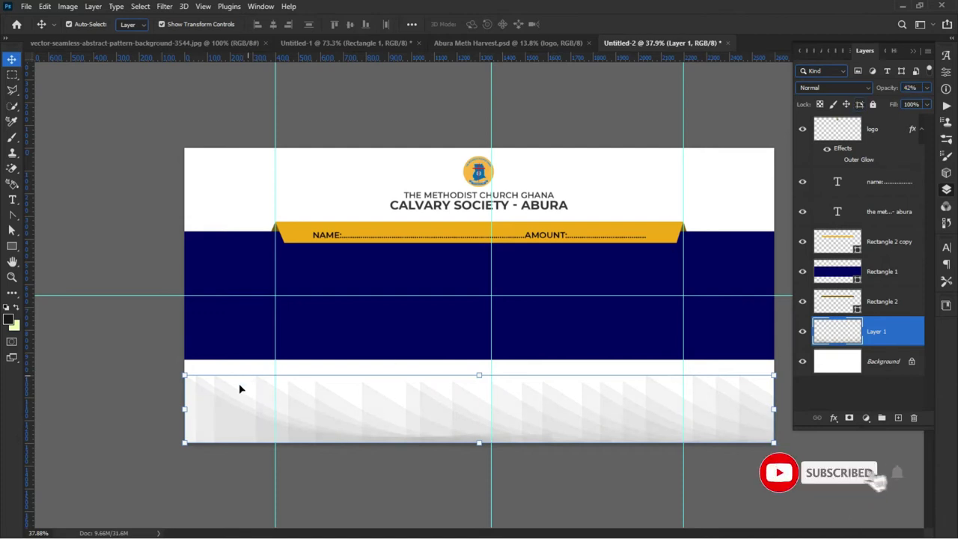
{"action": "left_click", "coordinate": [278, 459]}
Step: Lock Layer 1 completely, then select the three rectangle layers
{"action": "key", "text": "ctrl+0"}
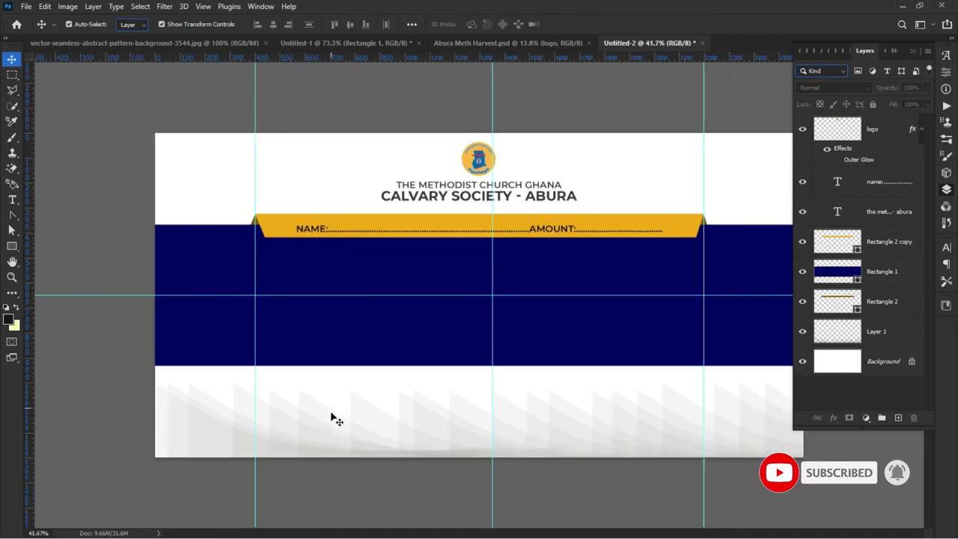
{"action": "scroll", "coordinate": [335, 419], "scroll_direction": "down", "scroll_amount": 1}
{"action": "left_click", "coordinate": [880, 335]}
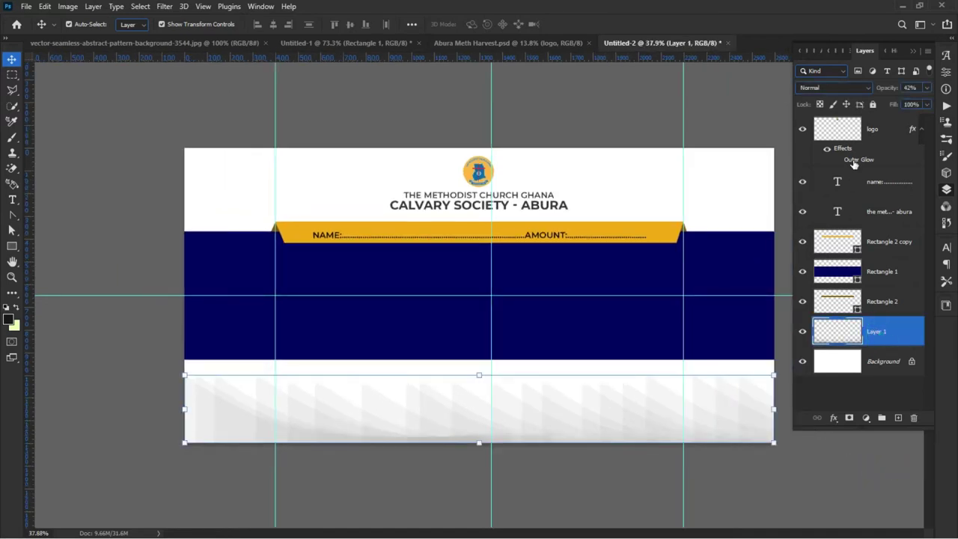
{"action": "left_click", "coordinate": [873, 105]}
{"action": "left_click", "coordinate": [605, 209]}
{"action": "left_click_drag", "start_coordinate": [677, 210], "coordinate": [690, 246]}
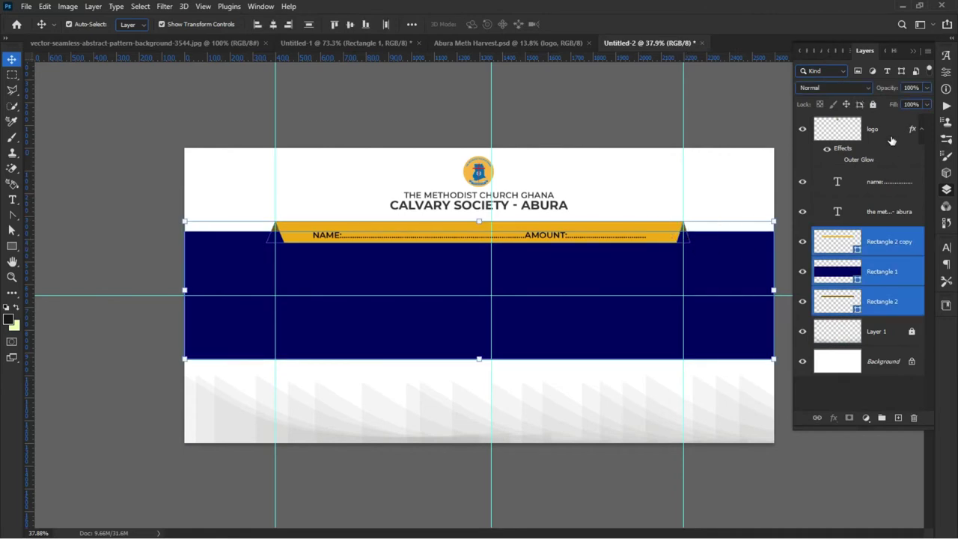
Step: Lock the navy band and gold rectangle layers together
{"action": "left_click", "coordinate": [126, 228]}
{"action": "left_click_drag", "start_coordinate": [151, 218], "coordinate": [298, 261]}
{"action": "left_click", "coordinate": [873, 105]}
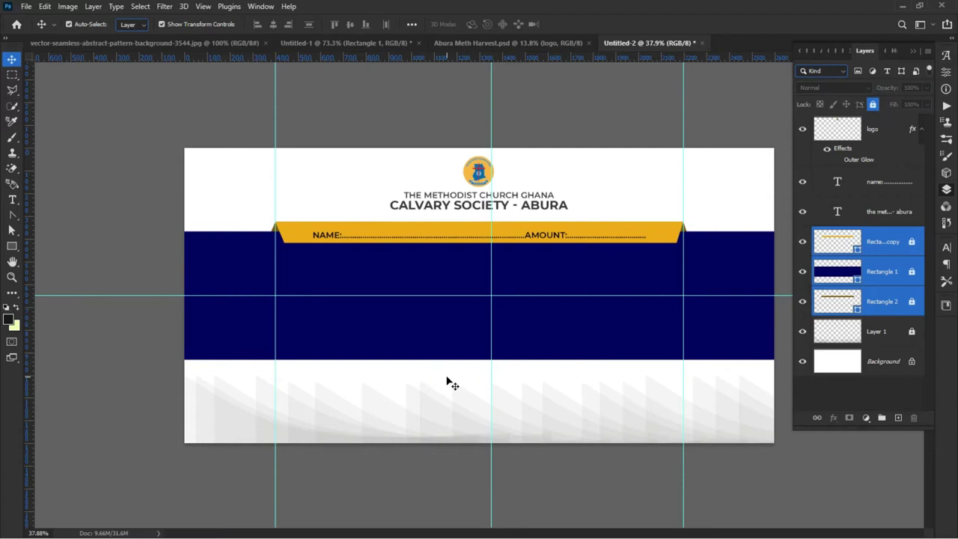
Step: Lock the logo and church title text layers
{"action": "left_click_drag", "start_coordinate": [409, 123], "coordinate": [472, 188]}
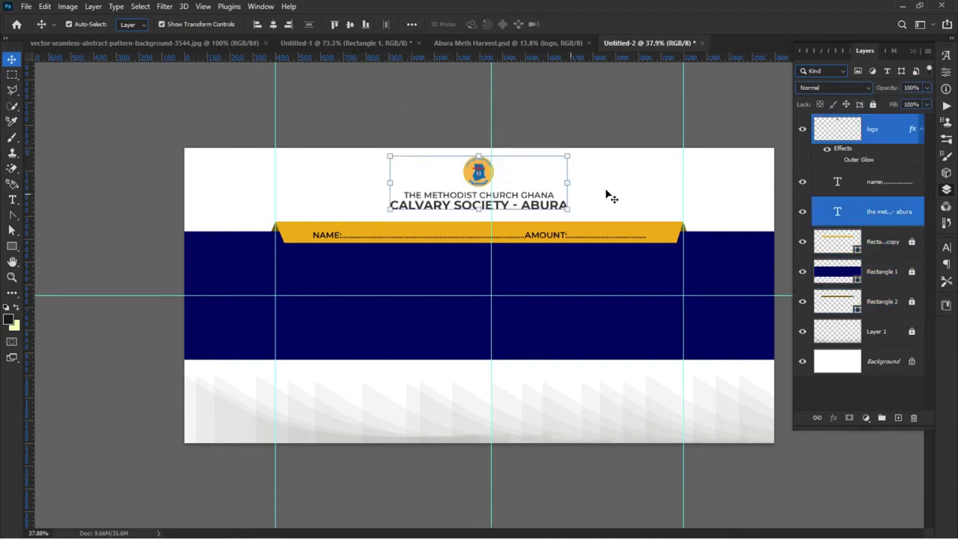
{"action": "left_click", "coordinate": [873, 105]}
{"action": "left_click", "coordinate": [377, 146]}
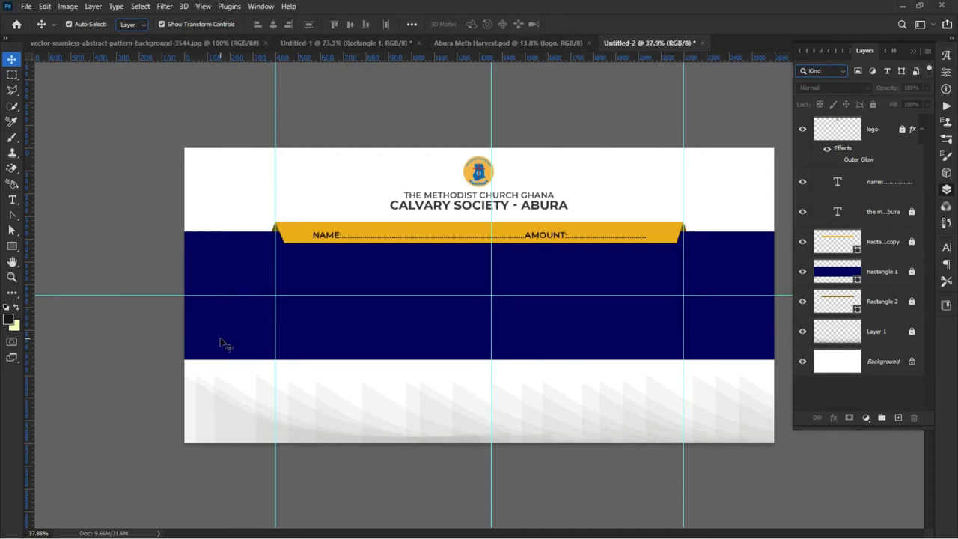
{"action": "key", "text": "t"}
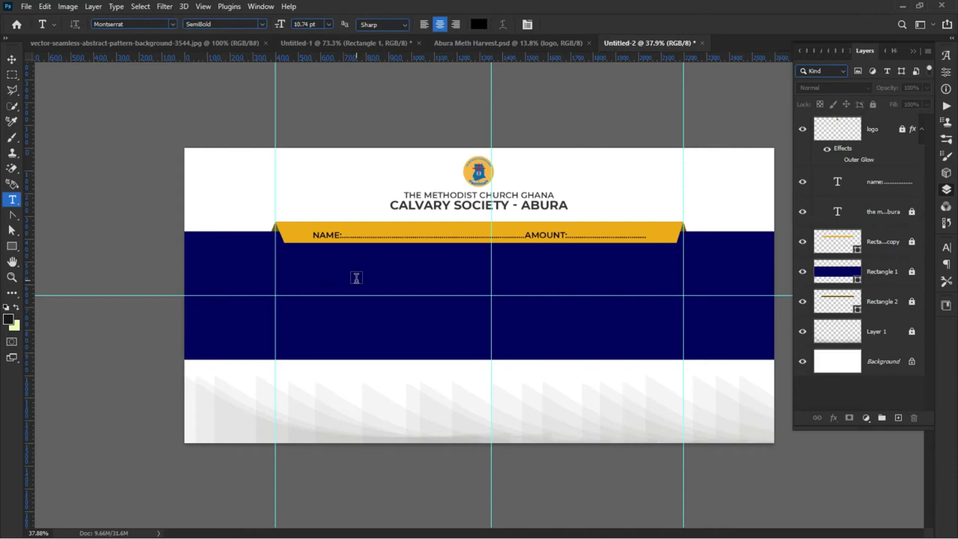
Step: Start a text layer on the navy band and set its colour to white
{"action": "left_click", "coordinate": [356, 278]}
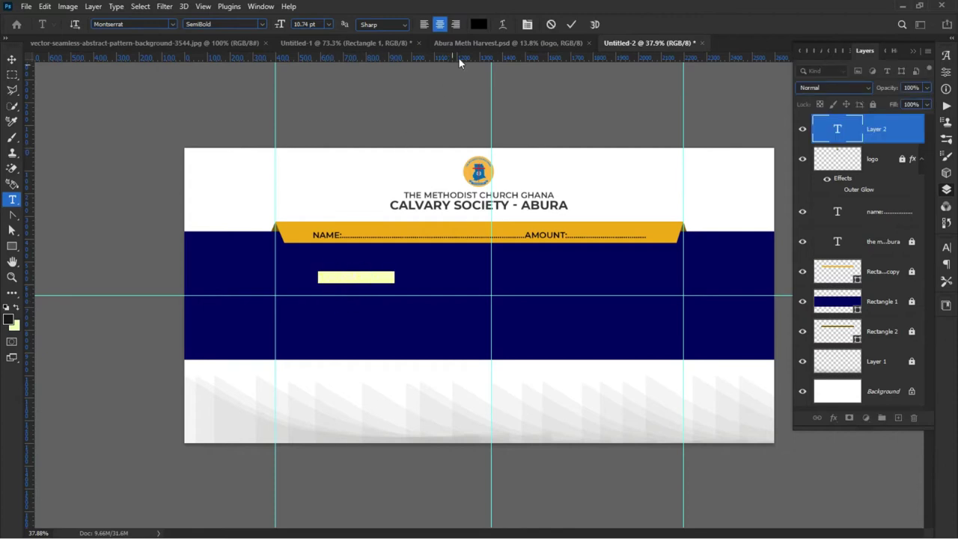
{"action": "left_click", "coordinate": [478, 24]}
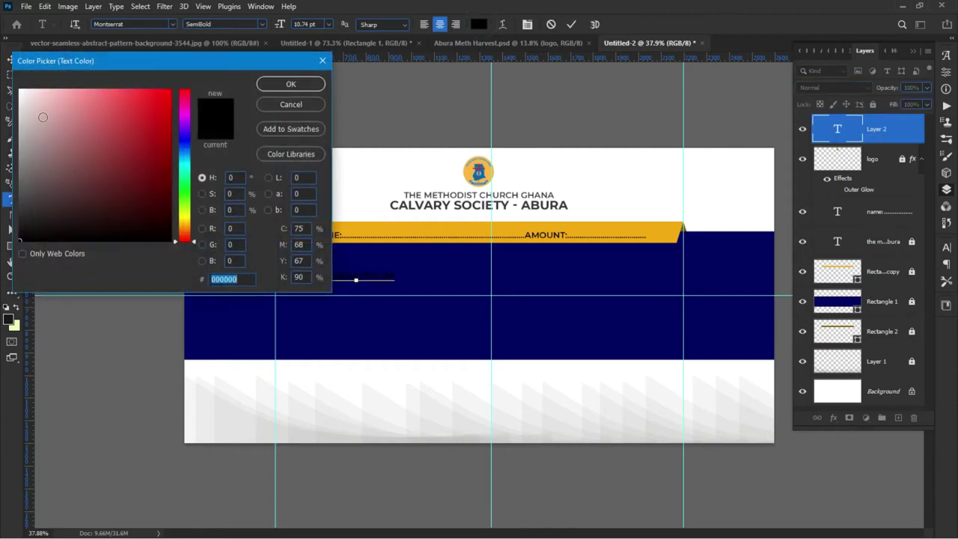
{"action": "left_click_drag", "start_coordinate": [37, 109], "coordinate": [20, 90]}
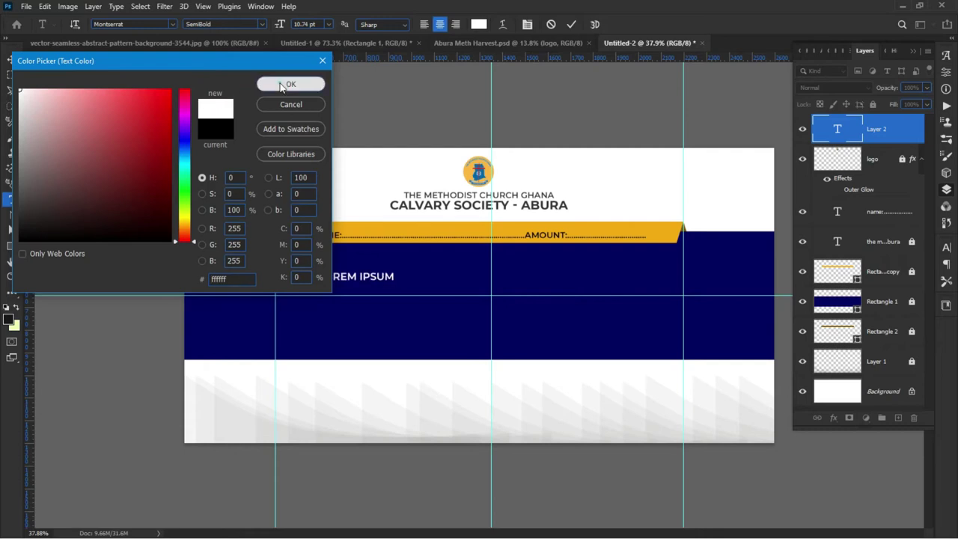
{"action": "left_click", "coordinate": [291, 84]}
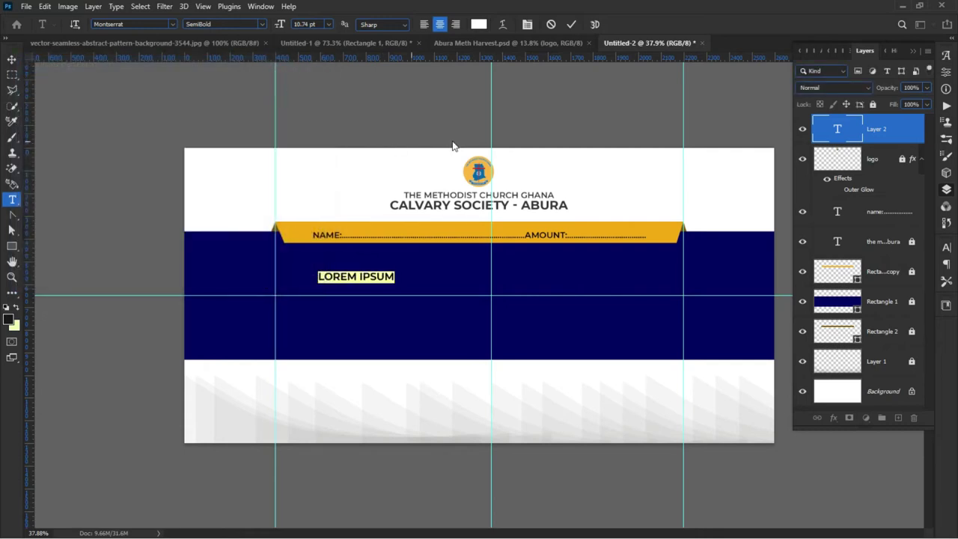
Step: Delete the LOREM IPSUM placeholder text
{"action": "left_click", "coordinate": [386, 277]}
{"action": "left_click_drag", "start_coordinate": [394, 277], "coordinate": [289, 267]}
{"action": "key", "text": "BackSpace"}
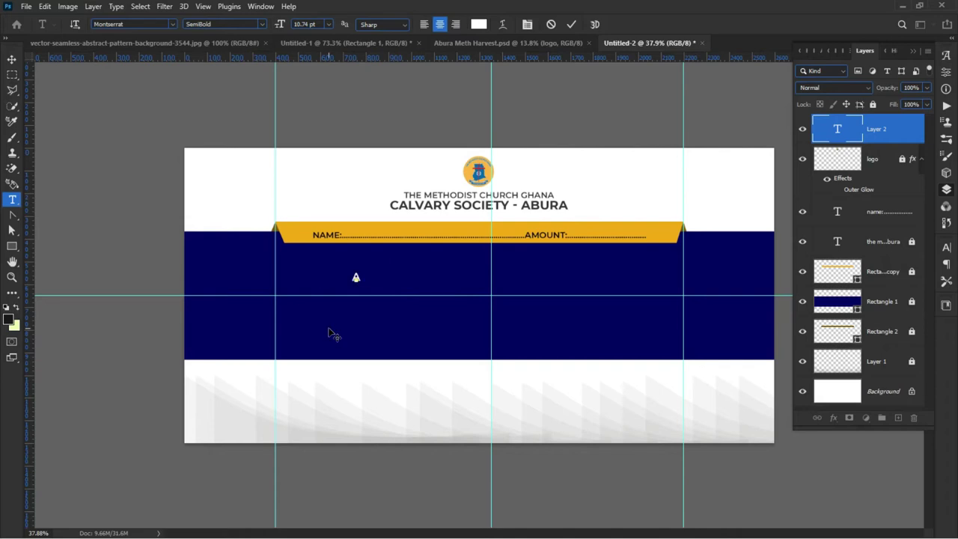
{"action": "type", "text": "AN"}
{"action": "key", "text": "BackSpace"}
{"action": "key", "text": "BackSpace"}
Step: Type 'Annual Harvest' on the navy band, dismissing an invalid numeric entry warning
{"action": "left_click", "coordinate": [947, 247]}
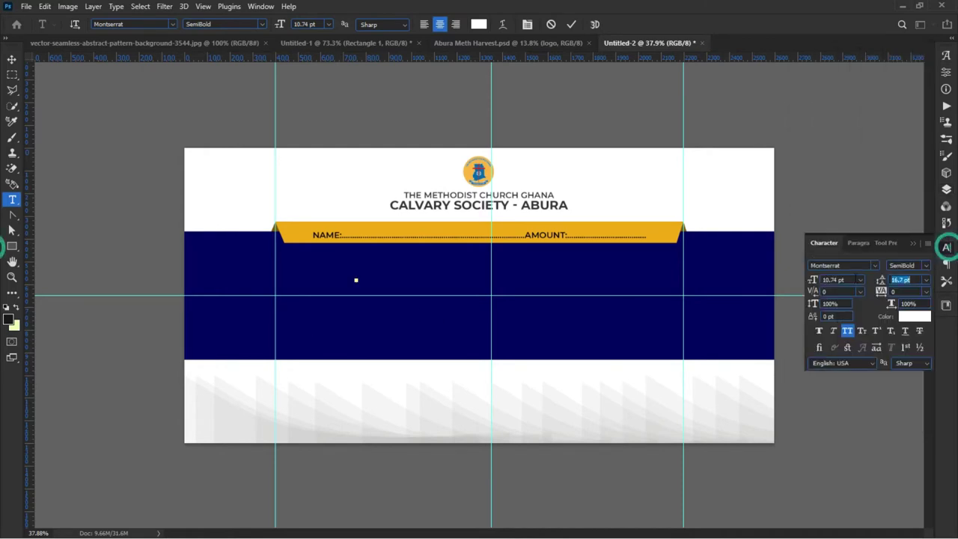
{"action": "left_click", "coordinate": [847, 332]}
{"action": "type", "text": "Annu"}
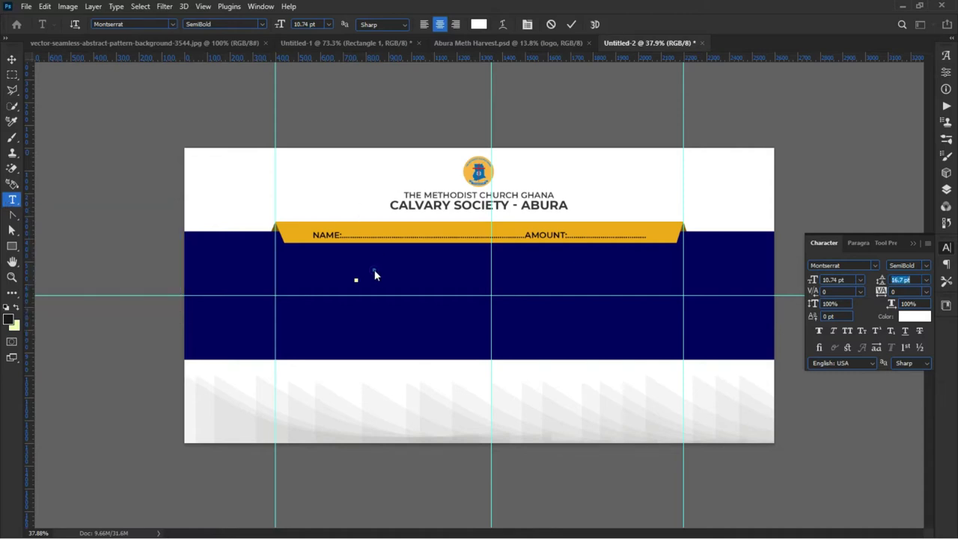
{"action": "left_click", "coordinate": [396, 262]}
{"action": "left_click", "coordinate": [458, 216]}
{"action": "left_click", "coordinate": [318, 272]}
{"action": "left_click", "coordinate": [304, 276]}
{"action": "type", "text": "Annual"}
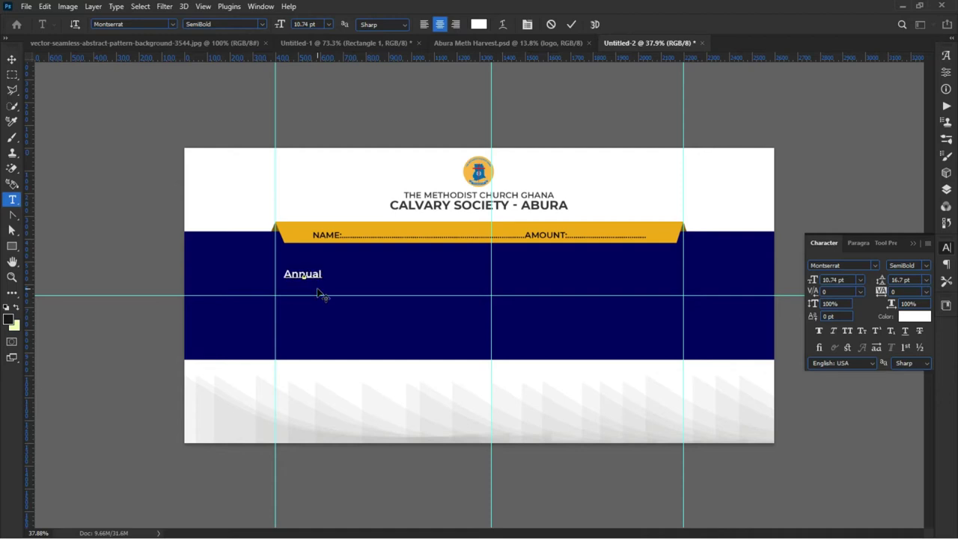
{"action": "type", "text": " Harvest"}
Step: Commit the Annual Harvest text, deselect it, and begin saving with Ctrl+S
{"action": "left_click", "coordinate": [572, 24]}
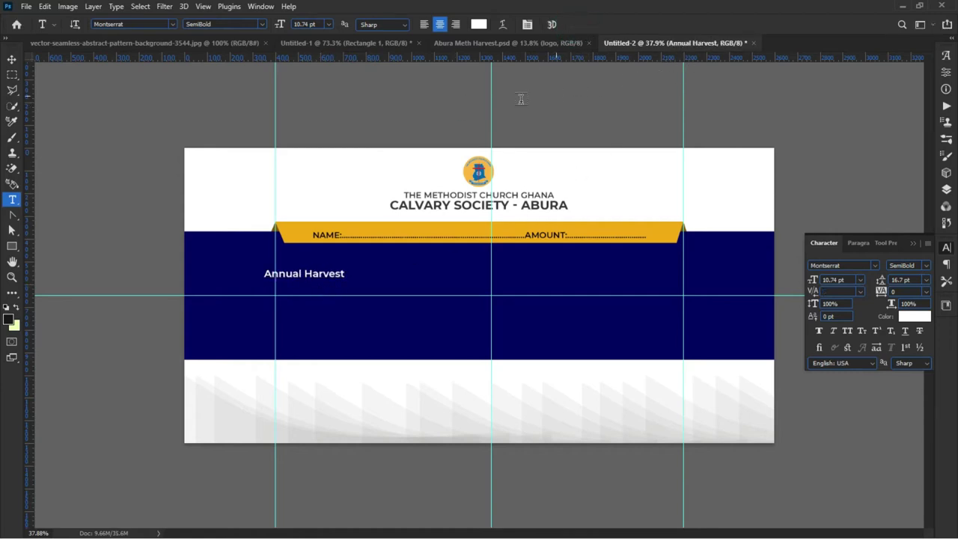
{"action": "left_click", "coordinate": [12, 59]}
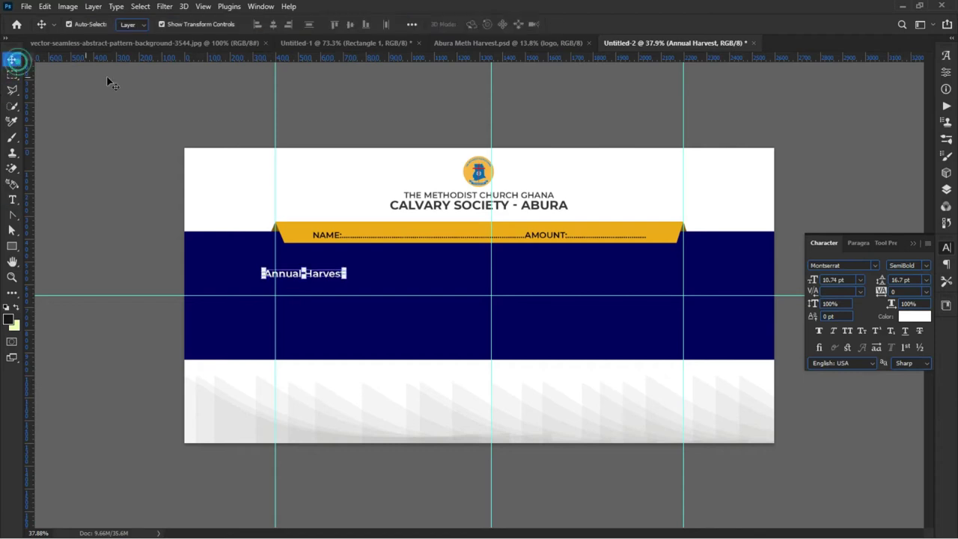
{"action": "left_click", "coordinate": [235, 94]}
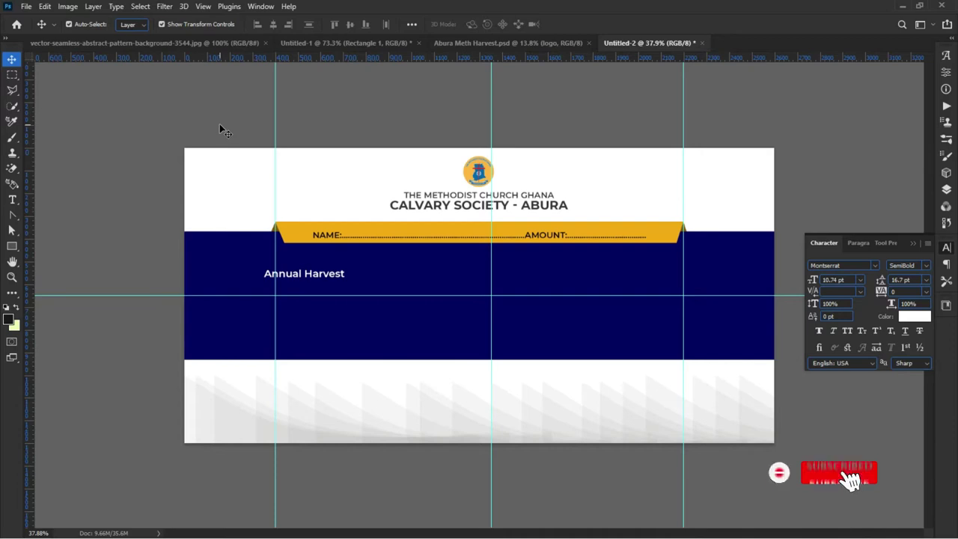
{"action": "key", "text": "ctrl"}
{"action": "key", "text": "ctrl+s"}
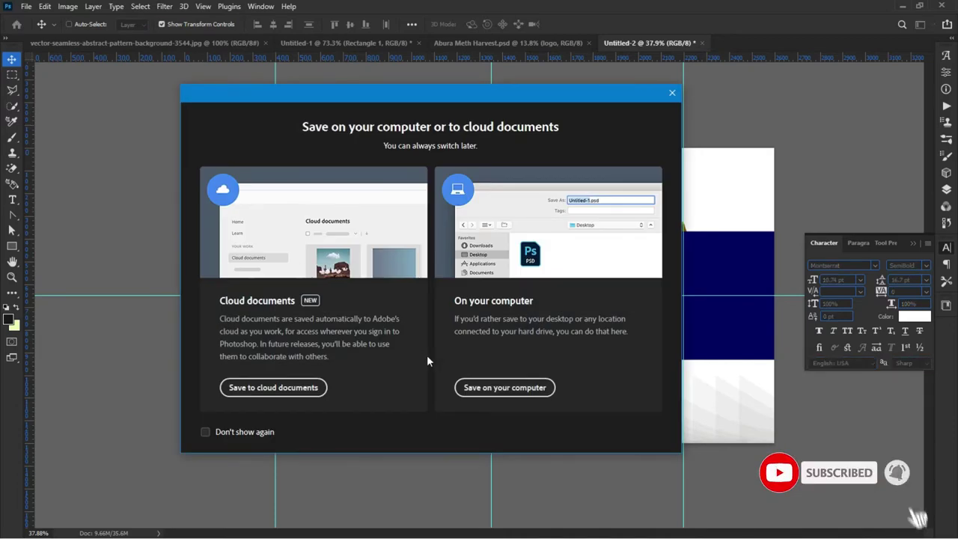
Step: Save to this computer and navigate to Desktop > TUTORIALS WORKS > PSD
{"action": "left_click", "coordinate": [505, 387]}
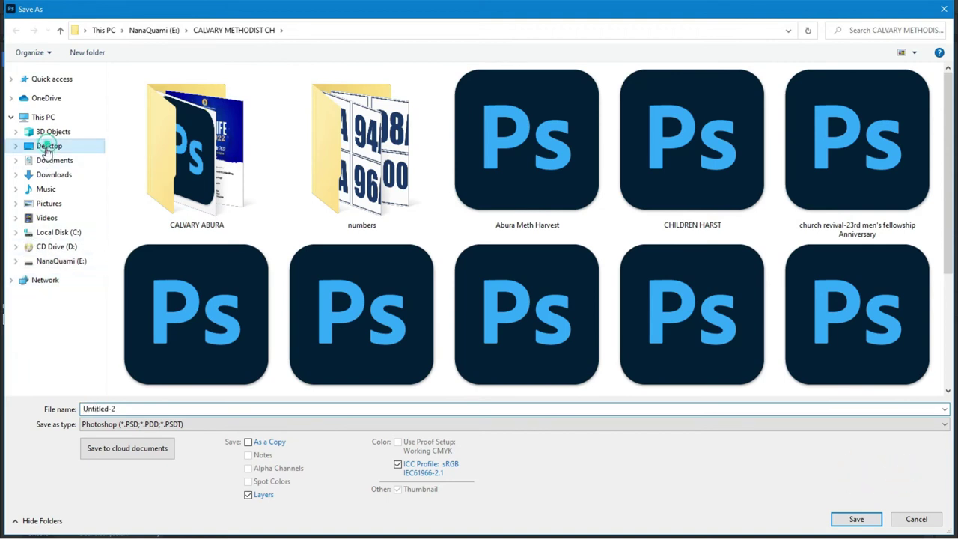
{"action": "left_click", "coordinate": [47, 146]}
{"action": "scroll", "coordinate": [310, 325], "scroll_direction": "down", "scroll_amount": 2}
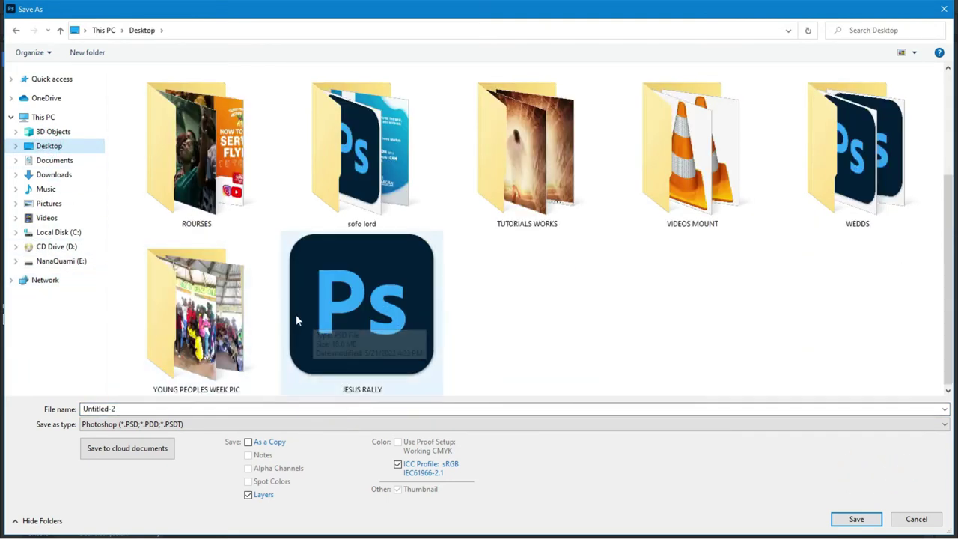
{"action": "double_click", "coordinate": [528, 159]}
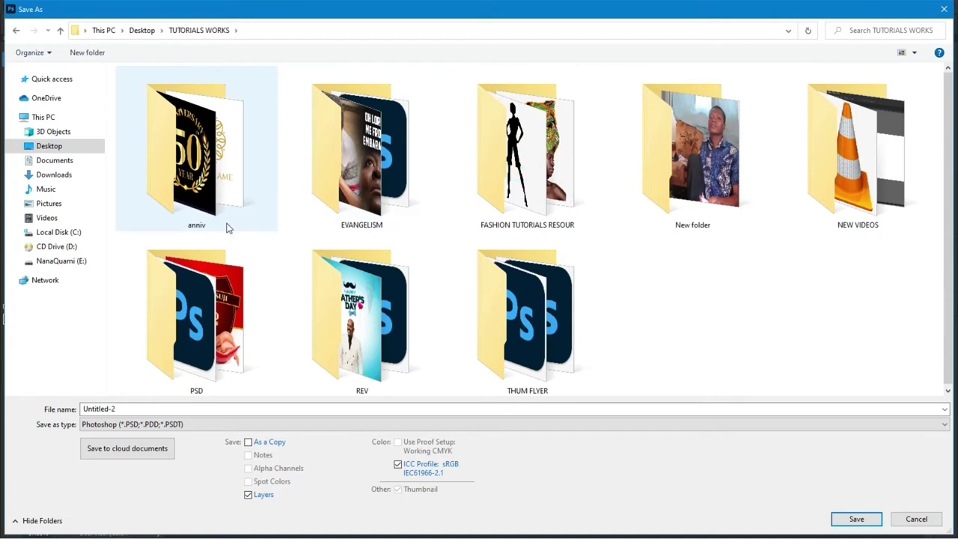
{"action": "left_click", "coordinate": [235, 253]}
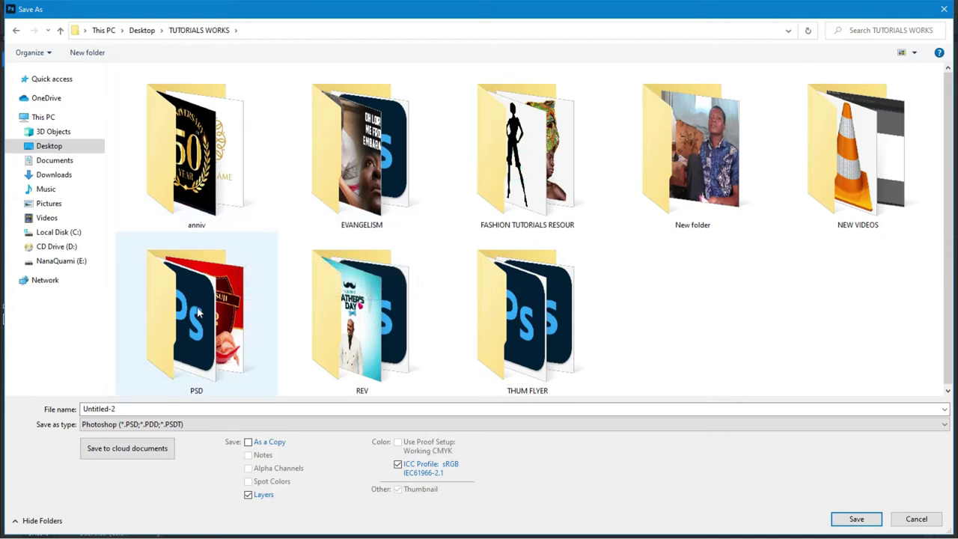
{"action": "double_click", "coordinate": [199, 313]}
Step: Name the file 'BLUE ENVELOPE DESIGN TUTORIAL' and confirm the save
{"action": "left_click", "coordinate": [178, 408]}
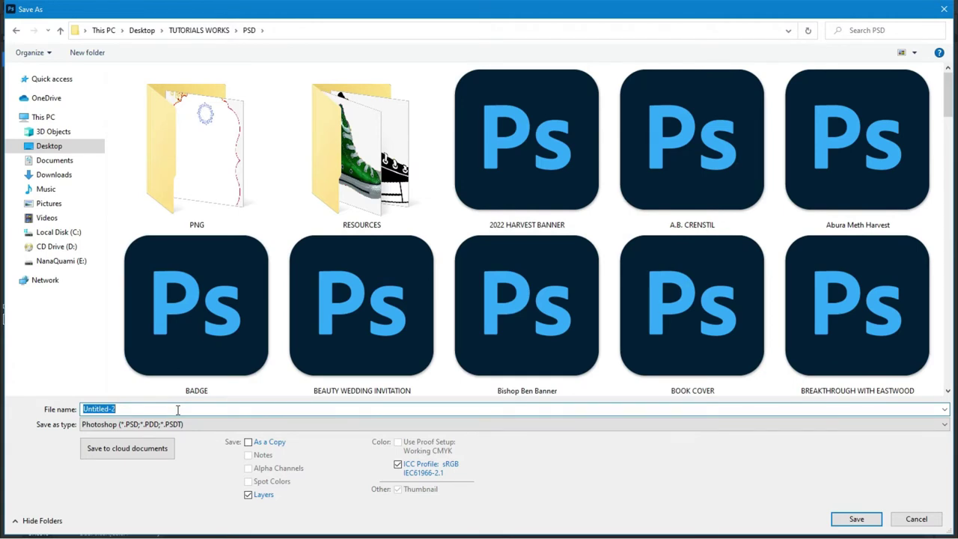
{"action": "type", "text": "BL"}
{"action": "type", "text": "UE ENVELOPE DESIGN TUTORIAL"}
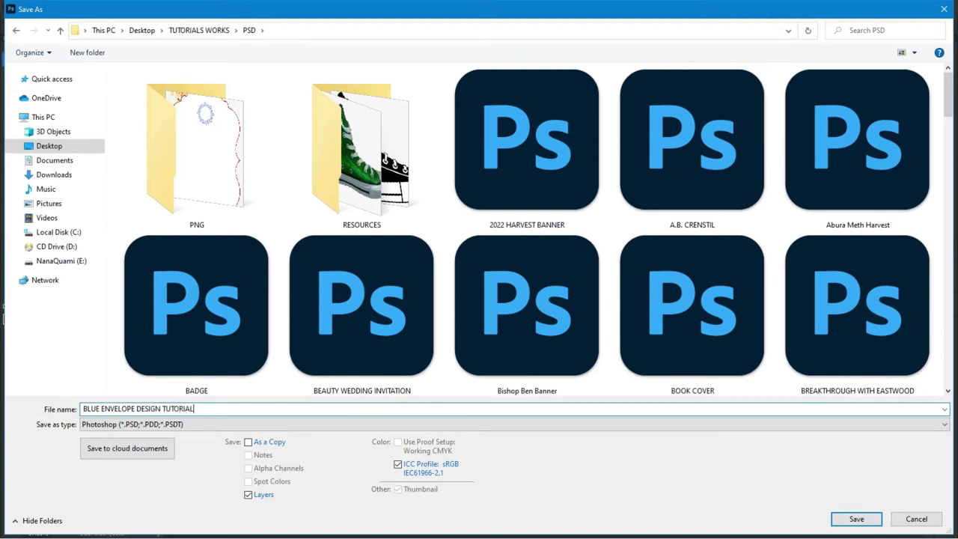
{"action": "key", "text": "Return"}
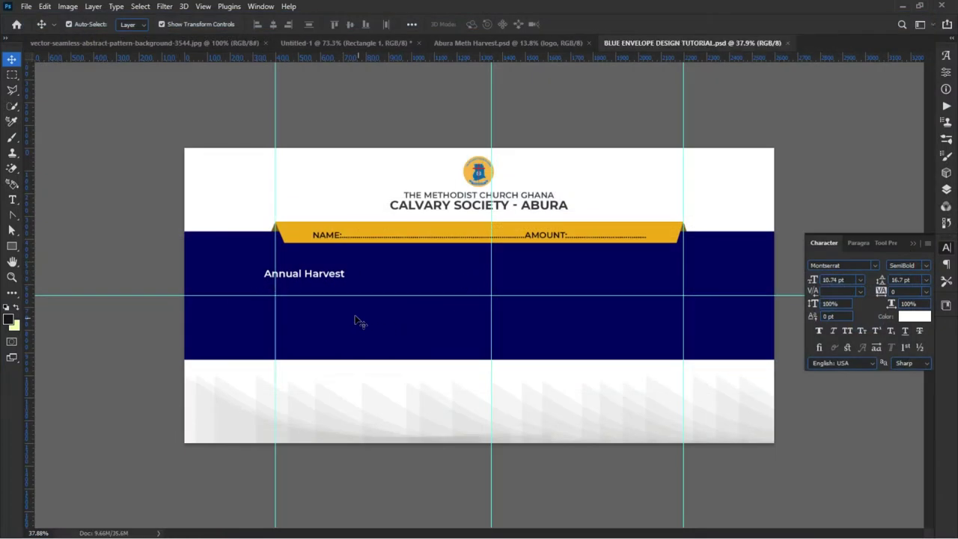
Step: Scale the Annual Harvest title up about 274% and centre it on the navy band
{"action": "left_click", "coordinate": [332, 281]}
{"action": "left_click", "coordinate": [343, 271]}
{"action": "left_click_drag", "start_coordinate": [344, 272], "coordinate": [487, 263]}
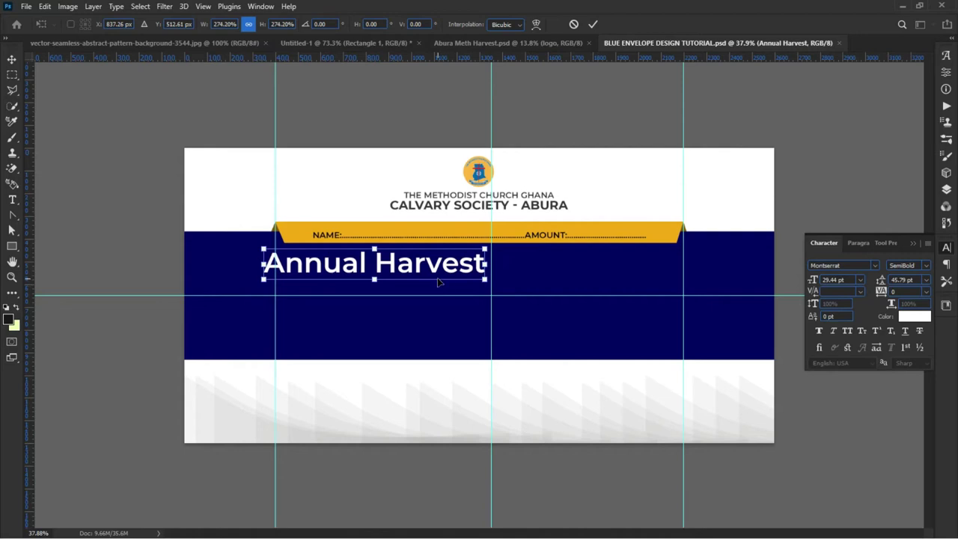
{"action": "key", "text": "Return"}
{"action": "left_click_drag", "start_coordinate": [398, 264], "coordinate": [551, 266]}
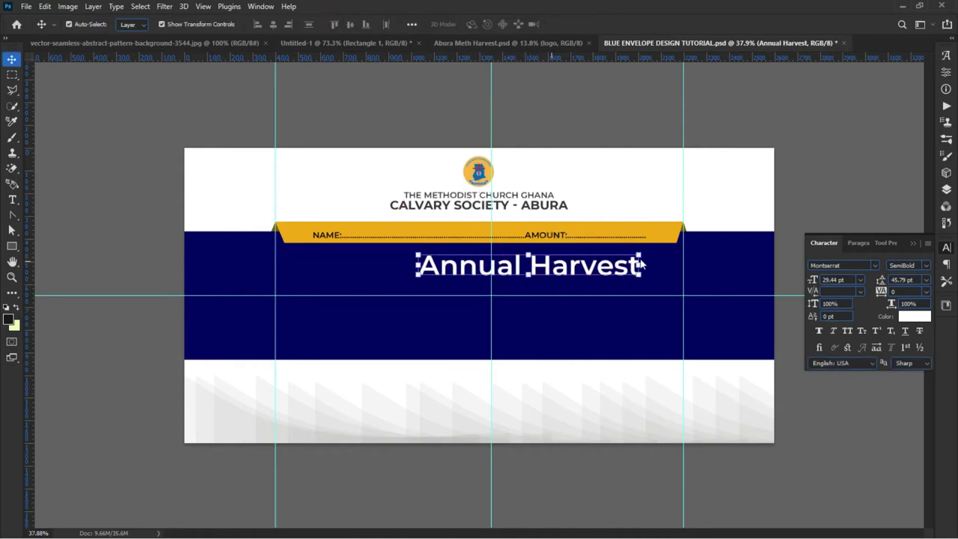
Step: Enlarge the title a further 122% and nudge it, then shift the Afterglow sample on Untitled-1
{"action": "key", "text": "ctrl+t"}
{"action": "left_click_drag", "start_coordinate": [642, 249], "coordinate": [666, 246]}
{"action": "left_click_drag", "start_coordinate": [418, 283], "coordinate": [394, 278]}
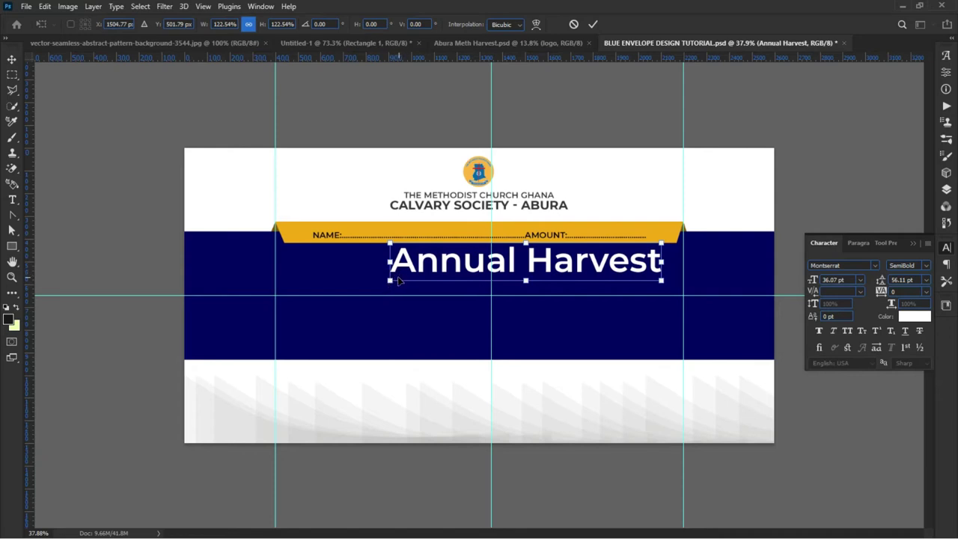
{"action": "key", "text": "Return"}
{"action": "left_click_drag", "start_coordinate": [411, 268], "coordinate": [393, 275]}
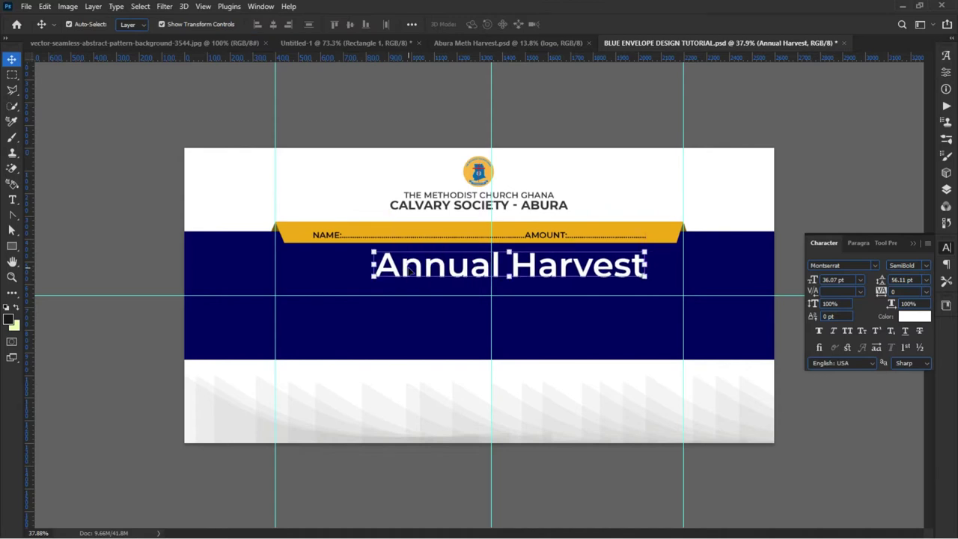
{"action": "left_click", "coordinate": [346, 42]}
{"action": "left_click_drag", "start_coordinate": [336, 137], "coordinate": [341, 138]}
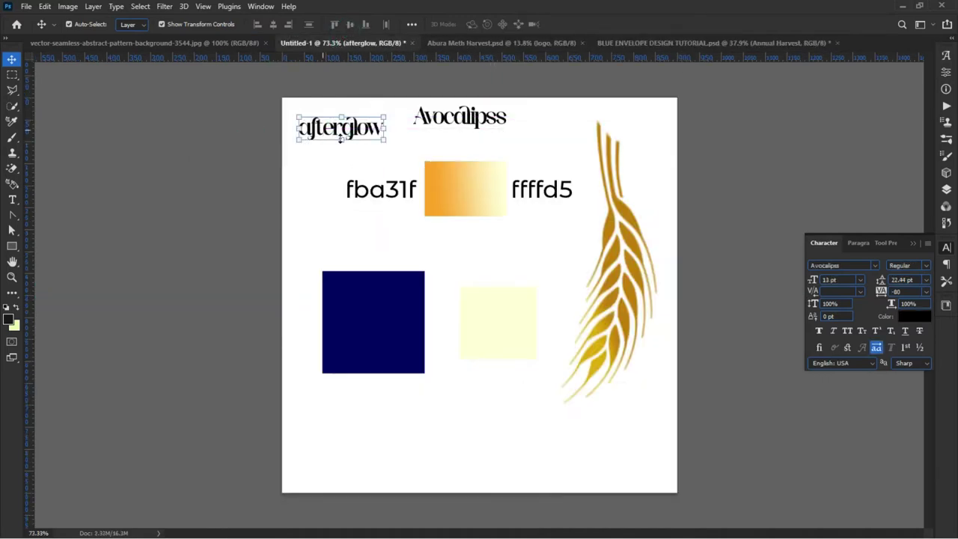
Step: Line up the Avocalipss sample with the Afterglow sample, then return to the envelope document
{"action": "left_click_drag", "start_coordinate": [458, 119], "coordinate": [462, 130]}
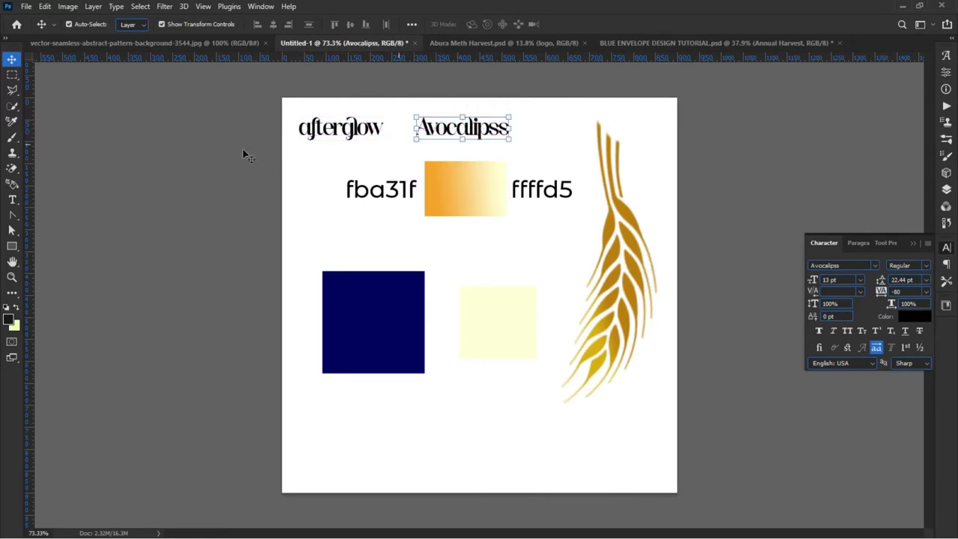
{"action": "left_click", "coordinate": [341, 137]}
{"action": "left_click", "coordinate": [110, 158]}
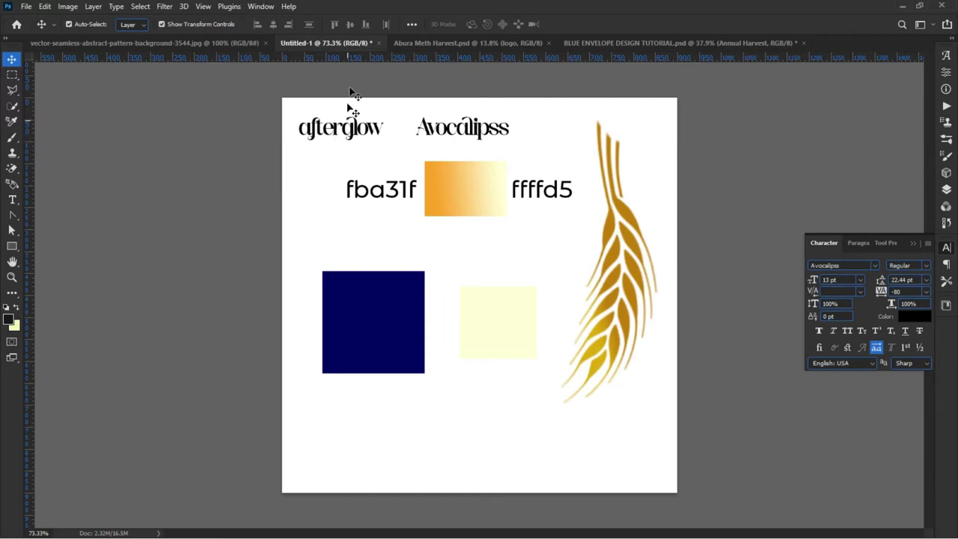
{"action": "left_click", "coordinate": [454, 44]}
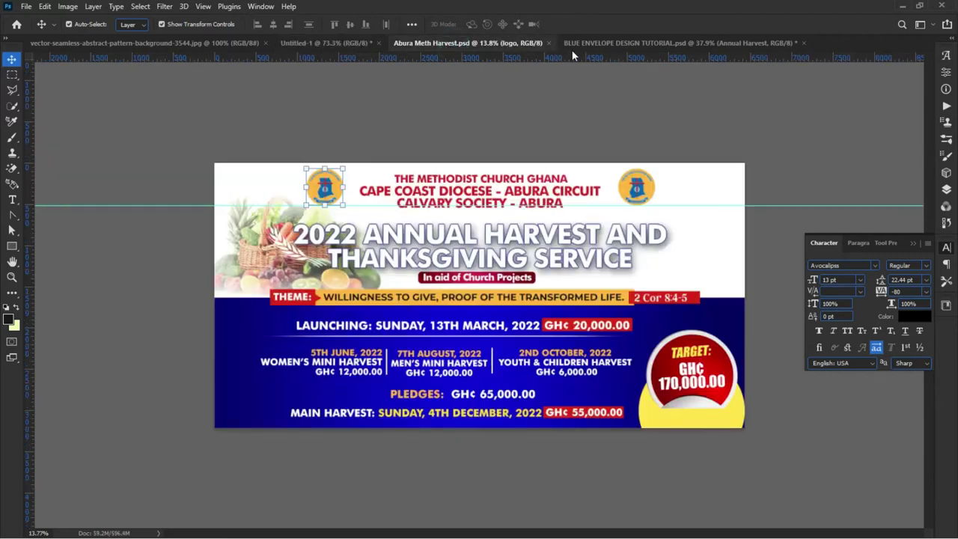
{"action": "left_click", "coordinate": [574, 42]}
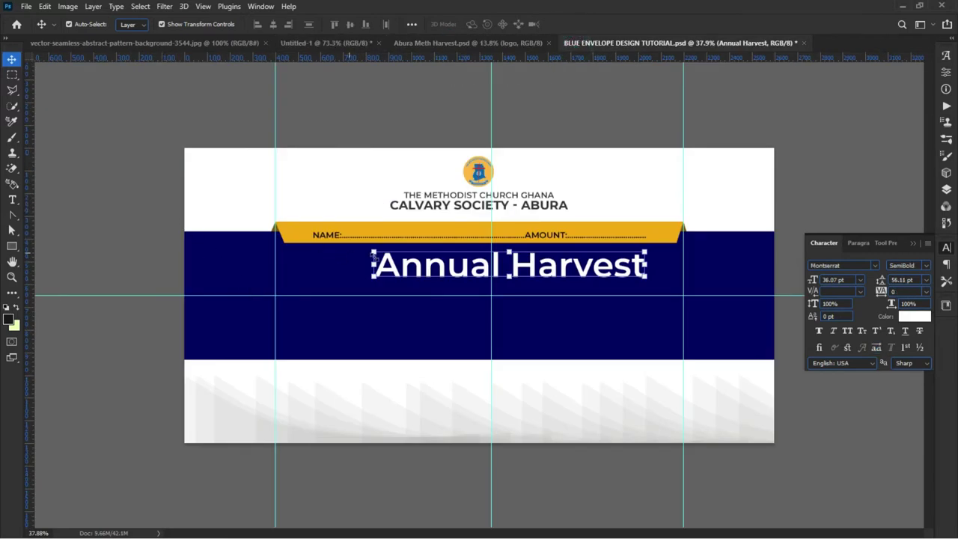
Step: Select the word Annual in the title and set it in the Afterglow font
{"action": "double_click", "coordinate": [444, 271]}
{"action": "left_click_drag", "start_coordinate": [499, 271], "coordinate": [331, 256]}
{"action": "key", "text": "ctrl+plus"}
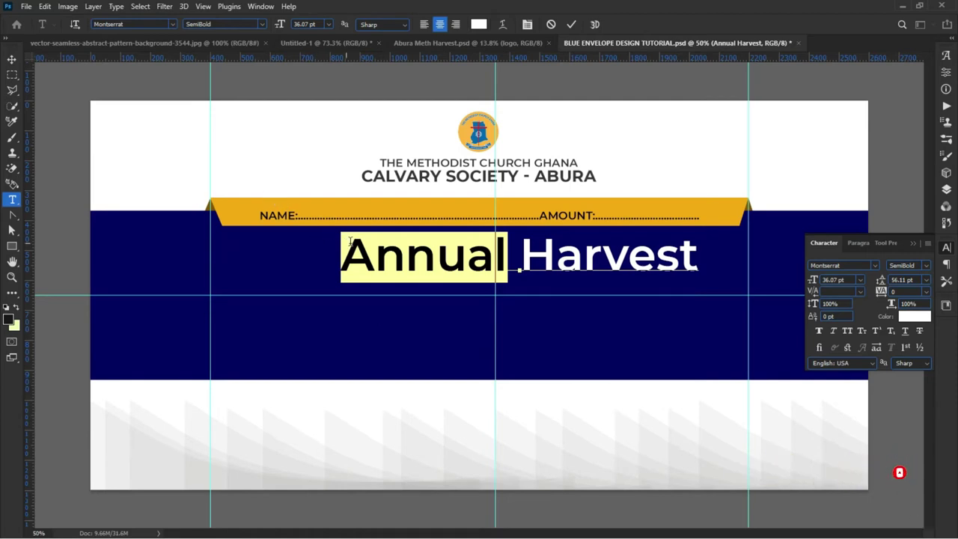
{"action": "left_click", "coordinate": [159, 23]}
{"action": "type", "text": "A"}
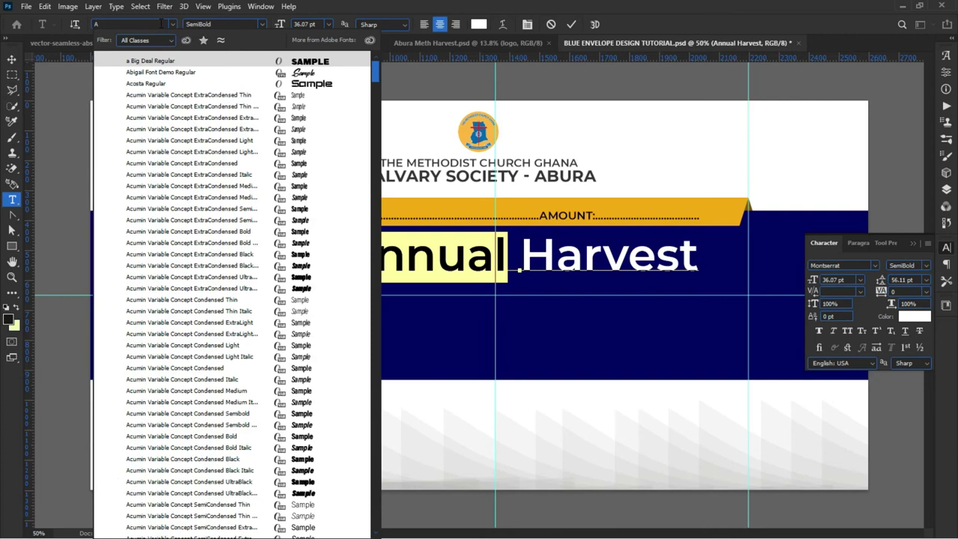
{"action": "type", "text": "FTER"}
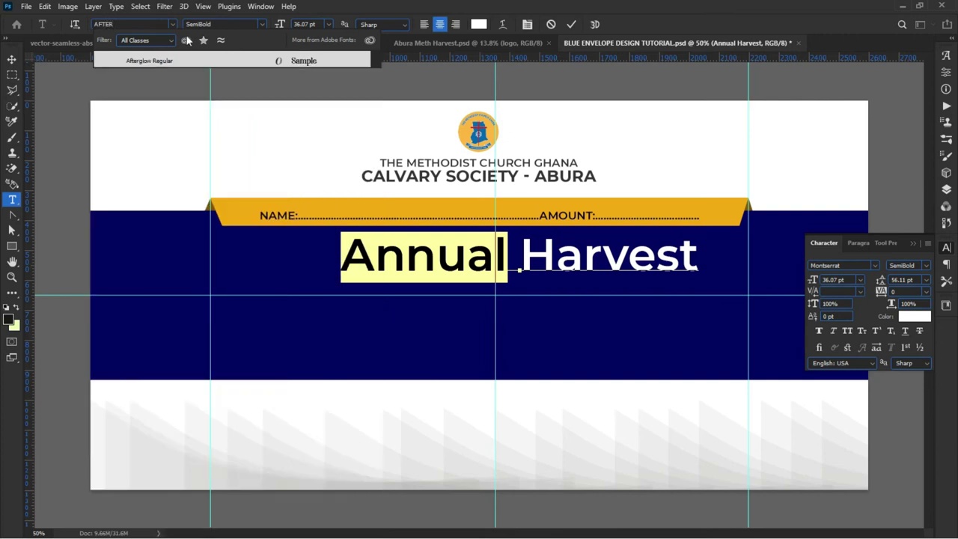
{"action": "key", "text": "Return"}
{"action": "left_click", "coordinate": [188, 60]}
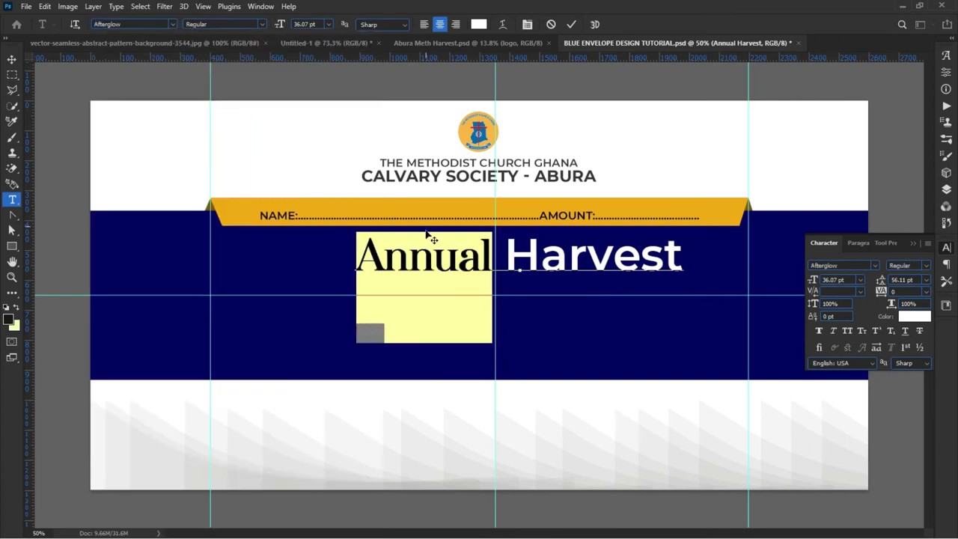
Step: Swap the capital A of Annual for a swash alternate and commit the text
{"action": "left_click", "coordinate": [436, 272]}
{"action": "left_click_drag", "start_coordinate": [379, 250], "coordinate": [349, 251]}
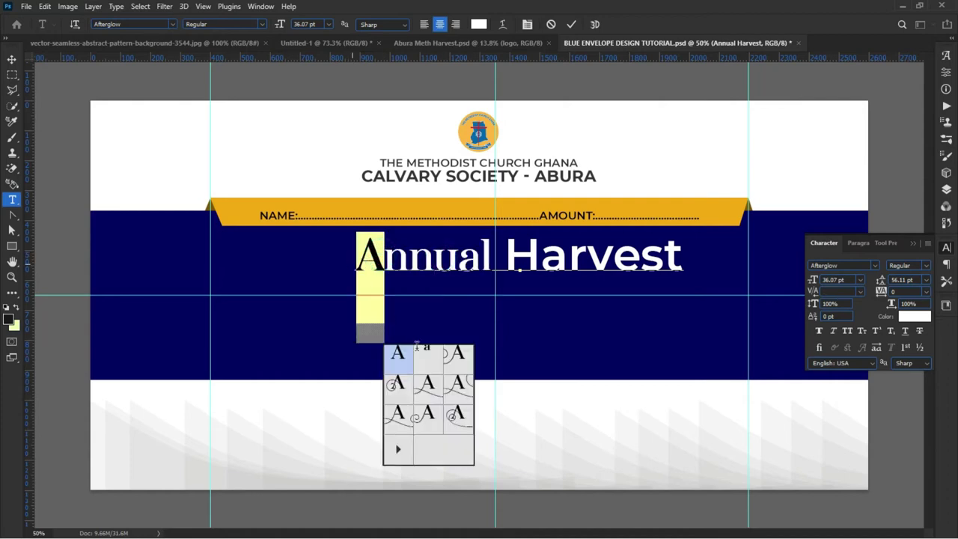
{"action": "left_click", "coordinate": [401, 418]}
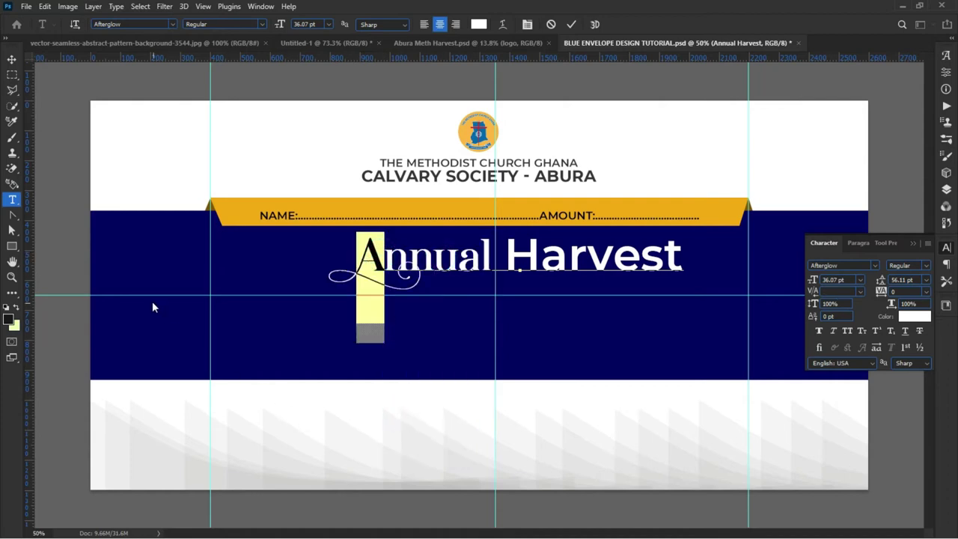
{"action": "mouse_move", "coordinate": [360, 254]}
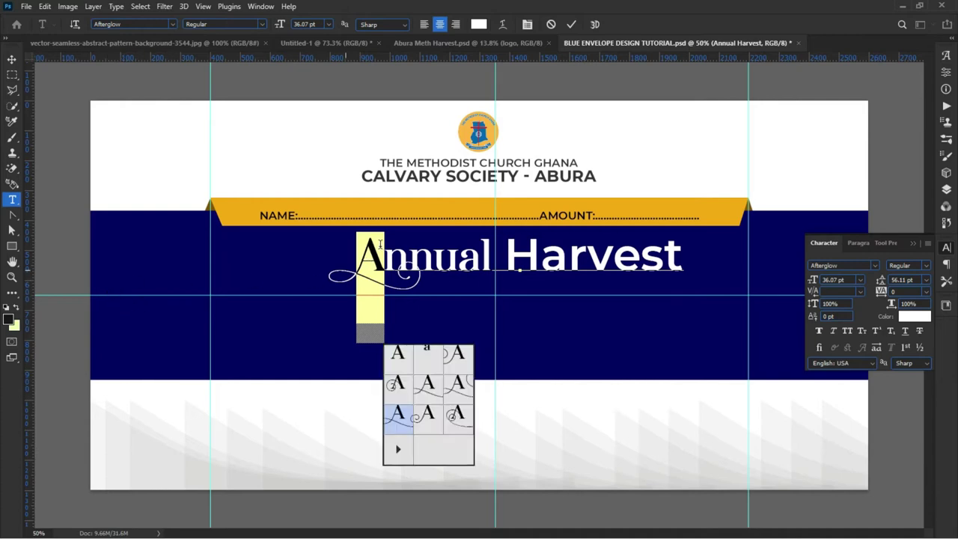
{"action": "left_click", "coordinate": [11, 59]}
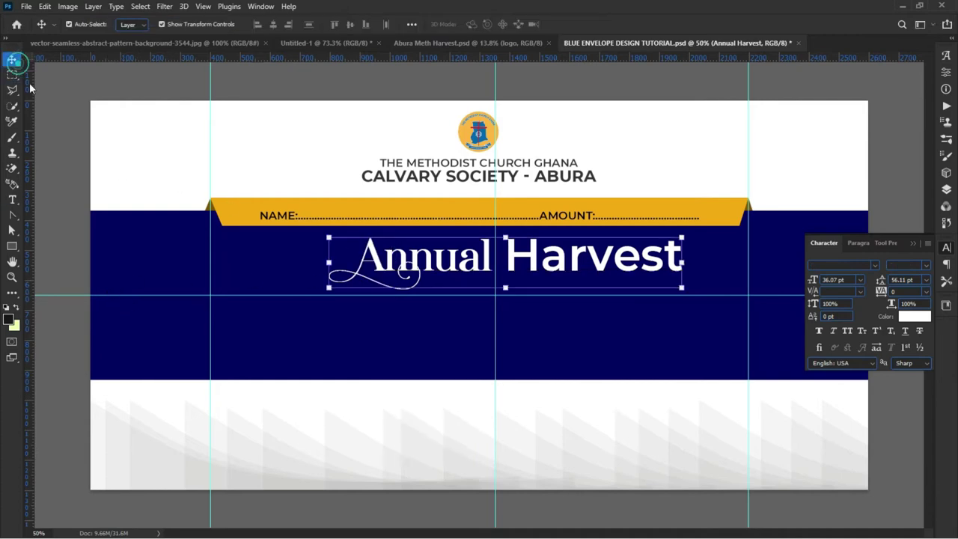
Step: Select the word Harvest in the title, then switch to the Untitled-1 font sample sheet
{"action": "double_click", "coordinate": [516, 258]}
{"action": "left_click_drag", "start_coordinate": [504, 260], "coordinate": [536, 260]}
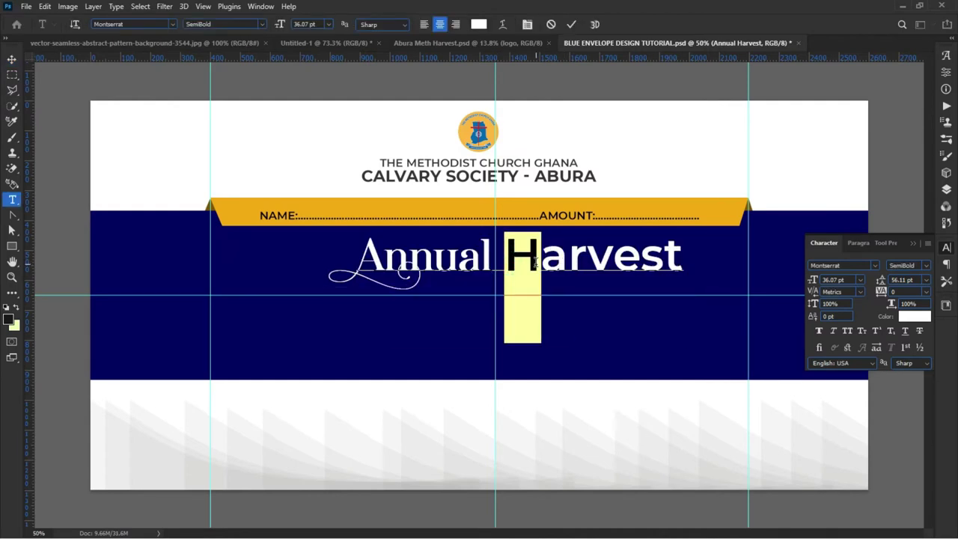
{"action": "left_click", "coordinate": [517, 255]}
{"action": "double_click", "coordinate": [517, 255]}
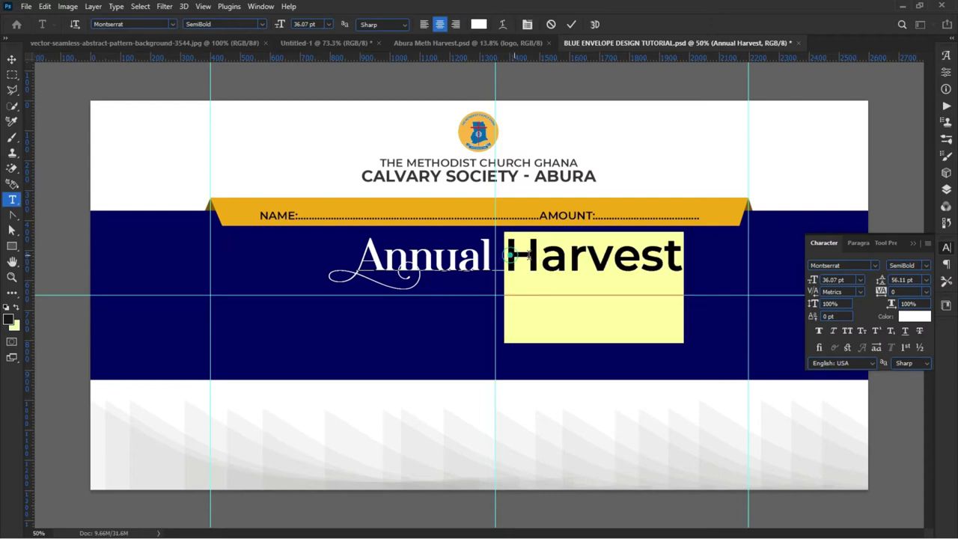
{"action": "left_click", "coordinate": [429, 45]}
{"action": "key", "text": "v"}
{"action": "left_click", "coordinate": [335, 42]}
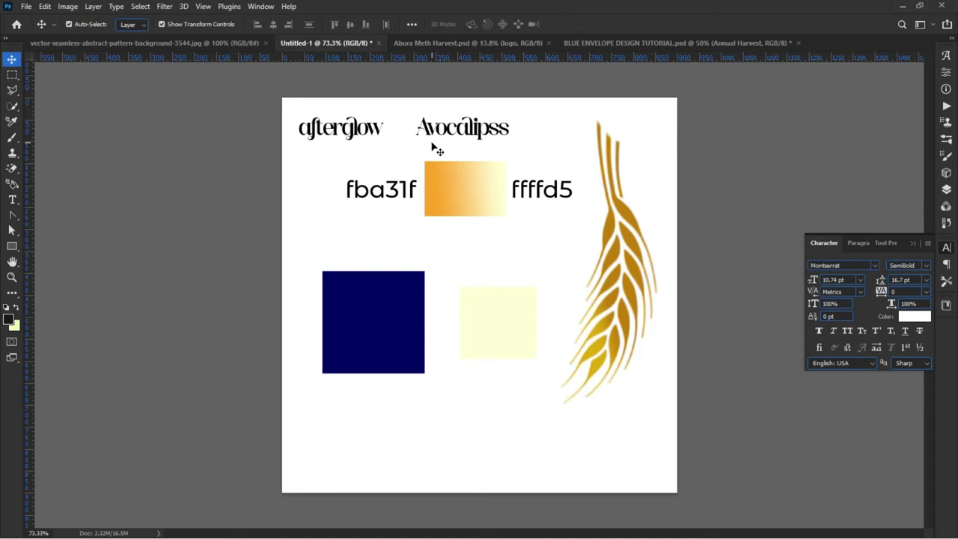
Step: Zoom in and out on the font samples, then return to BLUE ENVELOPE DESIGN TUTORIAL.psd
{"action": "scroll", "coordinate": [449, 141], "scroll_direction": "up", "scroll_amount": 3}
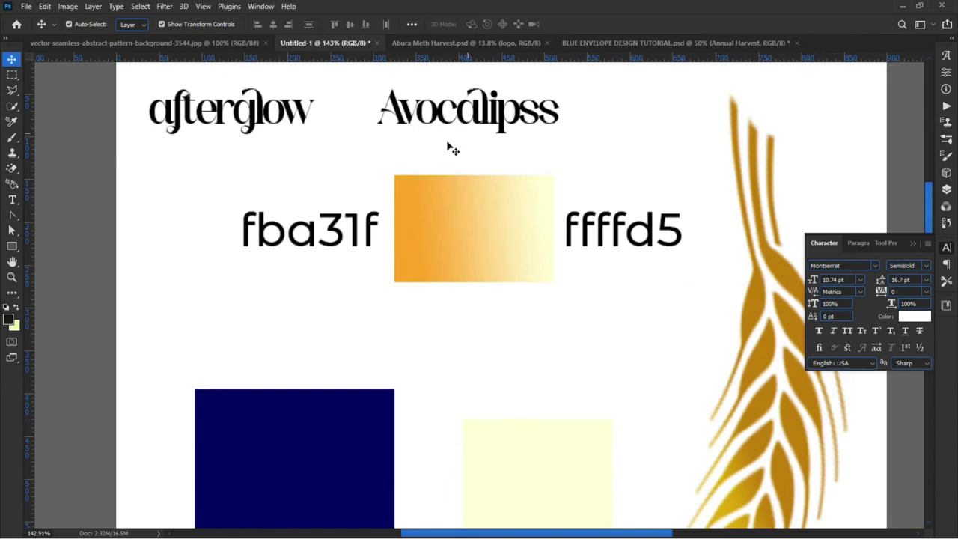
{"action": "scroll", "coordinate": [453, 144], "scroll_direction": "down", "scroll_amount": 2}
{"action": "left_click", "coordinate": [575, 43]}
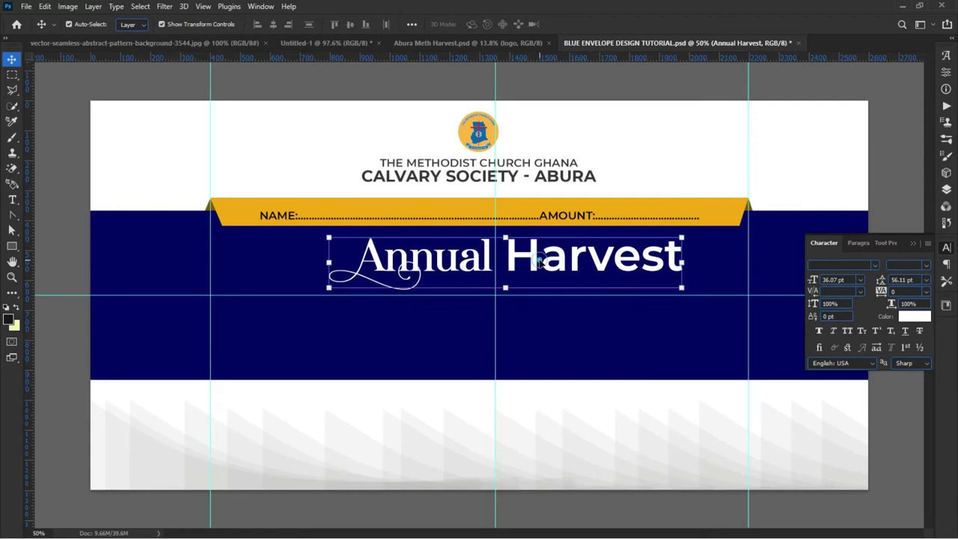
Step: Set the word Harvest in Avocalipss Regular, then select just its H
{"action": "double_click", "coordinate": [553, 249]}
{"action": "left_click", "coordinate": [506, 256]}
{"action": "left_click_drag", "start_coordinate": [517, 255], "coordinate": [717, 255]}
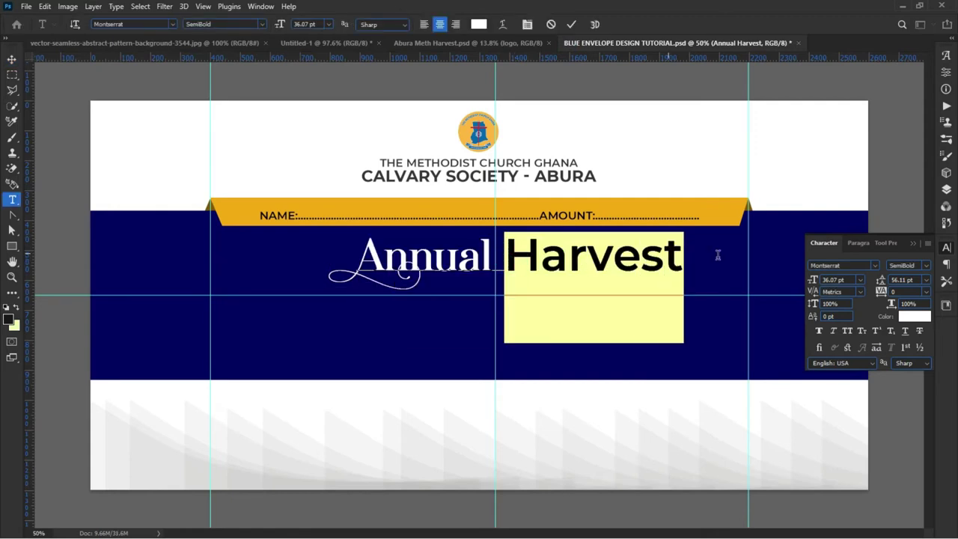
{"action": "left_click", "coordinate": [129, 24]}
{"action": "type", "text": "A"}
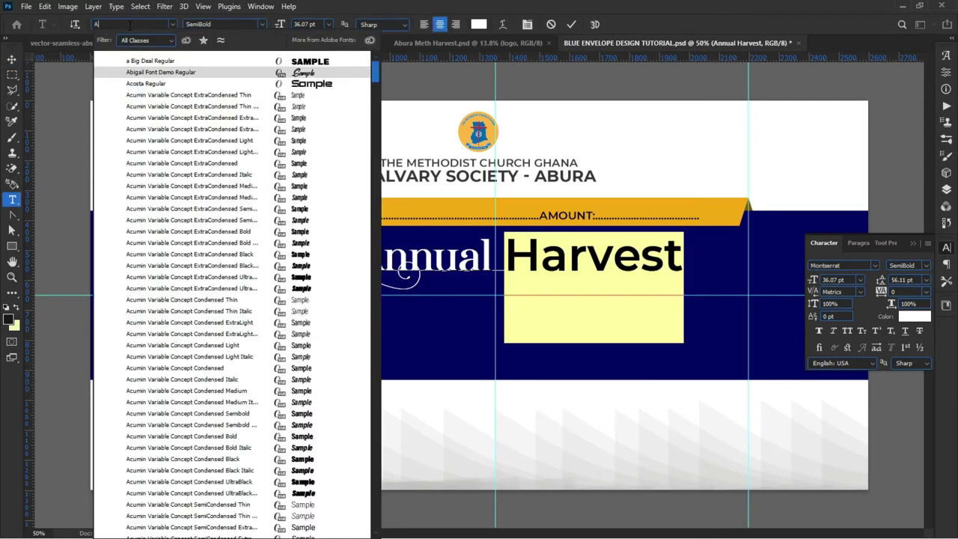
{"action": "type", "text": "vocalipss"}
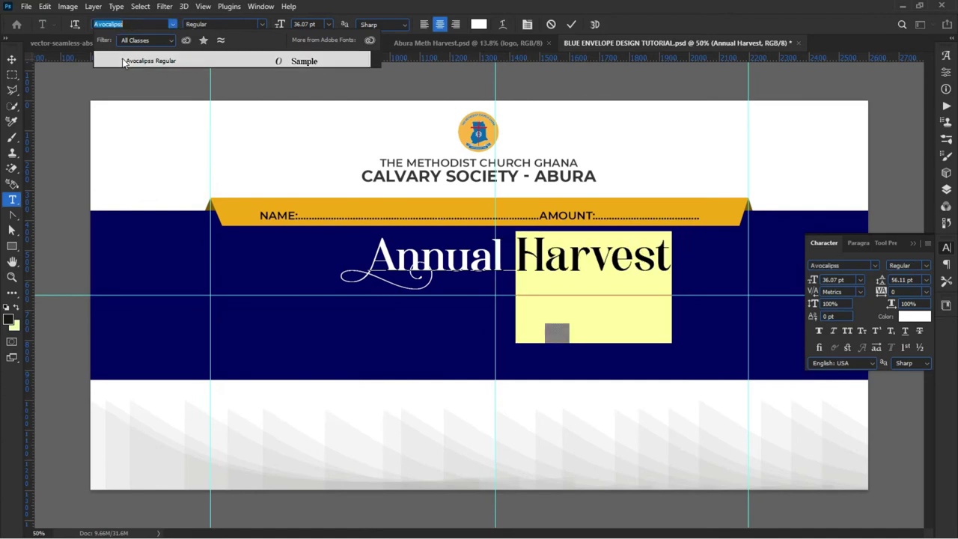
{"action": "left_click", "coordinate": [124, 63]}
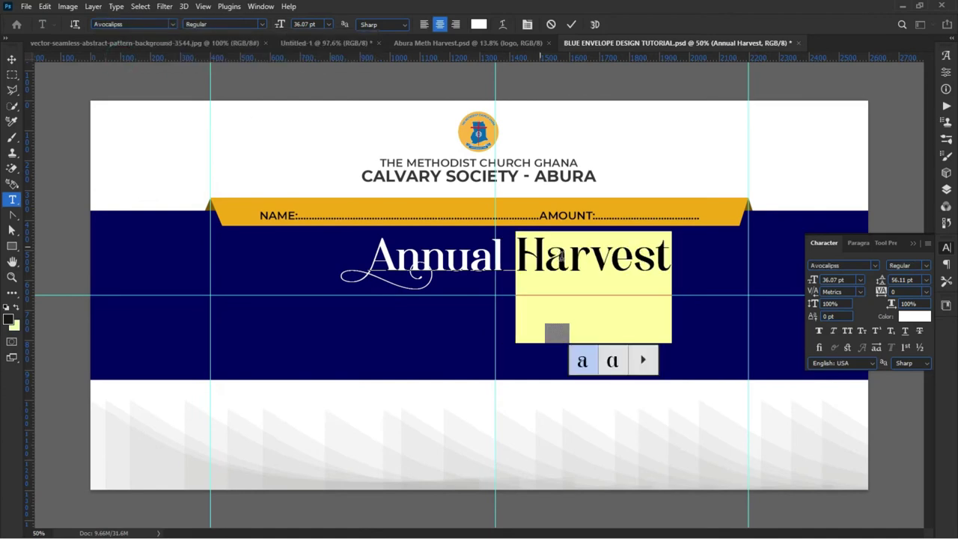
{"action": "double_click", "coordinate": [524, 253]}
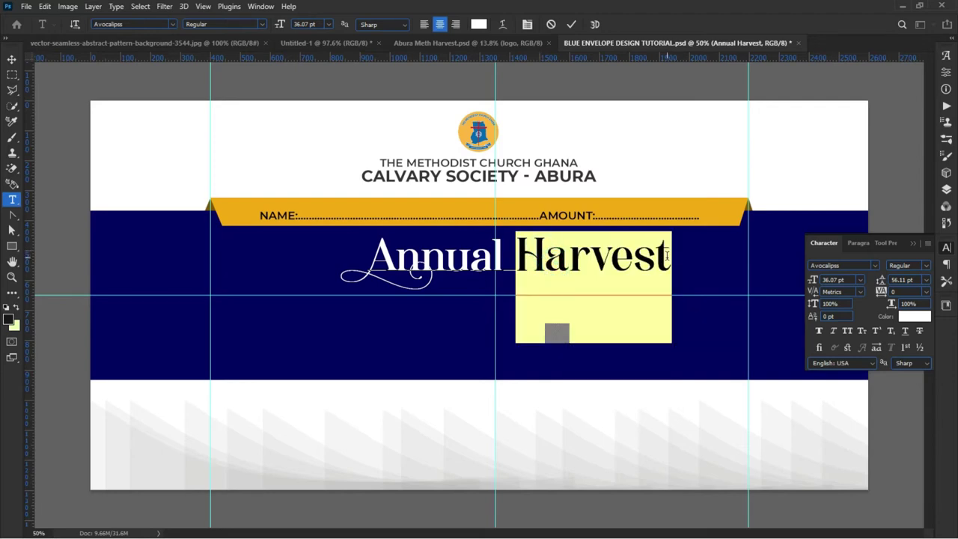
{"action": "left_click", "coordinate": [473, 268]}
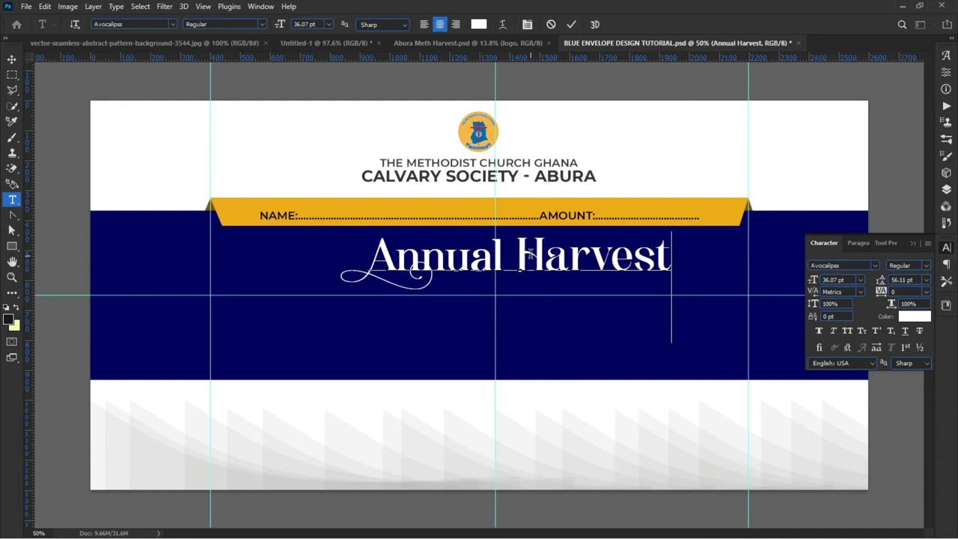
{"action": "left_click_drag", "start_coordinate": [545, 254], "coordinate": [512, 256]}
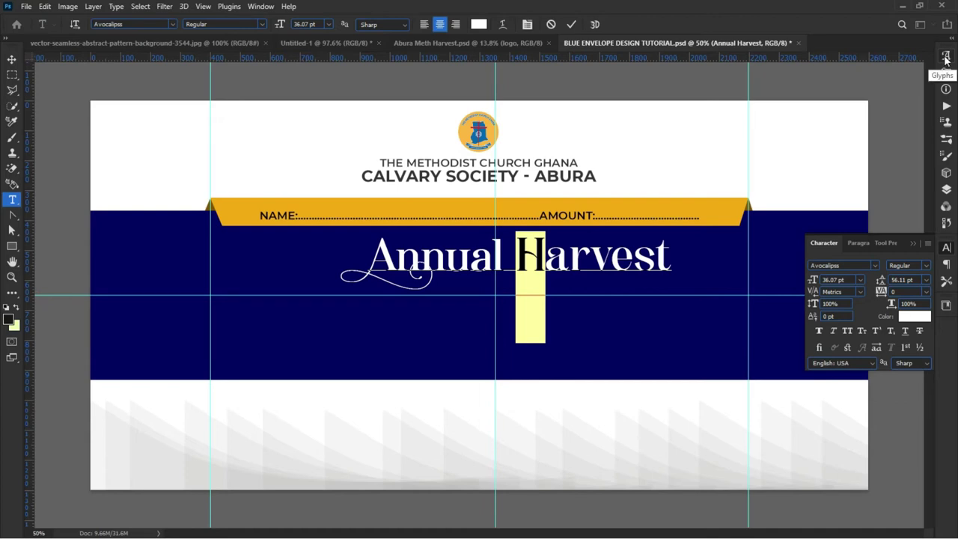
Step: Open the Glyphs panel and zoom in on the Harvest title
{"action": "left_click", "coordinate": [946, 59]}
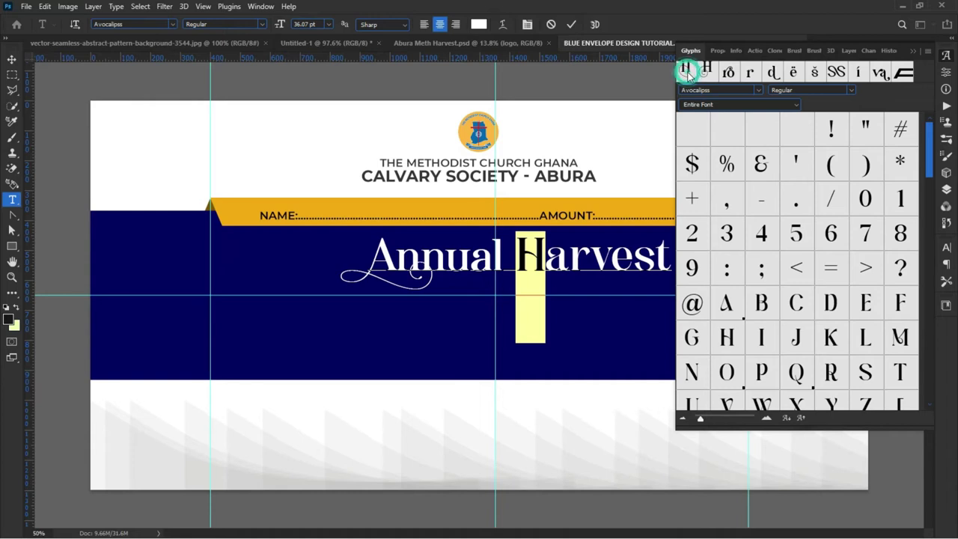
{"action": "key", "text": "ctrl+plus"}
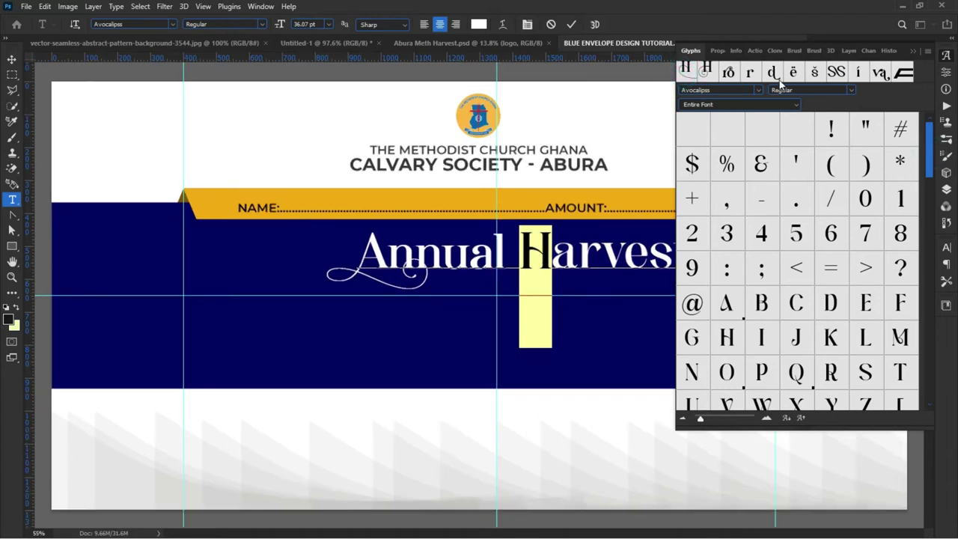
{"action": "key", "text": "ctrl+plus"}
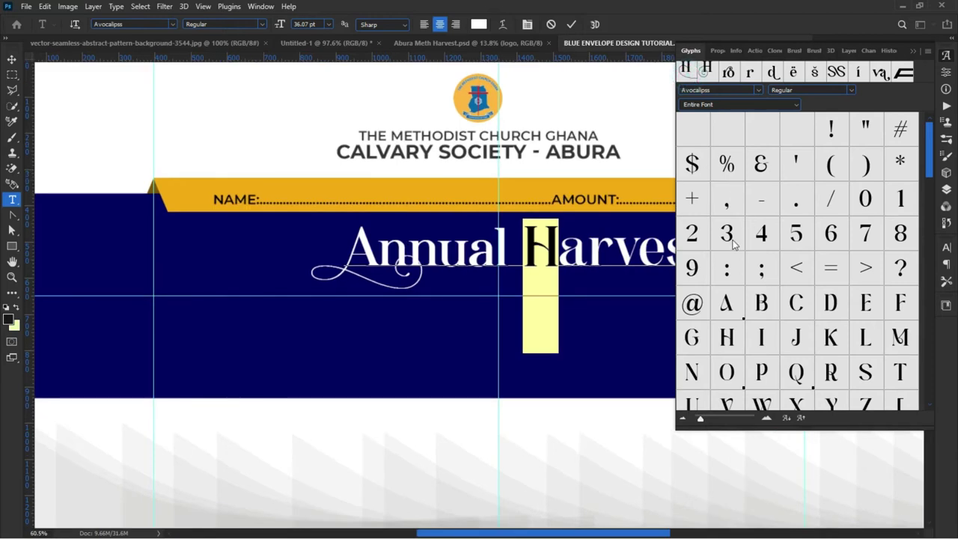
{"action": "scroll", "coordinate": [745, 266], "scroll_direction": "down", "scroll_amount": 10}
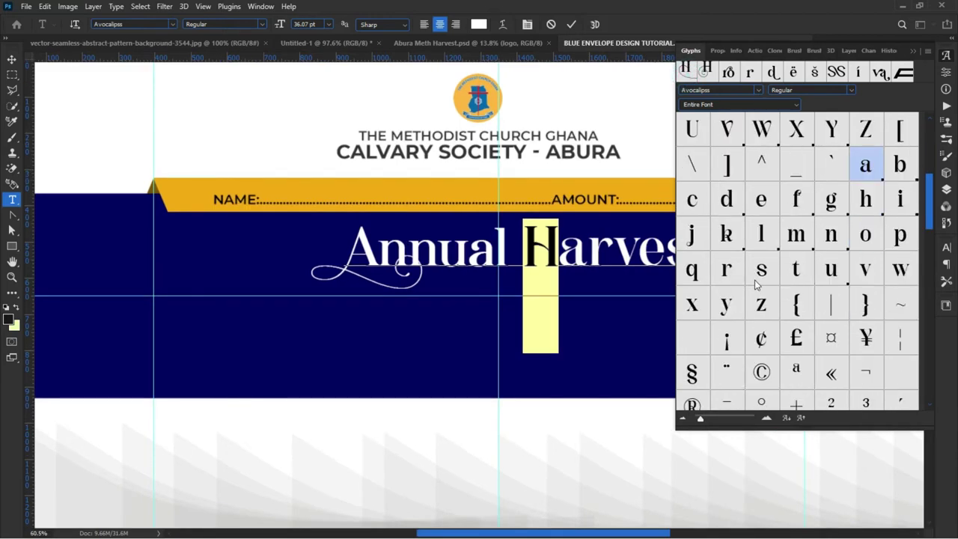
{"action": "scroll", "coordinate": [757, 299], "scroll_direction": "down", "scroll_amount": 2}
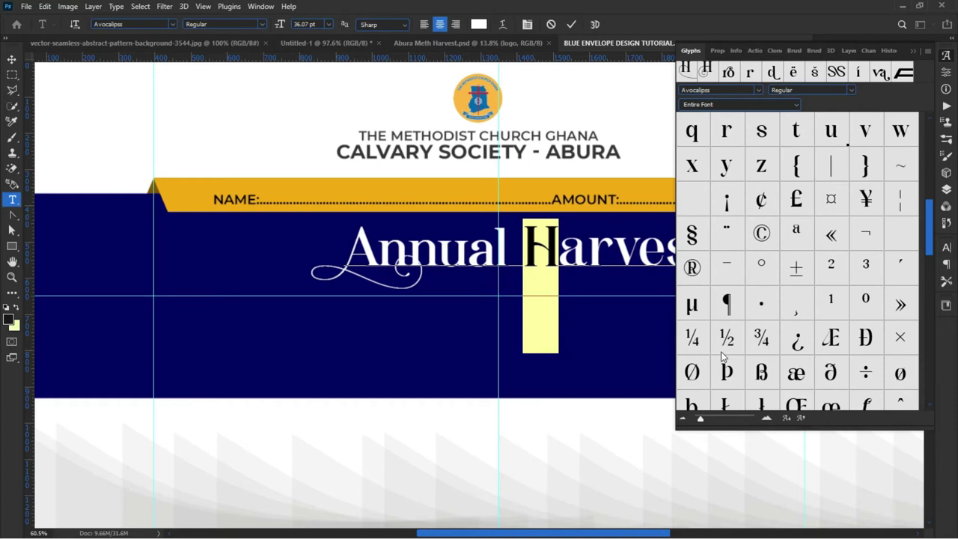
{"action": "scroll", "coordinate": [730, 307], "scroll_direction": "down", "scroll_amount": 4}
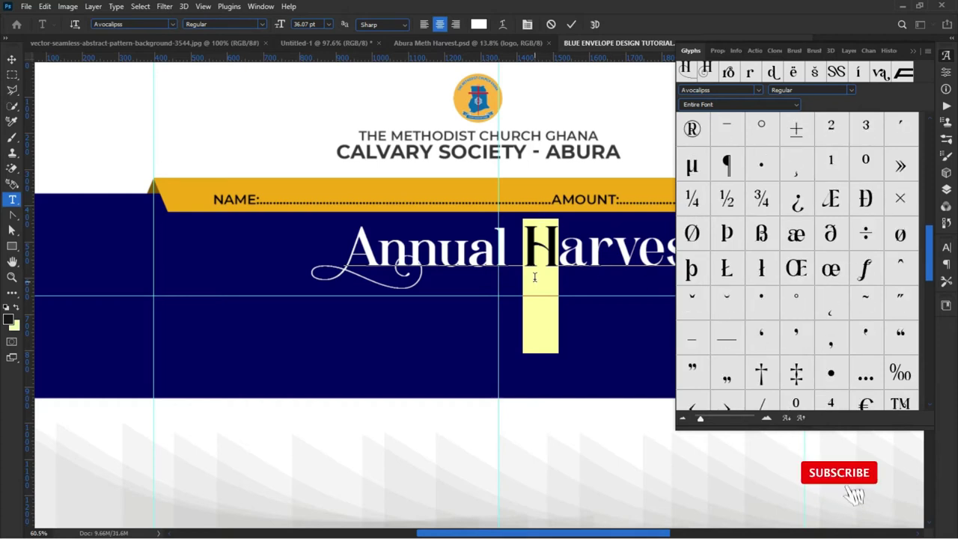
{"action": "scroll", "coordinate": [749, 330], "scroll_direction": "down", "scroll_amount": 10}
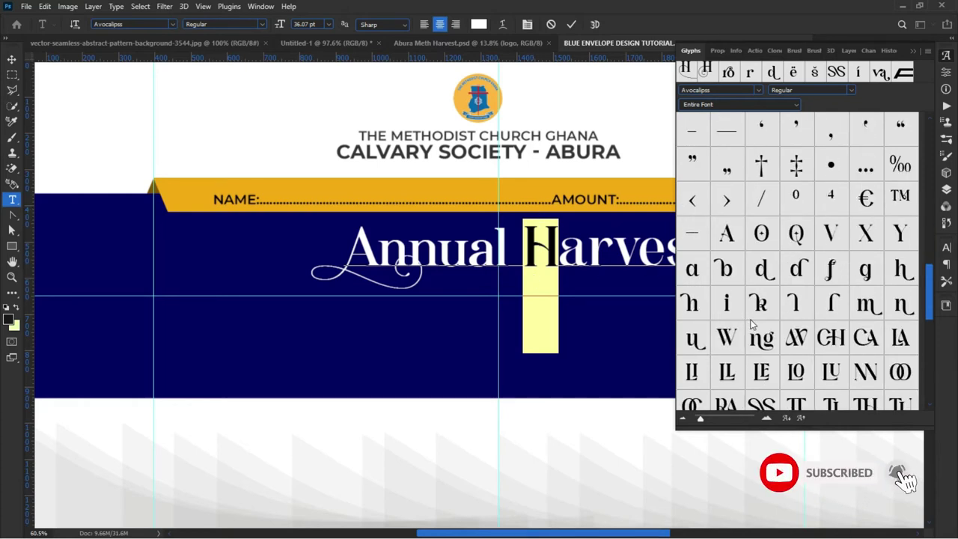
{"action": "scroll", "coordinate": [762, 339], "scroll_direction": "down", "scroll_amount": 5}
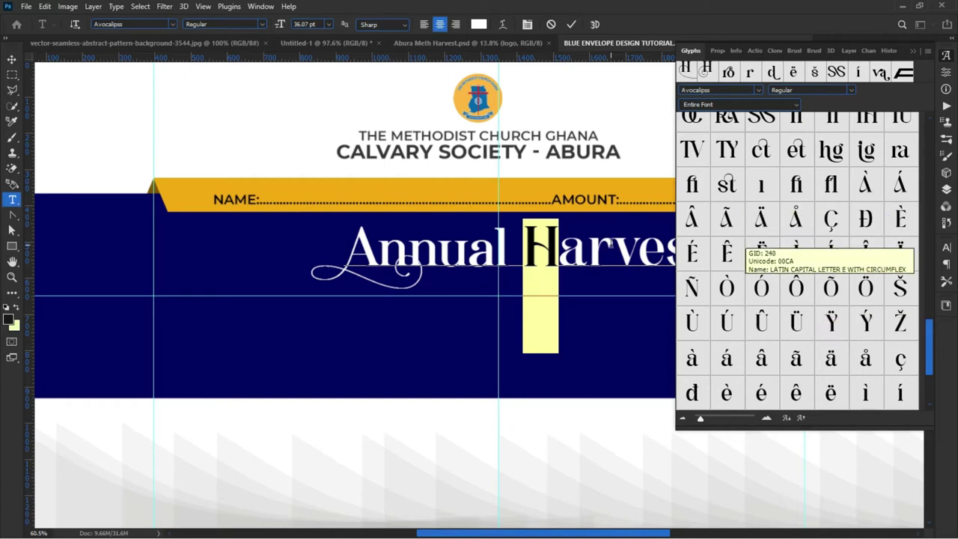
{"action": "left_click", "coordinate": [610, 245]}
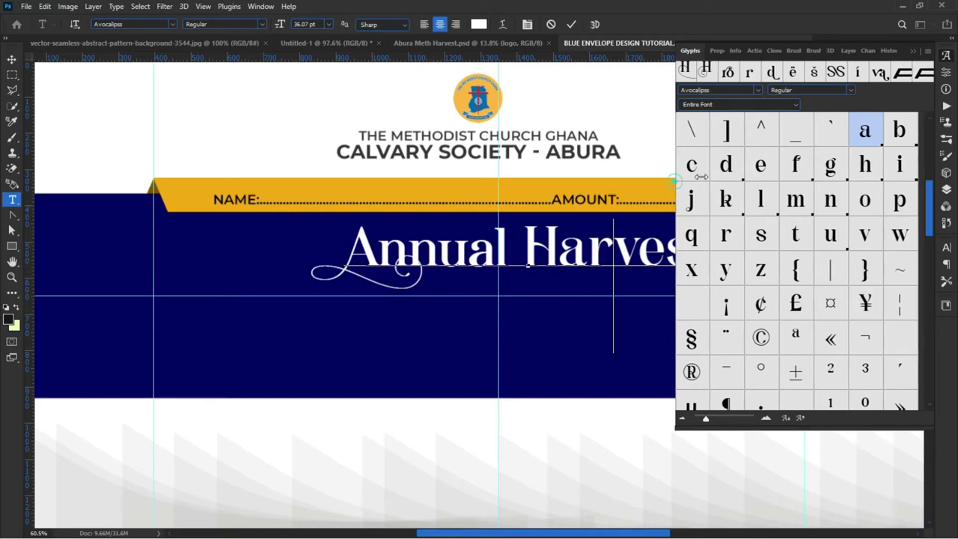
{"action": "left_click_drag", "start_coordinate": [674, 180], "coordinate": [735, 180]}
Step: Replace the st at the end of Harvest with the decorative st ligature
{"action": "left_click", "coordinate": [666, 251]}
{"action": "left_click", "coordinate": [708, 247], "text": "shift"}
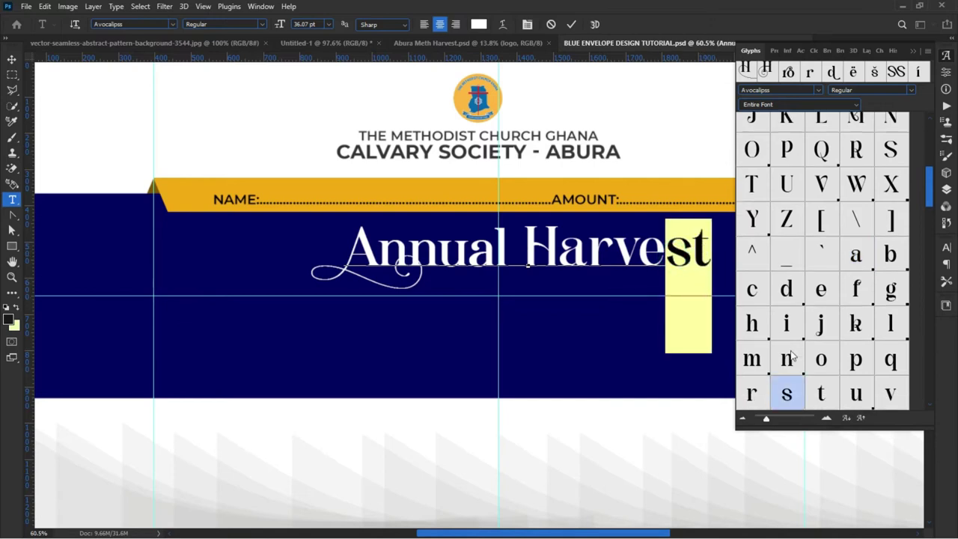
{"action": "left_click_drag", "start_coordinate": [929, 186], "coordinate": [916, 342]}
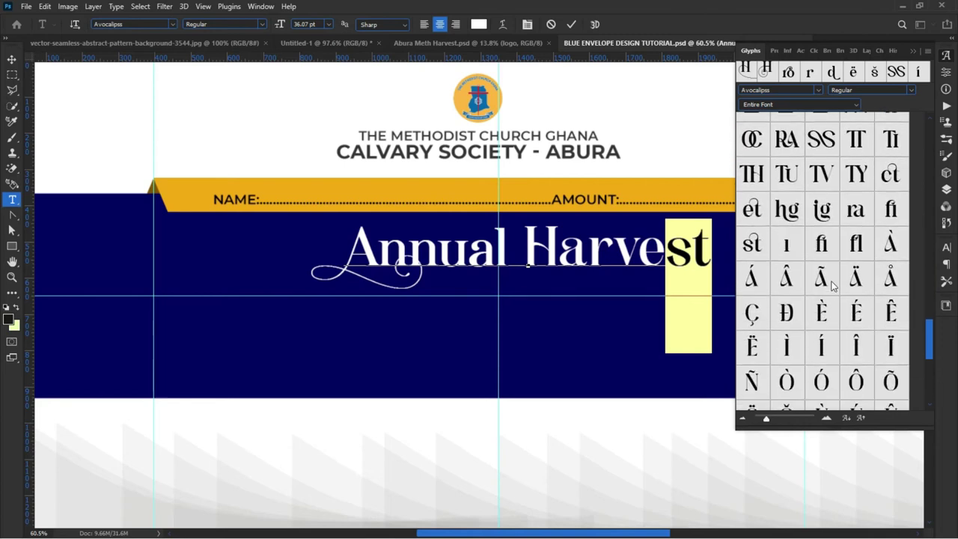
{"action": "double_click", "coordinate": [752, 244]}
Step: Check alternates for the a of Harvest, then reselect the H
{"action": "left_click_drag", "start_coordinate": [558, 248], "coordinate": [587, 247]}
{"action": "left_click", "coordinate": [559, 247]}
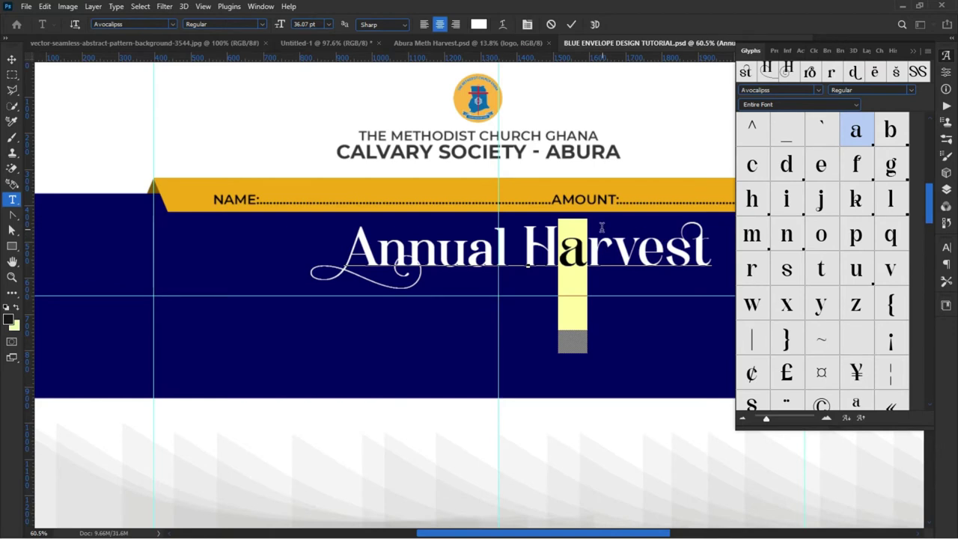
{"action": "left_click", "coordinate": [550, 247]}
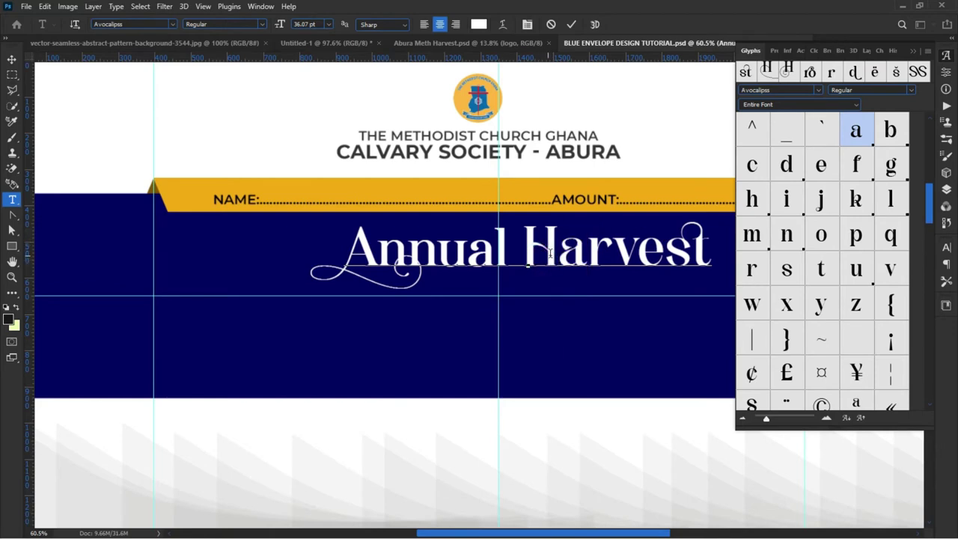
{"action": "left_click_drag", "start_coordinate": [524, 249], "coordinate": [552, 254]}
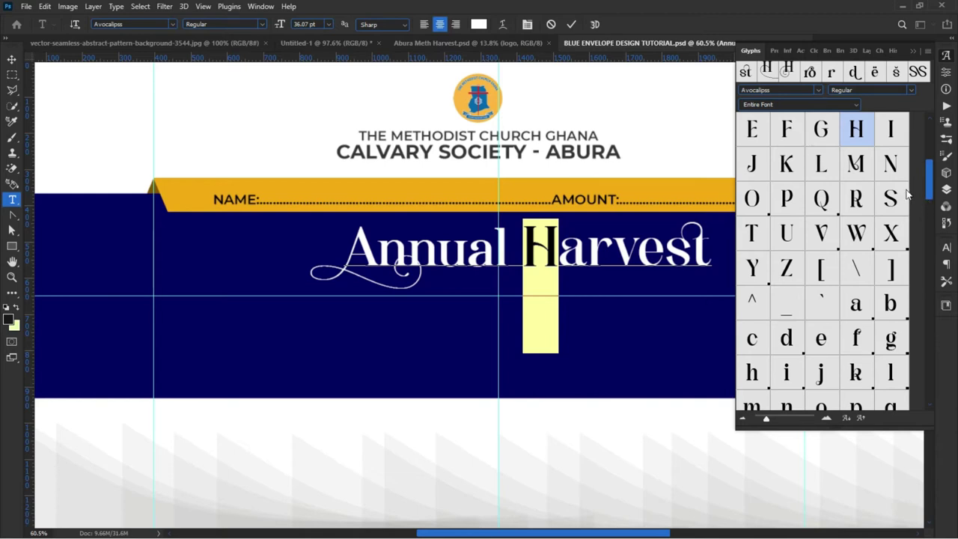
Step: Browse H alternates in the Glyphs panel, reselect the H, and open the font dropdown
{"action": "left_click_drag", "start_coordinate": [927, 187], "coordinate": [925, 241]}
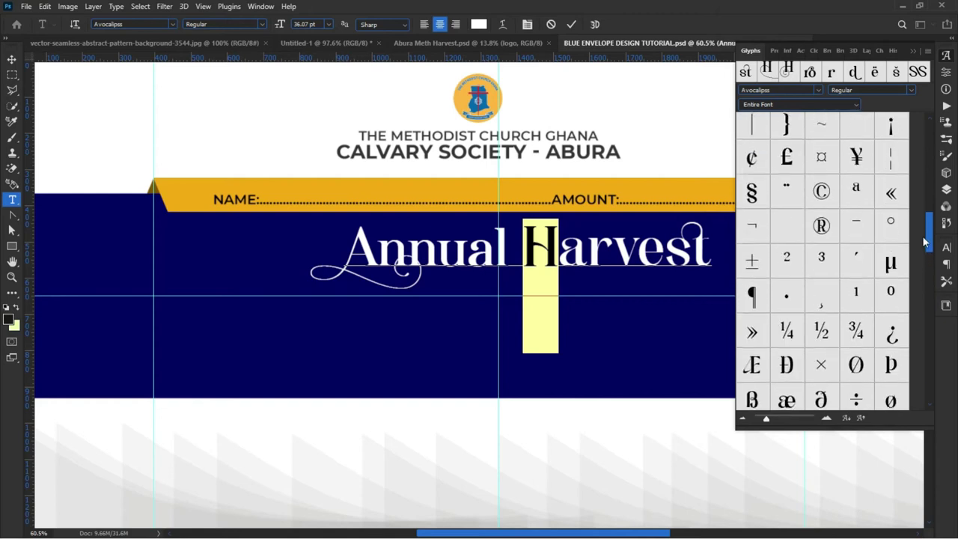
{"action": "left_click_drag", "start_coordinate": [921, 207], "coordinate": [903, 140]}
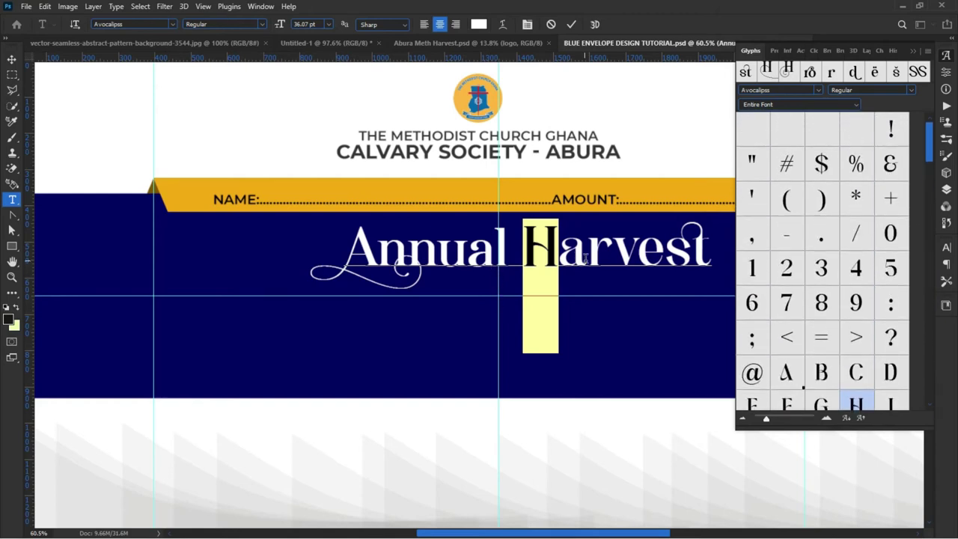
{"action": "left_click", "coordinate": [563, 247]}
{"action": "left_click_drag", "start_coordinate": [563, 247], "coordinate": [537, 238]}
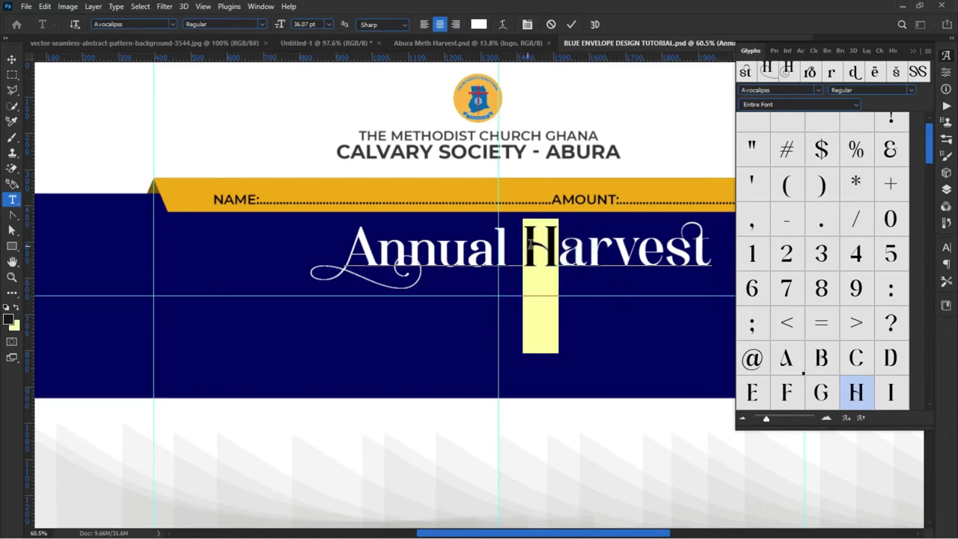
{"action": "scroll", "coordinate": [824, 313], "scroll_direction": "down", "scroll_amount": 3}
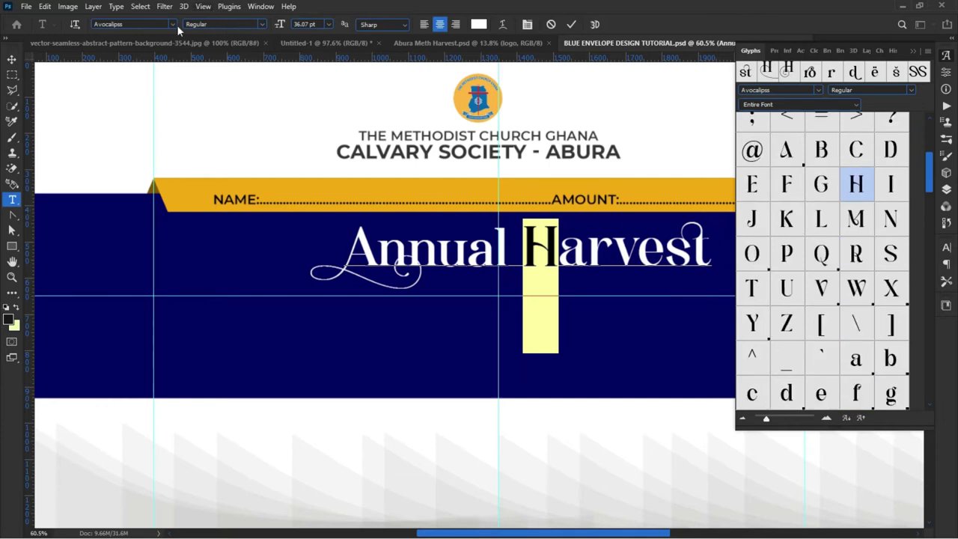
{"action": "left_click", "coordinate": [139, 25]}
{"action": "left_click", "coordinate": [173, 25]}
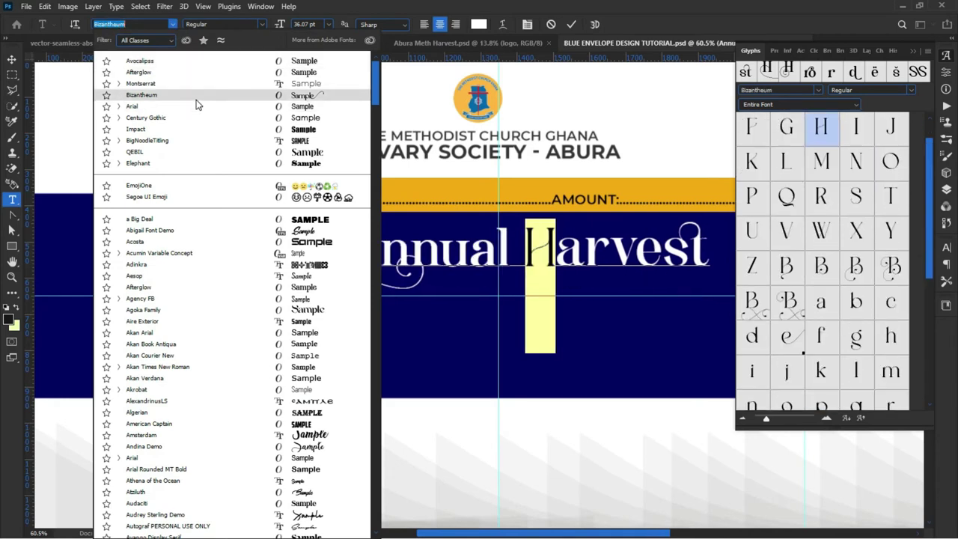
Step: Set the H of Harvest in Afterglow with the long-swash alternate and commit the edit
{"action": "left_click", "coordinate": [153, 72]}
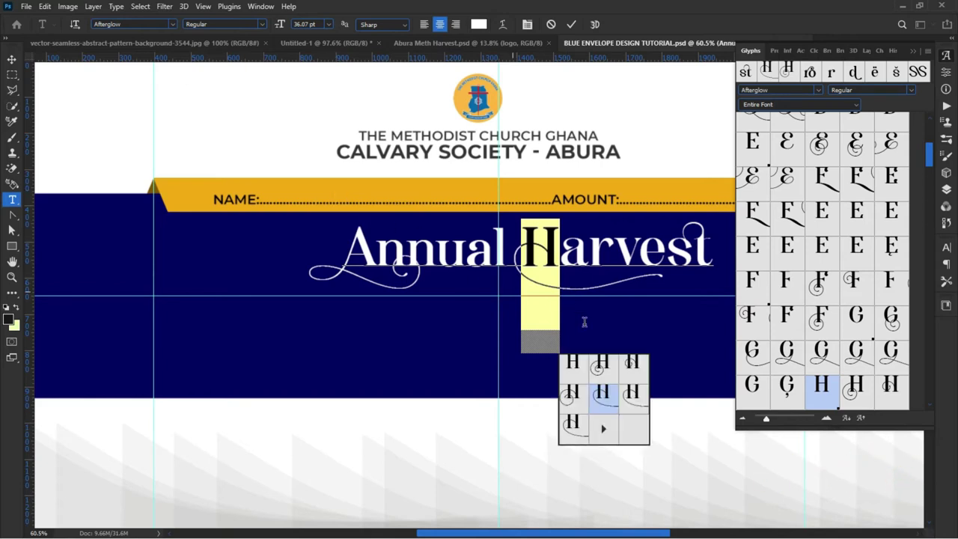
{"action": "left_click", "coordinate": [625, 404]}
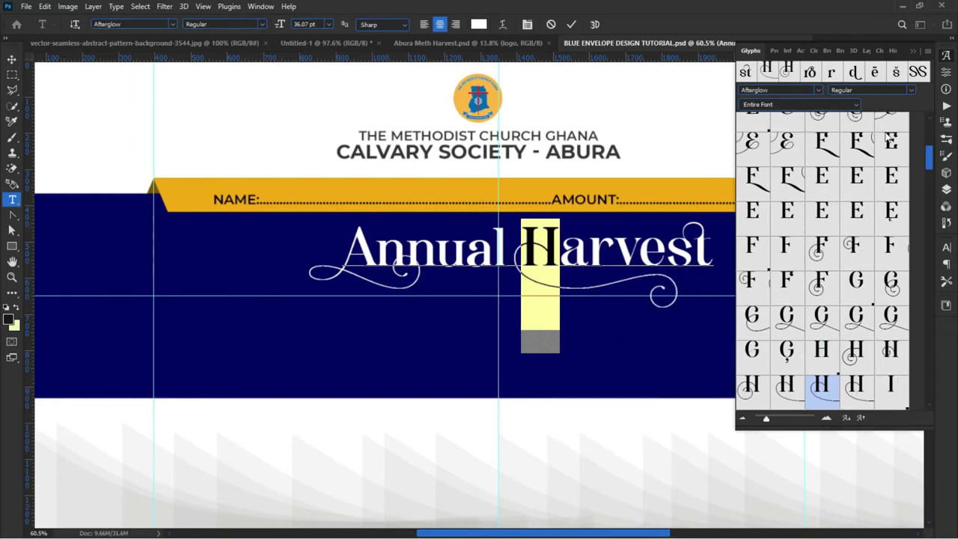
{"action": "scroll", "coordinate": [774, 337], "scroll_direction": "down", "scroll_amount": 4}
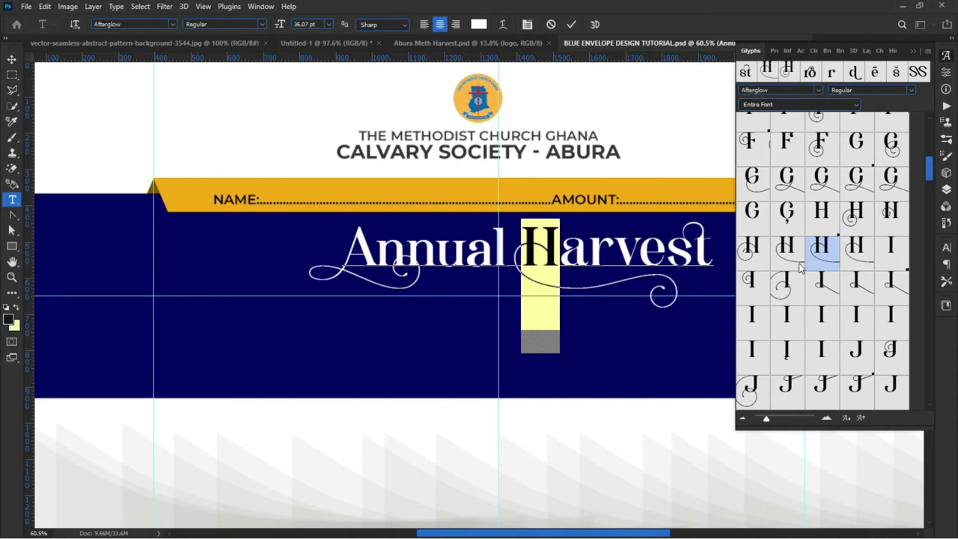
{"action": "double_click", "coordinate": [852, 261]}
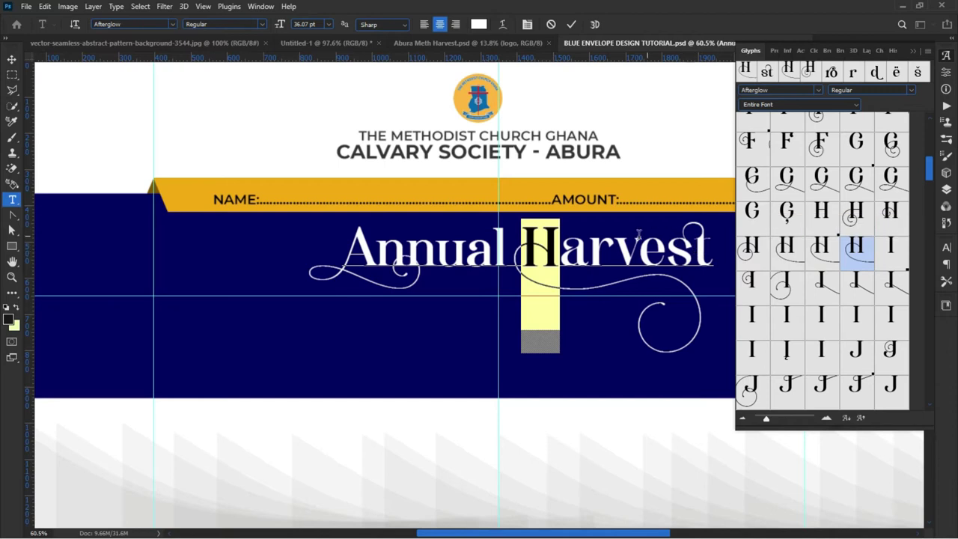
{"action": "left_click", "coordinate": [571, 24]}
{"action": "key", "text": "v"}
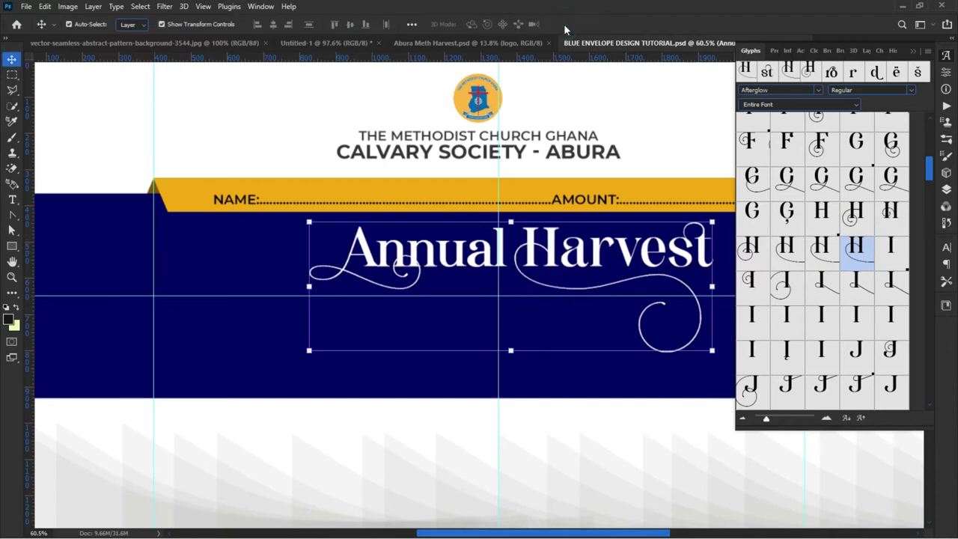
{"action": "left_click", "coordinate": [254, 432]}
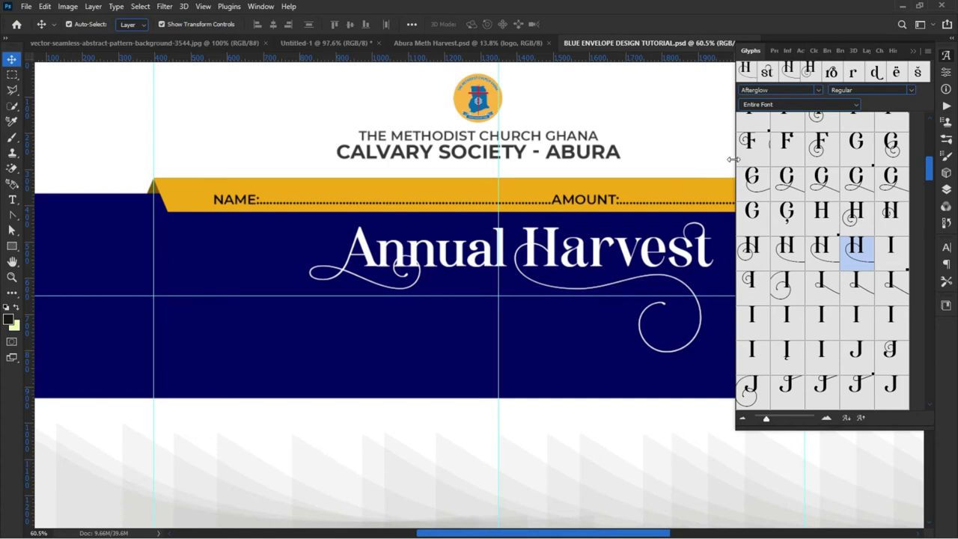
Step: Nudge the Annual Harvest title 24 px left, then switch to the Abura Meth Harvest.psd flyer
{"action": "left_click_drag", "start_coordinate": [733, 158], "coordinate": [772, 157]}
{"action": "scroll", "coordinate": [229, 238], "scroll_direction": "down", "scroll_amount": 3}
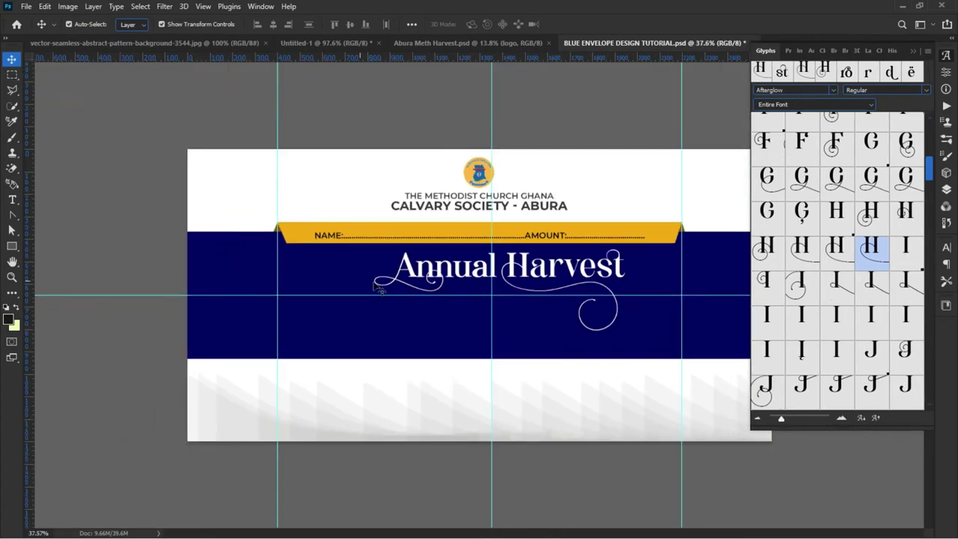
{"action": "left_click", "coordinate": [451, 279]}
{"action": "left_click_drag", "start_coordinate": [450, 280], "coordinate": [439, 284]}
{"action": "key", "text": "ctrl+plus"}
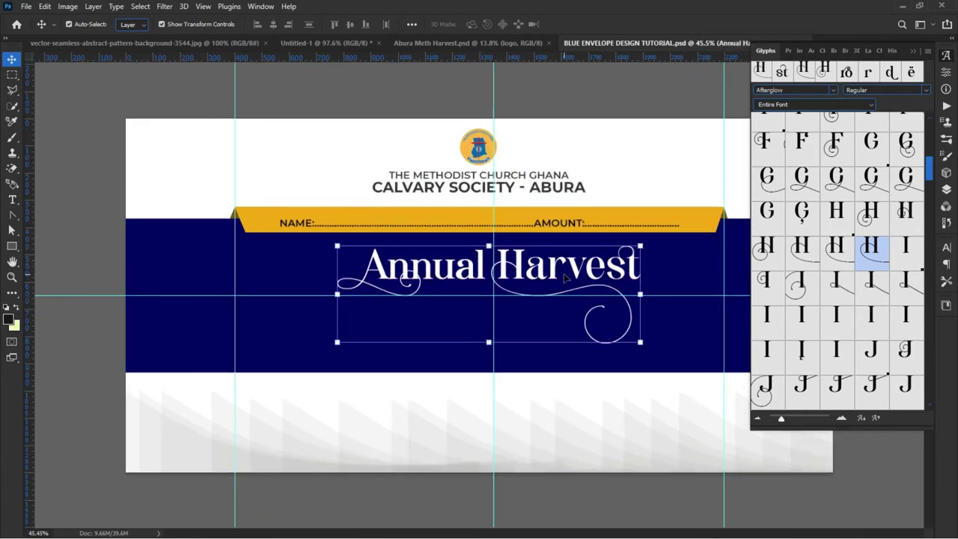
{"action": "left_click", "coordinate": [446, 43]}
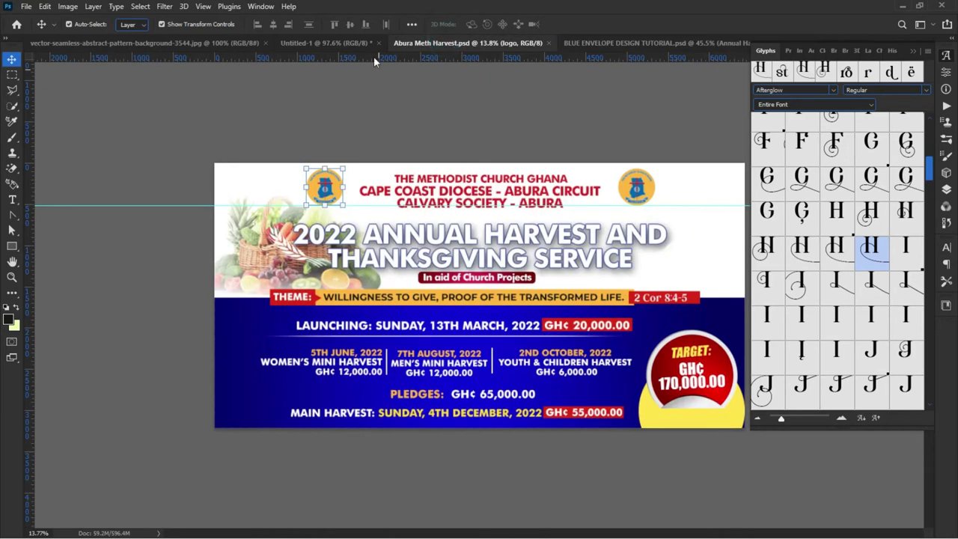
Step: Copy the gold gradient layer style from Rectangle 1 in Untitled-1, then return to the envelope
{"action": "left_click", "coordinate": [337, 43]}
{"action": "left_click", "coordinate": [490, 198]}
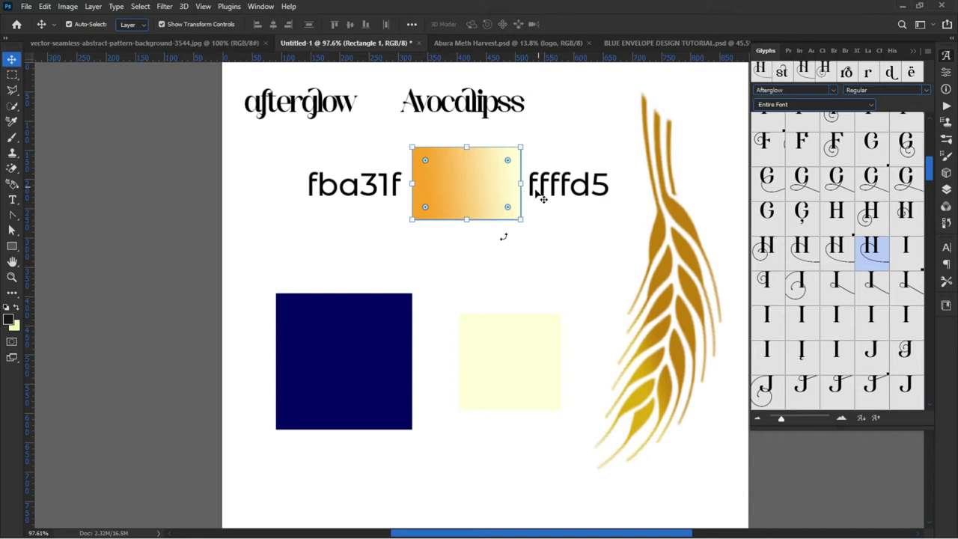
{"action": "left_click", "coordinate": [496, 258]}
{"action": "scroll", "coordinate": [496, 261], "scroll_direction": "down", "scroll_amount": 1}
{"action": "scroll", "coordinate": [401, 260], "scroll_direction": "down", "scroll_amount": 1}
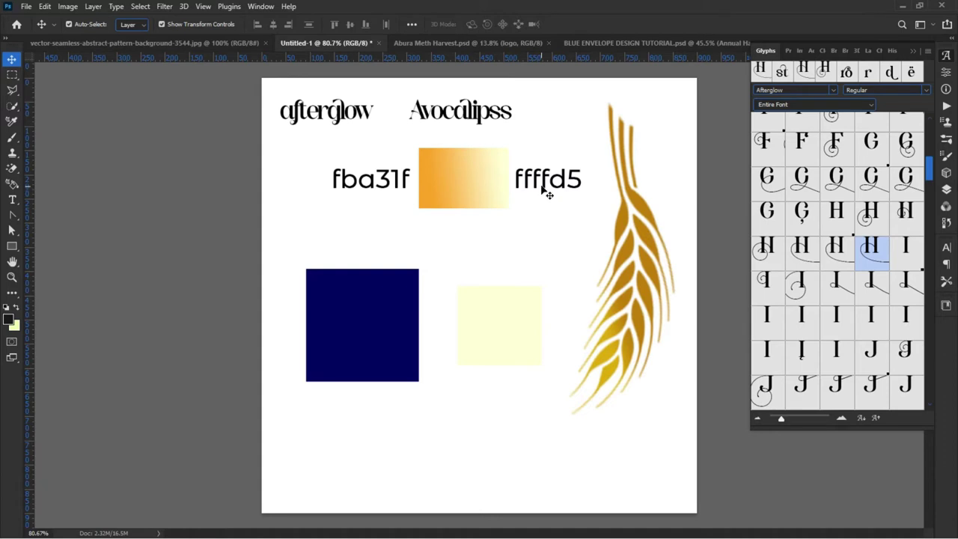
{"action": "left_click", "coordinate": [447, 197]}
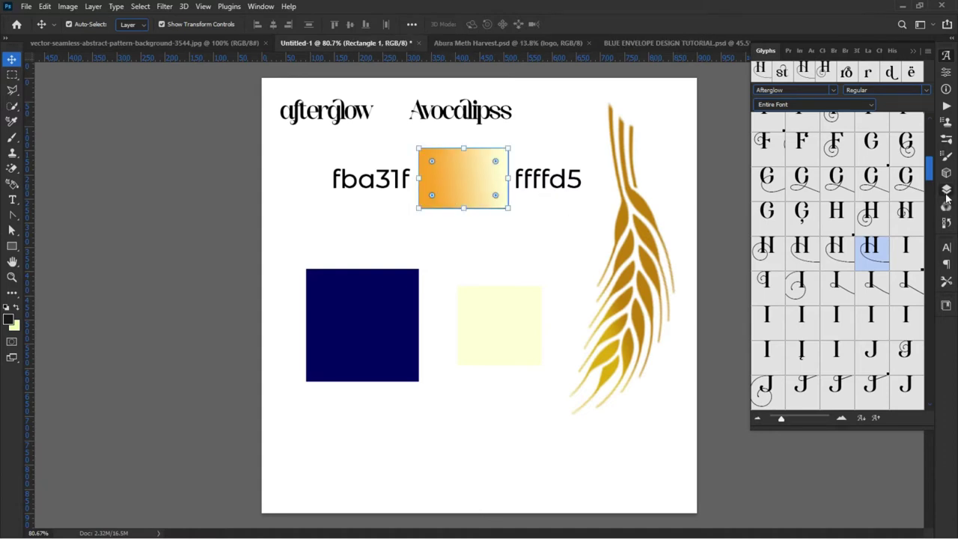
{"action": "left_click", "coordinate": [947, 192]}
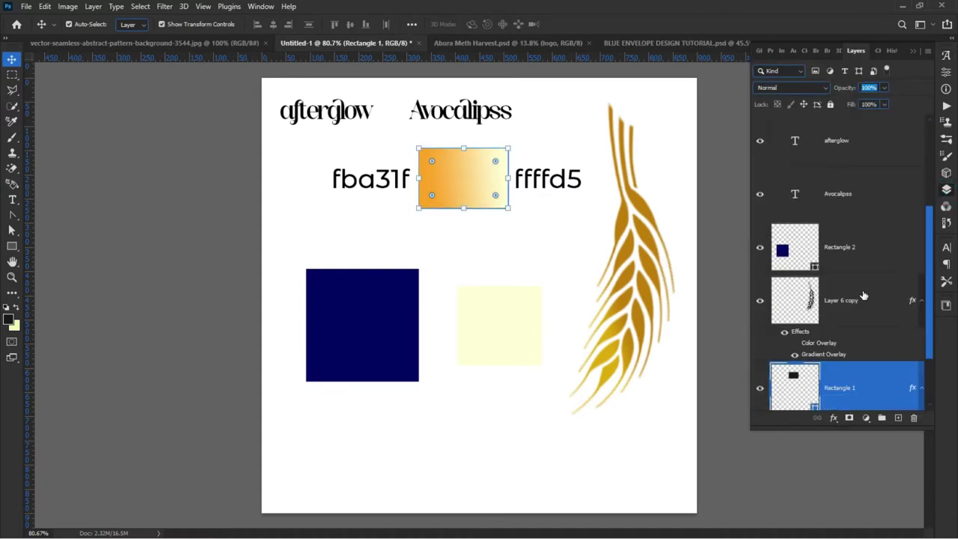
{"action": "scroll", "coordinate": [864, 295], "scroll_direction": "down", "scroll_amount": 3}
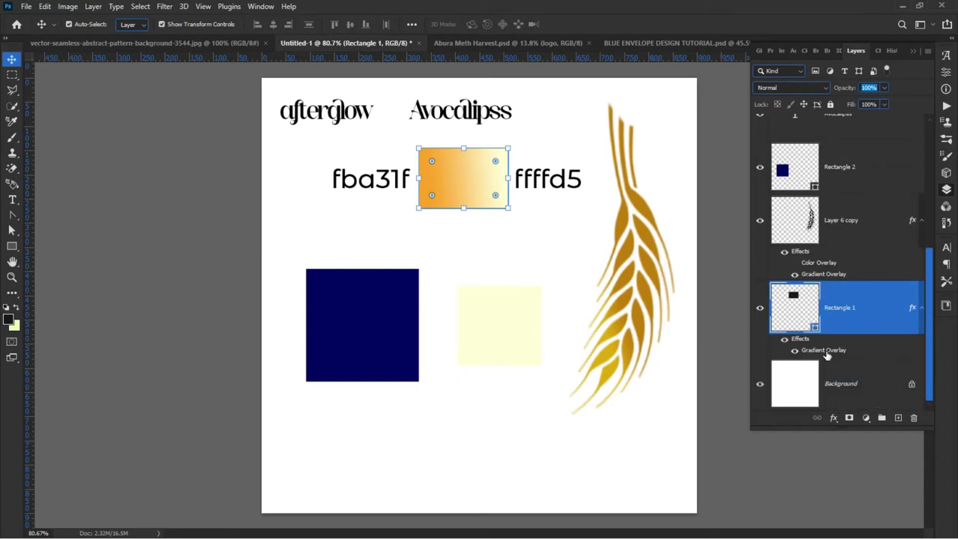
{"action": "right_click", "coordinate": [824, 352]}
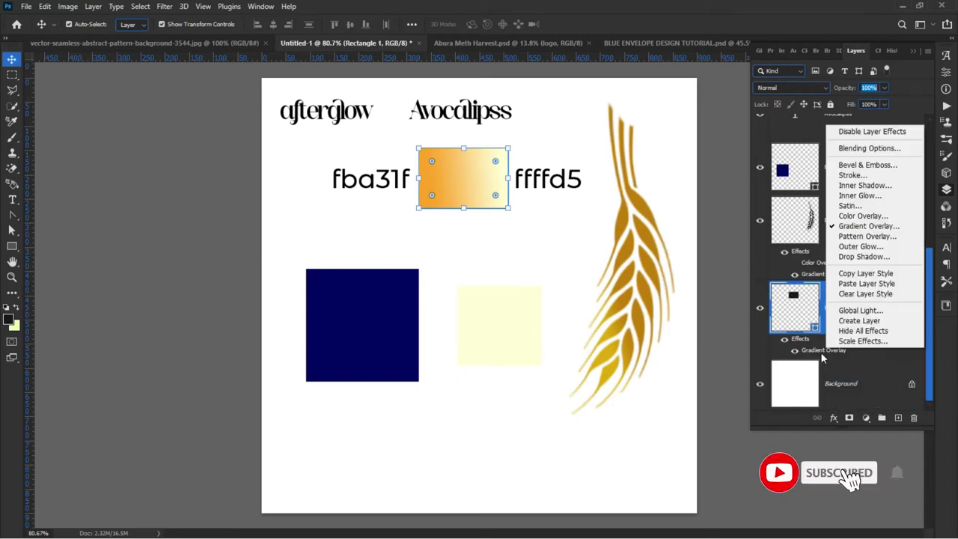
{"action": "left_click", "coordinate": [851, 275]}
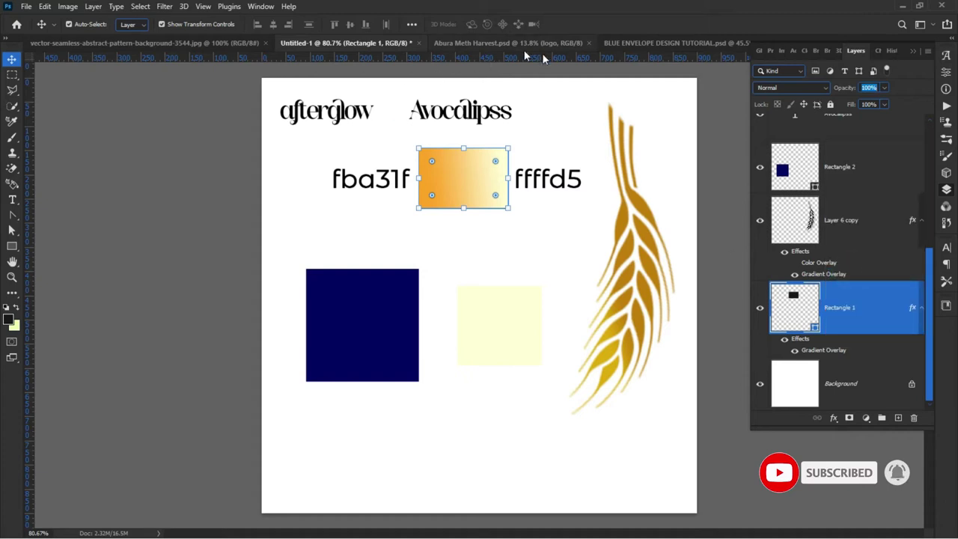
{"action": "left_click", "coordinate": [629, 42]}
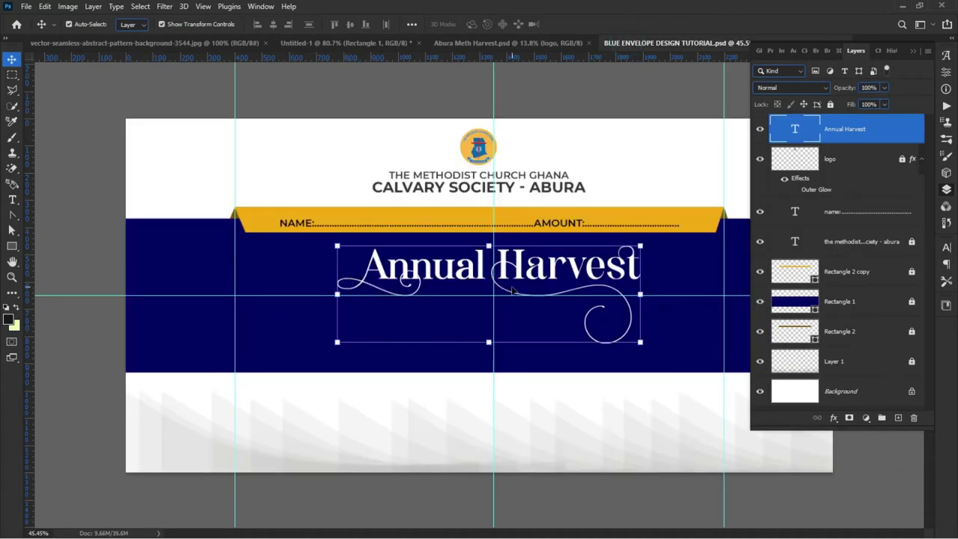
Step: Paste the gold gradient style onto the Annual Harvest title and move it up slightly
{"action": "right_click", "coordinate": [889, 132]}
{"action": "left_click", "coordinate": [750, 406]}
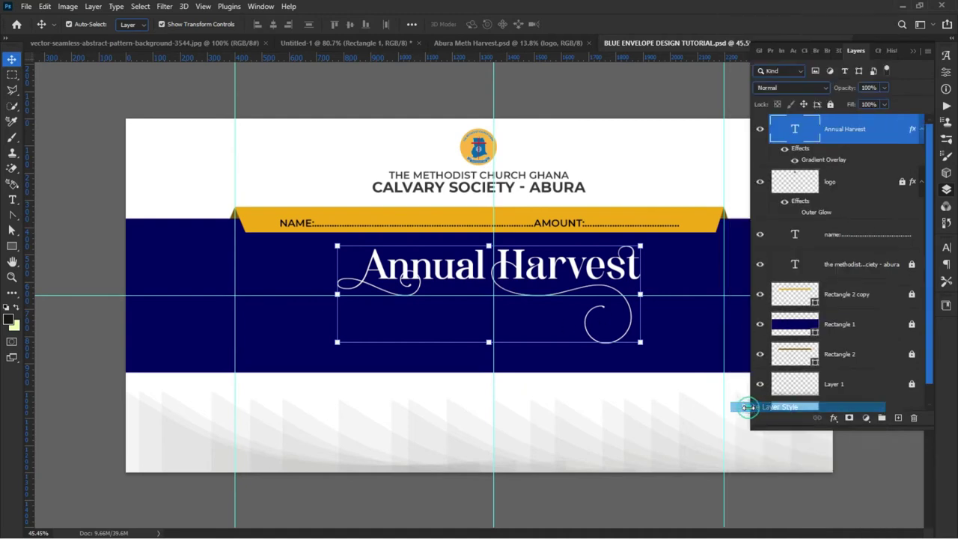
{"action": "left_click", "coordinate": [406, 408]}
{"action": "left_click_drag", "start_coordinate": [422, 280], "coordinate": [414, 273]}
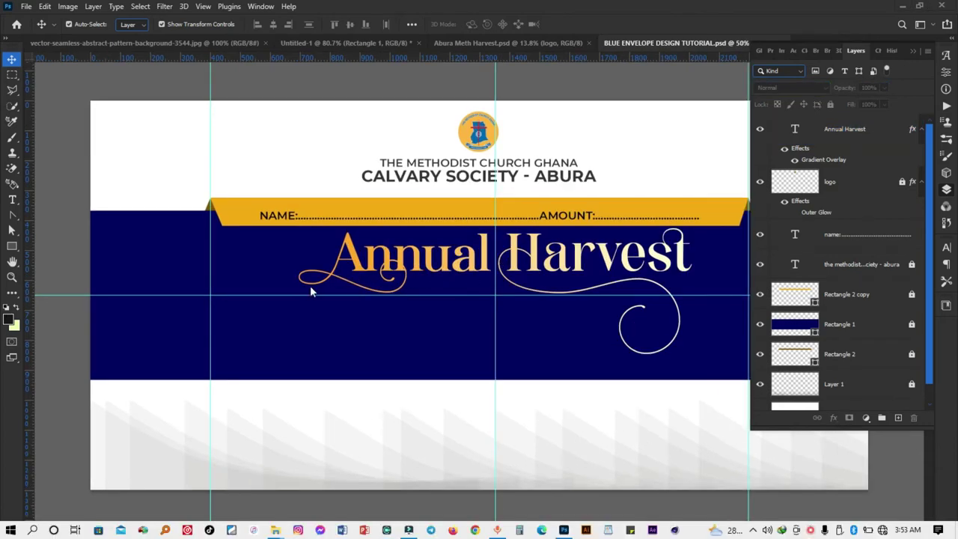
{"action": "left_click", "coordinate": [374, 261]}
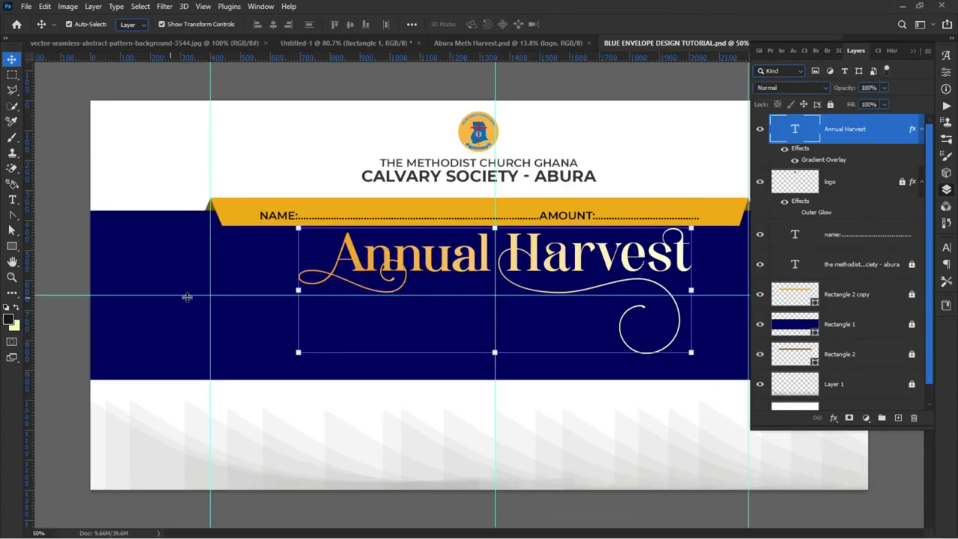
{"action": "left_click", "coordinate": [168, 256]}
Step: Unlock the navy band layer Rectangle 1, then switch to the Abura Meth Harvest flyer
{"action": "left_click", "coordinate": [854, 325]}
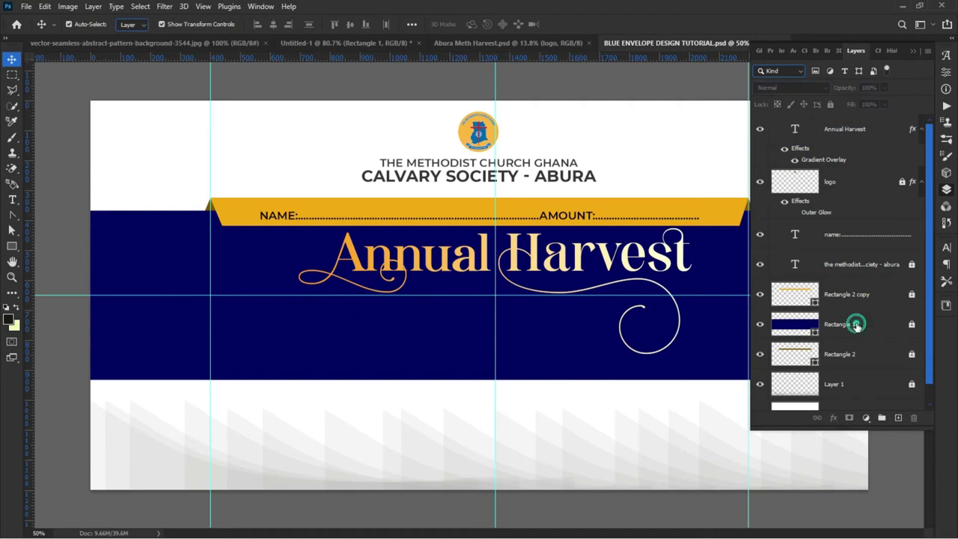
{"action": "left_click", "coordinate": [830, 104]}
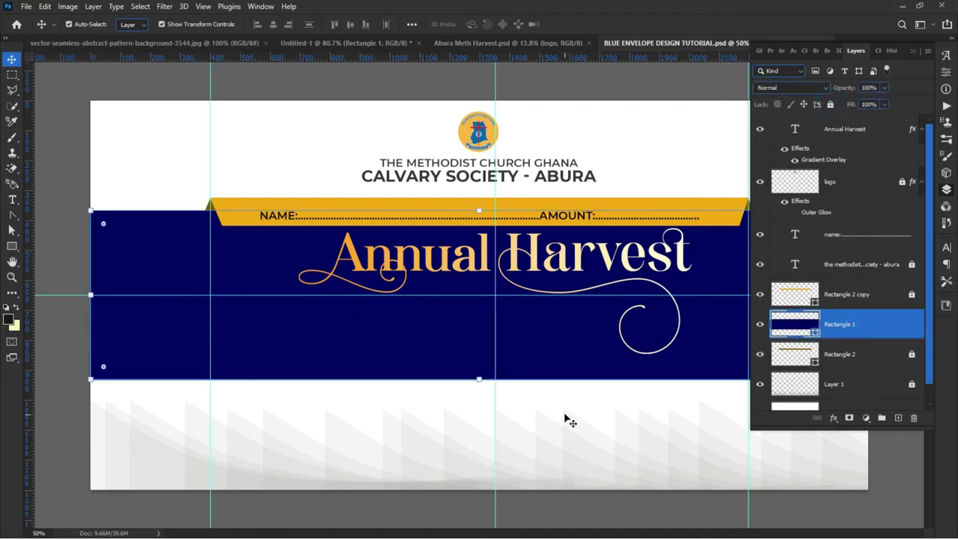
{"action": "scroll", "coordinate": [257, 247], "scroll_direction": "down", "scroll_amount": 2}
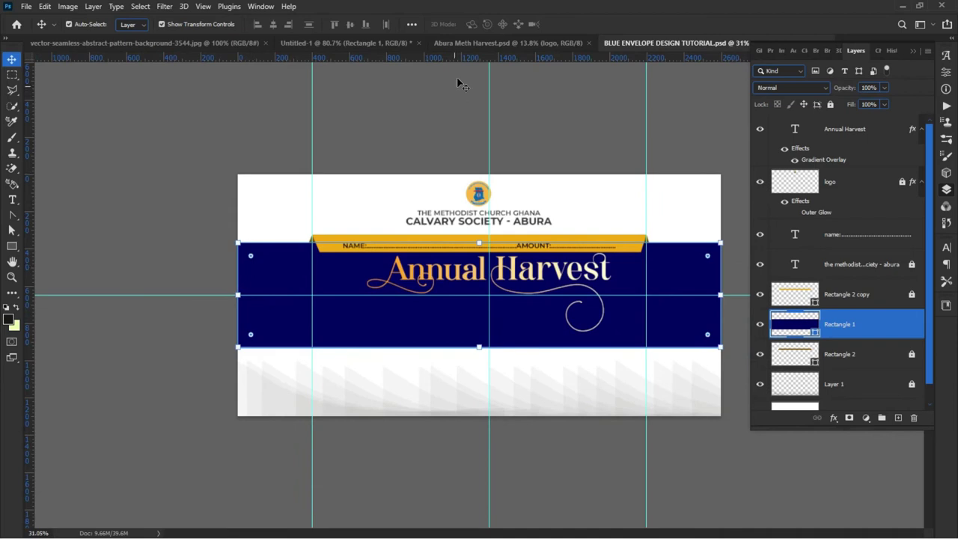
{"action": "left_click", "coordinate": [460, 42]}
Step: Drag the blue swirl pattern into the envelope and scale it to about 384% to fill the canvas
{"action": "left_click", "coordinate": [289, 43]}
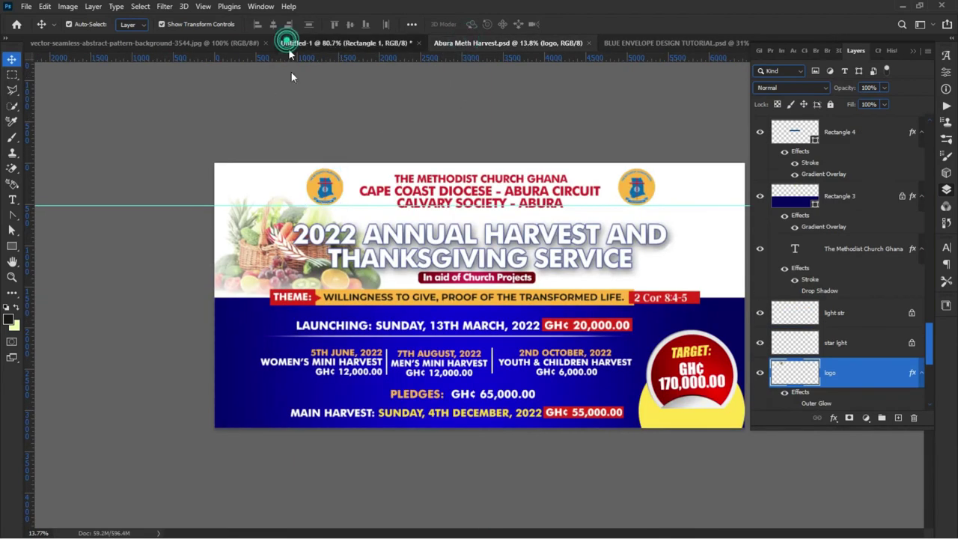
{"action": "left_click", "coordinate": [173, 44]}
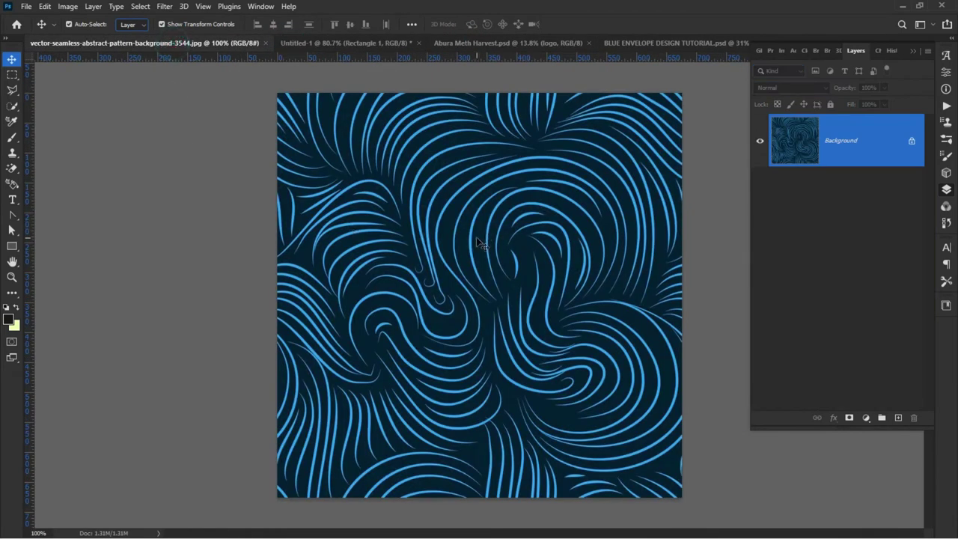
{"action": "left_click_drag", "start_coordinate": [614, 30], "coordinate": [375, 320]}
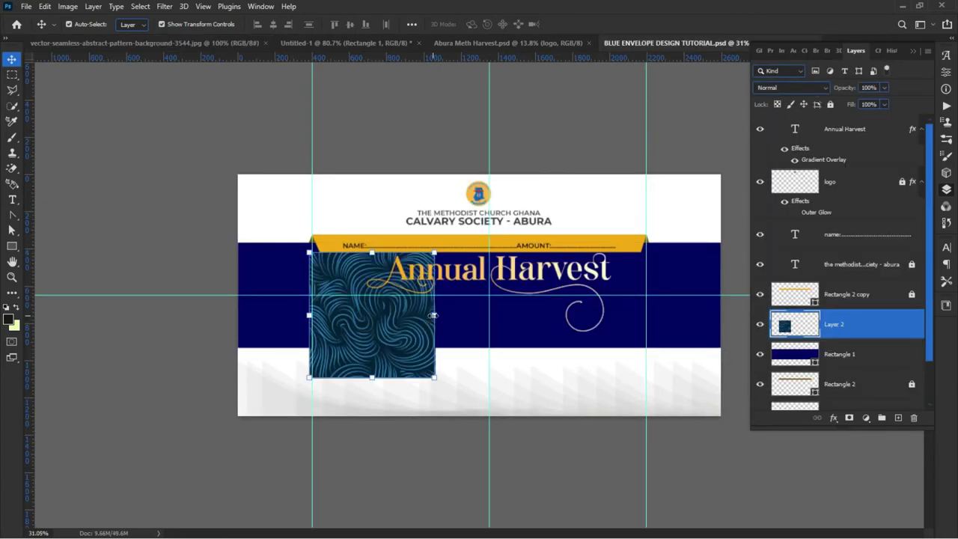
{"action": "left_click_drag", "start_coordinate": [434, 315], "coordinate": [720, 367]}
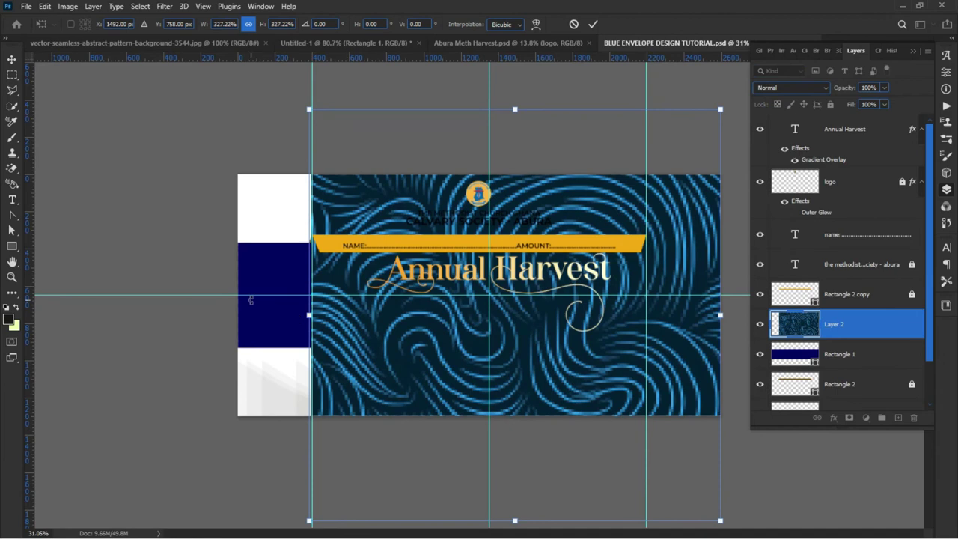
{"action": "left_click_drag", "start_coordinate": [309, 315], "coordinate": [232, 315]}
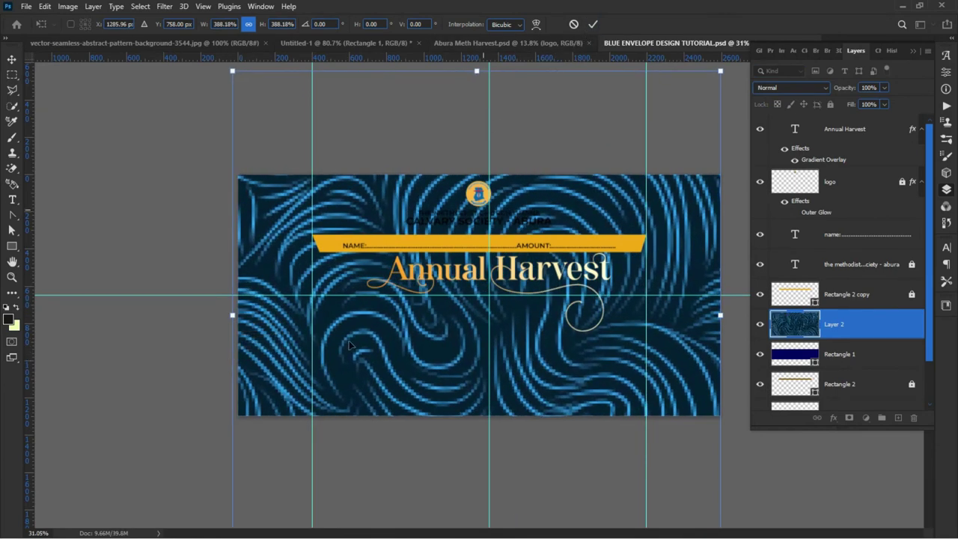
{"action": "left_click_drag", "start_coordinate": [229, 318], "coordinate": [240, 336]}
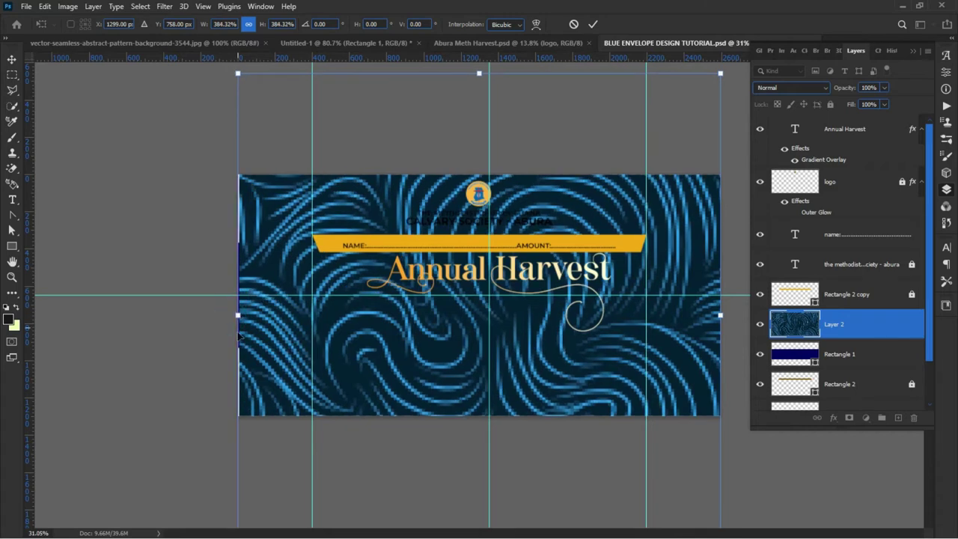
{"action": "left_click", "coordinate": [593, 24]}
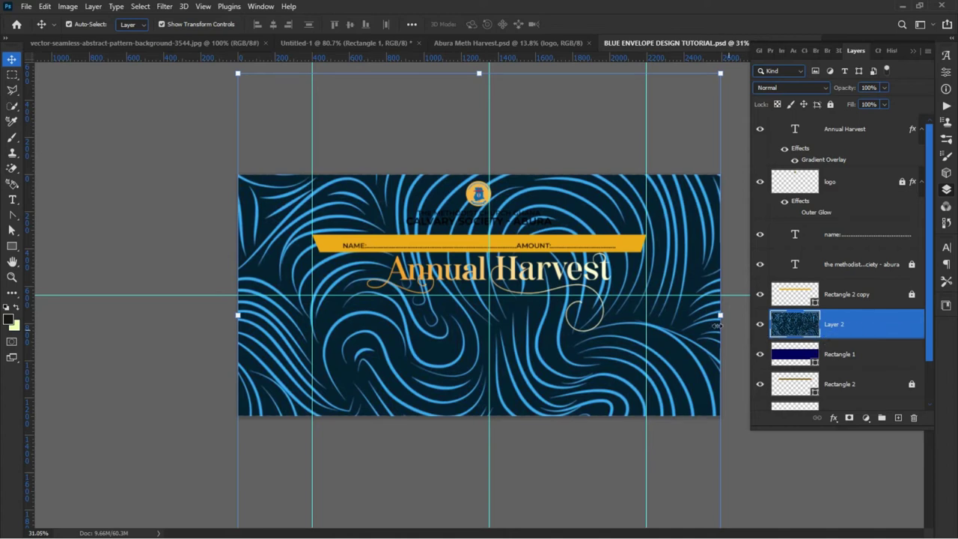
Step: Clip the Layer 2 swirl pattern to the navy Rectangle 1 band with Create Clipping Mask
{"action": "right_click", "coordinate": [882, 322]}
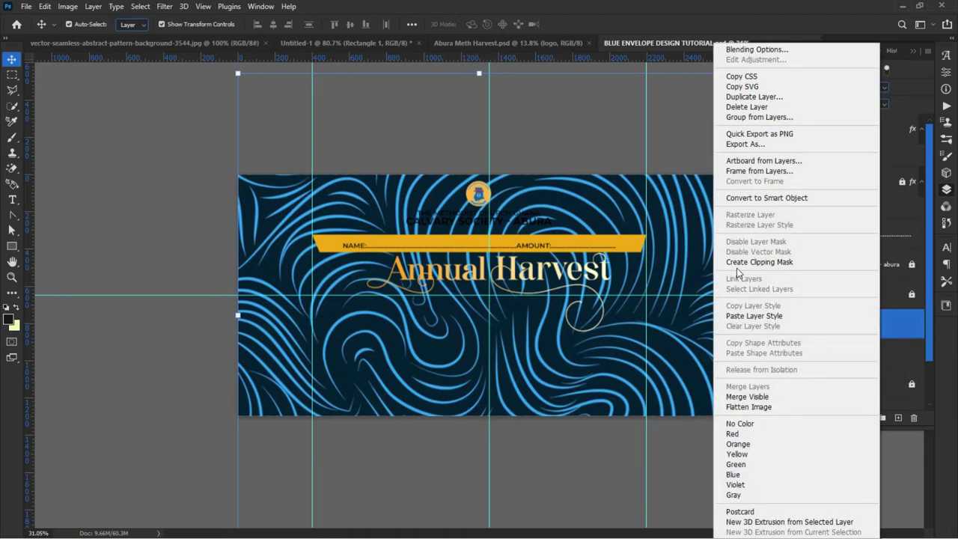
{"action": "left_click", "coordinate": [761, 263]}
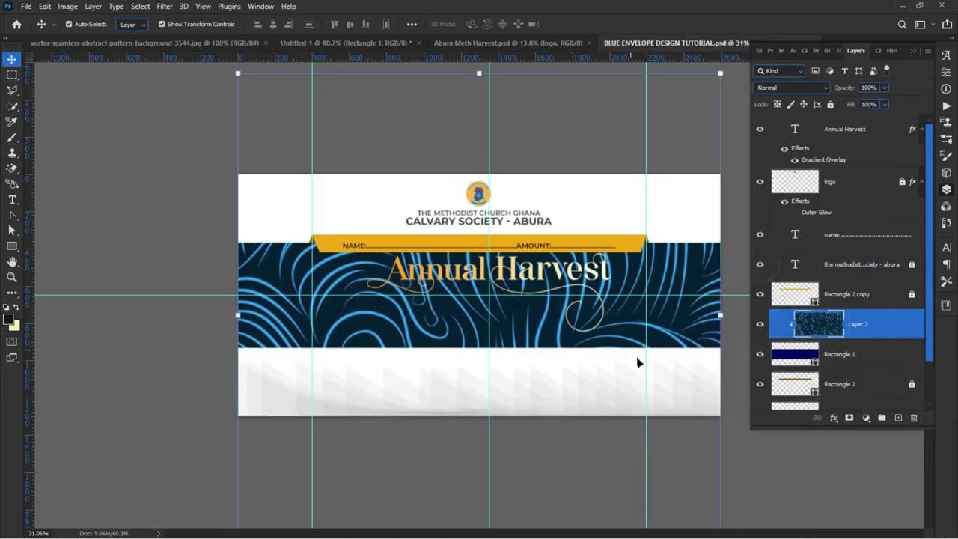
{"action": "left_click", "coordinate": [815, 361]}
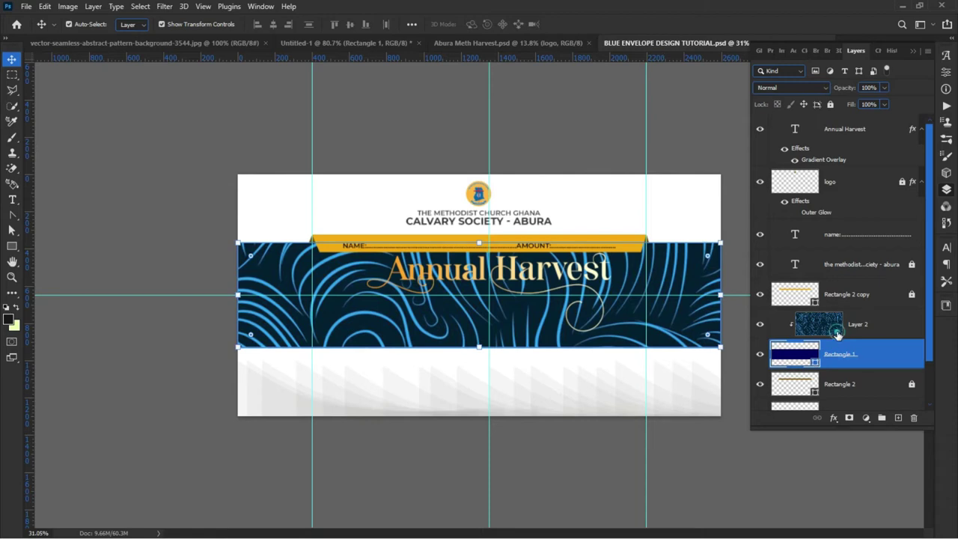
{"action": "left_click", "coordinate": [837, 334]}
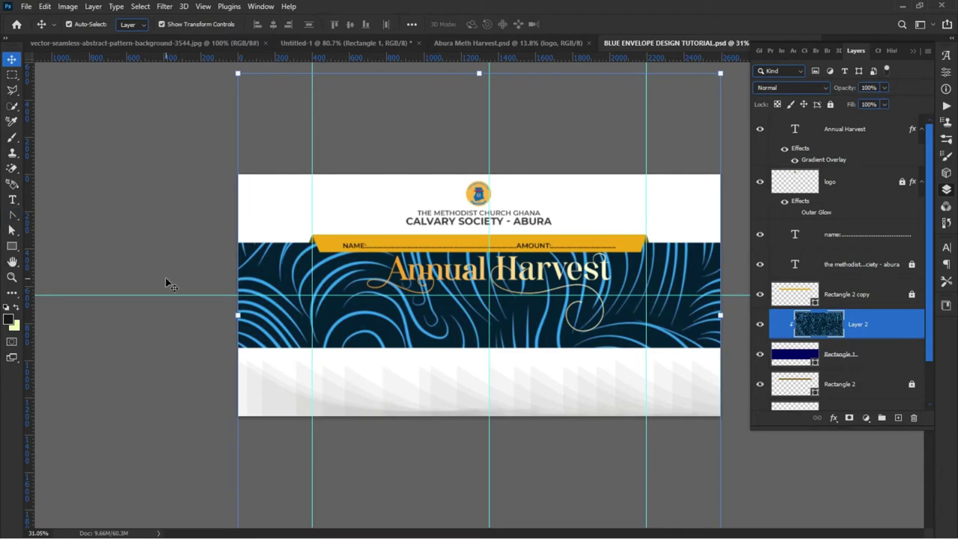
Step: Copy a middle strip of the pattern to a new Layer 3 and delete the original Layer 2
{"action": "left_click", "coordinate": [12, 76]}
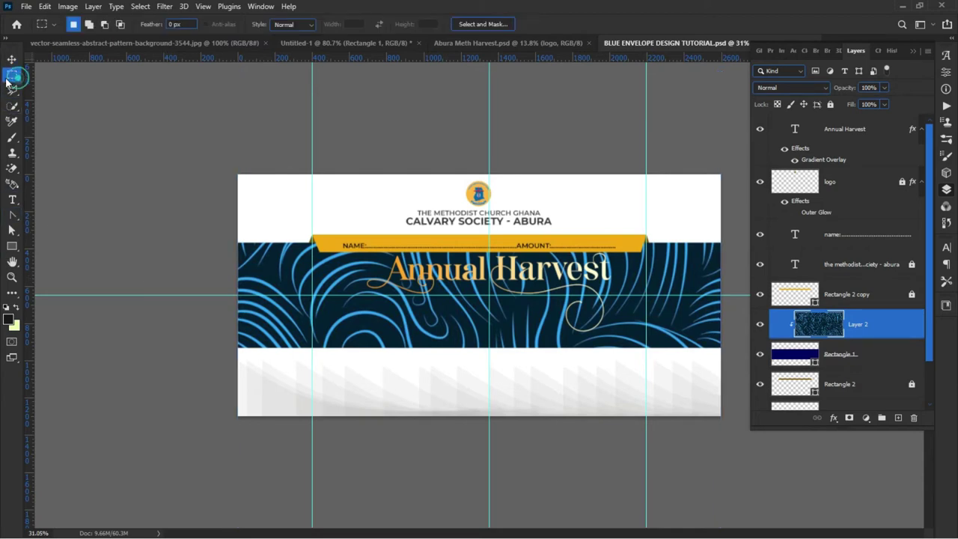
{"action": "left_click_drag", "start_coordinate": [238, 234], "coordinate": [723, 362]}
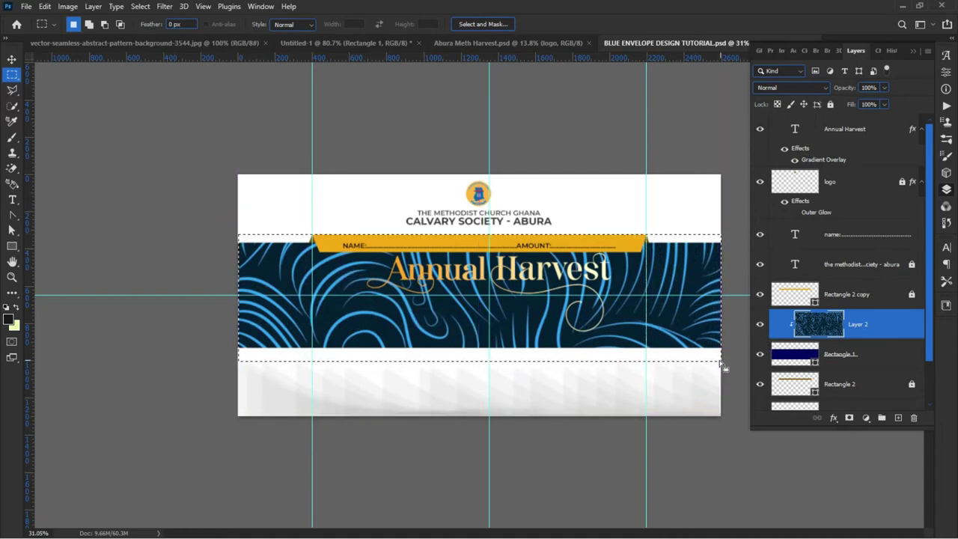
{"action": "right_click", "coordinate": [619, 310]}
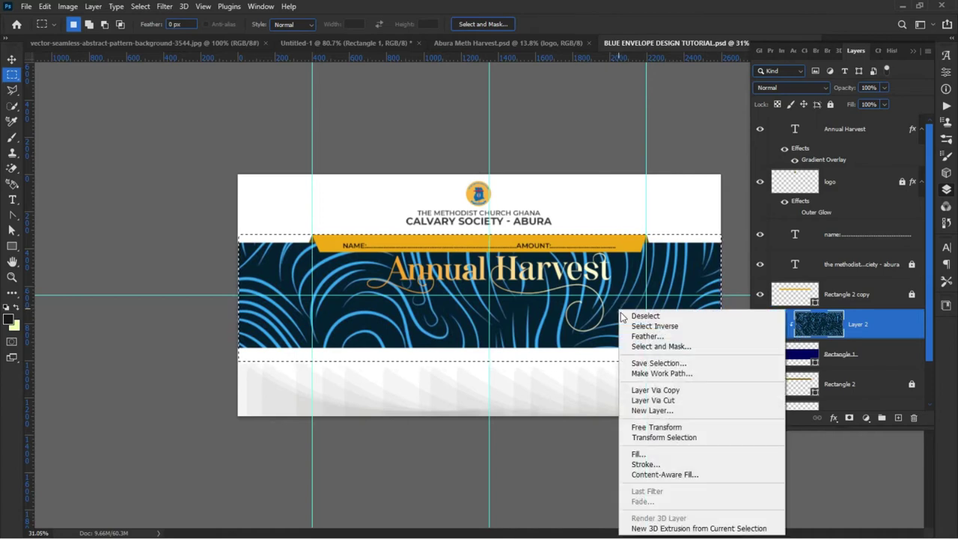
{"action": "left_click", "coordinate": [662, 391]}
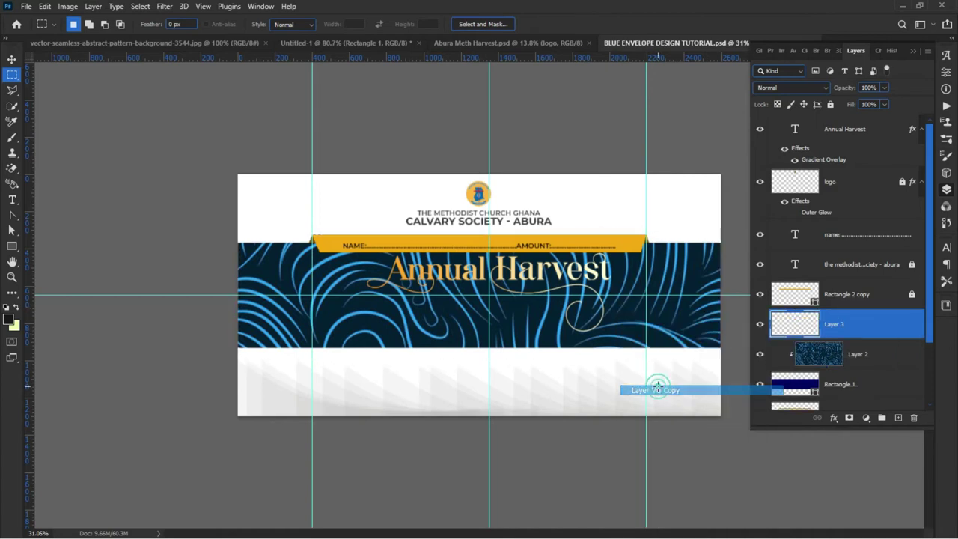
{"action": "left_click", "coordinate": [804, 353]}
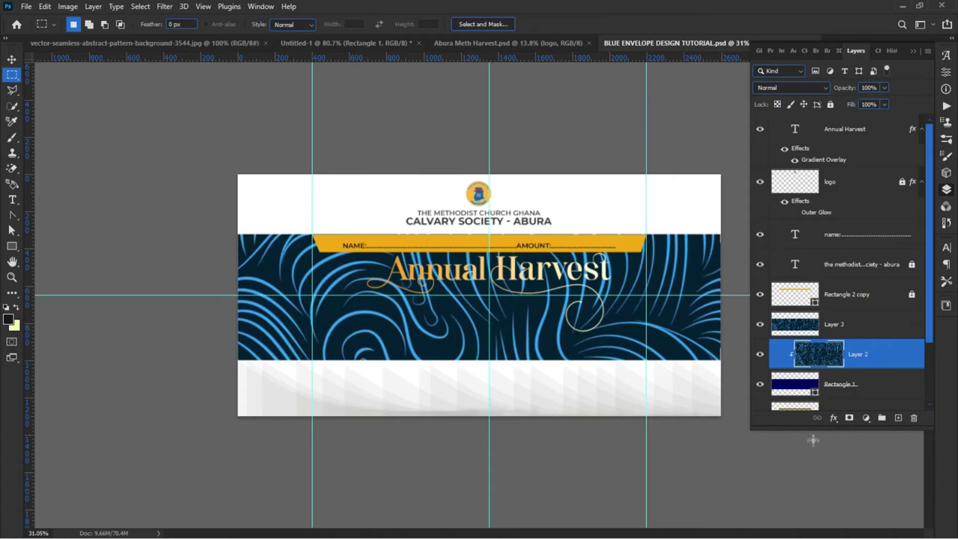
{"action": "key", "text": "Delete"}
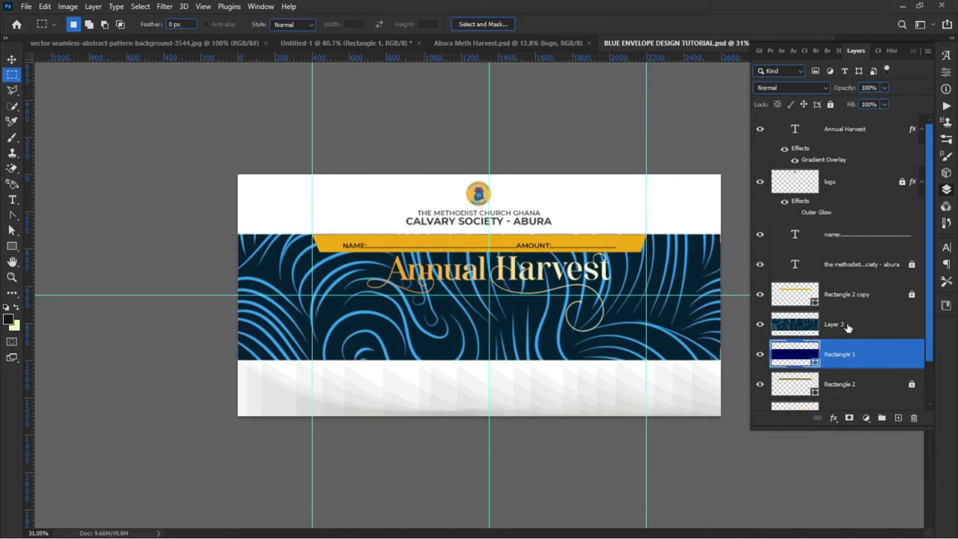
Step: Clip Layer 3 to the navy Rectangle 1 band below it
{"action": "left_click", "coordinate": [848, 327]}
{"action": "right_click", "coordinate": [859, 328]}
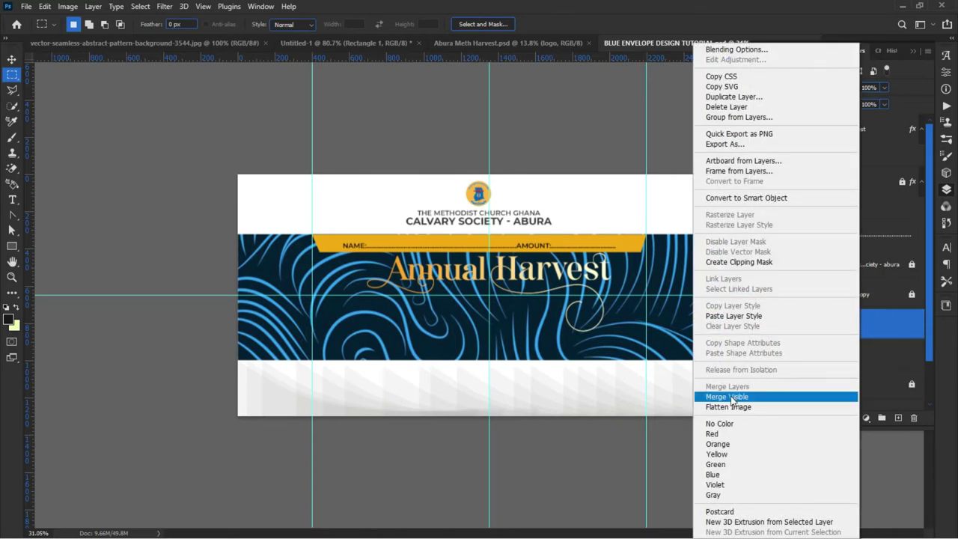
{"action": "left_click", "coordinate": [737, 263]}
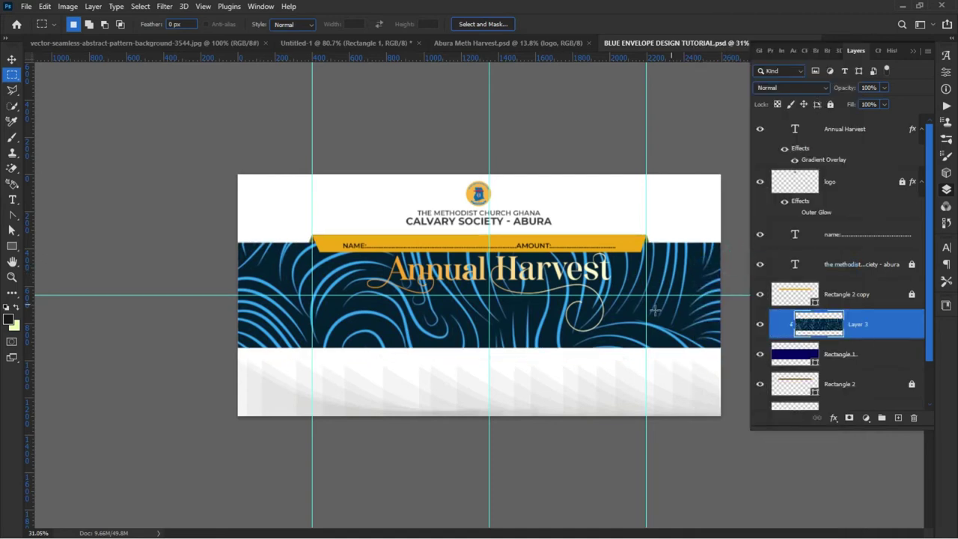
{"action": "left_click", "coordinate": [12, 59]}
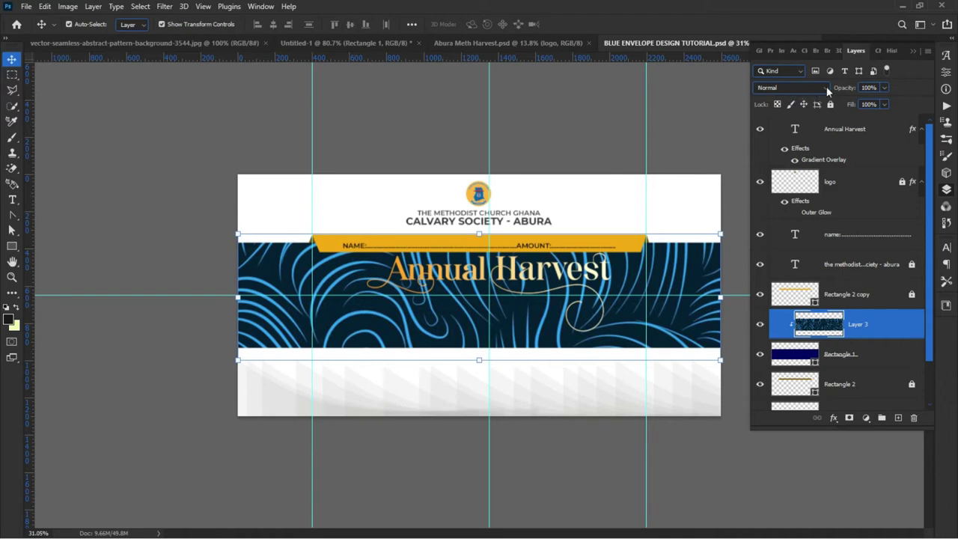
Step: Set Layer 3's blend mode to Soft Light and its opacity to 23%
{"action": "left_click", "coordinate": [827, 87]}
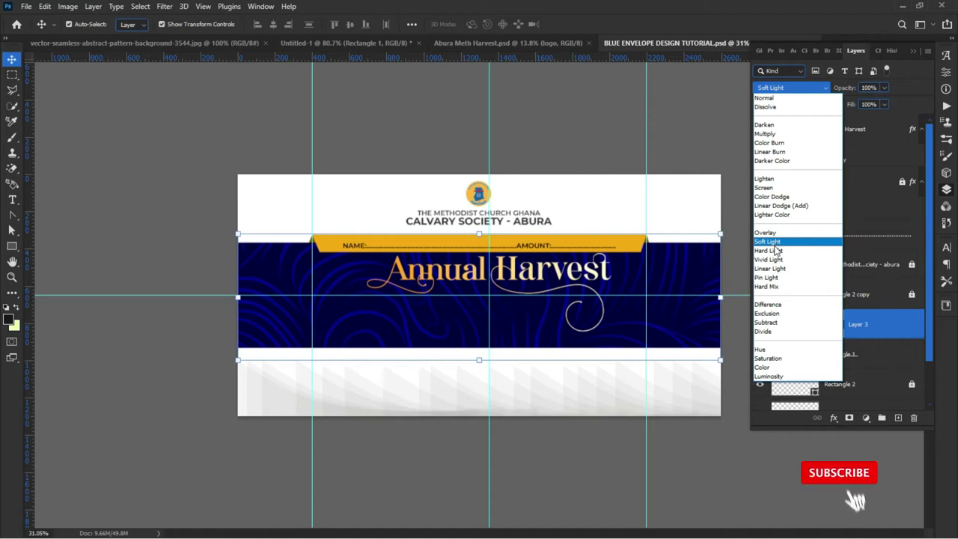
{"action": "left_click", "coordinate": [775, 242]}
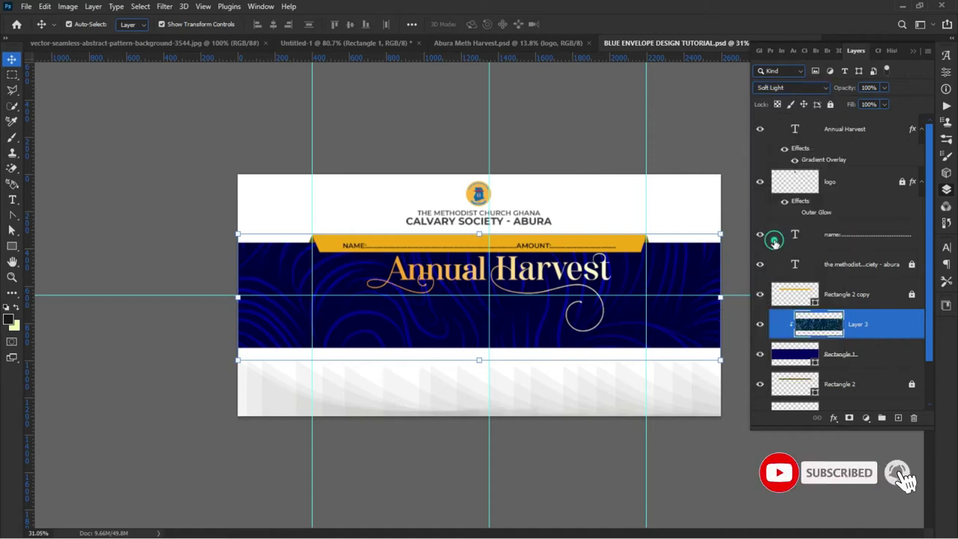
{"action": "left_click_drag", "start_coordinate": [849, 90], "coordinate": [803, 108]}
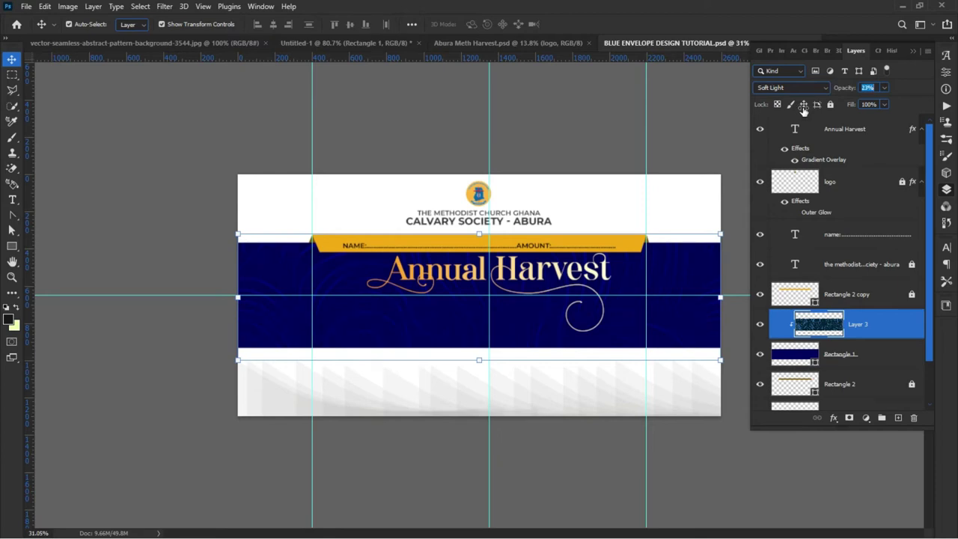
{"action": "key", "text": "Return"}
Step: Lock the pattern layer and type a '20' text layer left of the Annual Harvest title
{"action": "left_click", "coordinate": [828, 106]}
{"action": "left_click", "coordinate": [184, 243]}
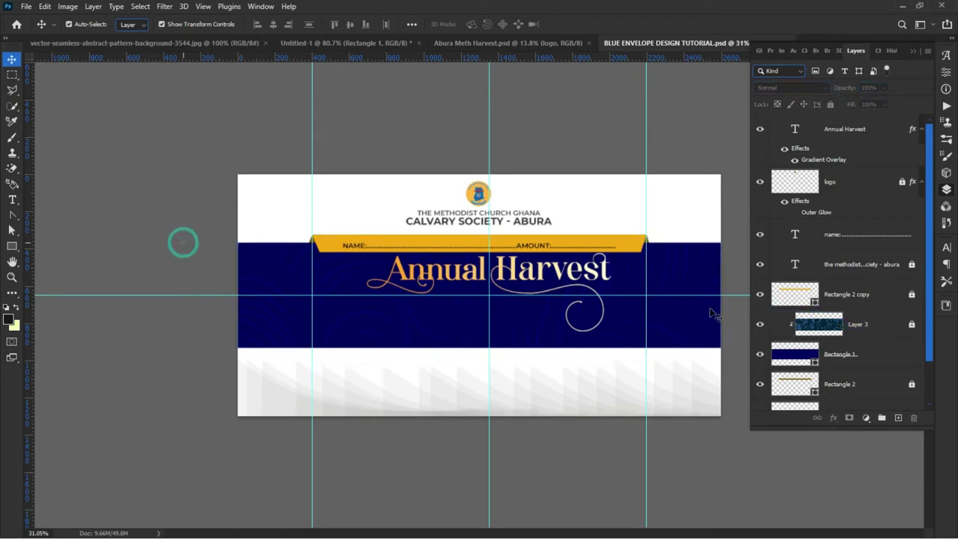
{"action": "scroll", "coordinate": [655, 336], "scroll_direction": "up", "scroll_amount": 2}
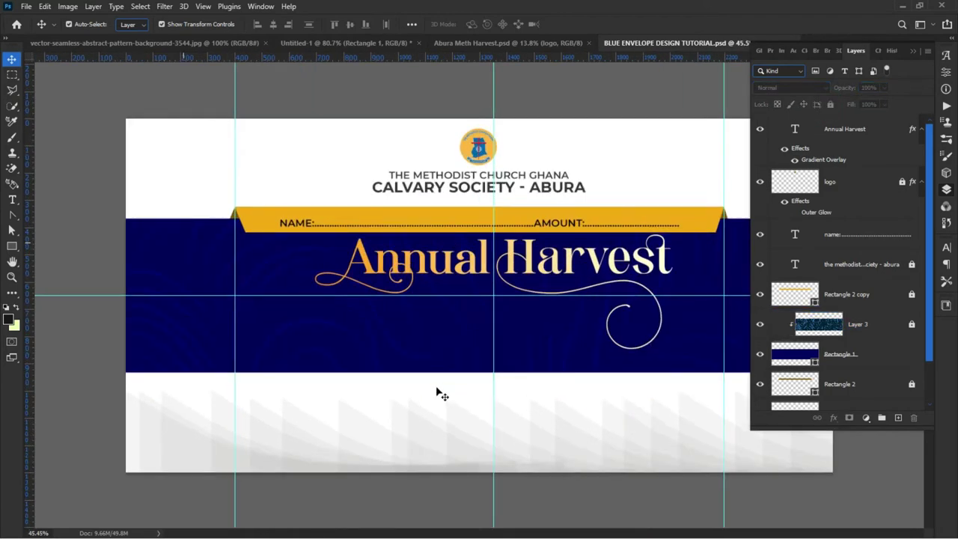
{"action": "scroll", "coordinate": [434, 398], "scroll_direction": "up", "scroll_amount": 1}
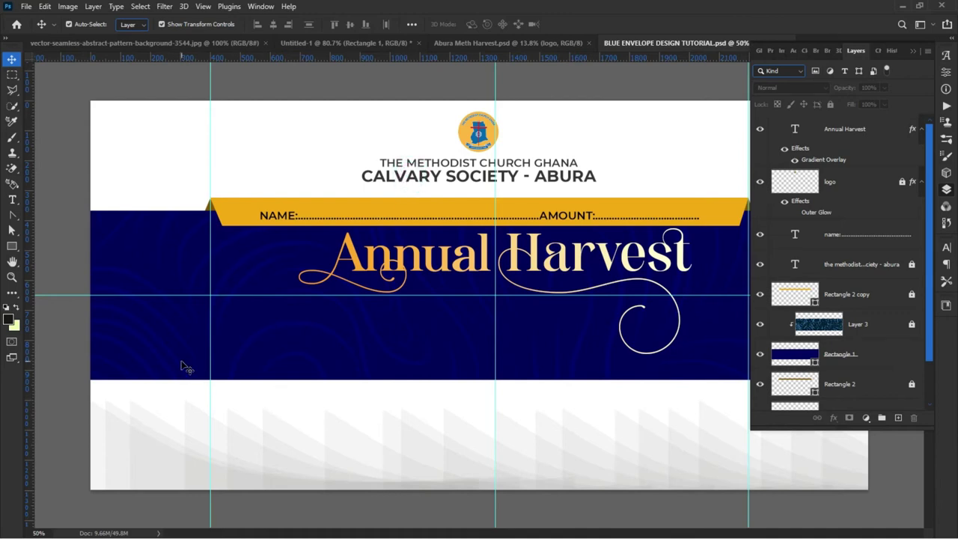
{"action": "key", "text": "t"}
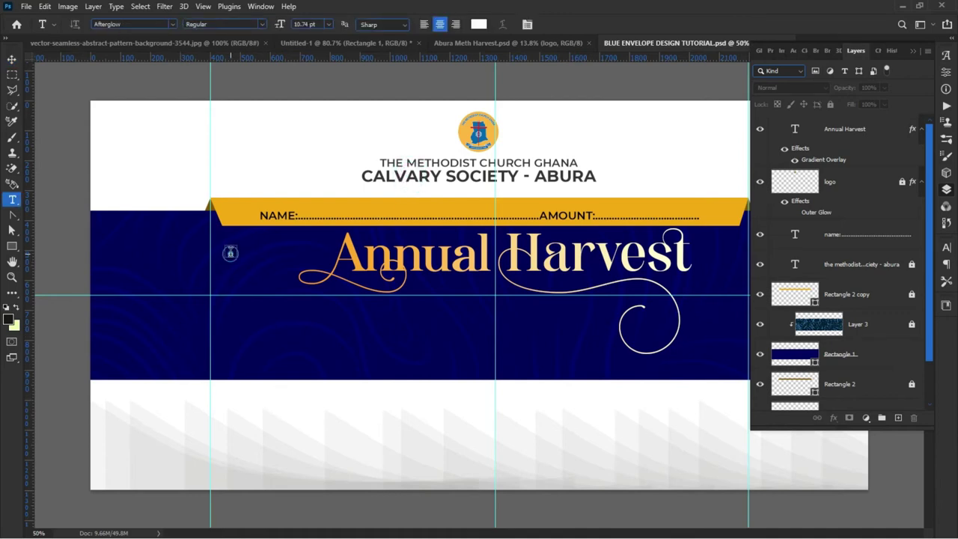
{"action": "left_click", "coordinate": [230, 253]}
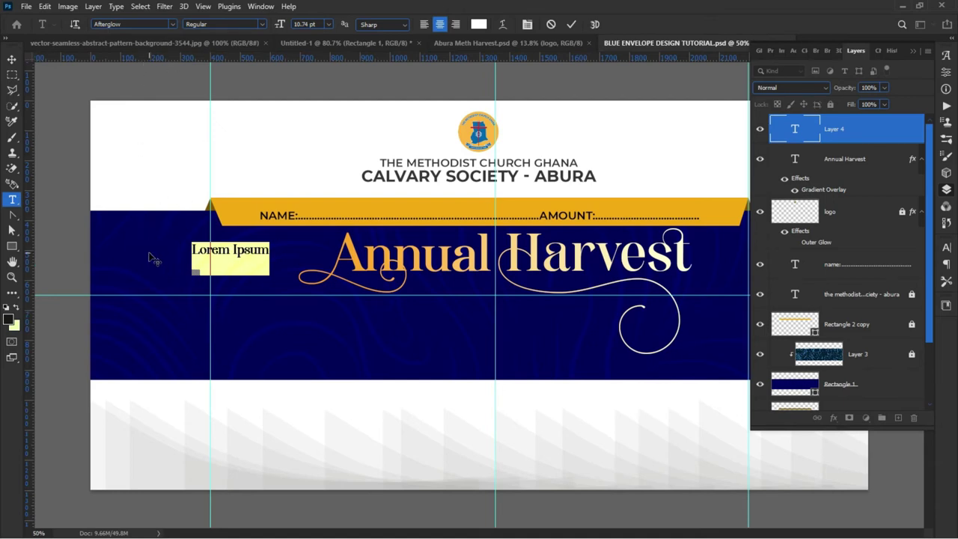
{"action": "type", "text": "20"}
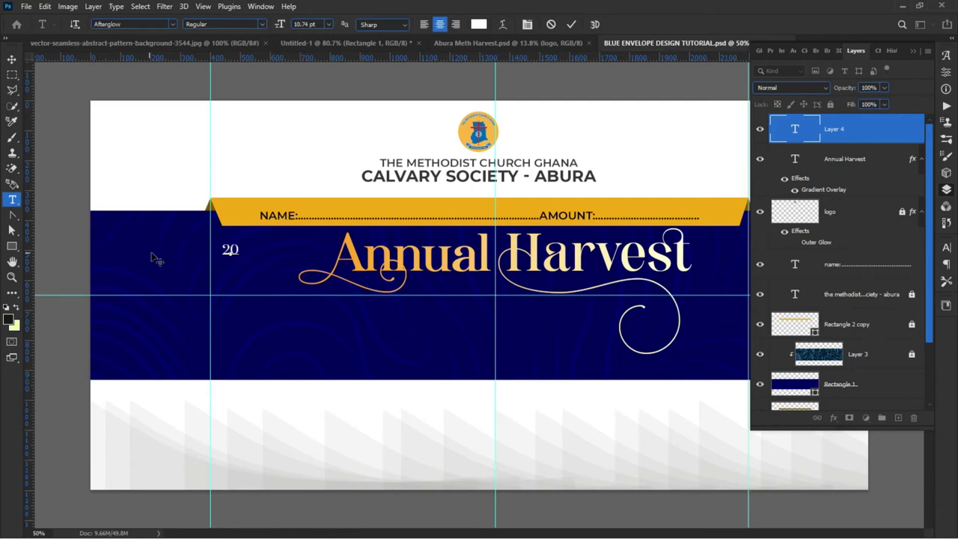
{"action": "left_click", "coordinate": [12, 59]}
Step: Scale the 20 up about 2.5 times and set it to Montserrat ExtraBold
{"action": "scroll", "coordinate": [221, 255], "scroll_direction": "up", "scroll_amount": 1}
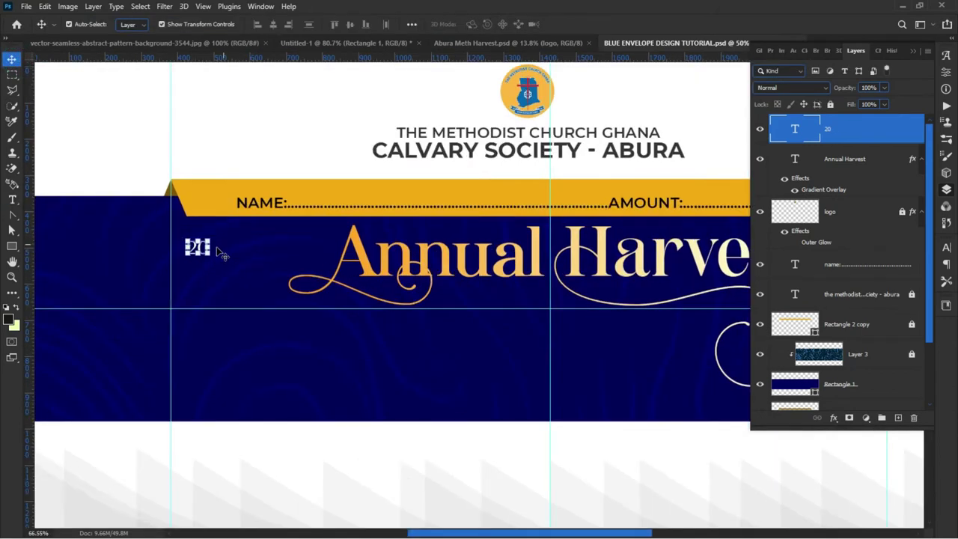
{"action": "scroll", "coordinate": [222, 255], "scroll_direction": "up", "scroll_amount": 3}
{"action": "key", "text": "ctrl+t"}
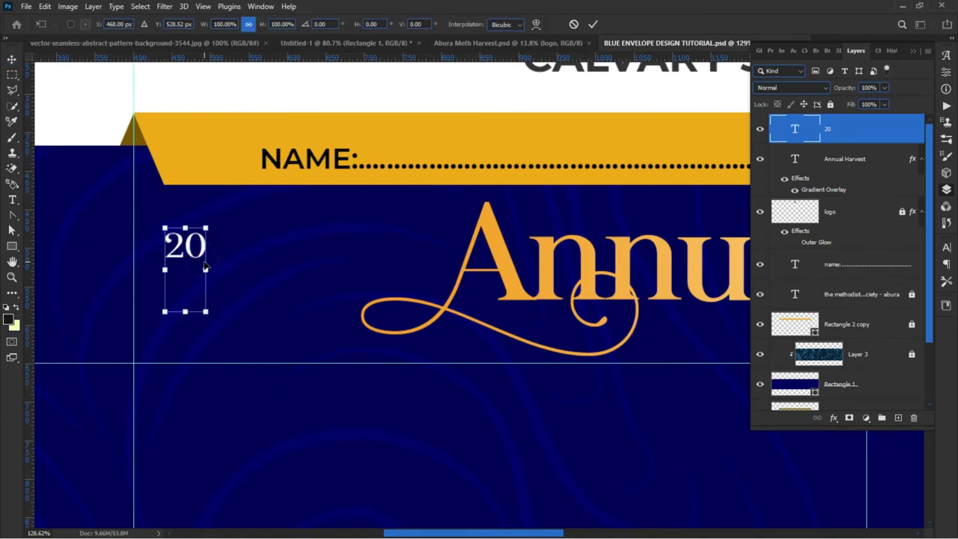
{"action": "left_click_drag", "start_coordinate": [206, 270], "coordinate": [274, 273]}
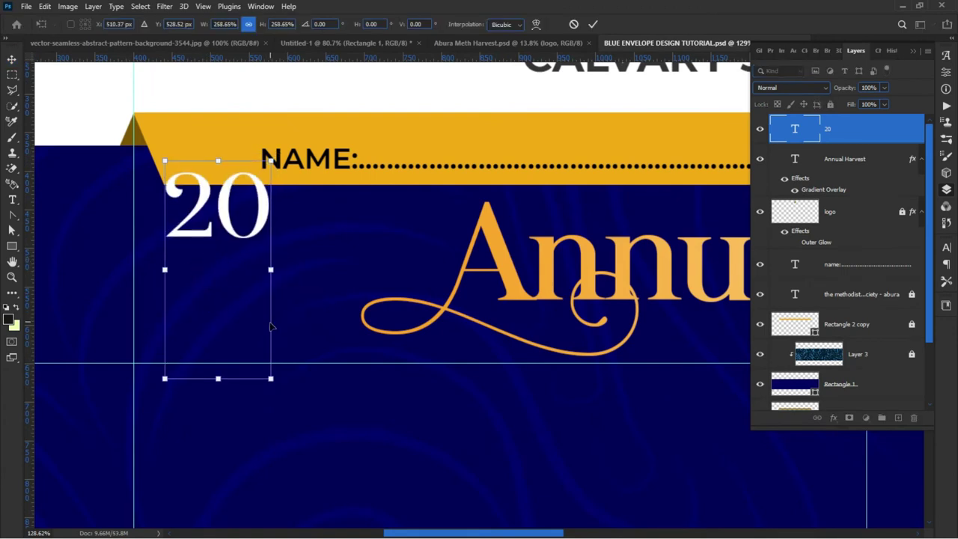
{"action": "key", "text": "Return"}
{"action": "double_click", "coordinate": [206, 210]}
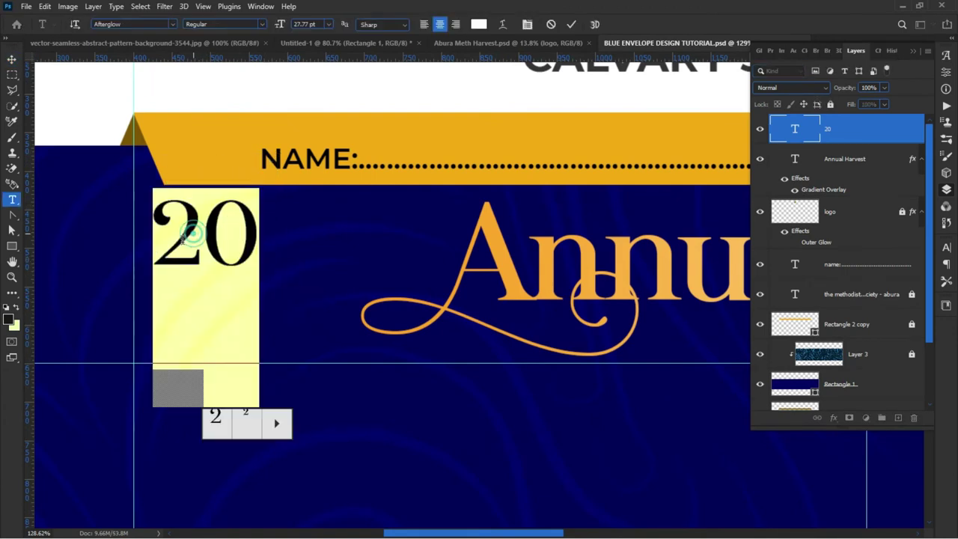
{"action": "left_click", "coordinate": [129, 24]}
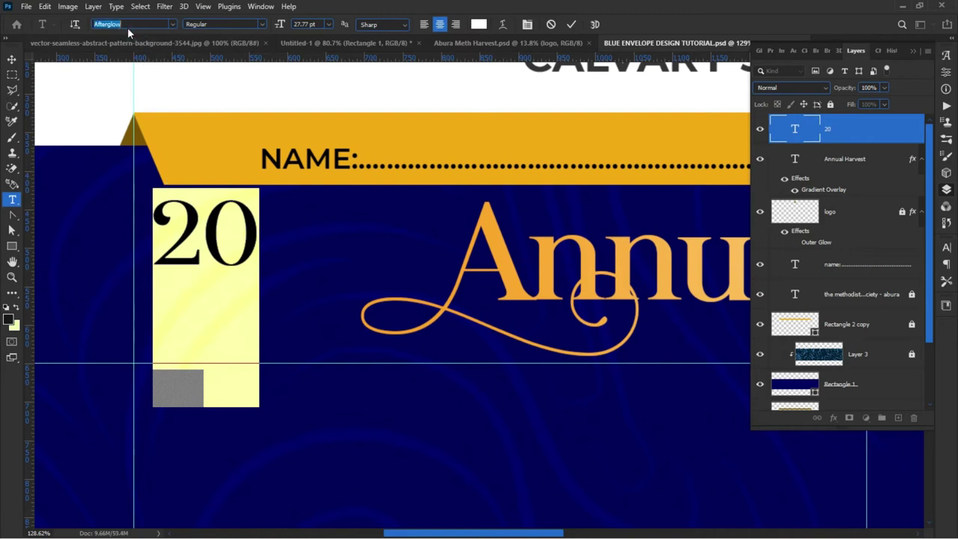
{"action": "type", "text": "Montserrat"}
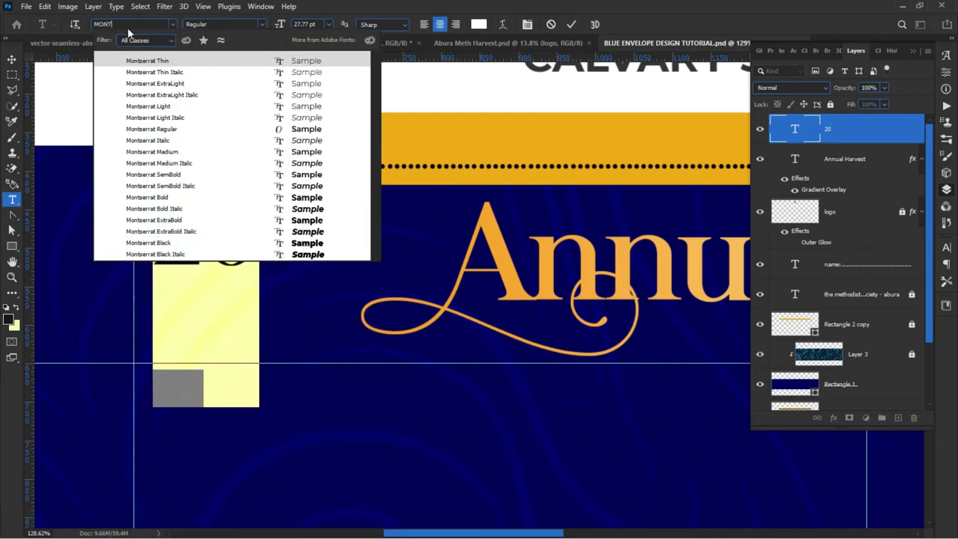
{"action": "left_click", "coordinate": [222, 220]}
{"action": "left_click", "coordinate": [251, 247]}
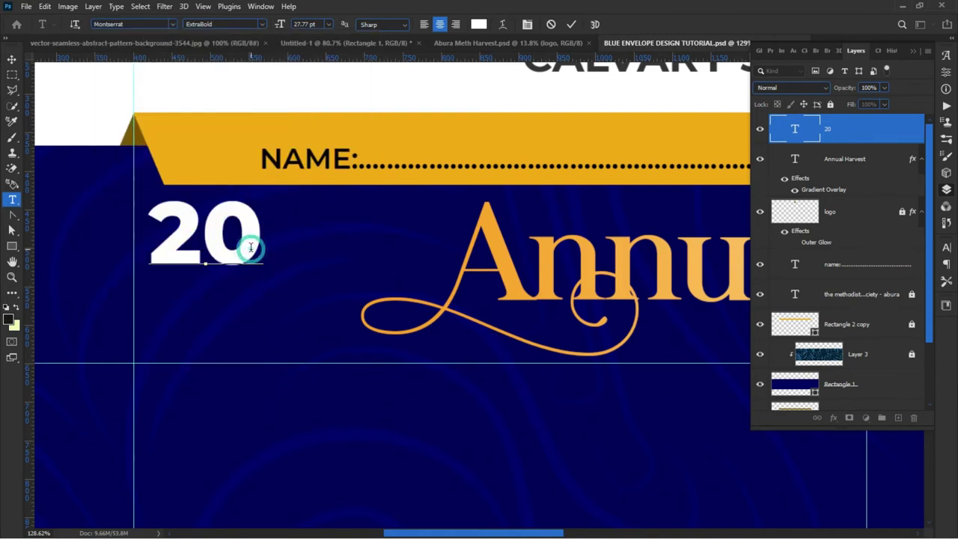
Step: Duplicate the 20 as a '22' beside it to read 2022, with 20 stacked above 22
{"action": "left_click", "coordinate": [12, 58]}
{"action": "left_click_drag", "start_coordinate": [241, 235], "coordinate": [314, 247]}
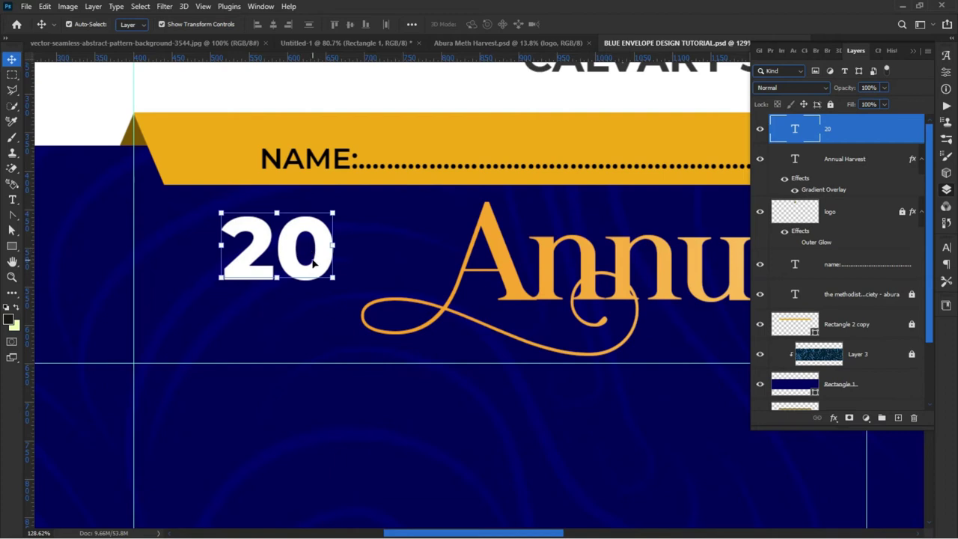
{"action": "left_click_drag", "start_coordinate": [290, 262], "coordinate": [358, 262], "text": "alt"}
{"action": "key", "text": "t"}
{"action": "double_click", "coordinate": [358, 257]}
{"action": "type", "text": "22"}
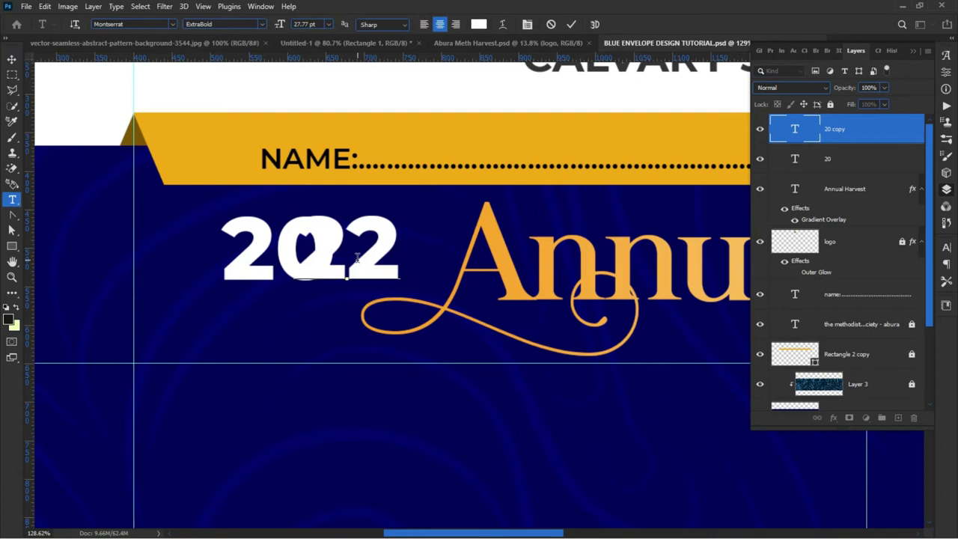
{"action": "left_click", "coordinate": [11, 60]}
{"action": "left_click_drag", "start_coordinate": [365, 252], "coordinate": [407, 247]}
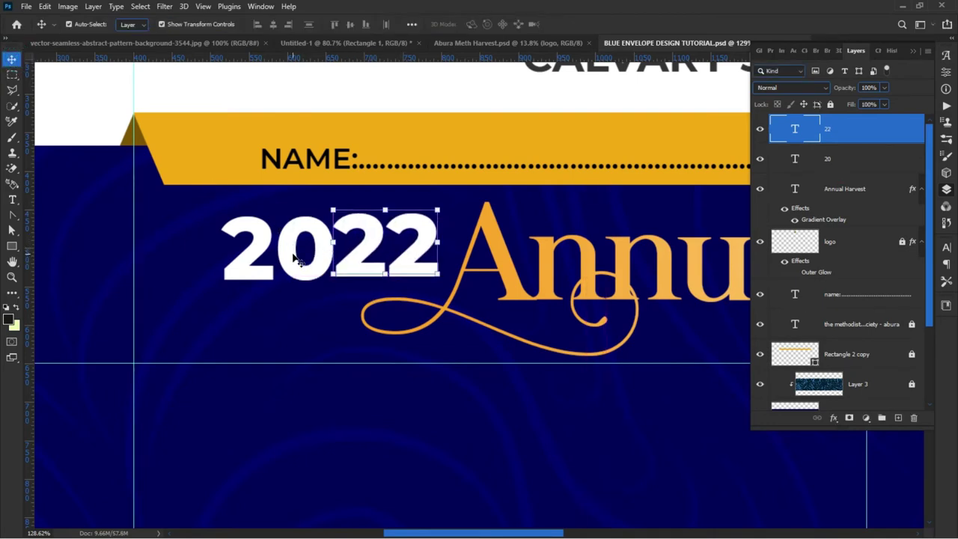
{"action": "left_click", "coordinate": [852, 158]}
{"action": "left_click_drag", "start_coordinate": [834, 113], "coordinate": [833, 114]}
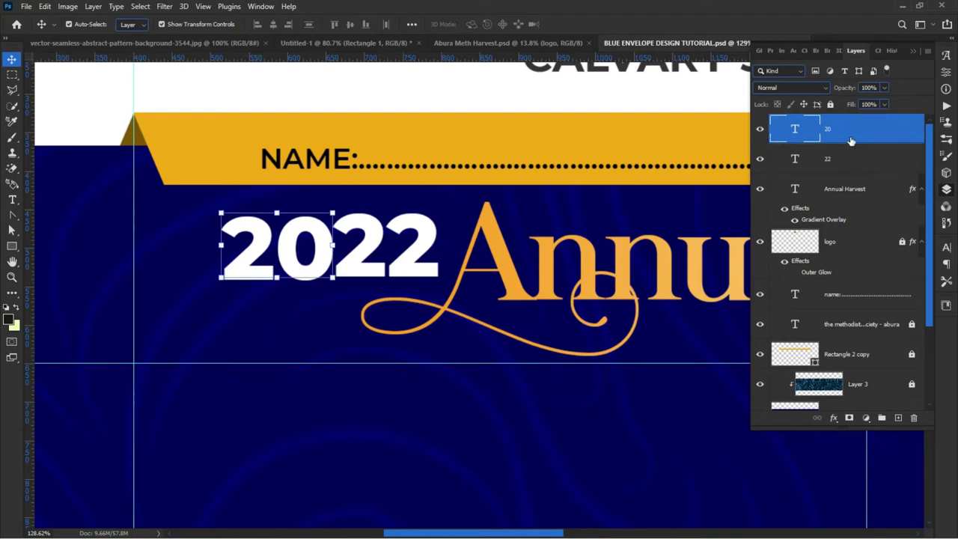
Step: Add a drop shadow to the 20 and nudge it right to overlap the 22
{"action": "left_click", "coordinate": [834, 418]}
{"action": "left_click", "coordinate": [845, 417]}
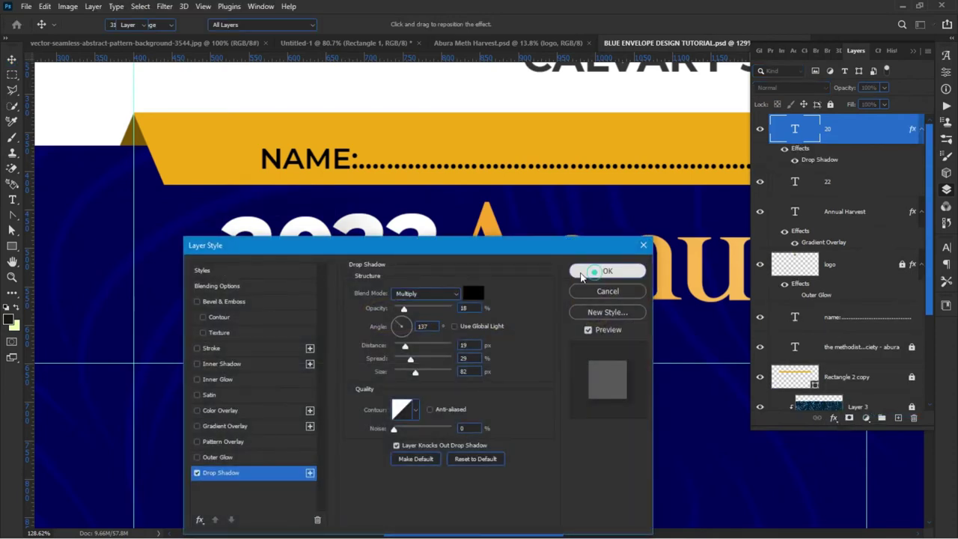
{"action": "left_click", "coordinate": [603, 271]}
{"action": "mouse_move", "coordinate": [262, 276]}
{"action": "left_mouse_down"}
{"action": "mouse_move", "coordinate": [292, 272]}
{"action": "mouse_move", "coordinate": [280, 275]}
{"action": "left_mouse_up"}
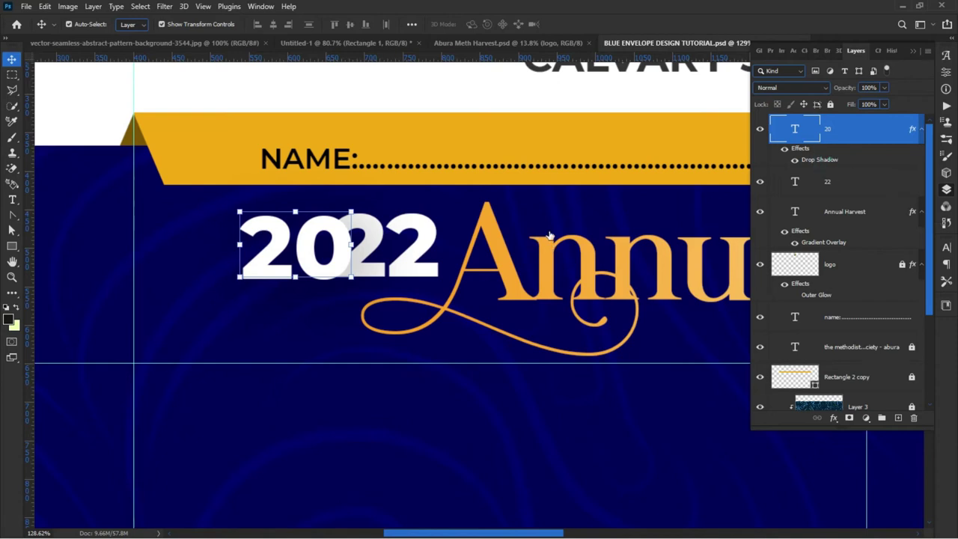
Step: Darken the 20's drop shadow, reduce its size, and set opacity to 60%
{"action": "double_click", "coordinate": [831, 160]}
{"action": "left_click_drag", "start_coordinate": [375, 252], "coordinate": [436, 326]}
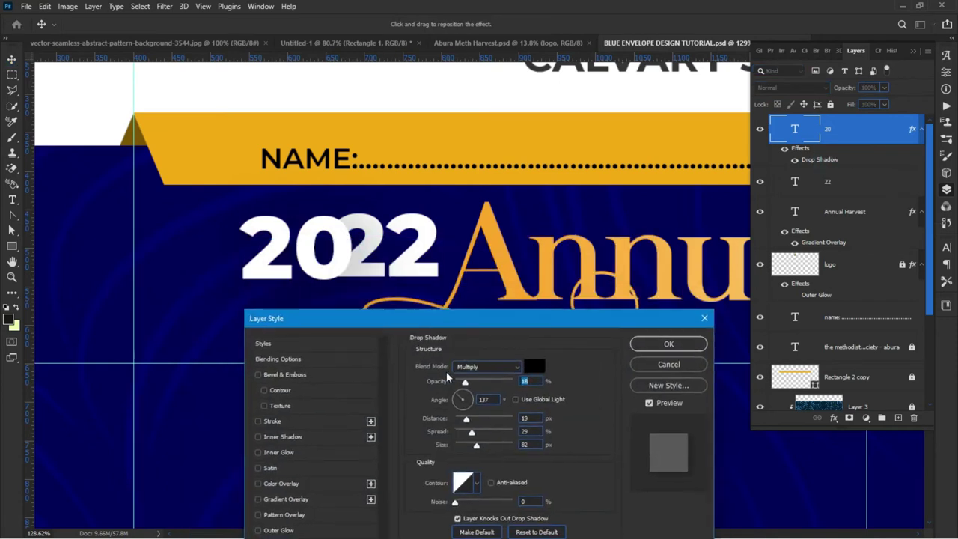
{"action": "left_click_drag", "start_coordinate": [428, 383], "coordinate": [439, 384]}
{"action": "left_click_drag", "start_coordinate": [476, 445], "coordinate": [464, 447]}
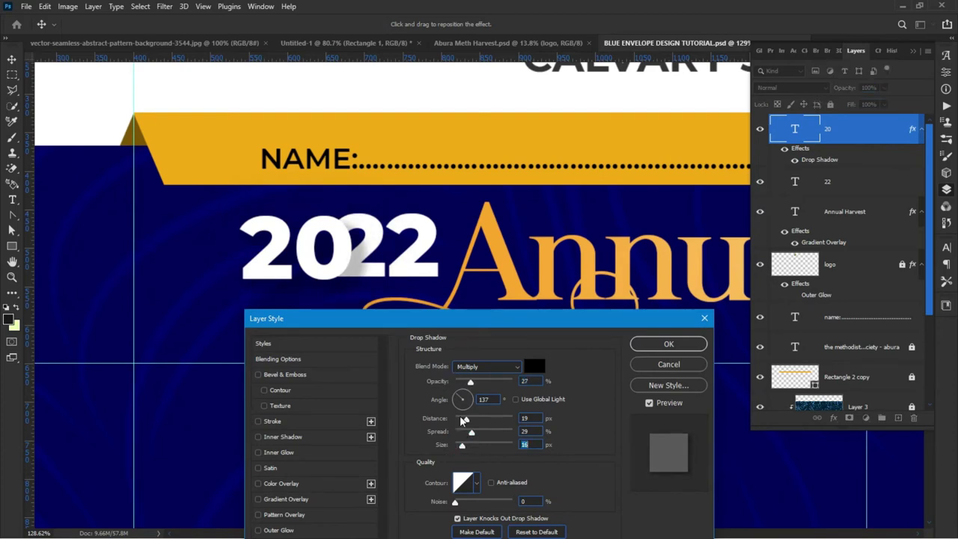
{"action": "left_click_drag", "start_coordinate": [439, 383], "coordinate": [458, 377]}
{"action": "left_click", "coordinate": [460, 445]}
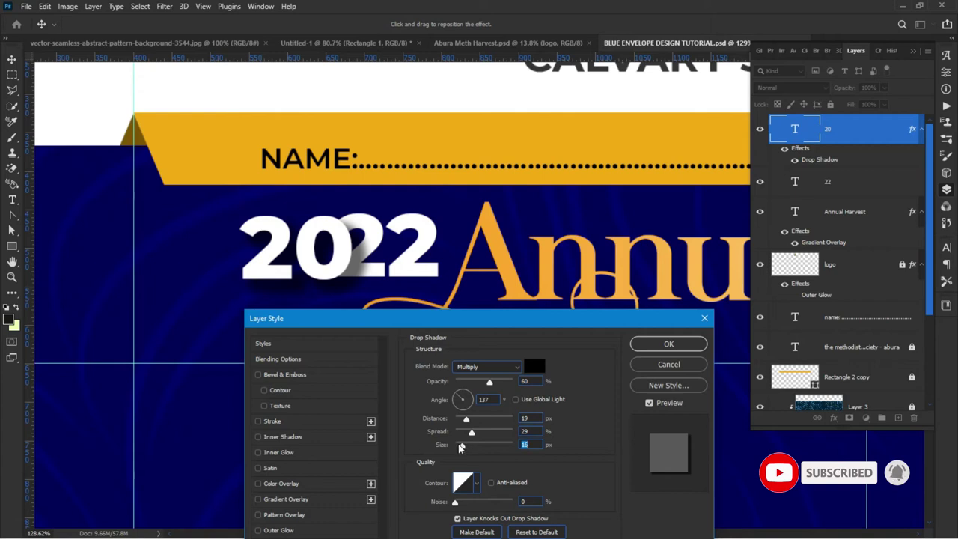
{"action": "key", "text": "Down"}
{"action": "key", "text": "Down"}
{"action": "key", "text": "Down"}
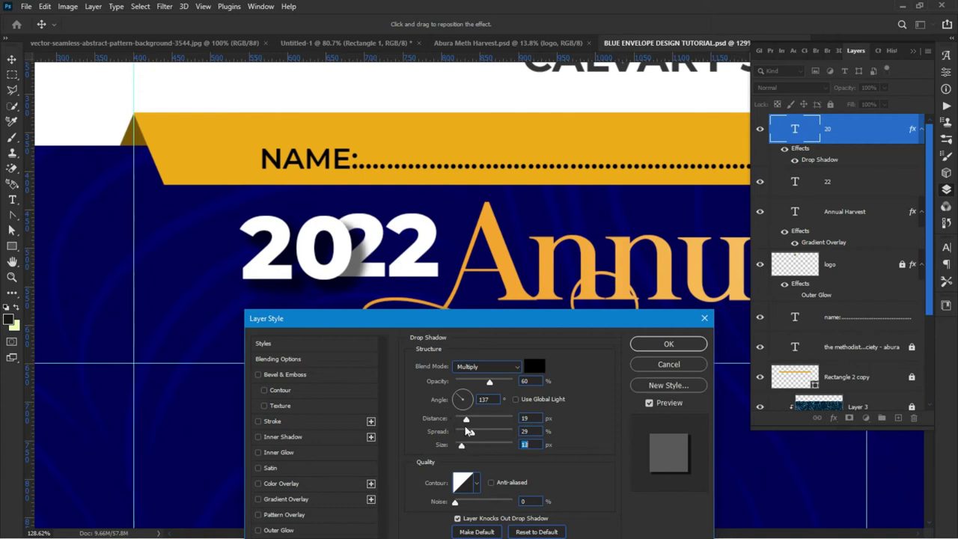
Step: Tighten the shadow to spread 17%, adjust its angle, and pull it in to distance 8 px
{"action": "left_click_drag", "start_coordinate": [466, 434], "coordinate": [464, 437]}
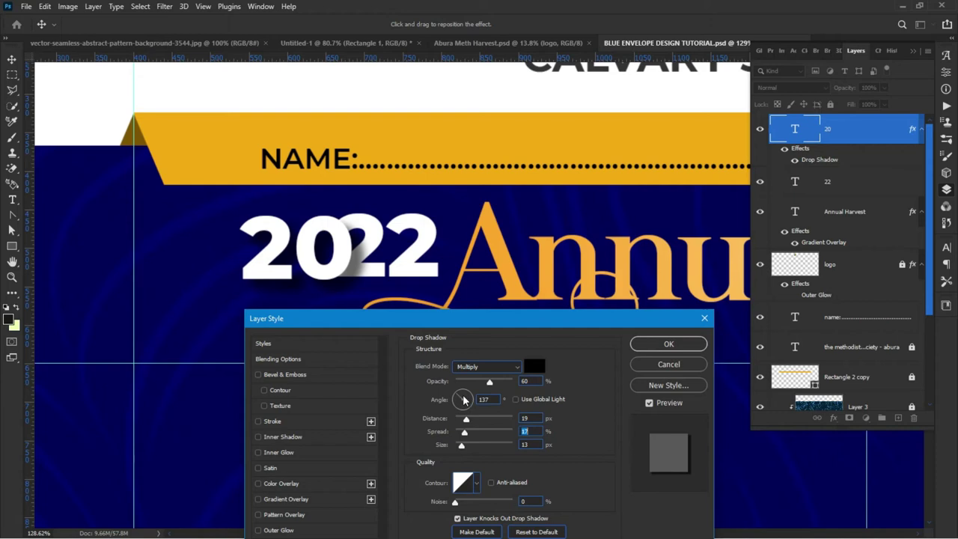
{"action": "mouse_move", "coordinate": [459, 400]}
{"action": "left_mouse_down"}
{"action": "mouse_move", "coordinate": [470, 392]}
{"action": "mouse_move", "coordinate": [461, 398]}
{"action": "left_mouse_up"}
{"action": "left_click", "coordinate": [338, 276]}
{"action": "left_click_drag", "start_coordinate": [337, 275], "coordinate": [342, 269]}
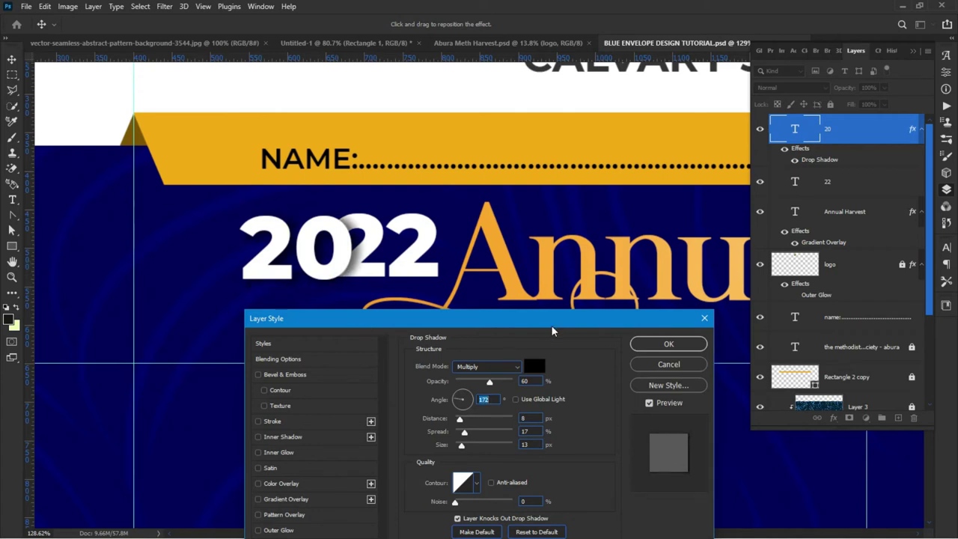
{"action": "left_click", "coordinate": [690, 349]}
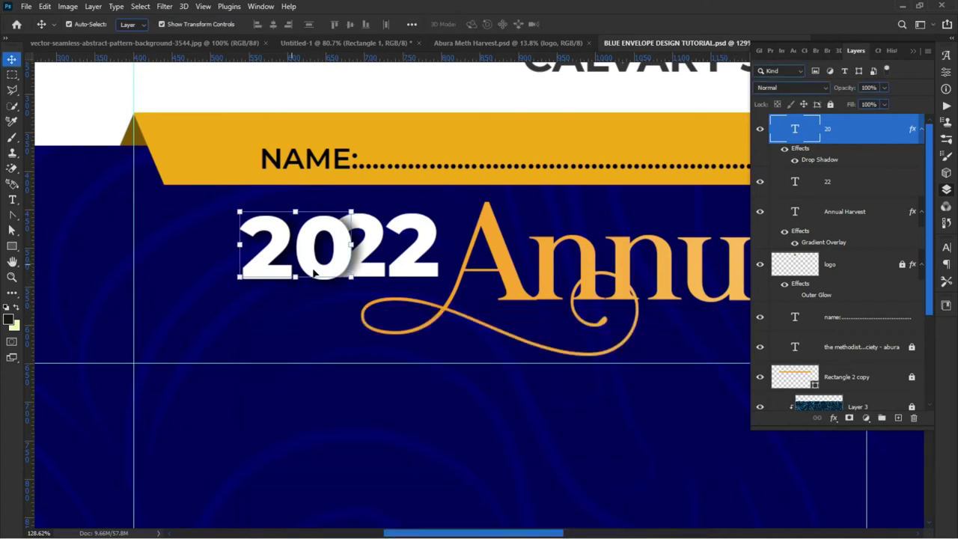
{"action": "left_click", "coordinate": [418, 257]}
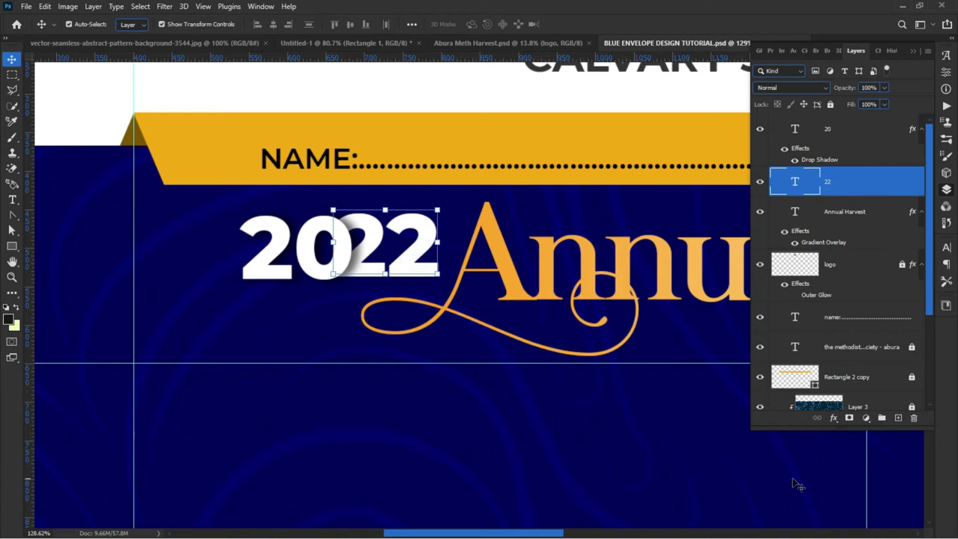
Step: Add a Gradient Overlay effect to the 22 layer
{"action": "left_click", "coordinate": [836, 425]}
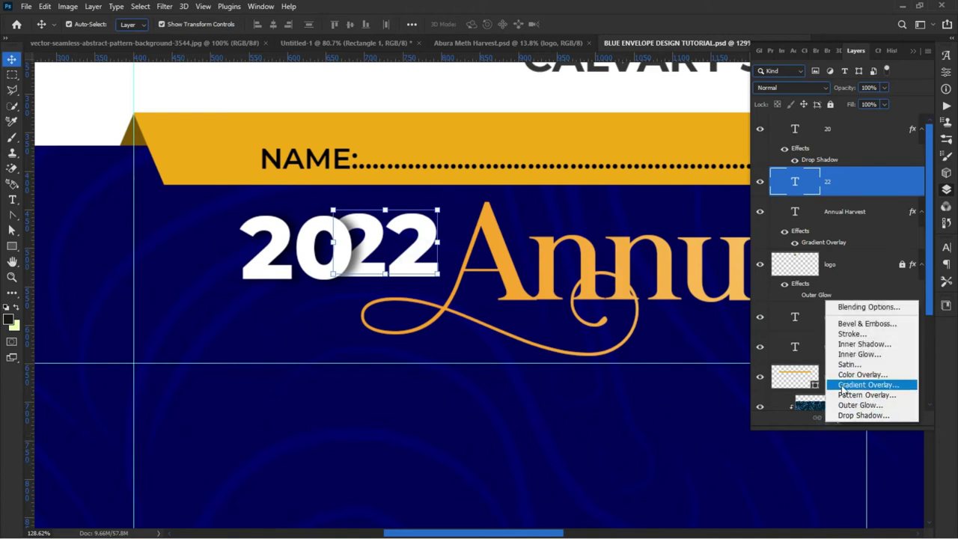
{"action": "left_click", "coordinate": [486, 363]}
{"action": "left_click_drag", "start_coordinate": [448, 245], "coordinate": [232, 327]}
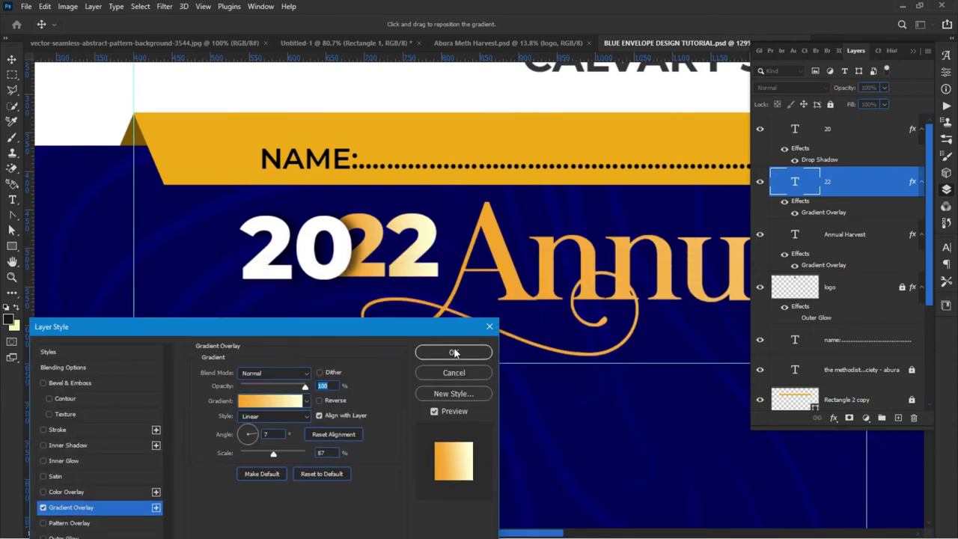
{"action": "left_click", "coordinate": [455, 352]}
{"action": "scroll", "coordinate": [307, 270], "scroll_direction": "down", "scroll_amount": 4}
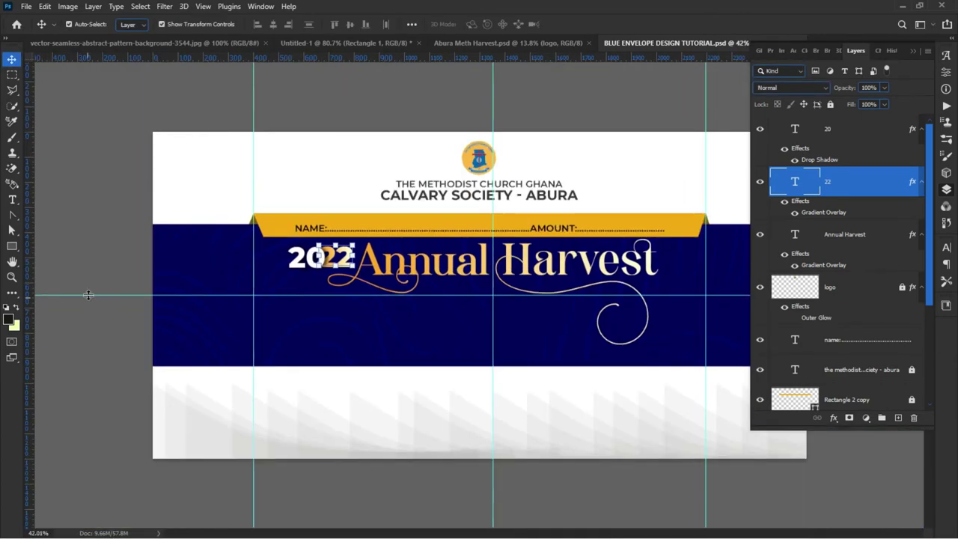
{"action": "left_click", "coordinate": [90, 276]}
{"action": "scroll", "coordinate": [339, 283], "scroll_direction": "up", "scroll_amount": 1}
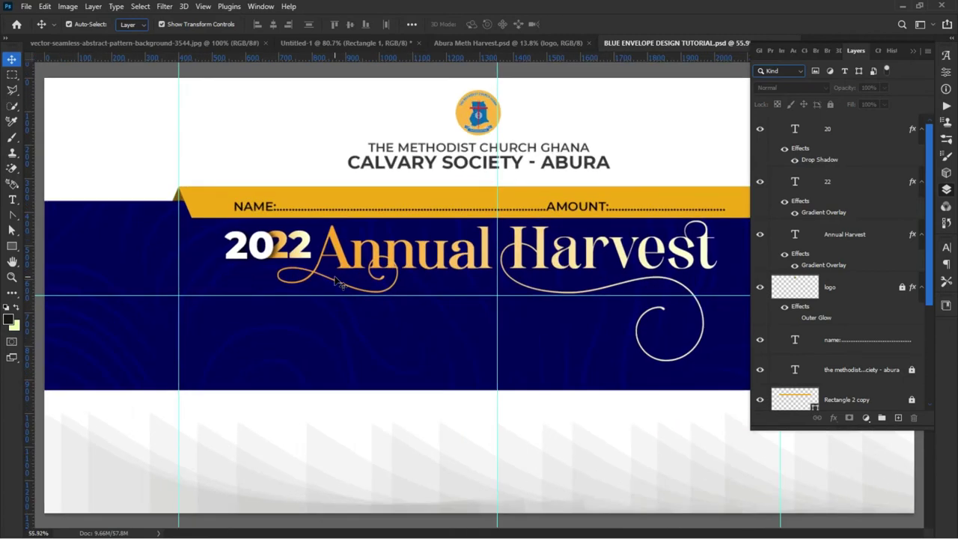
{"action": "scroll", "coordinate": [339, 283], "scroll_direction": "up", "scroll_amount": 2}
{"action": "left_click", "coordinate": [287, 241]}
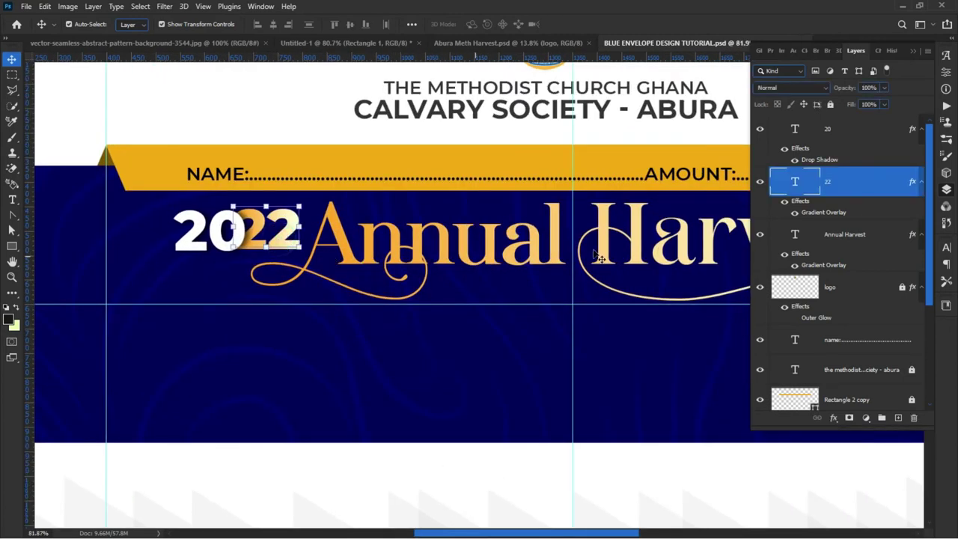
Step: Reset the 22's gradient to the default red-to-orange and set its angle to 0
{"action": "double_click", "coordinate": [833, 213]}
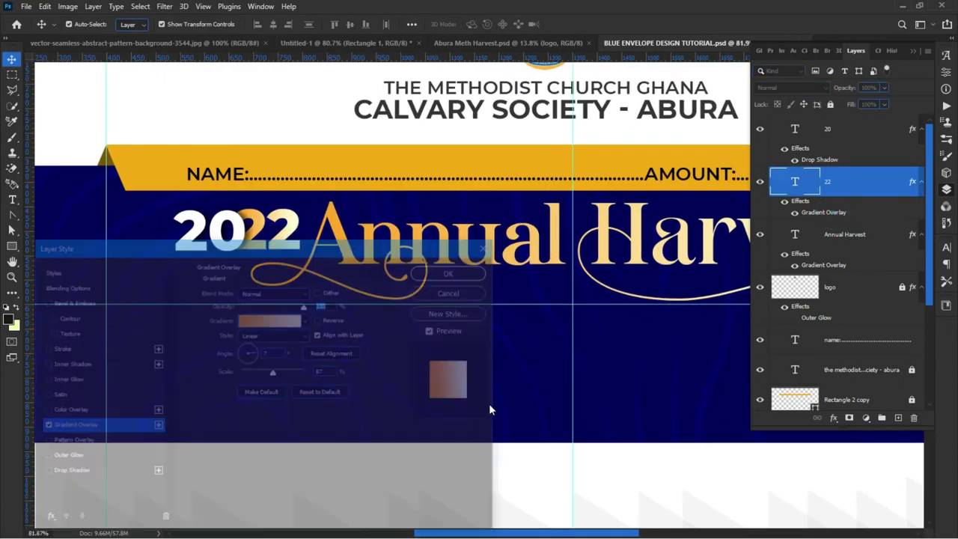
{"action": "left_click", "coordinate": [316, 395]}
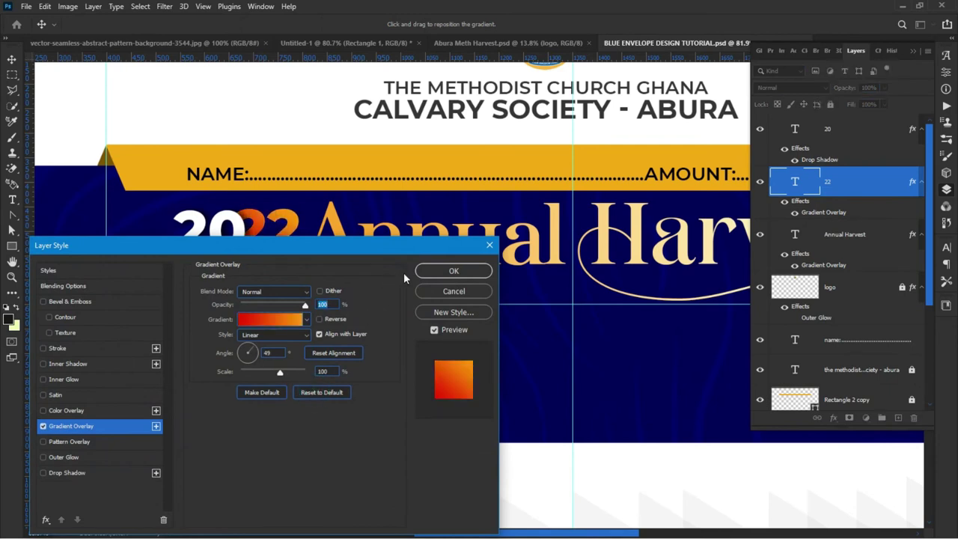
{"action": "double_click", "coordinate": [267, 353]}
{"action": "type", "text": "0"}
{"action": "key", "text": "Return"}
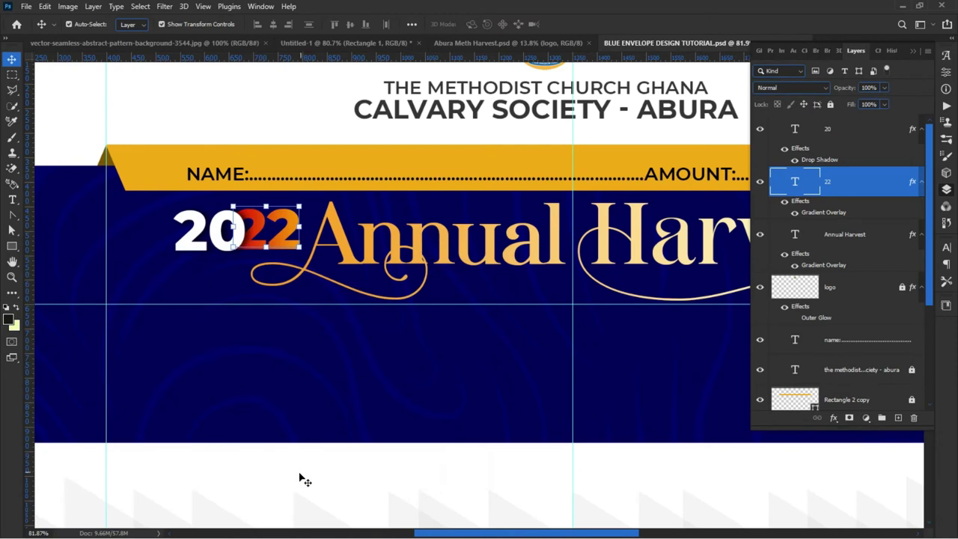
Step: Realign the 22 and 20 snugly side by side
{"action": "left_click", "coordinate": [300, 470]}
{"action": "left_click_drag", "start_coordinate": [270, 243], "coordinate": [272, 256]}
{"action": "left_click", "coordinate": [213, 228]}
{"action": "left_click_drag", "start_coordinate": [213, 229], "coordinate": [212, 227]}
{"action": "left_click", "coordinate": [262, 473]}
{"action": "key", "text": "ctrl+0"}
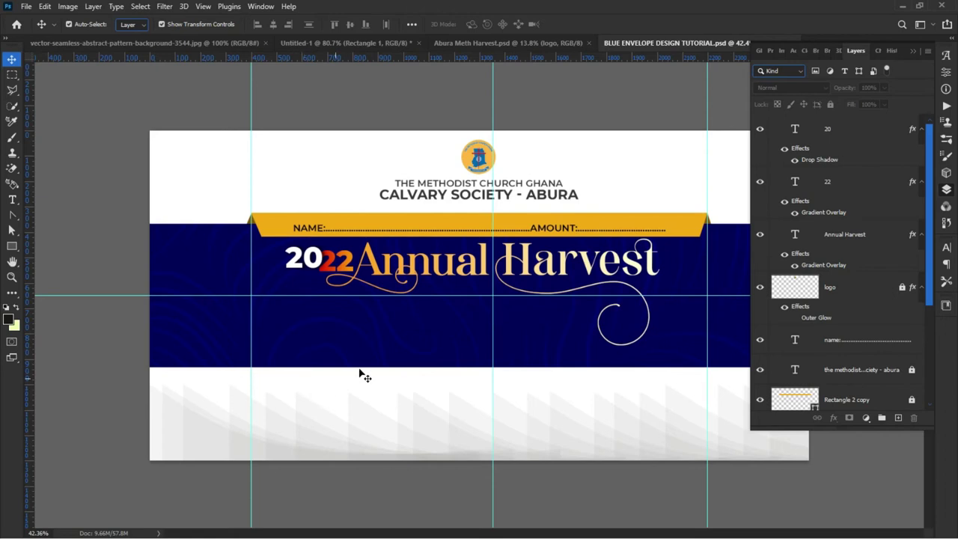
Step: Duplicate the white 20 and retype the copy as THANKSGIVING
{"action": "scroll", "coordinate": [514, 360], "scroll_direction": "up", "scroll_amount": 1}
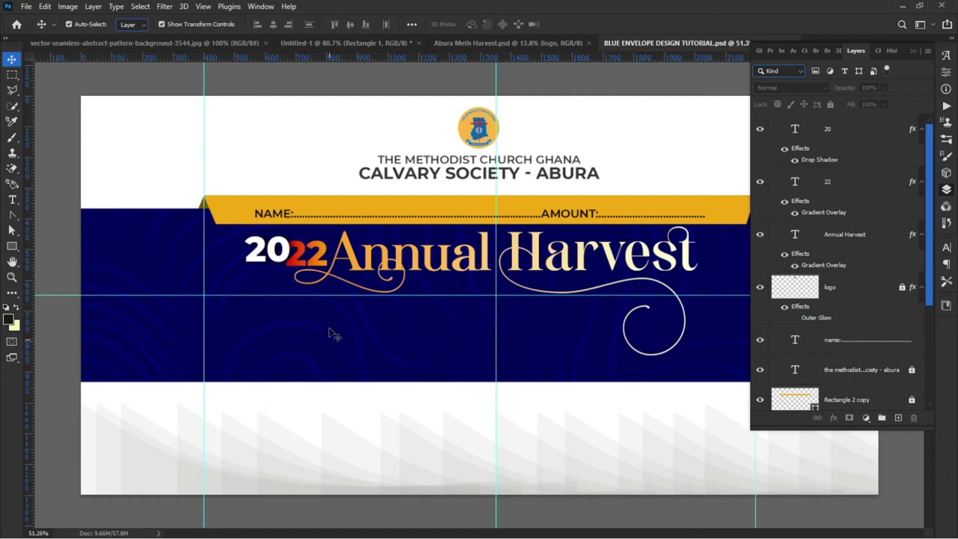
{"action": "left_click", "coordinate": [251, 257]}
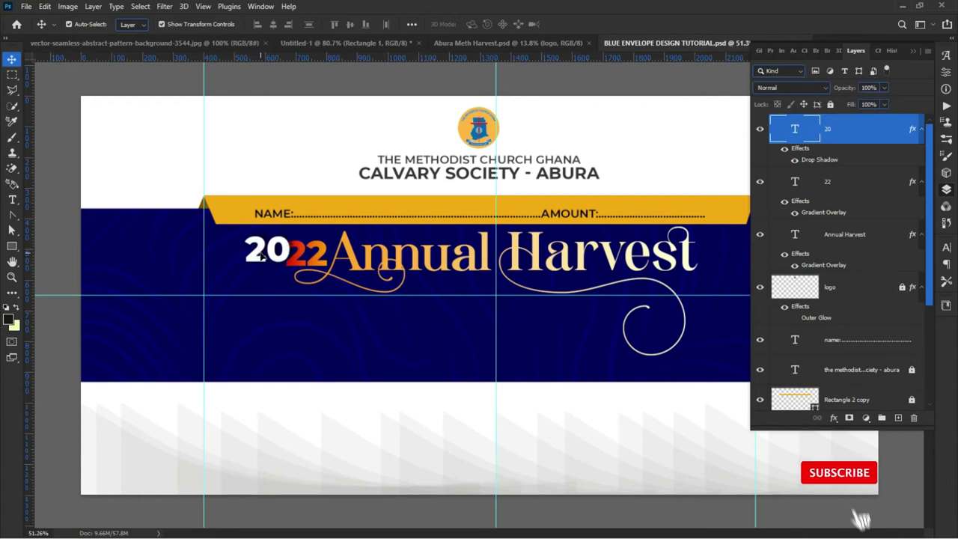
{"action": "key", "text": "Up"}
{"action": "left_click_drag", "start_coordinate": [249, 323], "coordinate": [250, 325]}
{"action": "double_click", "coordinate": [262, 323]}
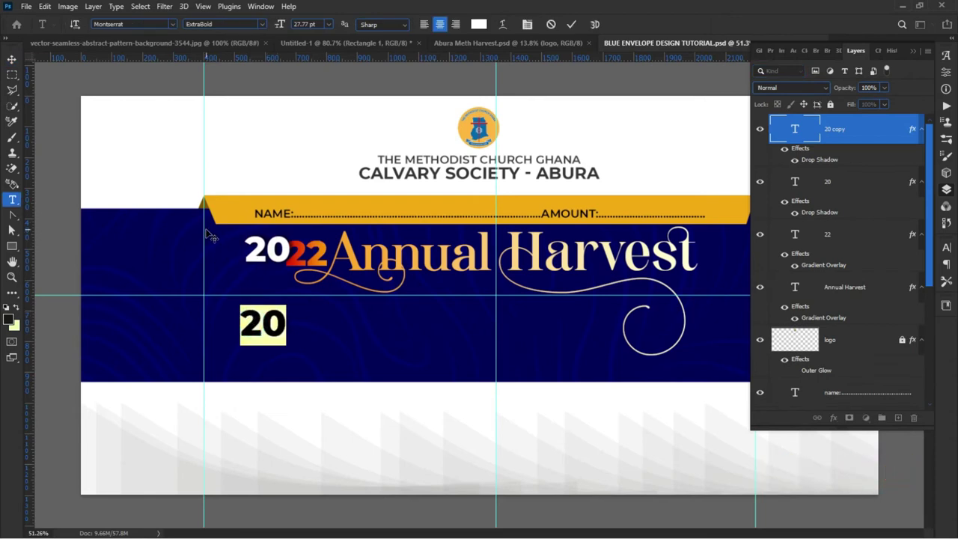
{"action": "type", "text": "THANKS"}
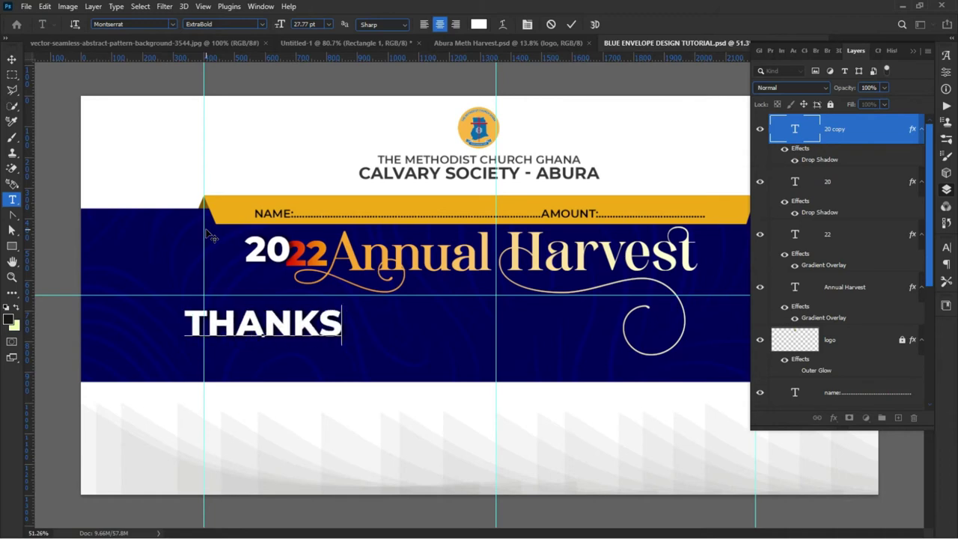
{"action": "type", "text": "GI"}
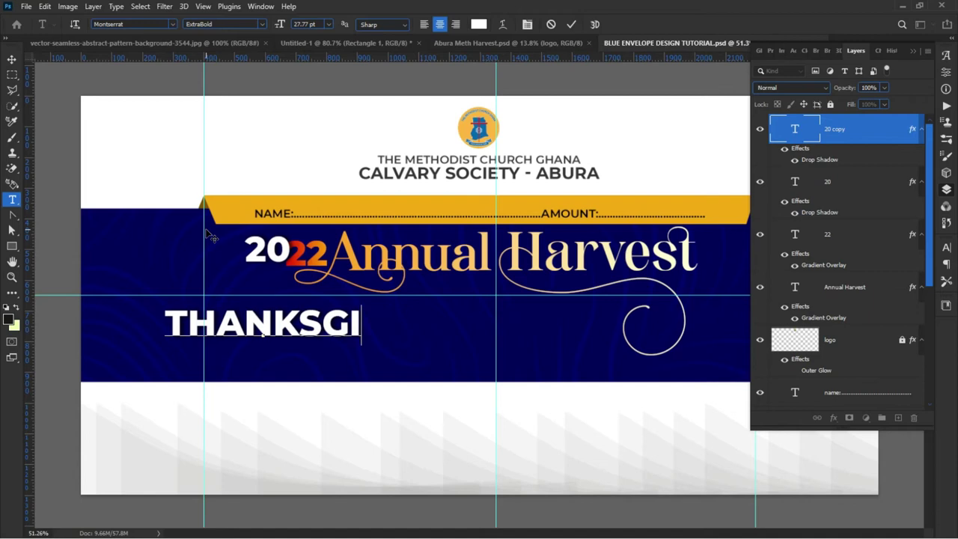
{"action": "type", "text": "VING"}
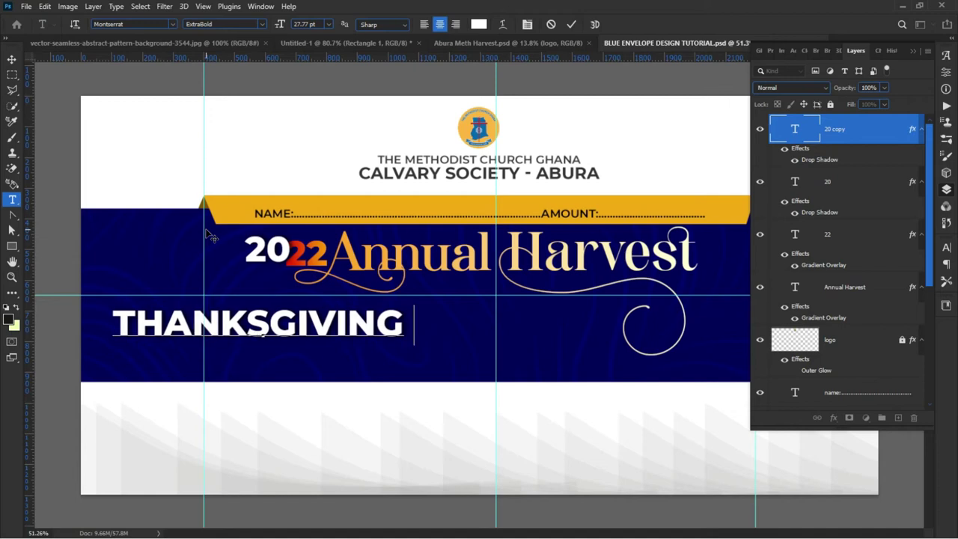
{"action": "type", "text": " SER"}
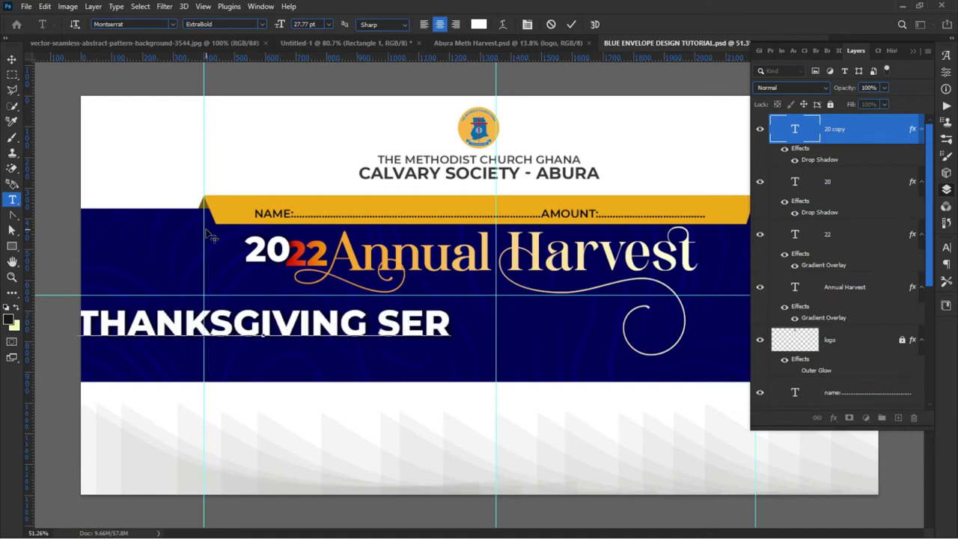
{"action": "type", "text": "V"}
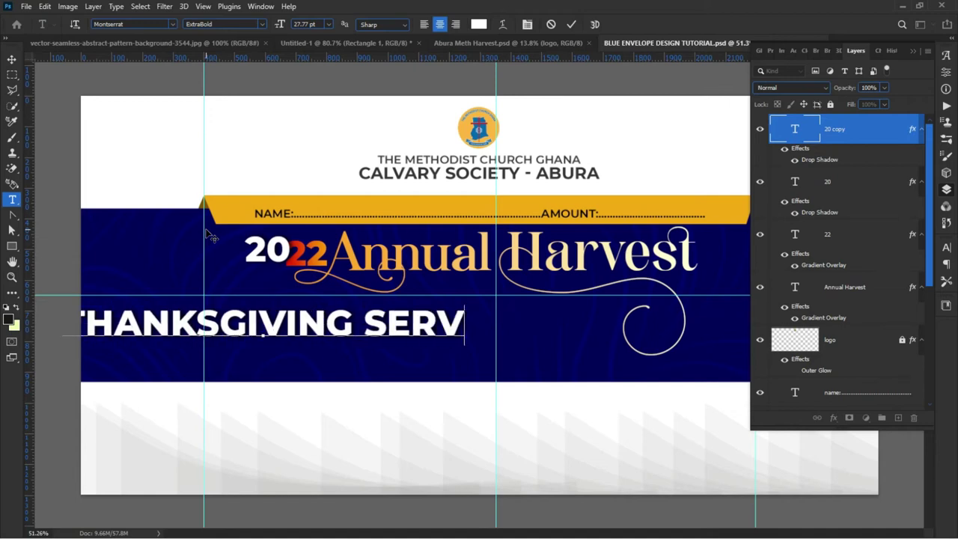
{"action": "key", "text": "BackSpace"}
{"action": "key", "text": "BackSpace"}
{"action": "key", "text": "BackSpace"}
{"action": "key", "text": "BackSpace"}
{"action": "key", "text": "BackSpace"}
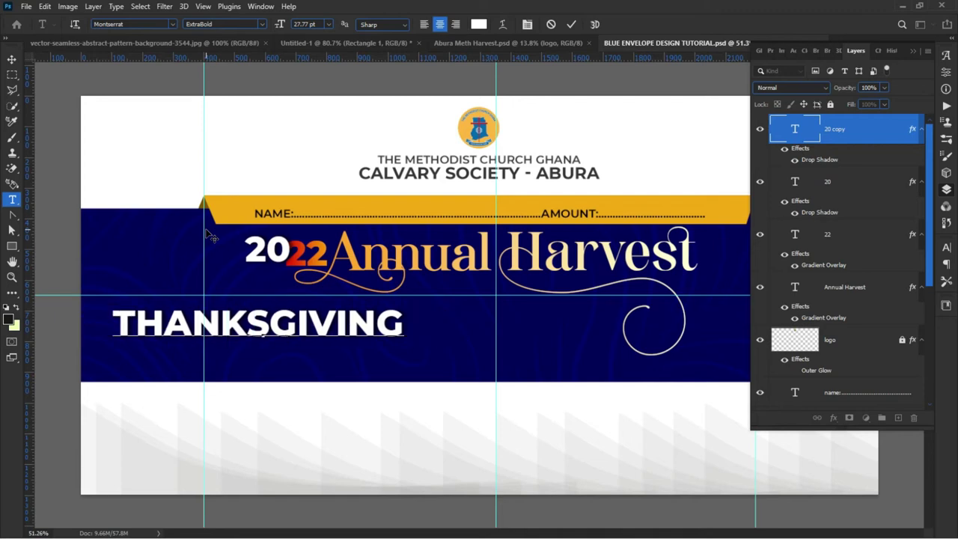
{"action": "left_click", "coordinate": [571, 24]}
Step: Position THANKSGIVING directly beneath the 2022 Annual Harvest heading
{"action": "key", "text": "v"}
{"action": "left_click_drag", "start_coordinate": [352, 322], "coordinate": [486, 299]}
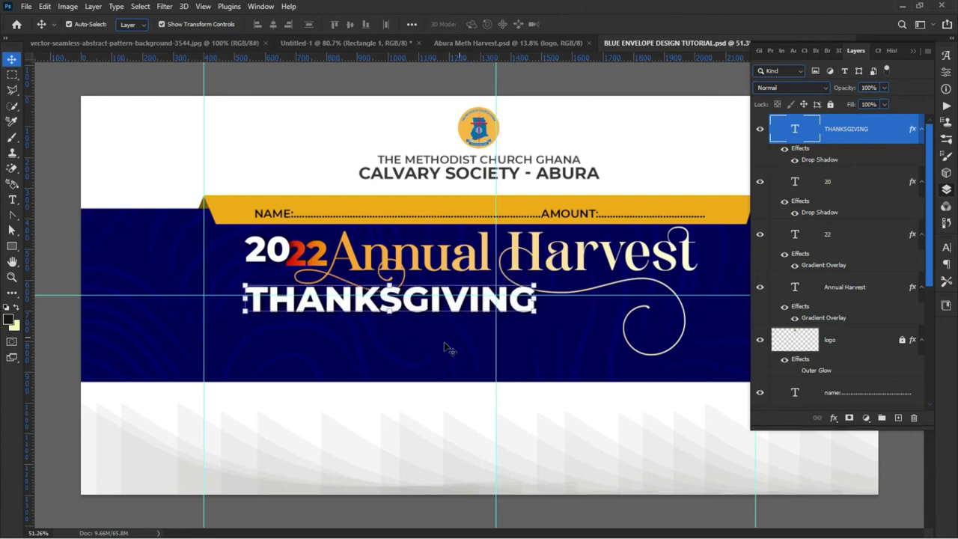
{"action": "key", "text": "ctrl+minus"}
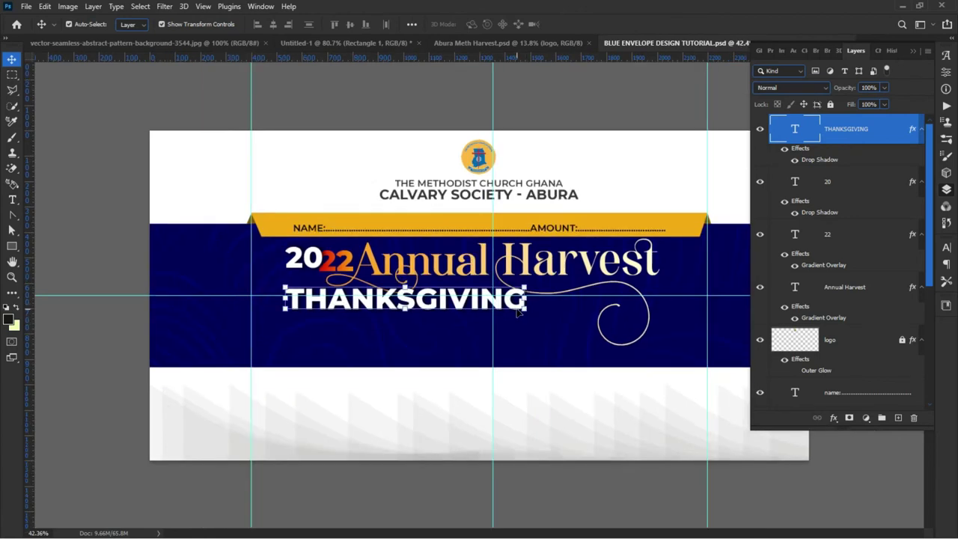
{"action": "left_click", "coordinate": [105, 354]}
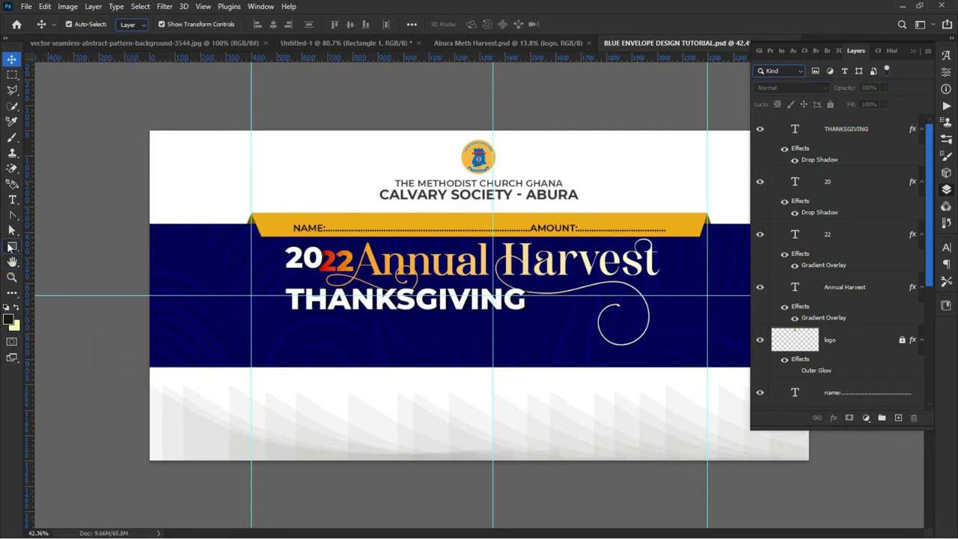
Step: Draw a rectangle bar to the right of THANKSGIVING
{"action": "left_click", "coordinate": [11, 246]}
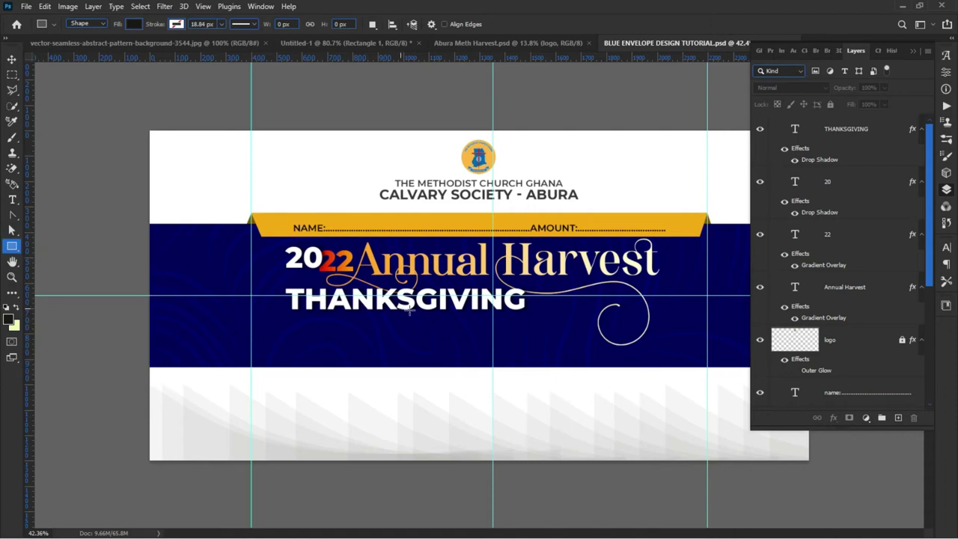
{"action": "left_click_drag", "start_coordinate": [529, 287], "coordinate": [665, 310]}
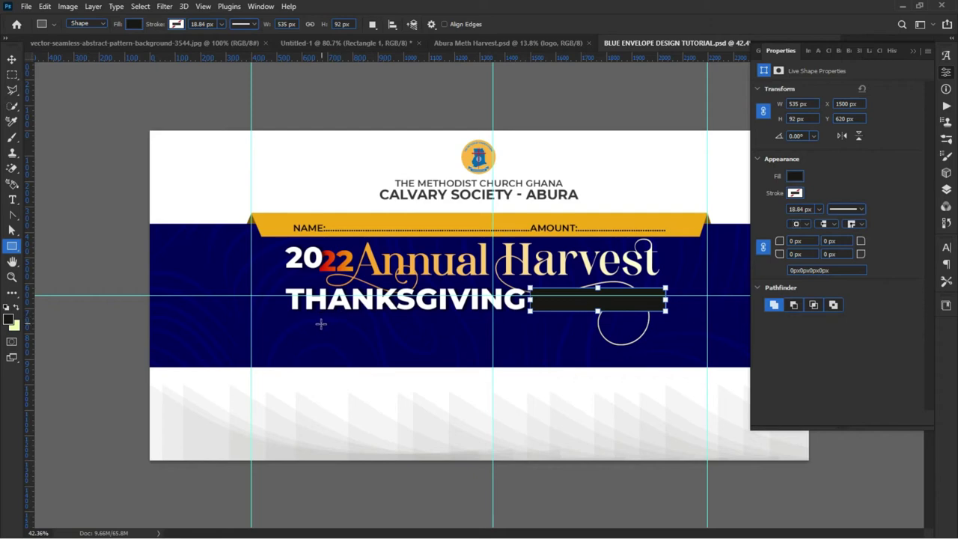
{"action": "scroll", "coordinate": [588, 304], "scroll_direction": "up", "scroll_amount": 3}
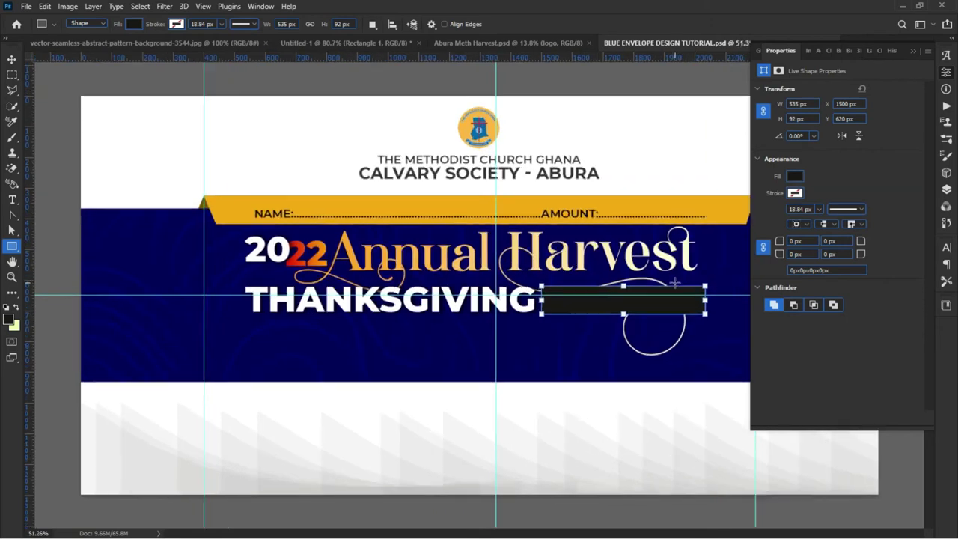
{"action": "left_click_drag", "start_coordinate": [554, 304], "coordinate": [331, 304]}
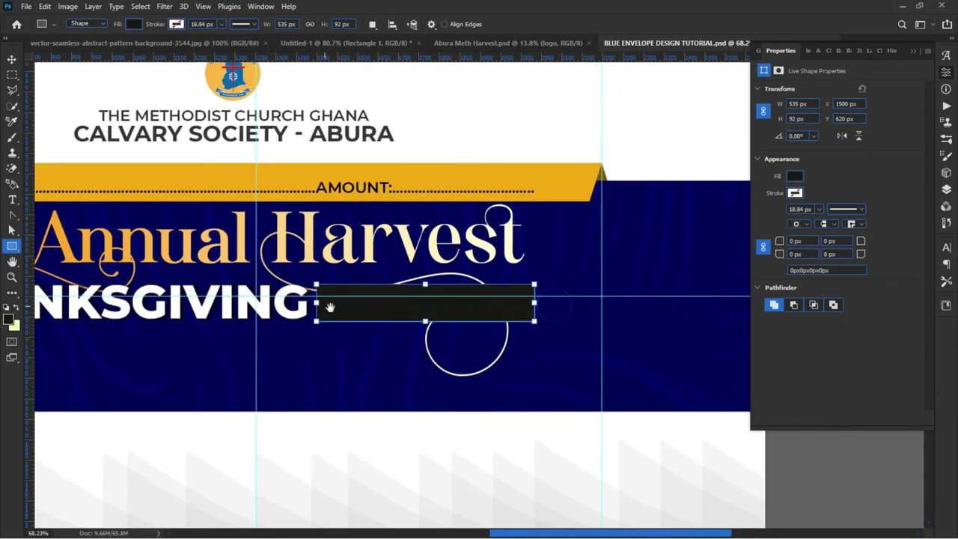
Step: Try a default Gradient Overlay on the bar, then cancel it, leaving the bar black
{"action": "left_click", "coordinate": [947, 189]}
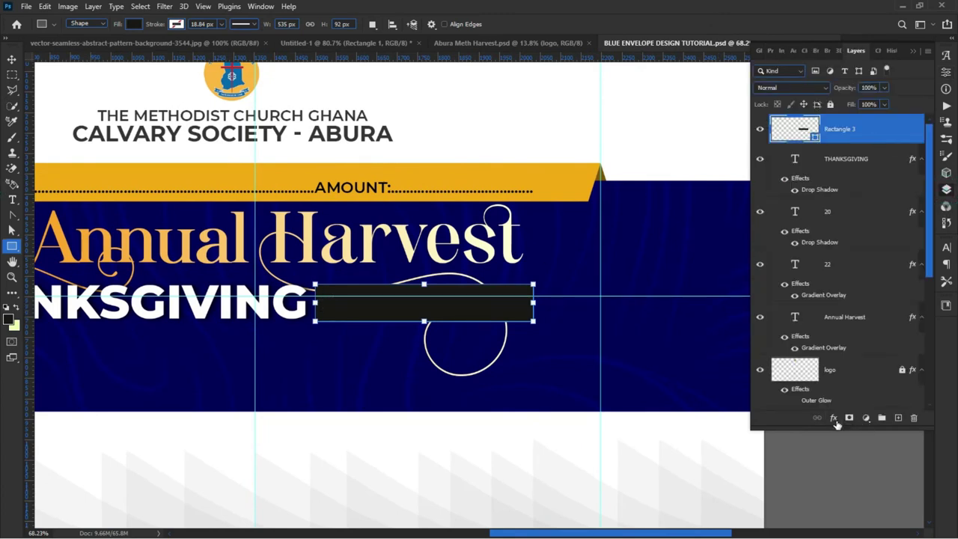
{"action": "left_click", "coordinate": [837, 424]}
{"action": "left_click", "coordinate": [856, 385]}
{"action": "left_click_drag", "start_coordinate": [440, 252], "coordinate": [513, 369]}
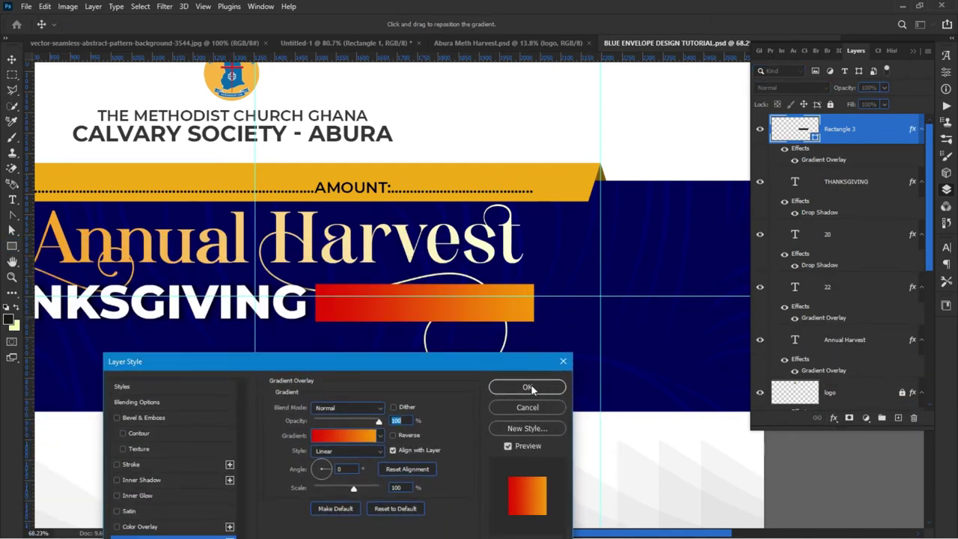
{"action": "left_click", "coordinate": [395, 509]}
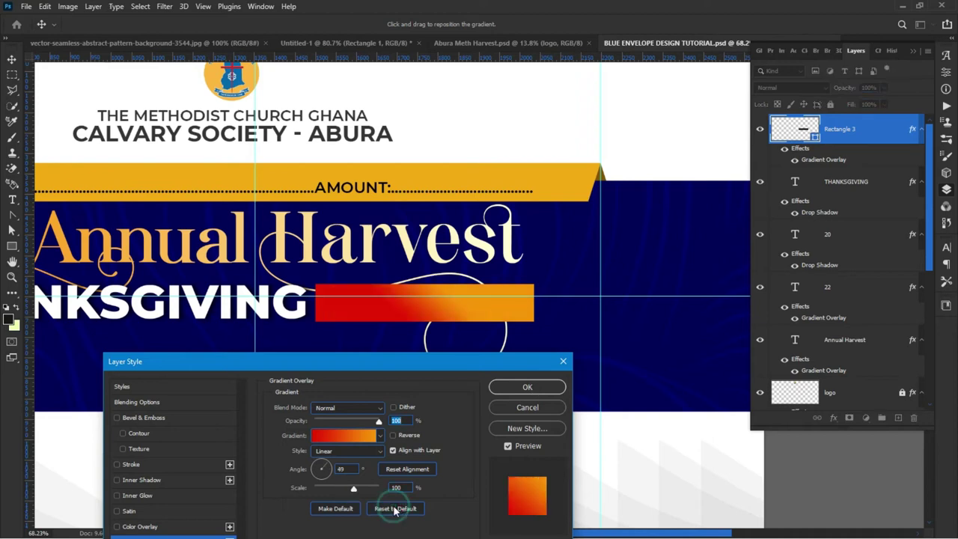
{"action": "left_click", "coordinate": [528, 407]}
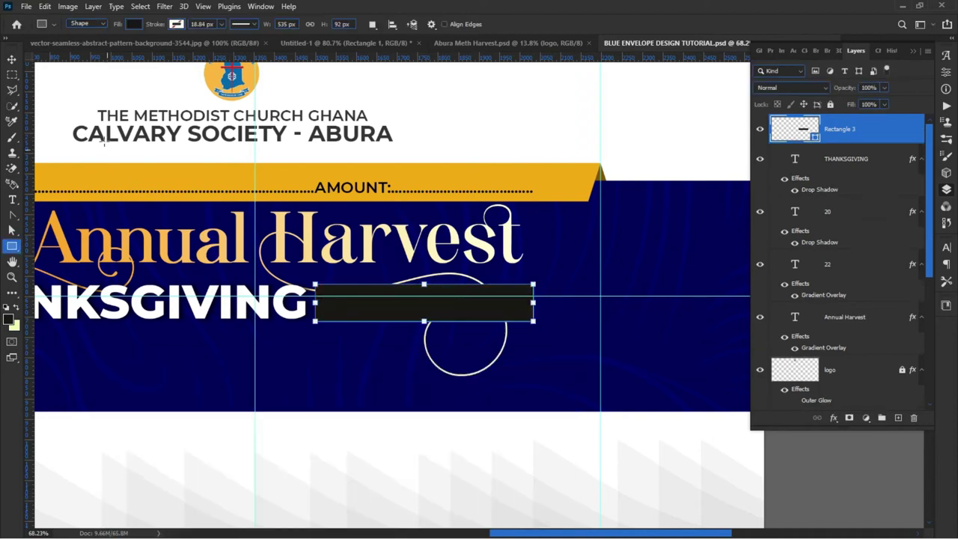
Step: Copy the Annual Harvest layer style and paste it onto the Rectangle 3 bar
{"action": "left_click", "coordinate": [12, 59]}
{"action": "left_click", "coordinate": [233, 248]}
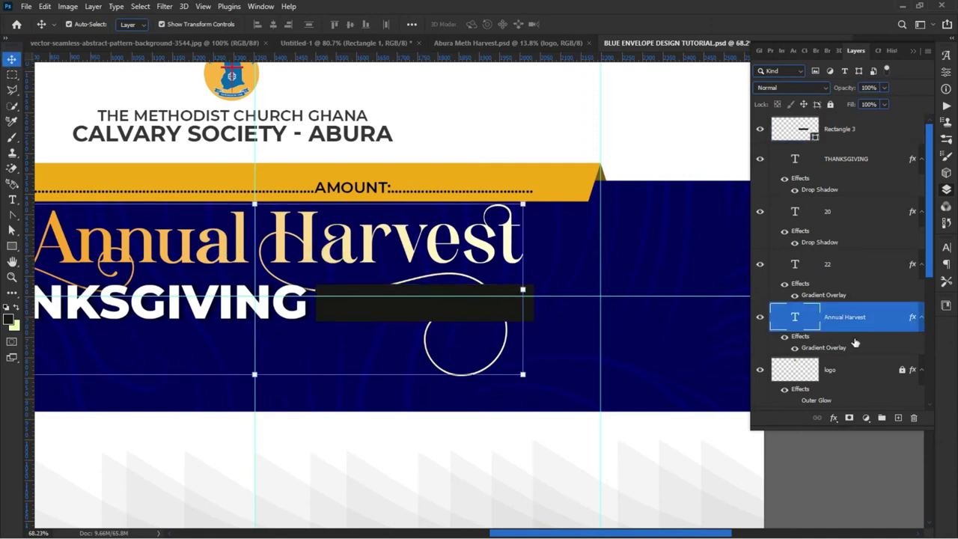
{"action": "right_click", "coordinate": [833, 348]}
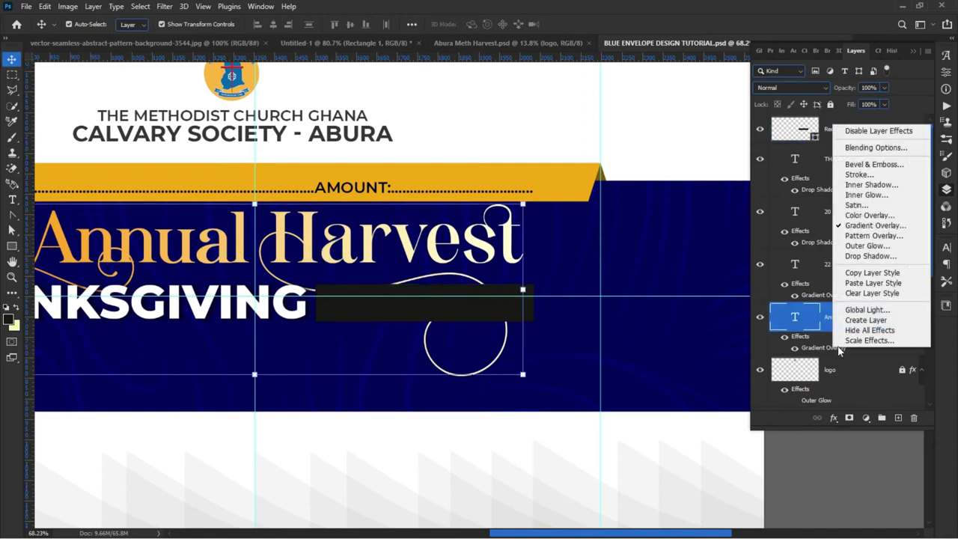
{"action": "left_click", "coordinate": [864, 273]}
{"action": "left_click", "coordinate": [368, 310]}
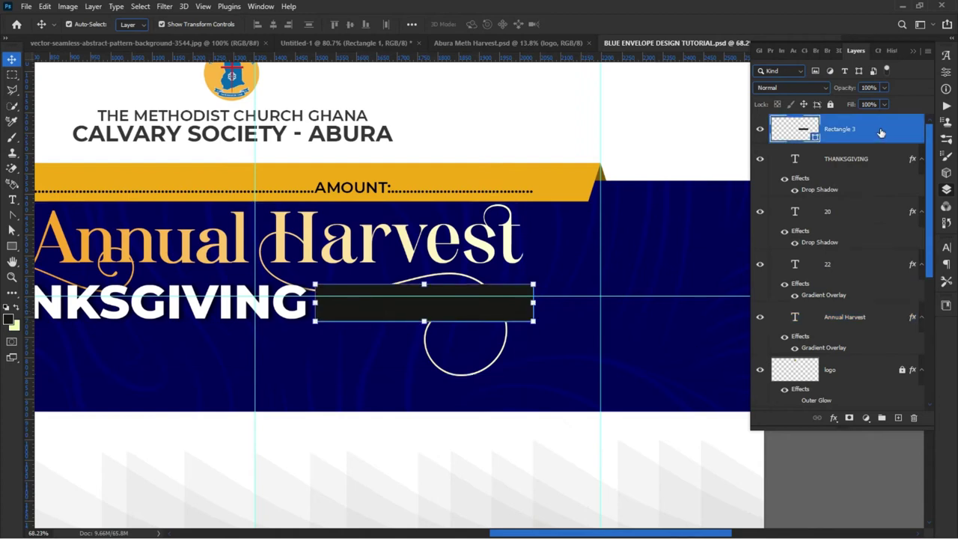
{"action": "right_click", "coordinate": [877, 134]}
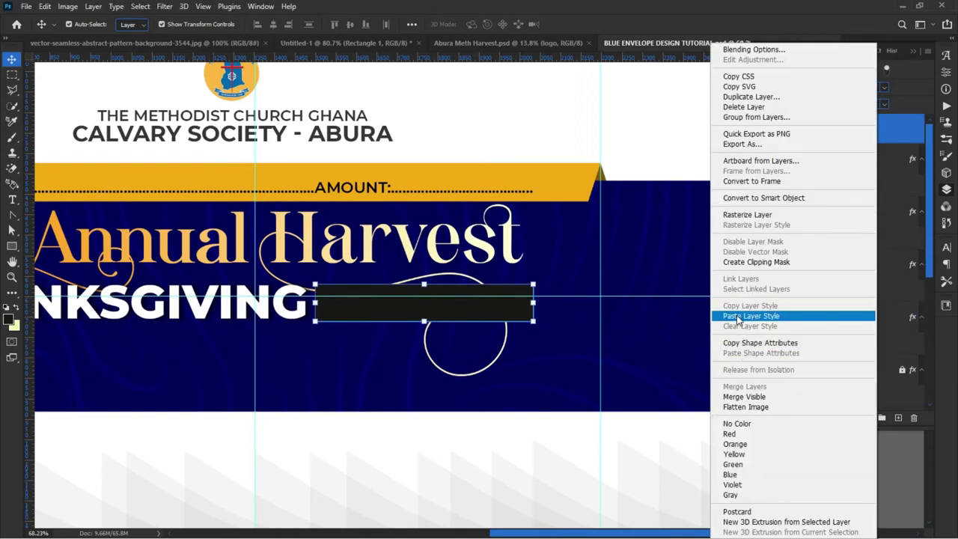
{"action": "left_click", "coordinate": [742, 317]}
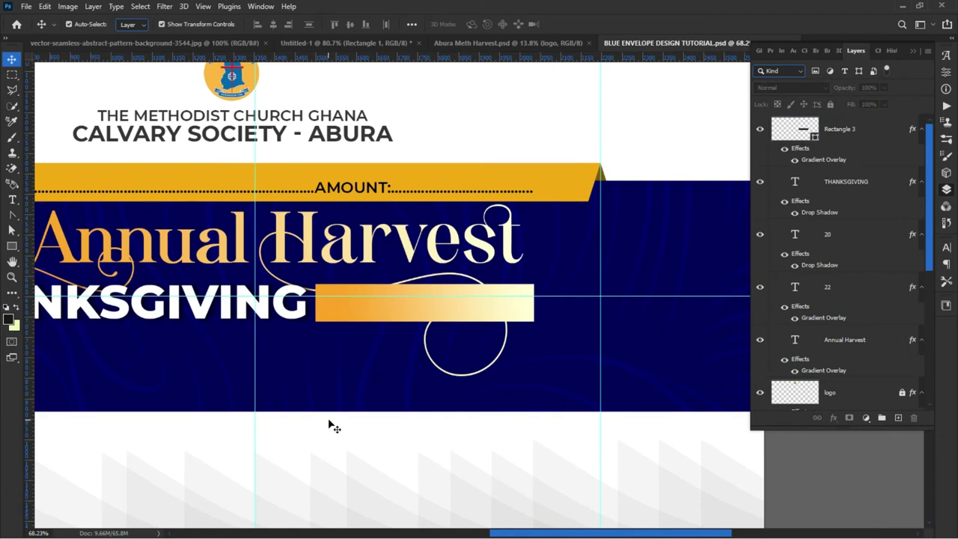
Step: Type white SERVICE text and position it inside the gold bar
{"action": "left_click", "coordinate": [357, 442]}
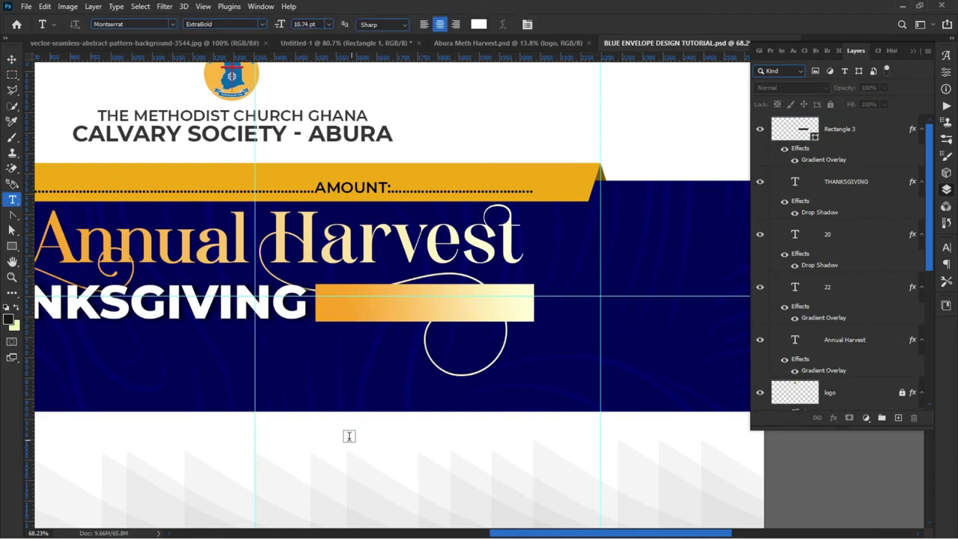
{"action": "left_click", "coordinate": [362, 306]}
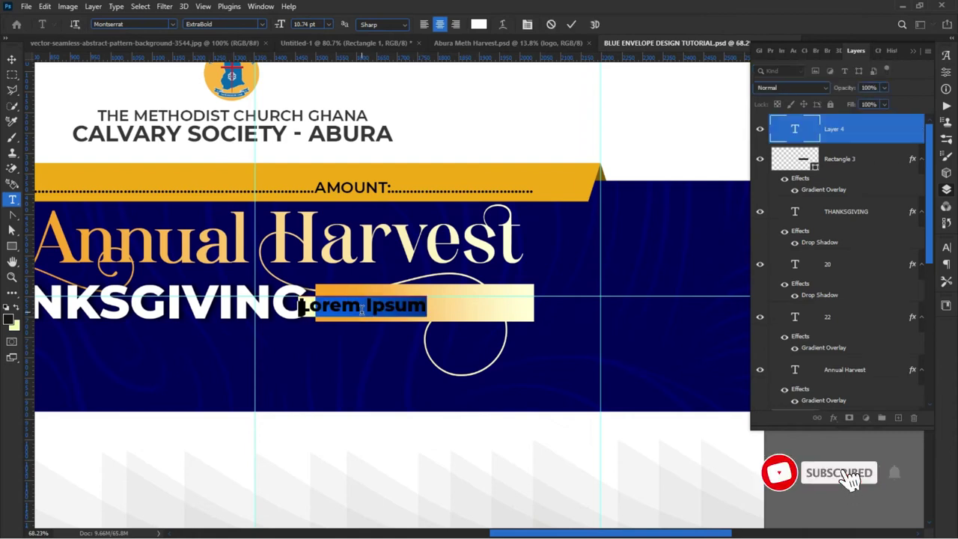
{"action": "type", "text": "SERVI"}
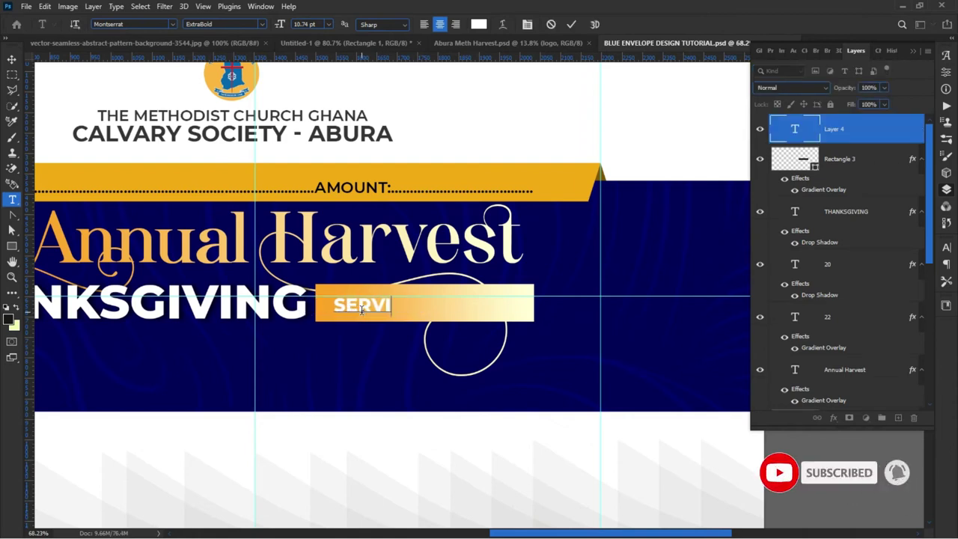
{"action": "type", "text": "CE"}
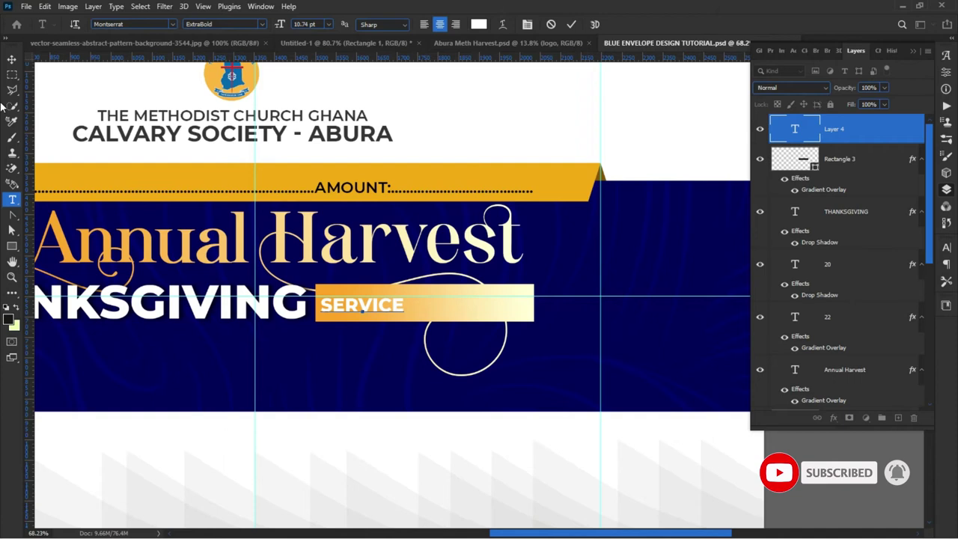
{"action": "left_click", "coordinate": [12, 59]}
{"action": "left_click_drag", "start_coordinate": [390, 308], "coordinate": [492, 303]}
{"action": "left_click_drag", "start_coordinate": [411, 321], "coordinate": [409, 320]}
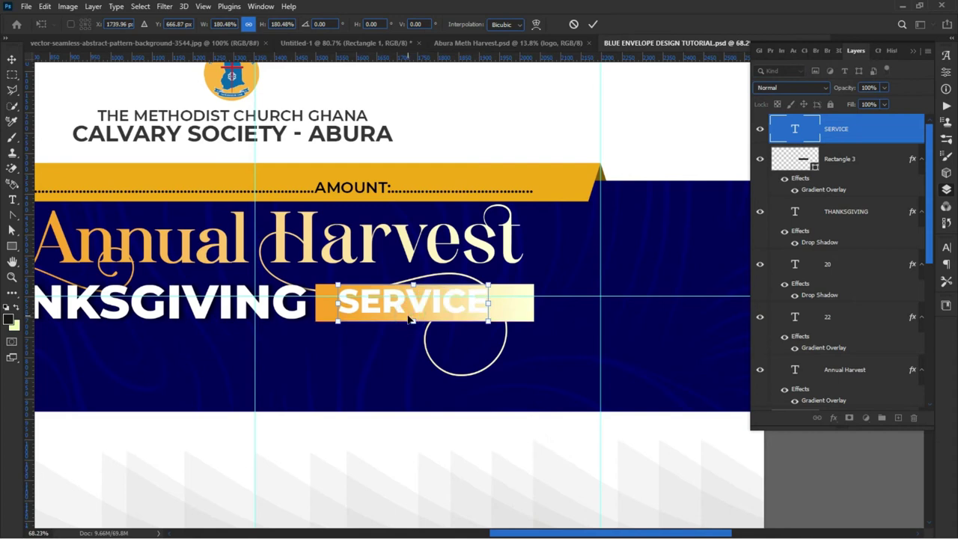
{"action": "key", "text": "Return"}
{"action": "key", "text": "ctrl+0"}
Step: Set THANKSGIVING to Montserrat SemiBold and shift it a few pixels right
{"action": "scroll", "coordinate": [348, 320], "scroll_direction": "up", "scroll_amount": 5}
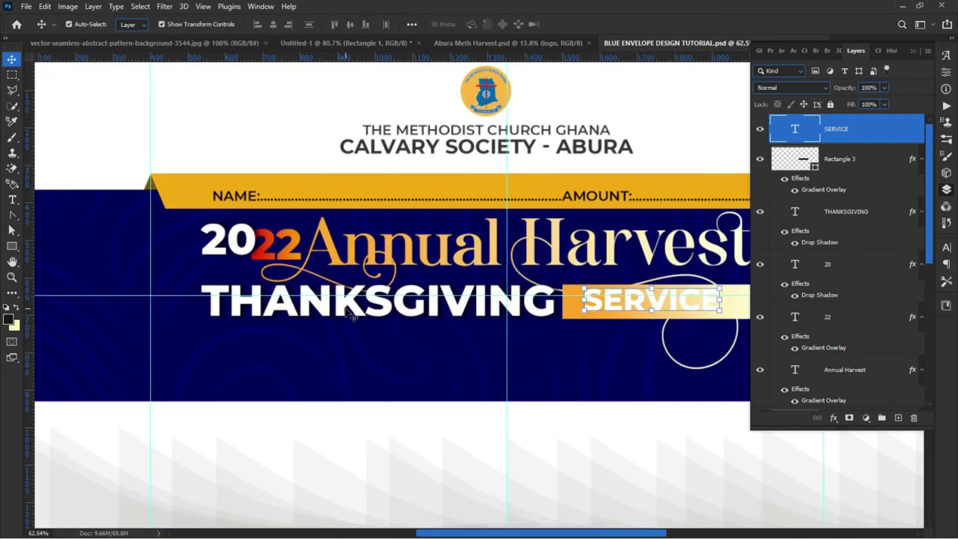
{"action": "double_click", "coordinate": [352, 317]}
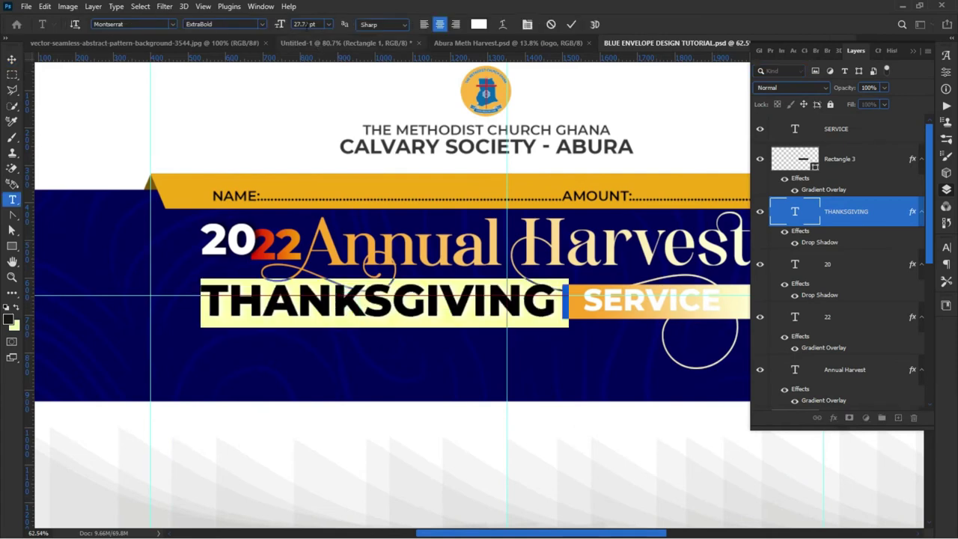
{"action": "left_click", "coordinate": [262, 24]}
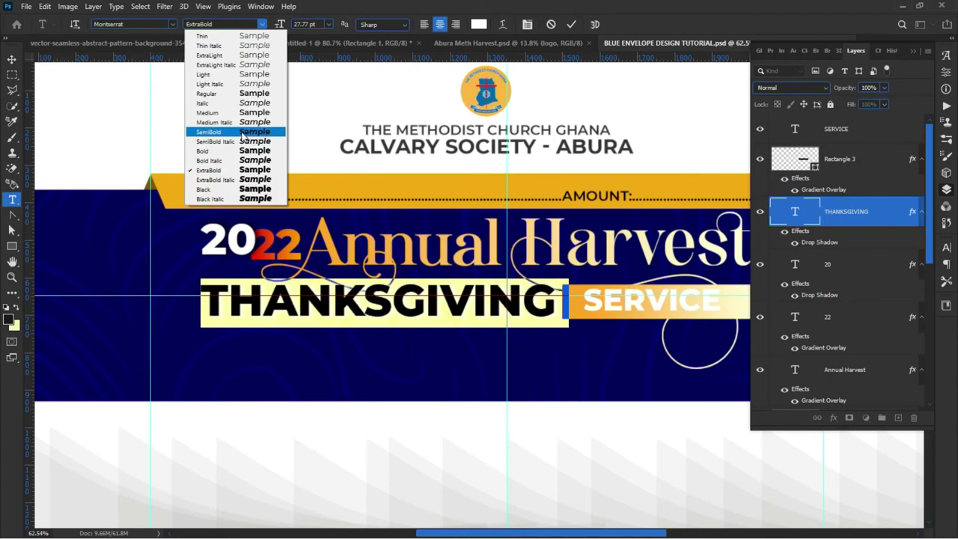
{"action": "left_click", "coordinate": [235, 133]}
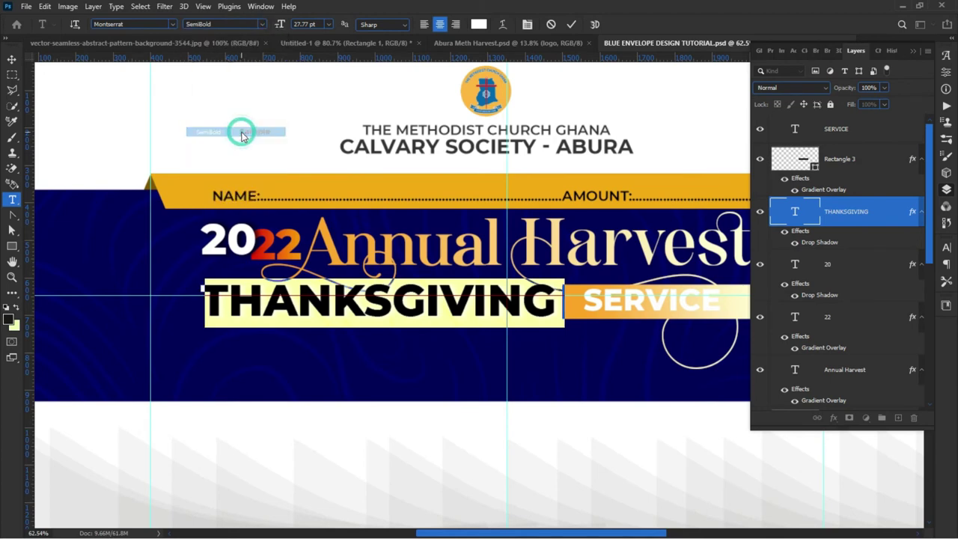
{"action": "left_click", "coordinate": [11, 59]}
{"action": "left_click", "coordinate": [262, 404]}
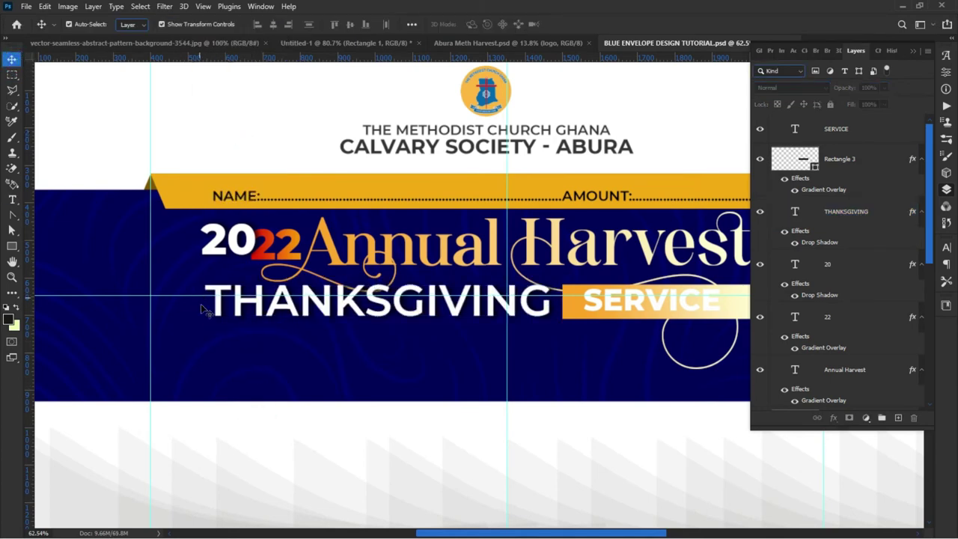
{"action": "scroll", "coordinate": [187, 358], "scroll_direction": "down", "scroll_amount": 2}
{"action": "left_click", "coordinate": [350, 307]}
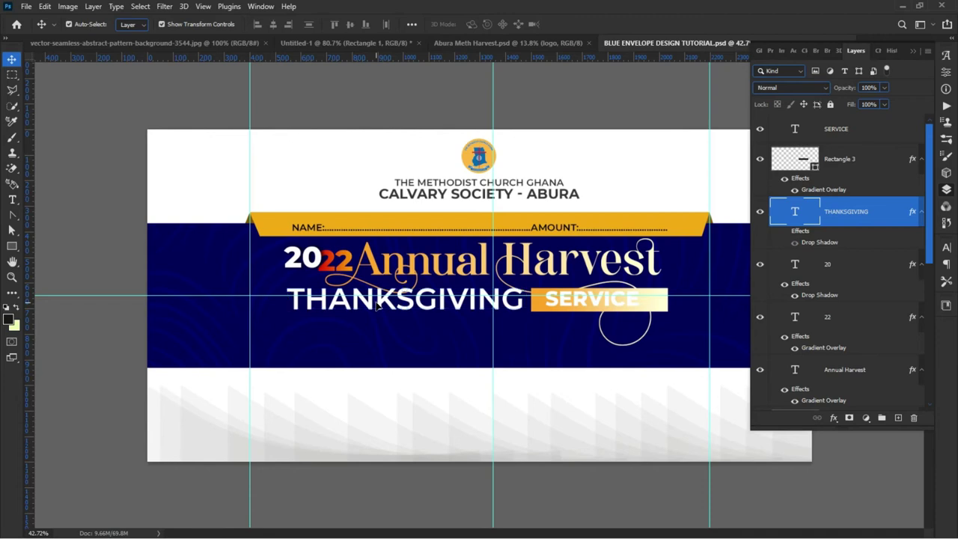
{"action": "left_click_drag", "start_coordinate": [378, 305], "coordinate": [382, 306]}
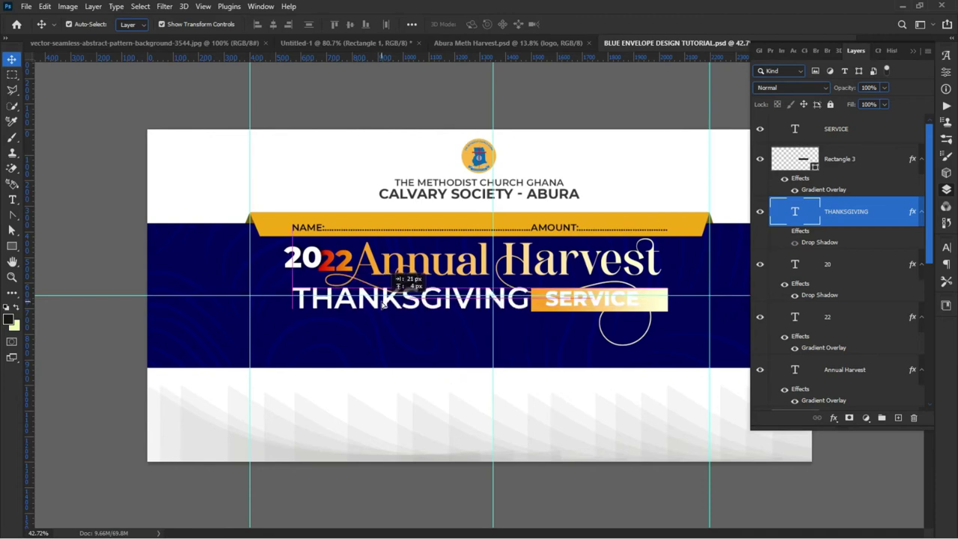
Step: Change the SERVICE text colour to black (000000)
{"action": "double_click", "coordinate": [622, 301]}
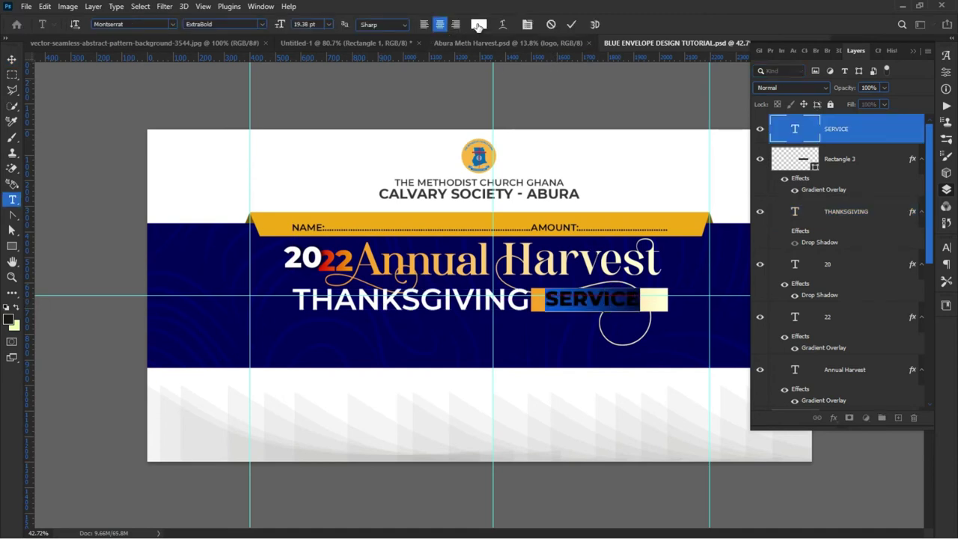
{"action": "left_click", "coordinate": [479, 25]}
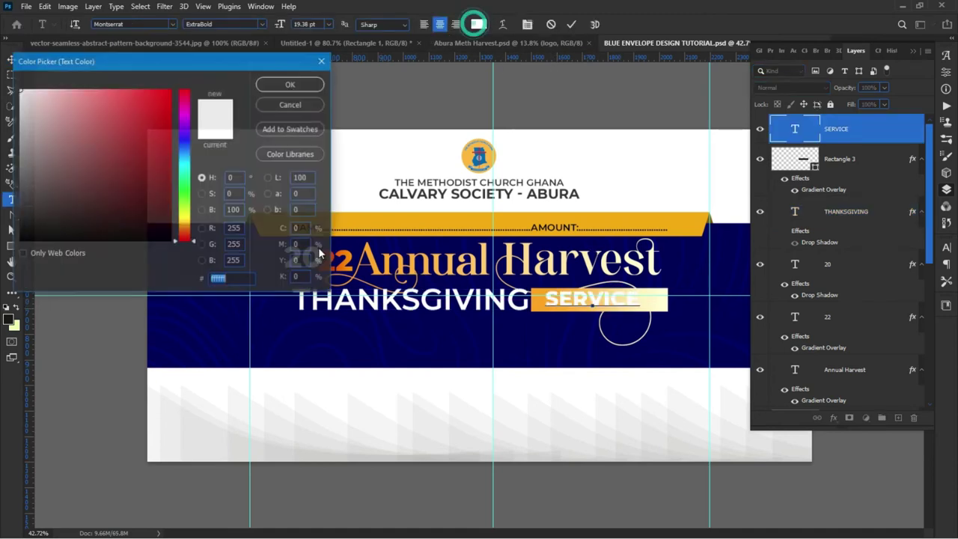
{"action": "left_click", "coordinate": [291, 343]}
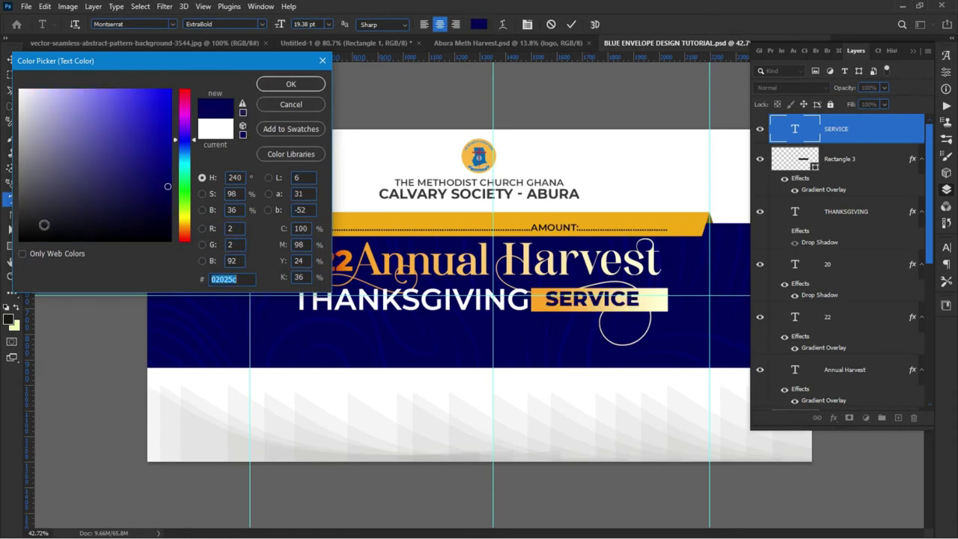
{"action": "left_click_drag", "start_coordinate": [43, 222], "coordinate": [20, 241]}
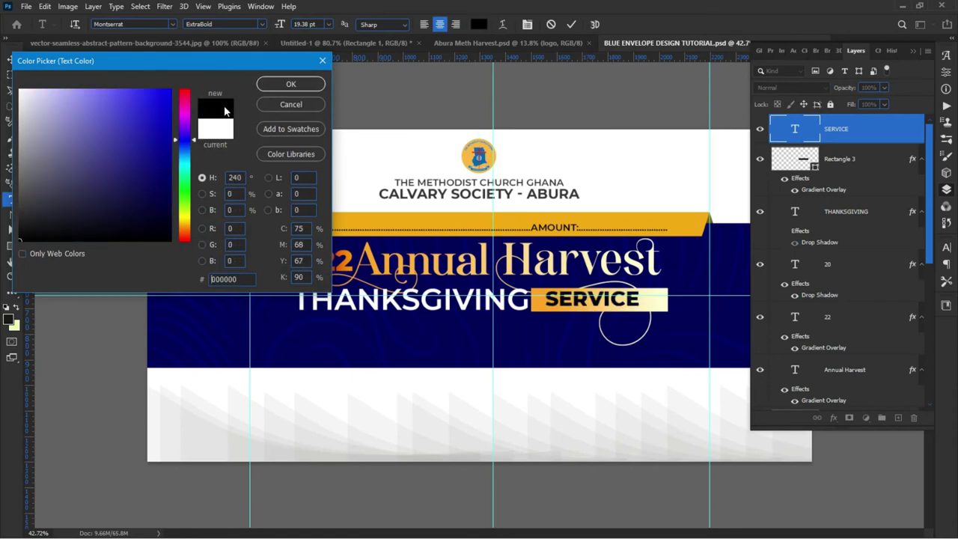
{"action": "left_click", "coordinate": [274, 86]}
Step: Widen the SERVICE letter spacing to a tracking of 180
{"action": "scroll", "coordinate": [489, 291], "scroll_direction": "up", "scroll_amount": 2}
{"action": "scroll", "coordinate": [617, 292], "scroll_direction": "down", "scroll_amount": 3}
{"action": "scroll", "coordinate": [629, 332], "scroll_direction": "up", "scroll_amount": 3}
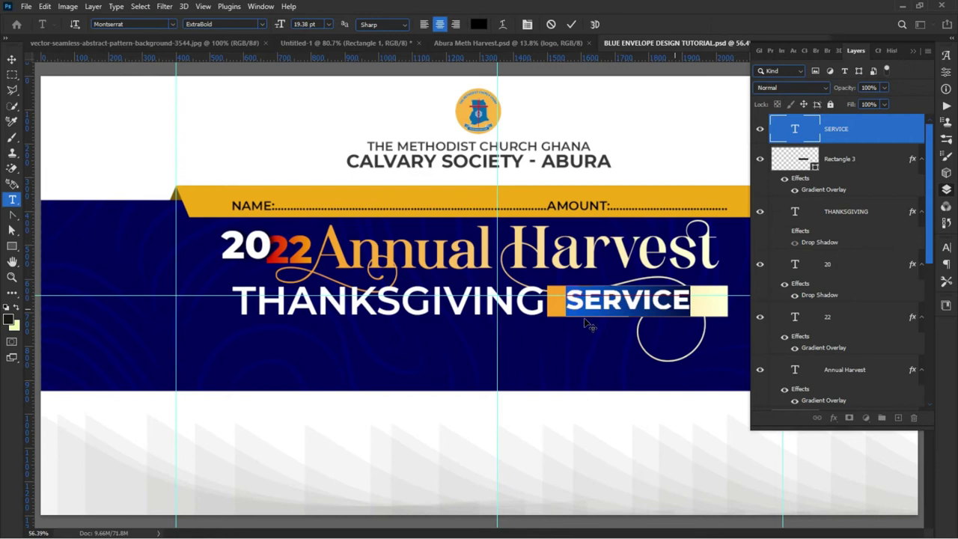
{"action": "left_click", "coordinate": [946, 248]}
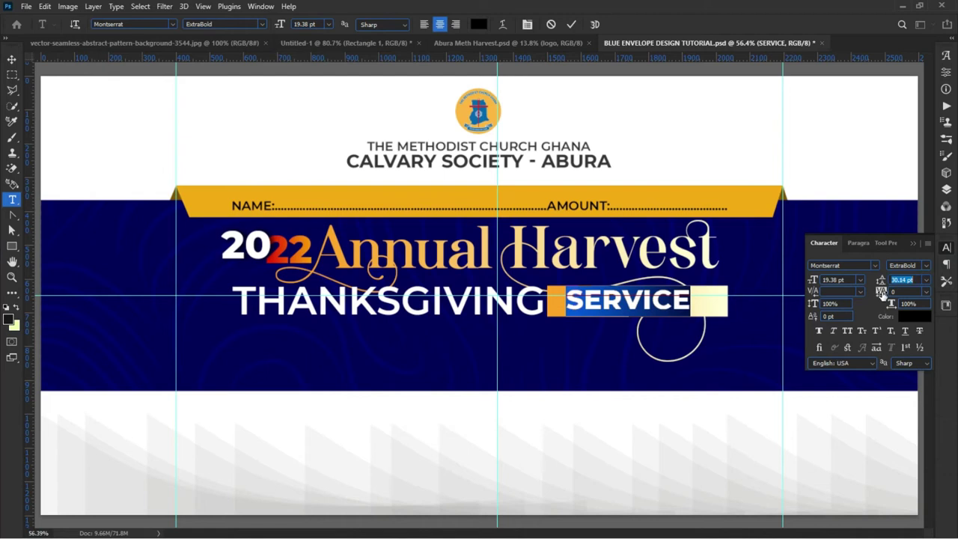
{"action": "left_click_drag", "start_coordinate": [881, 292], "coordinate": [886, 295]}
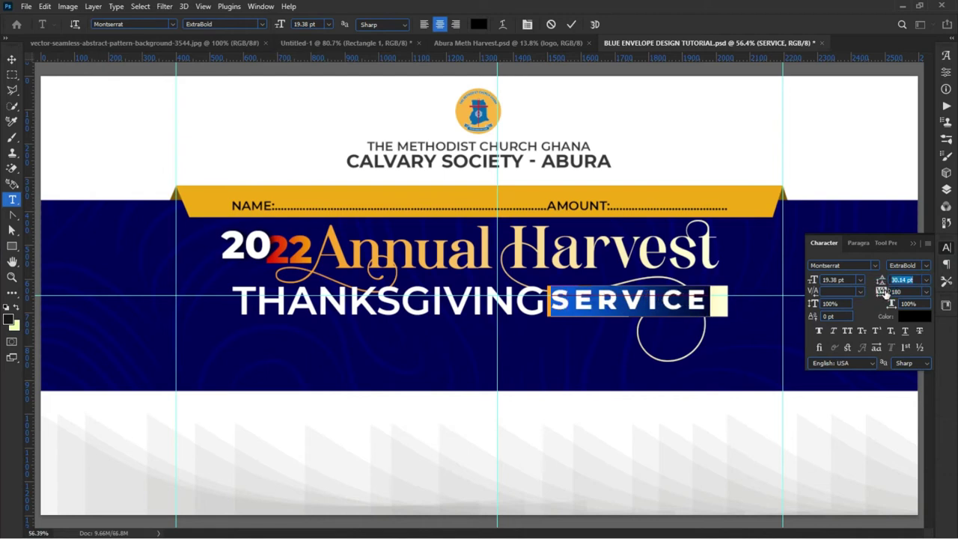
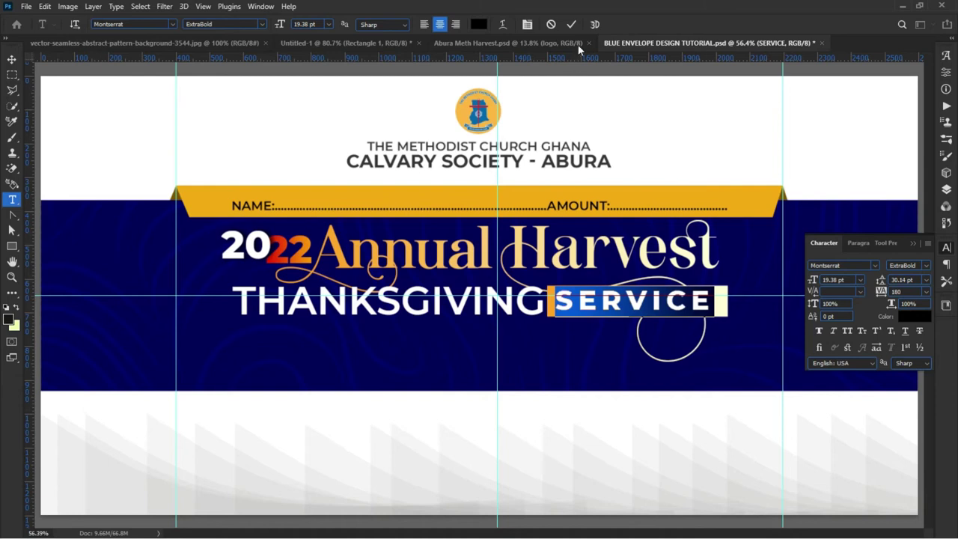
Step: Commit the SERVICE text and nudge it and its gold box slightly right and down
{"action": "left_click", "coordinate": [572, 24]}
{"action": "key", "text": "v"}
{"action": "left_click", "coordinate": [611, 404]}
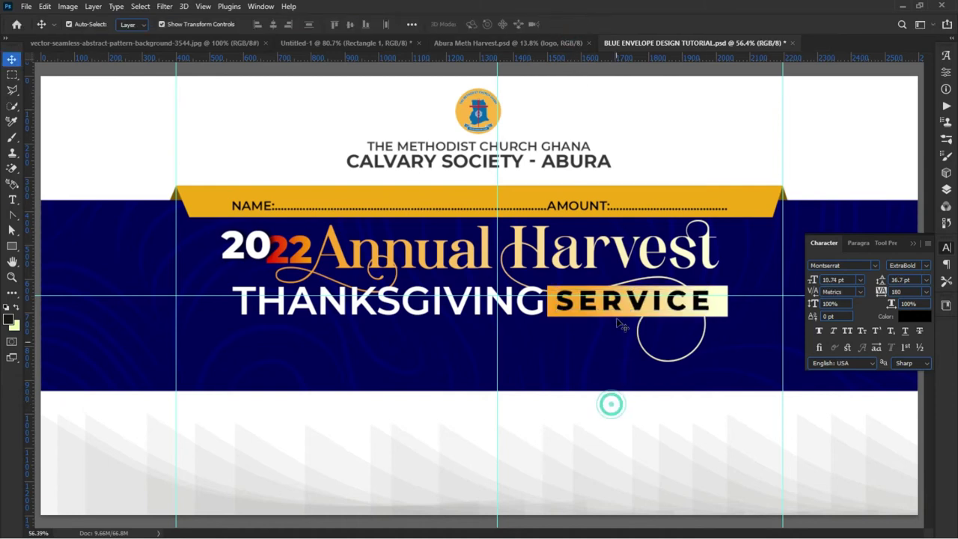
{"action": "left_click_drag", "start_coordinate": [614, 304], "coordinate": [624, 309]}
Step: Make the SERVICE lettering a deep red (e20101)
{"action": "left_click", "coordinate": [908, 318]}
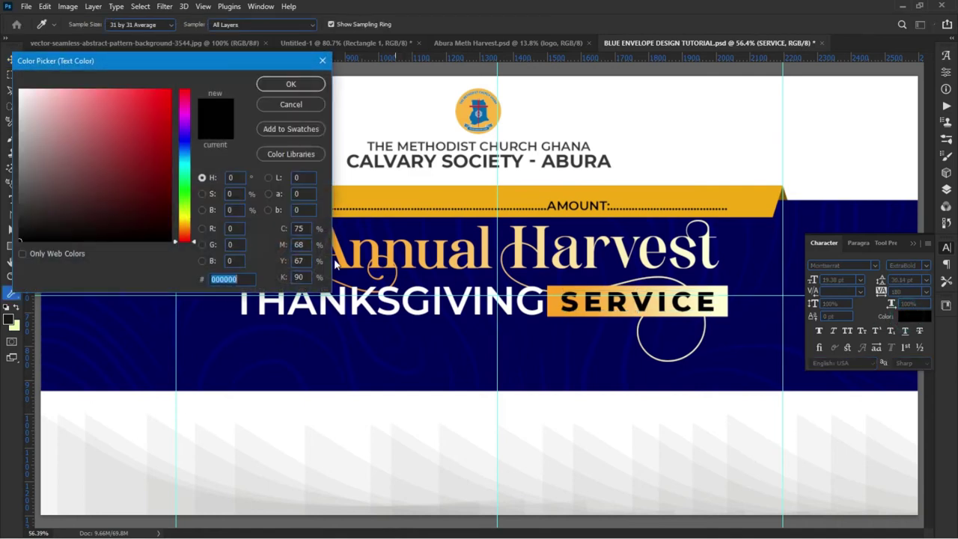
{"action": "left_click_drag", "start_coordinate": [162, 107], "coordinate": [184, 94]}
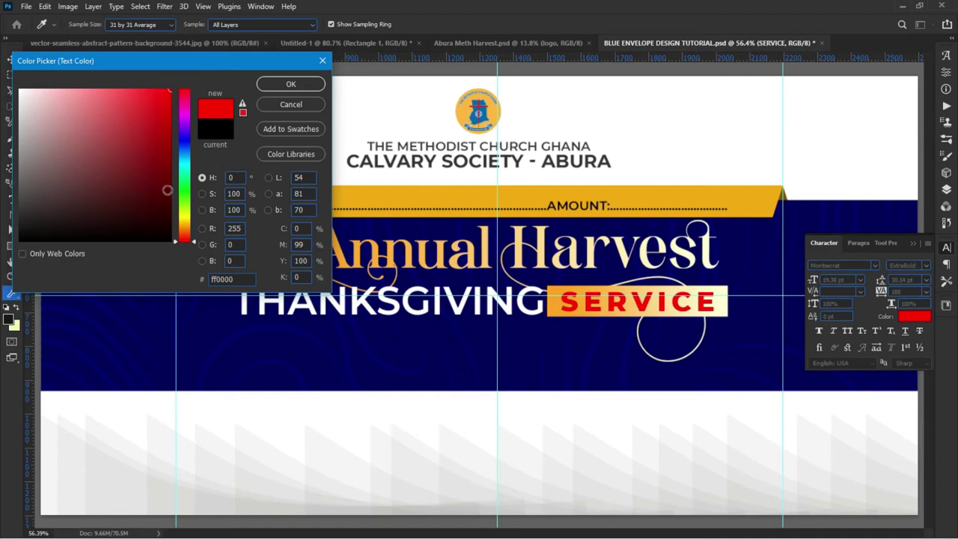
{"action": "mouse_move", "coordinate": [169, 135]}
{"action": "left_mouse_down"}
{"action": "mouse_move", "coordinate": [174, 87]}
{"action": "mouse_move", "coordinate": [182, 90]}
{"action": "left_mouse_up"}
{"action": "mouse_move", "coordinate": [153, 197]}
{"action": "left_mouse_down"}
{"action": "mouse_move", "coordinate": [141, 188]}
{"action": "mouse_move", "coordinate": [142, 207]}
{"action": "mouse_move", "coordinate": [155, 118]}
{"action": "mouse_move", "coordinate": [178, 84]}
{"action": "mouse_move", "coordinate": [200, 96]}
{"action": "left_mouse_up"}
{"action": "left_click", "coordinate": [306, 85]}
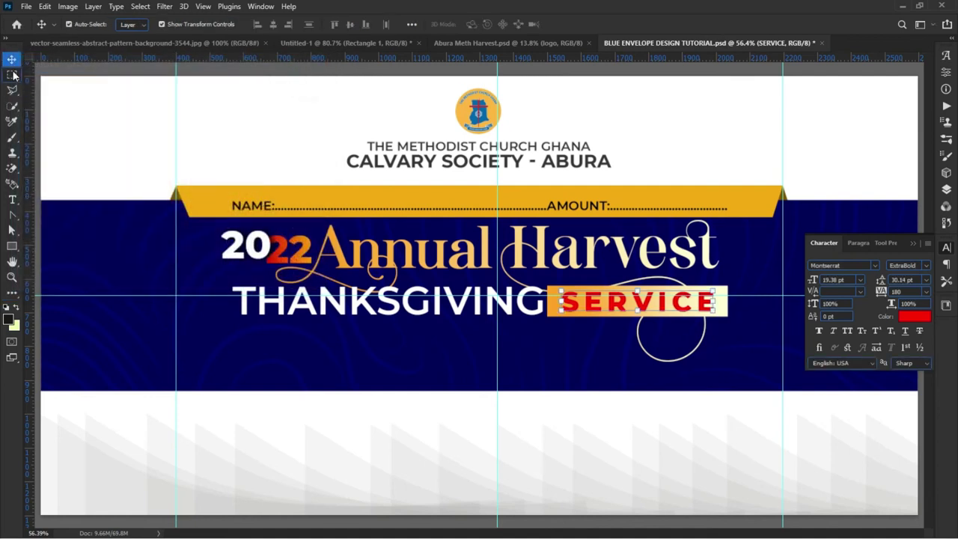
Step: Duplicate the SERVICE gold box and stretch the copy into a long thin bar below
{"action": "left_click", "coordinate": [145, 138]}
{"action": "scroll", "coordinate": [170, 238], "scroll_direction": "down", "scroll_amount": 2}
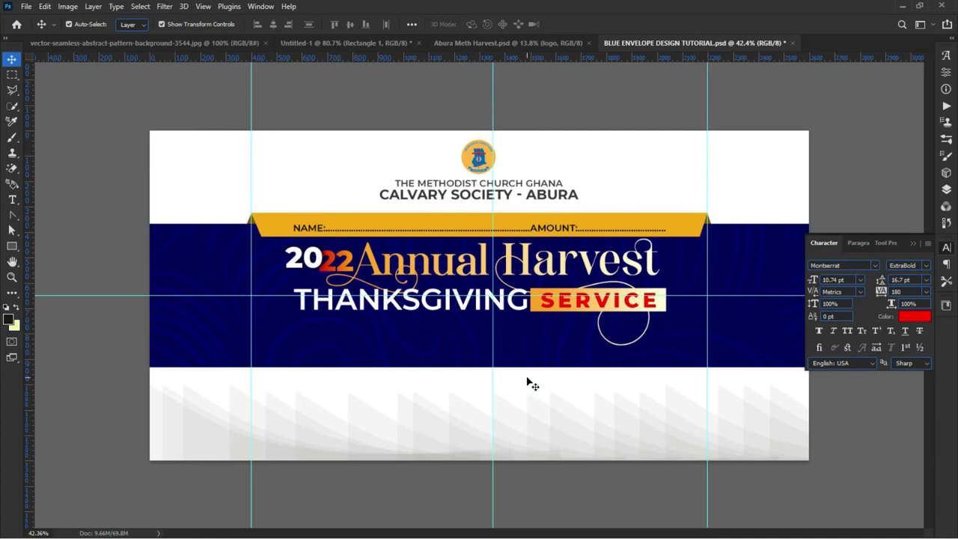
{"action": "scroll", "coordinate": [560, 382], "scroll_direction": "up", "scroll_amount": 1}
{"action": "scroll", "coordinate": [556, 383], "scroll_direction": "up", "scroll_amount": 1}
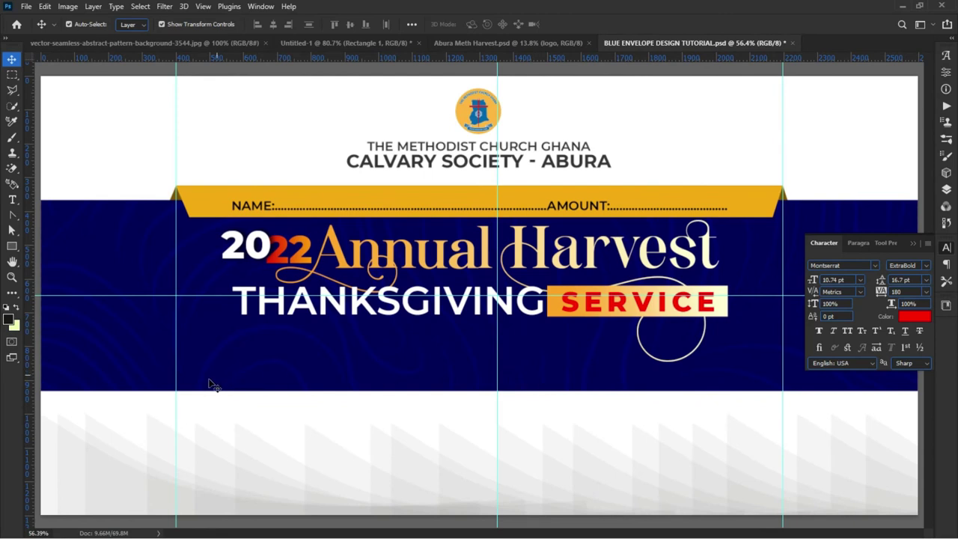
{"action": "left_click", "coordinate": [725, 311]}
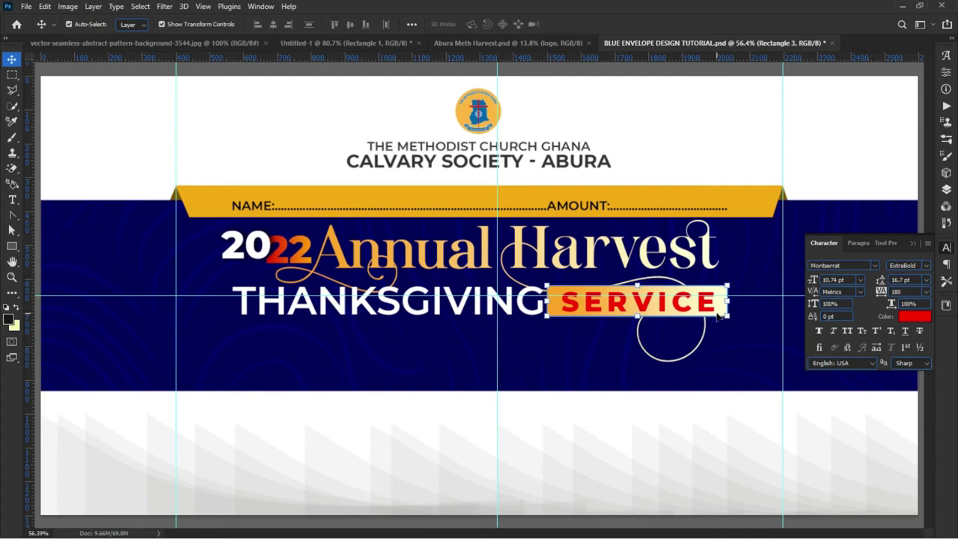
{"action": "left_click_drag", "start_coordinate": [725, 314], "coordinate": [424, 364]}
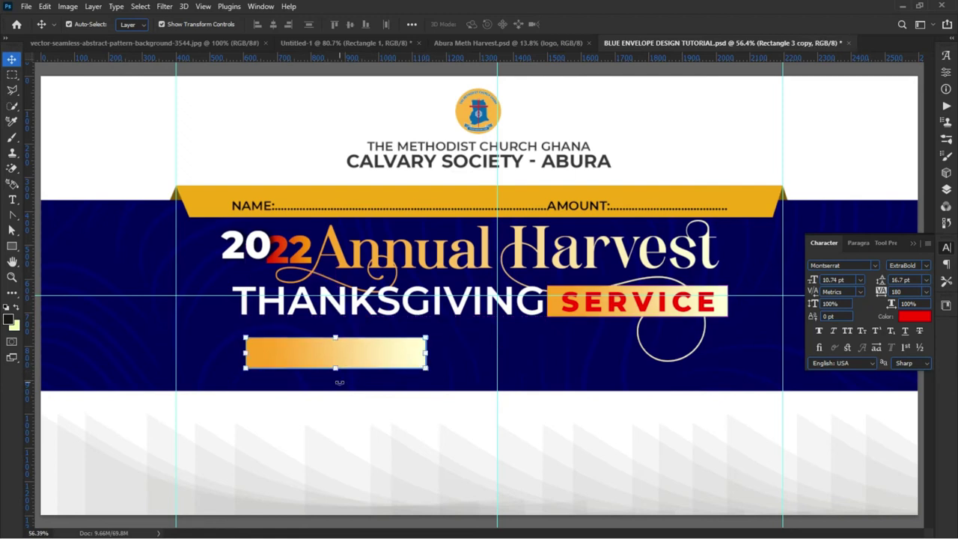
{"action": "left_click_drag", "start_coordinate": [335, 370], "coordinate": [335, 360]}
{"action": "left_click_drag", "start_coordinate": [408, 346], "coordinate": [734, 347]}
{"action": "double_click", "coordinate": [289, 359]}
Step: Move the gold gradient bar down about 10 px
{"action": "left_click", "coordinate": [124, 157]}
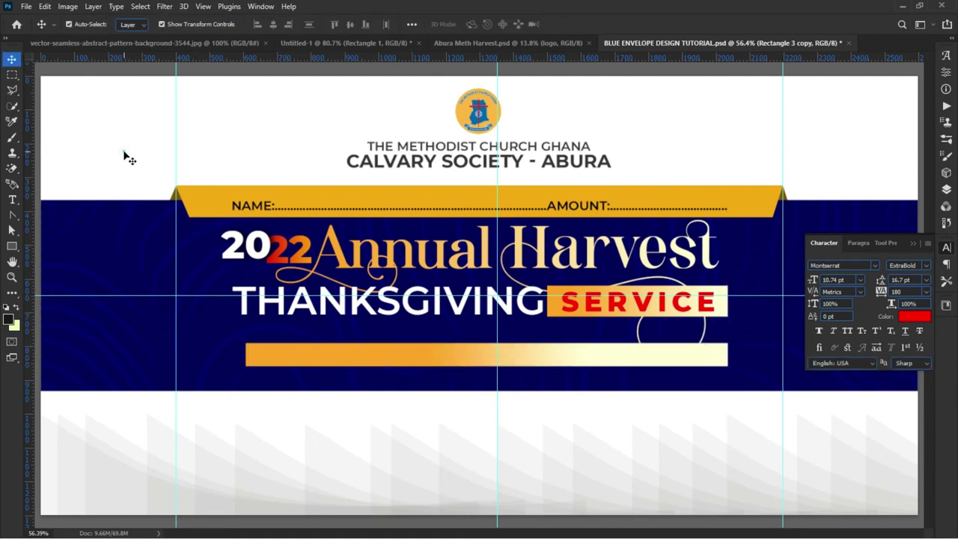
{"action": "left_click_drag", "start_coordinate": [428, 357], "coordinate": [432, 369]}
{"action": "left_click", "coordinate": [391, 436]}
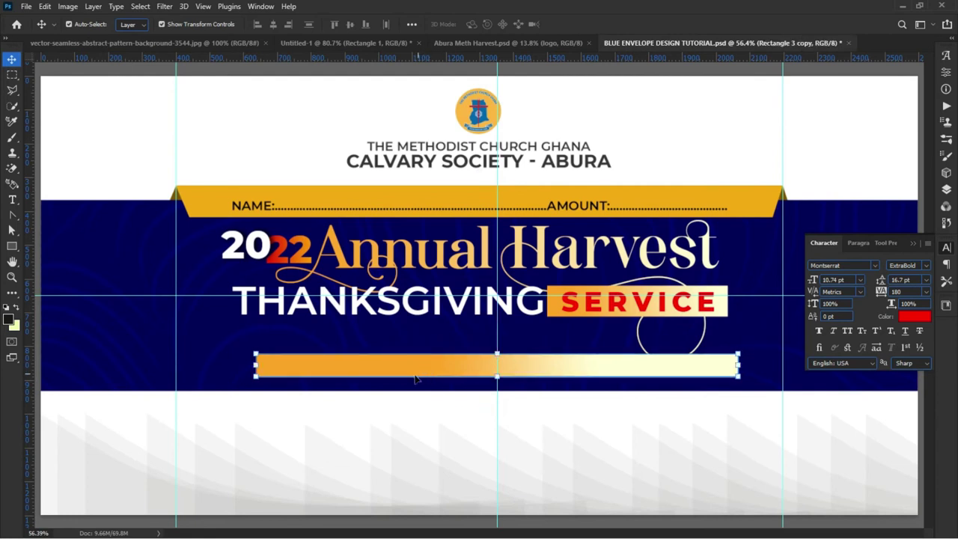
{"action": "left_click", "coordinate": [397, 454]}
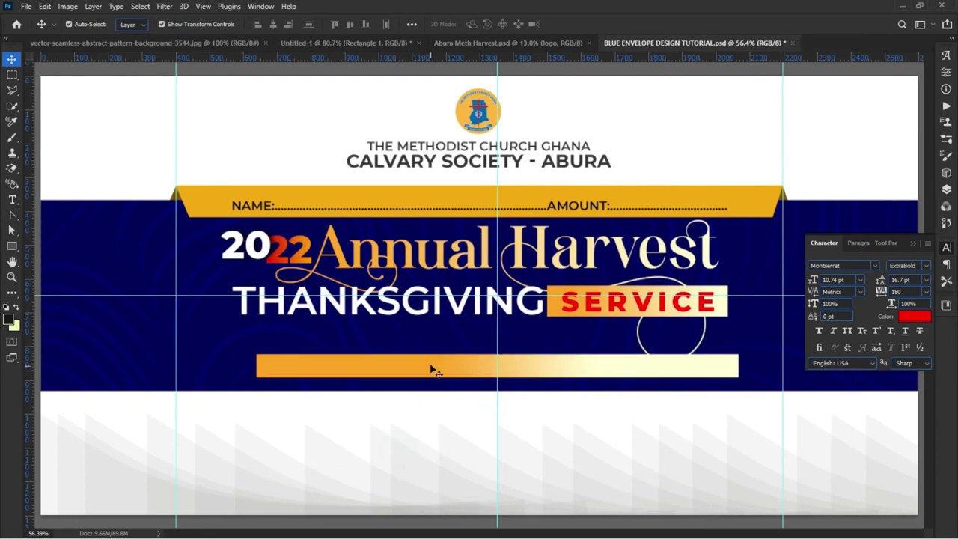
Step: Nudge THANKSGIVING, SERVICE and its gold box slightly upward toward the Annual Harvest heading
{"action": "scroll", "coordinate": [570, 346], "scroll_direction": "up", "scroll_amount": 5}
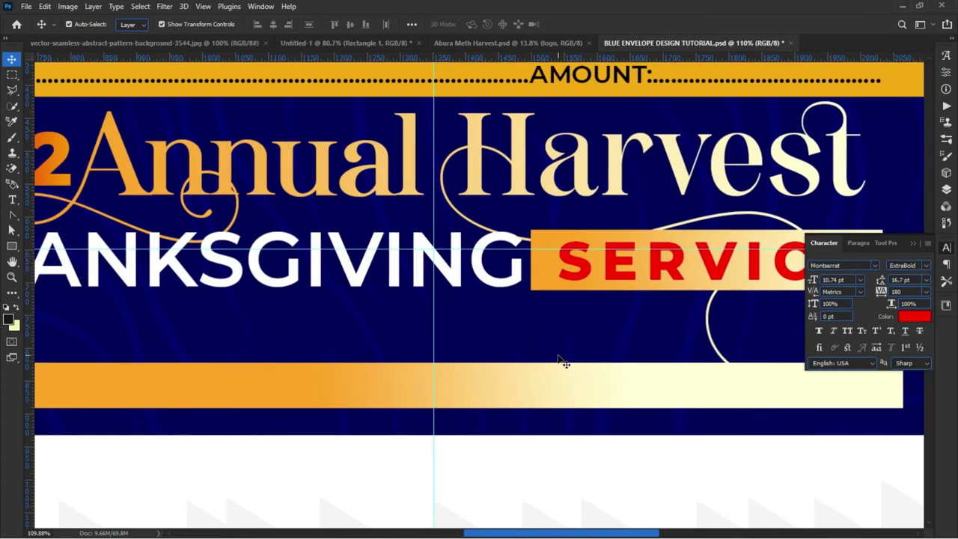
{"action": "left_click", "coordinate": [569, 276]}
{"action": "left_click", "coordinate": [545, 280]}
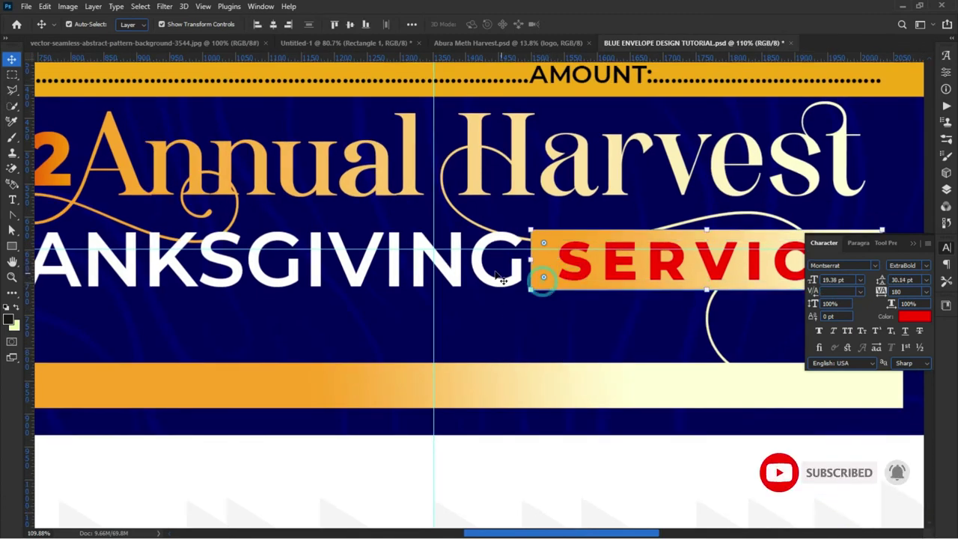
{"action": "left_click", "coordinate": [495, 281]}
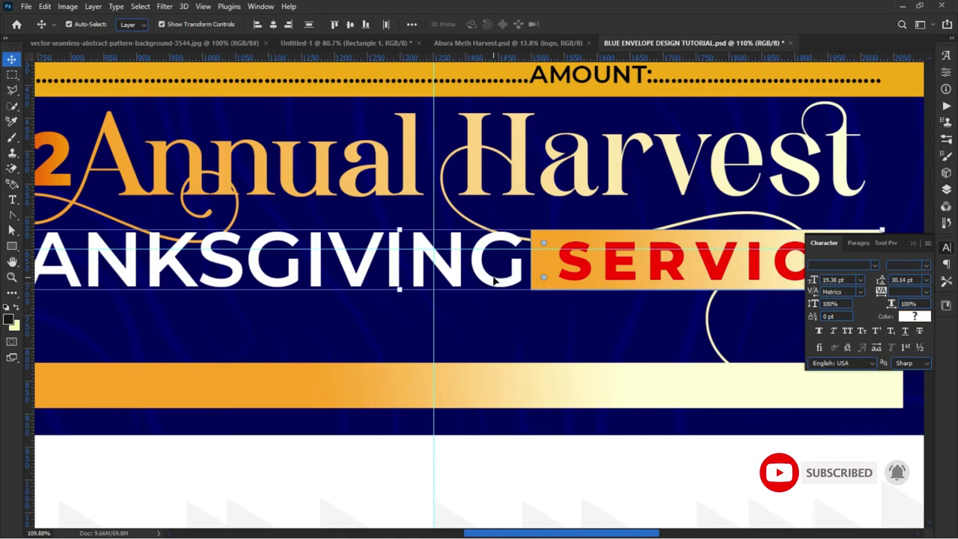
{"action": "key", "text": "shift+Up"}
{"action": "key", "text": "shift+Up"}
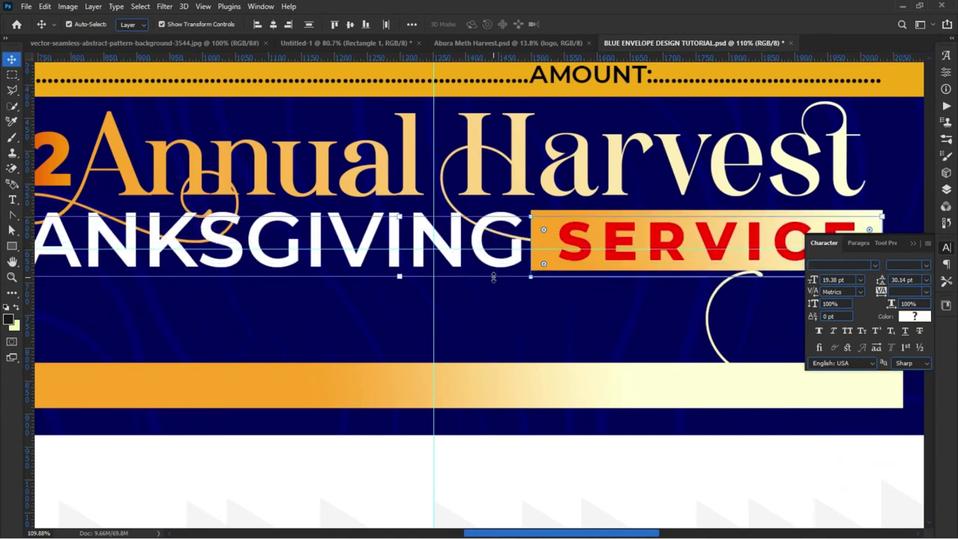
{"action": "key", "text": "shift+Down"}
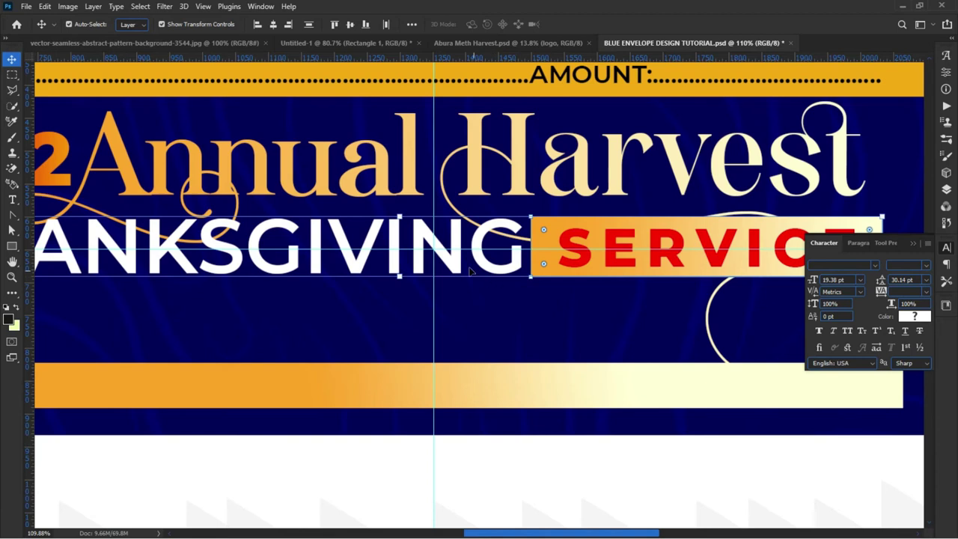
{"action": "left_click", "coordinate": [285, 188]}
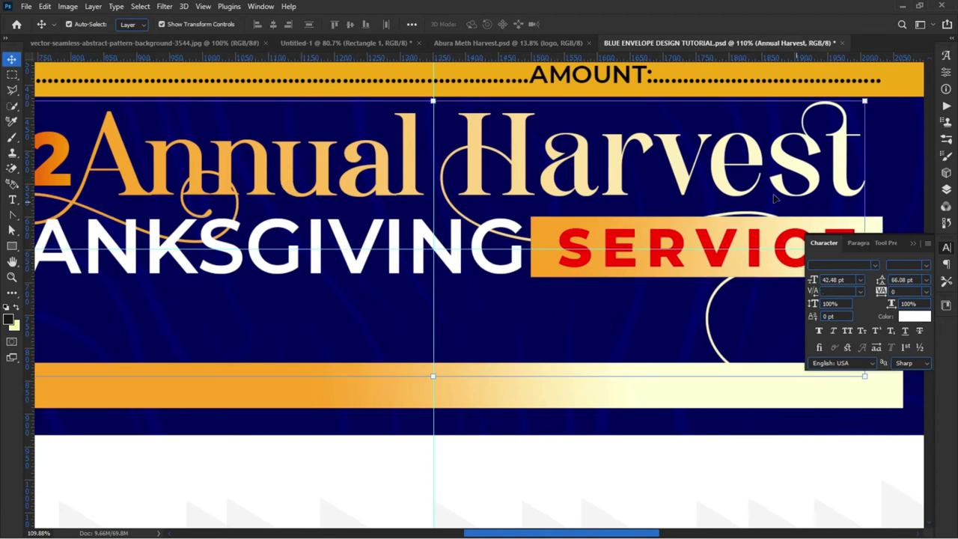
Step: Stack the Annual Harvest layer between Rectangle 3 copy and Rectangle 3
{"action": "left_click", "coordinate": [944, 193]}
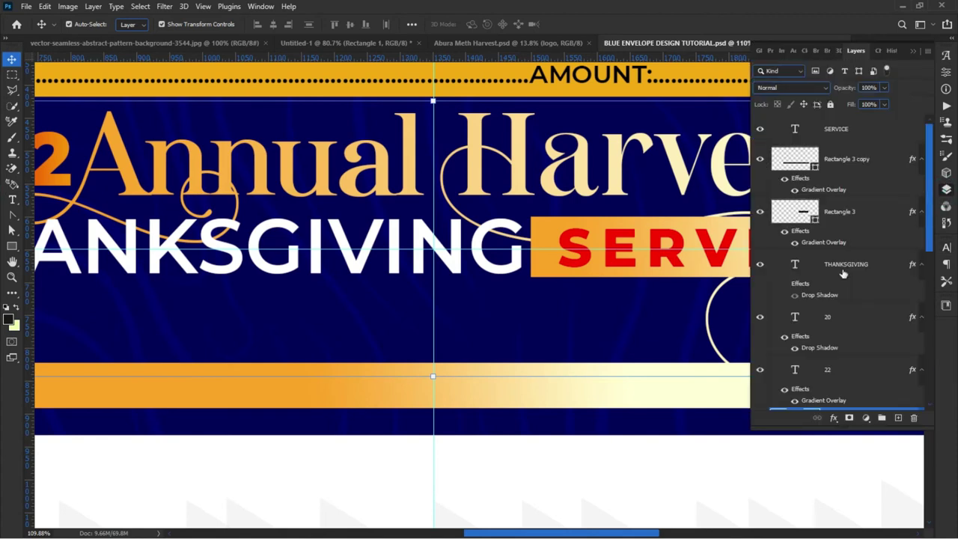
{"action": "scroll", "coordinate": [842, 367], "scroll_direction": "down", "scroll_amount": 1}
{"action": "left_click_drag", "start_coordinate": [851, 389], "coordinate": [846, 171]}
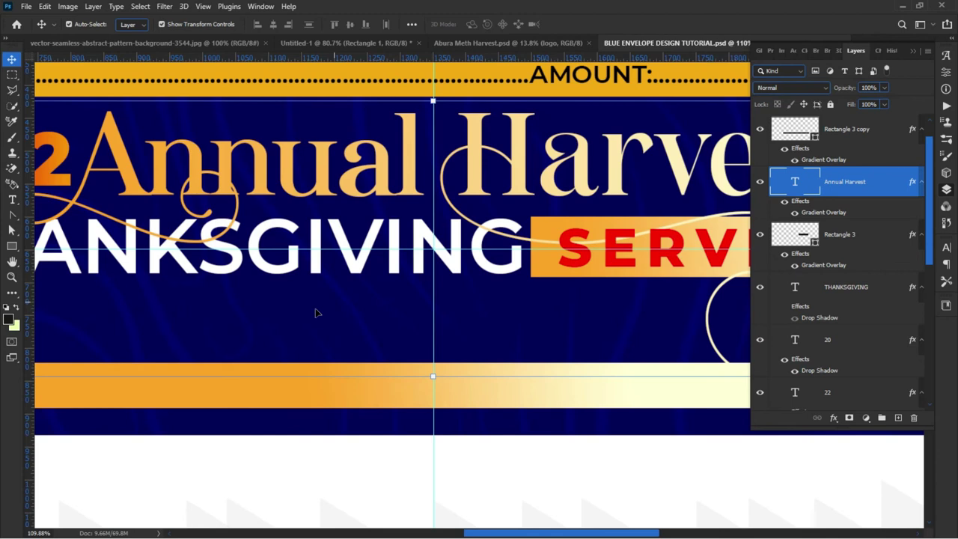
{"action": "scroll", "coordinate": [315, 313], "scroll_direction": "down", "scroll_amount": 5}
{"action": "left_click", "coordinate": [203, 452]}
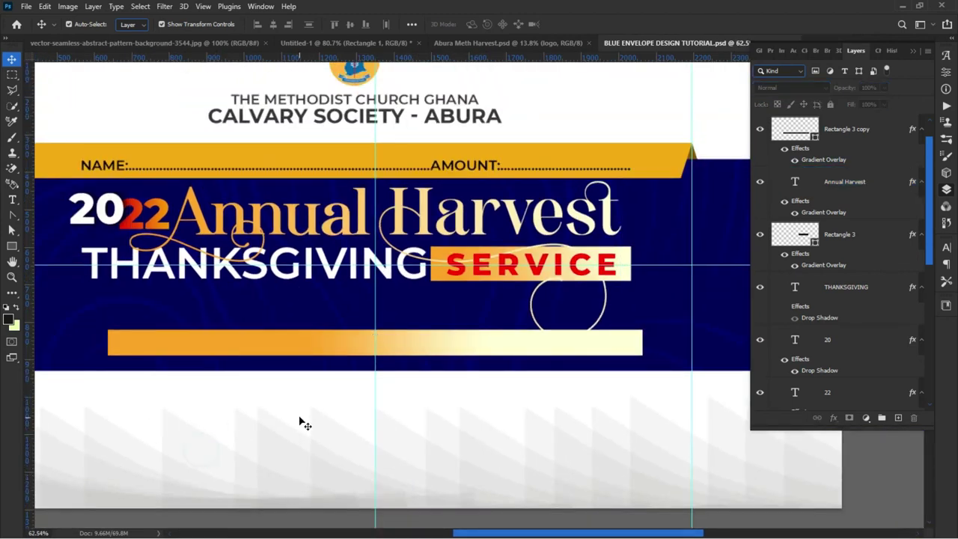
Step: Widen the gold gradient bar further to the left
{"action": "scroll", "coordinate": [307, 425], "scroll_direction": "down", "scroll_amount": 2}
{"action": "scroll", "coordinate": [490, 411], "scroll_direction": "up", "scroll_amount": 3}
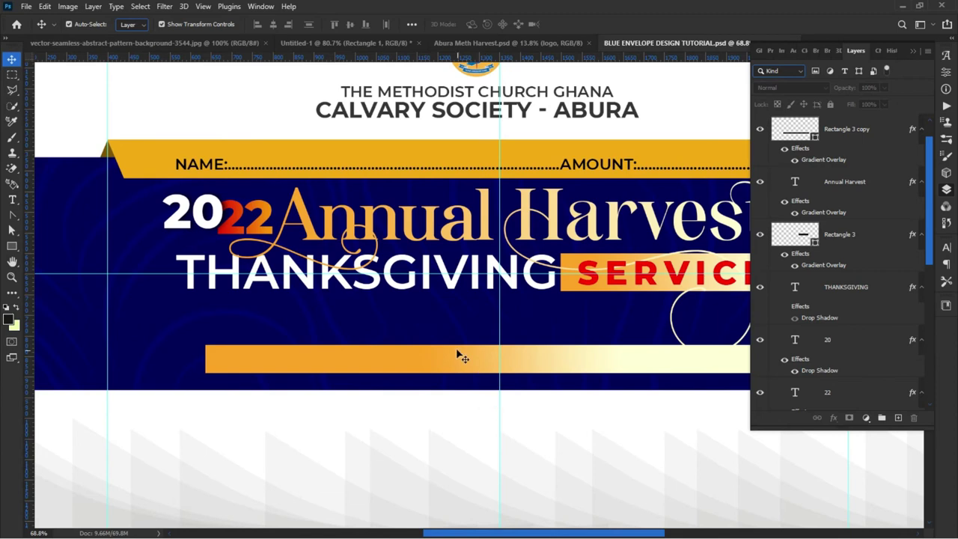
{"action": "scroll", "coordinate": [180, 367], "scroll_direction": "down", "scroll_amount": 1}
{"action": "left_click", "coordinate": [272, 369]}
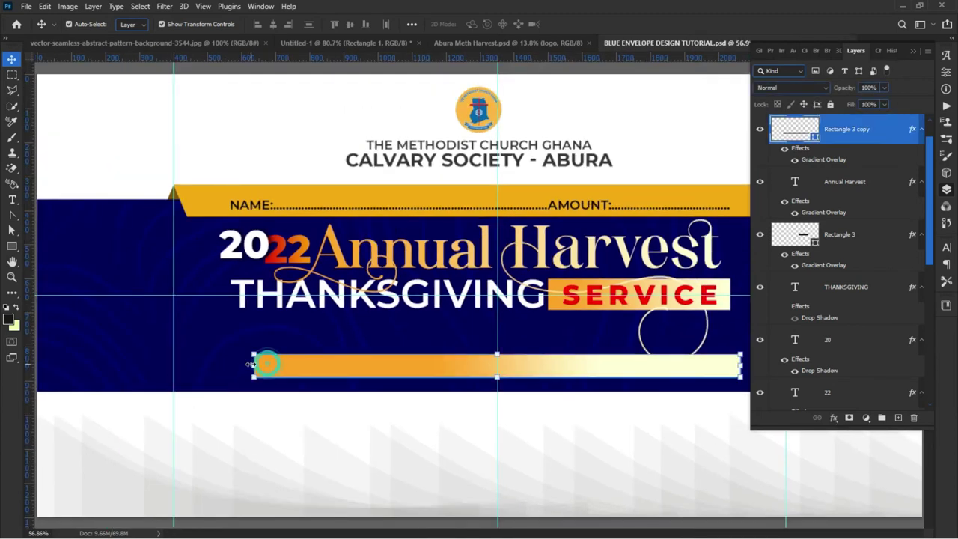
{"action": "left_click", "coordinate": [255, 367]}
{"action": "left_click_drag", "start_coordinate": [249, 366], "coordinate": [218, 367]}
{"action": "left_click", "coordinate": [232, 442]}
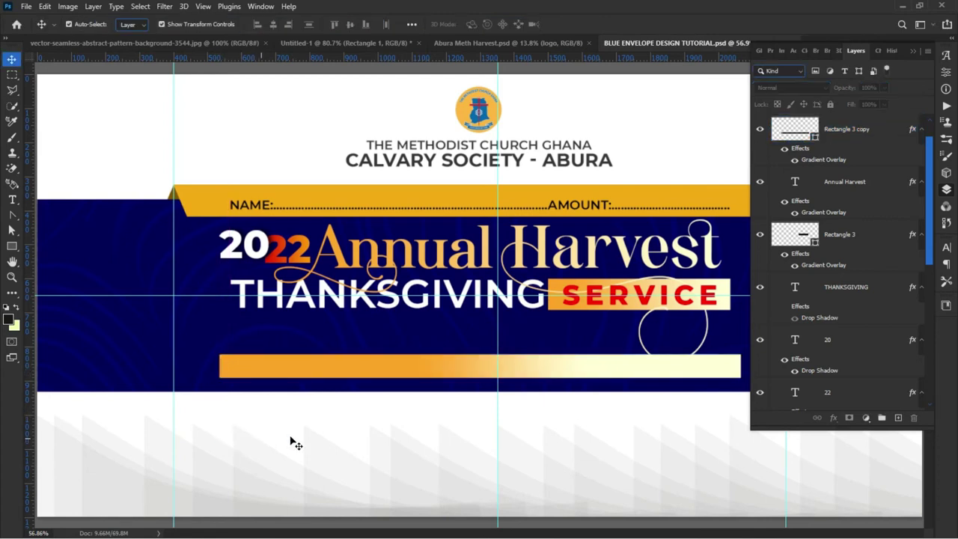
Step: Copy the 'WILLINGNESS TO GIVE, PROOF OF THE TRANSFORMED LIFE.' text from Abura Meth Harvest, resize it, and place it on the gold bar
{"action": "left_click", "coordinate": [464, 45]}
{"action": "left_click_drag", "start_coordinate": [347, 300], "coordinate": [348, 297]}
{"action": "left_click_drag", "start_coordinate": [360, 221], "coordinate": [674, 60]}
{"action": "left_click", "coordinate": [730, 43]}
{"action": "left_click_drag", "start_coordinate": [318, 350], "coordinate": [367, 365]}
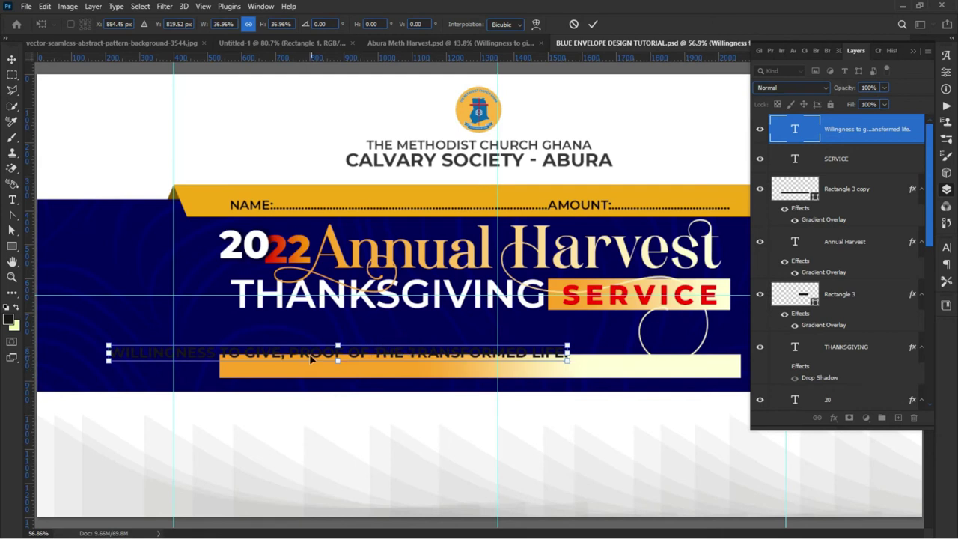
{"action": "key", "text": "Return"}
{"action": "left_click_drag", "start_coordinate": [301, 358], "coordinate": [427, 370]}
{"action": "left_click", "coordinate": [386, 498]}
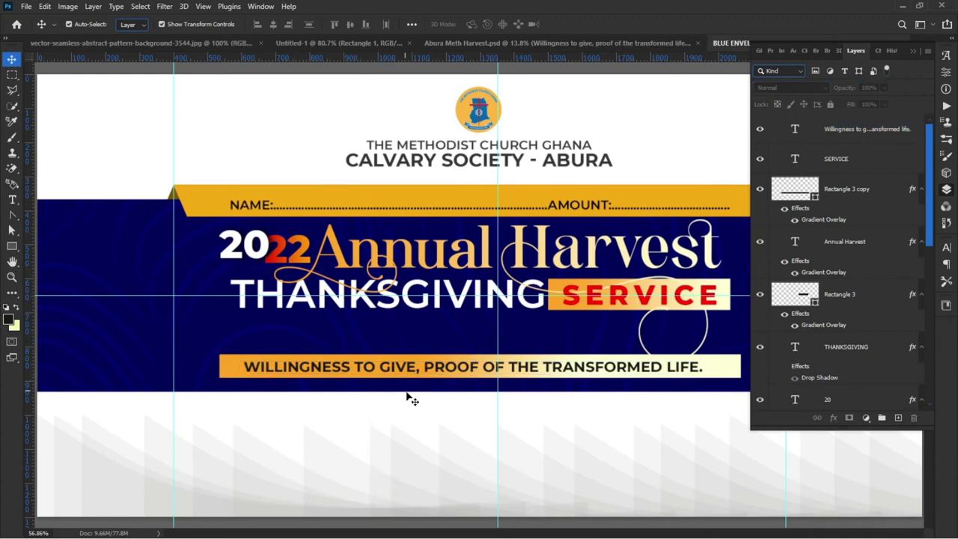
{"action": "left_click", "coordinate": [410, 370]}
Step: Duplicate the theme text just above the bar and retype it as THEME:
{"action": "left_click_drag", "start_coordinate": [413, 372], "coordinate": [407, 340]}
{"action": "double_click", "coordinate": [407, 339]}
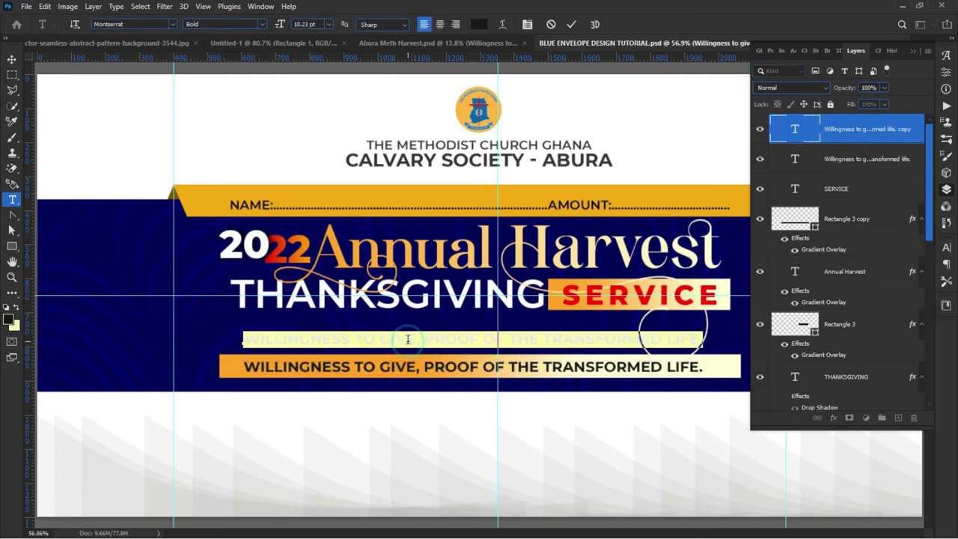
{"action": "type", "text": "THEME:"}
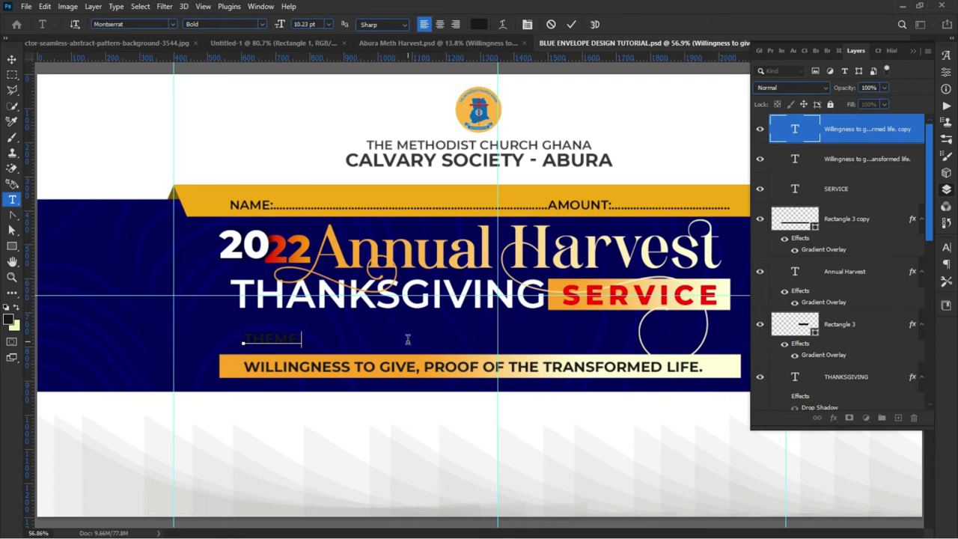
Step: Make the THEME: label white in Medium weight
{"action": "left_click_drag", "start_coordinate": [301, 339], "coordinate": [242, 339]}
{"action": "left_click", "coordinate": [476, 24]}
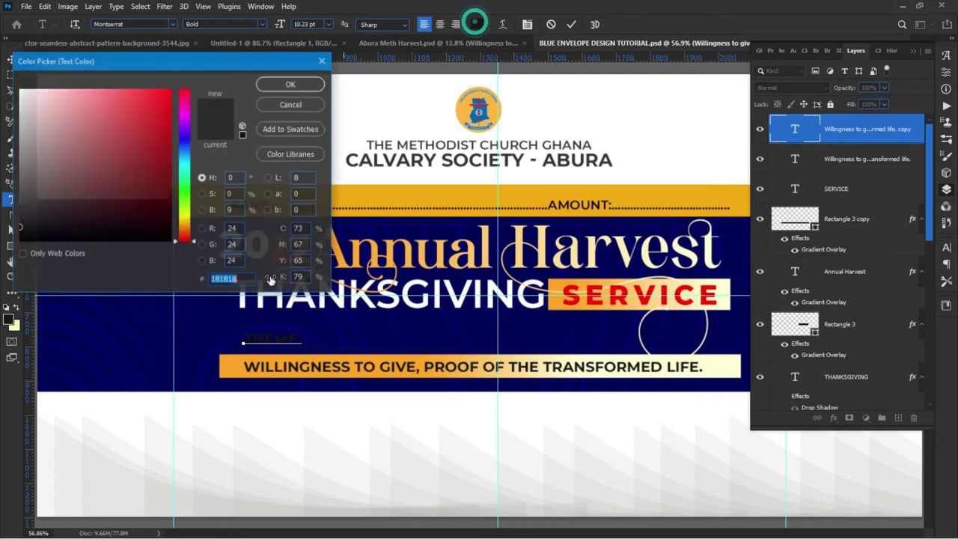
{"action": "left_click_drag", "start_coordinate": [55, 122], "coordinate": [20, 89]}
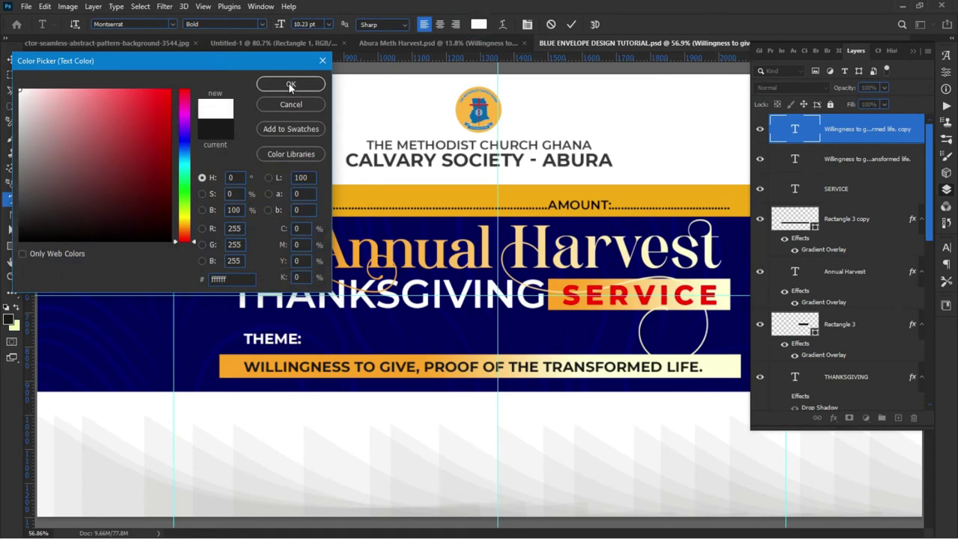
{"action": "left_click", "coordinate": [290, 84]}
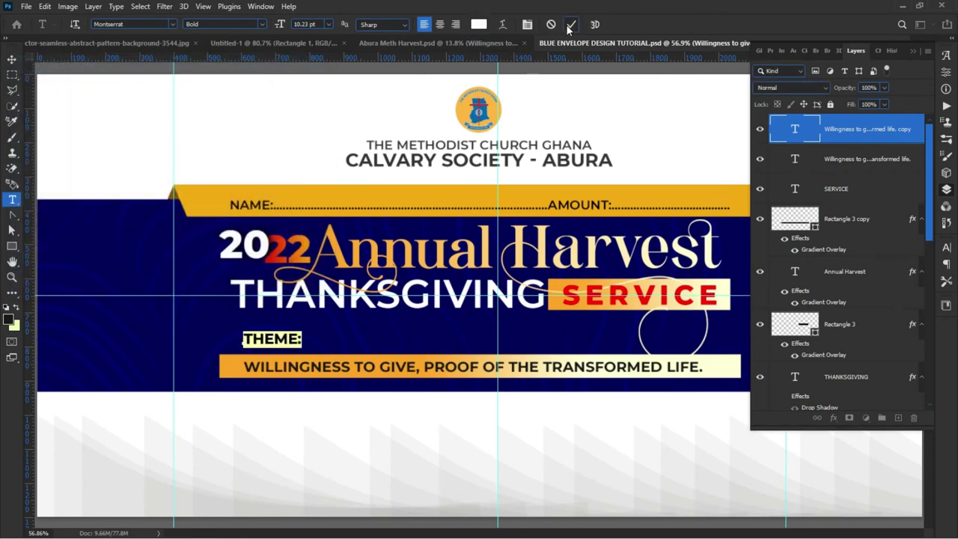
{"action": "left_click", "coordinate": [262, 24]}
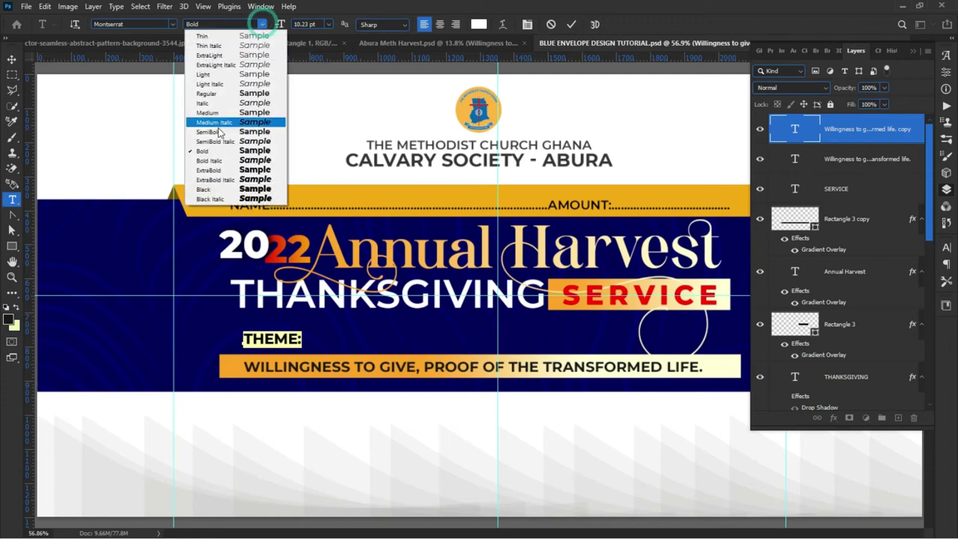
{"action": "left_click", "coordinate": [213, 109]}
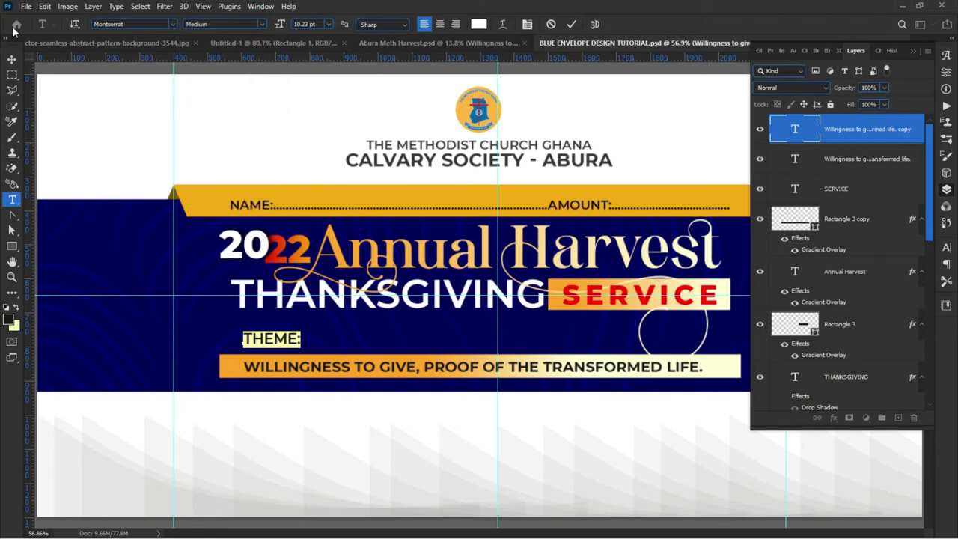
Step: Centre THEME: horizontally above the theme bar and nudge it down slightly
{"action": "left_click", "coordinate": [11, 60]}
{"action": "left_click_drag", "start_coordinate": [282, 333], "coordinate": [489, 343]}
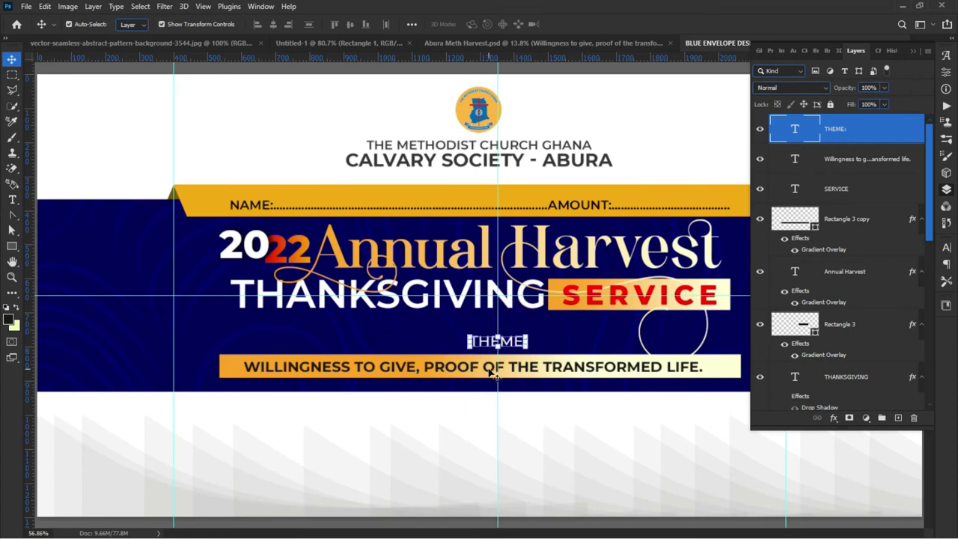
{"action": "key", "text": "Down"}
{"action": "key", "text": "Down"}
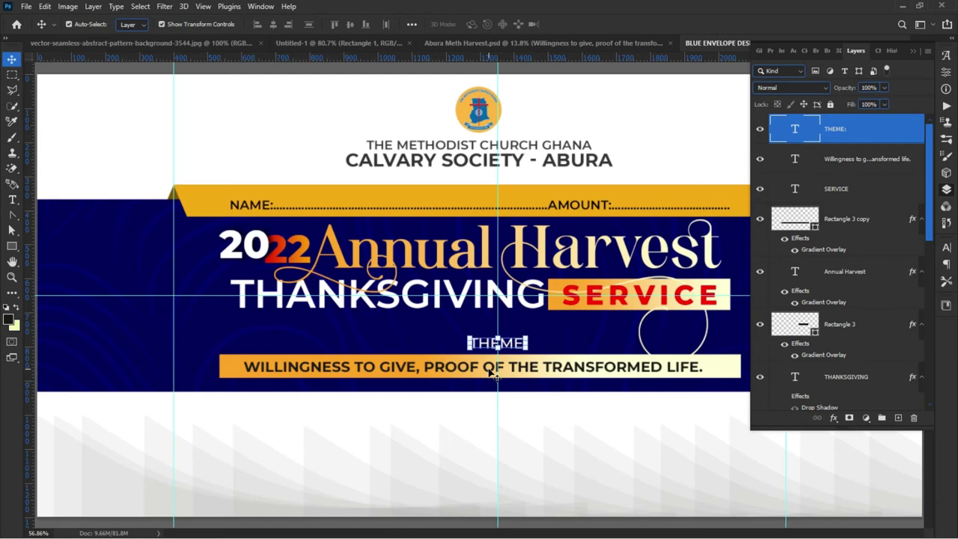
{"action": "key", "text": "ctrl+minus"}
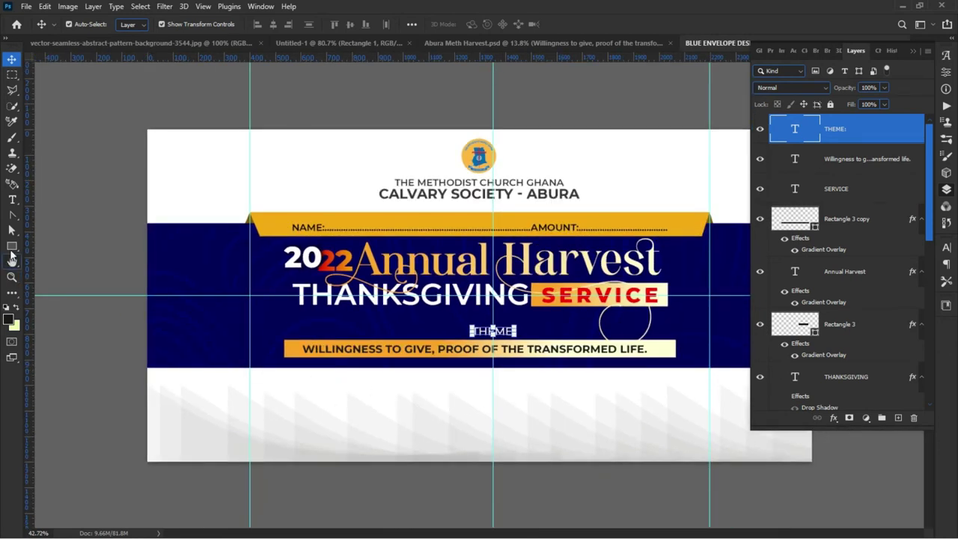
Step: Centre the yellow theme bar and shift the slogan text right within it
{"action": "left_click", "coordinate": [12, 246]}
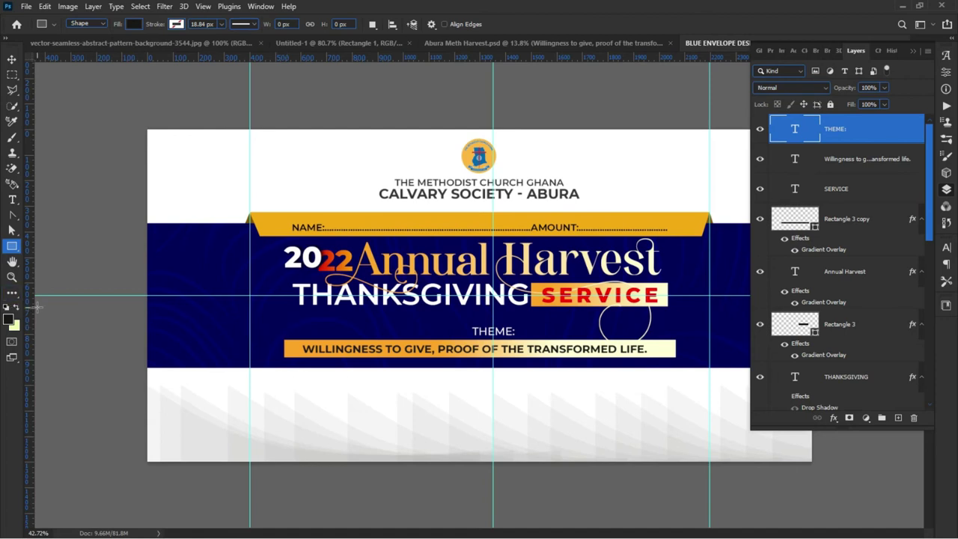
{"action": "key", "text": "v"}
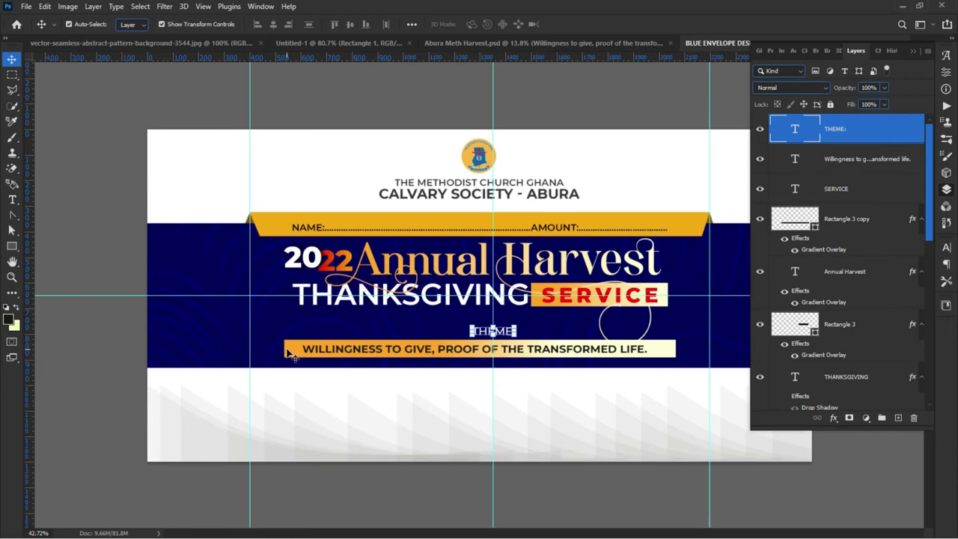
{"action": "left_click", "coordinate": [289, 353]}
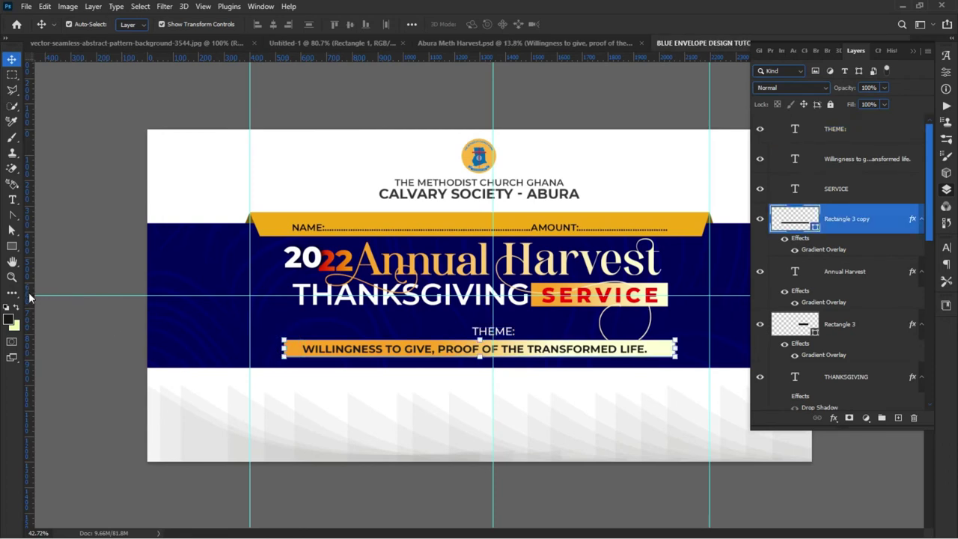
{"action": "left_click_drag", "start_coordinate": [299, 351], "coordinate": [316, 354]}
{"action": "key", "text": "Left"}
{"action": "key", "text": "Left"}
{"action": "key", "text": "Left"}
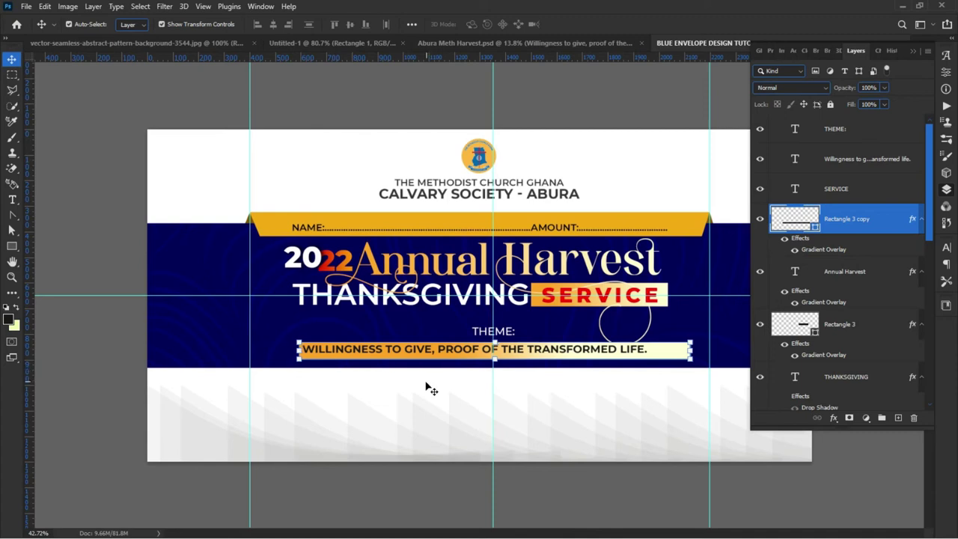
{"action": "key", "text": "Up"}
{"action": "key", "text": "Up"}
{"action": "key", "text": "Up"}
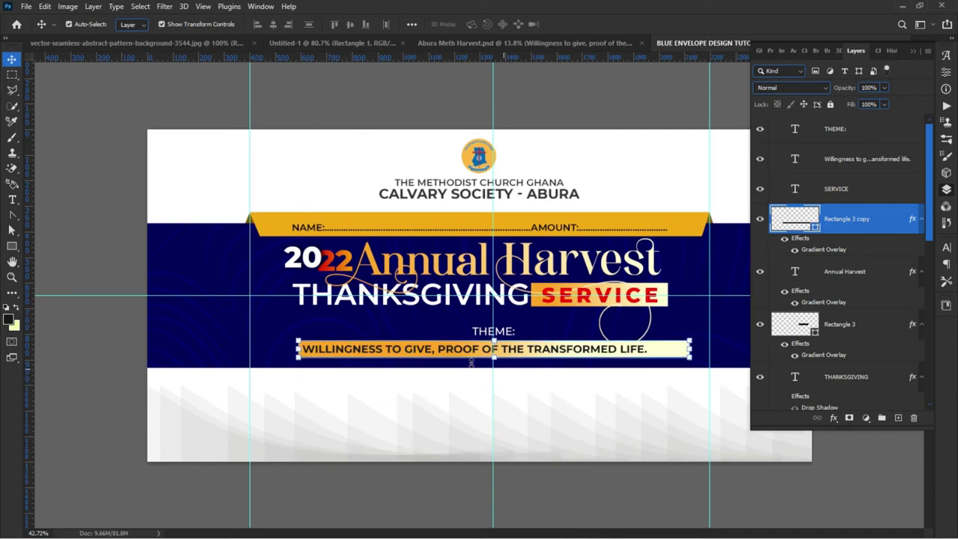
{"action": "left_click_drag", "start_coordinate": [458, 352], "coordinate": [476, 353]}
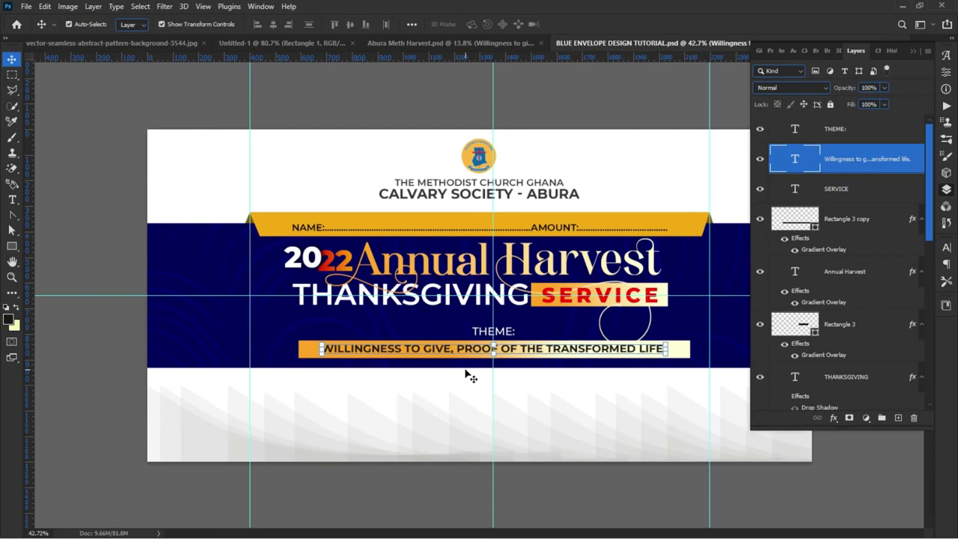
Step: Add vertical guides at the theme bar's edges for alignment
{"action": "scroll", "coordinate": [476, 352], "scroll_direction": "up", "scroll_amount": 2}
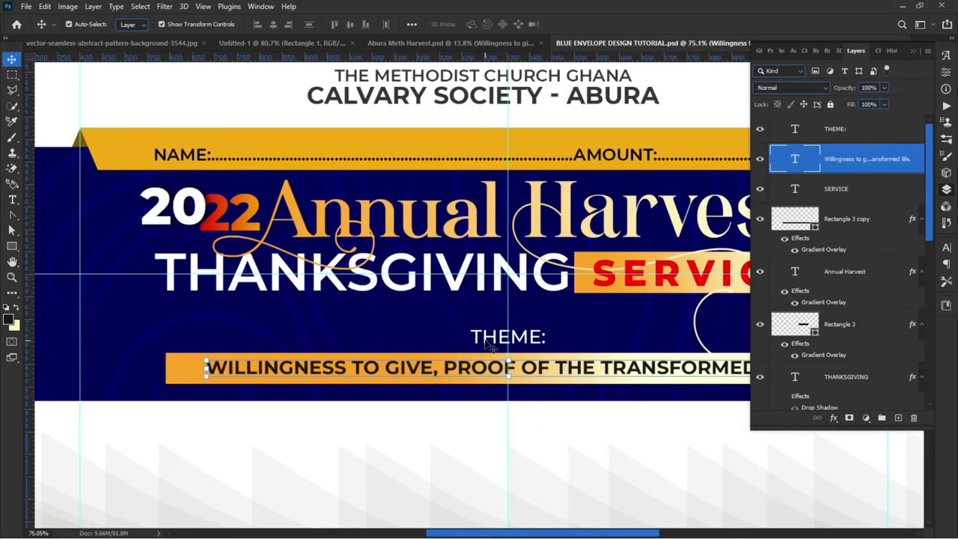
{"action": "left_click", "coordinate": [487, 340]}
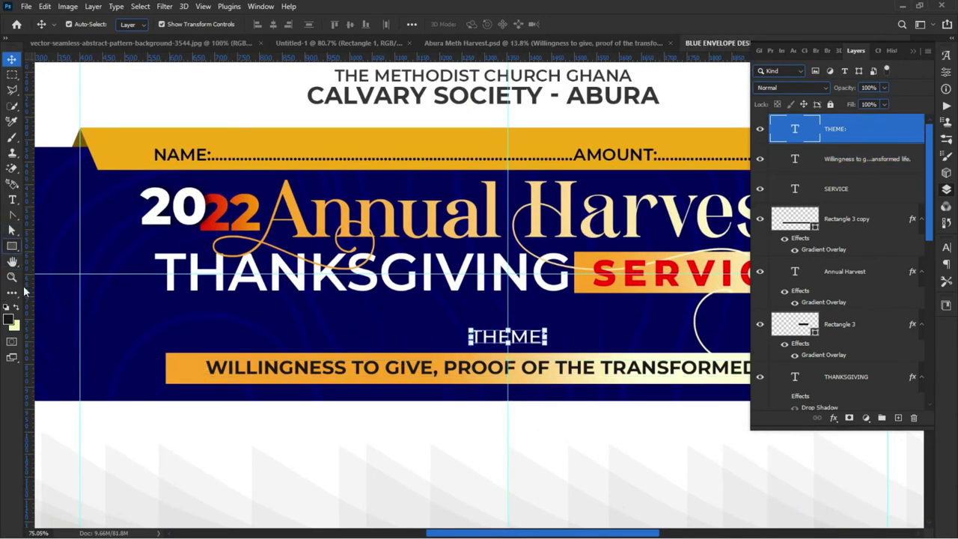
{"action": "left_click", "coordinate": [197, 372]}
{"action": "left_click_drag", "start_coordinate": [32, 364], "coordinate": [166, 350]}
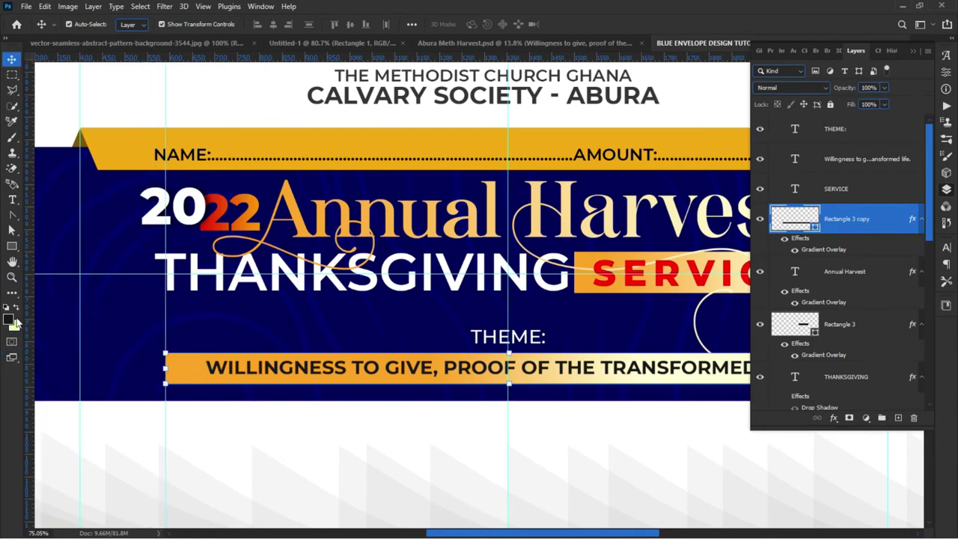
{"action": "left_click_drag", "start_coordinate": [31, 320], "coordinate": [733, 360]}
Step: Move the THEME: label down a little toward the bar
{"action": "scroll", "coordinate": [475, 363], "scroll_direction": "down", "scroll_amount": 1}
{"action": "scroll", "coordinate": [473, 361], "scroll_direction": "down", "scroll_amount": 1}
{"action": "scroll", "coordinate": [446, 362], "scroll_direction": "up", "scroll_amount": 2}
{"action": "left_click", "coordinate": [498, 352]}
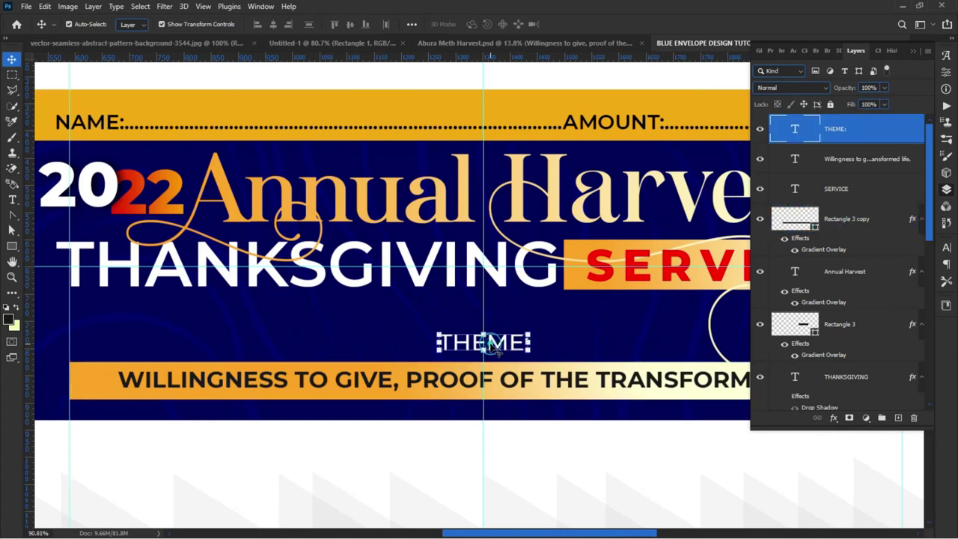
{"action": "left_click_drag", "start_coordinate": [490, 346], "coordinate": [492, 351]}
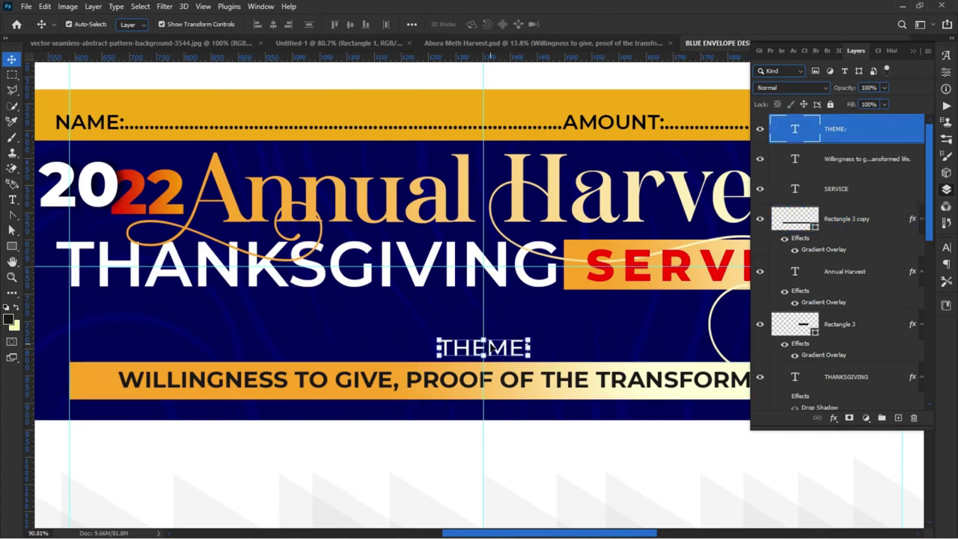
Step: Draw a thin cream rectangle line across the THEME: row
{"action": "left_click", "coordinate": [12, 246]}
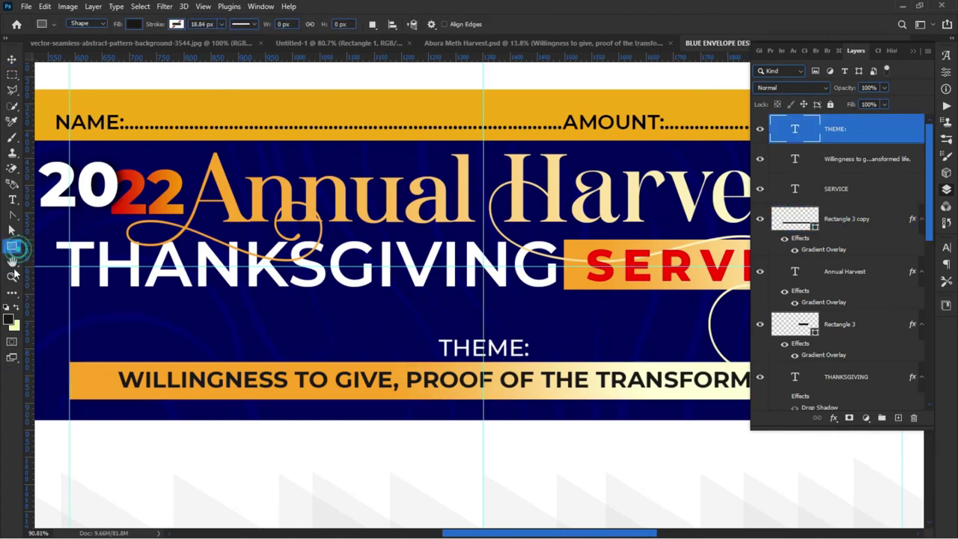
{"action": "left_click", "coordinate": [134, 25]}
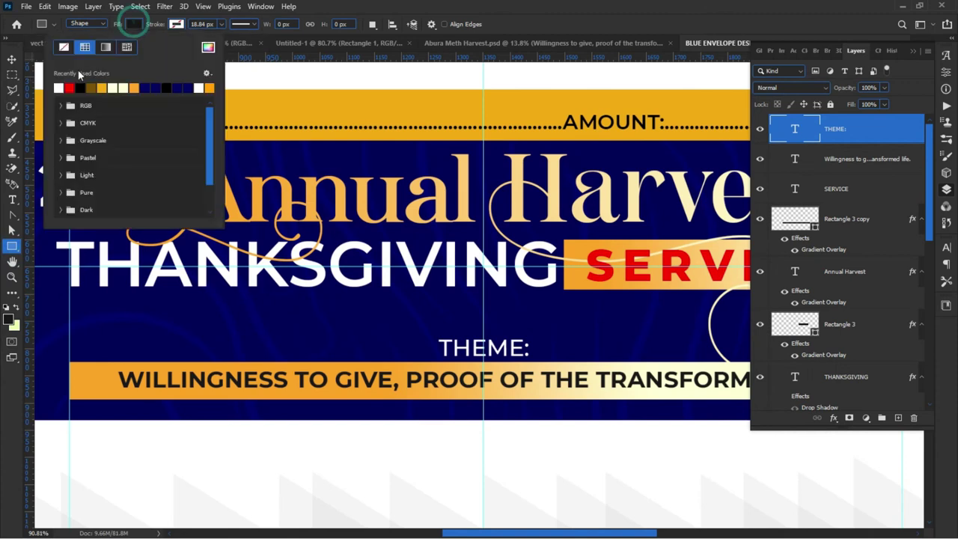
{"action": "left_click", "coordinate": [122, 88]}
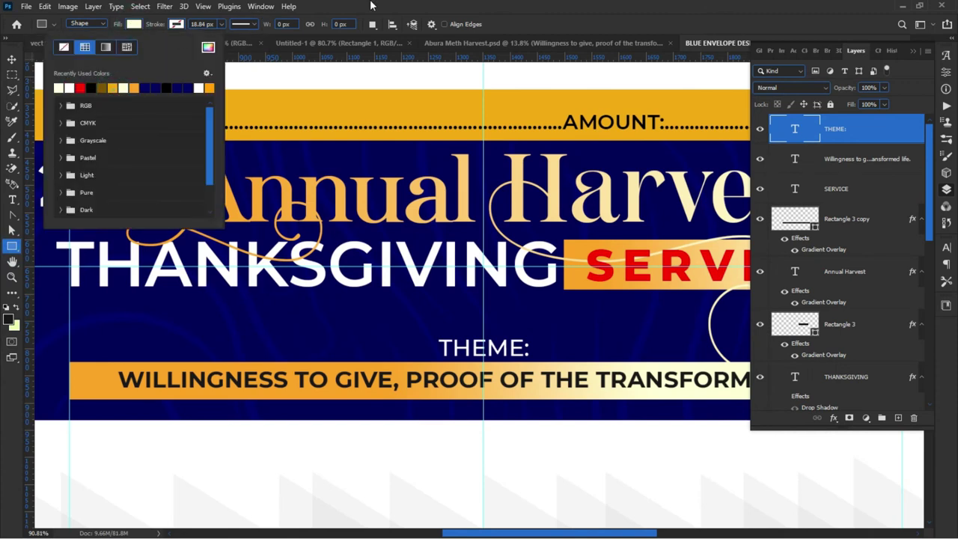
{"action": "key", "text": "Return"}
{"action": "left_click_drag", "start_coordinate": [68, 342], "coordinate": [793, 339]}
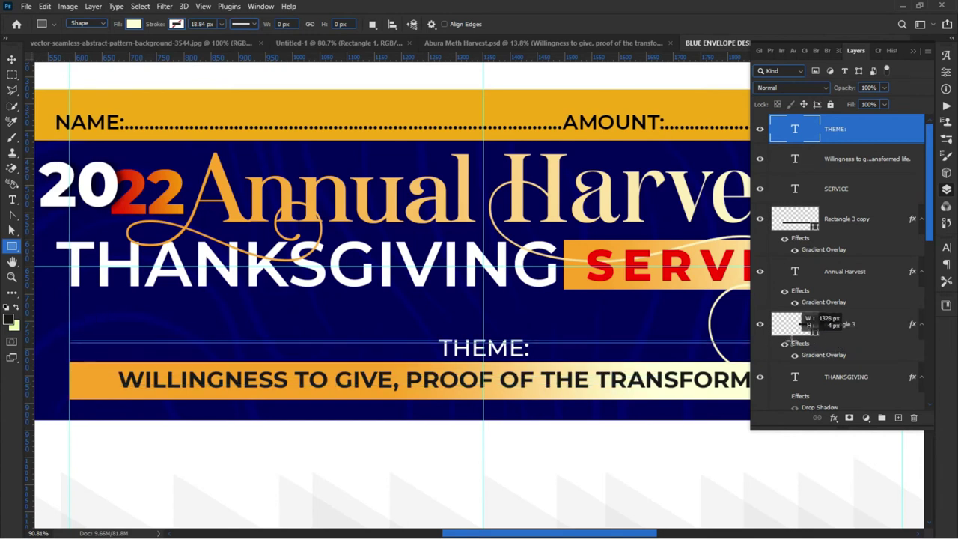
Step: Lengthen the cream line to the right and move it down slightly
{"action": "scroll", "coordinate": [159, 401], "scroll_direction": "down", "scroll_amount": 2}
{"action": "scroll", "coordinate": [159, 401], "scroll_direction": "down", "scroll_amount": 1}
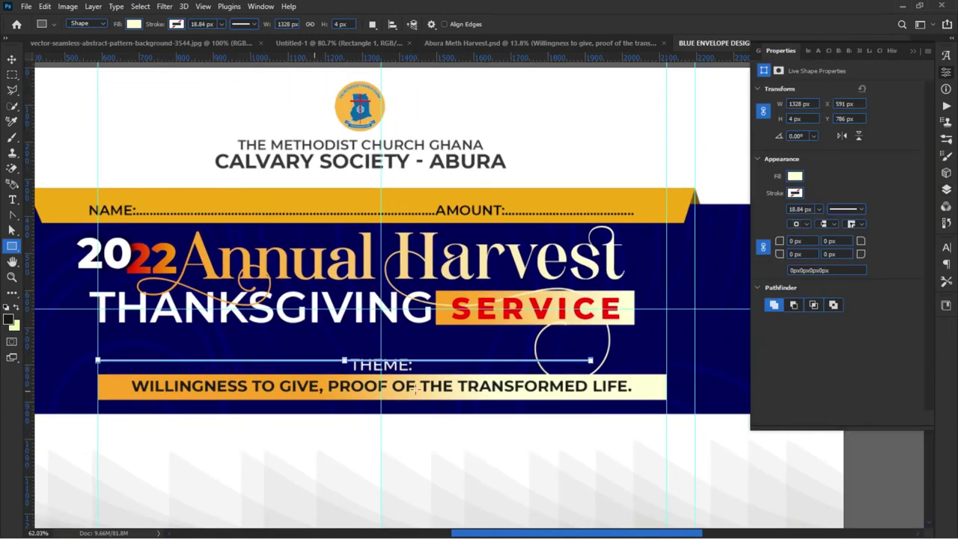
{"action": "scroll", "coordinate": [594, 361], "scroll_direction": "up", "scroll_amount": 6}
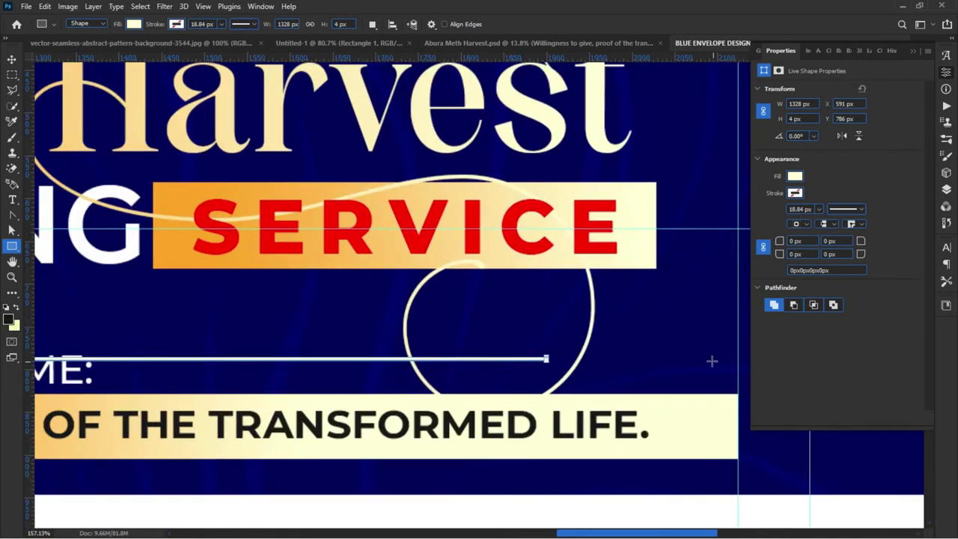
{"action": "left_click", "coordinate": [491, 358]}
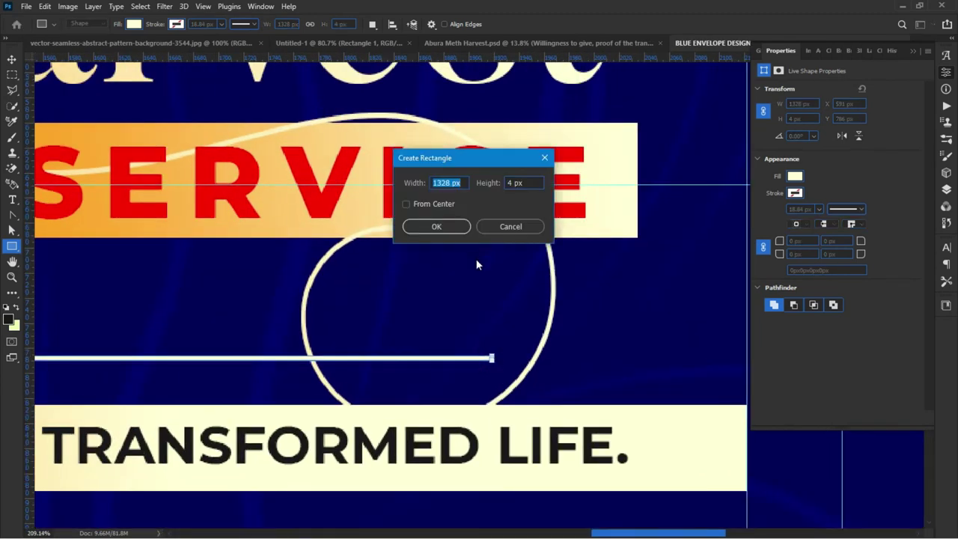
{"action": "left_click", "coordinate": [491, 227]}
{"action": "key", "text": "v"}
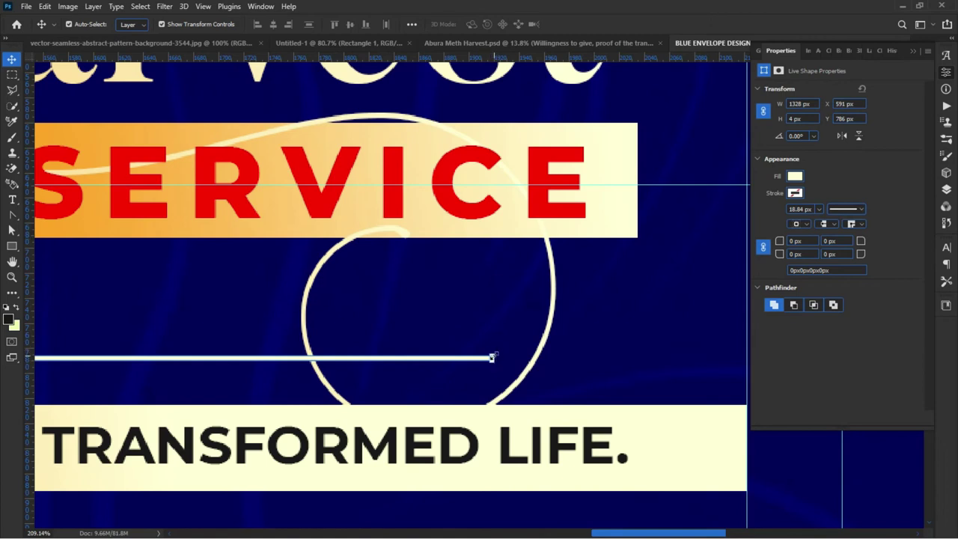
{"action": "left_click_drag", "start_coordinate": [496, 358], "coordinate": [748, 371]}
{"action": "key", "text": "Return"}
{"action": "scroll", "coordinate": [501, 342], "scroll_direction": "down", "scroll_amount": 5}
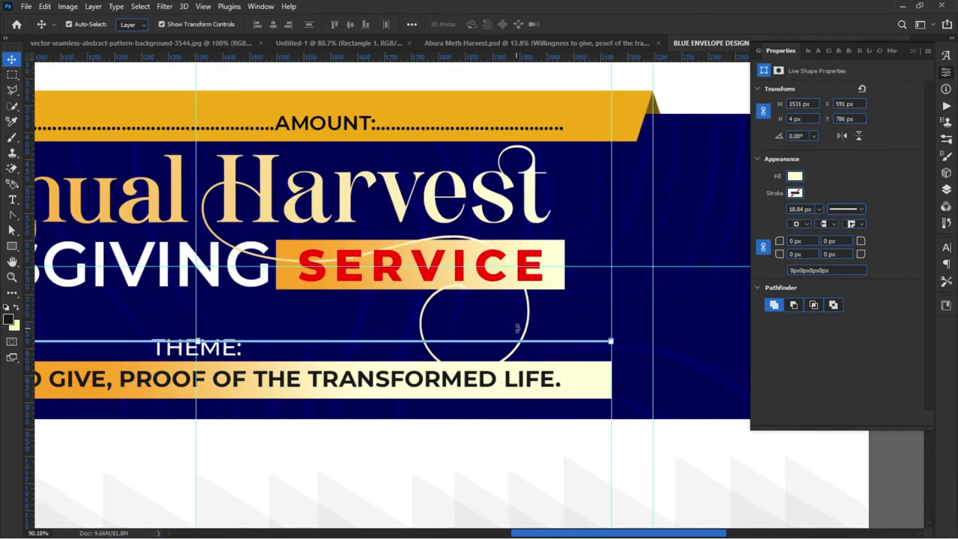
{"action": "mouse_move", "coordinate": [116, 345]}
{"action": "left_mouse_down"}
{"action": "mouse_move", "coordinate": [112, 338]}
{"action": "mouse_move", "coordinate": [114, 352]}
{"action": "left_mouse_up"}
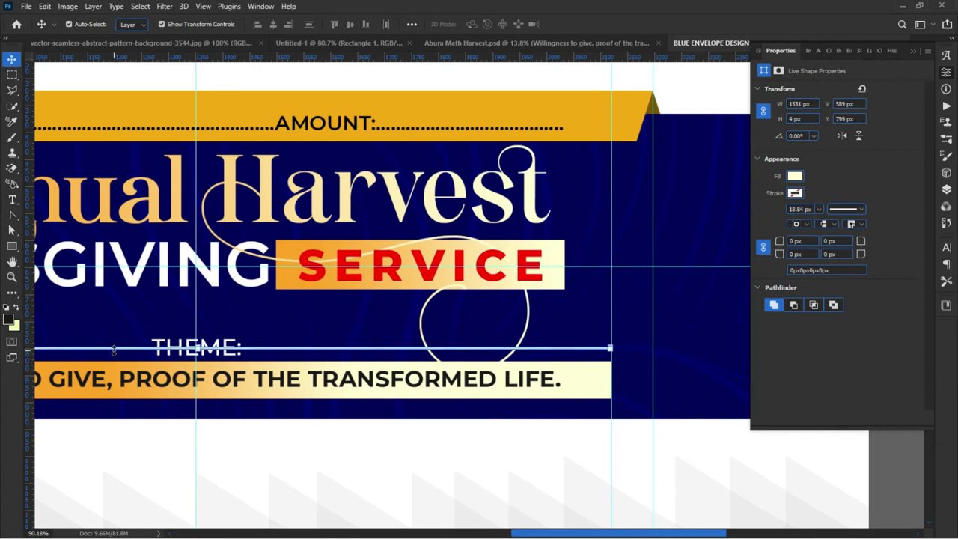
Step: Rasterize the Rectangle 4 line layer and zoom in on the THEME line
{"action": "left_click", "coordinate": [946, 189]}
{"action": "right_click", "coordinate": [889, 134]}
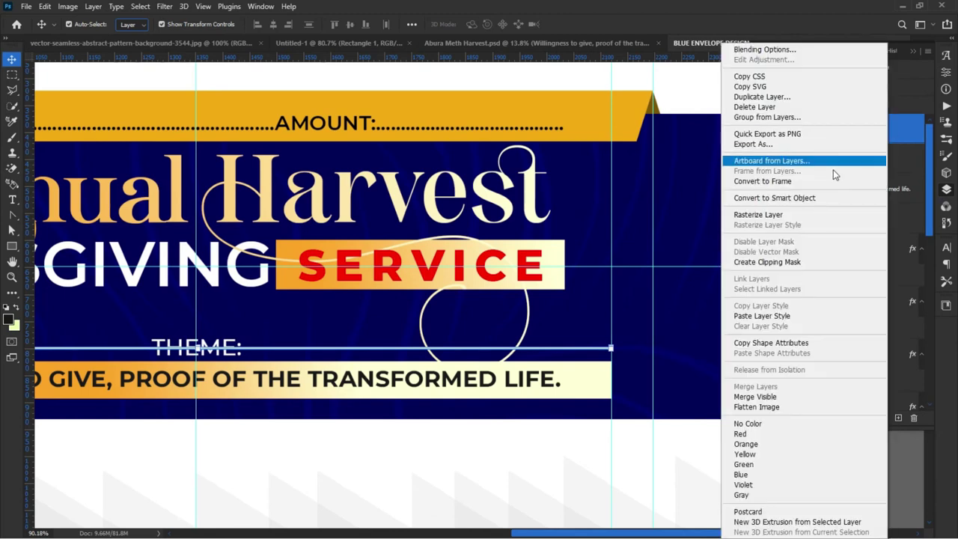
{"action": "left_click", "coordinate": [759, 214]}
{"action": "scroll", "coordinate": [224, 322], "scroll_direction": "left", "scroll_amount": 1}
{"action": "scroll", "coordinate": [224, 322], "scroll_direction": "up", "scroll_amount": 3}
{"action": "scroll", "coordinate": [150, 346], "scroll_direction": "down", "scroll_amount": 3}
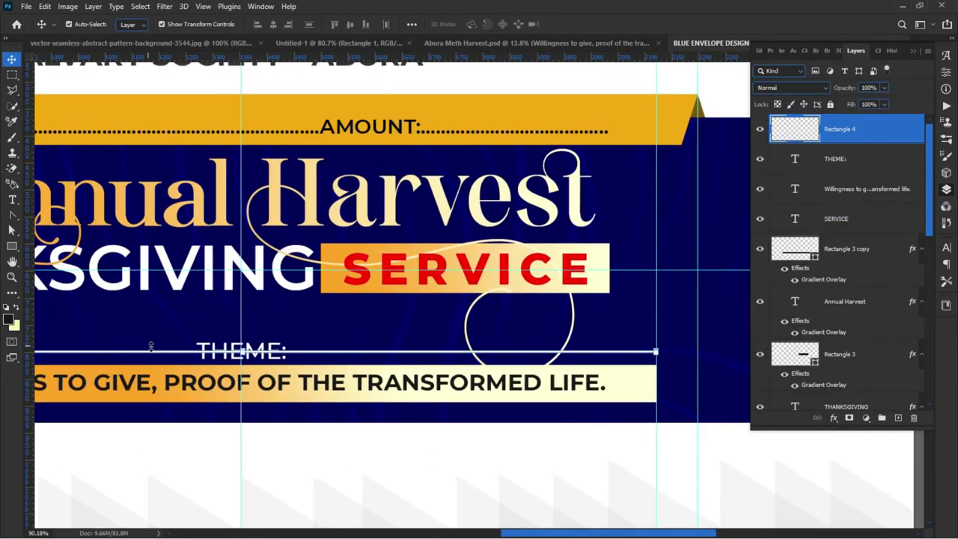
{"action": "scroll", "coordinate": [150, 347], "scroll_direction": "up", "scroll_amount": 3}
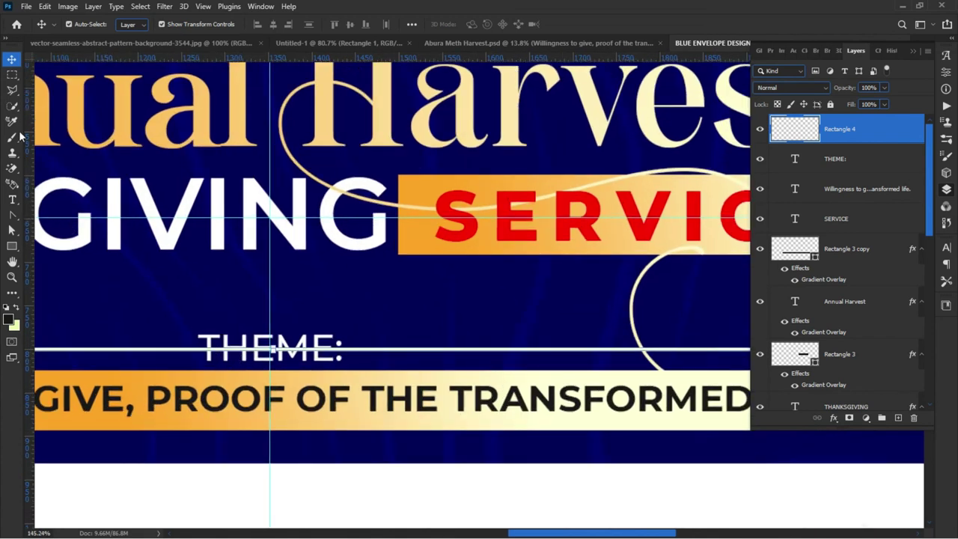
{"action": "left_click", "coordinate": [12, 75]}
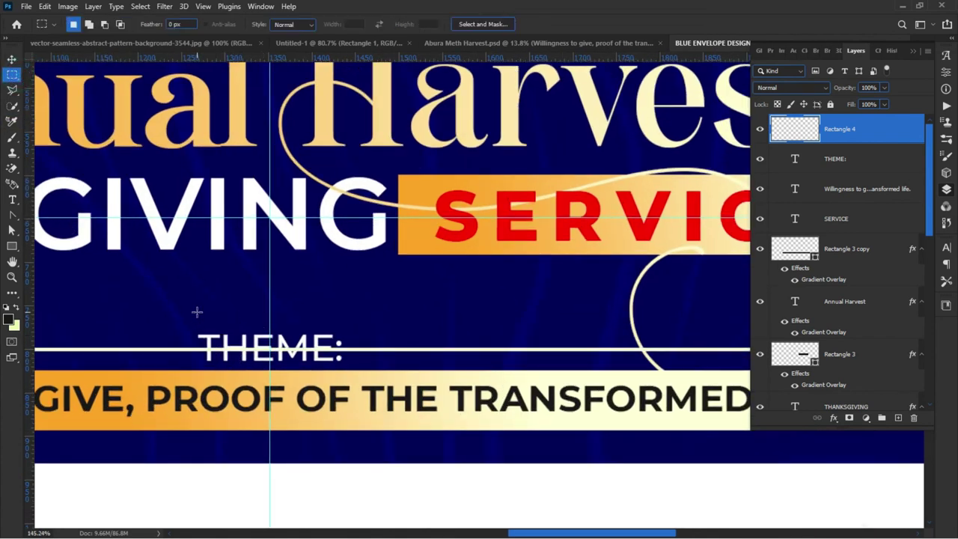
Step: Delete the section of the cream line behind THEME: using a rectangular selection
{"action": "left_click_drag", "start_coordinate": [197, 312], "coordinate": [243, 373]}
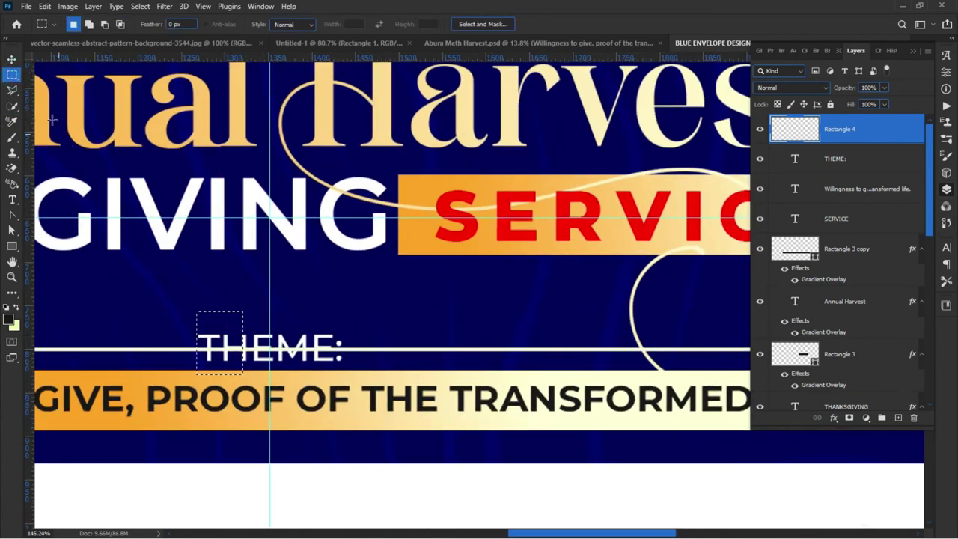
{"action": "right_click", "coordinate": [10, 74]}
{"action": "left_click", "coordinate": [22, 74]}
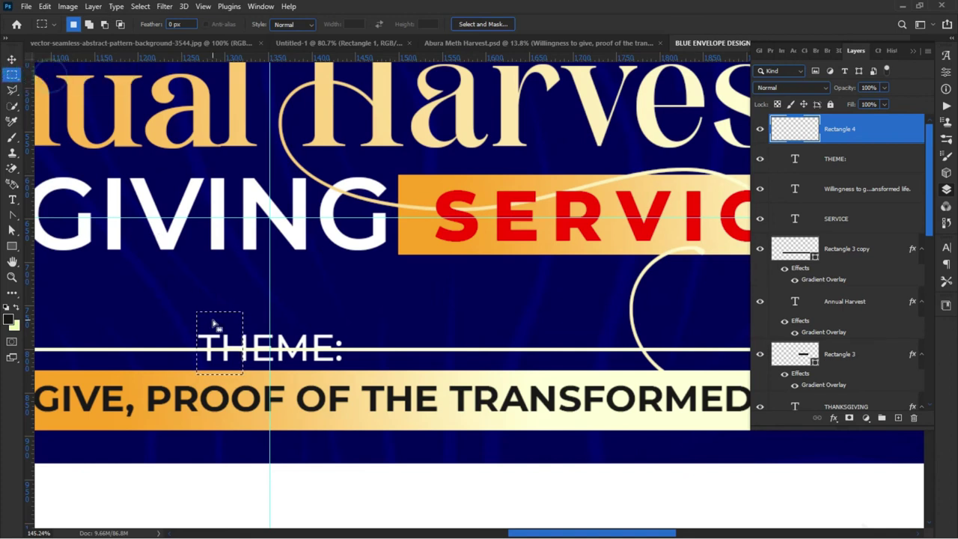
{"action": "left_click_drag", "start_coordinate": [185, 310], "coordinate": [357, 372]}
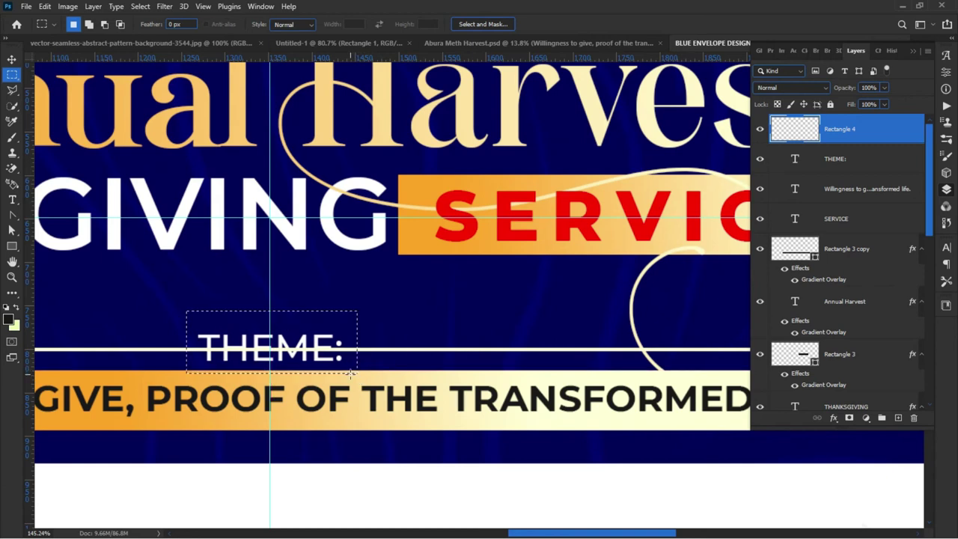
{"action": "key", "text": "Delete"}
{"action": "key", "text": "ctrl+d"}
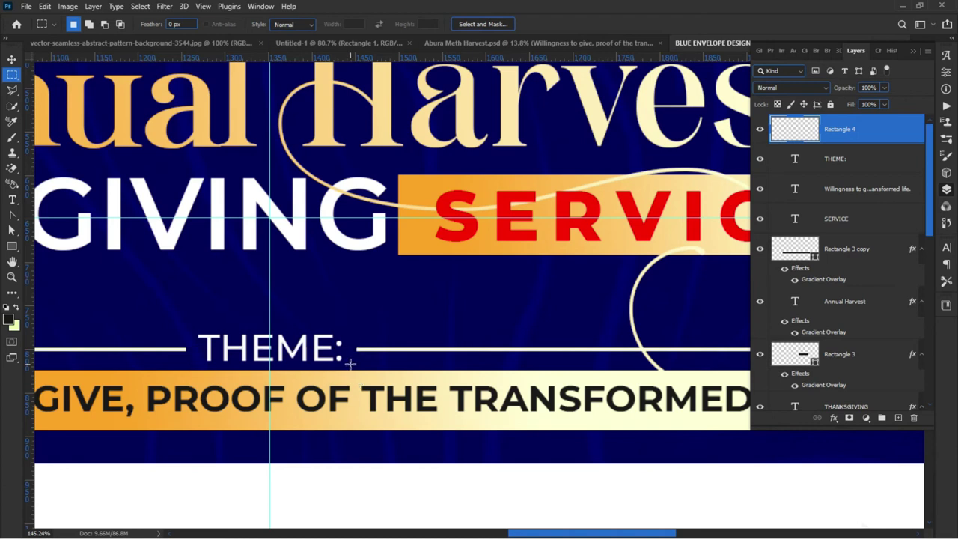
Step: Select the THEME line layer on the canvas
{"action": "left_click", "coordinate": [12, 60]}
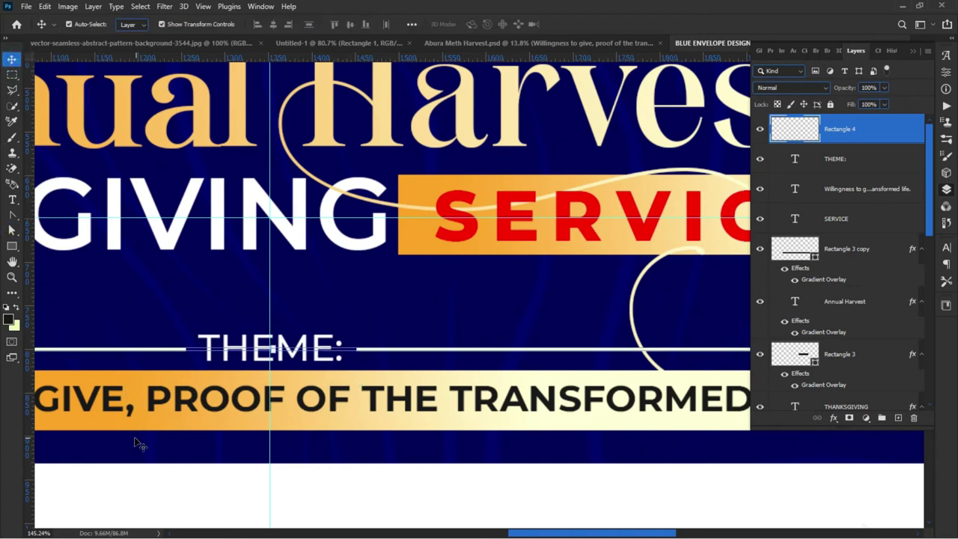
{"action": "left_click", "coordinate": [126, 317]}
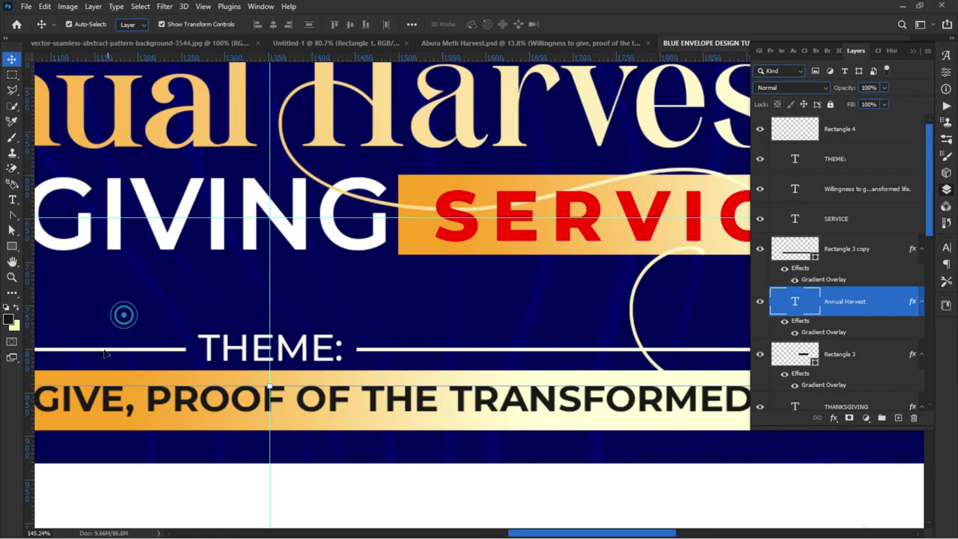
{"action": "left_click", "coordinate": [177, 350]}
{"action": "left_click", "coordinate": [107, 299]}
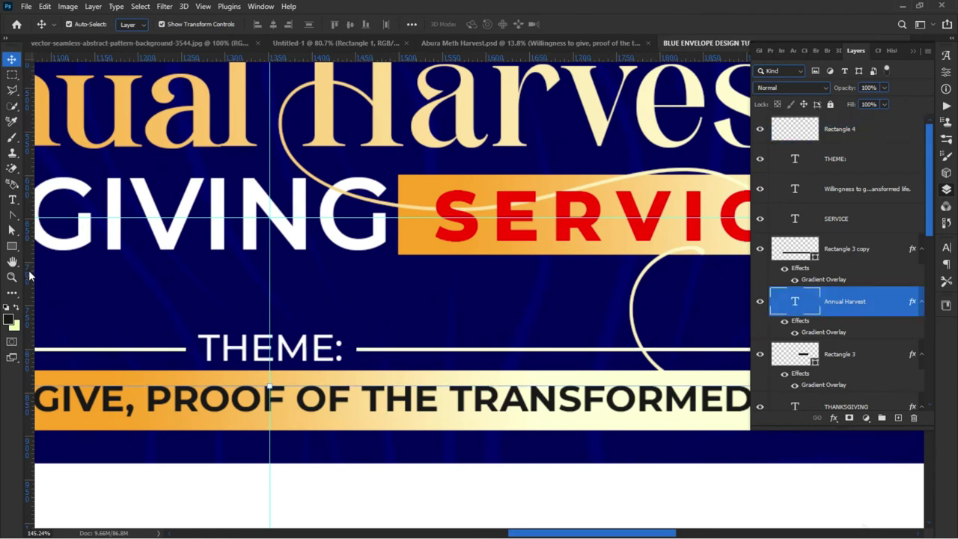
{"action": "left_click", "coordinate": [168, 351]}
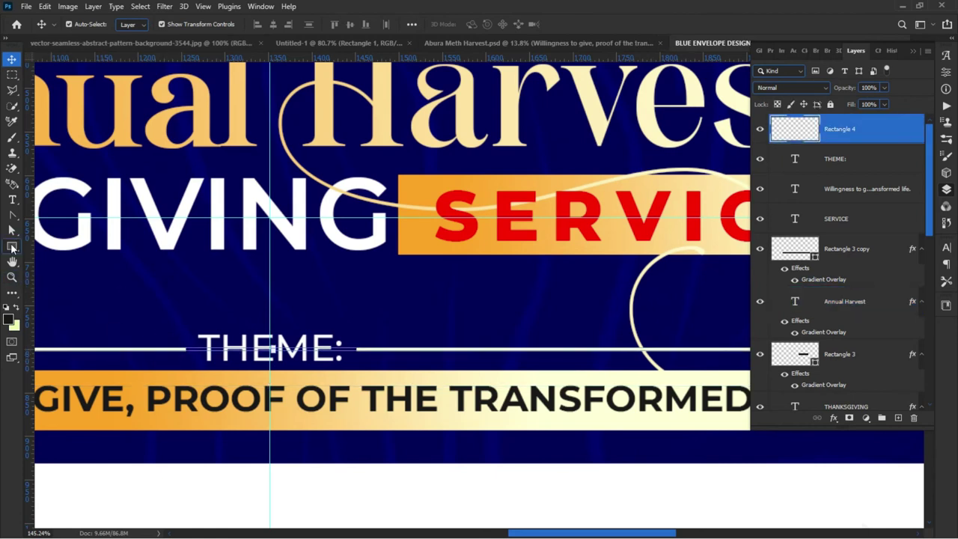
{"action": "left_click", "coordinate": [12, 247]}
Step: Draw a small cream circle at the line's left end beside THEME:
{"action": "left_click", "coordinate": [53, 271]}
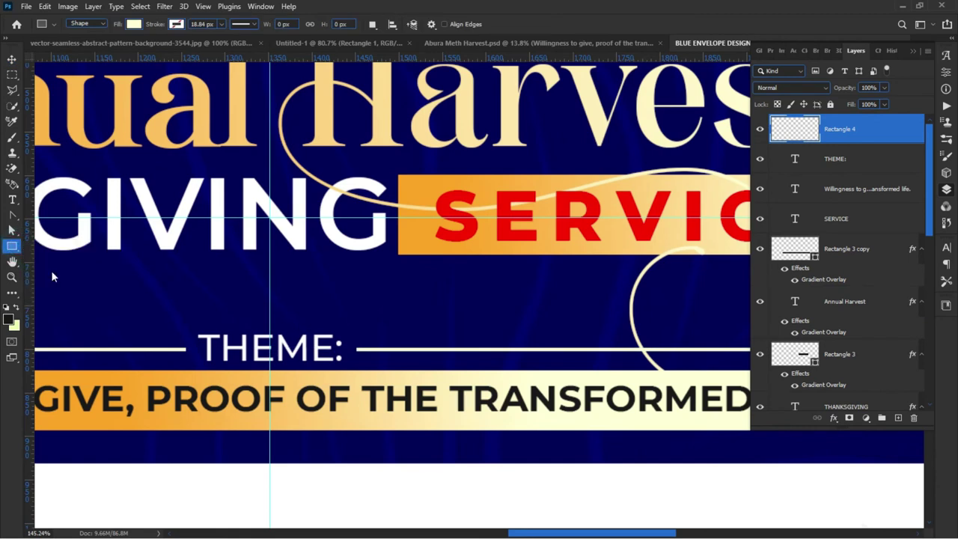
{"action": "left_click_drag", "start_coordinate": [178, 340], "coordinate": [194, 373]}
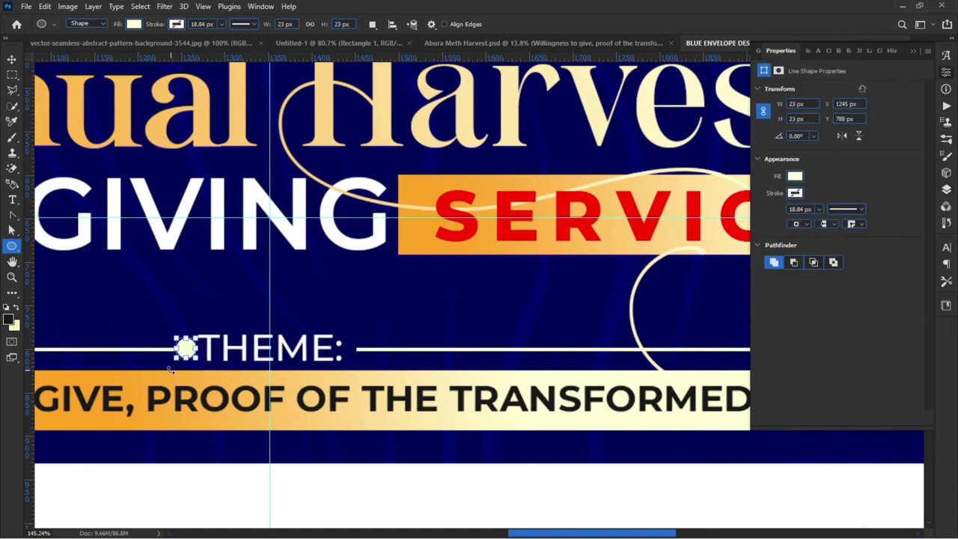
{"action": "key", "text": "v"}
{"action": "key", "text": "Down"}
{"action": "key", "text": "Down"}
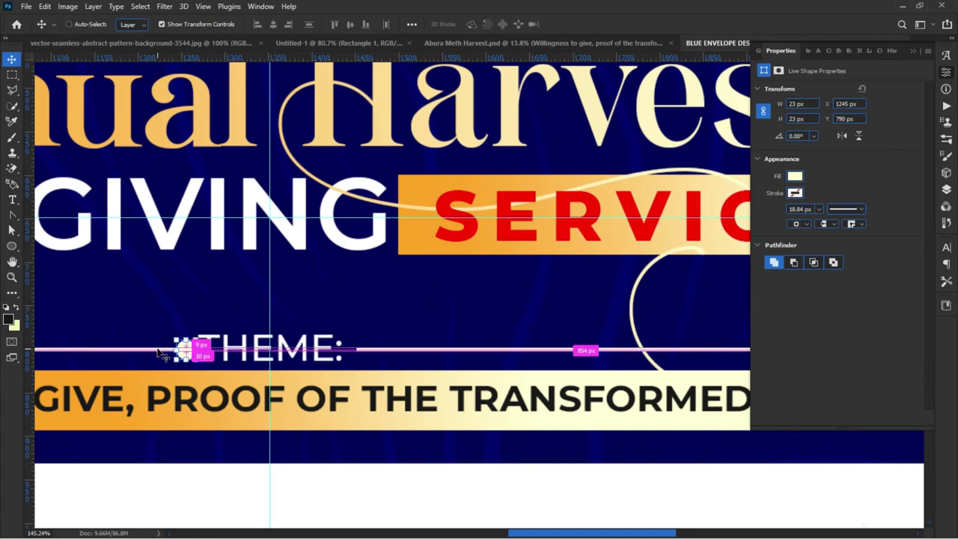
Step: Copy the circle to the right end of the line and fit the envelope in view
{"action": "left_click_drag", "start_coordinate": [186, 350], "coordinate": [360, 350]}
{"action": "left_click", "coordinate": [278, 317]}
{"action": "scroll", "coordinate": [321, 339], "scroll_direction": "down", "scroll_amount": 4}
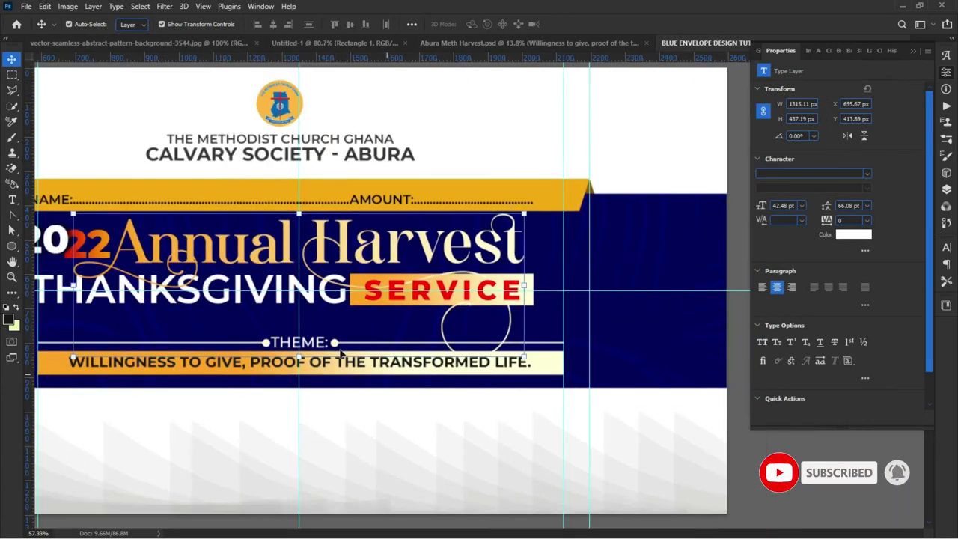
{"action": "key", "text": "ctrl+0"}
{"action": "left_click", "coordinate": [64, 342]}
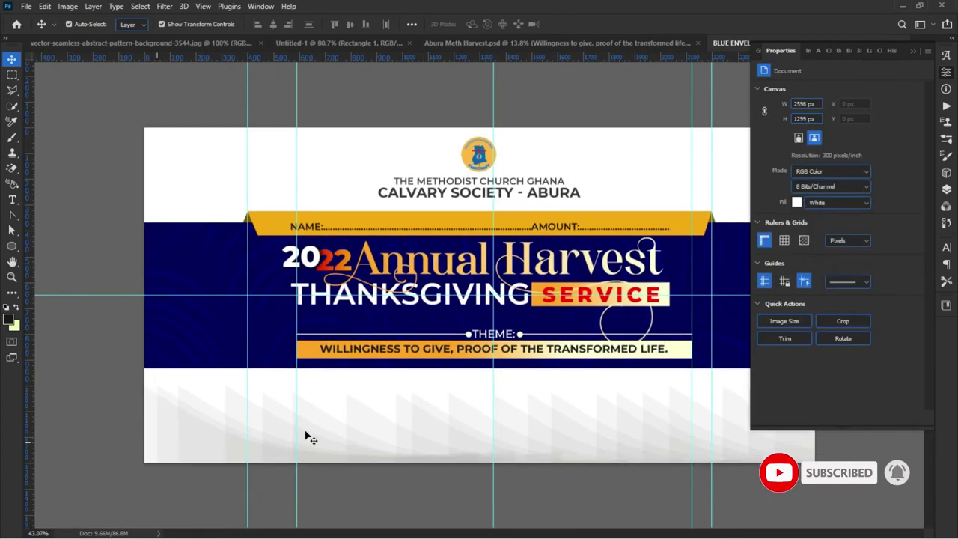
{"action": "scroll", "coordinate": [494, 385], "scroll_direction": "up", "scroll_amount": 1}
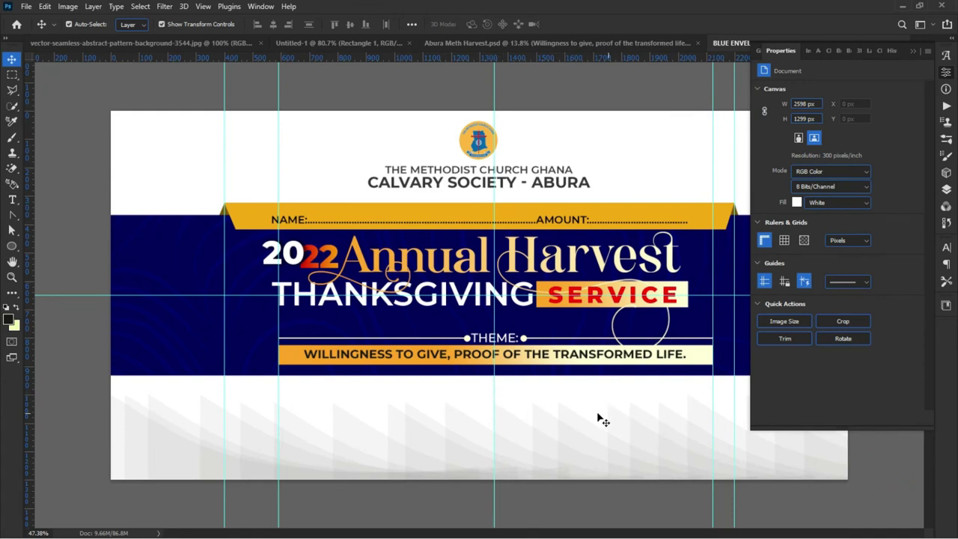
Step: Lock the Annual Harvest title layer against edits
{"action": "left_click", "coordinate": [660, 371]}
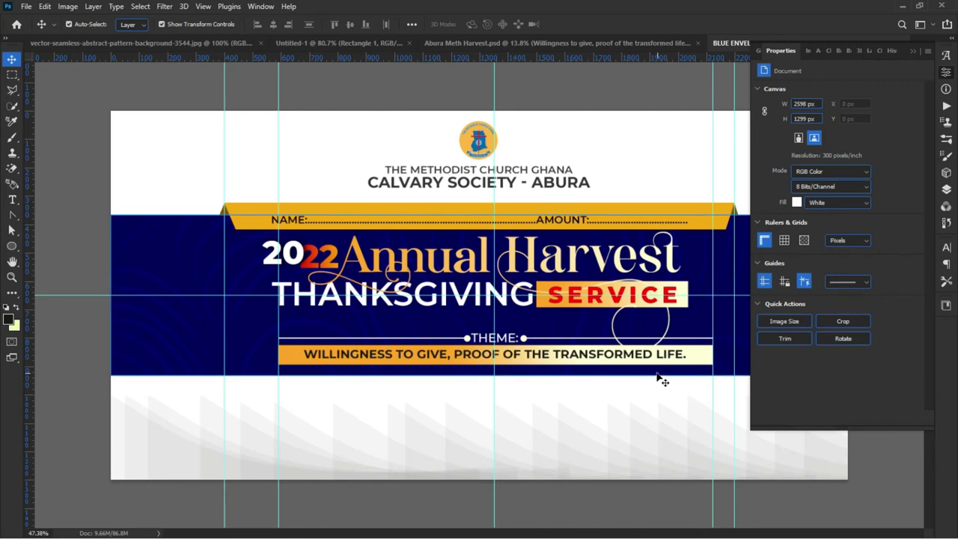
{"action": "left_click", "coordinate": [948, 194]}
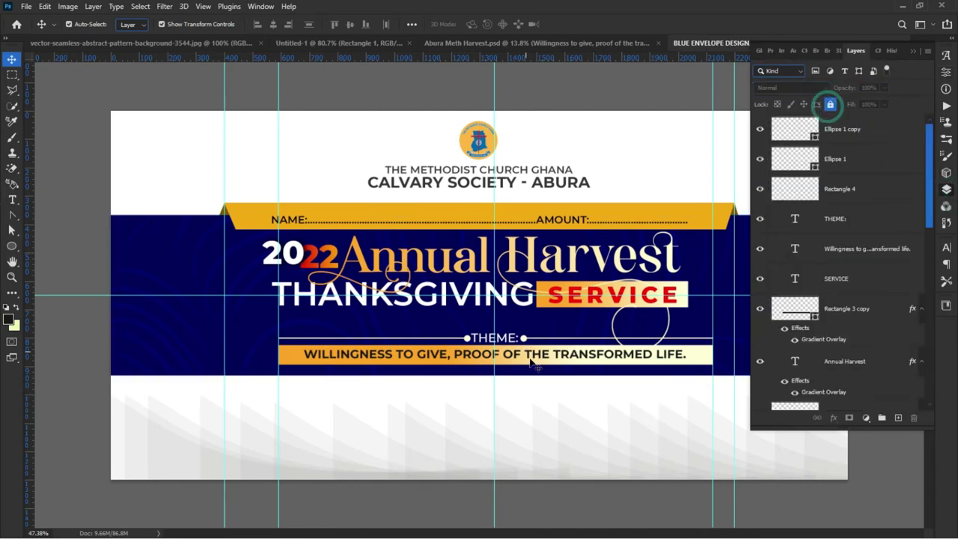
{"action": "left_click_drag", "start_coordinate": [544, 388], "coordinate": [514, 399]}
{"action": "left_click", "coordinate": [438, 264]}
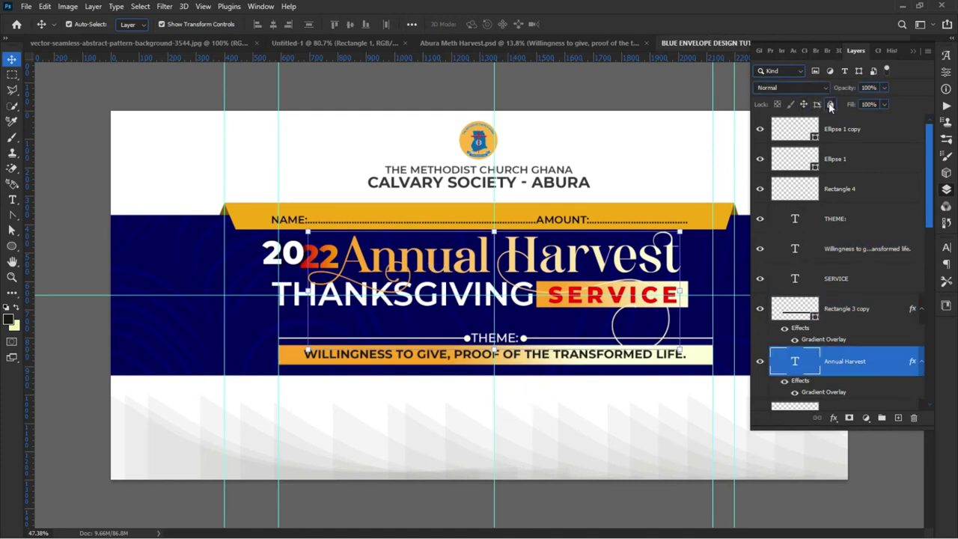
{"action": "left_click", "coordinate": [830, 104]}
Step: Raise the THEME label and theme bar layers slightly
{"action": "left_click_drag", "start_coordinate": [669, 388], "coordinate": [469, 337]}
{"action": "key", "text": "shift+Up"}
{"action": "key", "text": "shift+Up"}
{"action": "key", "text": "shift+Up"}
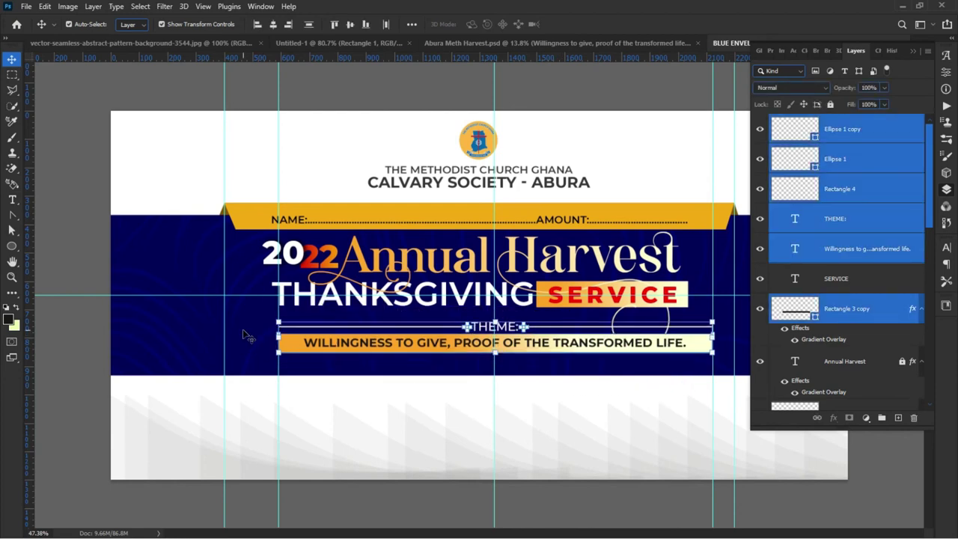
{"action": "key", "text": "shift+Down"}
{"action": "key", "text": "shift+Up"}
Step: Bring up the Abura Meth Harvest poster document
{"action": "left_click", "coordinate": [231, 422]}
{"action": "scroll", "coordinate": [177, 443], "scroll_direction": "down", "scroll_amount": 3}
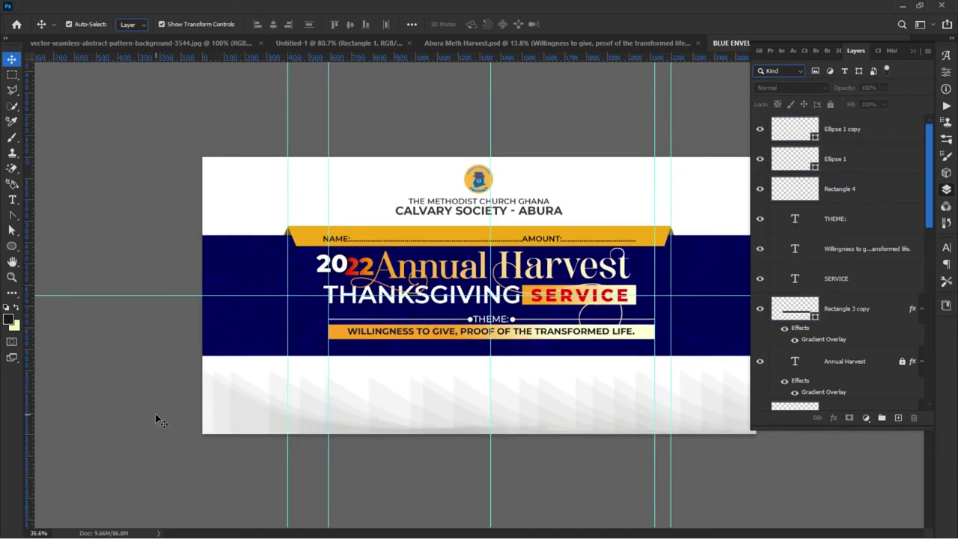
{"action": "scroll", "coordinate": [470, 403], "scroll_direction": "down", "scroll_amount": 2}
{"action": "key", "text": "ctrl+plus"}
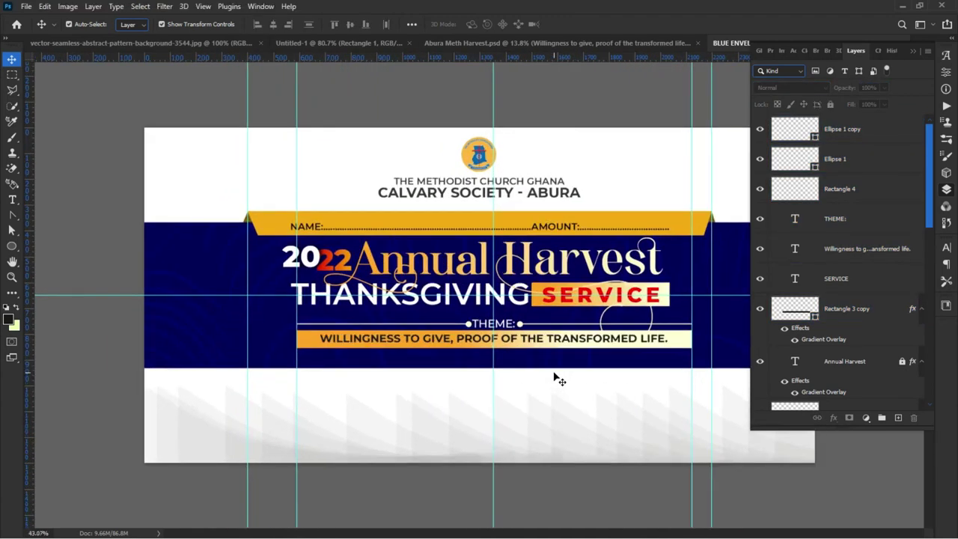
{"action": "left_click", "coordinate": [485, 41]}
{"action": "left_click", "coordinate": [365, 445]}
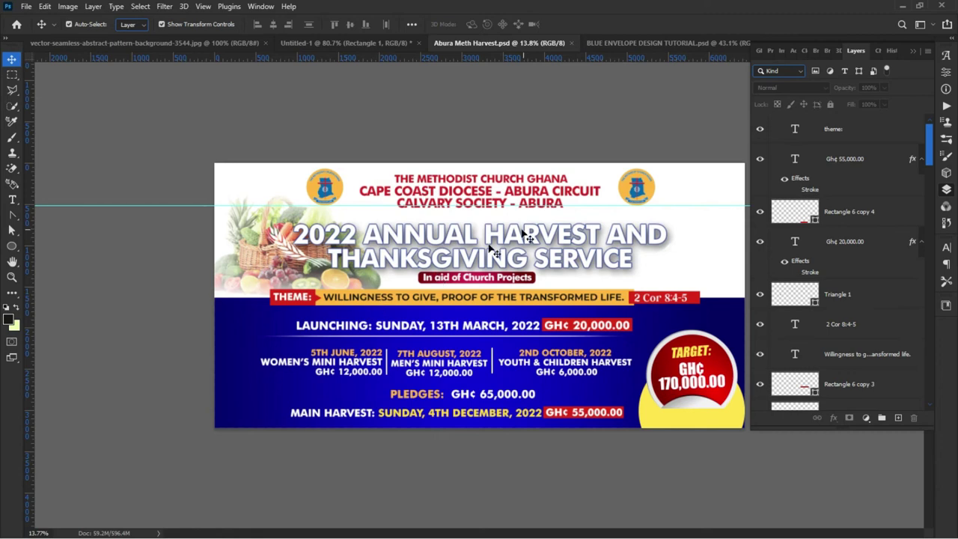
Step: Copy the 2 Cor 8:4-5 text from the poster onto the envelope and shift the Willingness theme text left
{"action": "scroll", "coordinate": [621, 296], "scroll_direction": "up", "scroll_amount": 1}
{"action": "left_click_drag", "start_coordinate": [707, 305], "coordinate": [638, 51]}
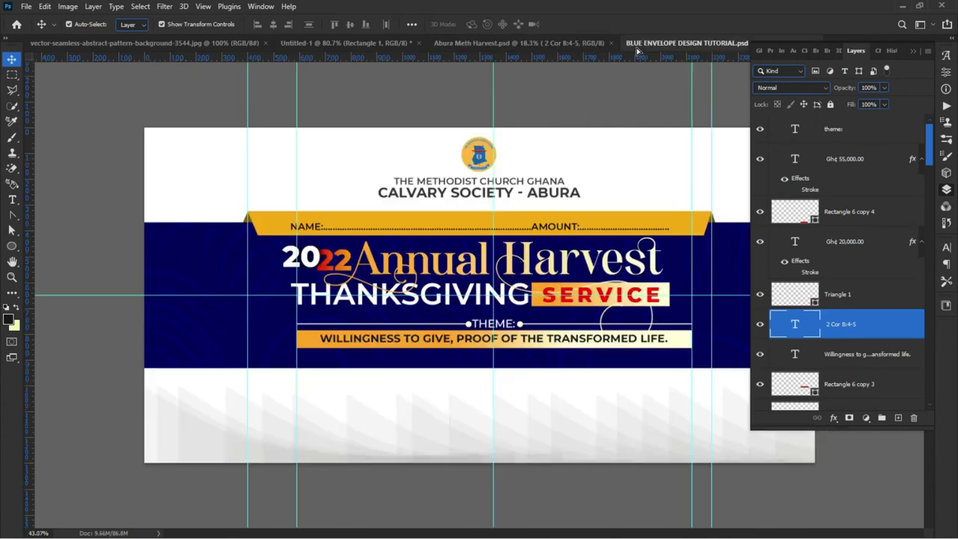
{"action": "left_click_drag", "start_coordinate": [619, 258], "coordinate": [687, 346]}
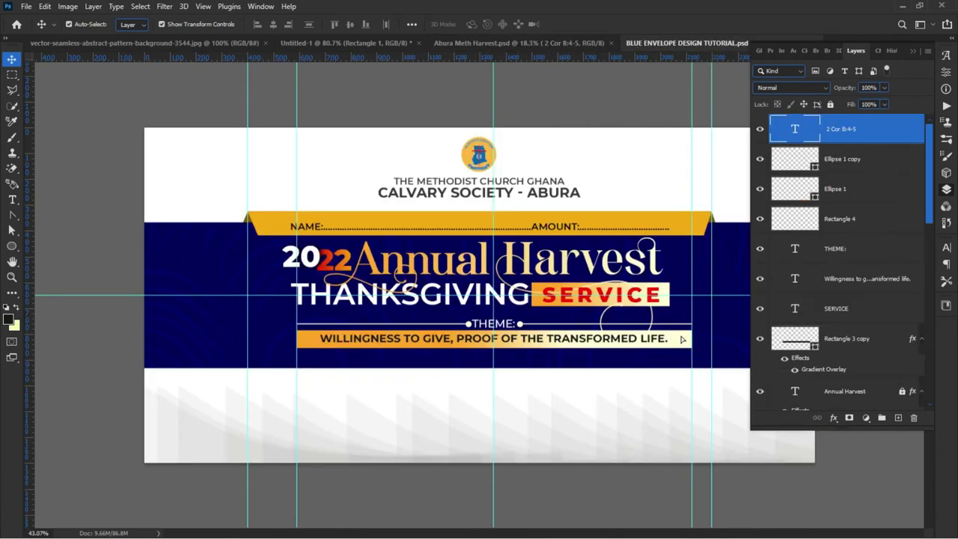
{"action": "scroll", "coordinate": [606, 354], "scroll_direction": "up", "scroll_amount": 5}
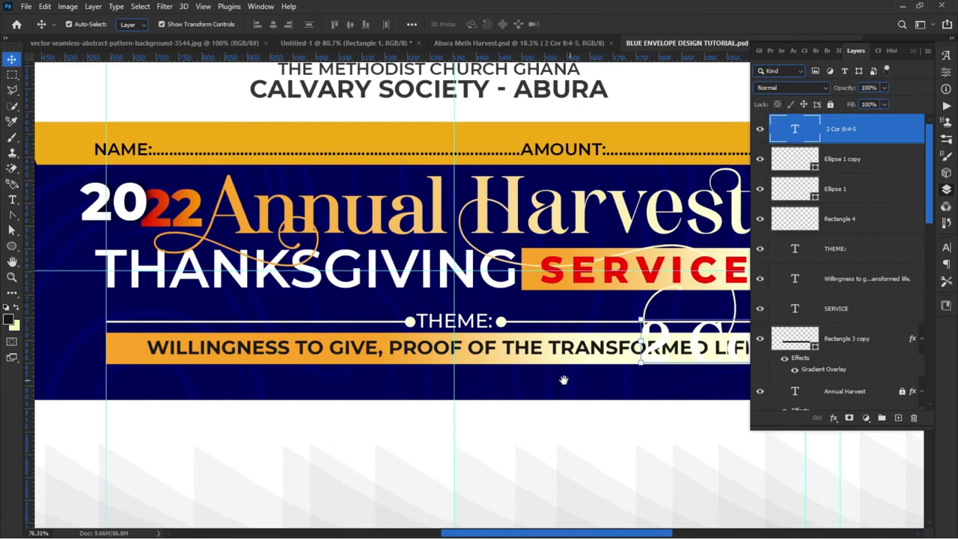
{"action": "left_click_drag", "start_coordinate": [325, 331], "coordinate": [282, 328]}
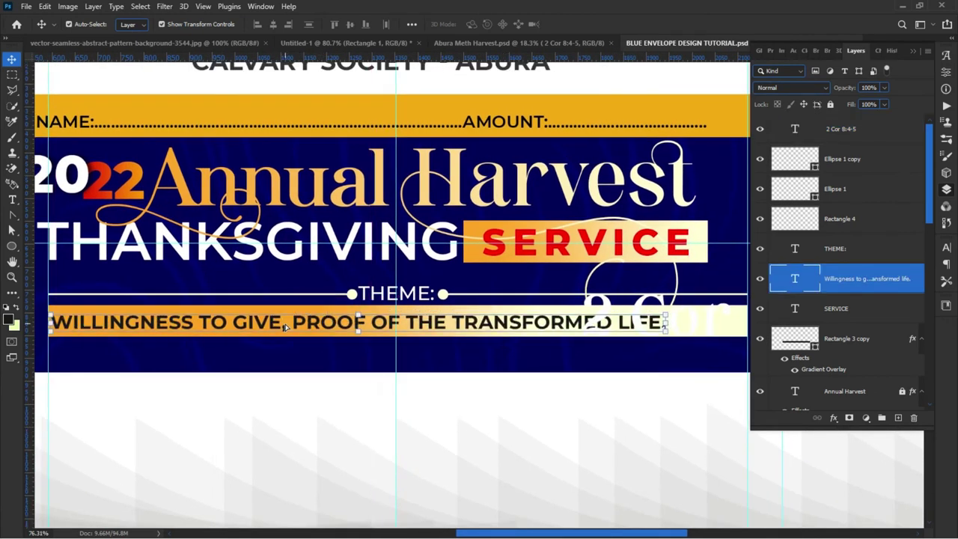
Step: Scale the 2 Cor 8:4-5 reference down to 43.42% and place it after 'TRANSFORMED LIFE.'
{"action": "left_click", "coordinate": [606, 298]}
{"action": "key", "text": "ctrl+t"}
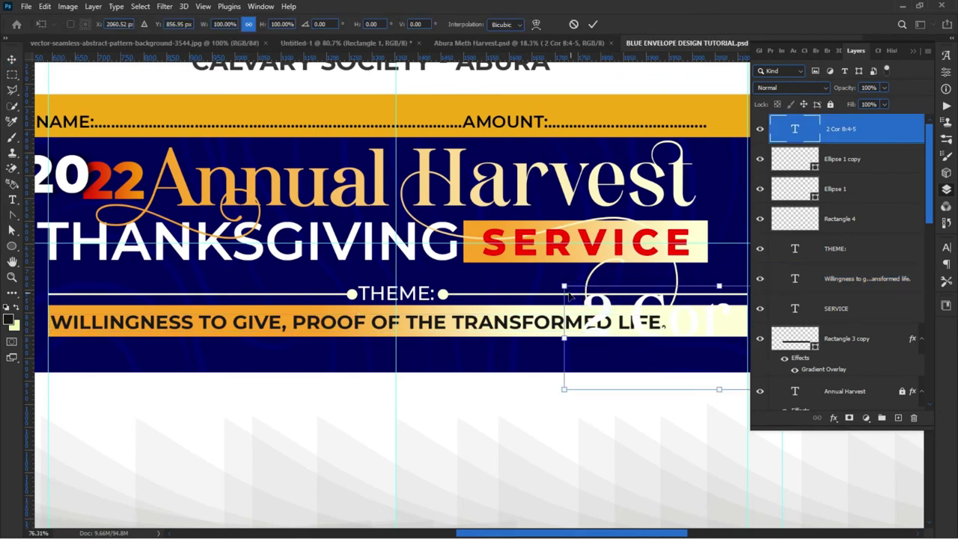
{"action": "left_click_drag", "start_coordinate": [562, 284], "coordinate": [685, 327]}
{"action": "key", "text": "Return"}
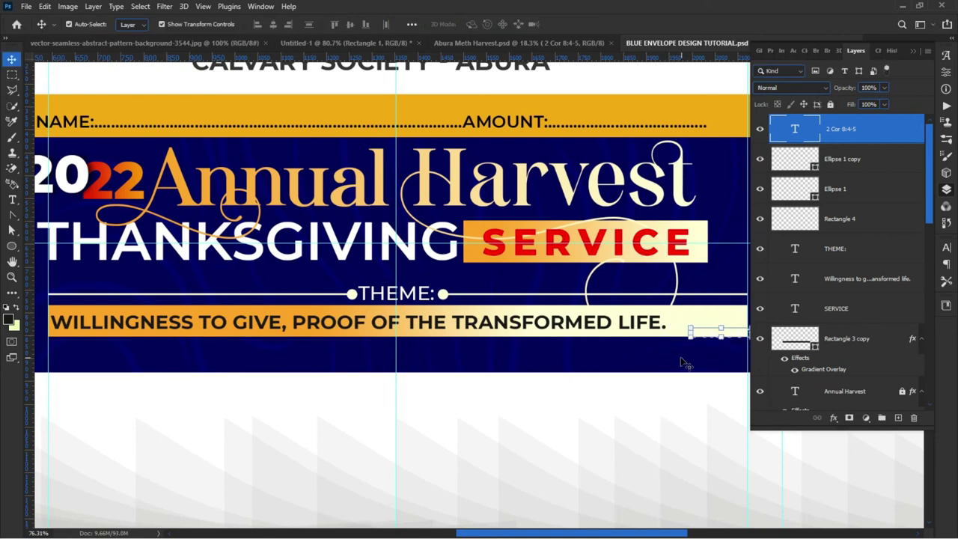
{"action": "scroll", "coordinate": [619, 359], "scroll_direction": "right", "scroll_amount": 3}
{"action": "left_click_drag", "start_coordinate": [550, 333], "coordinate": [538, 322]}
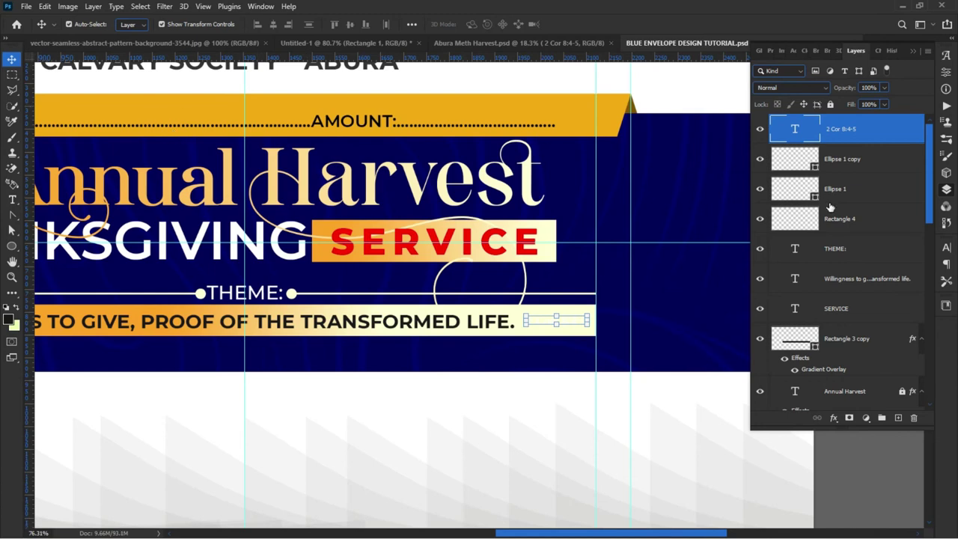
{"action": "left_click", "coordinate": [947, 249]}
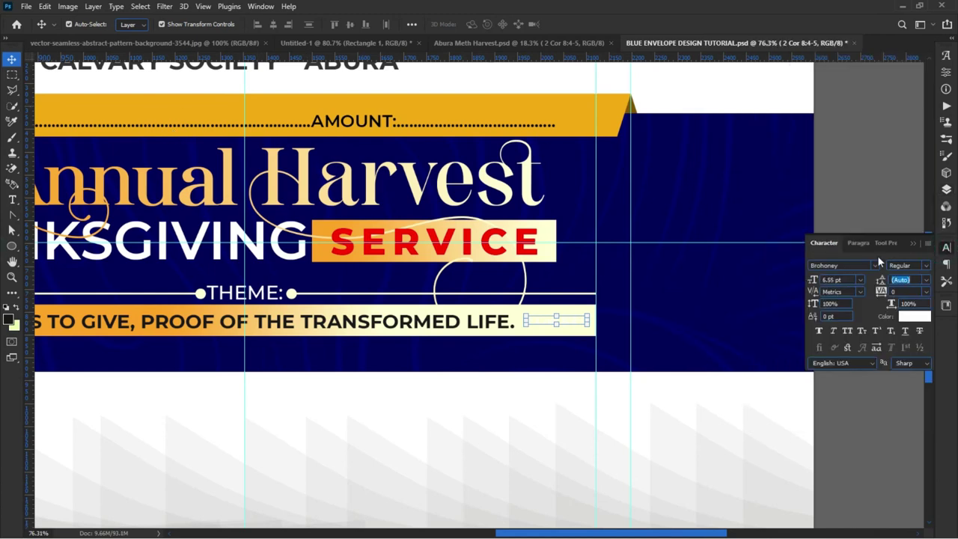
Step: Set the 2 Cor 8:4-5 text colour to pure red #ff0000
{"action": "left_click", "coordinate": [916, 317]}
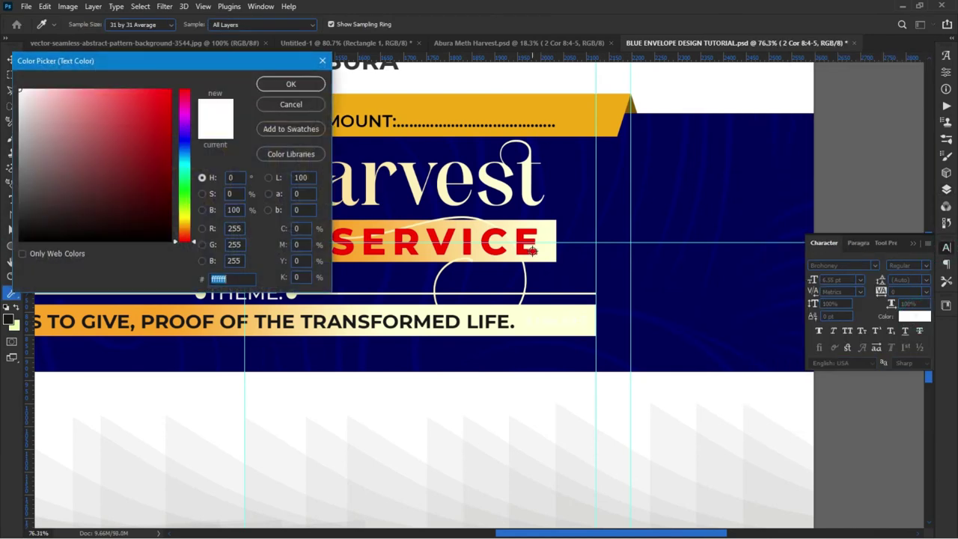
{"action": "left_click", "coordinate": [520, 250]}
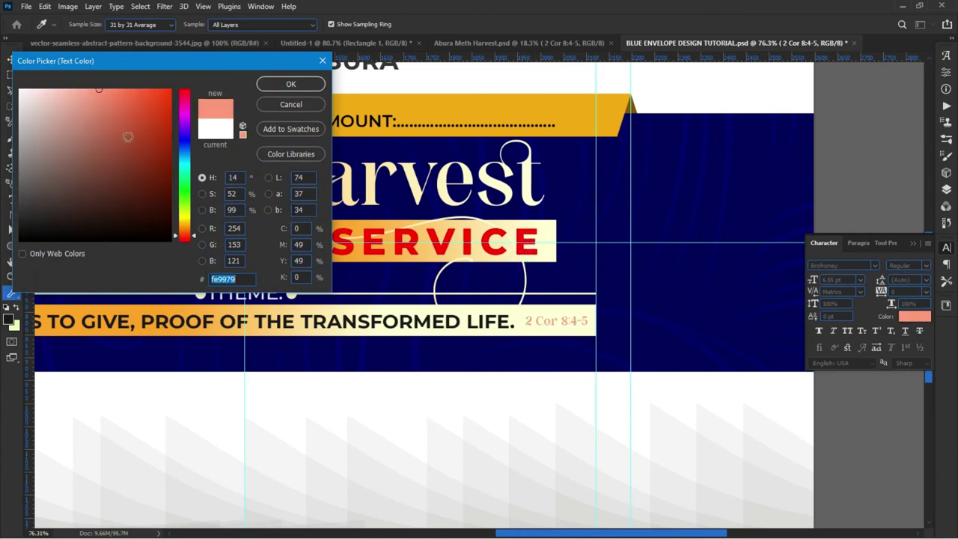
{"action": "left_click_drag", "start_coordinate": [193, 233], "coordinate": [189, 243]}
{"action": "left_click", "coordinate": [171, 91]}
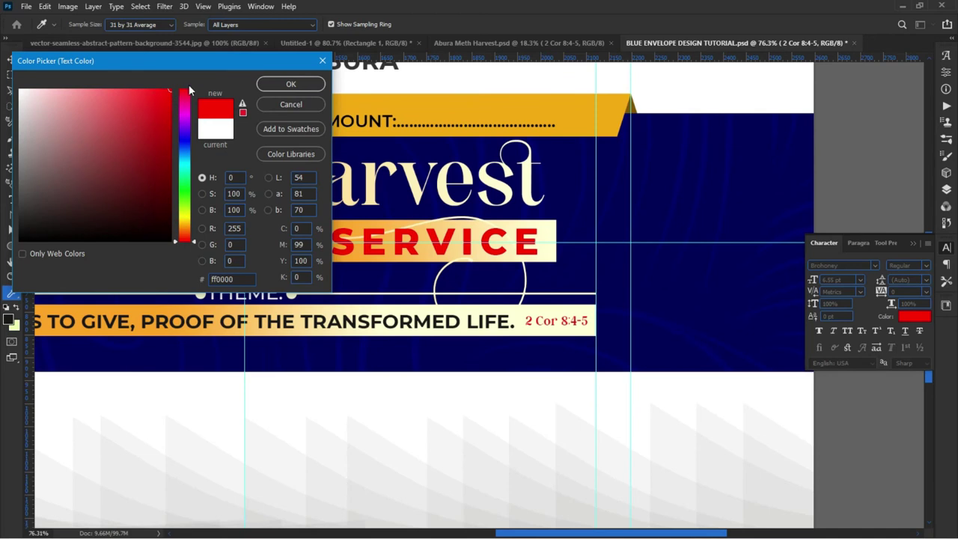
{"action": "left_click", "coordinate": [310, 89]}
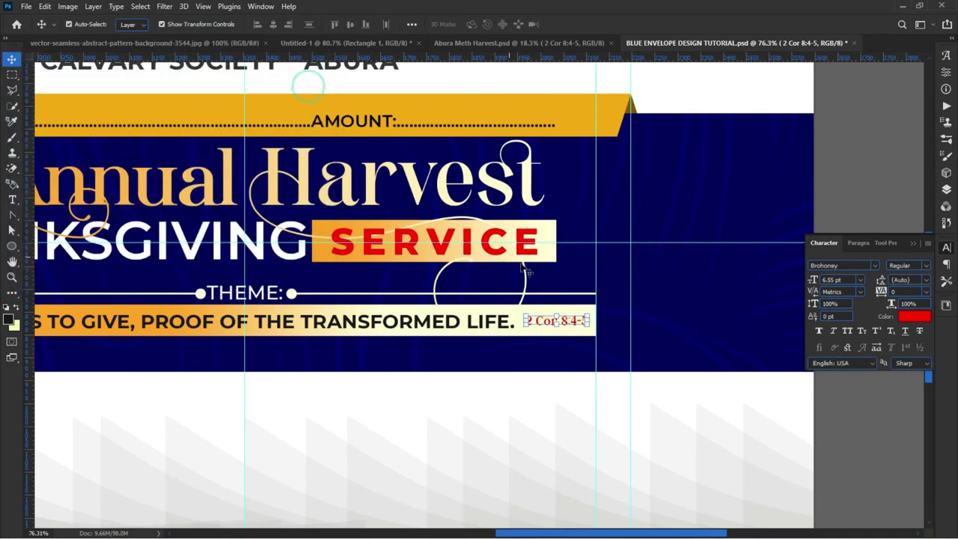
Step: Change the reference to Century Gothic Bold and nudge it slightly left and down
{"action": "double_click", "coordinate": [545, 324]}
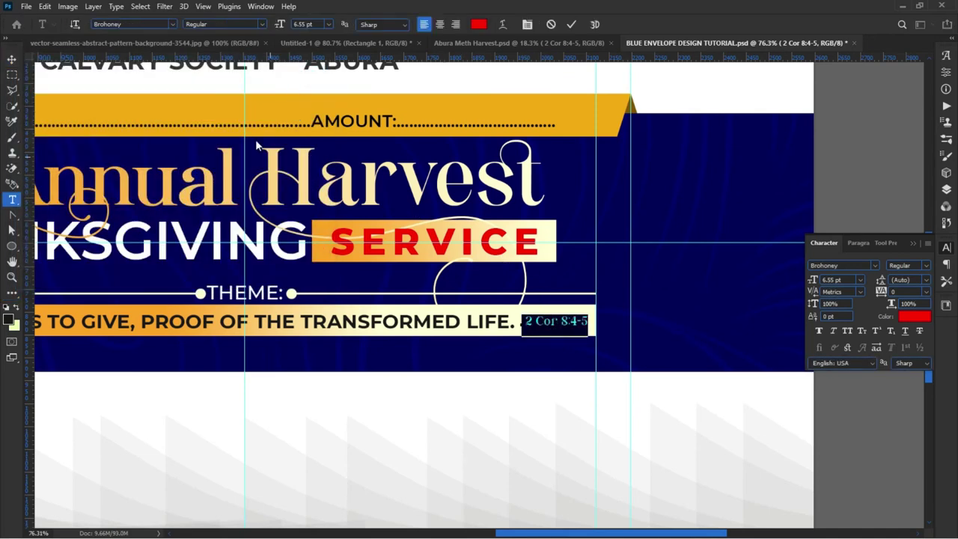
{"action": "left_click", "coordinate": [166, 25]}
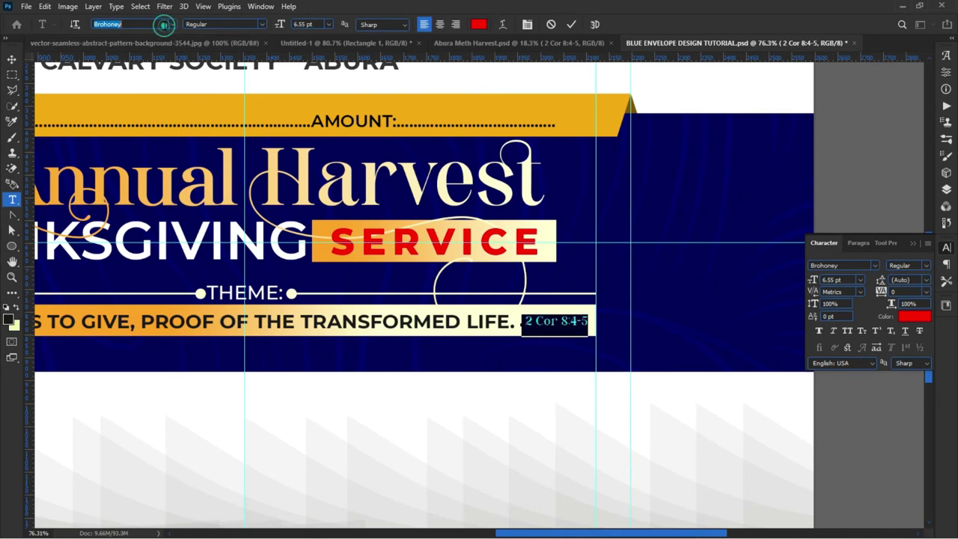
{"action": "type", "text": "CENTU"}
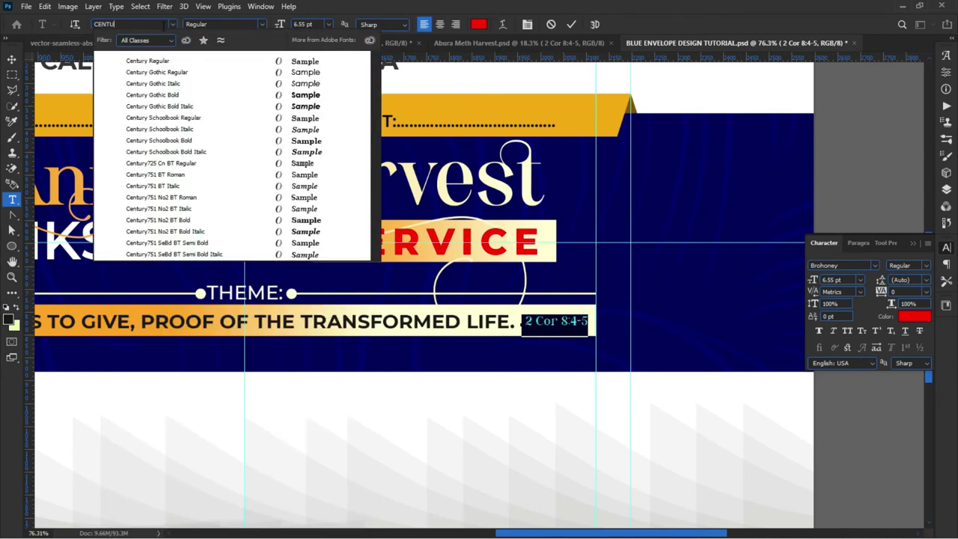
{"action": "left_click", "coordinate": [142, 95]}
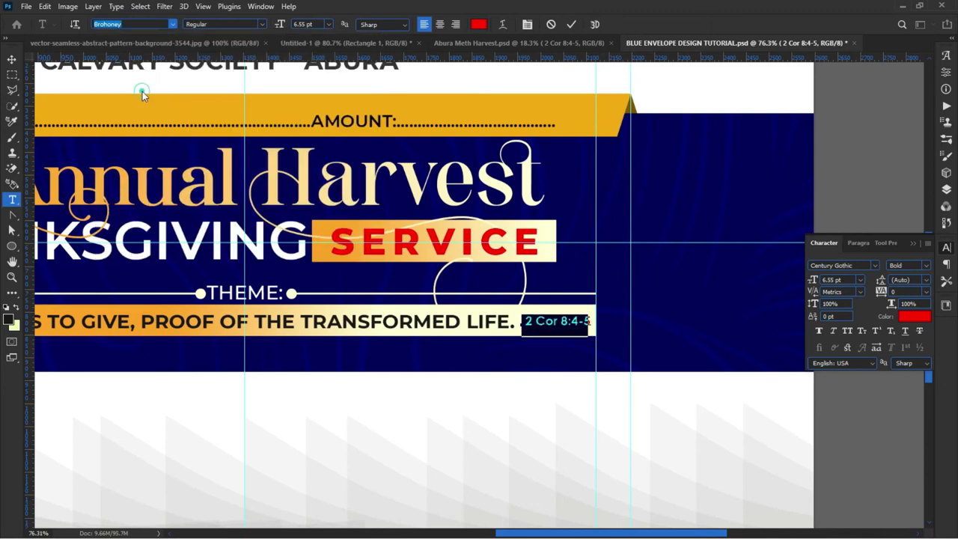
{"action": "left_click", "coordinate": [572, 24]}
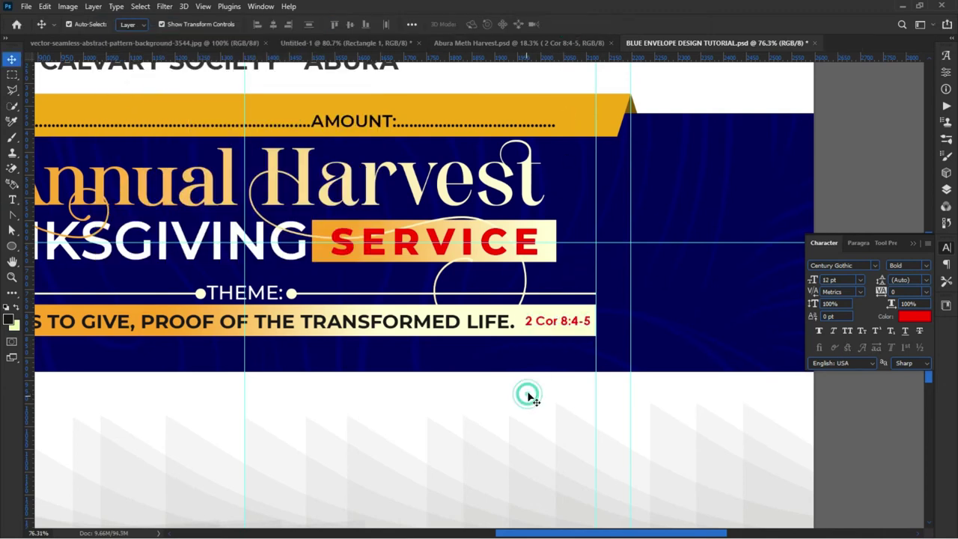
{"action": "left_click_drag", "start_coordinate": [554, 322], "coordinate": [551, 324]}
{"action": "left_click", "coordinate": [578, 418]}
{"action": "key", "text": "ctrl+0"}
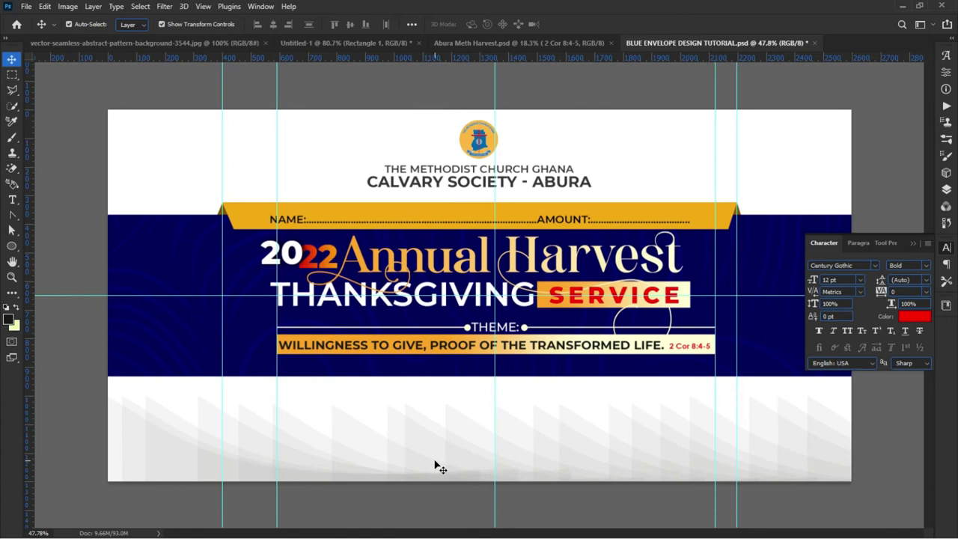
{"action": "scroll", "coordinate": [476, 451], "scroll_direction": "up", "scroll_amount": 3}
{"action": "scroll", "coordinate": [461, 451], "scroll_direction": "up", "scroll_amount": 1}
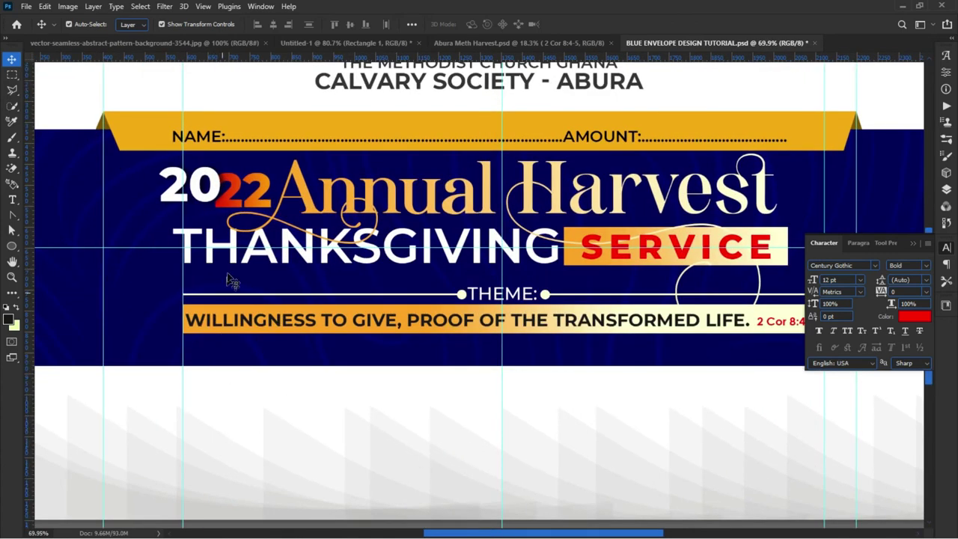
Step: Place a copy of THANKSGIVING below the navy band and make it black
{"action": "left_click", "coordinate": [253, 262]}
{"action": "left_click_drag", "start_coordinate": [255, 264], "coordinate": [271, 411]}
{"action": "key", "text": "ctrl+z"}
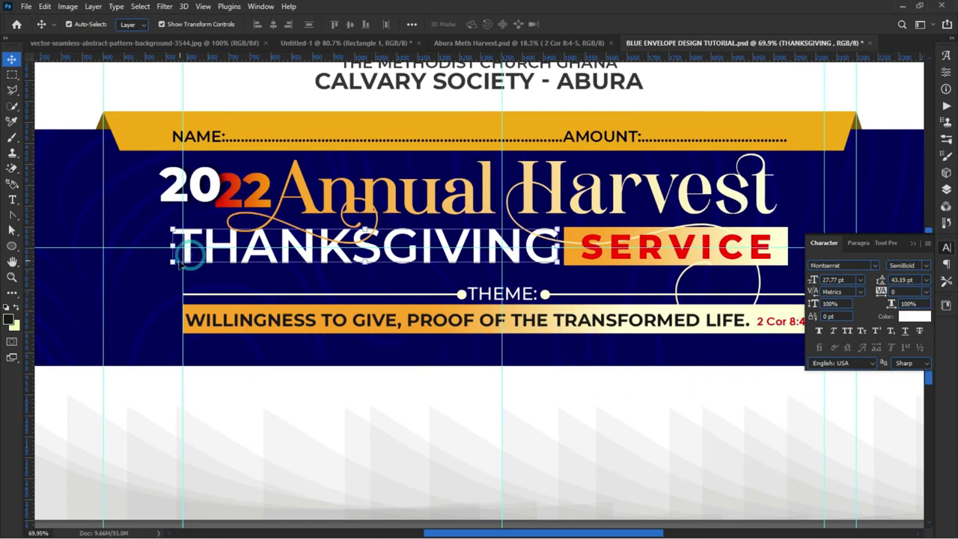
{"action": "left_click_drag", "start_coordinate": [187, 263], "coordinate": [247, 422]}
{"action": "left_click", "coordinate": [909, 319]}
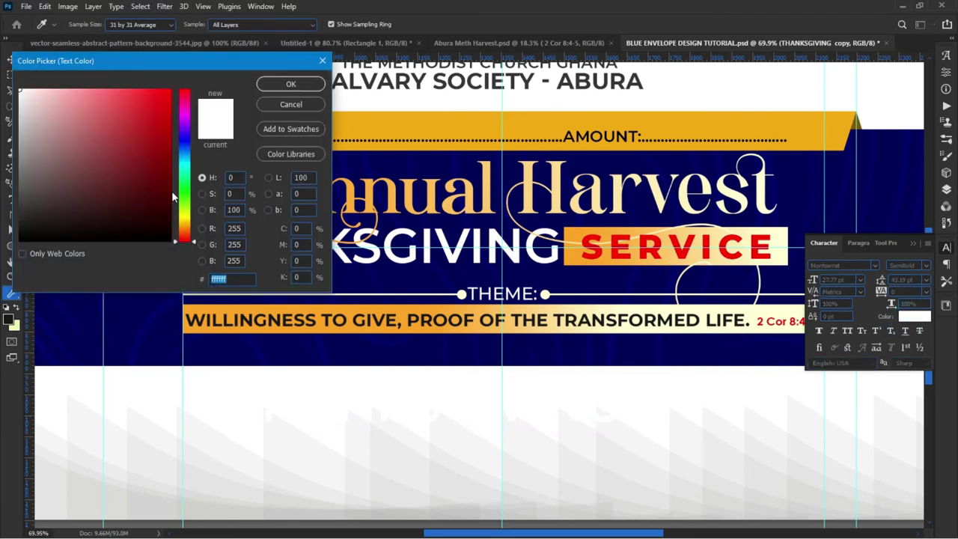
{"action": "left_click", "coordinate": [141, 241]}
{"action": "left_click", "coordinate": [286, 84]}
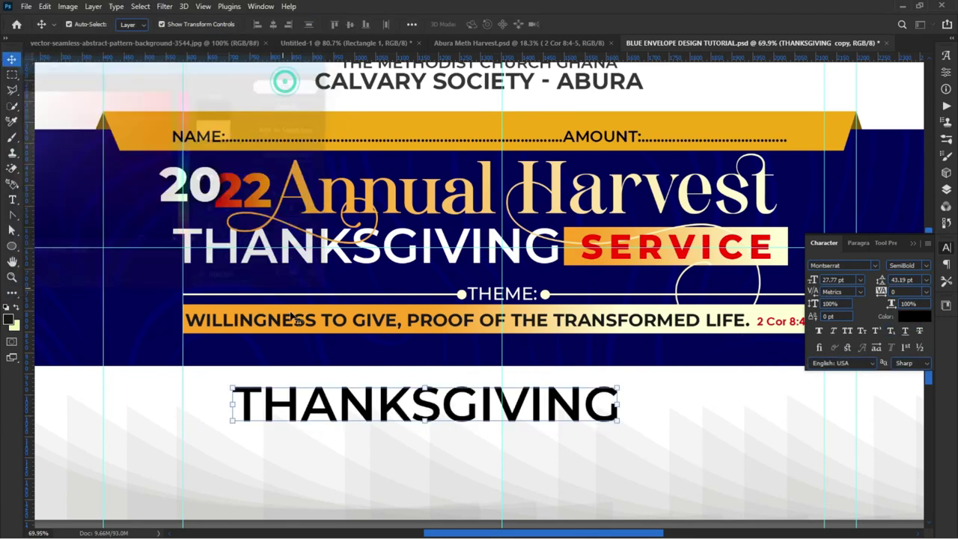
Step: Retype the black copy as the date '04 DEC. 2022'
{"action": "double_click", "coordinate": [356, 403]}
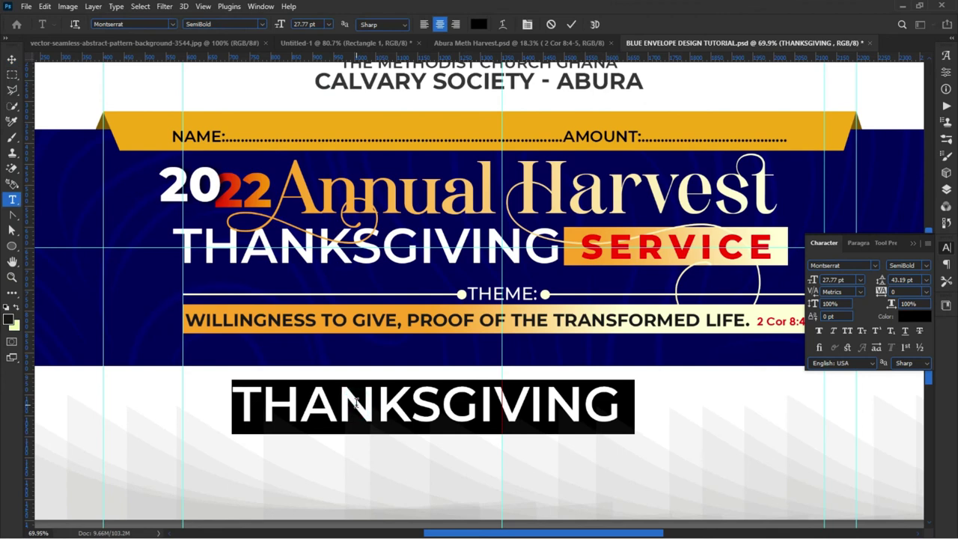
{"action": "type", "text": "O"}
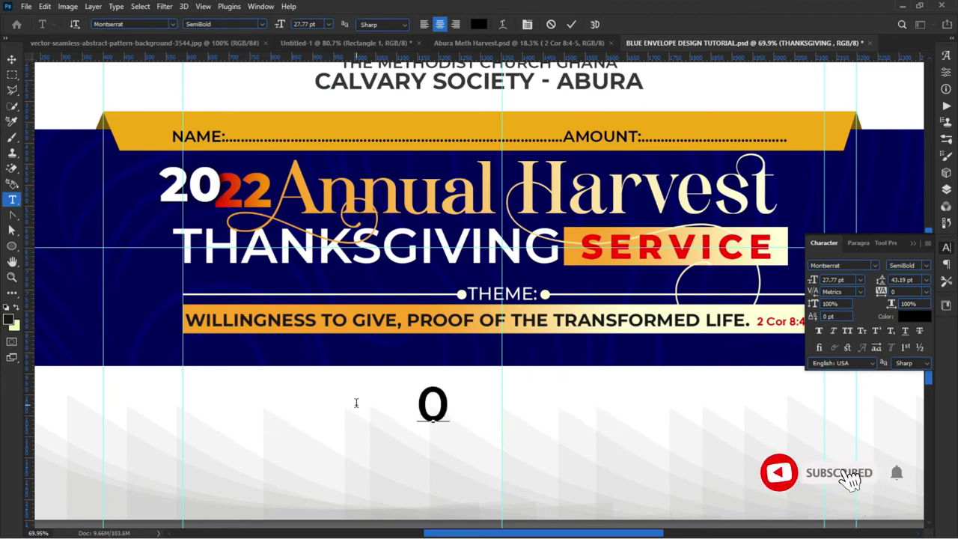
{"action": "type", "text": "4"}
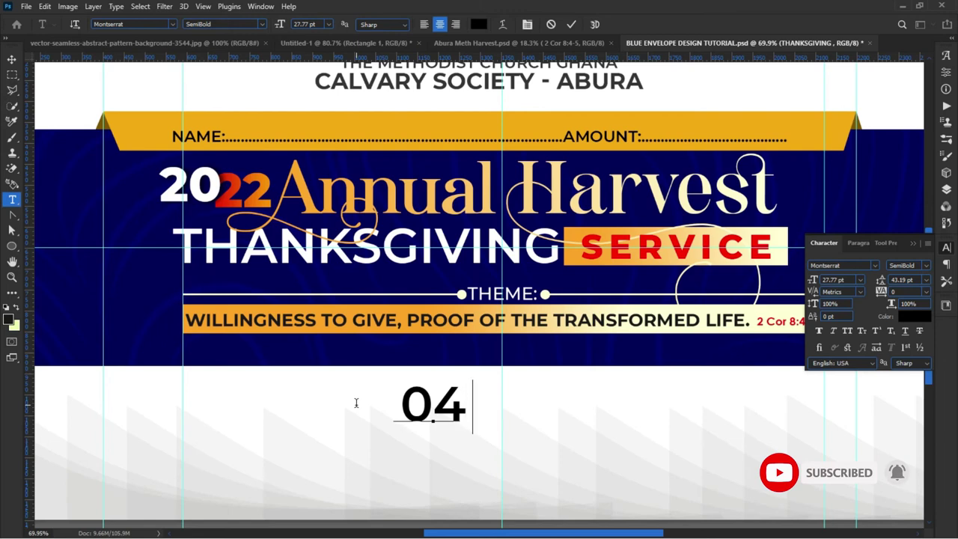
{"action": "type", "text": " DE"}
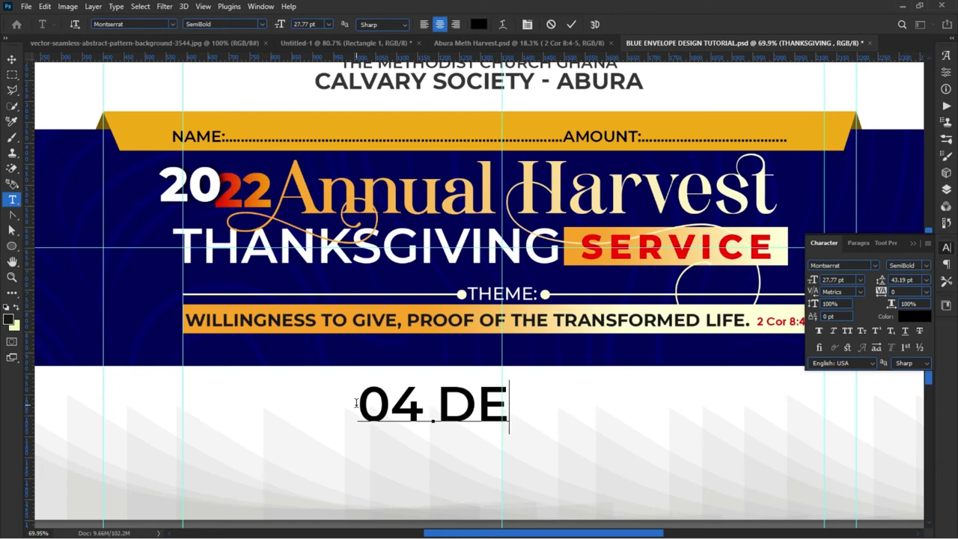
{"action": "type", "text": "C."}
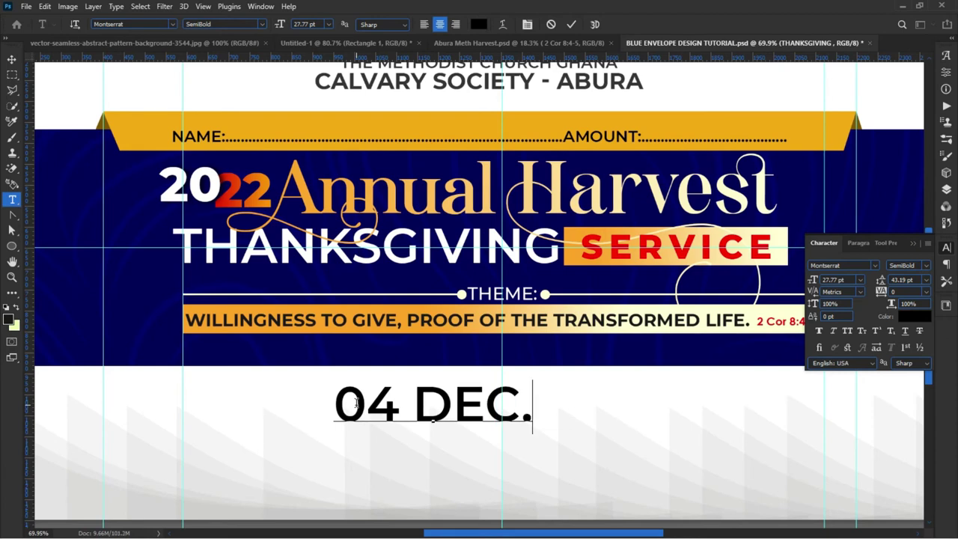
{"action": "type", "text": " 2022"}
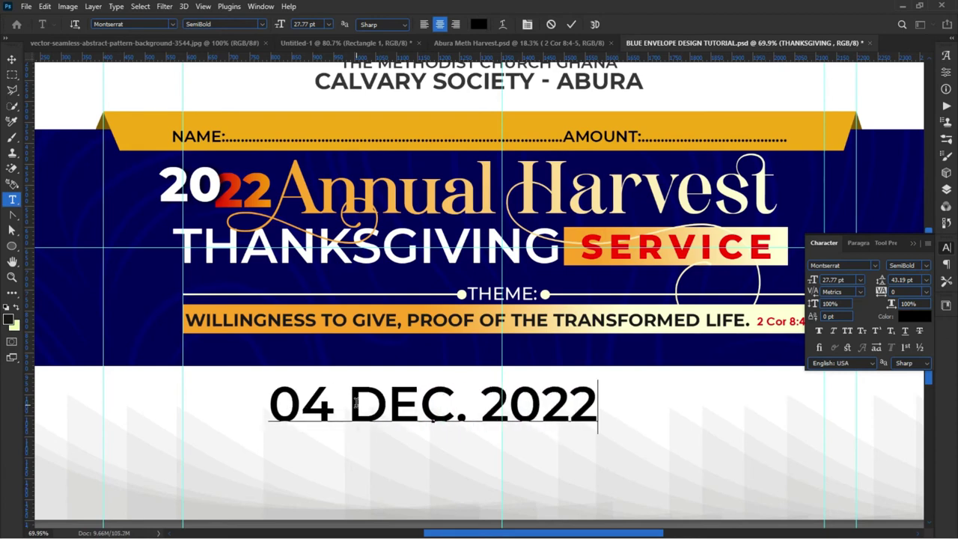
{"action": "left_click_drag", "start_coordinate": [260, 399], "coordinate": [334, 406]}
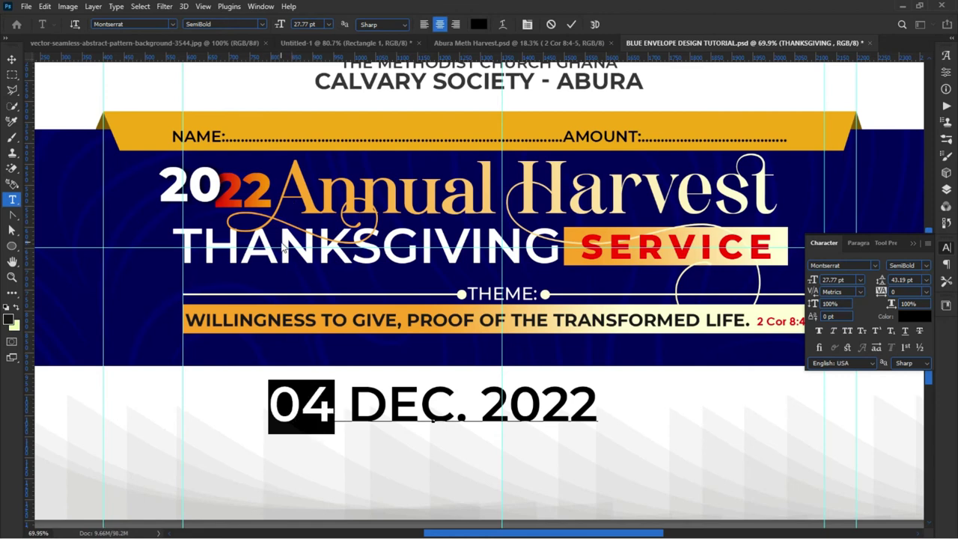
Step: Set the date line's font weight to Montserrat Bold
{"action": "scroll", "coordinate": [313, 227], "scroll_direction": "down", "scroll_amount": 3}
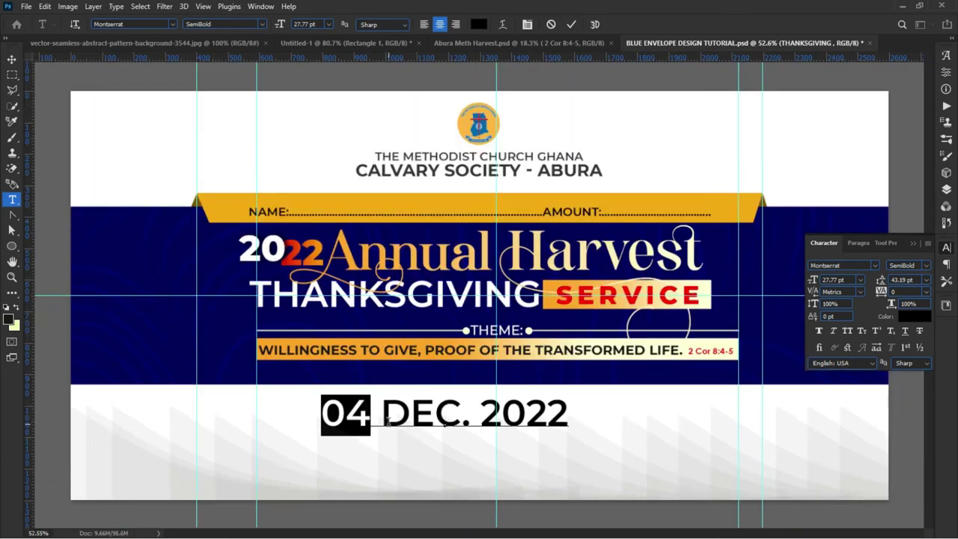
{"action": "left_click", "coordinate": [382, 425]}
{"action": "left_click", "coordinate": [374, 427]}
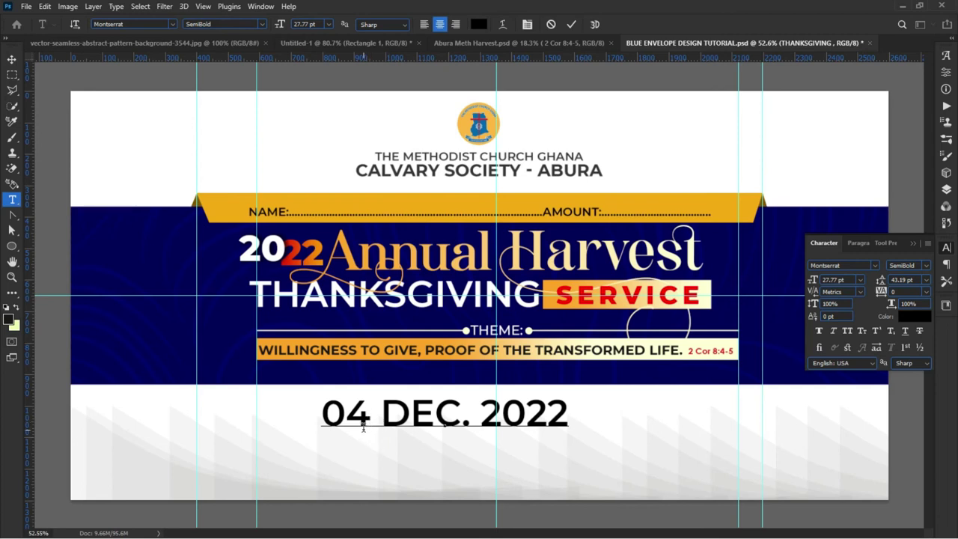
{"action": "left_click_drag", "start_coordinate": [367, 421], "coordinate": [579, 412]}
{"action": "left_click", "coordinate": [255, 24]}
{"action": "left_click", "coordinate": [214, 153]}
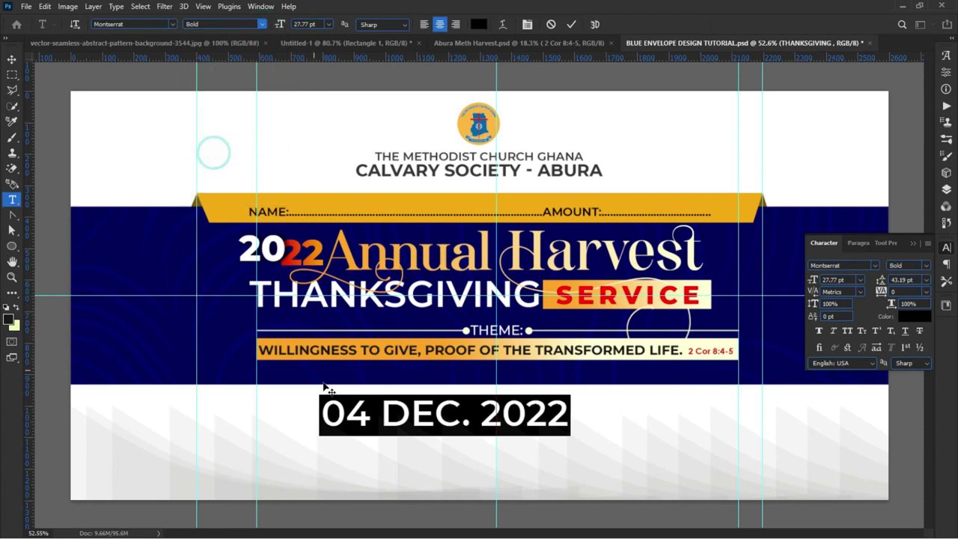
Step: Make the day number 04 ExtraBold
{"action": "left_click", "coordinate": [376, 415]}
{"action": "left_click_drag", "start_coordinate": [378, 414], "coordinate": [255, 418]}
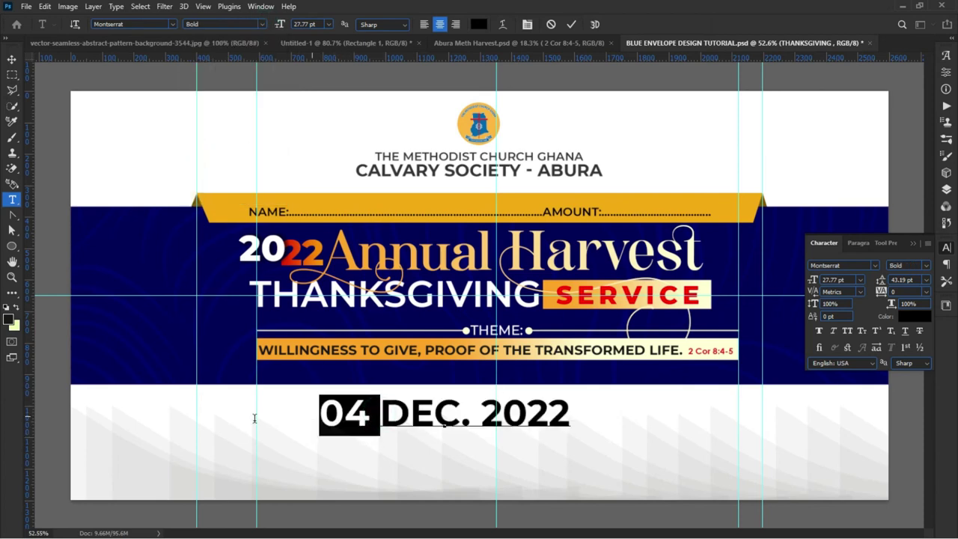
{"action": "left_click", "coordinate": [259, 25]}
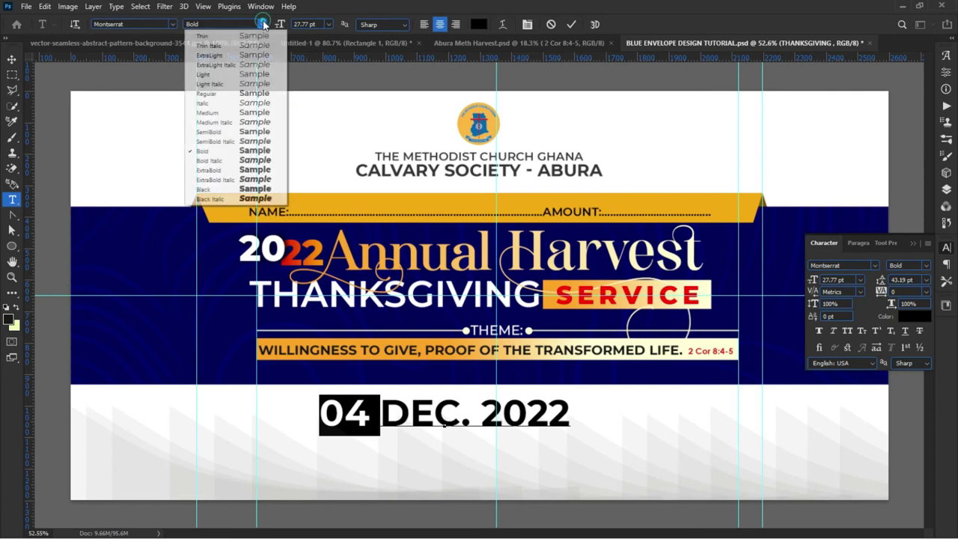
{"action": "left_click", "coordinate": [253, 171]}
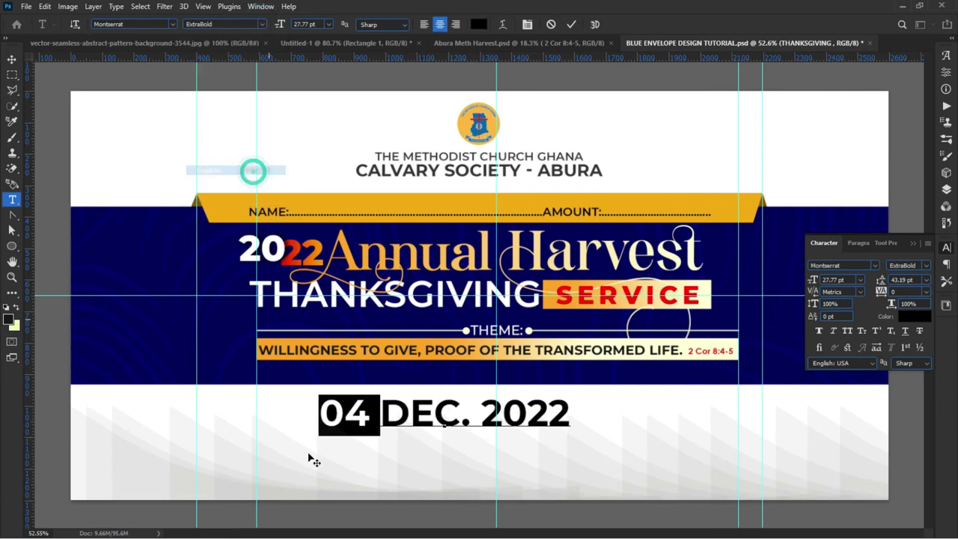
{"action": "left_click", "coordinate": [357, 431]}
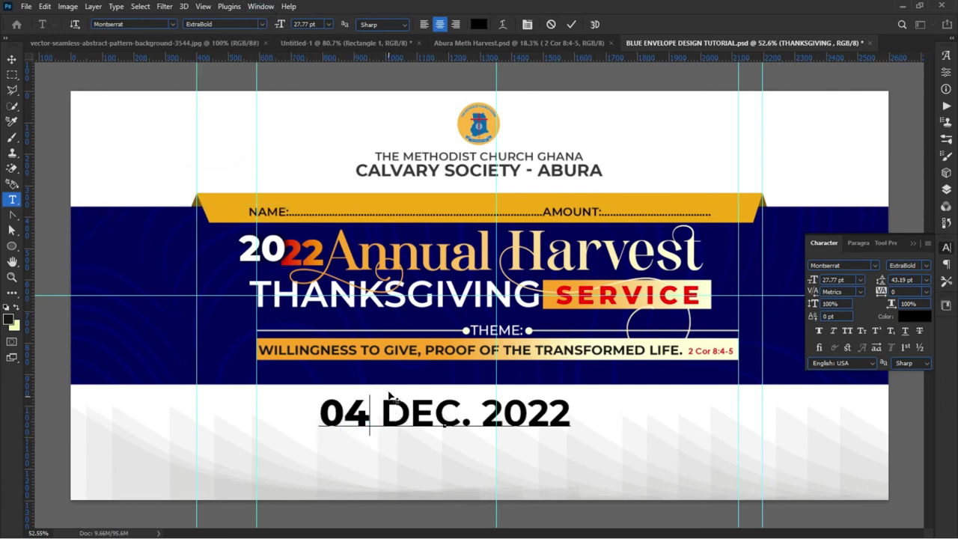
Step: Shrink the date and move it left beneath the navy band
{"action": "left_click", "coordinate": [12, 59]}
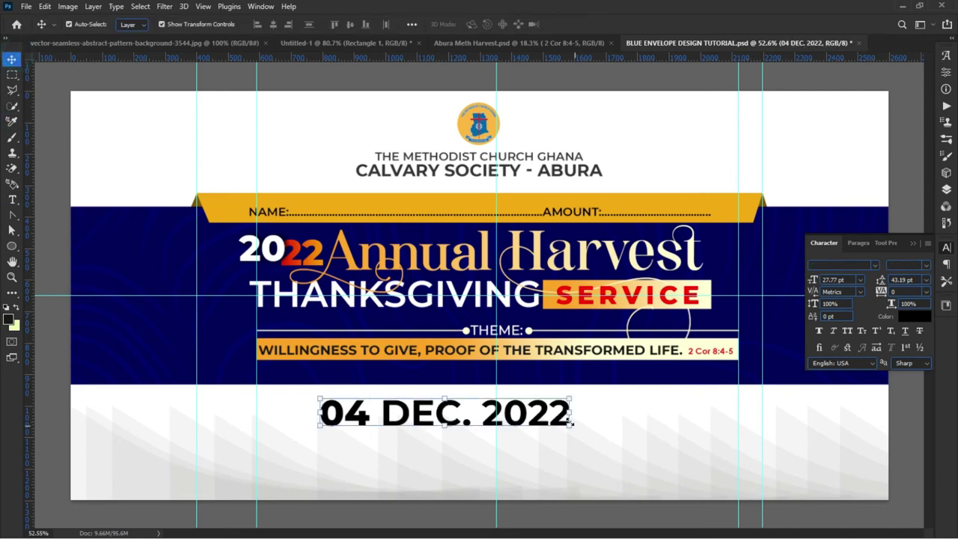
{"action": "left_click_drag", "start_coordinate": [569, 417], "coordinate": [518, 432]}
{"action": "key", "text": "Return"}
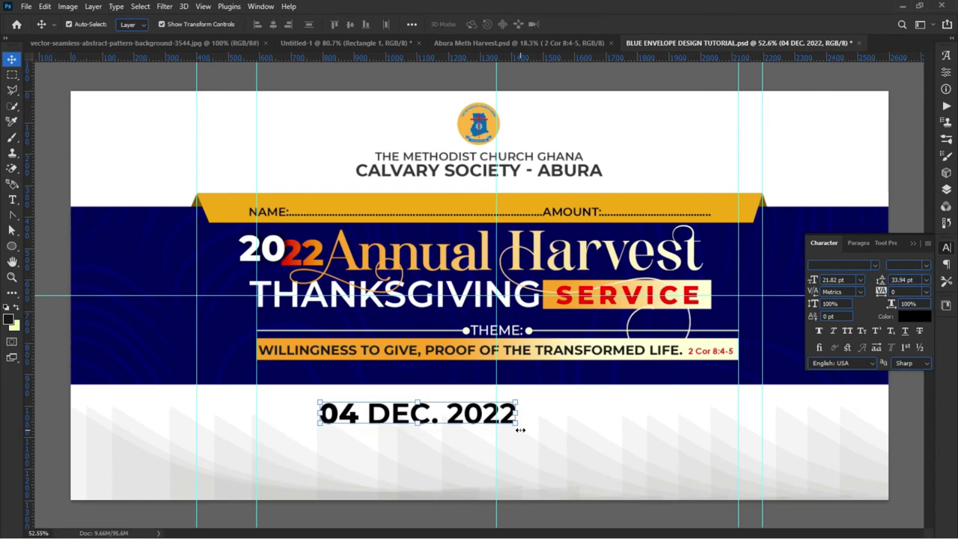
{"action": "left_click_drag", "start_coordinate": [405, 414], "coordinate": [321, 411]}
{"action": "left_click", "coordinate": [257, 482]}
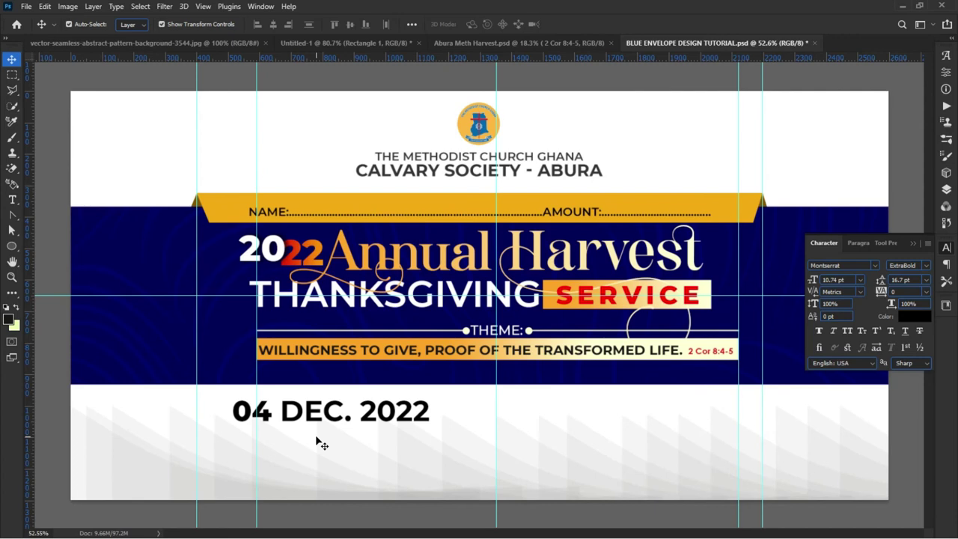
Step: Rescale the date to about 104%, fine-tune its position, then bring up the Abura Meth Harvest poster
{"action": "left_click_drag", "start_coordinate": [349, 424], "coordinate": [368, 416]}
{"action": "key", "text": "ctrl+t"}
{"action": "left_click_drag", "start_coordinate": [448, 422], "coordinate": [496, 432]}
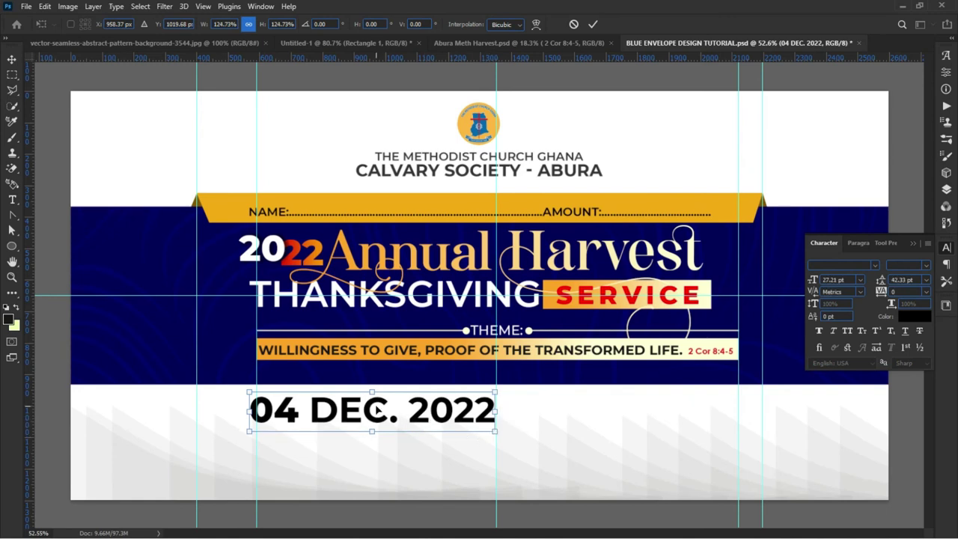
{"action": "left_click_drag", "start_coordinate": [369, 388], "coordinate": [368, 395]}
{"action": "key", "text": "Return"}
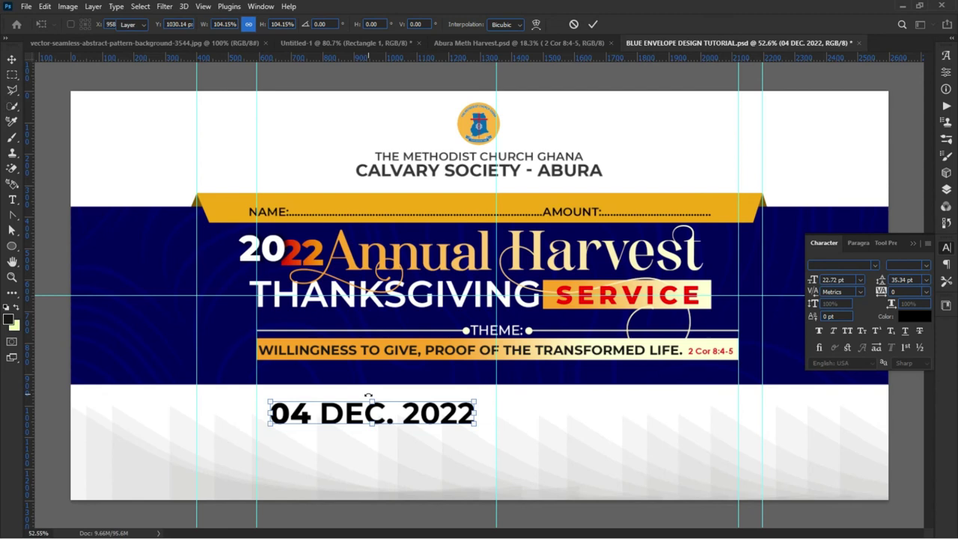
{"action": "left_click_drag", "start_coordinate": [404, 426], "coordinate": [410, 416]}
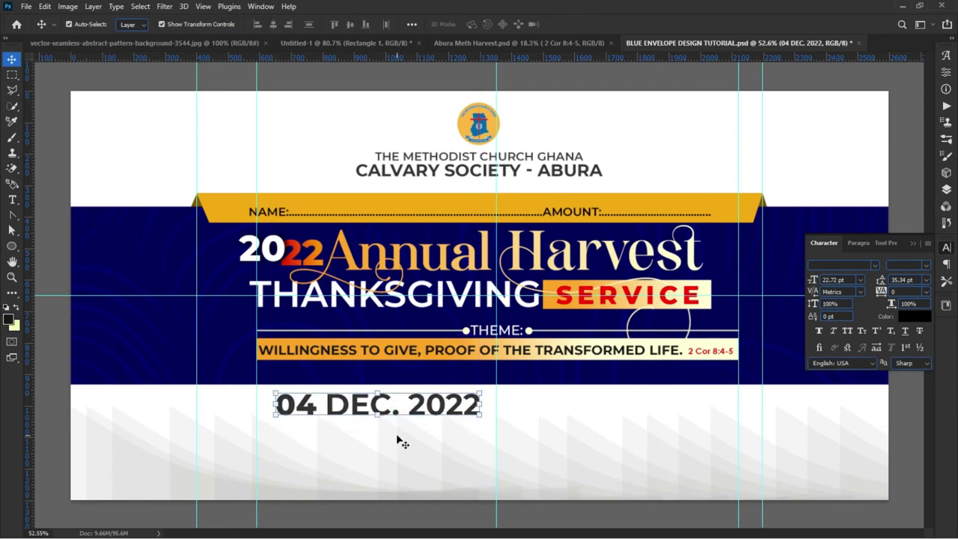
{"action": "left_click", "coordinate": [375, 442]}
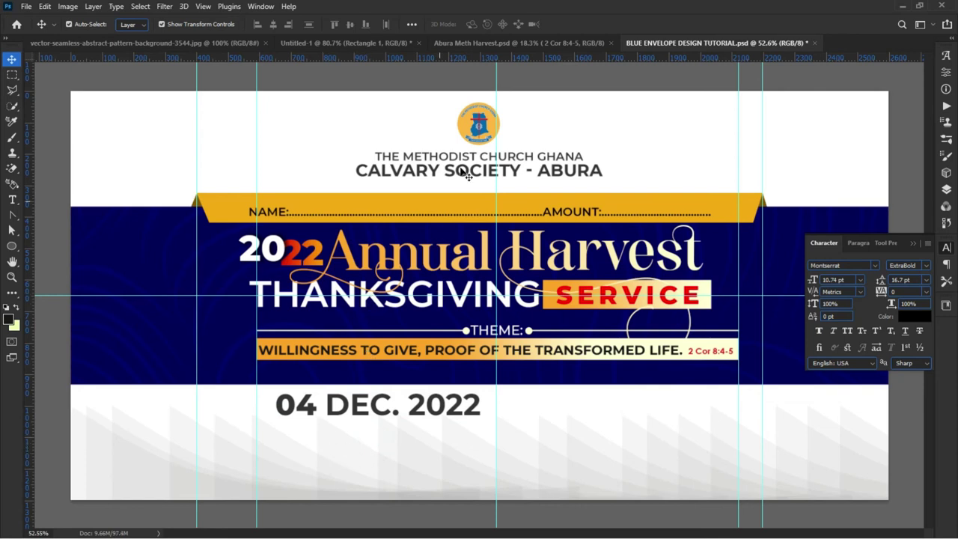
{"action": "left_click", "coordinate": [515, 44]}
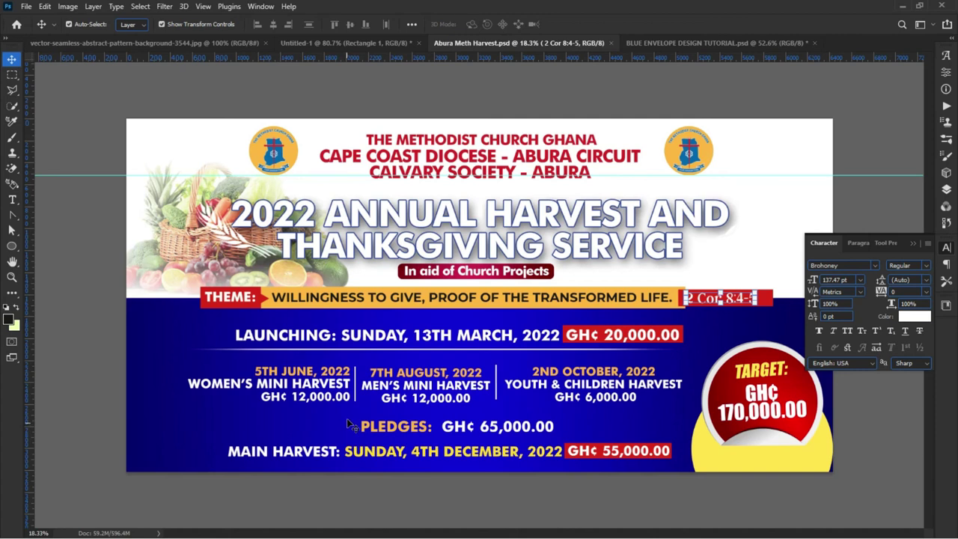
Step: Commit the poster's text edit and return to the blue envelope design with the date selected
{"action": "left_click", "coordinate": [118, 291]}
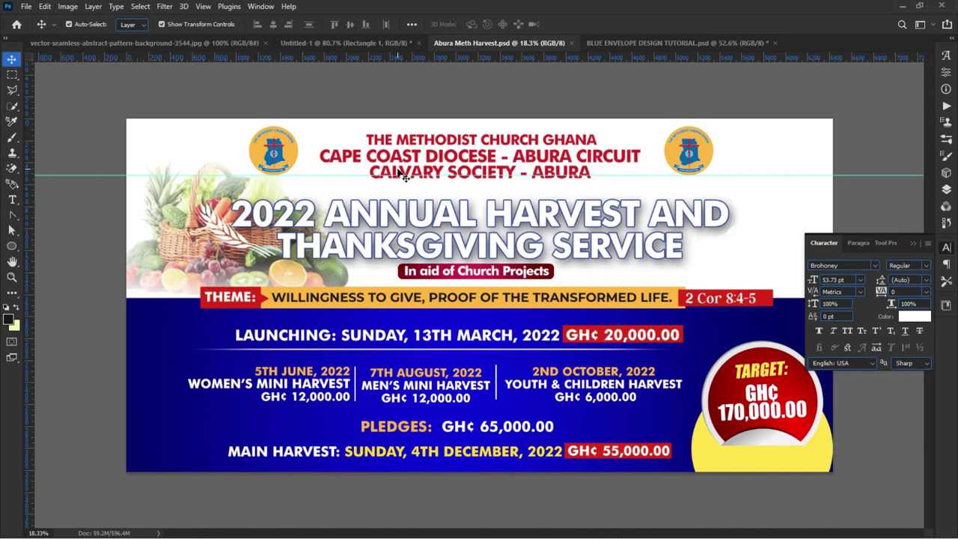
{"action": "left_click", "coordinate": [629, 42]}
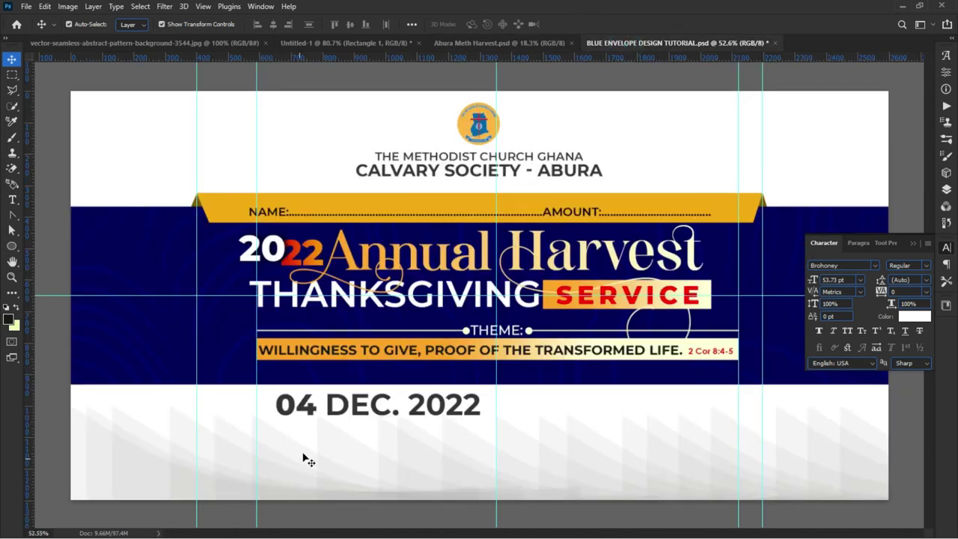
{"action": "left_click", "coordinate": [322, 408]}
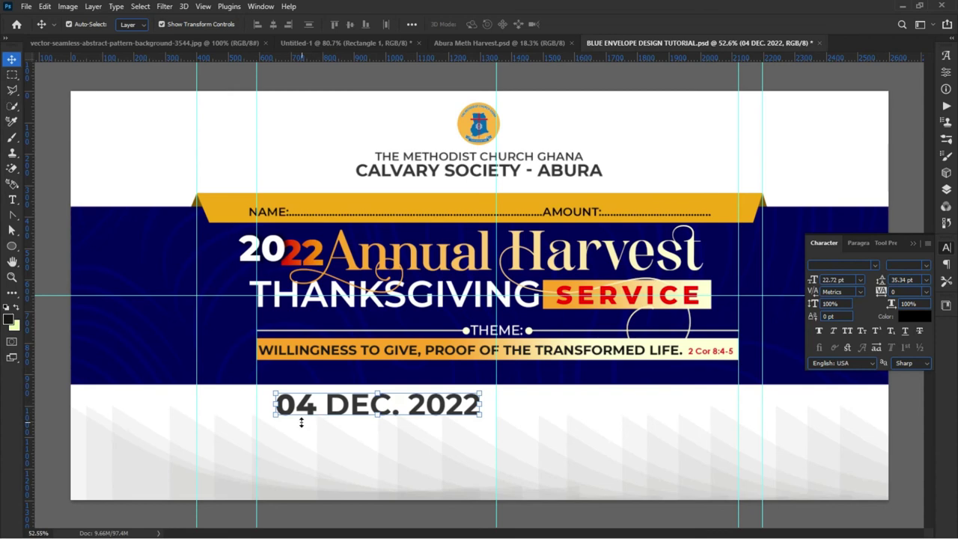
{"action": "left_click", "coordinate": [299, 471]}
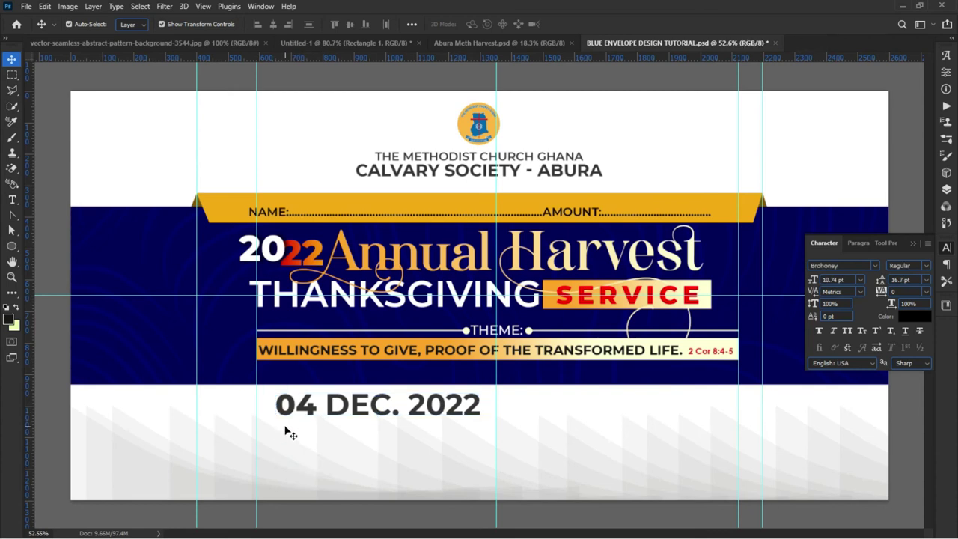
{"action": "left_click", "coordinate": [293, 417]}
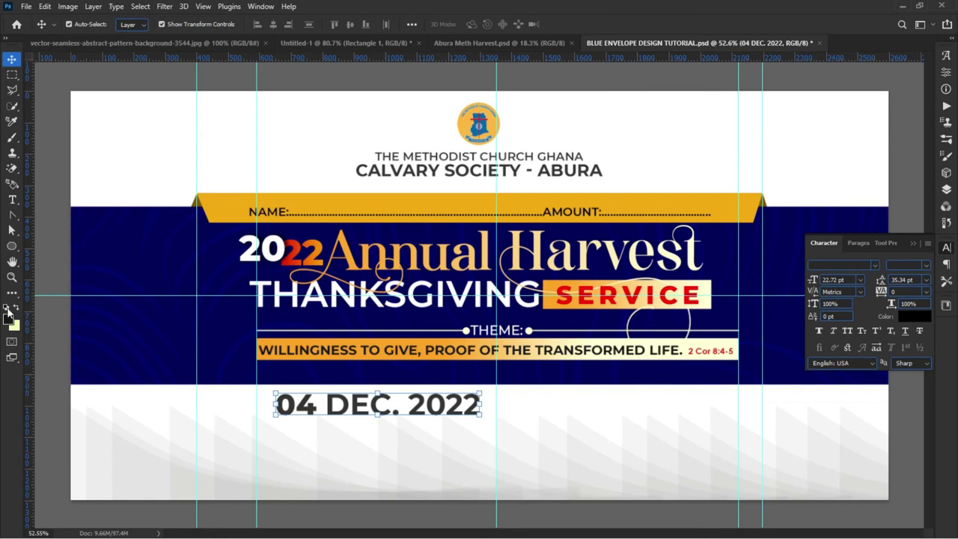
Step: Draw a trial pale rectangle around the date, then undo it
{"action": "left_click_drag", "start_coordinate": [12, 247], "coordinate": [45, 242]}
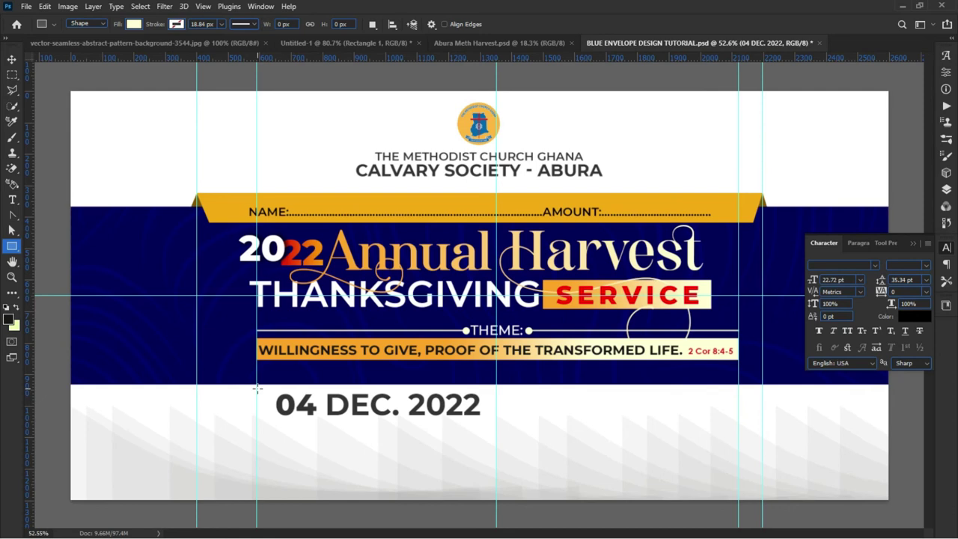
{"action": "left_click_drag", "start_coordinate": [256, 390], "coordinate": [497, 420]}
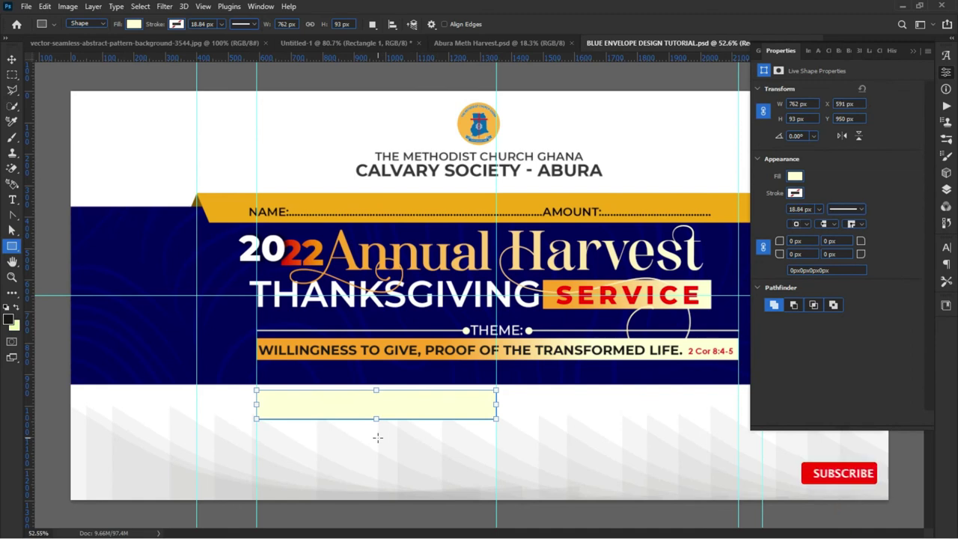
{"action": "key", "text": "ctrl+z"}
{"action": "key", "text": "v"}
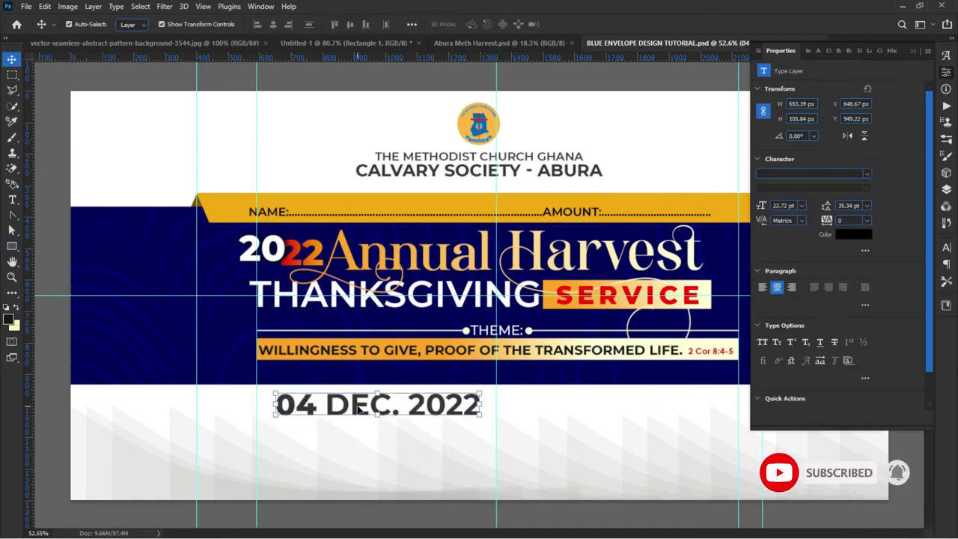
Step: Duplicate the date below itself and retype it as 'CALVARY METHODIST CHURCH, ABURA'
{"action": "left_click_drag", "start_coordinate": [360, 408], "coordinate": [358, 445]}
{"action": "double_click", "coordinate": [361, 444]}
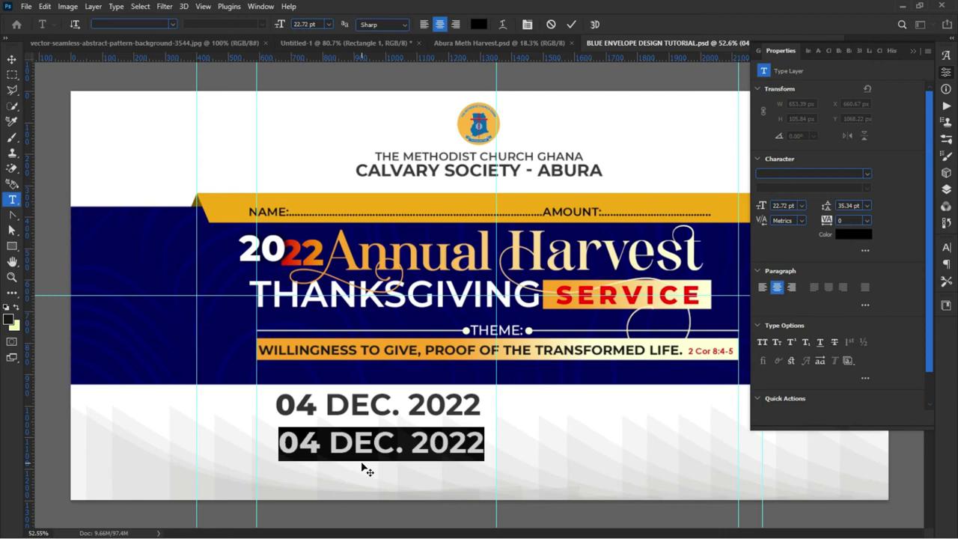
{"action": "type", "text": "CALV"}
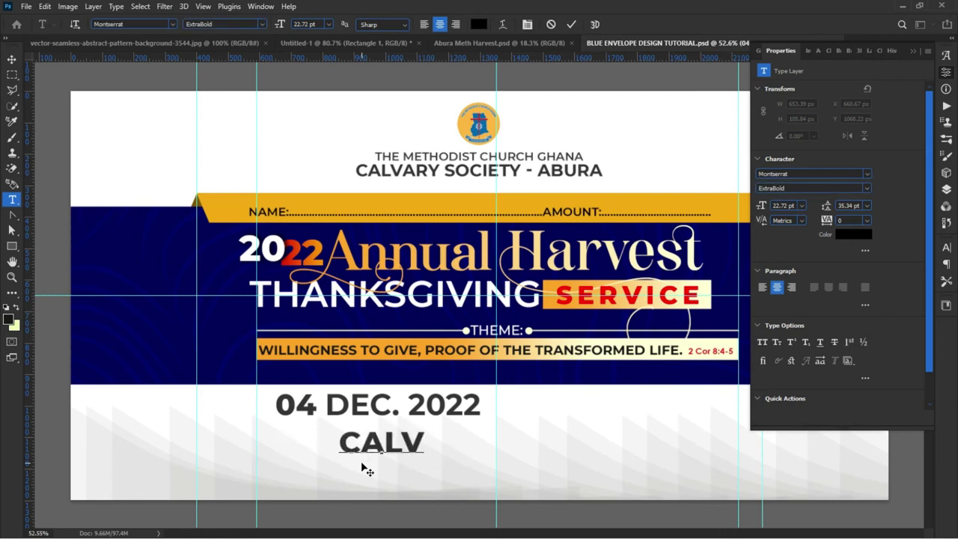
{"action": "type", "text": "ARY METH ODIST"}
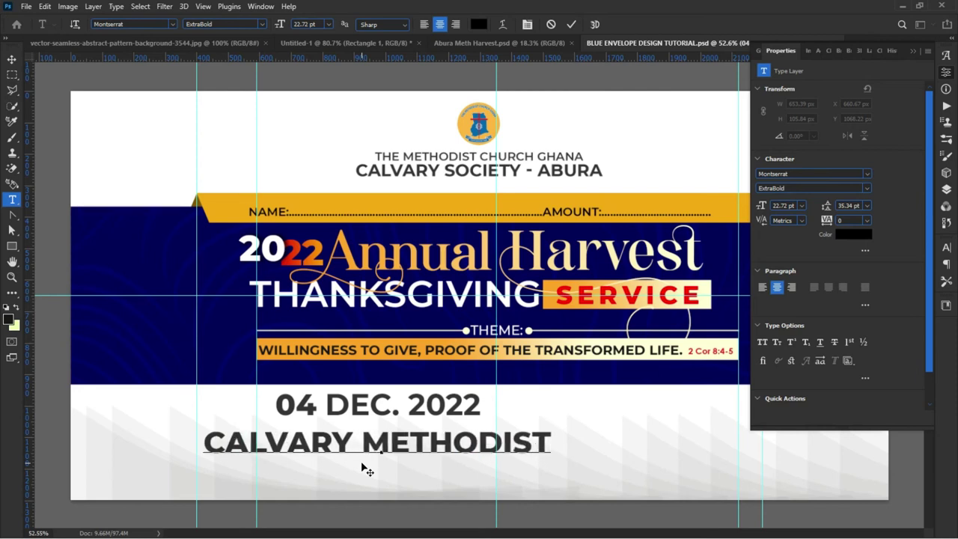
{"action": "type", "text": " CH"}
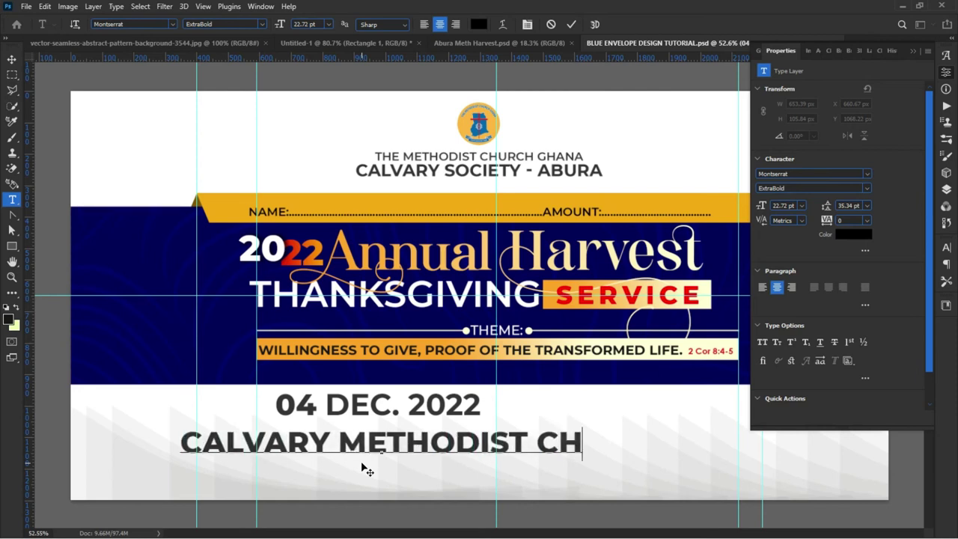
{"action": "type", "text": "URCH"}
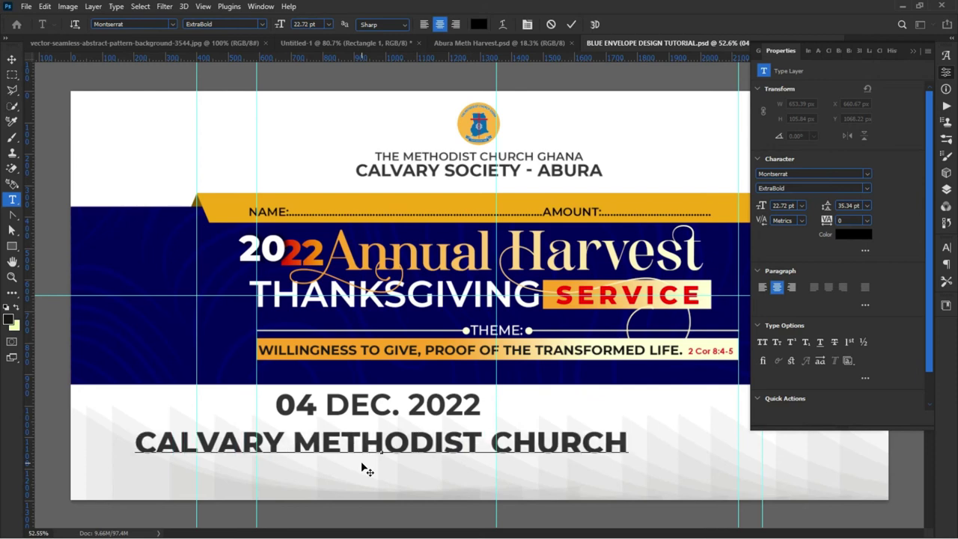
{"action": "type", "text": ", AB"}
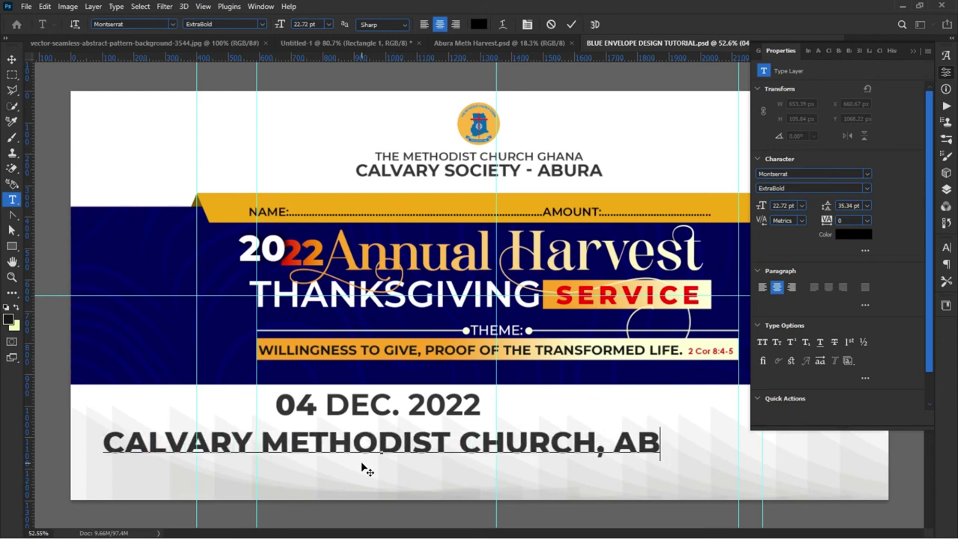
{"action": "type", "text": "URA"}
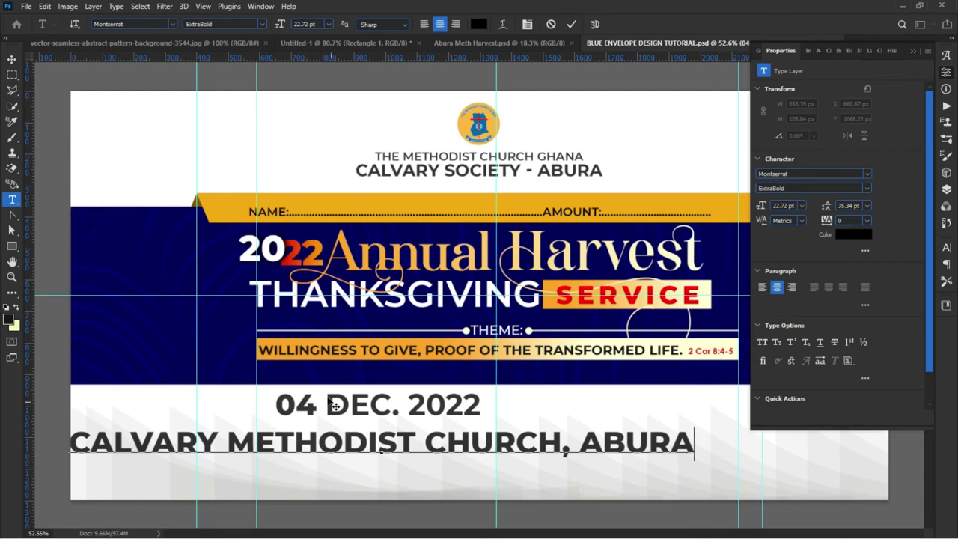
{"action": "left_click", "coordinate": [12, 59]}
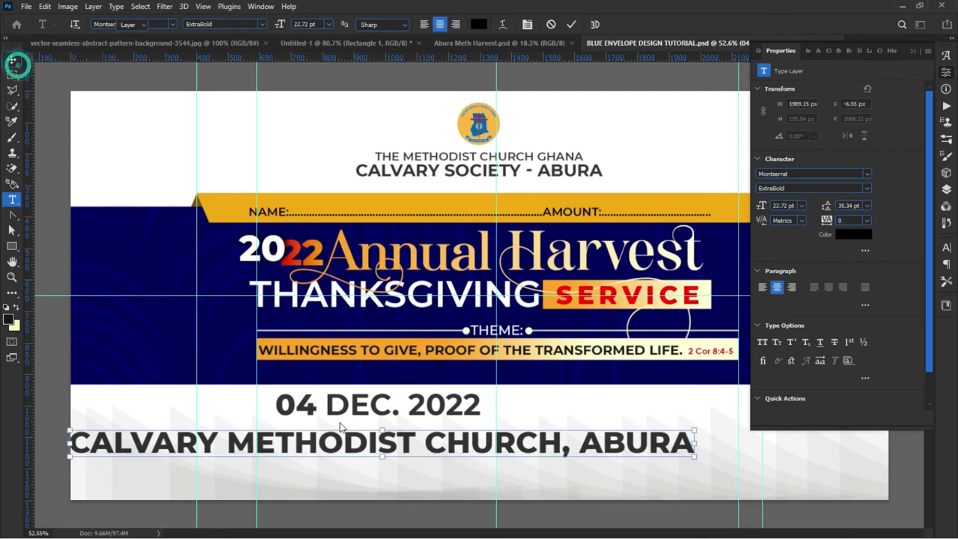
Step: Break the church name before CHURCH onto a second line and tighten the leading
{"action": "double_click", "coordinate": [423, 444]}
{"action": "key", "text": "Return"}
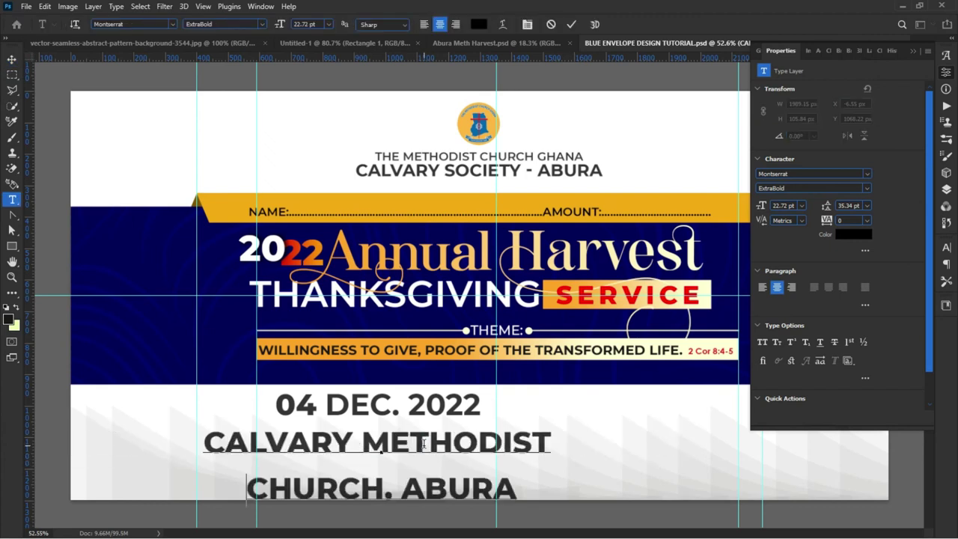
{"action": "key", "text": "ctrl+minus"}
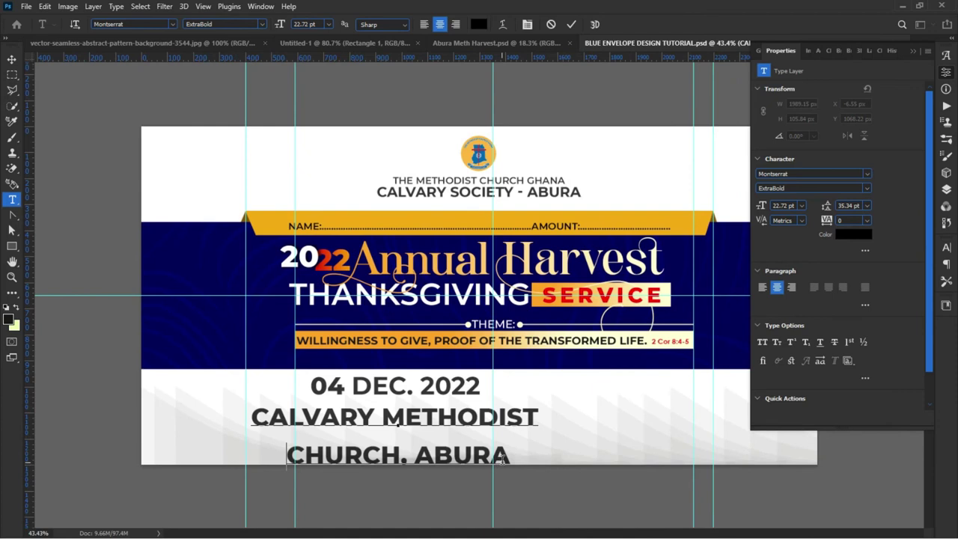
{"action": "left_click_drag", "start_coordinate": [518, 490], "coordinate": [489, 490]}
{"action": "key", "text": "ctrl+a"}
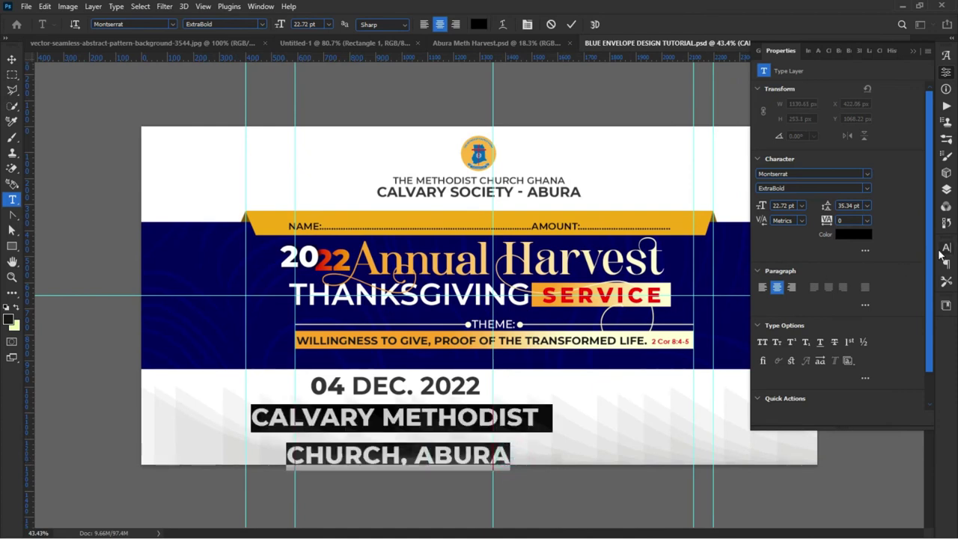
{"action": "left_click", "coordinate": [945, 248]}
{"action": "left_click_drag", "start_coordinate": [883, 281], "coordinate": [879, 285]}
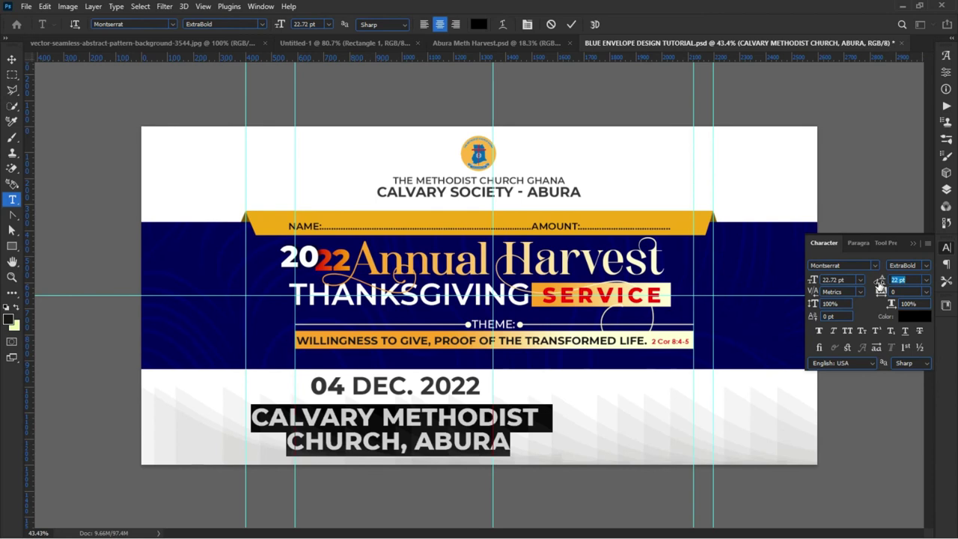
Step: Tighten the leading to 20 pt, then shrink the church name to about 57% and shift it left
{"action": "left_click_drag", "start_coordinate": [881, 285], "coordinate": [877, 285]}
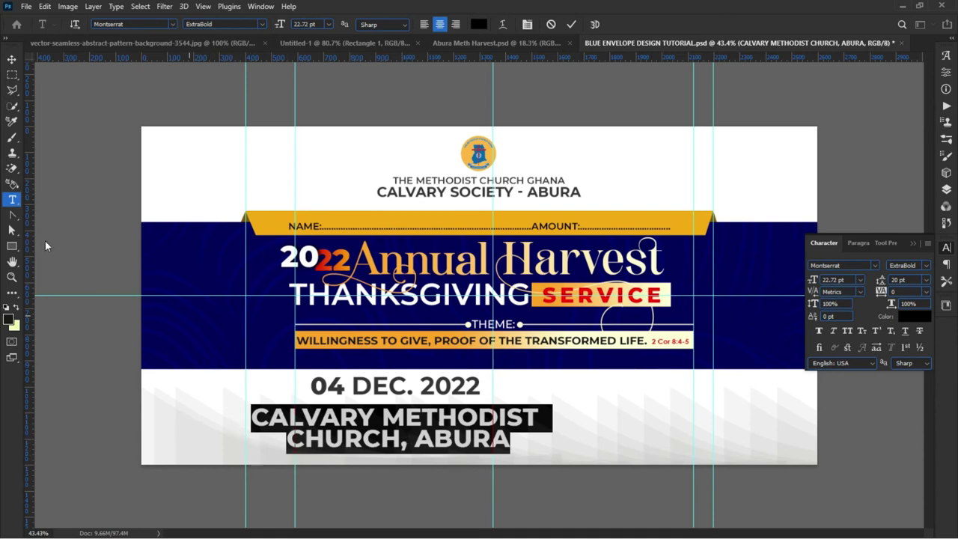
{"action": "left_click", "coordinate": [12, 59]}
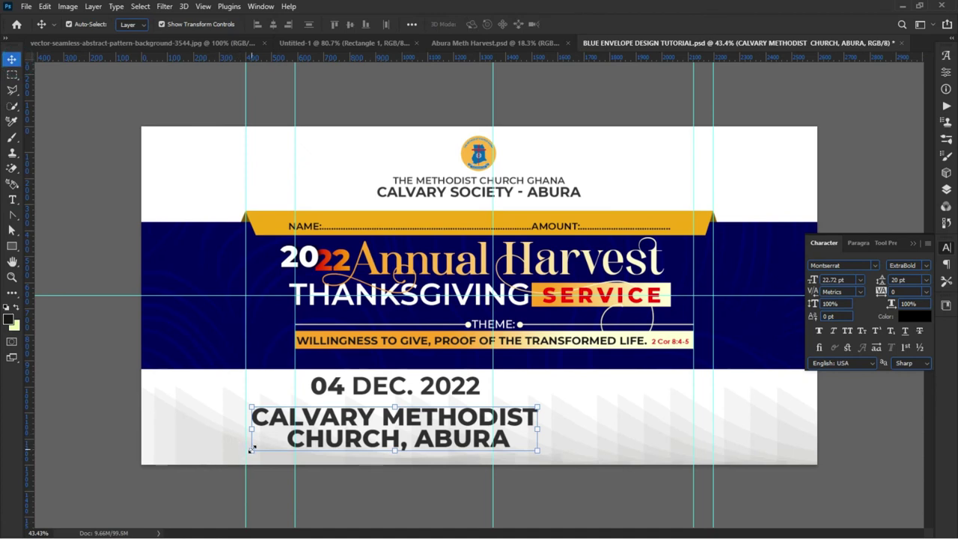
{"action": "left_click_drag", "start_coordinate": [252, 449], "coordinate": [353, 433]}
{"action": "key", "text": "Return"}
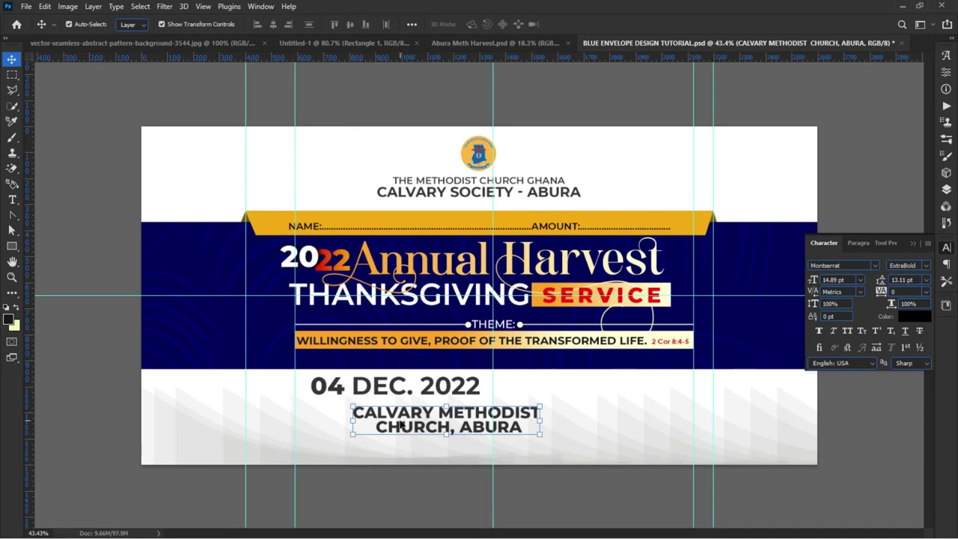
{"action": "left_click_drag", "start_coordinate": [379, 426], "coordinate": [338, 429]}
{"action": "left_click_drag", "start_coordinate": [502, 442], "coordinate": [423, 426]}
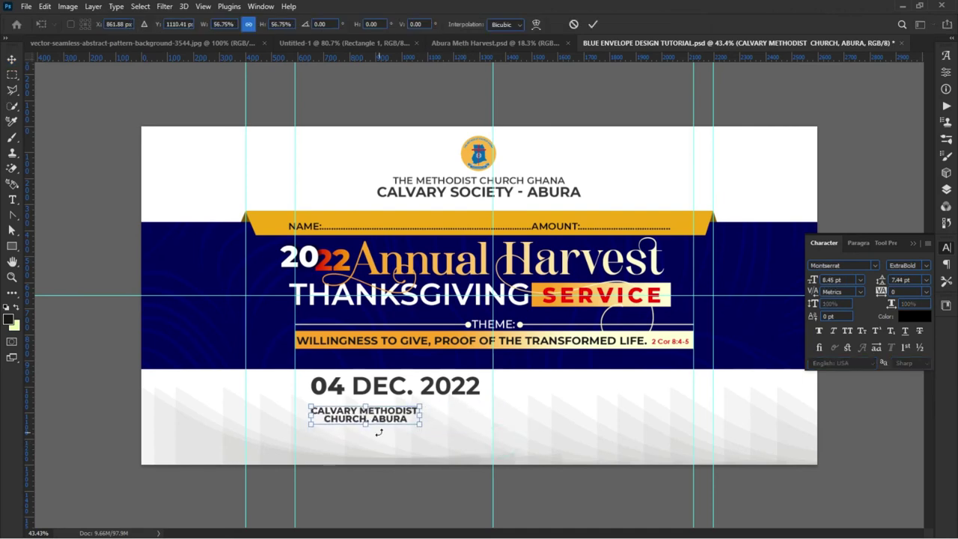
{"action": "scroll", "coordinate": [379, 432], "scroll_direction": "up", "scroll_amount": 3}
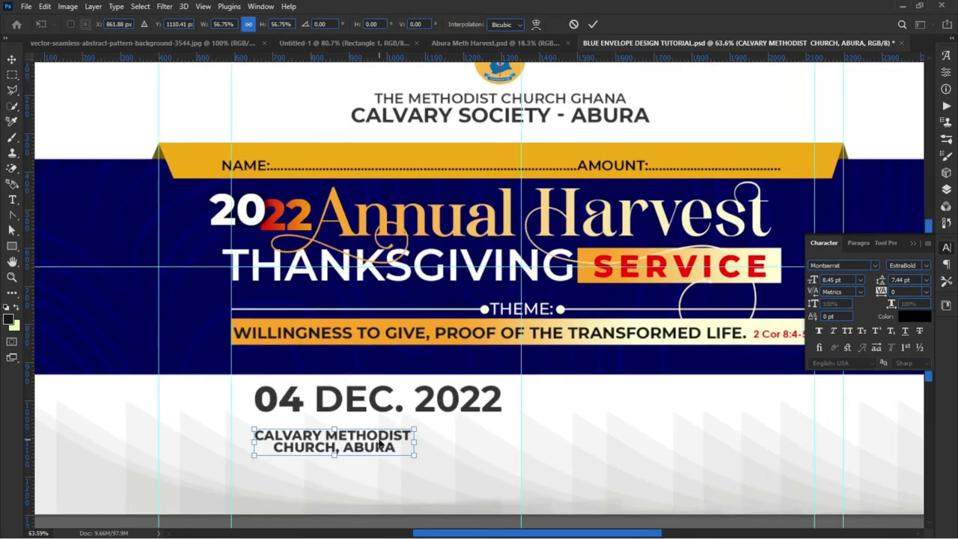
{"action": "key", "text": "Return"}
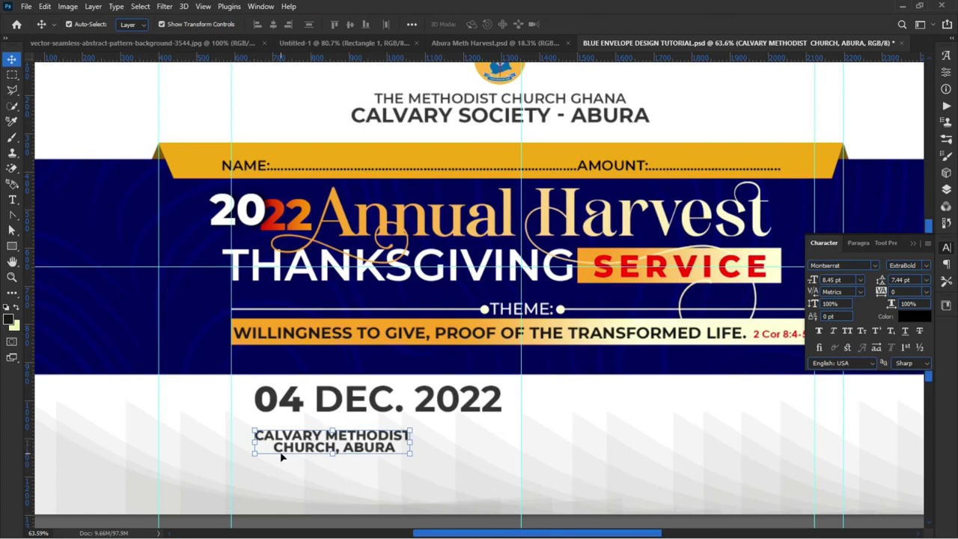
Step: Join the church name onto one line and move it directly under the date
{"action": "double_click", "coordinate": [276, 450]}
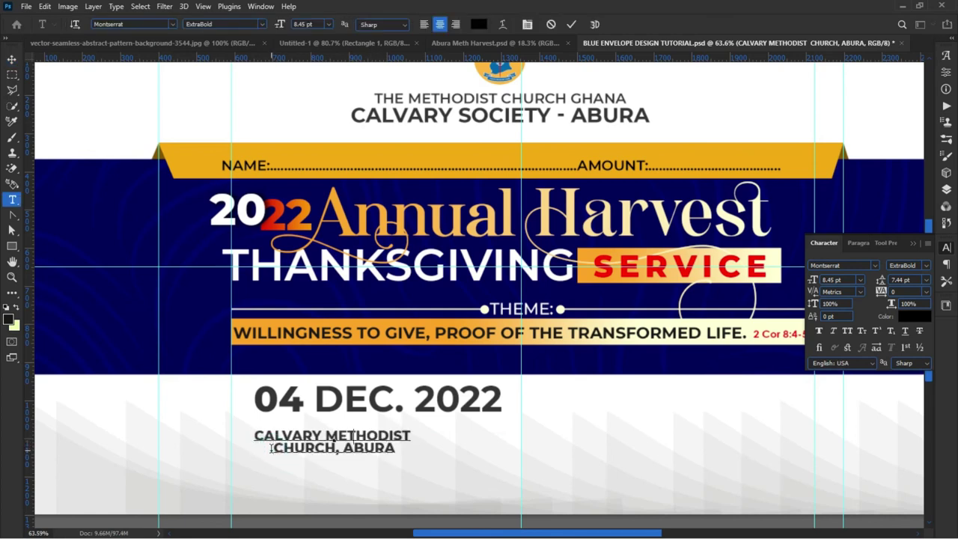
{"action": "key", "text": "BackSpace"}
{"action": "scroll", "coordinate": [287, 486], "scroll_direction": "up", "scroll_amount": 1}
{"action": "left_click_drag", "start_coordinate": [337, 474], "coordinate": [333, 470]}
{"action": "key", "text": "Escape"}
Step: Draw a rectangle bar (Rectangle 5) over the church-name line beneath the date
{"action": "key", "text": "v"}
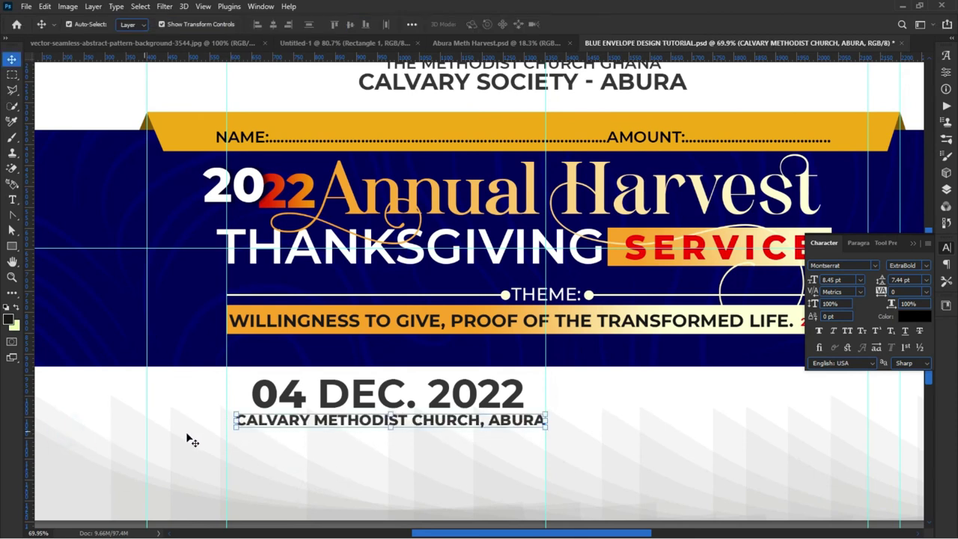
{"action": "left_click", "coordinate": [12, 246]}
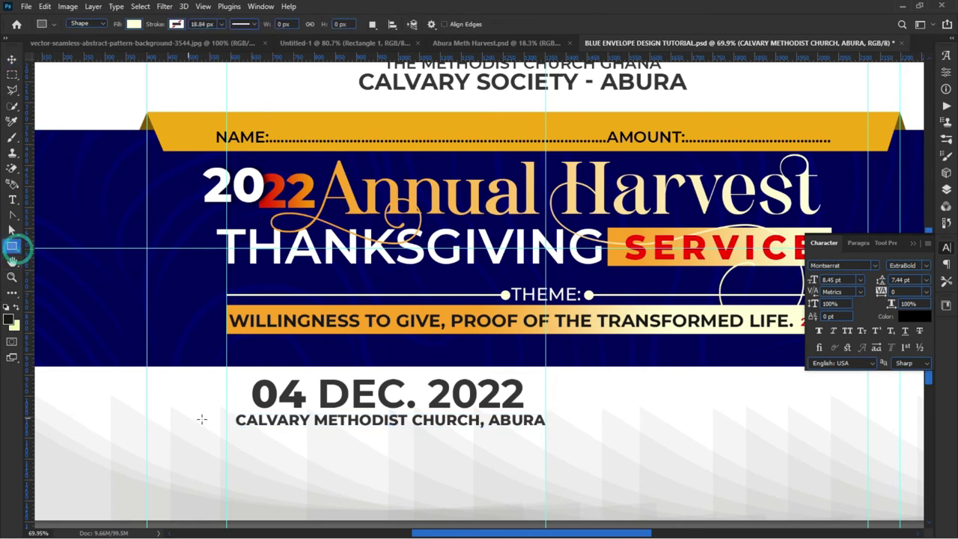
{"action": "left_click_drag", "start_coordinate": [226, 412], "coordinate": [548, 431]}
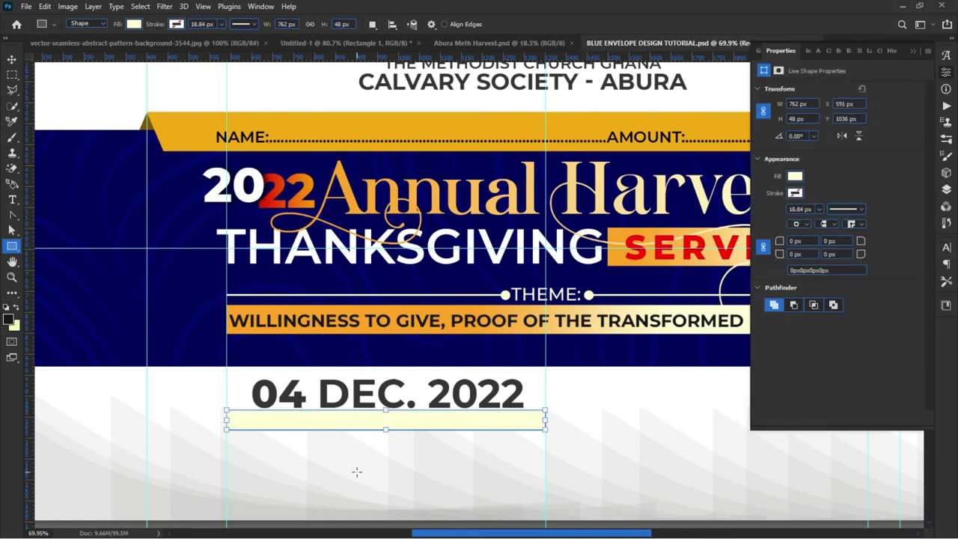
Step: Fill Rectangle 5 with pure red ff0000
{"action": "left_click", "coordinate": [947, 191]}
{"action": "scroll", "coordinate": [828, 262], "scroll_direction": "down", "scroll_amount": 5}
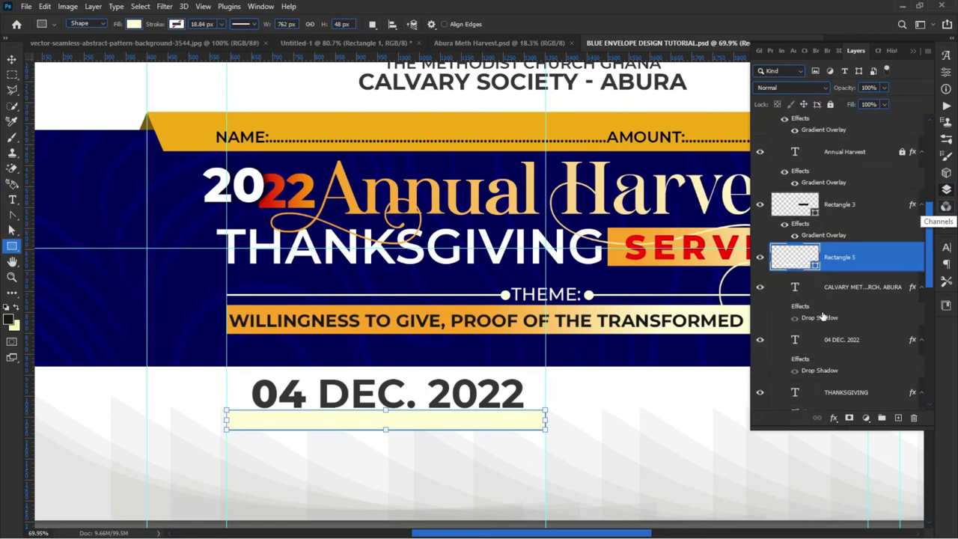
{"action": "double_click", "coordinate": [815, 205]}
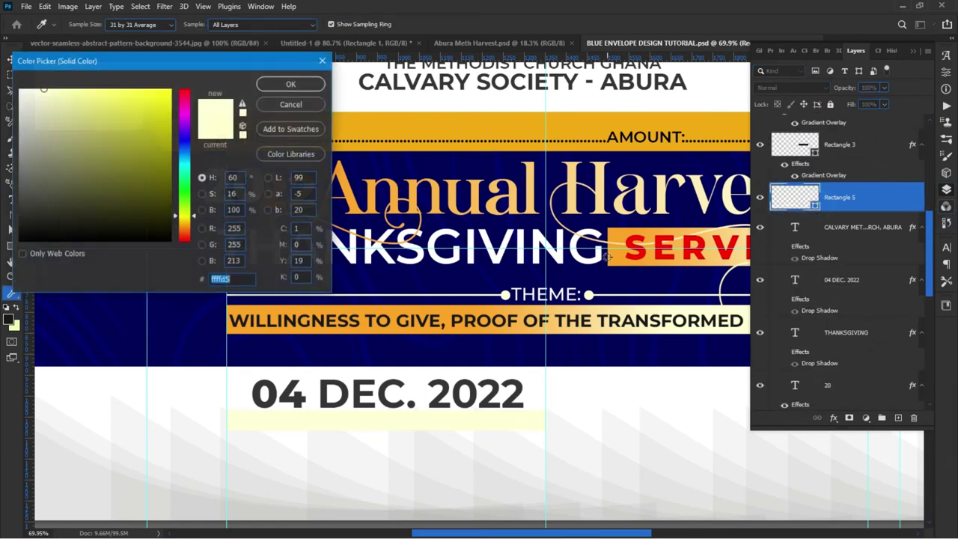
{"action": "left_click", "coordinate": [633, 256]}
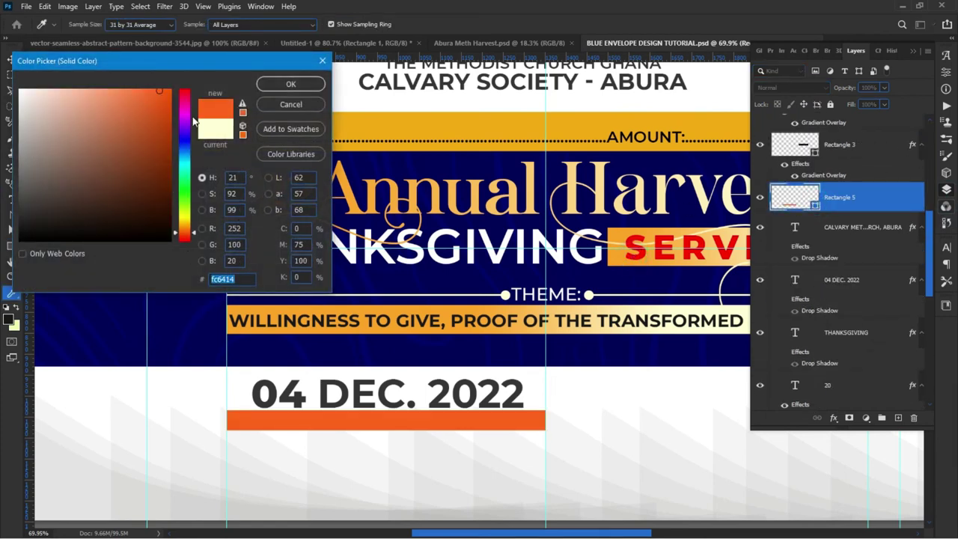
{"action": "left_click_drag", "start_coordinate": [183, 232], "coordinate": [183, 242]}
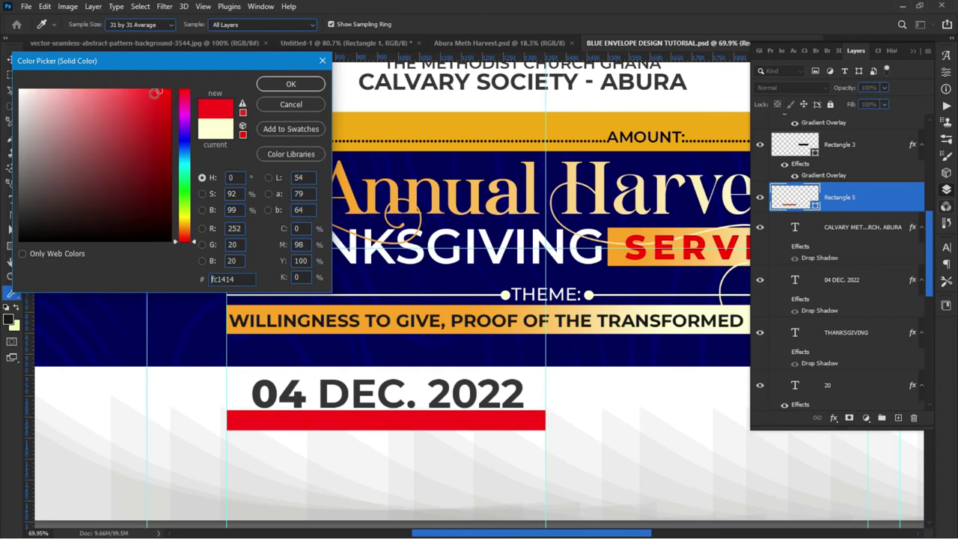
{"action": "left_click", "coordinate": [158, 92]}
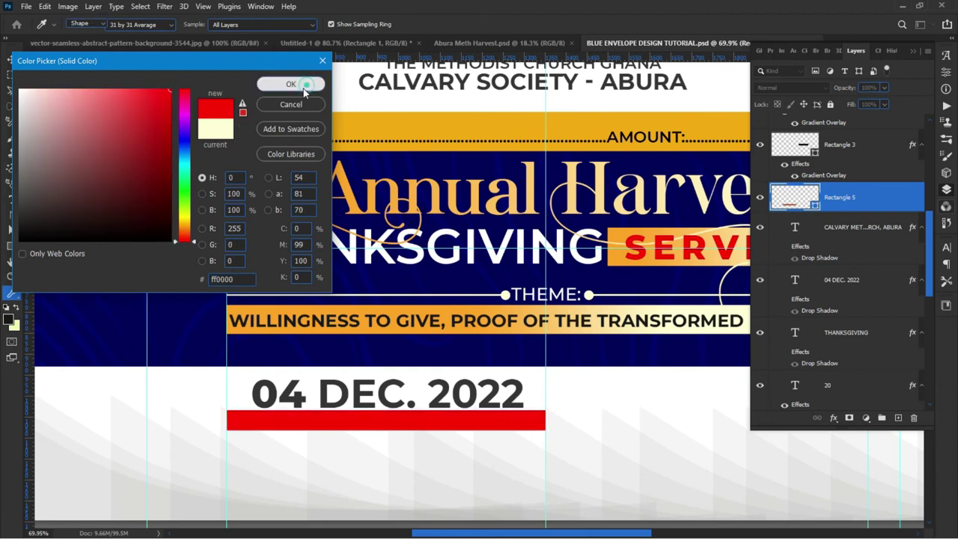
{"action": "left_click", "coordinate": [292, 83]}
{"action": "left_click", "coordinate": [12, 58]}
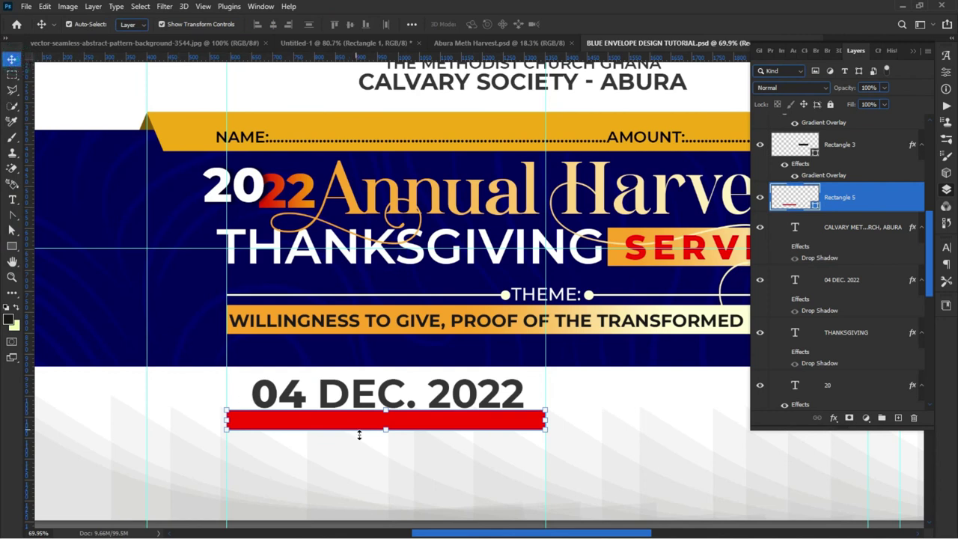
Step: Move the red bar beneath the church-name text layer and make the text white
{"action": "left_click_drag", "start_coordinate": [831, 201], "coordinate": [820, 319]}
{"action": "left_click", "coordinate": [394, 457]}
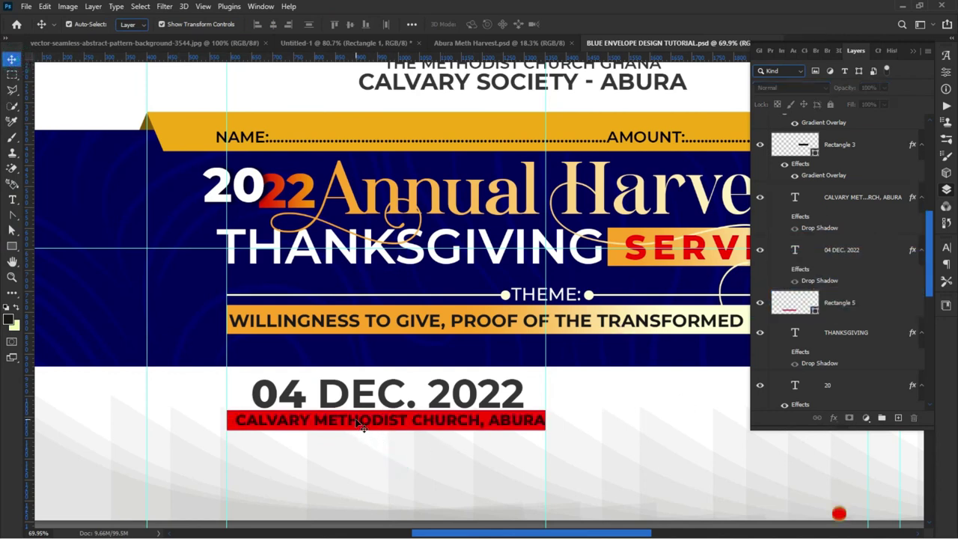
{"action": "double_click", "coordinate": [358, 420]}
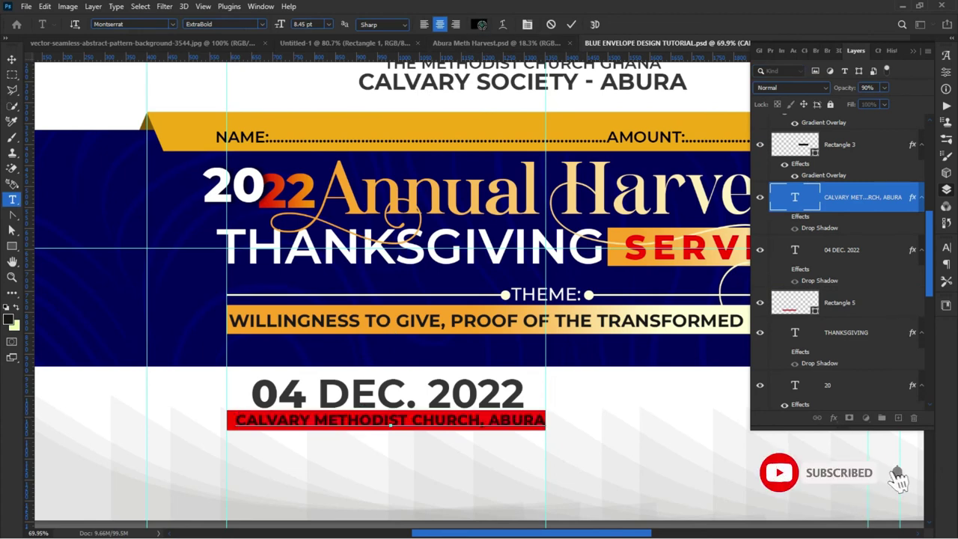
{"action": "left_click", "coordinate": [478, 24]}
{"action": "left_click_drag", "start_coordinate": [45, 103], "coordinate": [20, 90]}
{"action": "left_click", "coordinate": [291, 84]}
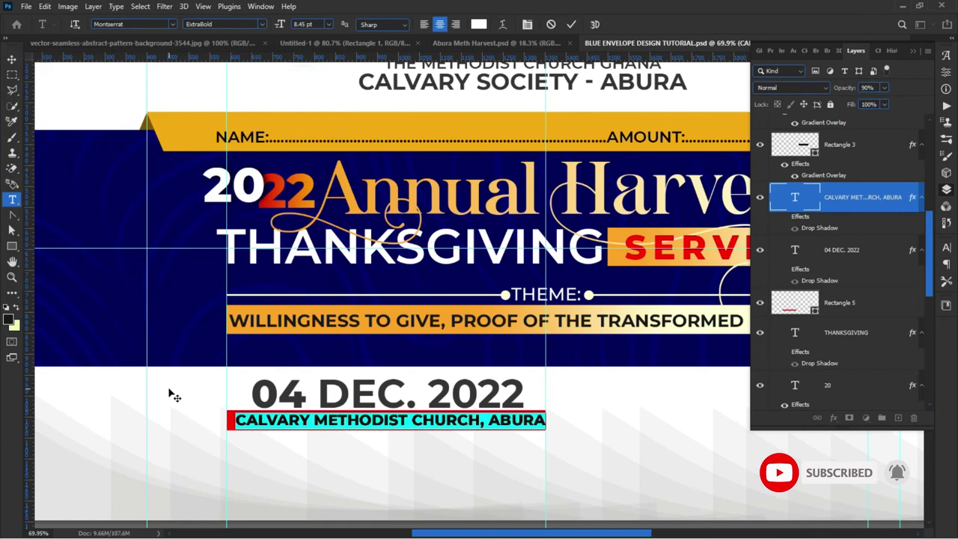
Step: Set the word ABURA to Bold instead of ExtraBold
{"action": "left_click", "coordinate": [161, 409]}
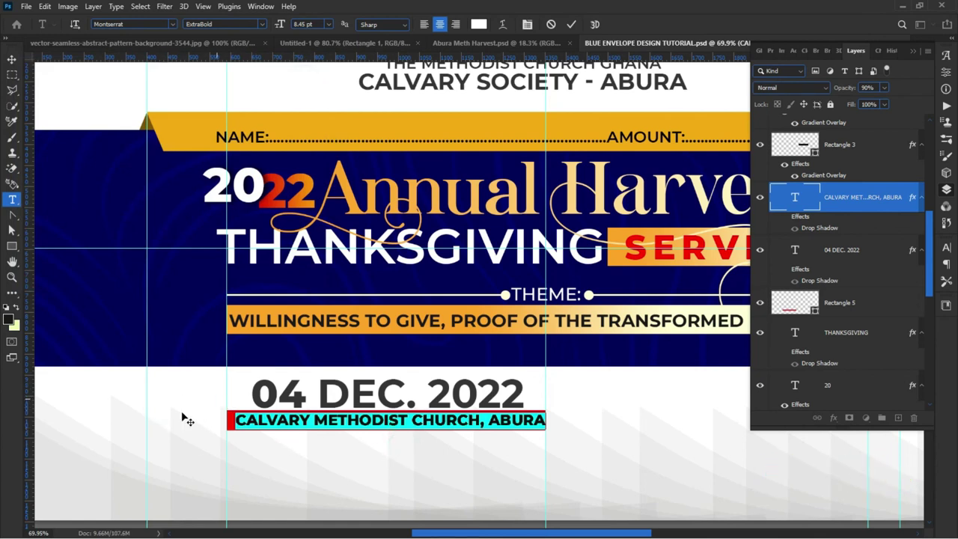
{"action": "left_click_drag", "start_coordinate": [488, 420], "coordinate": [545, 403]}
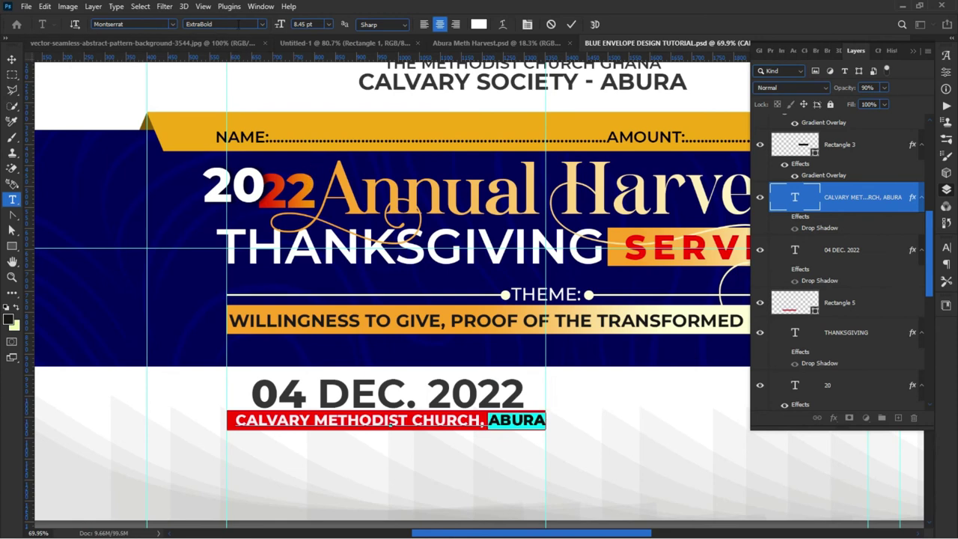
{"action": "left_click", "coordinate": [262, 24]}
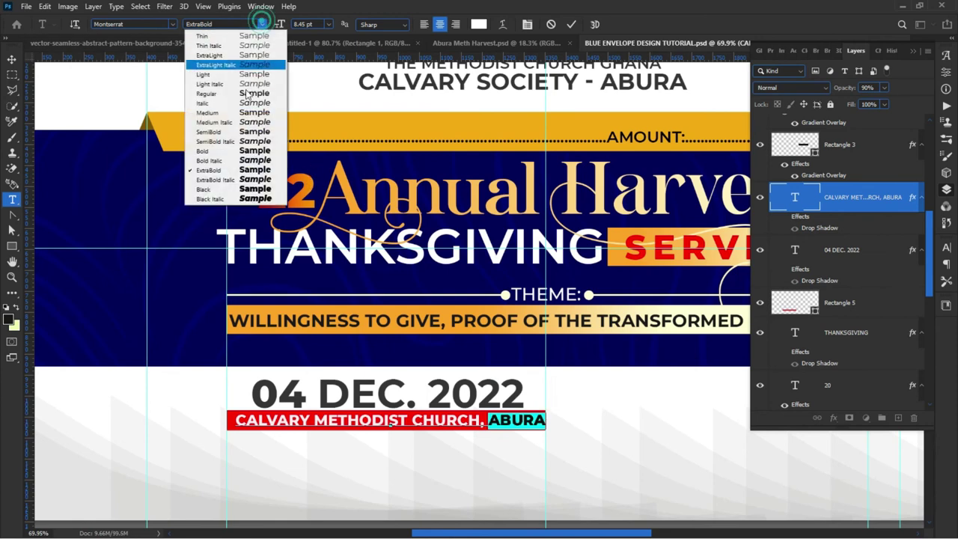
{"action": "left_click", "coordinate": [233, 152]}
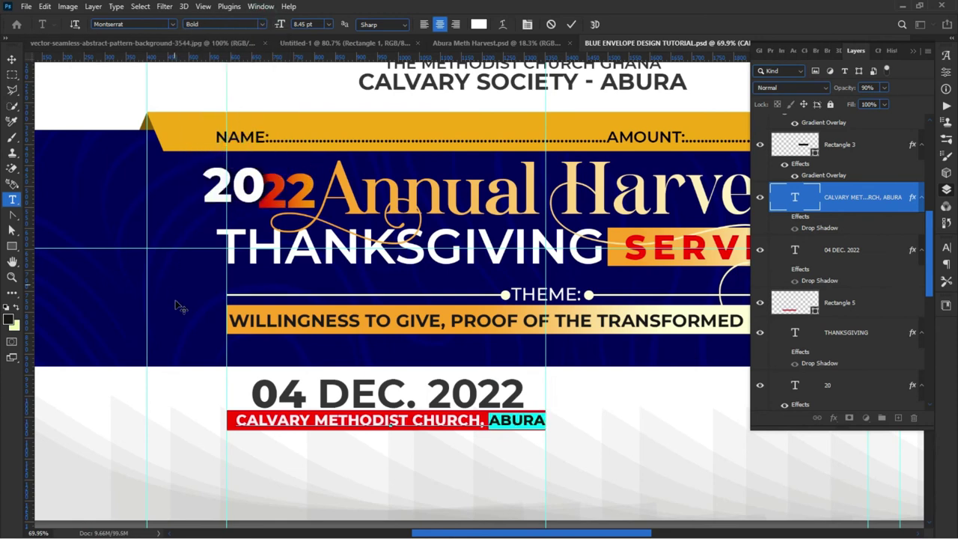
{"action": "left_click", "coordinate": [11, 58]}
Step: Raise the text layer opacity to 100% and nudge the date slightly up and left
{"action": "key", "text": "0"}
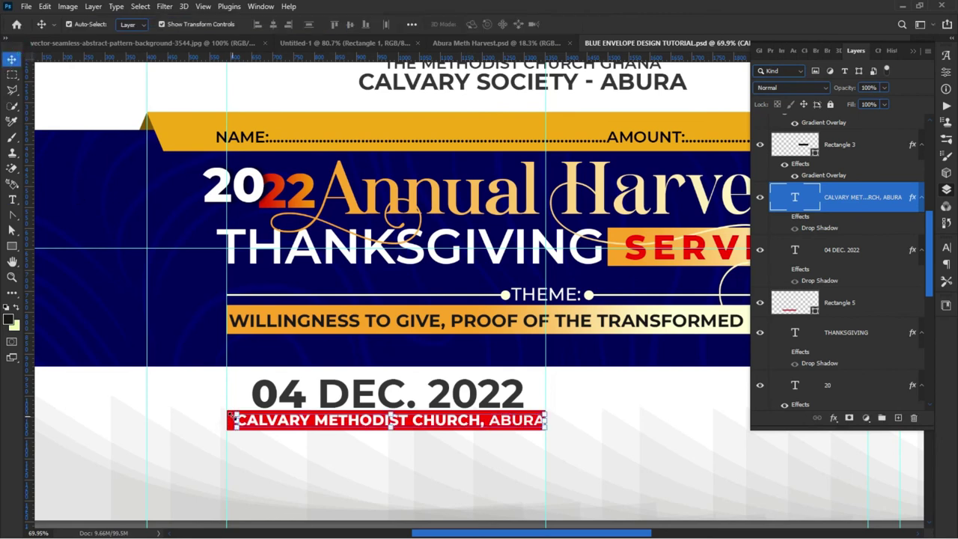
{"action": "left_click", "coordinate": [320, 451]}
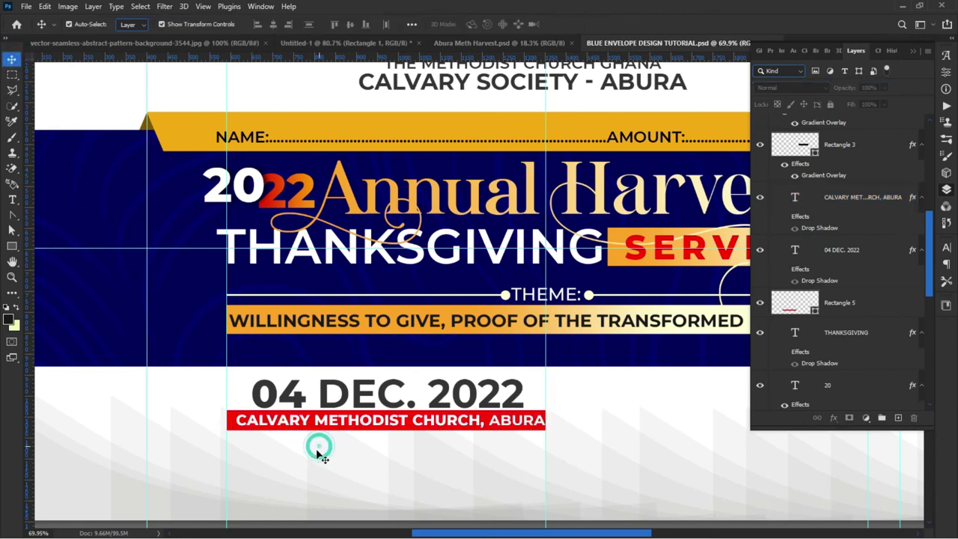
{"action": "left_click", "coordinate": [337, 395]}
{"action": "left_click_drag", "start_coordinate": [339, 393], "coordinate": [337, 392]}
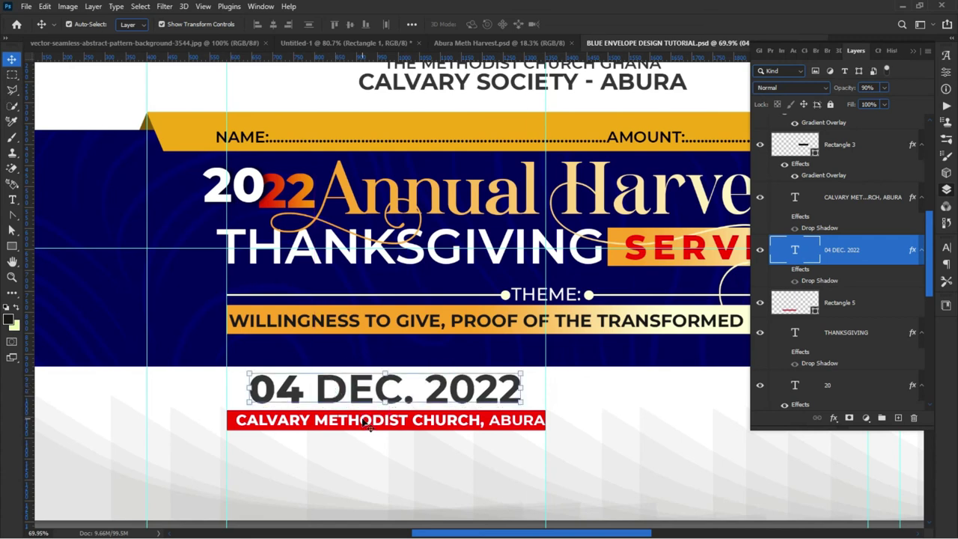
Step: Edit the date to read 4TH DEC. 2022 by adding TH and dropping the leading zero
{"action": "double_click", "coordinate": [304, 393]}
{"action": "left_click", "coordinate": [304, 394]}
{"action": "type", "text": "R"}
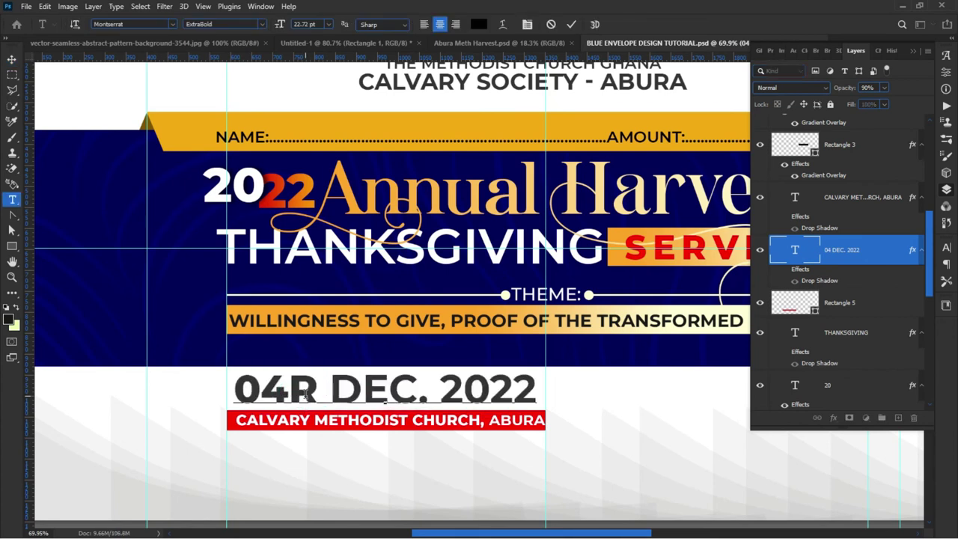
{"action": "key", "text": "BackSpace"}
{"action": "type", "text": "TH"}
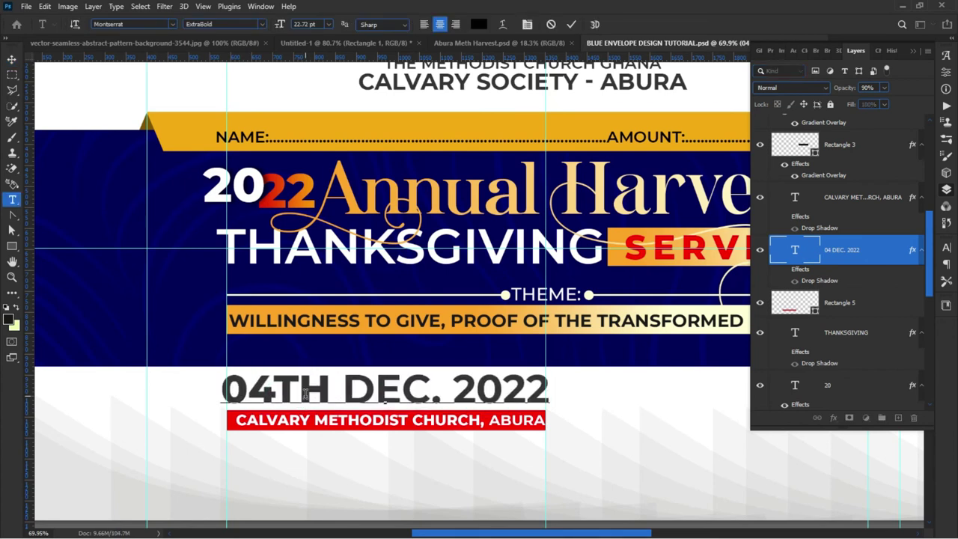
{"action": "left_click_drag", "start_coordinate": [248, 390], "coordinate": [196, 385]}
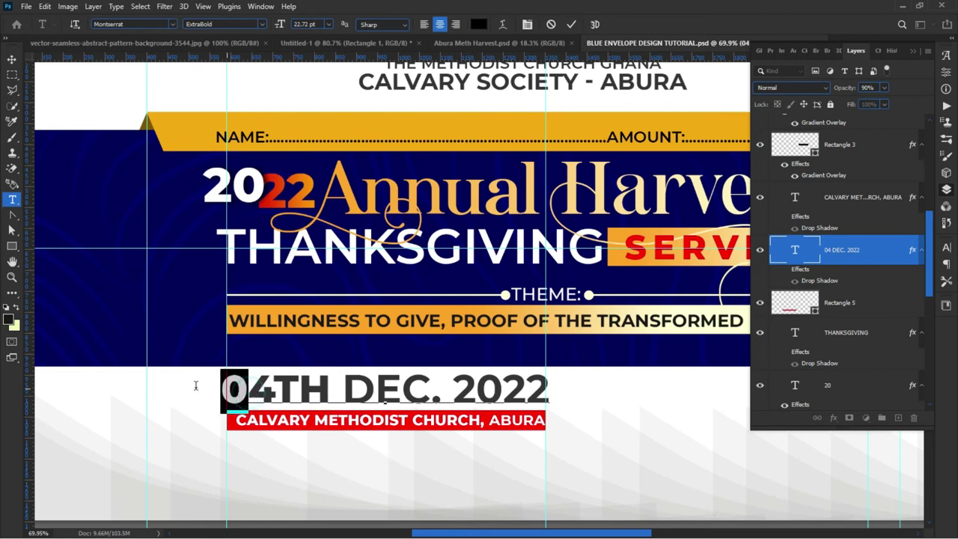
{"action": "key", "text": "BackSpace"}
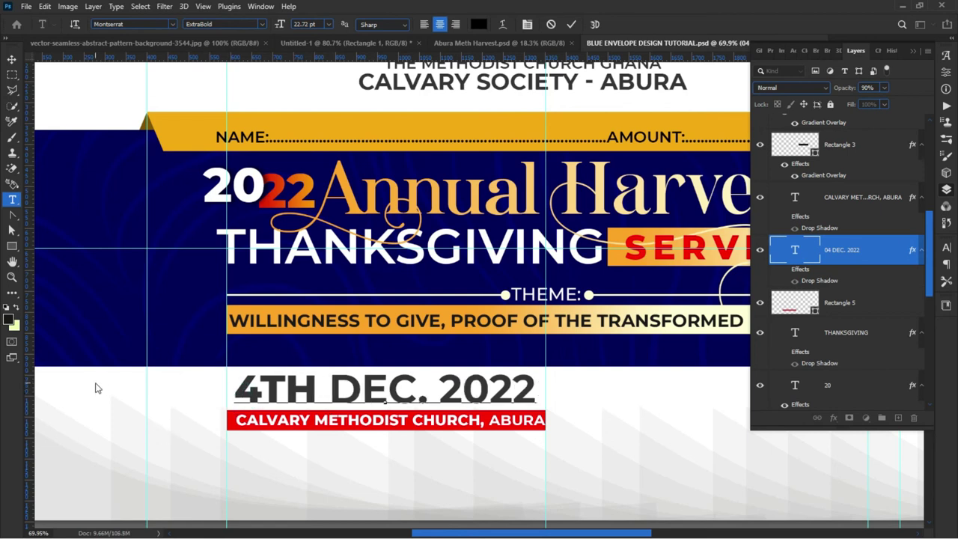
{"action": "left_click", "coordinate": [95, 385]}
Step: Shrink the church name and red bar slightly with Free Transform and nudge them up
{"action": "left_click", "coordinate": [73, 406]}
{"action": "scroll", "coordinate": [206, 385], "scroll_direction": "down", "scroll_amount": 2}
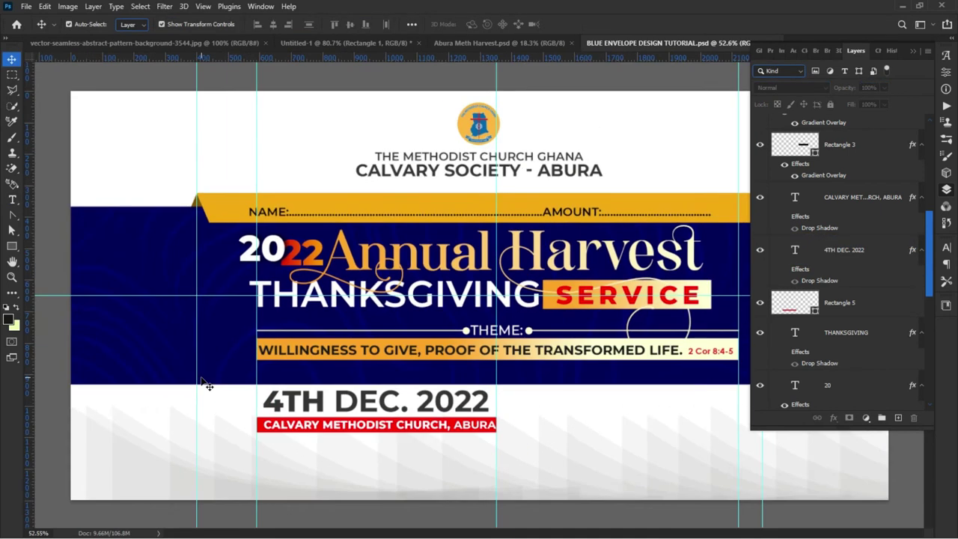
{"action": "left_click_drag", "start_coordinate": [286, 375], "coordinate": [299, 406]}
{"action": "left_click", "coordinate": [459, 472]}
{"action": "key", "text": "ctrl+t"}
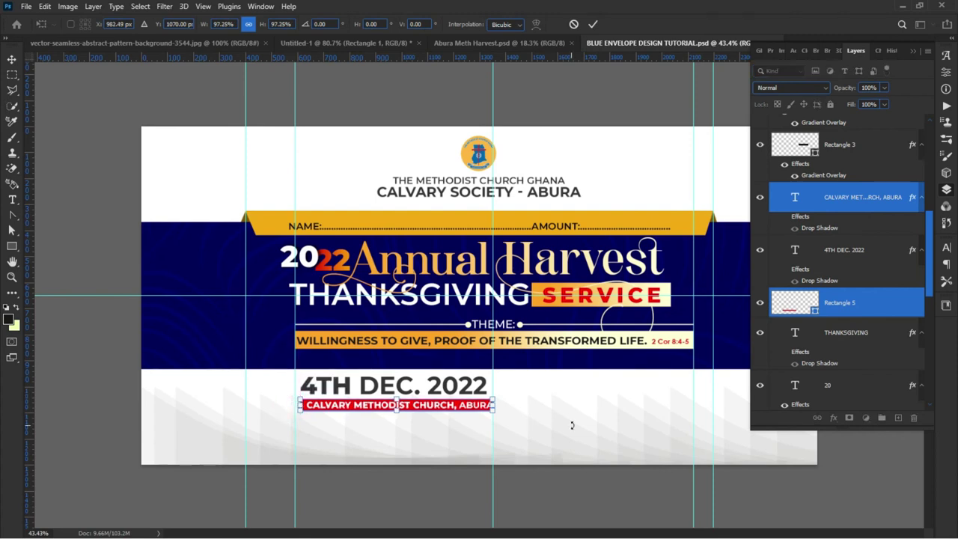
{"action": "left_click_drag", "start_coordinate": [490, 411], "coordinate": [485, 412]}
{"action": "key", "text": "Return"}
{"action": "key", "text": "Up"}
{"action": "key", "text": "Up"}
{"action": "key", "text": "Up"}
{"action": "key", "text": "Up"}
{"action": "key", "text": "Up"}
{"action": "key", "text": "Up"}
{"action": "key", "text": "Up"}
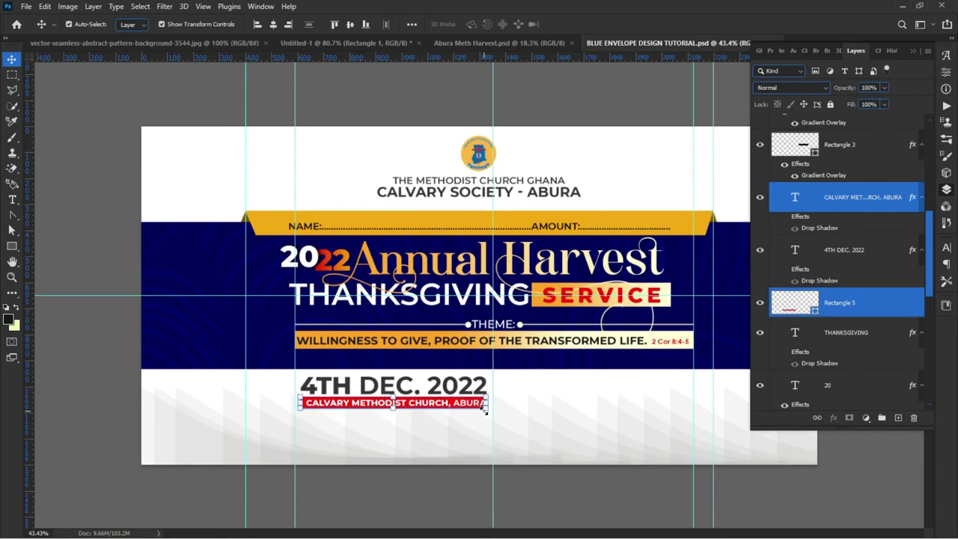
{"action": "left_click", "coordinate": [448, 448]}
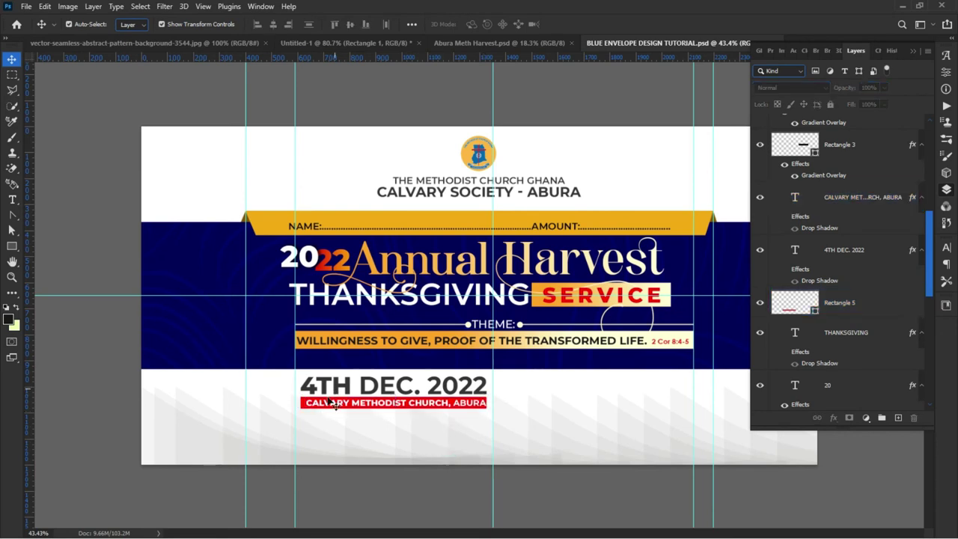
Step: Check the red bar's spacing to nearby elements with Smart Guides and confirm its transform
{"action": "scroll", "coordinate": [453, 428], "scroll_direction": "up", "scroll_amount": 2}
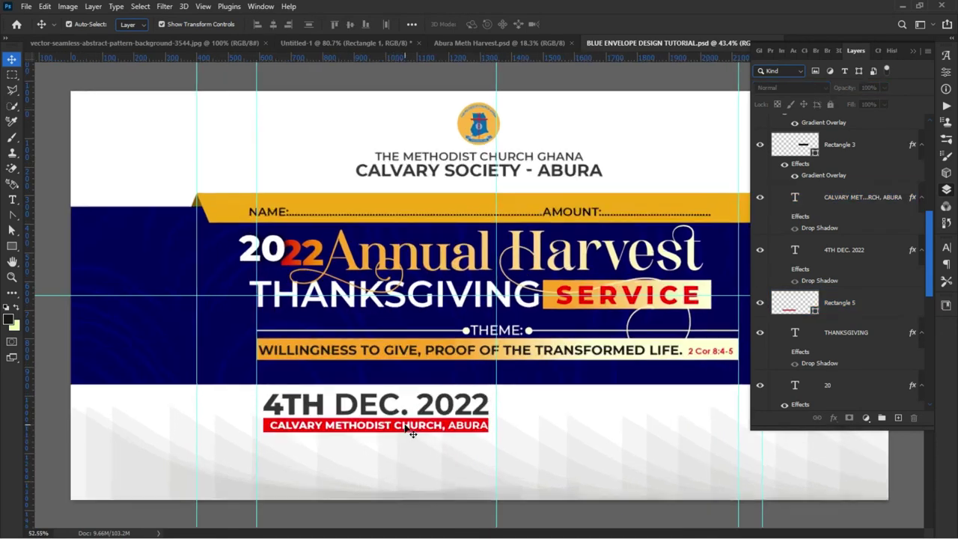
{"action": "scroll", "coordinate": [313, 412], "scroll_direction": "right", "scroll_amount": 3}
{"action": "scroll", "coordinate": [313, 413], "scroll_direction": "down", "scroll_amount": 1}
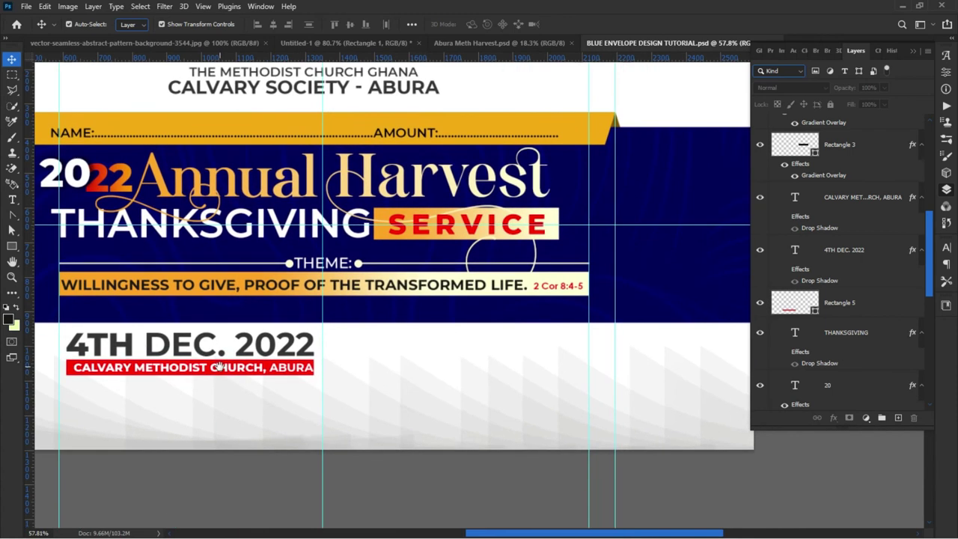
{"action": "left_click", "coordinate": [272, 373]}
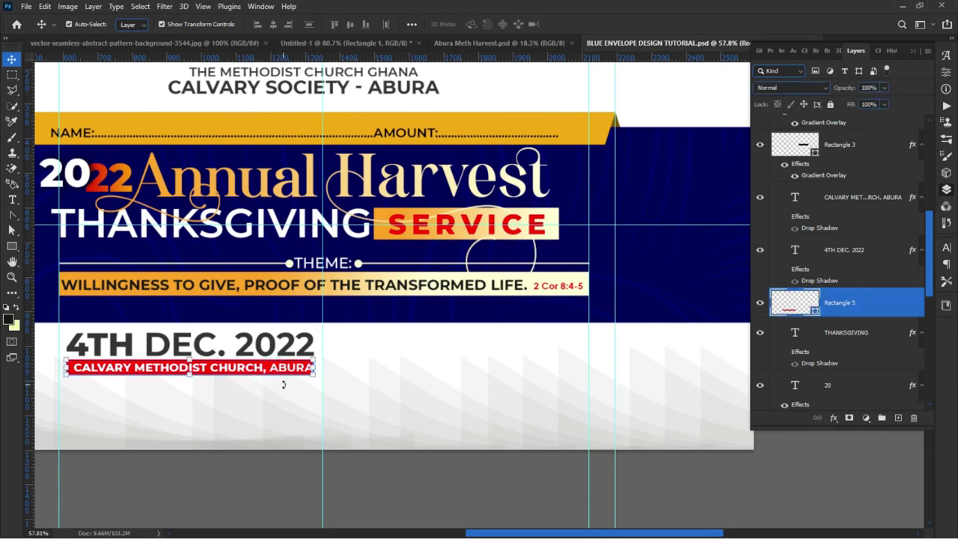
{"action": "key", "text": "ctrl"}
{"action": "left_click", "coordinate": [253, 383]}
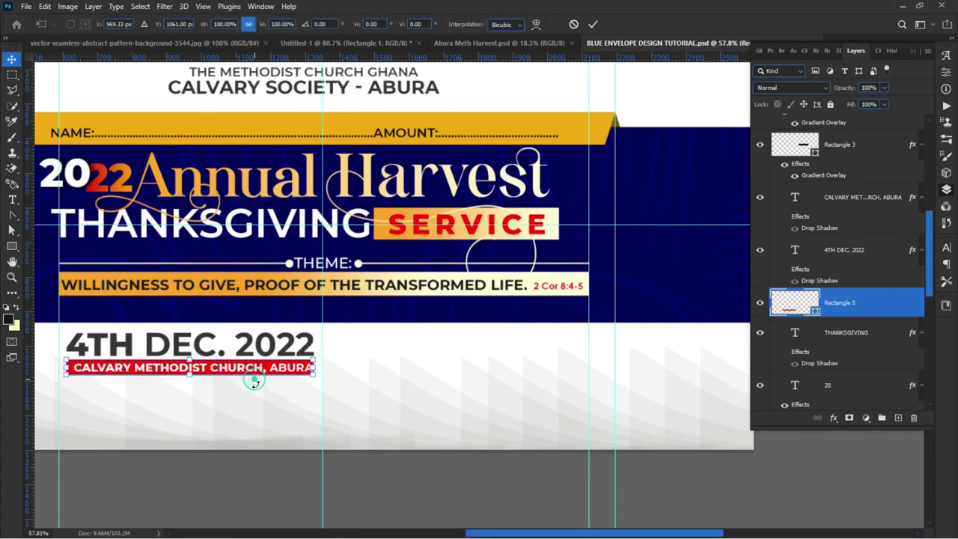
{"action": "key", "text": "Return"}
{"action": "left_click", "coordinate": [259, 413]}
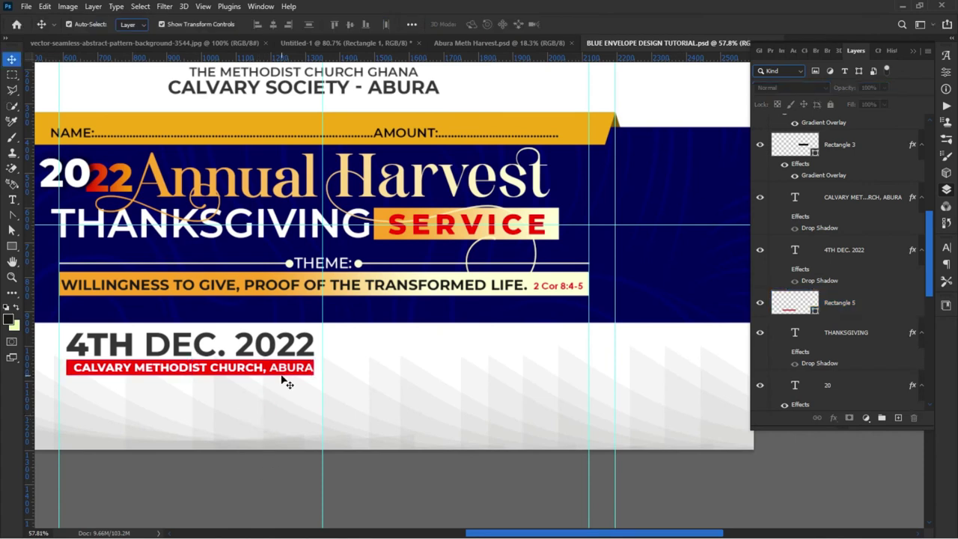
{"action": "left_click", "coordinate": [288, 382]}
Step: Duplicate the red bar to the right of the date and resize it into a taller, narrower box
{"action": "left_click_drag", "start_coordinate": [283, 379], "coordinate": [609, 326]}
{"action": "left_click", "coordinate": [318, 371]}
{"action": "left_click_drag", "start_coordinate": [504, 335], "coordinate": [511, 389]}
{"action": "left_click_drag", "start_coordinate": [632, 346], "coordinate": [590, 366]}
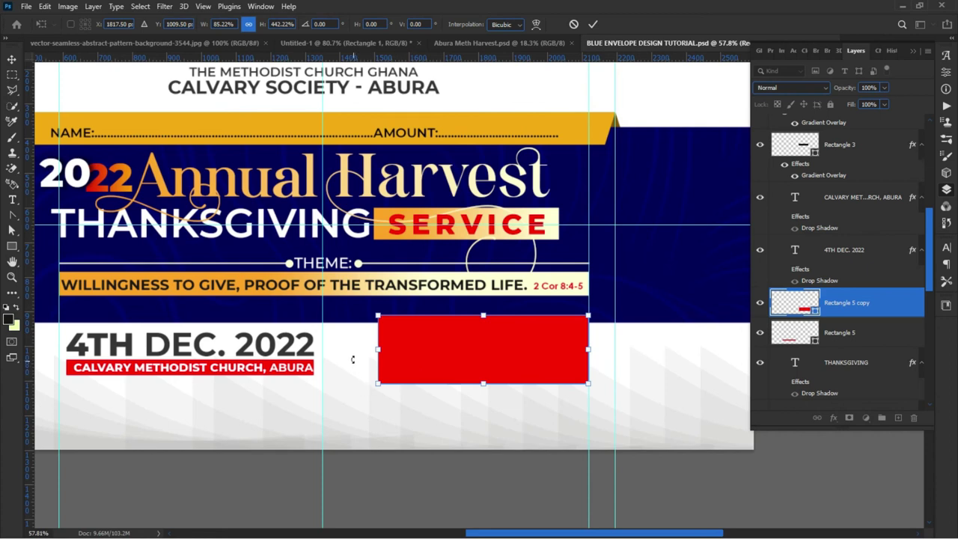
{"action": "left_click_drag", "start_coordinate": [372, 354], "coordinate": [407, 350]}
{"action": "key", "text": "Return"}
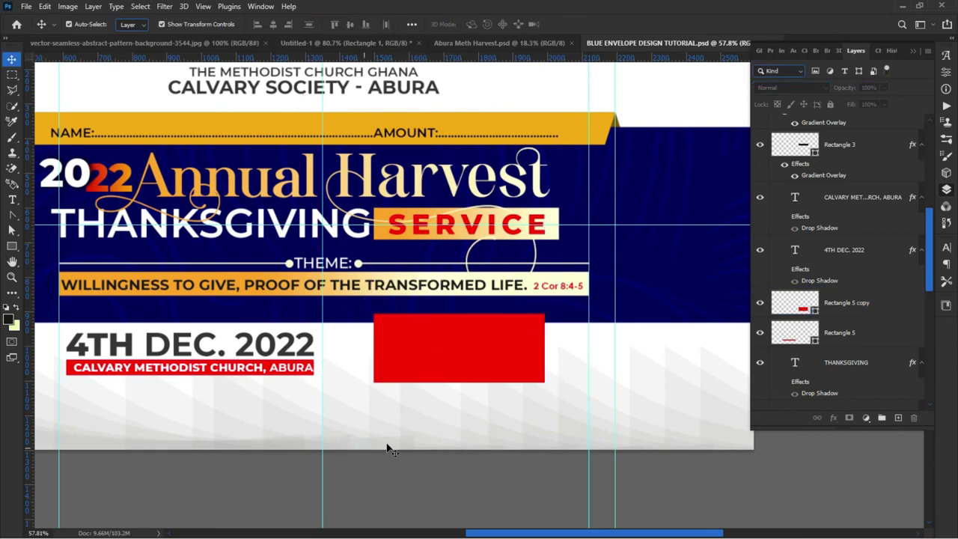
{"action": "scroll", "coordinate": [408, 437], "scroll_direction": "down", "scroll_amount": 1}
{"action": "mouse_move", "coordinate": [561, 404]}
{"action": "left_mouse_down"}
{"action": "mouse_move", "coordinate": [552, 422]}
{"action": "mouse_move", "coordinate": [576, 399]}
{"action": "left_mouse_up"}
{"action": "left_click", "coordinate": [439, 449]}
{"action": "left_click", "coordinate": [312, 426]}
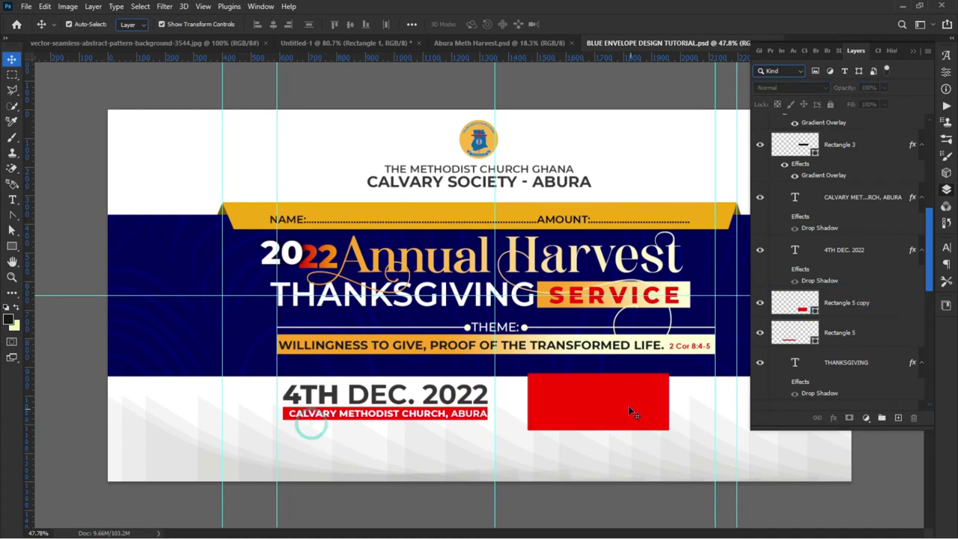
{"action": "scroll", "coordinate": [672, 403], "scroll_direction": "up", "scroll_amount": 2}
{"action": "scroll", "coordinate": [668, 403], "scroll_direction": "up", "scroll_amount": 2}
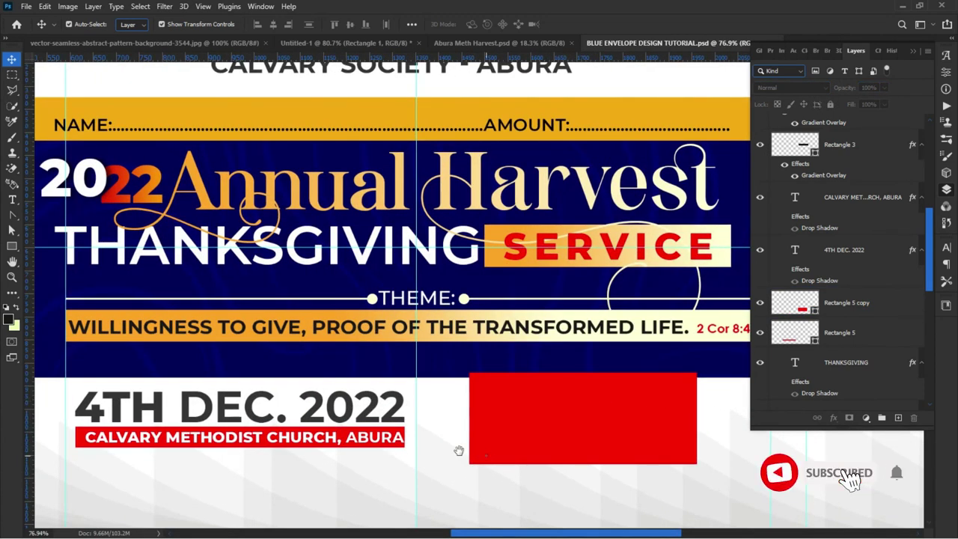
{"action": "left_click_drag", "start_coordinate": [460, 452], "coordinate": [317, 441]}
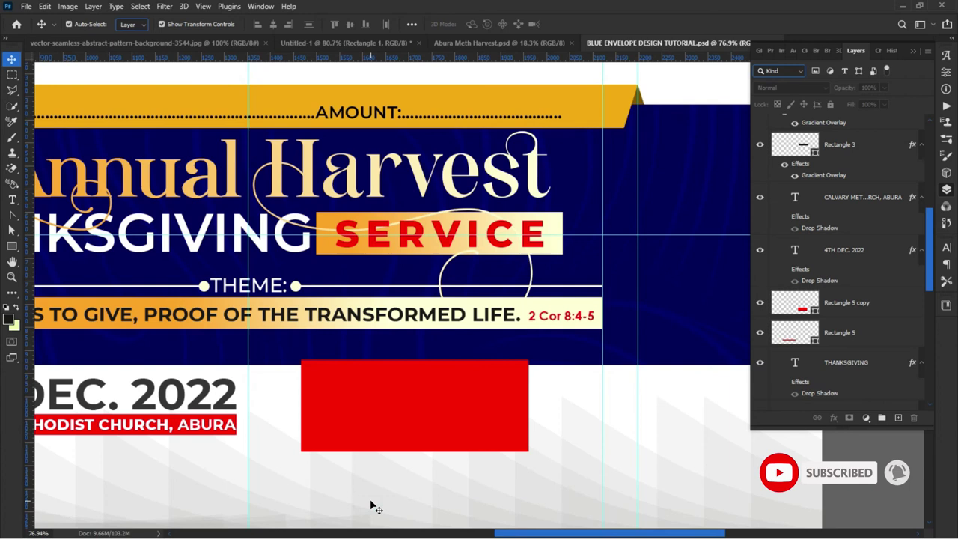
Step: Type the lines 1ST SERVICE and 7:00AM-9:00AM inside the red box
{"action": "key", "text": "t"}
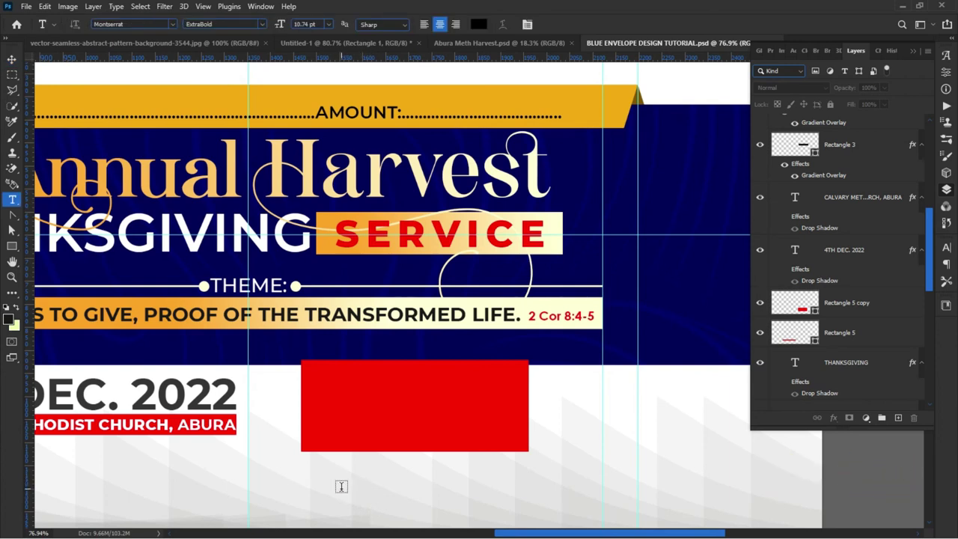
{"action": "left_click", "coordinate": [318, 378]}
{"action": "left_click_drag", "start_coordinate": [320, 445], "coordinate": [390, 454]}
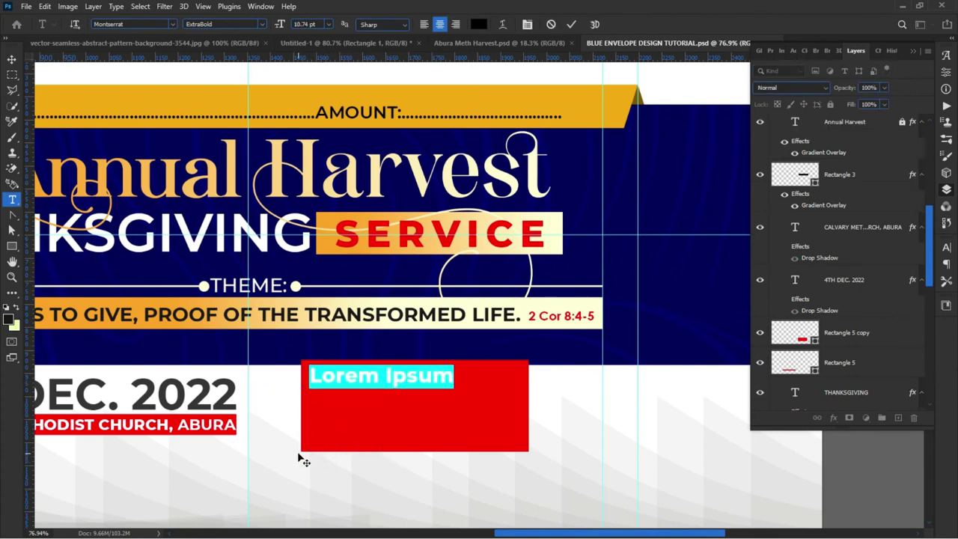
{"action": "type", "text": "1ST SE"}
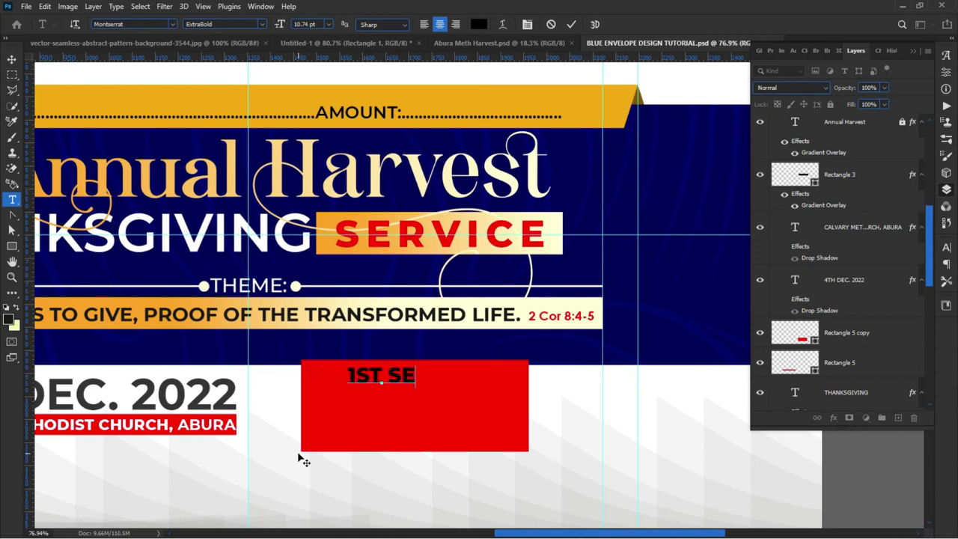
{"action": "type", "text": "RVICES"}
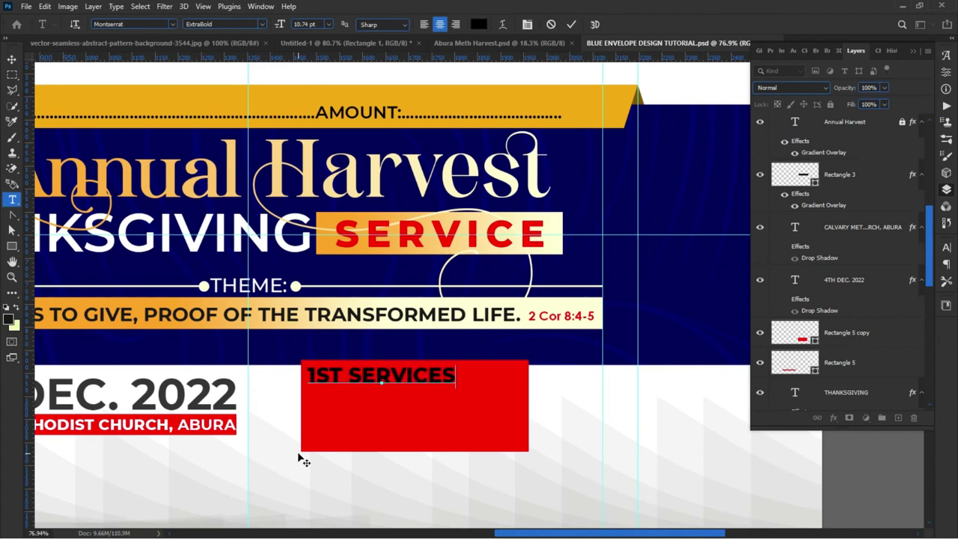
{"action": "key", "text": "BackSpace"}
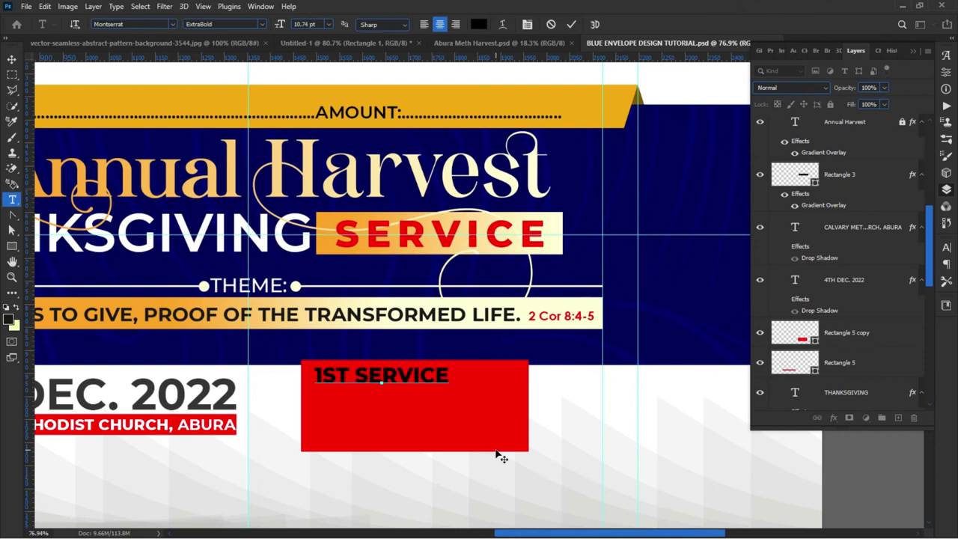
{"action": "type", "text": "7:00AM-"}
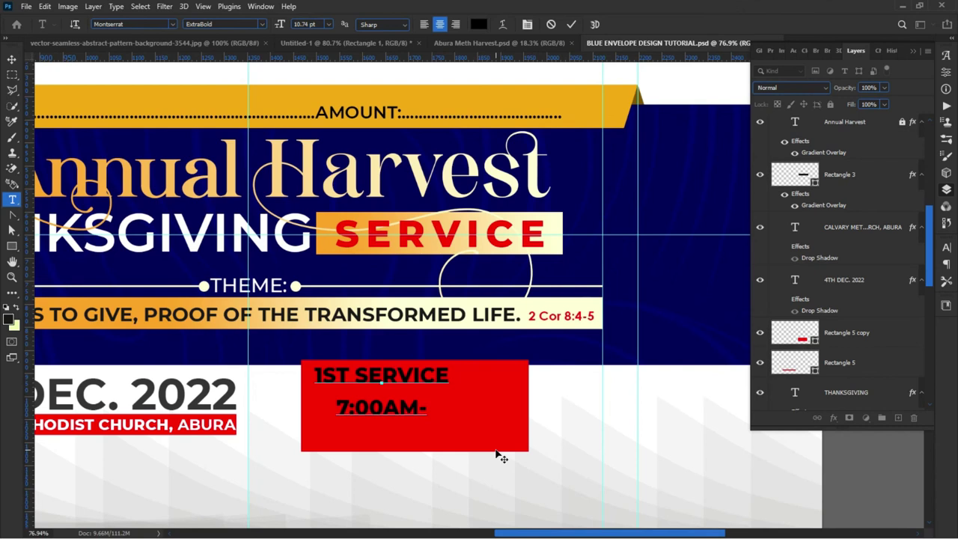
{"action": "type", "text": "9"}
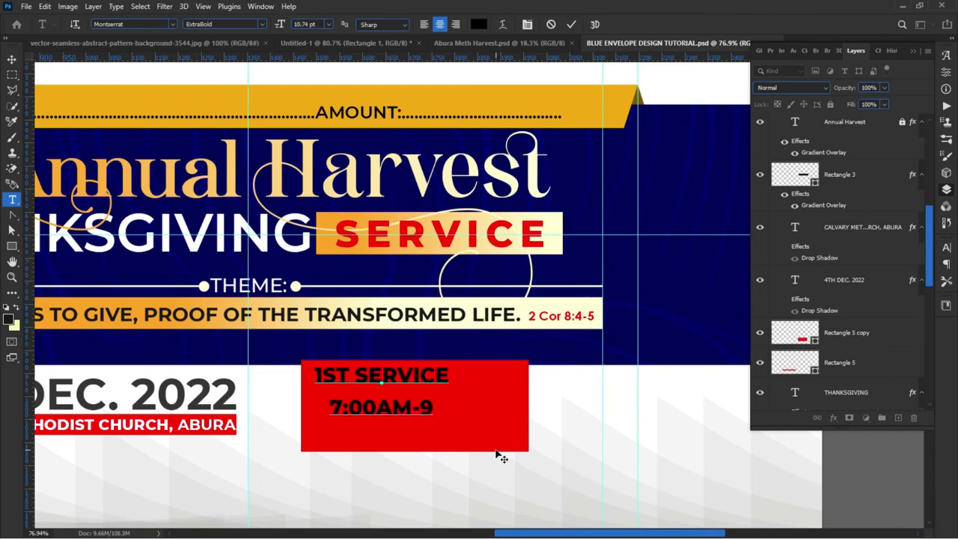
{"action": "type", "text": ":0"}
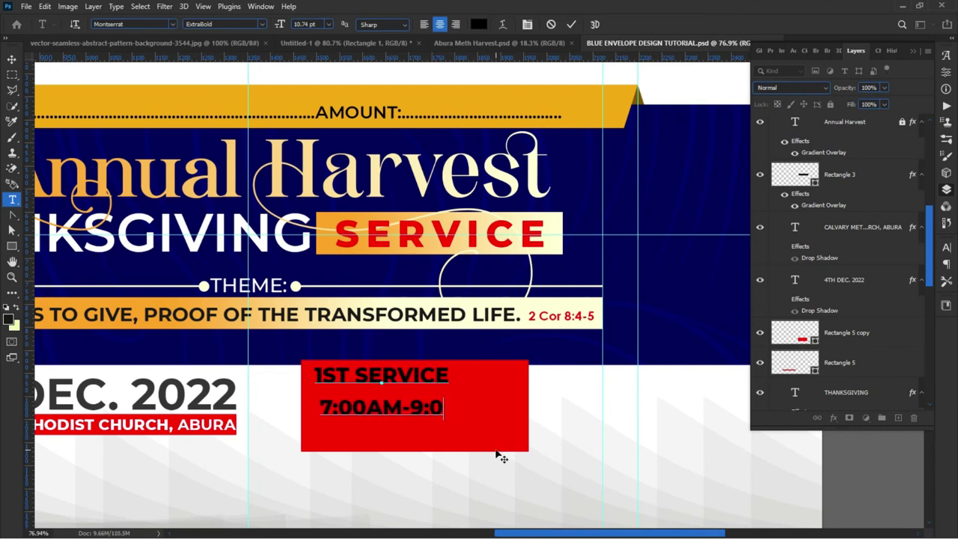
{"action": "type", "text": "0"}
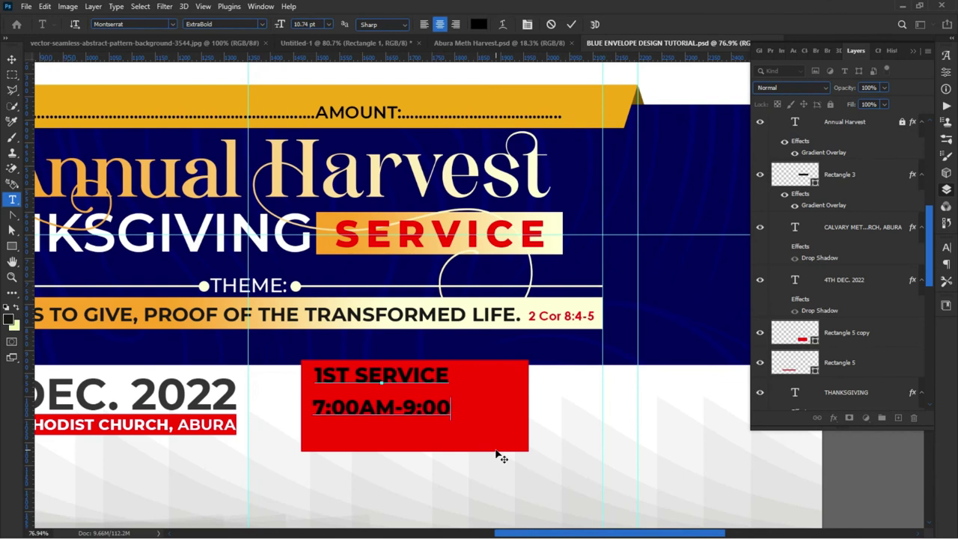
{"action": "type", "text": "AM"}
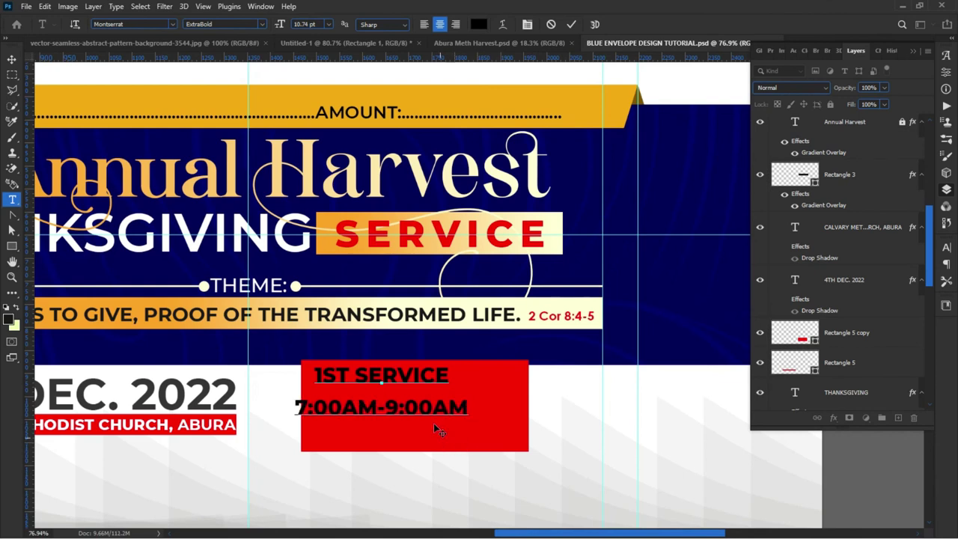
{"action": "key", "text": "ctrl+a"}
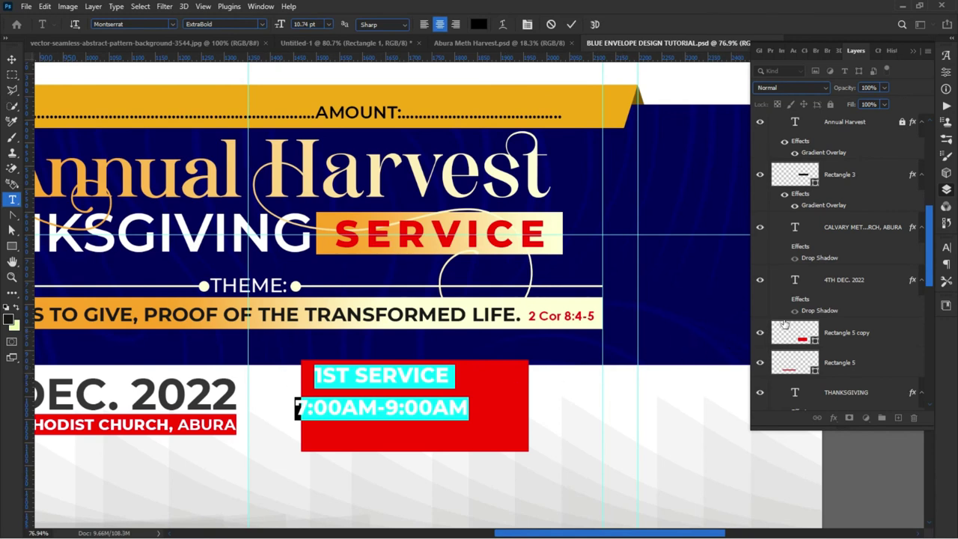
Step: Tighten the line spacing, left-align the service text, and make 7:00AM-9:00AM white
{"action": "left_click", "coordinate": [947, 248]}
{"action": "left_click_drag", "start_coordinate": [884, 285], "coordinate": [880, 290]}
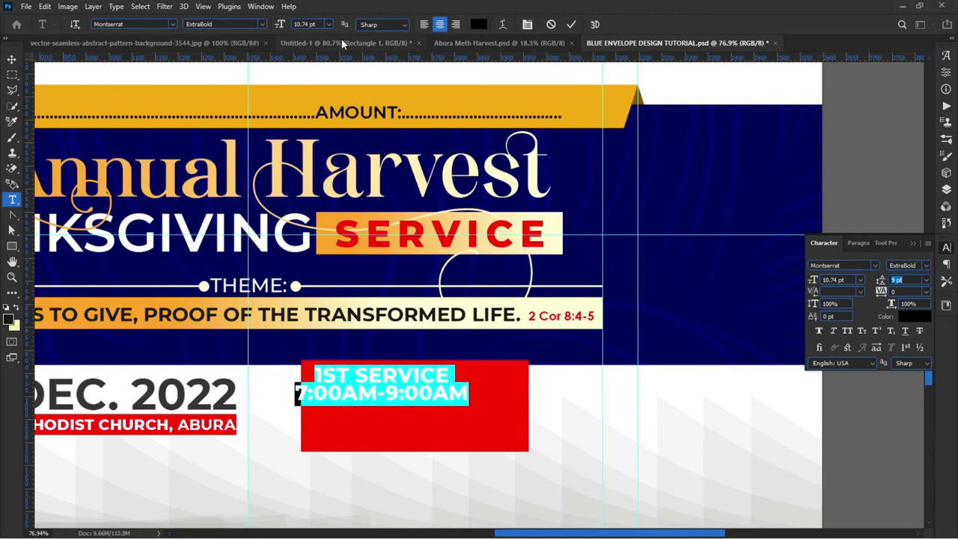
{"action": "left_click", "coordinate": [424, 24]}
{"action": "left_click_drag", "start_coordinate": [417, 427], "coordinate": [375, 422]}
{"action": "left_click", "coordinate": [365, 399]}
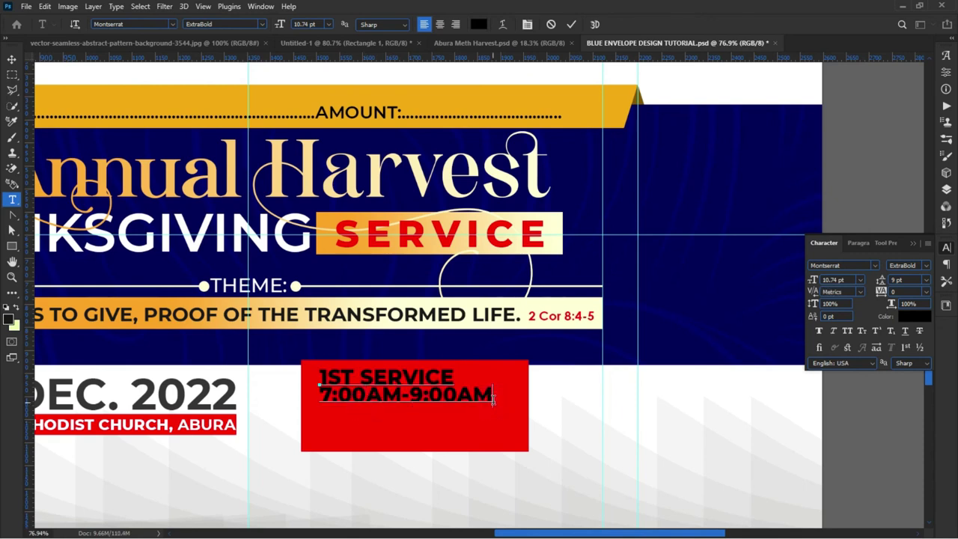
{"action": "key", "text": "ctrl+a"}
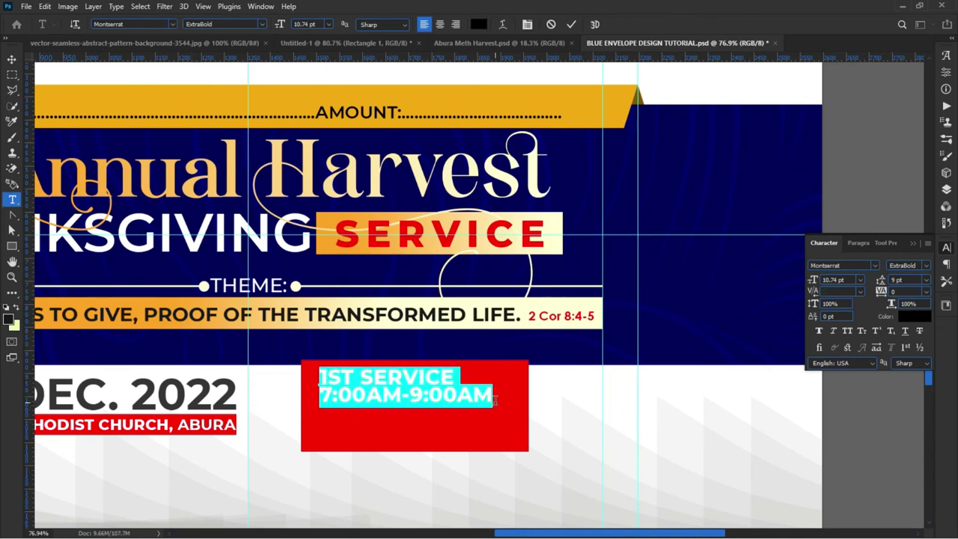
{"action": "triple_click", "coordinate": [493, 397]}
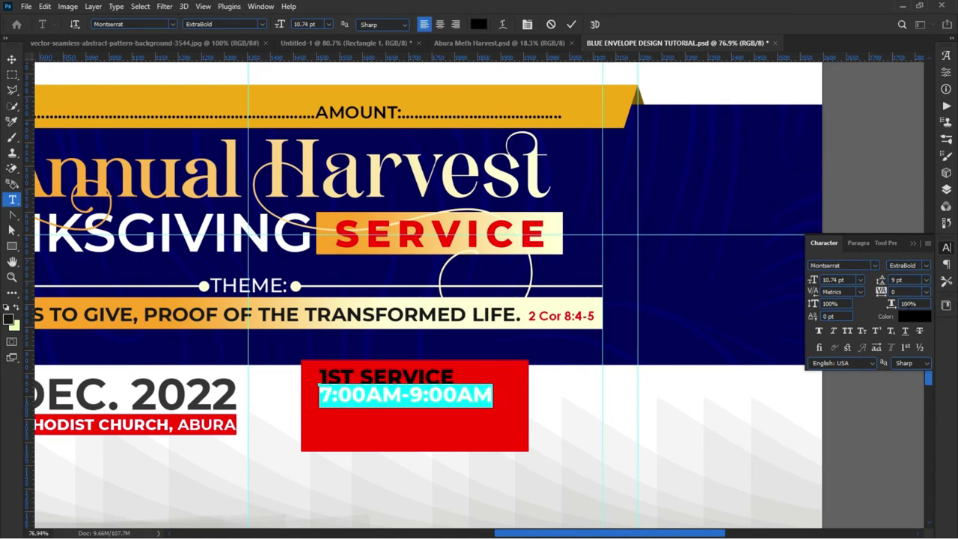
{"action": "left_click", "coordinate": [909, 316]}
{"action": "left_click", "coordinate": [48, 177]}
{"action": "left_click", "coordinate": [21, 90]}
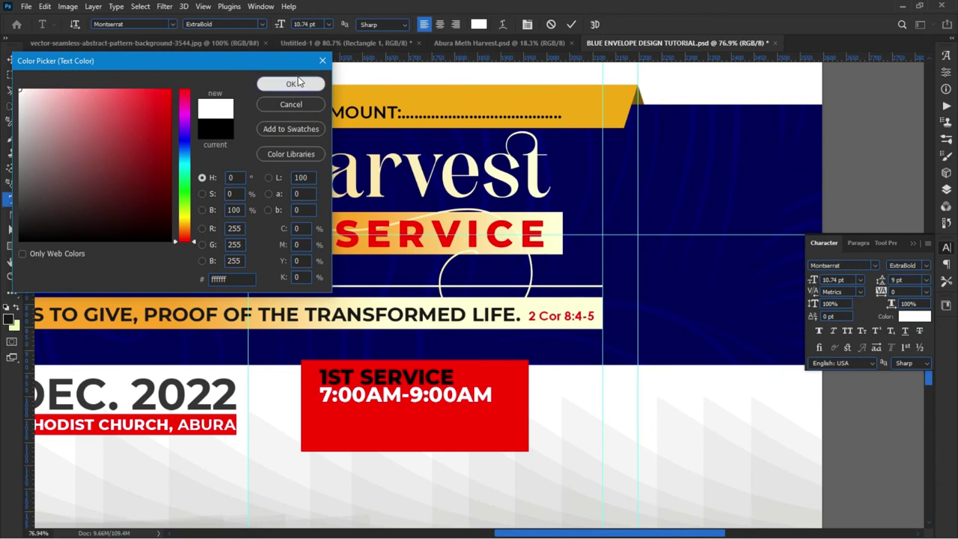
{"action": "left_click", "coordinate": [292, 83]}
Step: Style the 1ST SERVICE line as Montserrat SemiBold in bright yellow
{"action": "left_click_drag", "start_coordinate": [453, 376], "coordinate": [219, 379]}
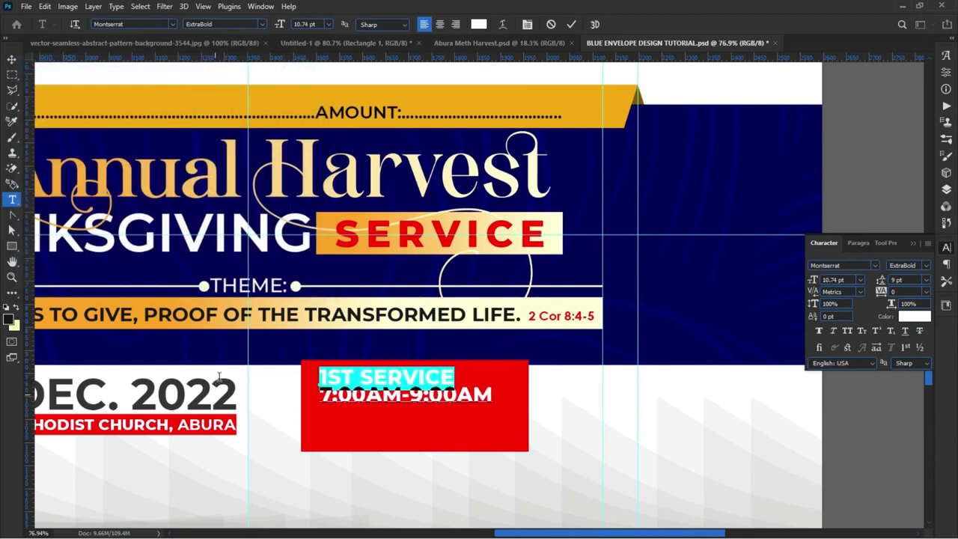
{"action": "left_click", "coordinate": [262, 23]}
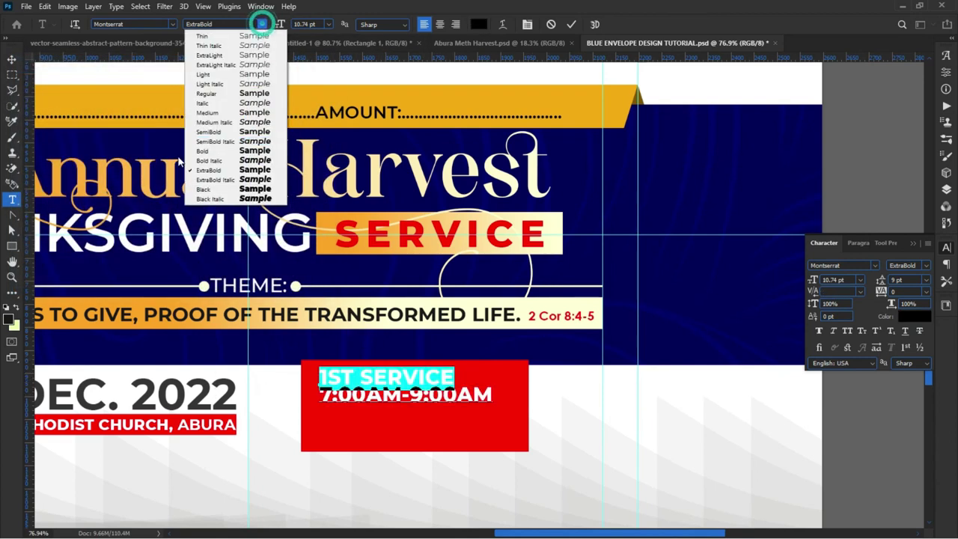
{"action": "left_click", "coordinate": [225, 132]}
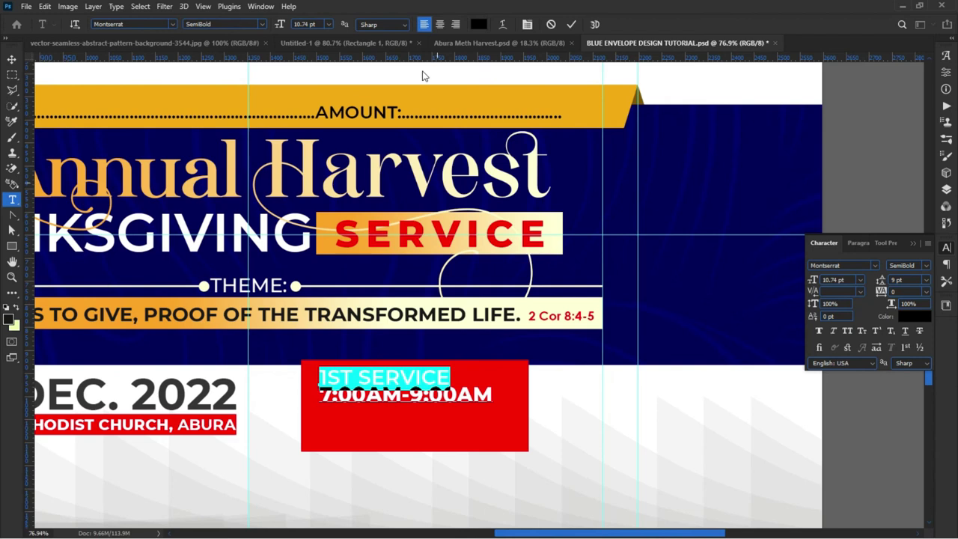
{"action": "left_click", "coordinate": [479, 24]}
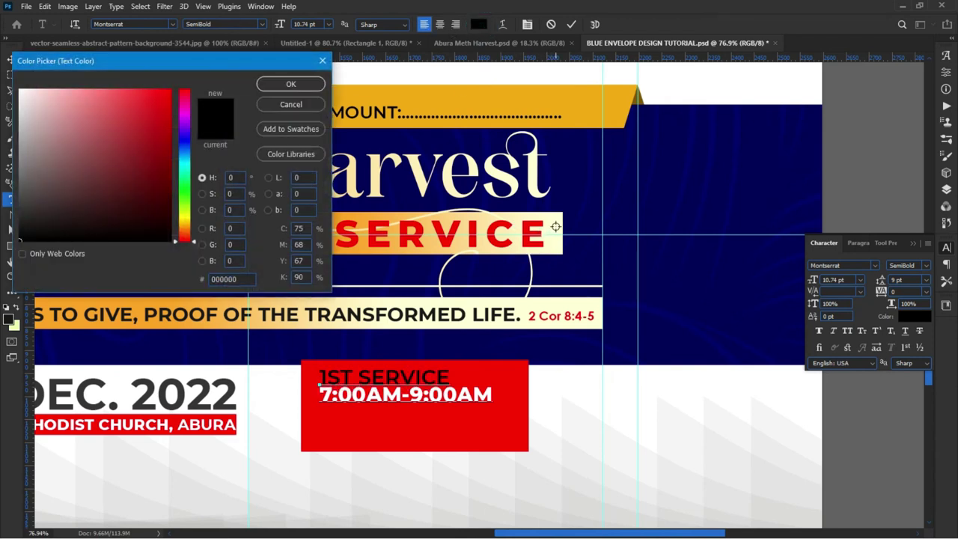
{"action": "left_click", "coordinate": [555, 226]}
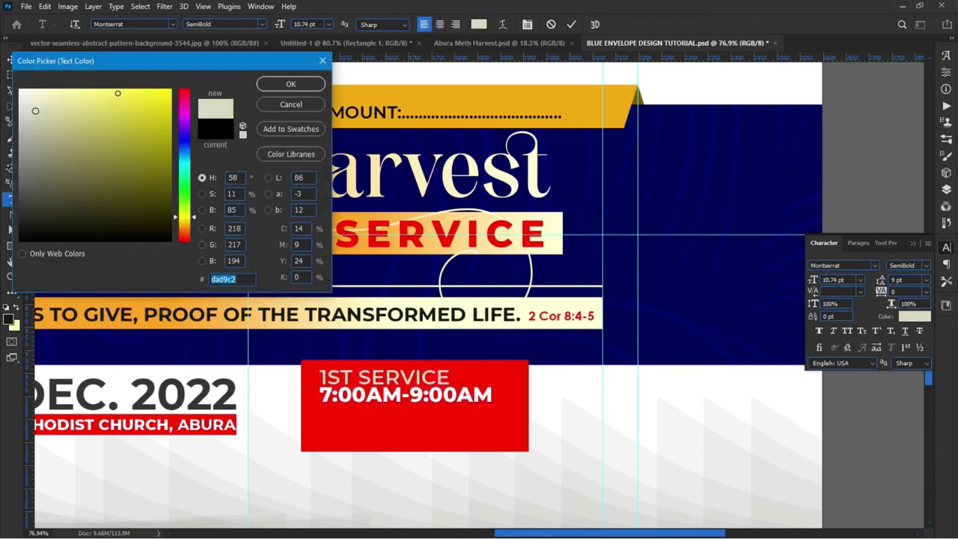
{"action": "left_click_drag", "start_coordinate": [117, 94], "coordinate": [149, 91]}
{"action": "left_click", "coordinate": [291, 83]}
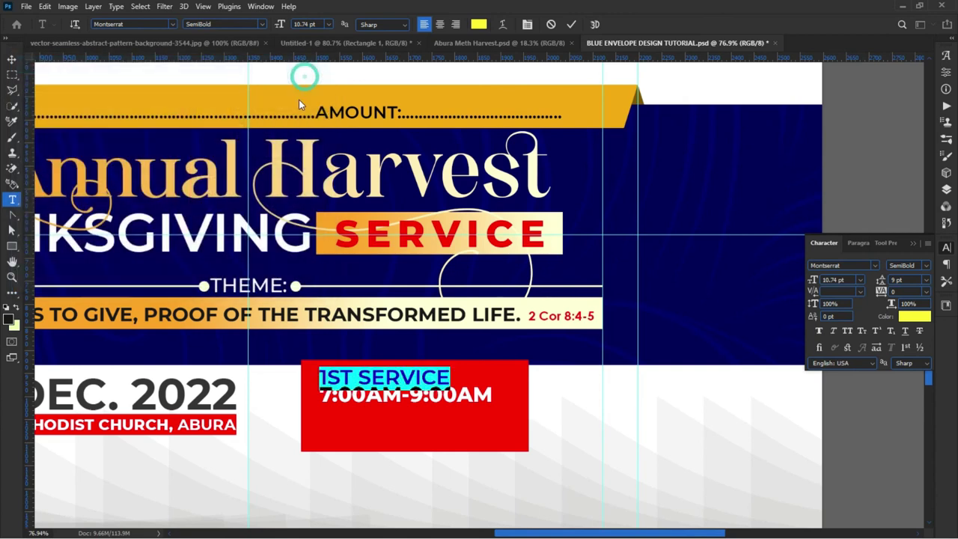
{"action": "left_click", "coordinate": [571, 24]}
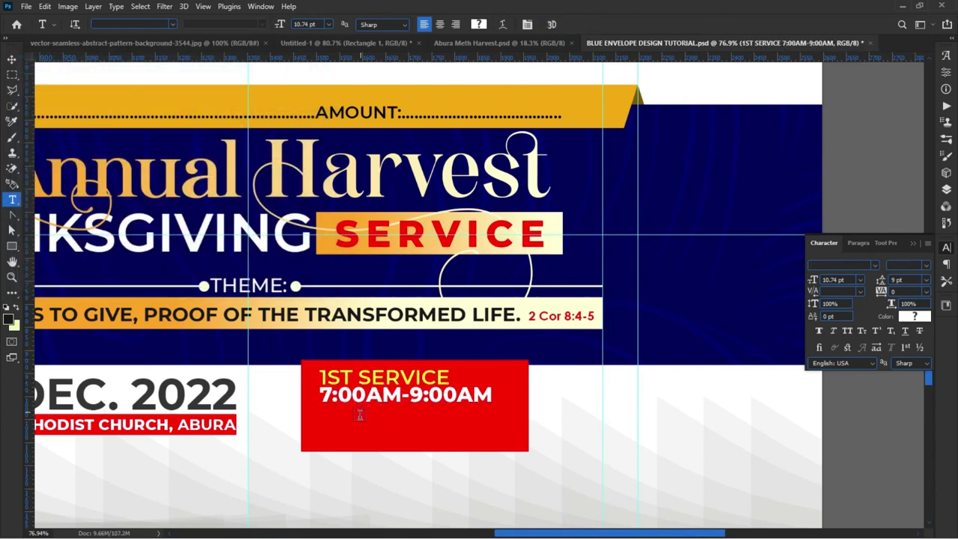
Step: Duplicate the service text layer just below the original inside the red box
{"action": "key", "text": "v"}
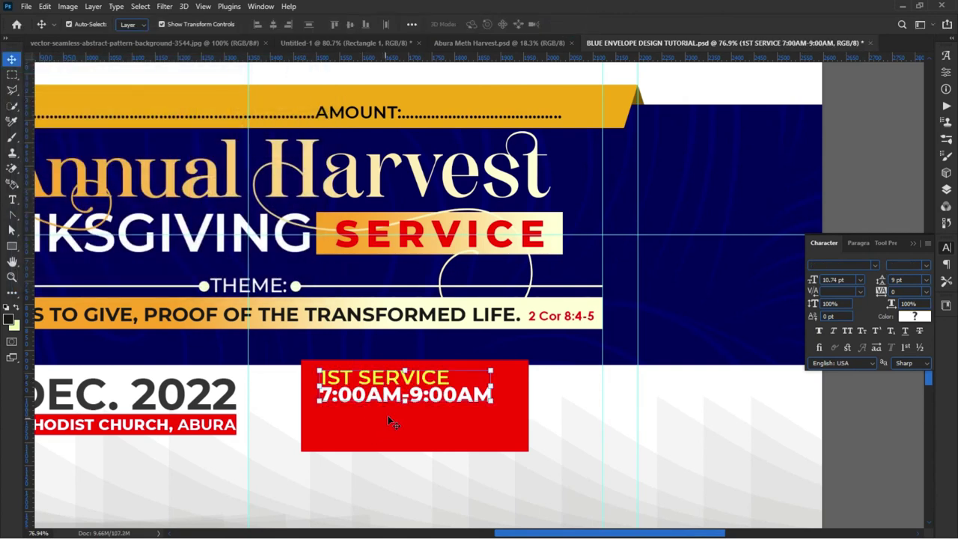
{"action": "left_click_drag", "start_coordinate": [373, 389], "coordinate": [370, 433]}
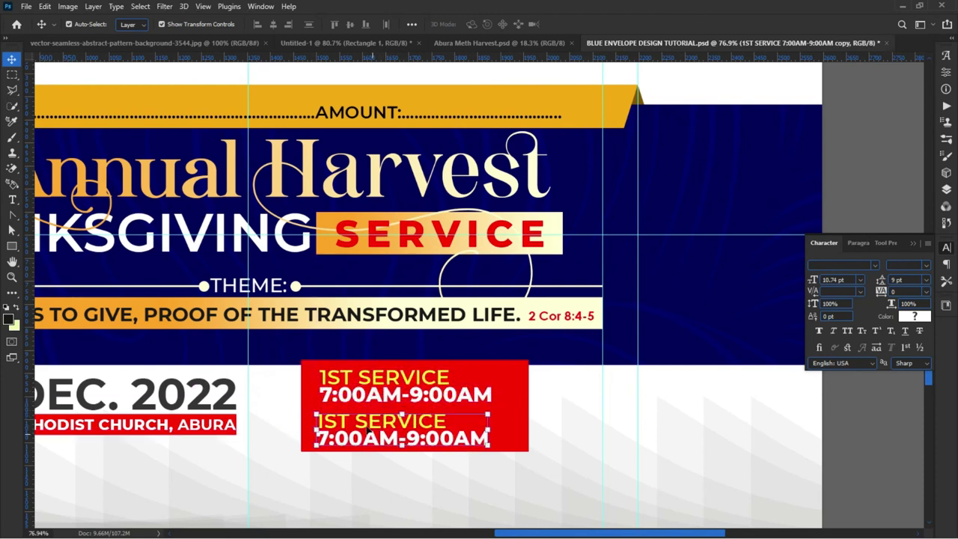
{"action": "left_click", "coordinate": [297, 508]}
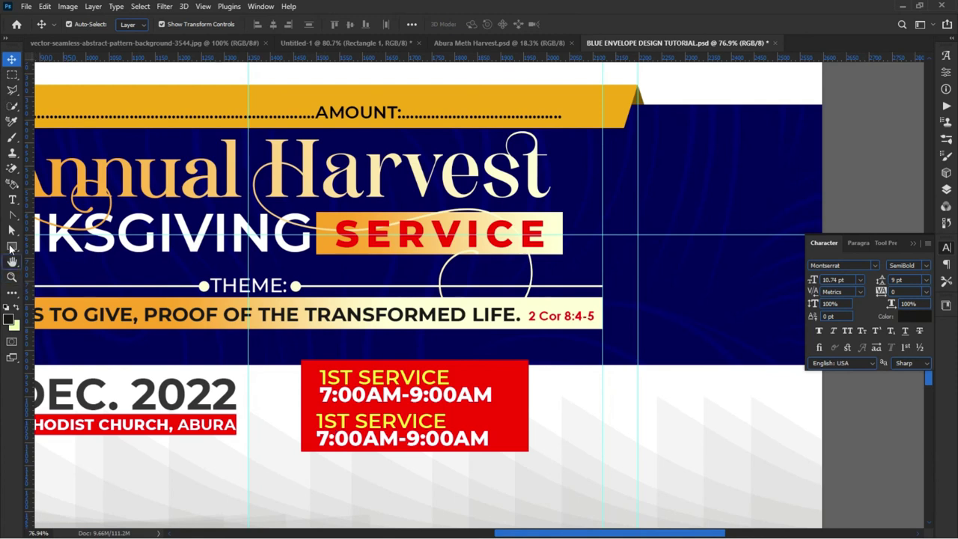
Step: Draw a thin 485 × 5 px cream divider line across the red box
{"action": "left_click", "coordinate": [11, 246]}
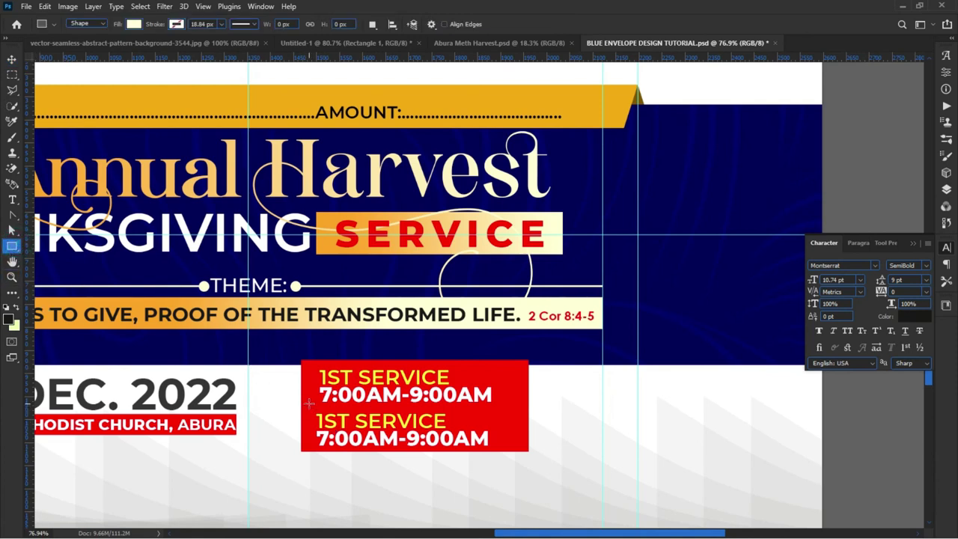
{"action": "left_click_drag", "start_coordinate": [303, 407], "coordinate": [527, 406]}
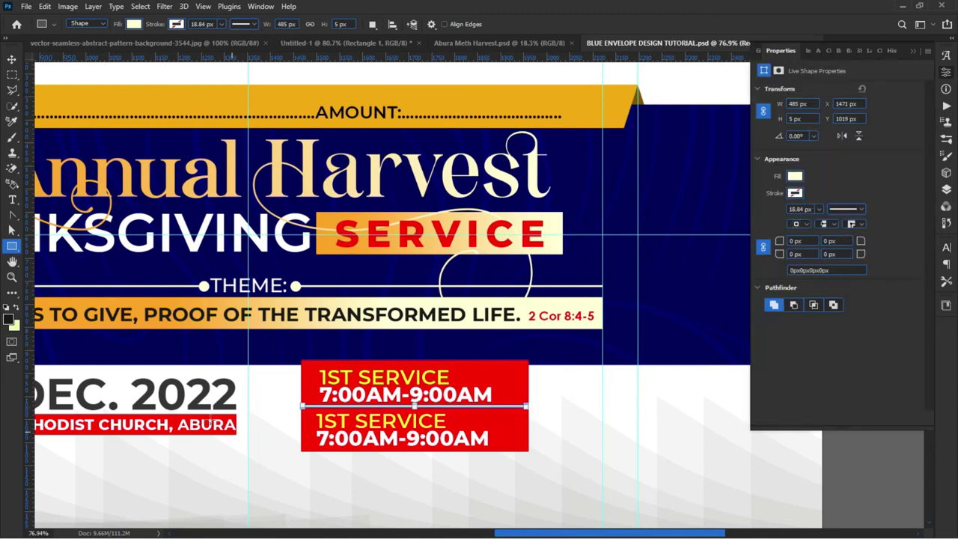
{"action": "left_click", "coordinate": [11, 59]}
{"action": "left_click", "coordinate": [293, 427]}
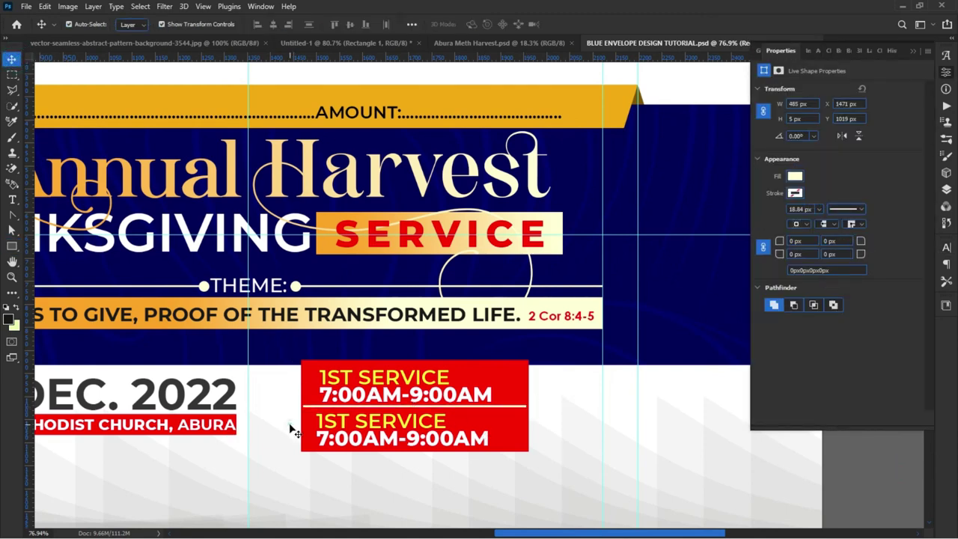
Step: Replace 1ST with 2ND in the lower service heading
{"action": "double_click", "coordinate": [347, 423]}
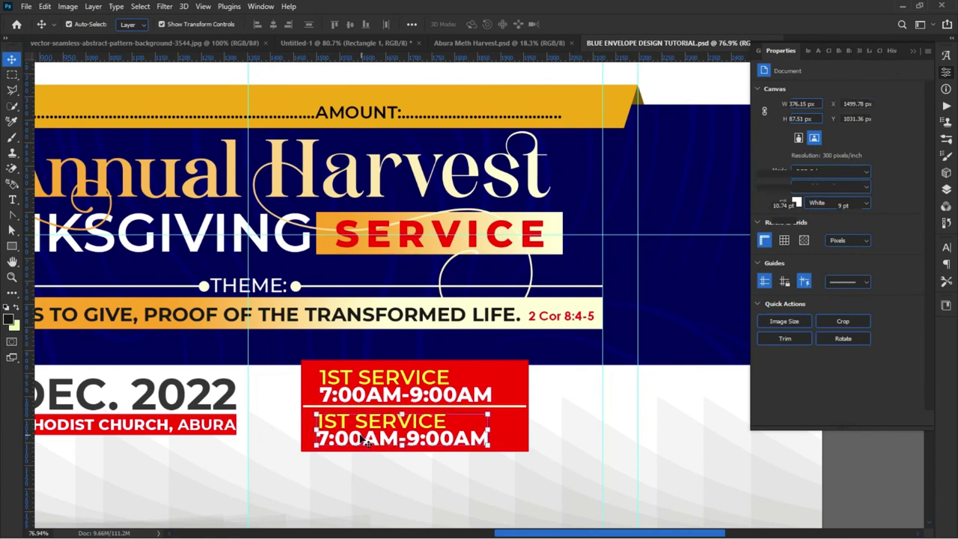
{"action": "left_click_drag", "start_coordinate": [348, 423], "coordinate": [312, 422]}
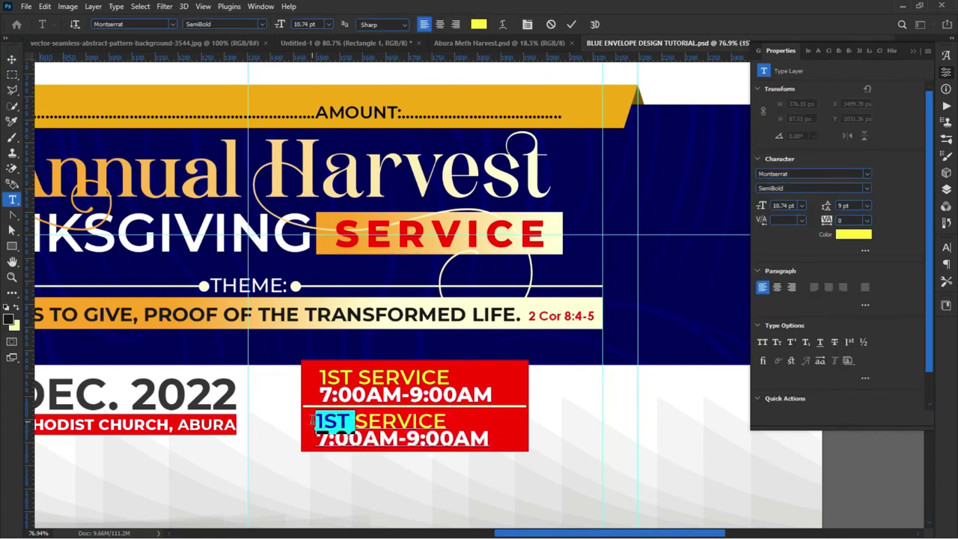
{"action": "type", "text": "2ND"}
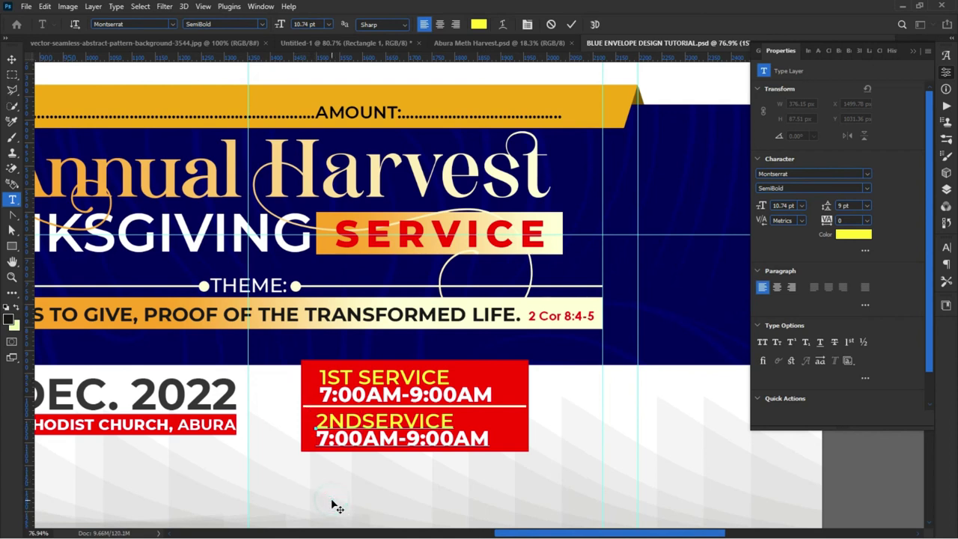
{"action": "left_click_drag", "start_coordinate": [335, 507], "coordinate": [334, 504]}
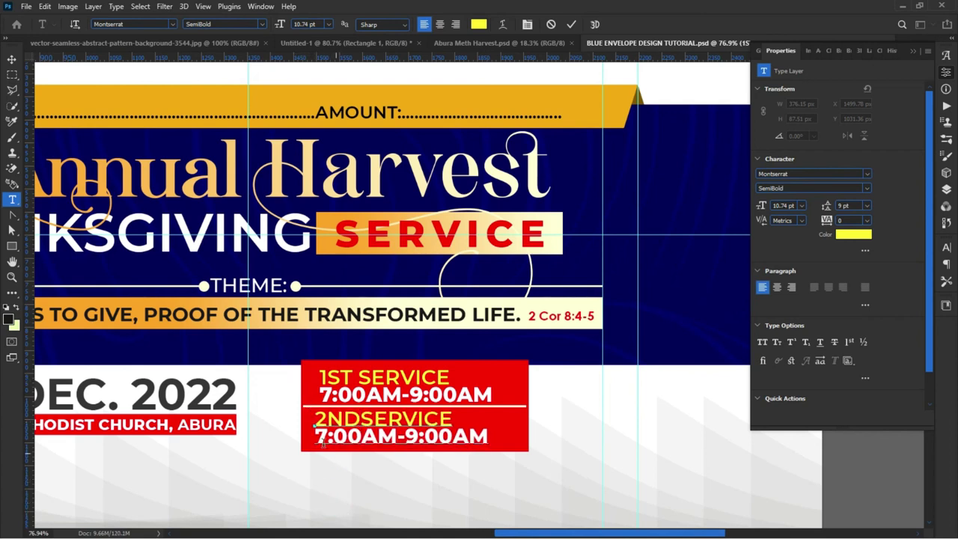
Step: Change the lower time to 9:00AM-12:00PM and commit the text edit
{"action": "left_click_drag", "start_coordinate": [316, 441], "coordinate": [327, 440]}
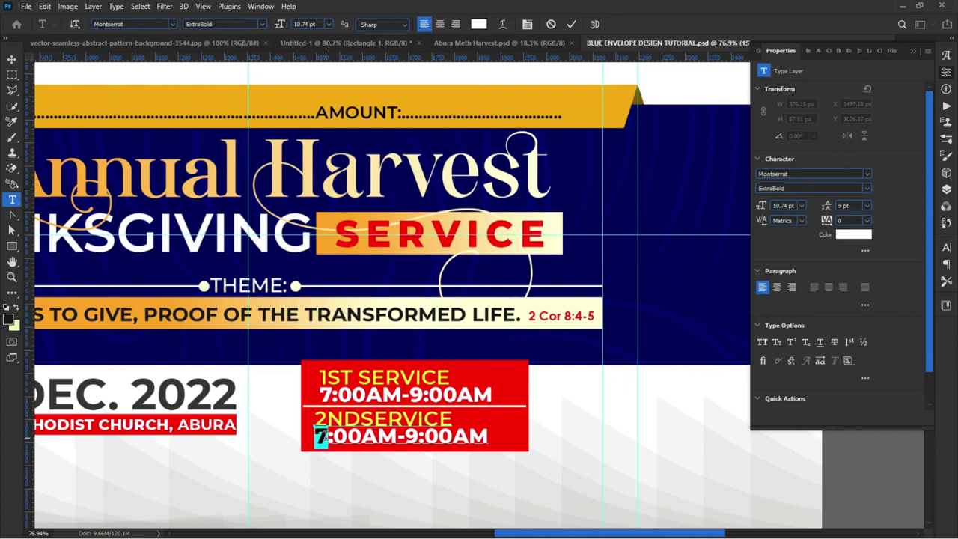
{"action": "type", "text": "9"}
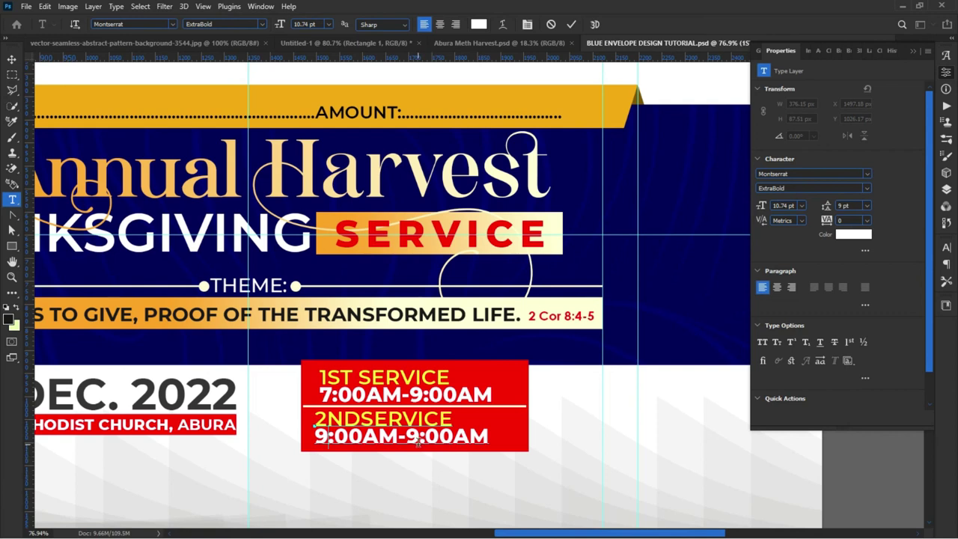
{"action": "left_click_drag", "start_coordinate": [406, 436], "coordinate": [419, 437]}
{"action": "type", "text": "12"}
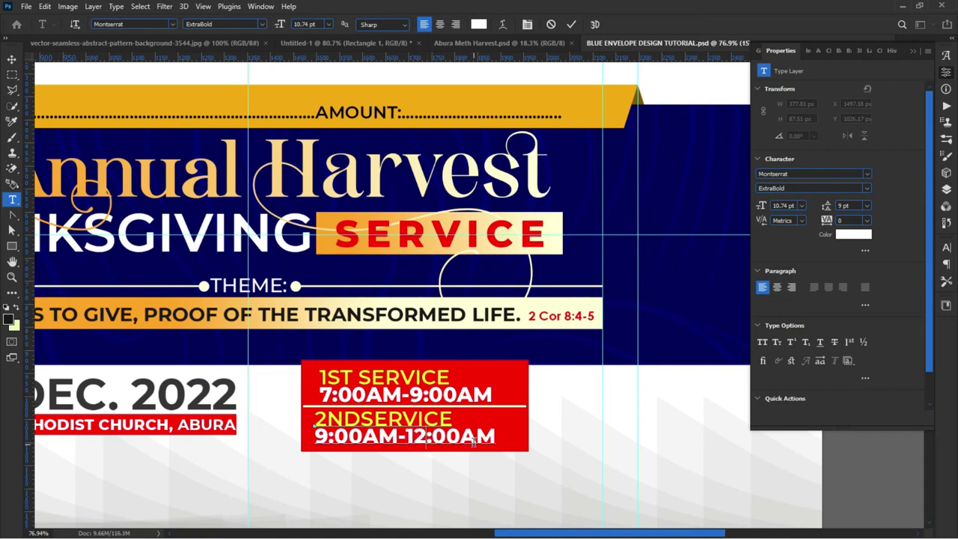
{"action": "left_click_drag", "start_coordinate": [467, 436], "coordinate": [509, 437]}
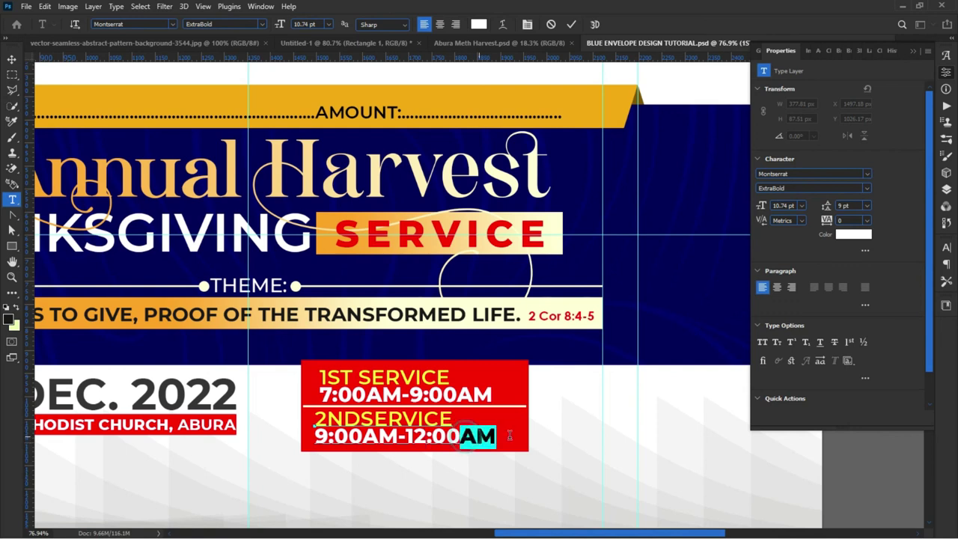
{"action": "type", "text": "PM"}
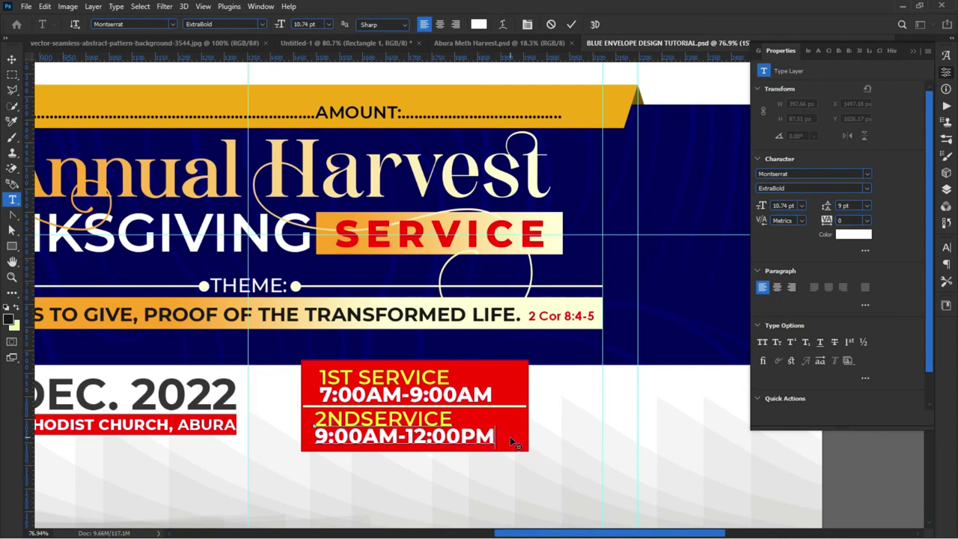
{"action": "left_click", "coordinate": [572, 24]}
{"action": "key", "text": "v"}
{"action": "left_click", "coordinate": [363, 502]}
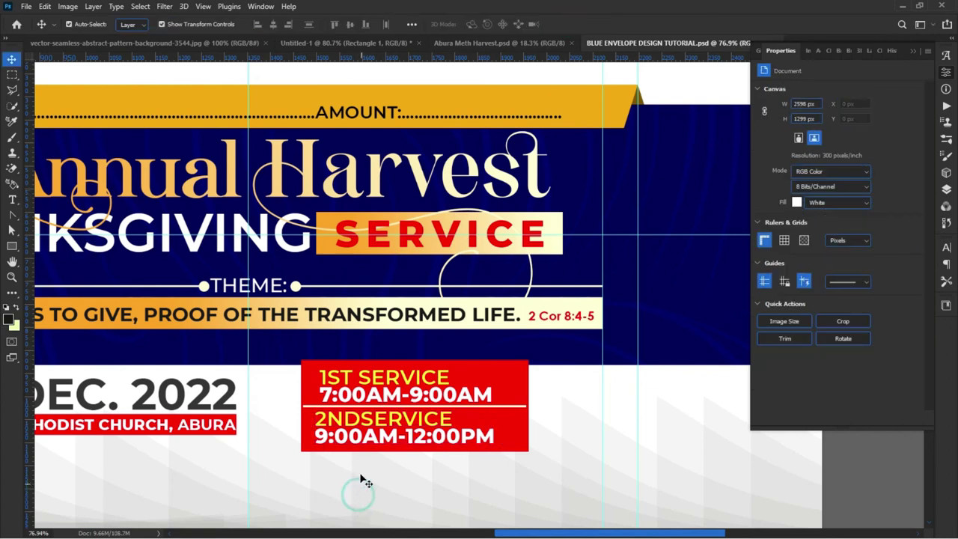
{"action": "key", "text": "ctrl+0"}
Step: Move the red service box slightly left and the date and church name slightly right
{"action": "left_click", "coordinate": [308, 474]}
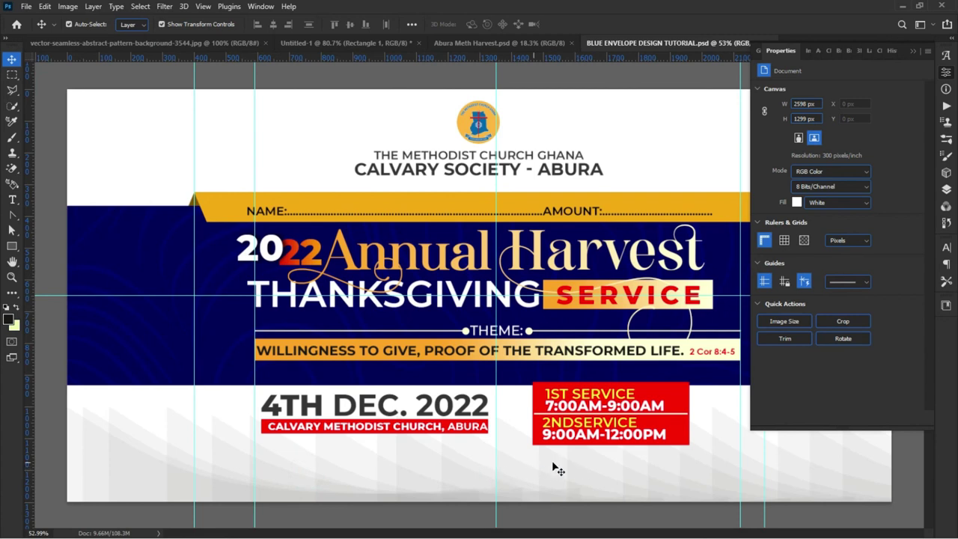
{"action": "left_click", "coordinate": [521, 376]}
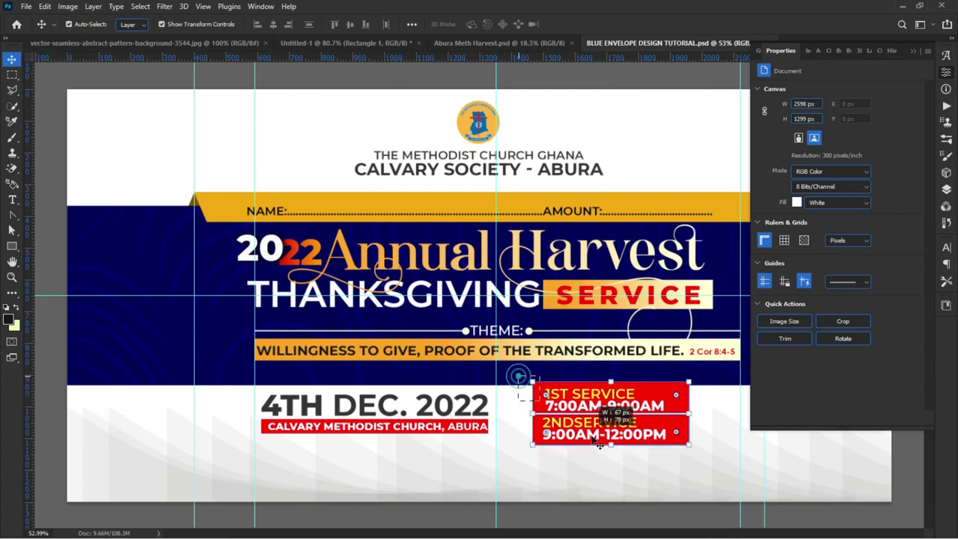
{"action": "left_click_drag", "start_coordinate": [633, 408], "coordinate": [614, 426]}
{"action": "left_click_drag", "start_coordinate": [453, 462], "coordinate": [259, 390]}
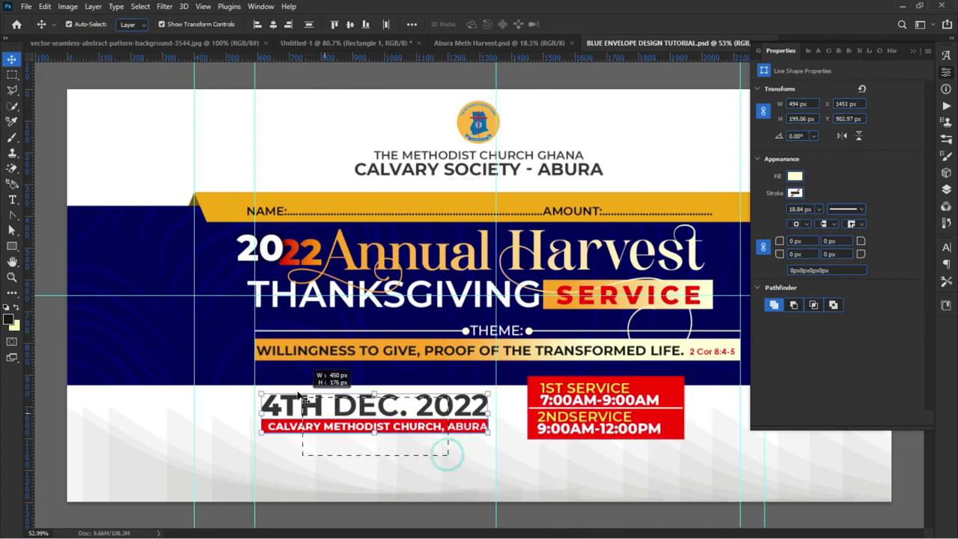
{"action": "left_click_drag", "start_coordinate": [304, 413], "coordinate": [330, 407]}
{"action": "left_click", "coordinate": [336, 479]}
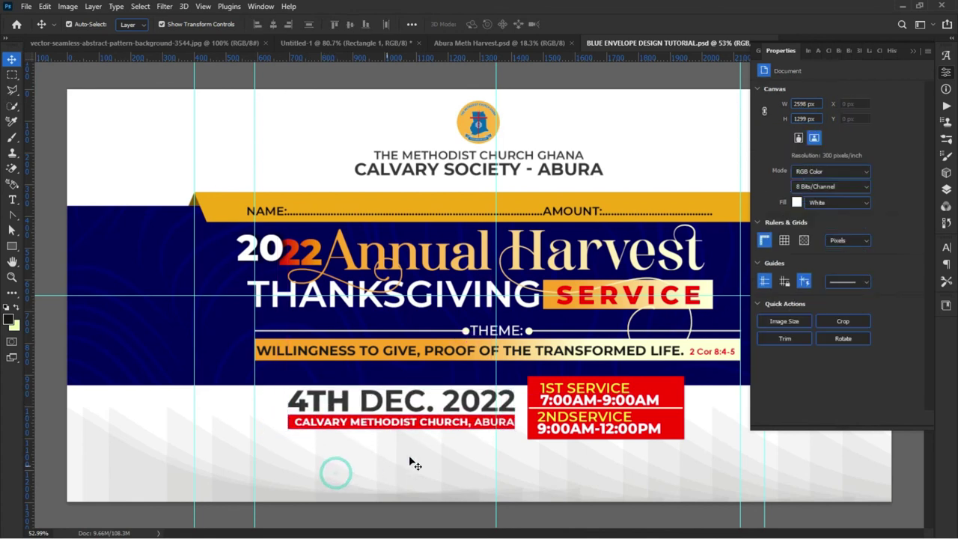
{"action": "scroll", "coordinate": [411, 458], "scroll_direction": "up", "scroll_amount": 2}
{"action": "scroll", "coordinate": [402, 462], "scroll_direction": "down", "scroll_amount": 3}
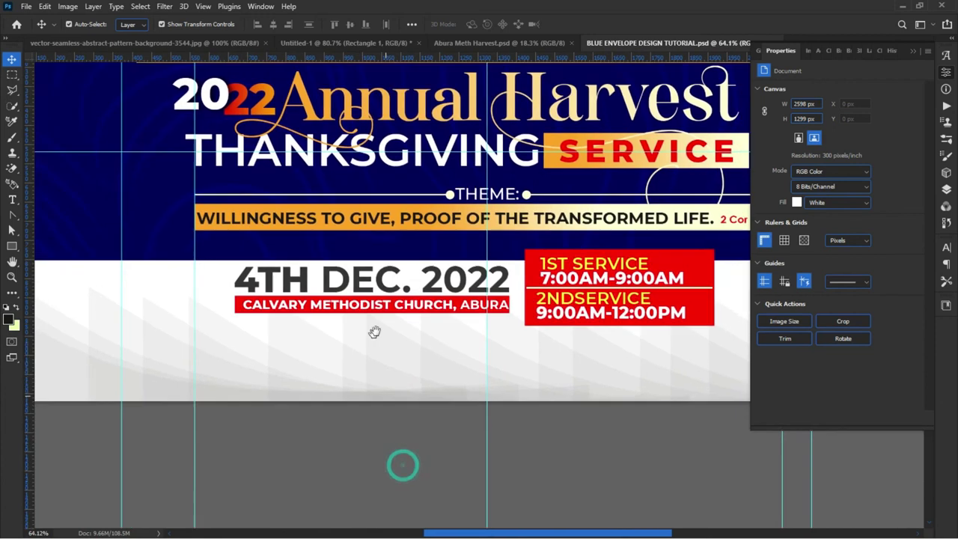
{"action": "scroll", "coordinate": [374, 336], "scroll_direction": "left", "scroll_amount": 3}
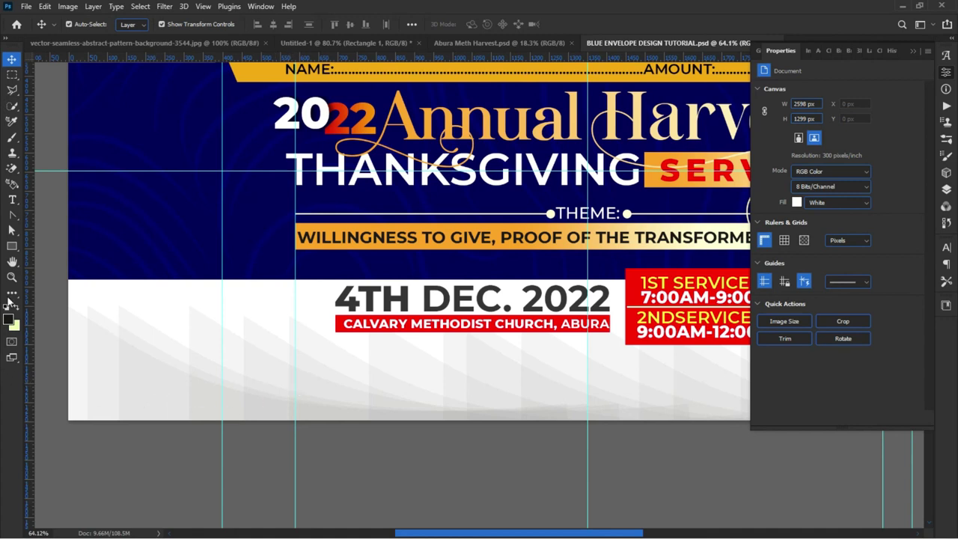
Step: Draw a small pale yellow rectangle in the envelope's lower-left white area and reselect it
{"action": "left_click", "coordinate": [12, 246]}
{"action": "left_click_drag", "start_coordinate": [122, 358], "coordinate": [209, 385]}
{"action": "left_click_drag", "start_coordinate": [210, 384], "coordinate": [210, 384]}
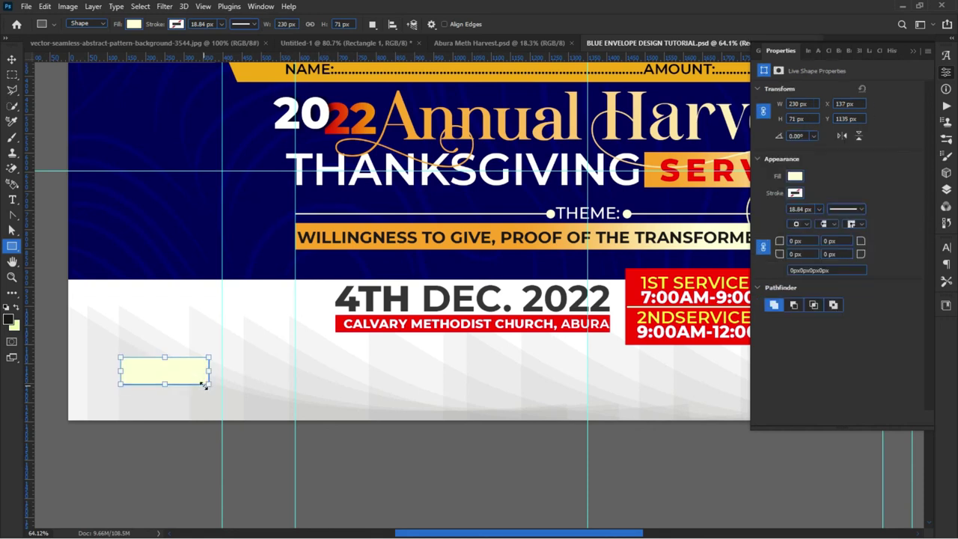
{"action": "left_click", "coordinate": [12, 58]}
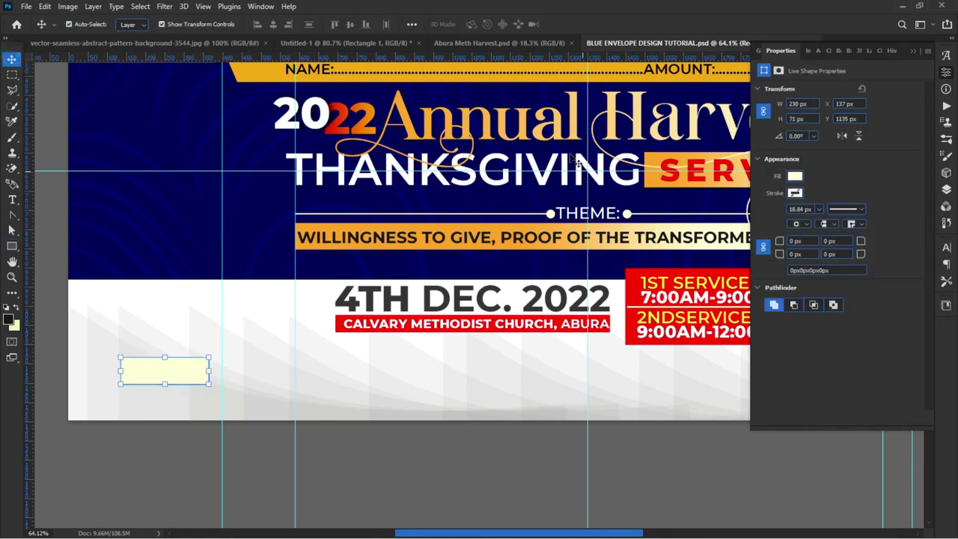
{"action": "left_click", "coordinate": [567, 126]}
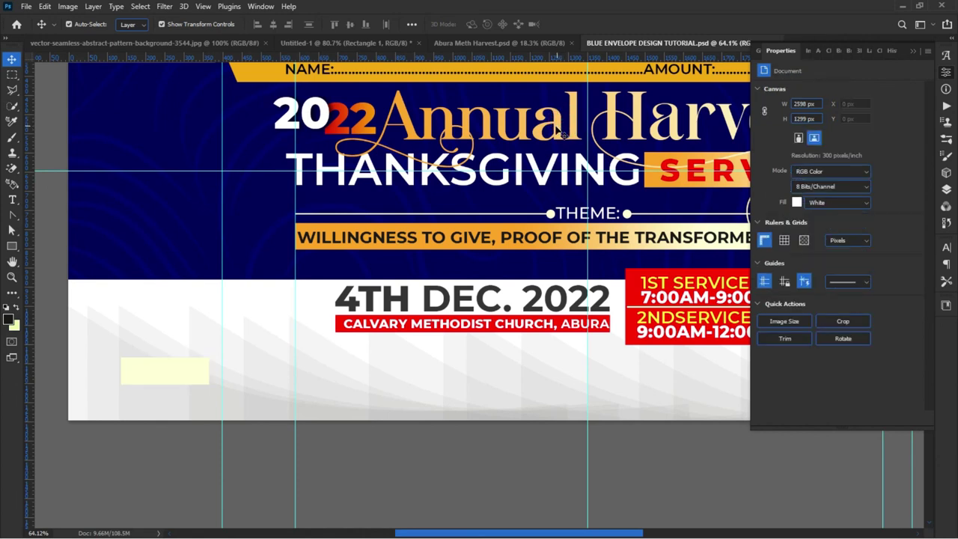
{"action": "left_click", "coordinate": [181, 377]}
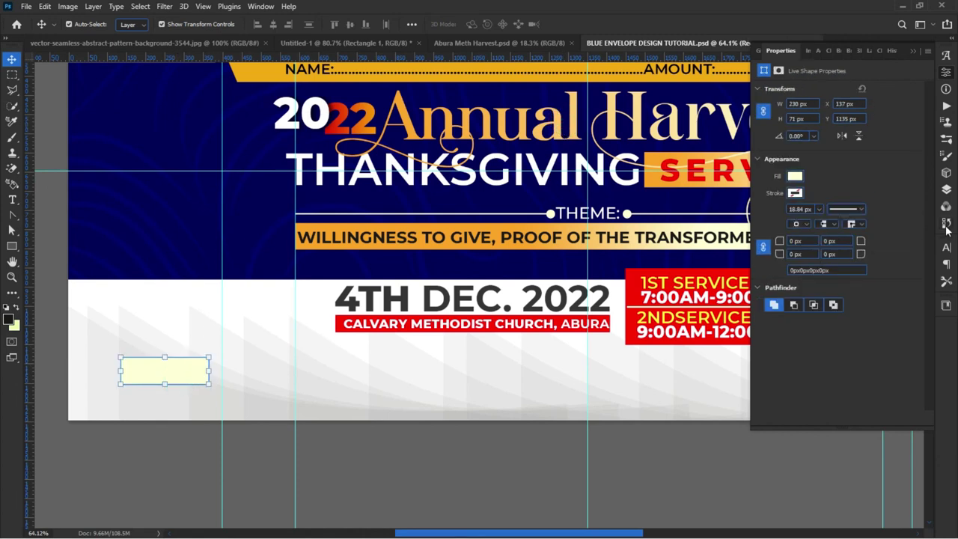
Step: Show the Layers panel and scroll through the layer list
{"action": "left_click", "coordinate": [947, 190]}
{"action": "scroll", "coordinate": [844, 346], "scroll_direction": "down", "scroll_amount": 5}
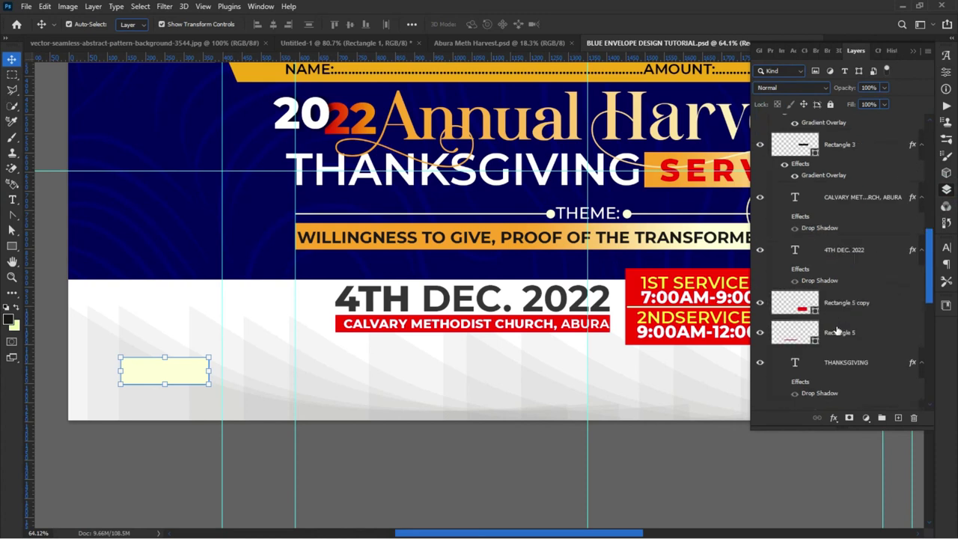
{"action": "scroll", "coordinate": [844, 346], "scroll_direction": "down", "scroll_amount": 3}
{"action": "scroll", "coordinate": [850, 352], "scroll_direction": "up", "scroll_amount": 6}
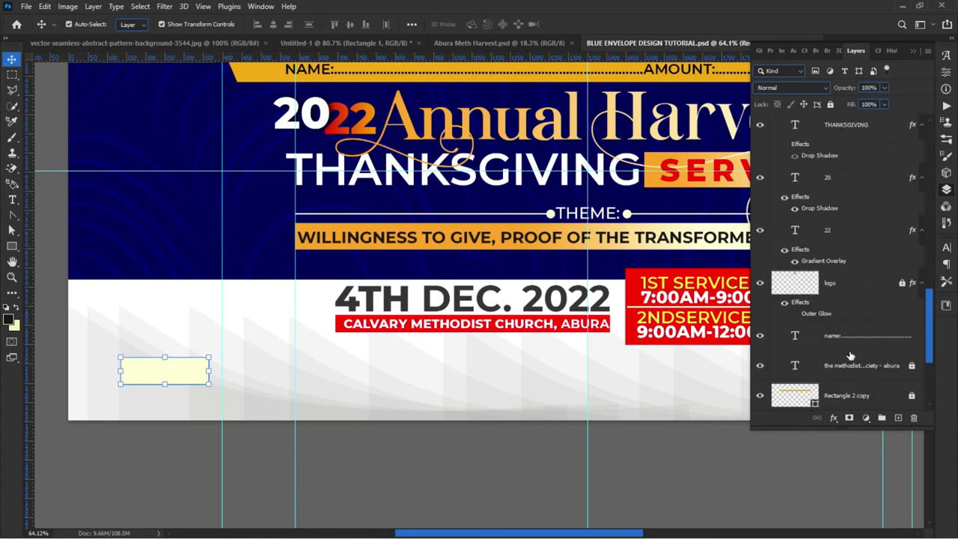
{"action": "scroll", "coordinate": [851, 355], "scroll_direction": "up", "scroll_amount": 5}
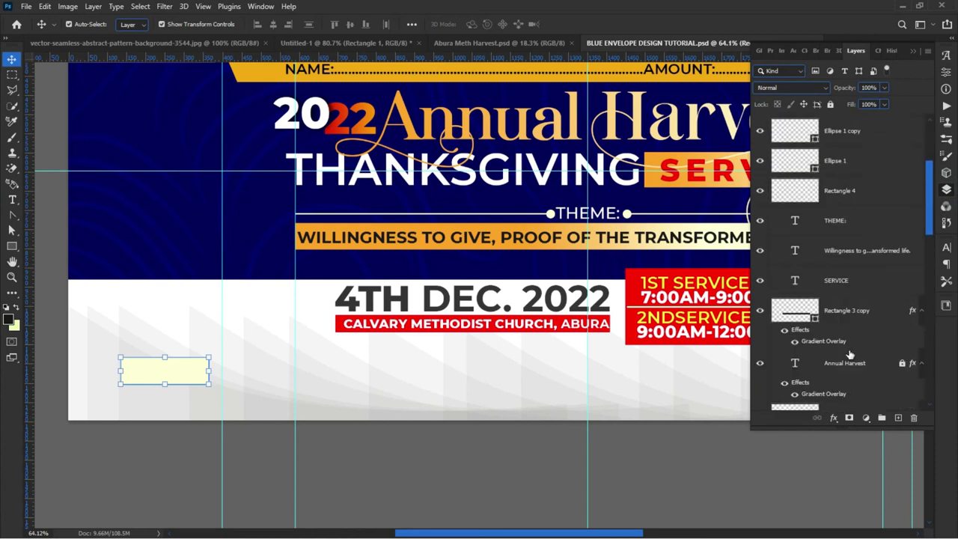
{"action": "scroll", "coordinate": [850, 355], "scroll_direction": "up", "scroll_amount": 2}
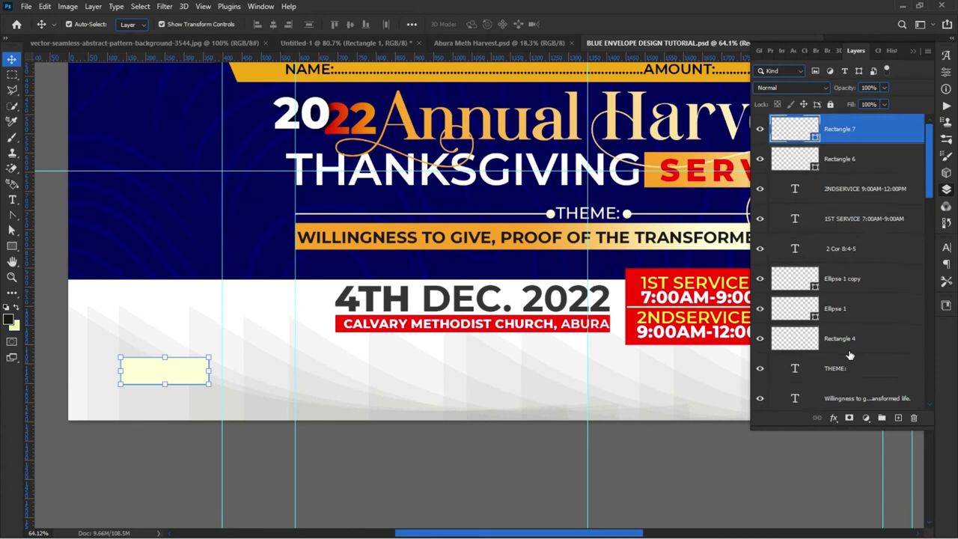
Step: Unlock the Annual Harvest text layer and copy its gradient layer style
{"action": "right_click", "coordinate": [430, 133]}
{"action": "left_click", "coordinate": [453, 138]}
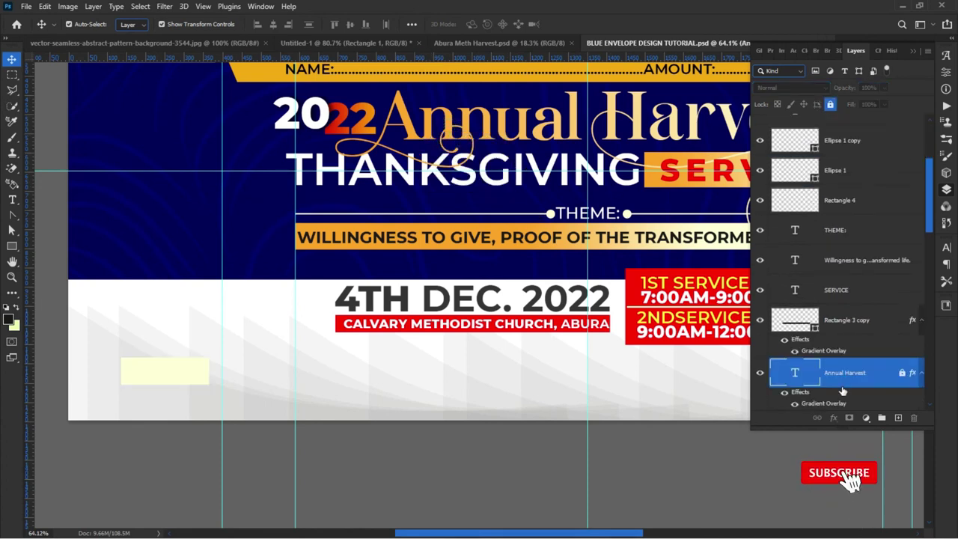
{"action": "left_click", "coordinate": [830, 104]}
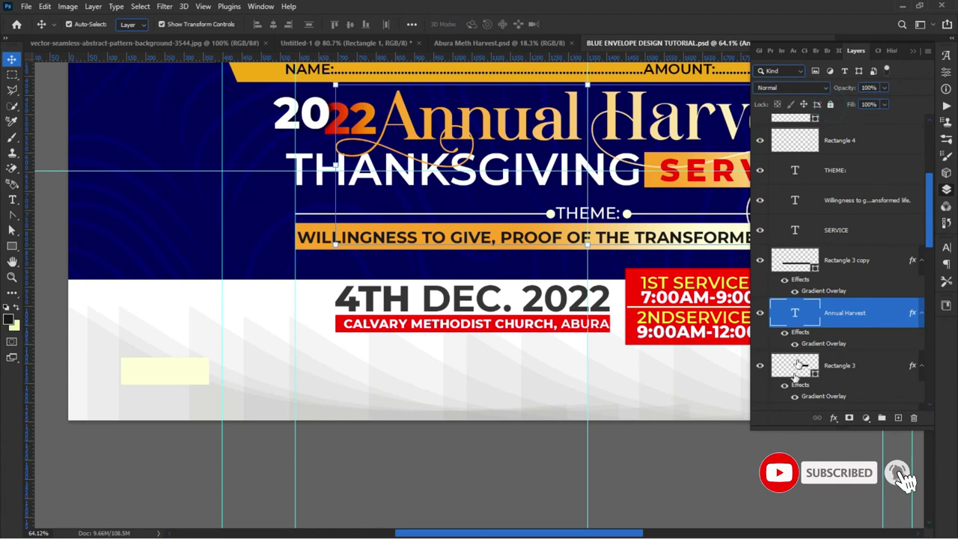
{"action": "right_click", "coordinate": [818, 346]}
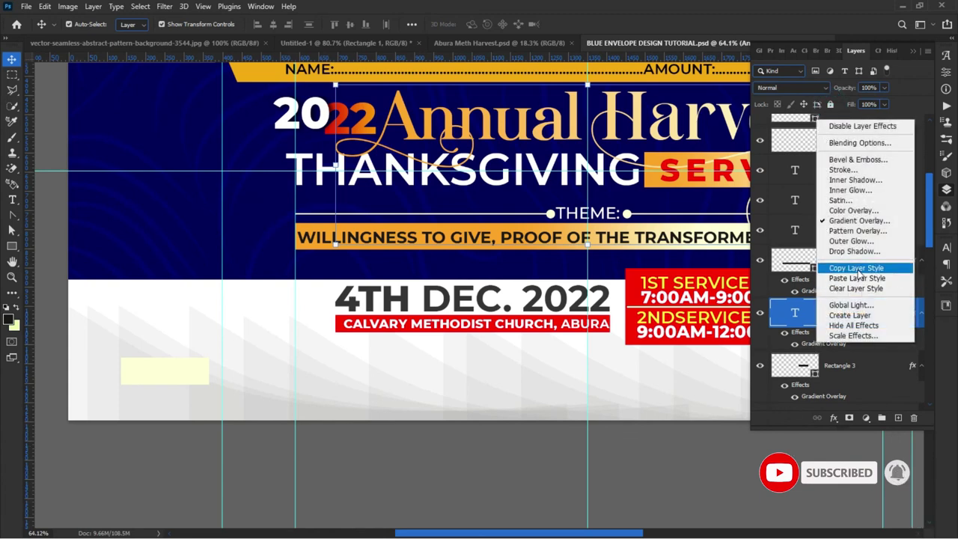
{"action": "left_click", "coordinate": [855, 268]}
Step: Paste the gold gradient style onto the pale yellow Rectangle 7
{"action": "left_click", "coordinate": [164, 371]}
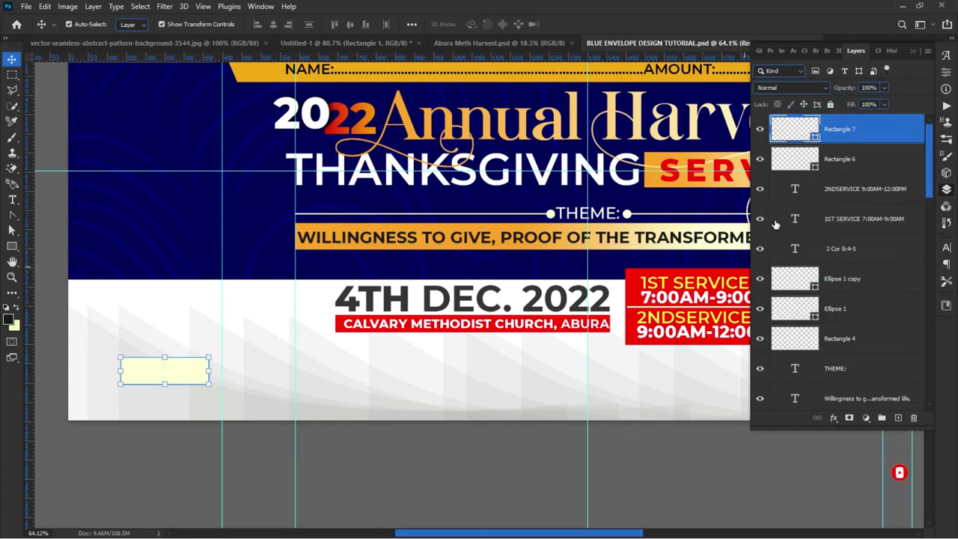
{"action": "right_click", "coordinate": [884, 143]}
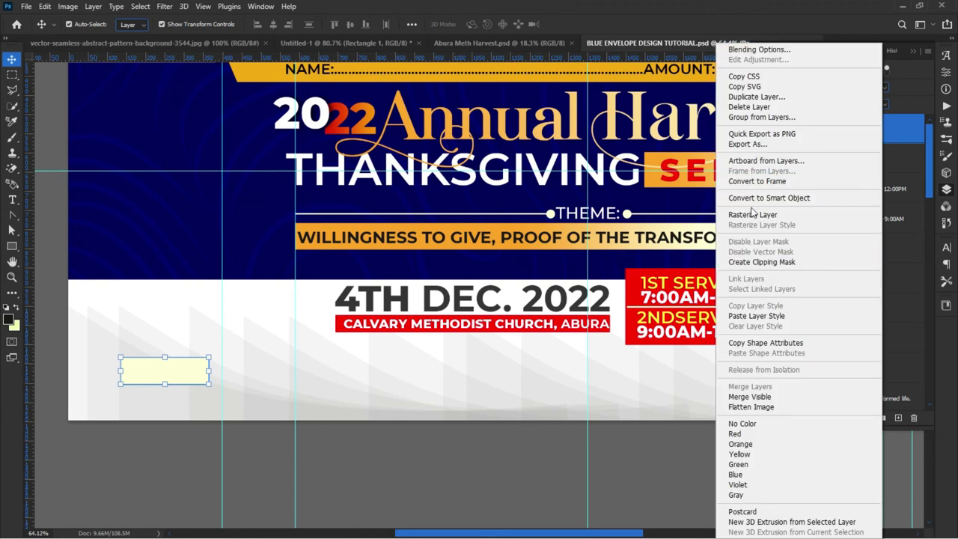
{"action": "left_click", "coordinate": [757, 316]}
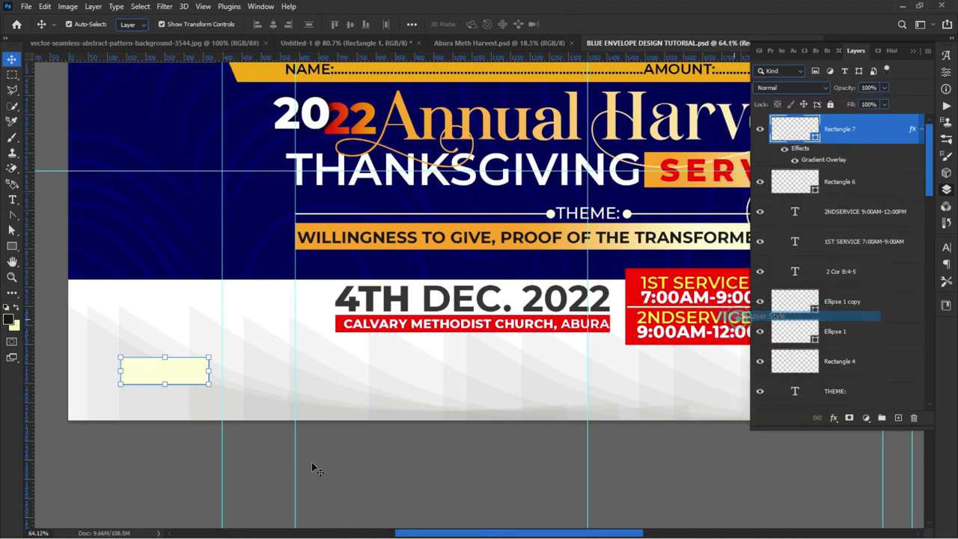
{"action": "left_click", "coordinate": [187, 474]}
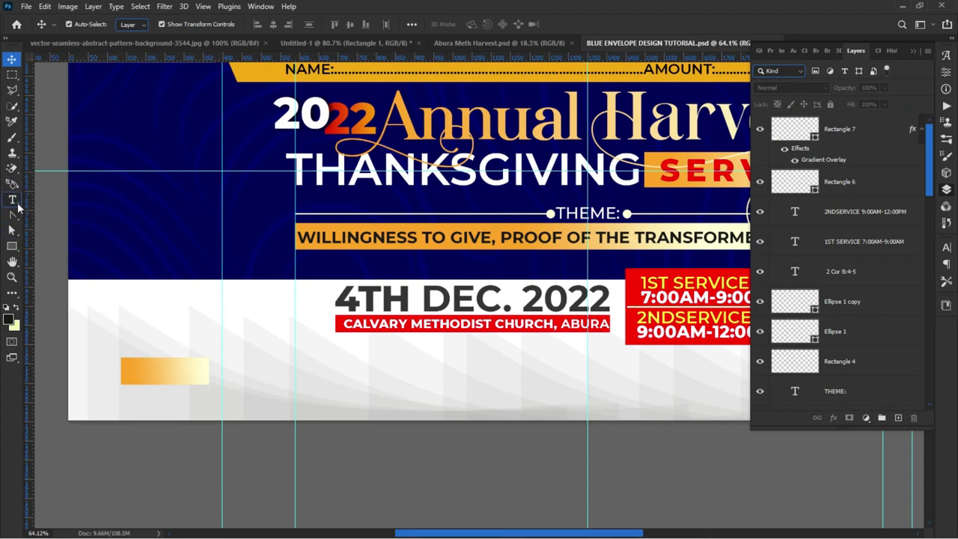
{"action": "left_click", "coordinate": [13, 200]}
Step: Add RSVP text, move it onto the gold rectangle, and enlarge it to about 122%
{"action": "left_click", "coordinate": [136, 336]}
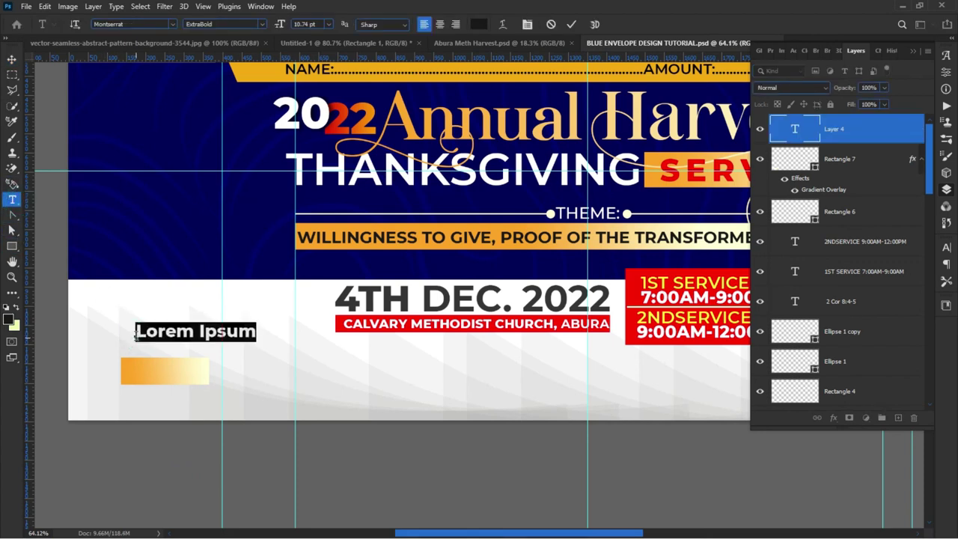
{"action": "type", "text": "RSVP"}
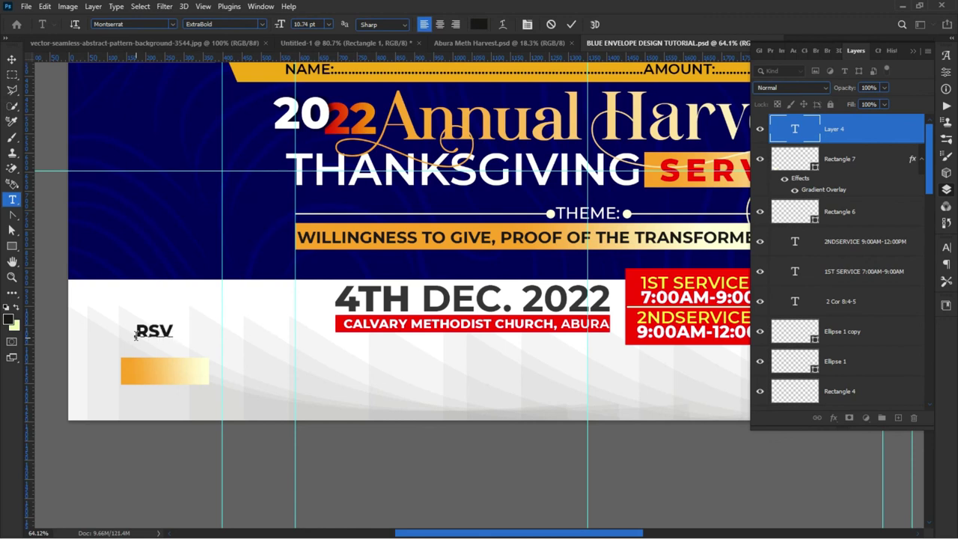
{"action": "left_click", "coordinate": [13, 61]}
{"action": "left_click_drag", "start_coordinate": [153, 331], "coordinate": [157, 370]}
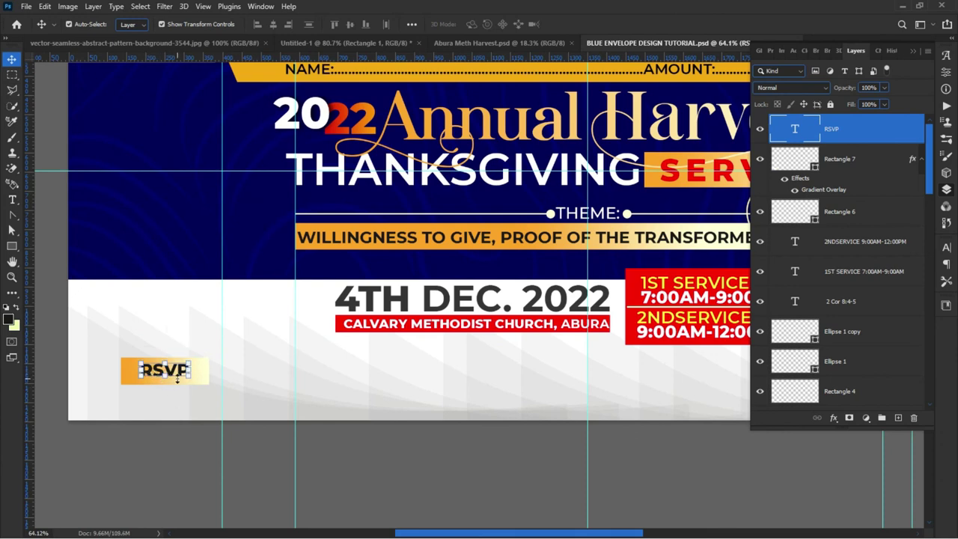
{"action": "left_click", "coordinate": [190, 376]}
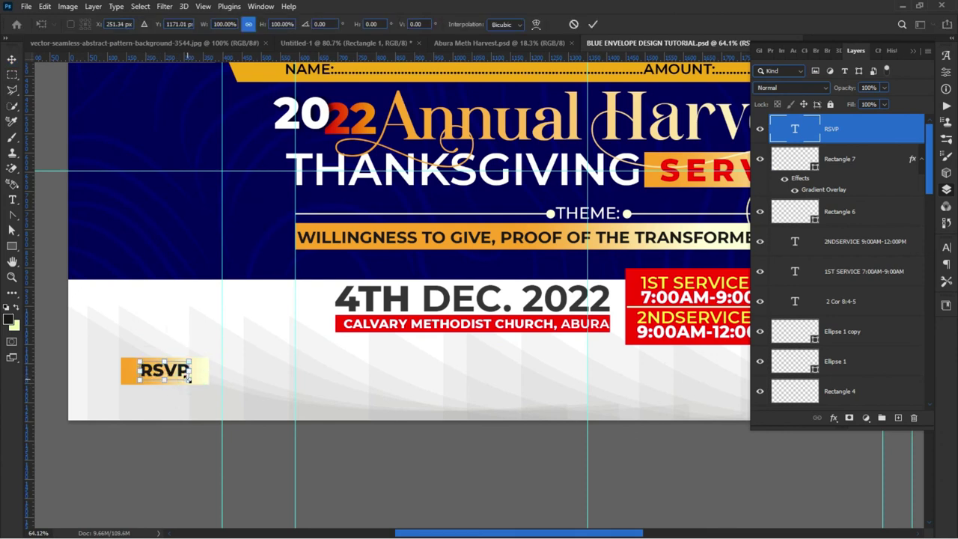
{"action": "left_click_drag", "start_coordinate": [188, 379], "coordinate": [192, 387]}
{"action": "key", "text": "Return"}
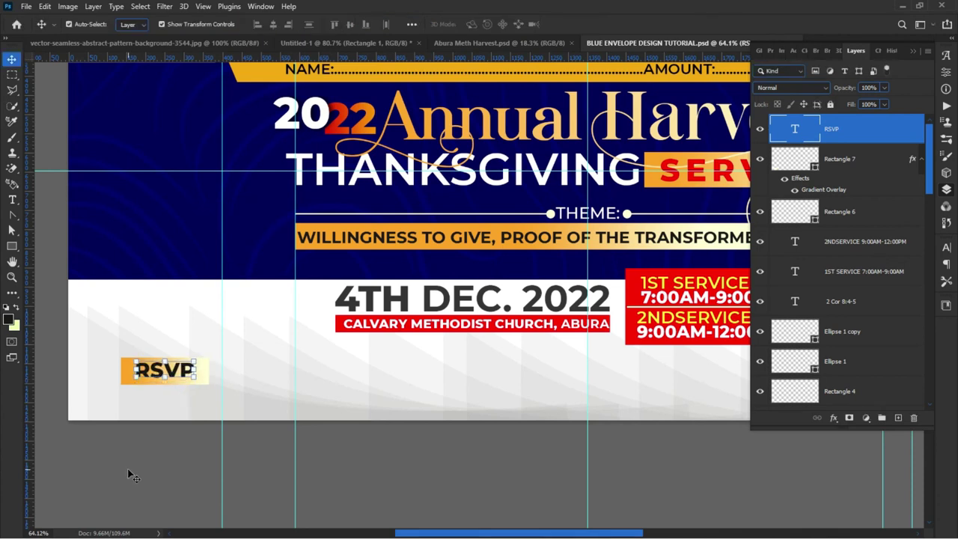
Step: Nudge the RSVP label and rectangle down together, then duplicate RSVP to the right
{"action": "left_click", "coordinate": [128, 469]}
{"action": "left_click", "coordinate": [122, 372]}
{"action": "left_click", "coordinate": [171, 376], "text": "shift"}
{"action": "left_click_drag", "start_coordinate": [171, 376], "coordinate": [170, 389]}
{"action": "left_click", "coordinate": [169, 452]}
{"action": "left_click", "coordinate": [166, 383]}
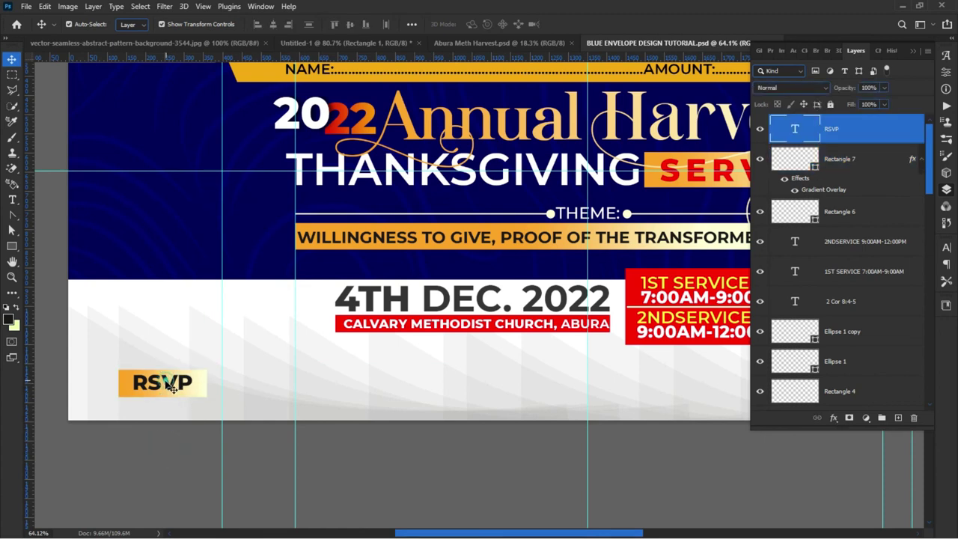
{"action": "left_click_drag", "start_coordinate": [162, 384], "coordinate": [264, 371]}
Step: Replace the copied text with the minister's name, adding SUPERINTENDENT MINISTER as a second line
{"action": "double_click", "coordinate": [255, 374]}
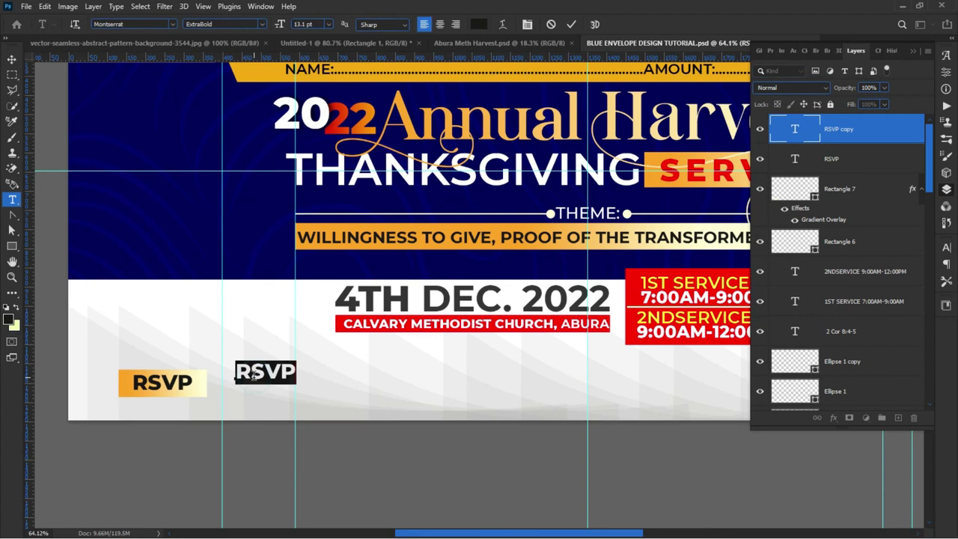
{"action": "type", "text": "VERY"}
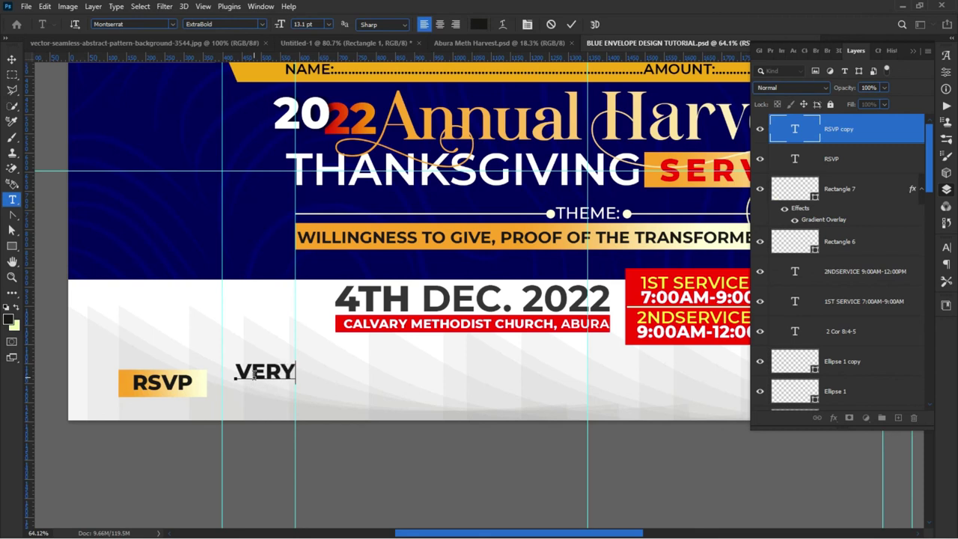
{"action": "type", "text": " REV."}
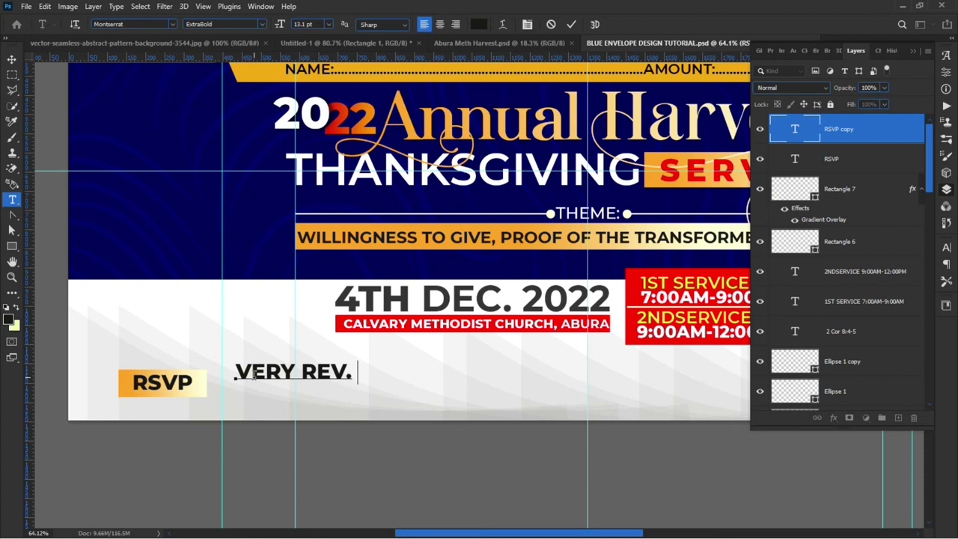
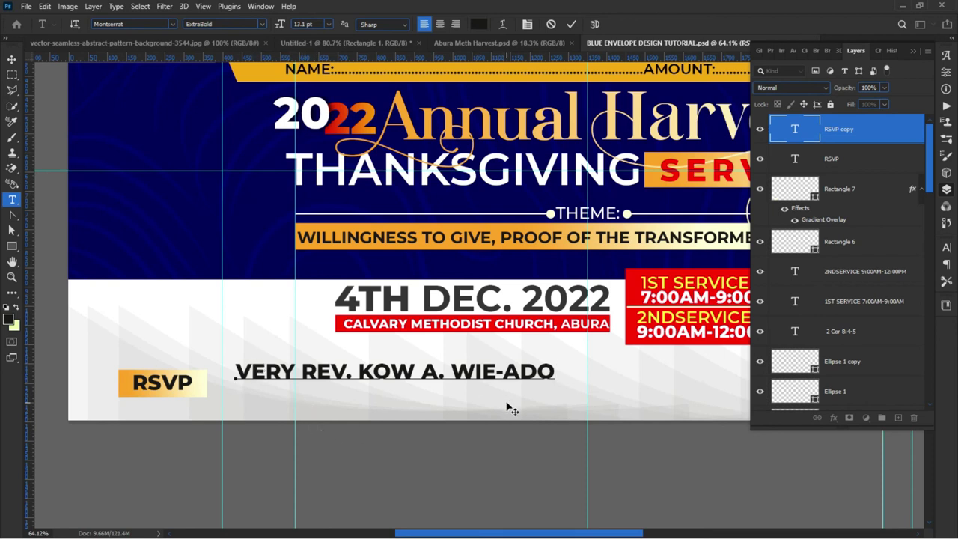
{"action": "type", "text": "SUPERIN"}
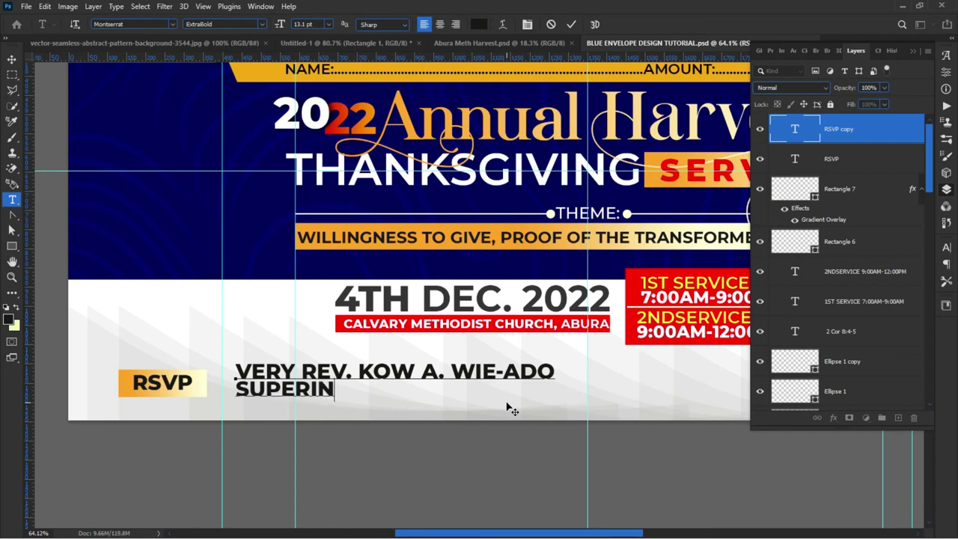
{"action": "type", "text": "TENDENT B"}
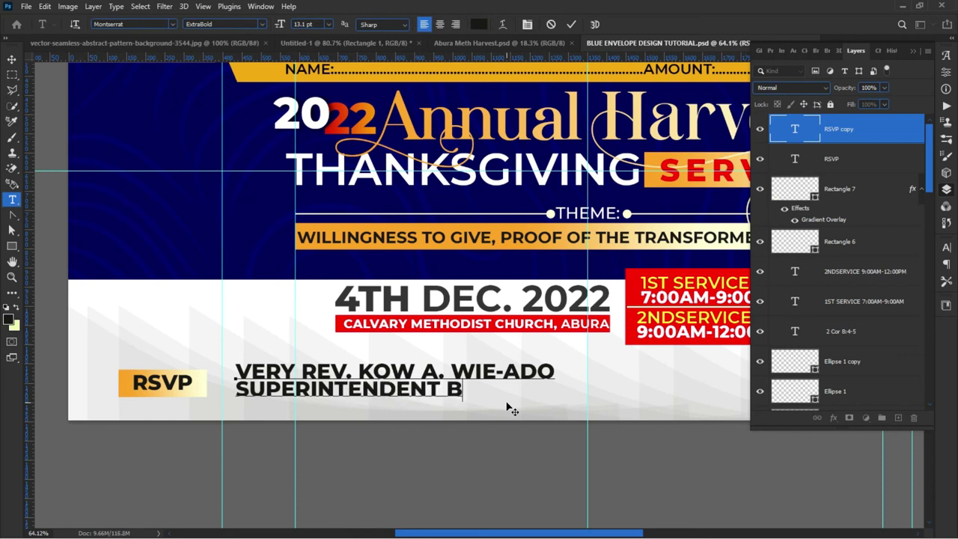
{"action": "key", "text": "BackSpace"}
{"action": "type", "text": "MINISTER"}
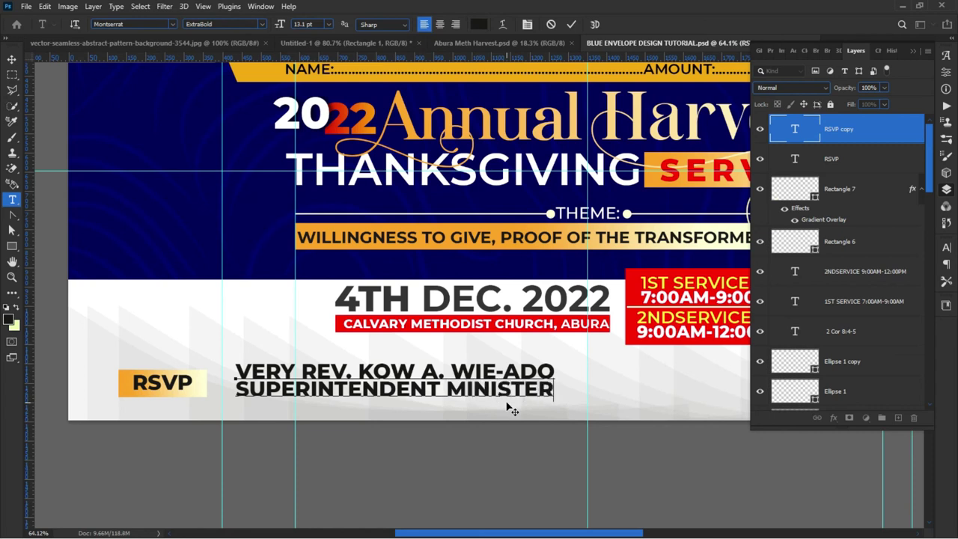
Step: Scale the minister's name block down to about 69% and move it right and slightly down
{"action": "left_click", "coordinate": [12, 58]}
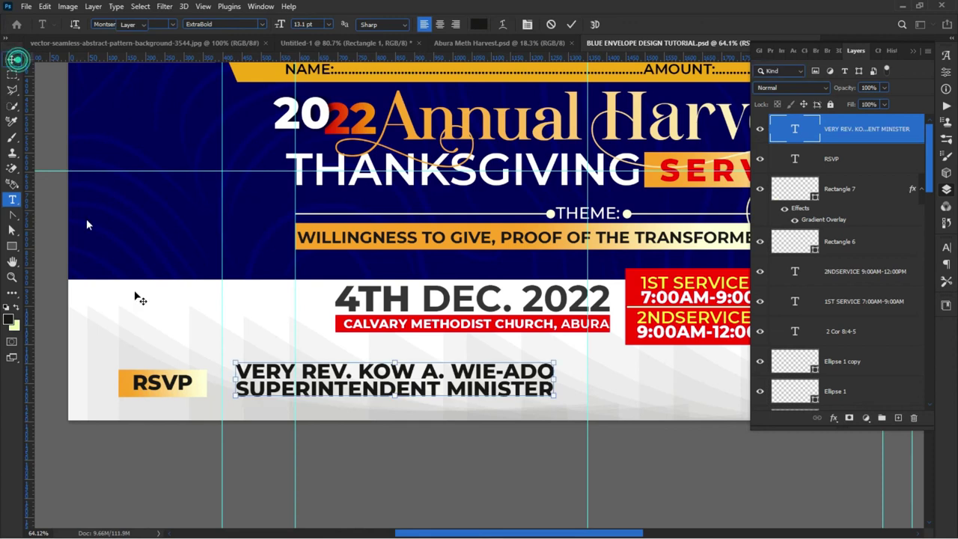
{"action": "left_click", "coordinate": [232, 362]}
{"action": "left_click_drag", "start_coordinate": [232, 362], "coordinate": [284, 367]}
{"action": "key", "text": "Return"}
{"action": "left_click_drag", "start_coordinate": [369, 386], "coordinate": [421, 391]}
{"action": "scroll", "coordinate": [420, 391], "scroll_direction": "down", "scroll_amount": 2}
{"action": "left_click_drag", "start_coordinate": [314, 474], "coordinate": [467, 492]}
Step: Set the SUPERINTENDENT MINISTER line to Medium weight and insert the missing D in the surname
{"action": "double_click", "coordinate": [319, 483]}
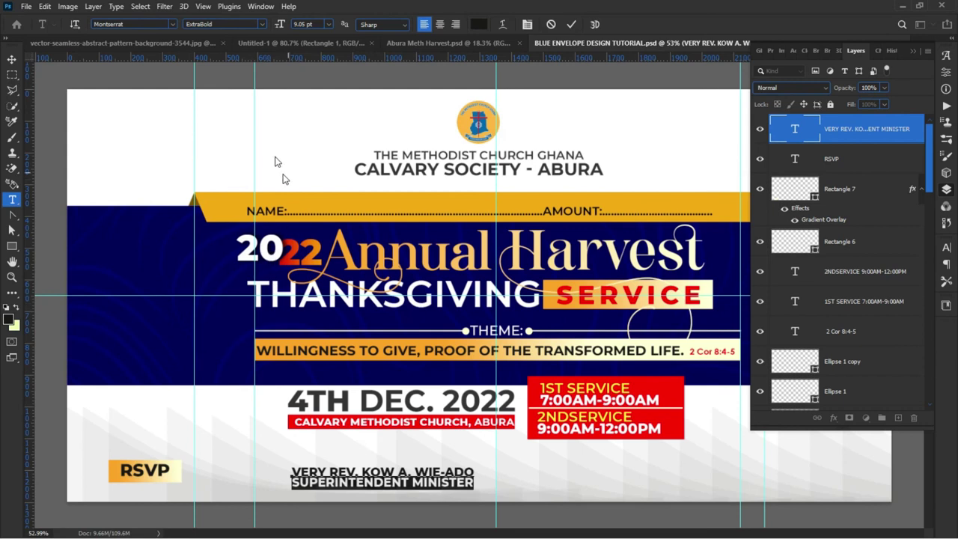
{"action": "left_click", "coordinate": [263, 27]}
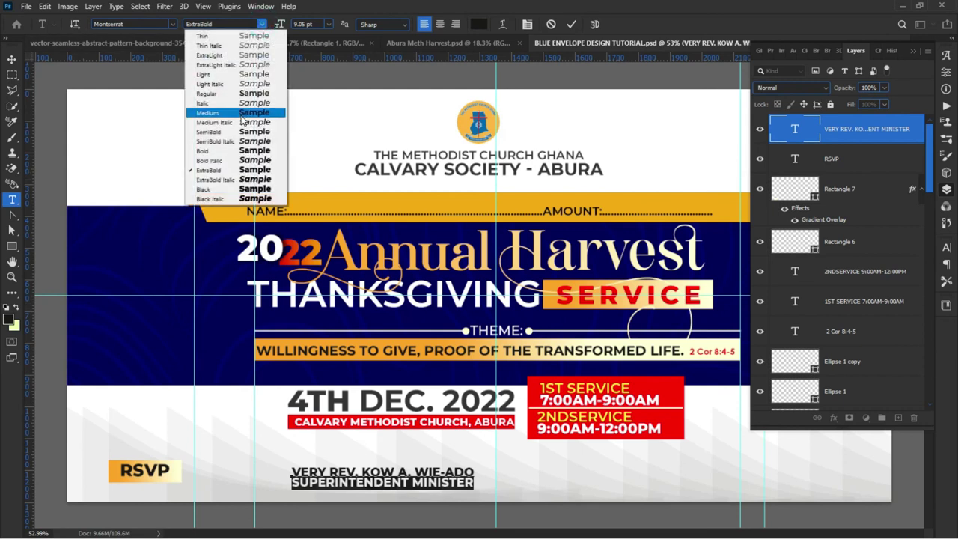
{"action": "left_click", "coordinate": [241, 117]}
{"action": "left_click", "coordinate": [472, 474]}
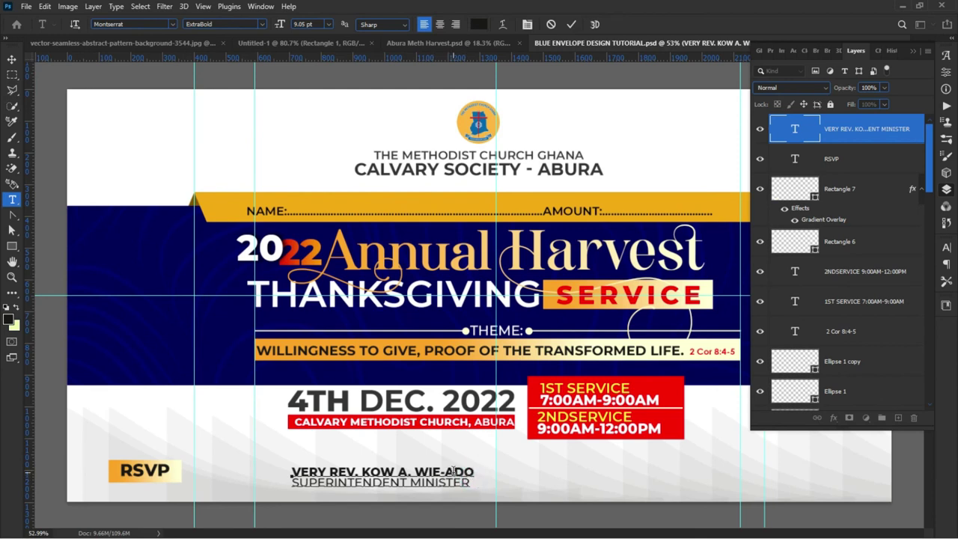
{"action": "left_click", "coordinate": [457, 473]}
{"action": "type", "text": "D"}
{"action": "left_click", "coordinate": [570, 25]}
Step: Move the RSVP tag and its gold background right, closer to the minister's name
{"action": "key", "text": "v"}
{"action": "scroll", "coordinate": [199, 396], "scroll_direction": "down", "scroll_amount": 2}
{"action": "left_click", "coordinate": [238, 427]}
{"action": "left_click_drag", "start_coordinate": [238, 427], "coordinate": [314, 432]}
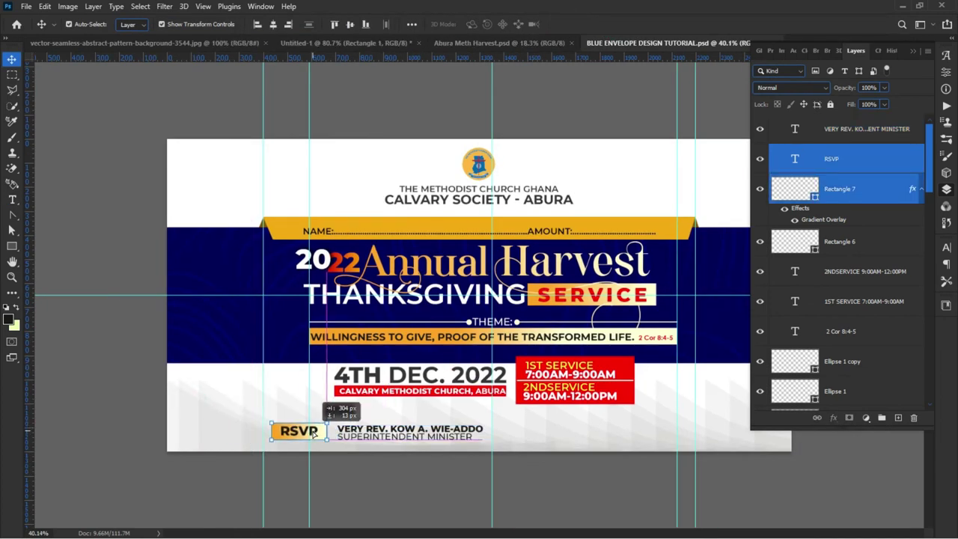
{"action": "left_click", "coordinate": [278, 480]}
Step: Place a duplicate of the minister's name block further to the right
{"action": "left_click", "coordinate": [423, 432]}
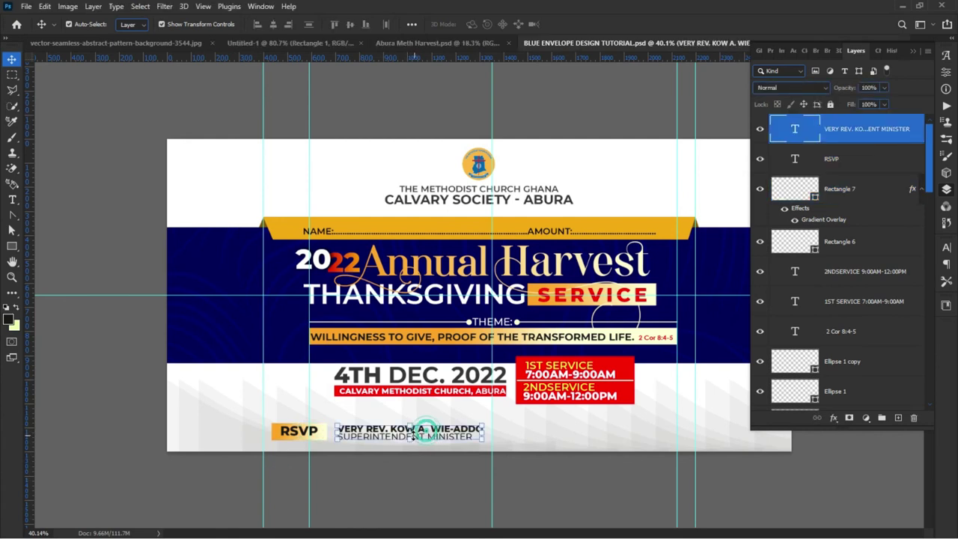
{"action": "left_click_drag", "start_coordinate": [370, 436], "coordinate": [558, 438]}
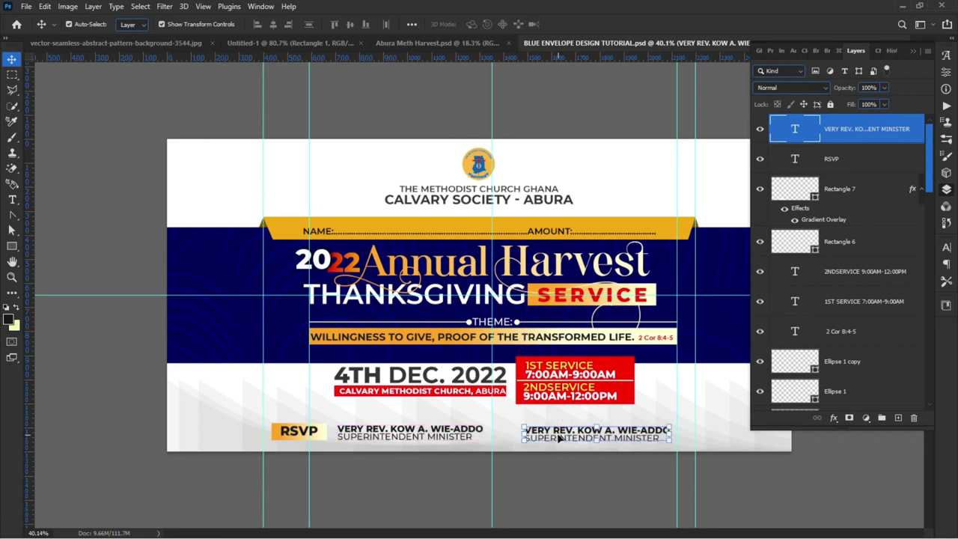
{"action": "scroll", "coordinate": [575, 440], "scroll_direction": "up", "scroll_amount": 3}
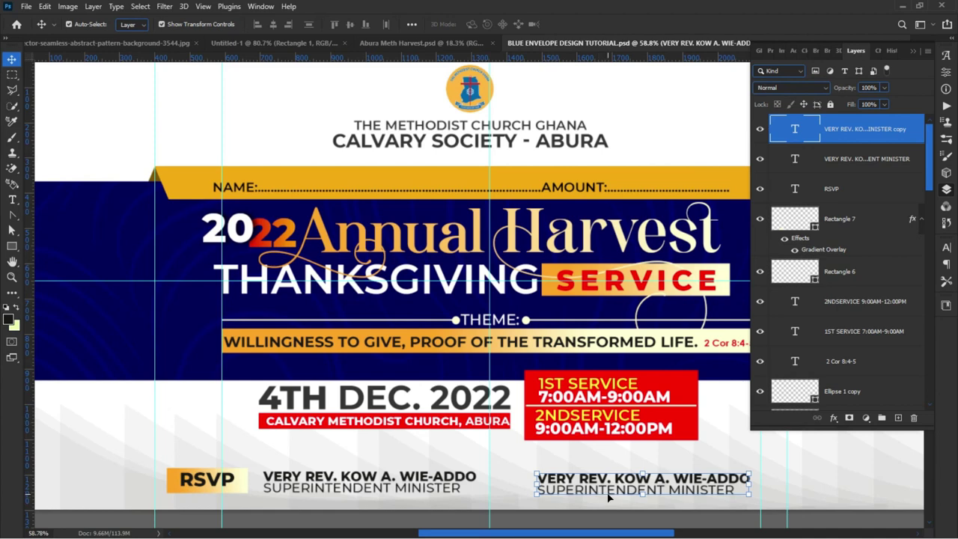
{"action": "scroll", "coordinate": [566, 385], "scroll_direction": "down", "scroll_amount": 2}
{"action": "scroll", "coordinate": [591, 477], "scroll_direction": "up", "scroll_amount": 2}
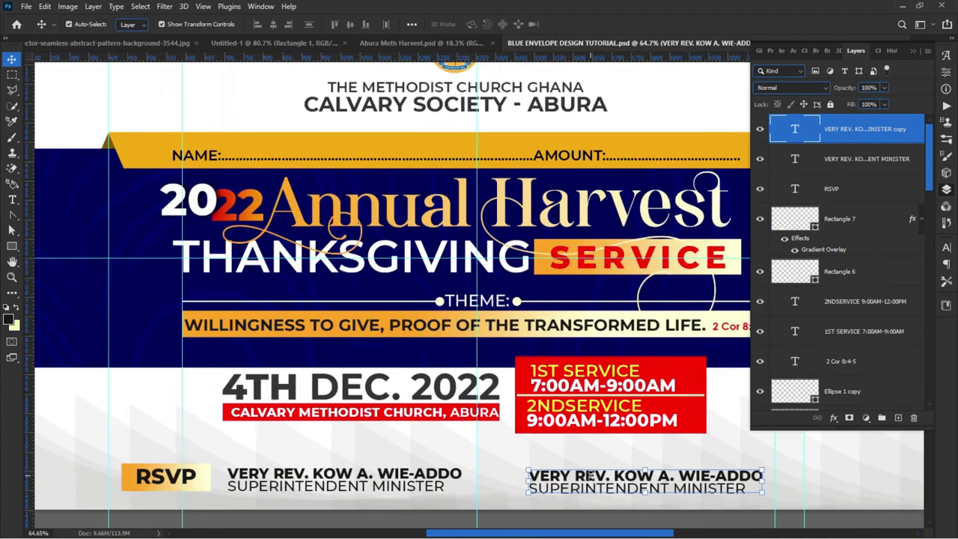
{"action": "scroll", "coordinate": [375, 396], "scroll_direction": "up", "scroll_amount": 2}
Step: Replace the copy's first line with the committee chairman's name
{"action": "double_click", "coordinate": [374, 397]}
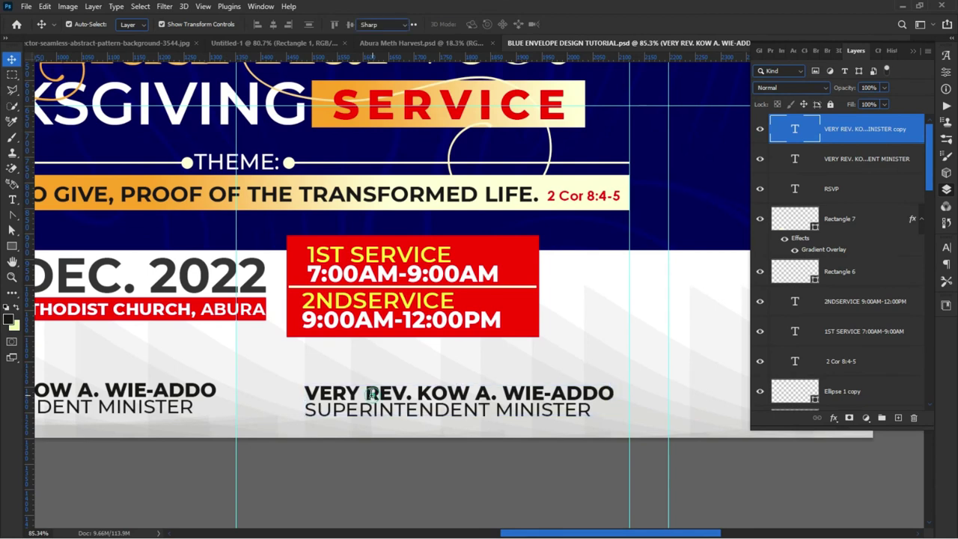
{"action": "left_click_drag", "start_coordinate": [306, 391], "coordinate": [654, 381]}
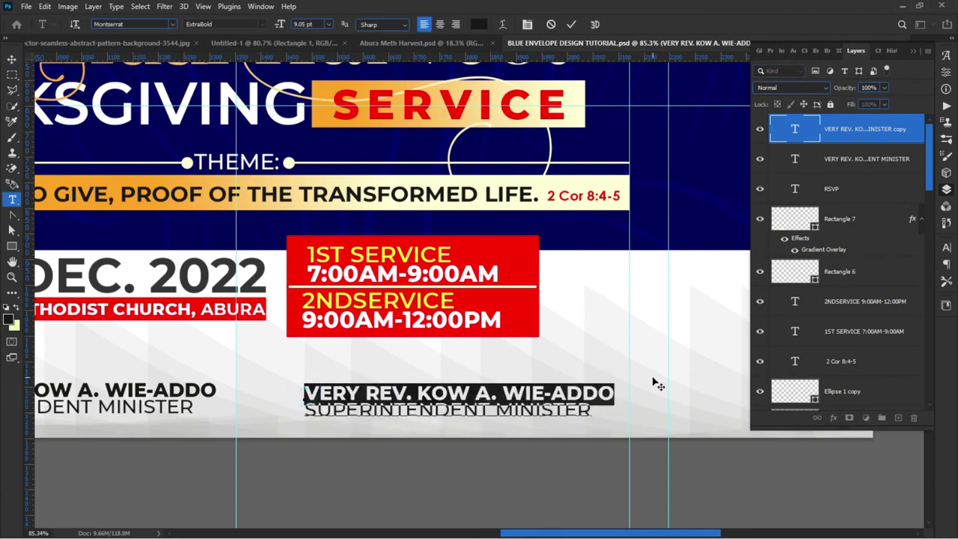
{"action": "type", "text": "BRO."}
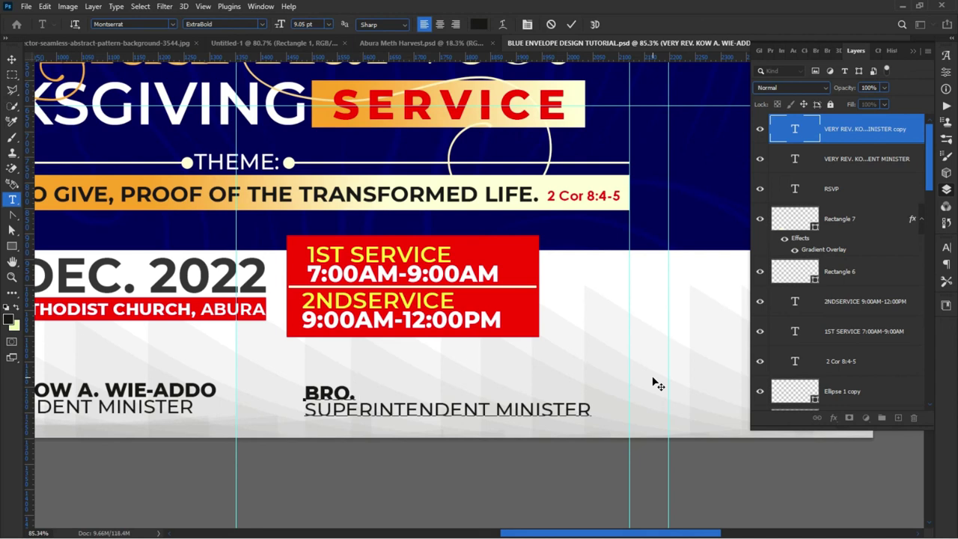
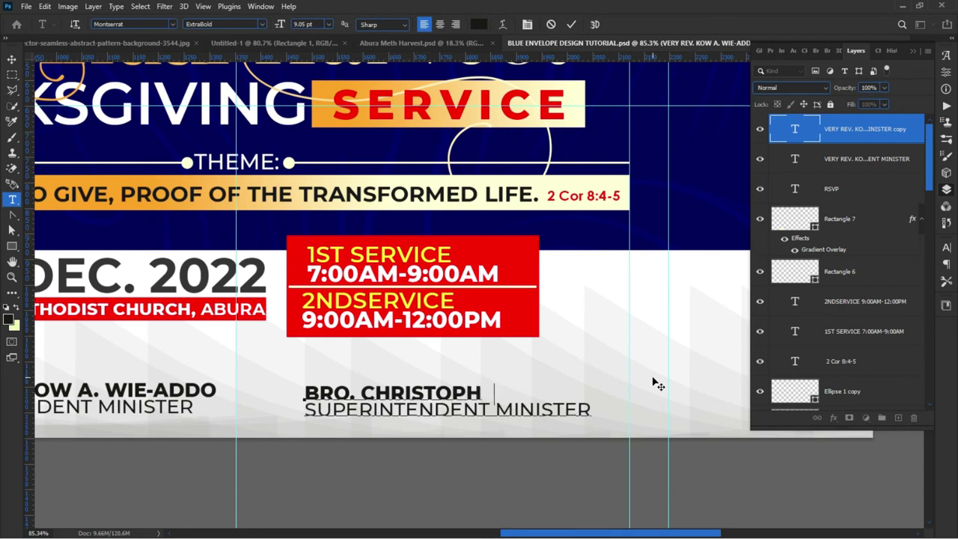
{"action": "key", "text": "Return"}
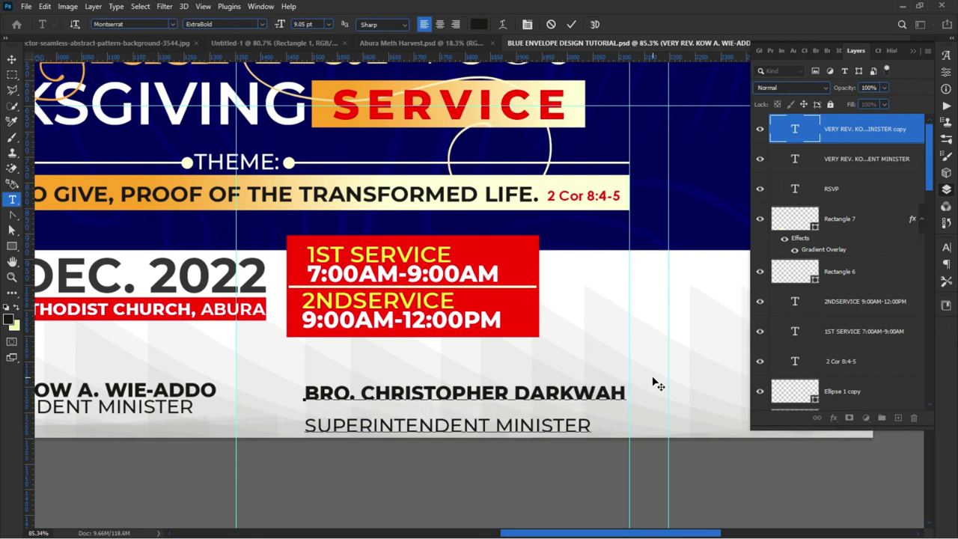
{"action": "key", "text": "BackSpace"}
Step: Change the copy's title line to HARVEST COMMITEE CHAIRMAN and commit the text
{"action": "left_click_drag", "start_coordinate": [597, 408], "coordinate": [274, 411]}
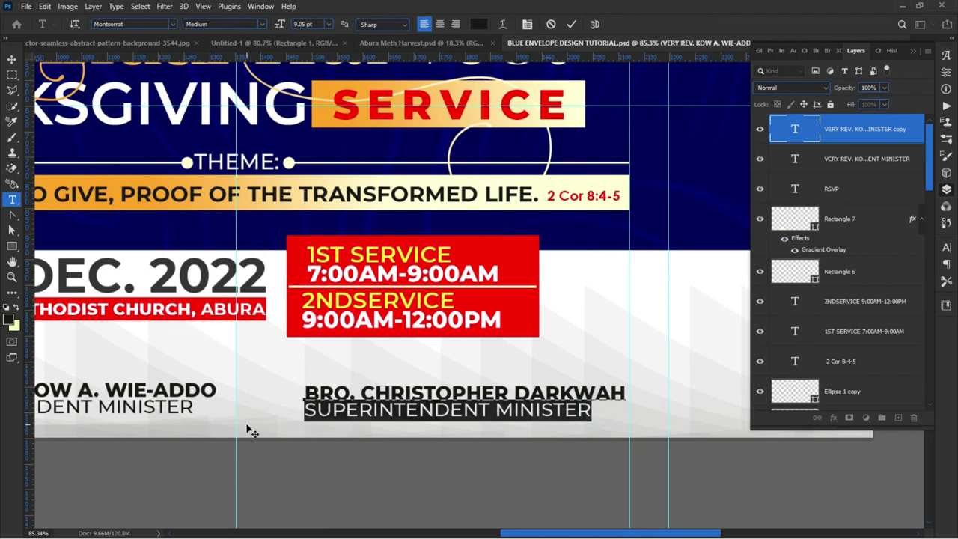
{"action": "type", "text": "HARVE"}
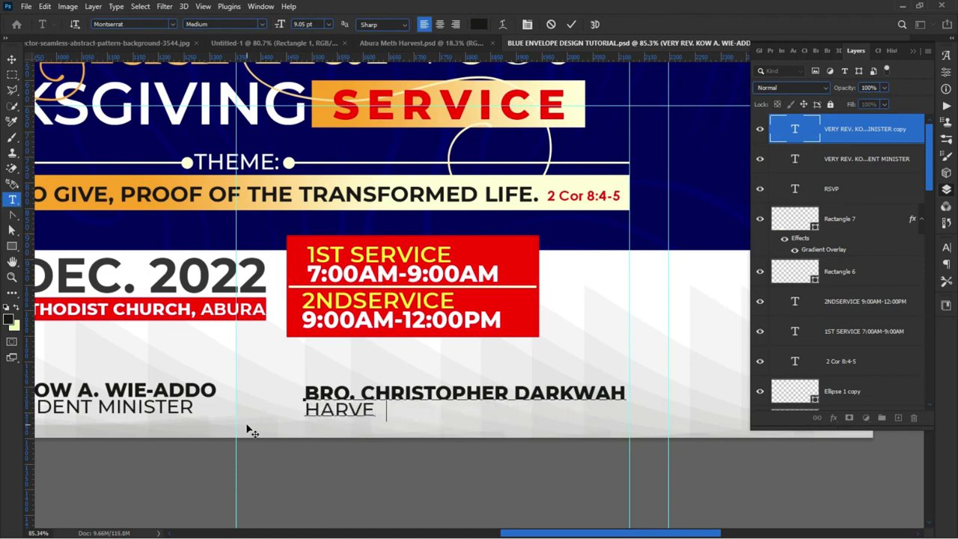
{"action": "type", "text": "ST COM"}
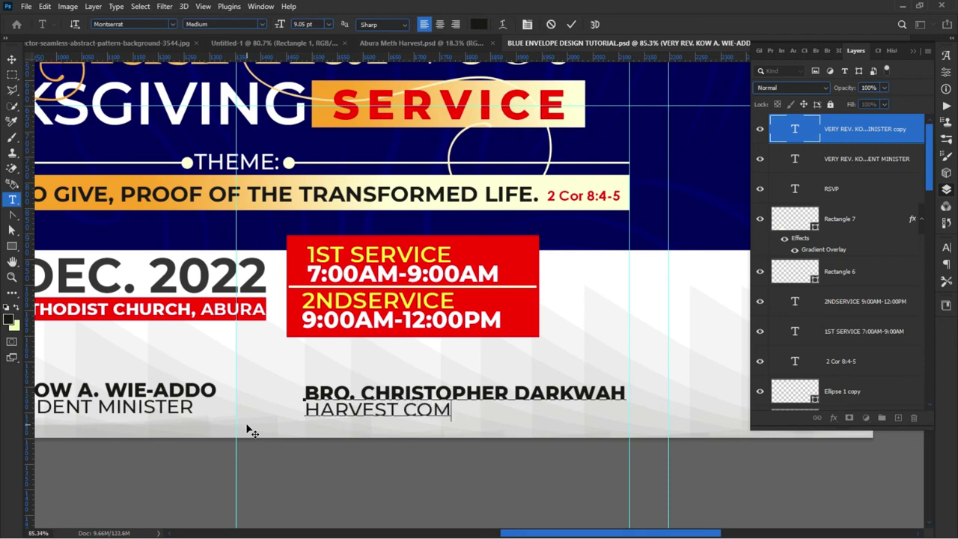
{"action": "type", "text": "MITEE CHA"}
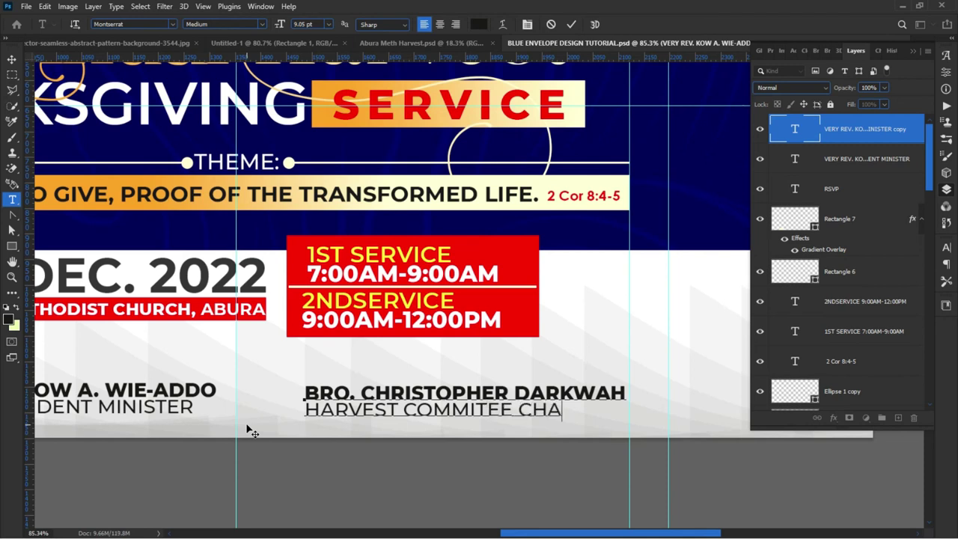
{"action": "type", "text": "IRMAN"}
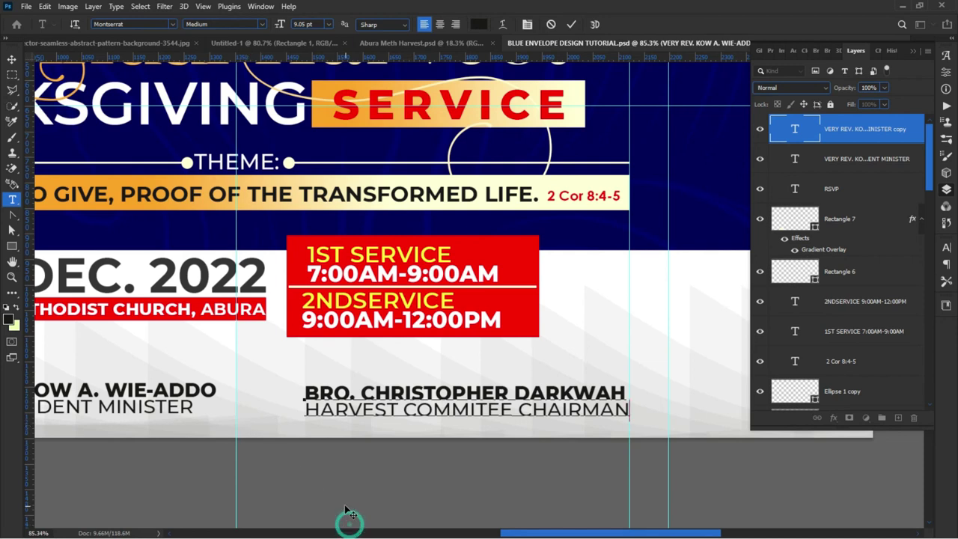
{"action": "left_click", "coordinate": [571, 24]}
{"action": "key", "text": "v"}
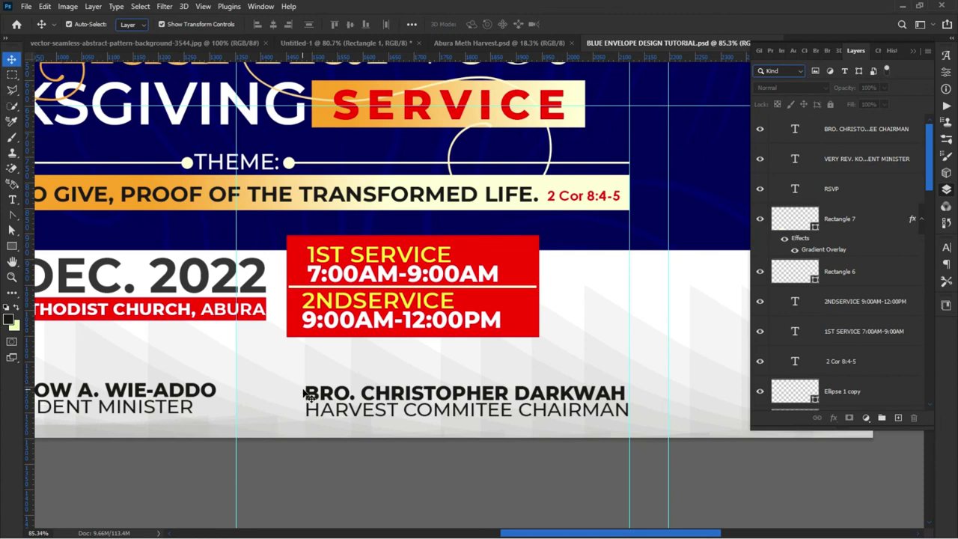
Step: Move the chairman's name block left and slightly up, then deselect it
{"action": "left_click_drag", "start_coordinate": [325, 409], "coordinate": [301, 405]}
{"action": "left_click_drag", "start_coordinate": [298, 410], "coordinate": [298, 407]}
{"action": "left_click", "coordinate": [223, 487]}
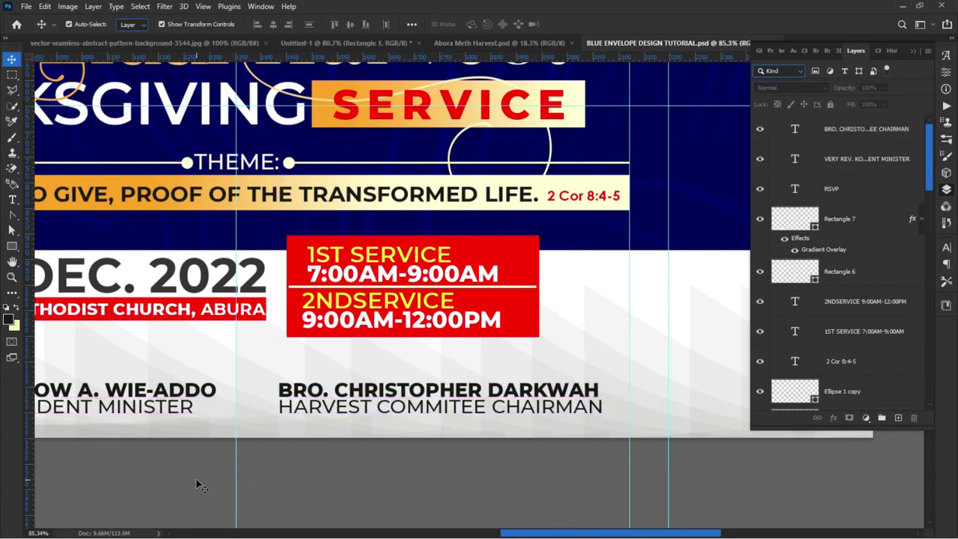
{"action": "scroll", "coordinate": [256, 466], "scroll_direction": "down", "scroll_amount": 2}
Step: Draw a thin black vertical bar between the minister's and chairman's names
{"action": "left_click", "coordinate": [12, 244]}
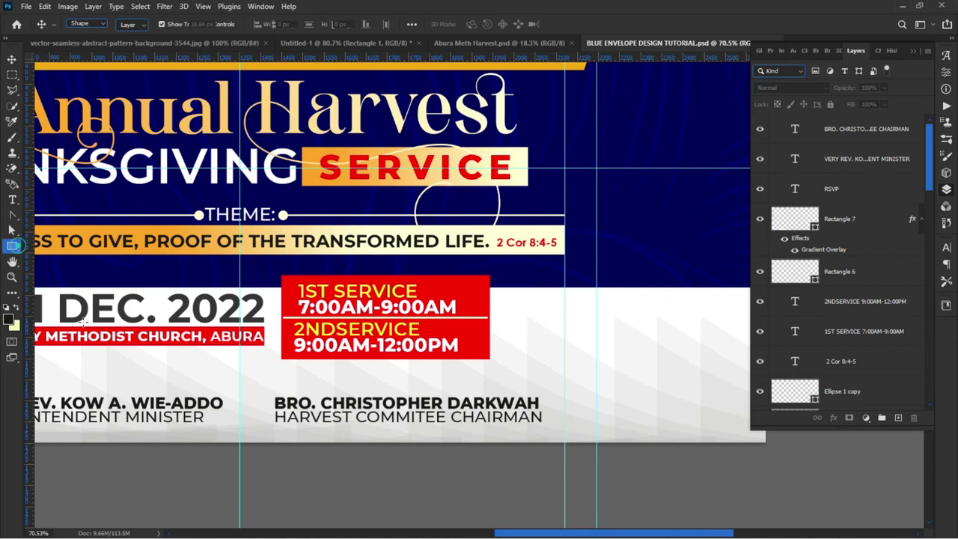
{"action": "left_click", "coordinate": [134, 25]}
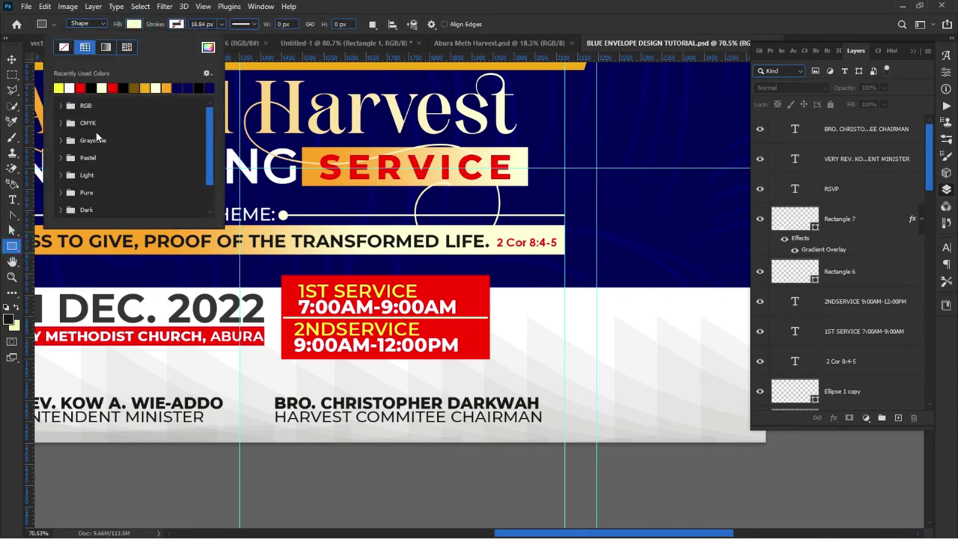
{"action": "left_click", "coordinate": [90, 87]}
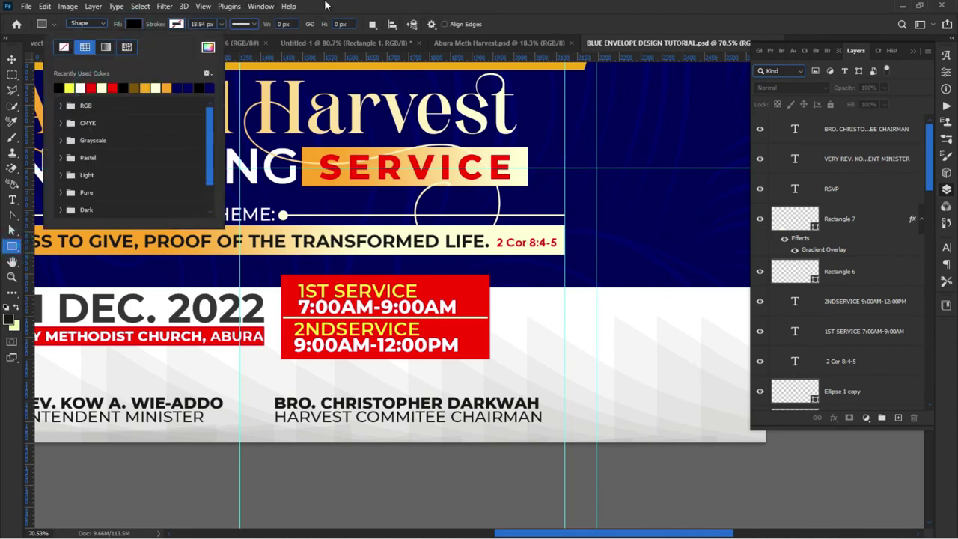
{"action": "left_click", "coordinate": [325, 18]}
{"action": "scroll", "coordinate": [244, 410], "scroll_direction": "up", "scroll_amount": 2}
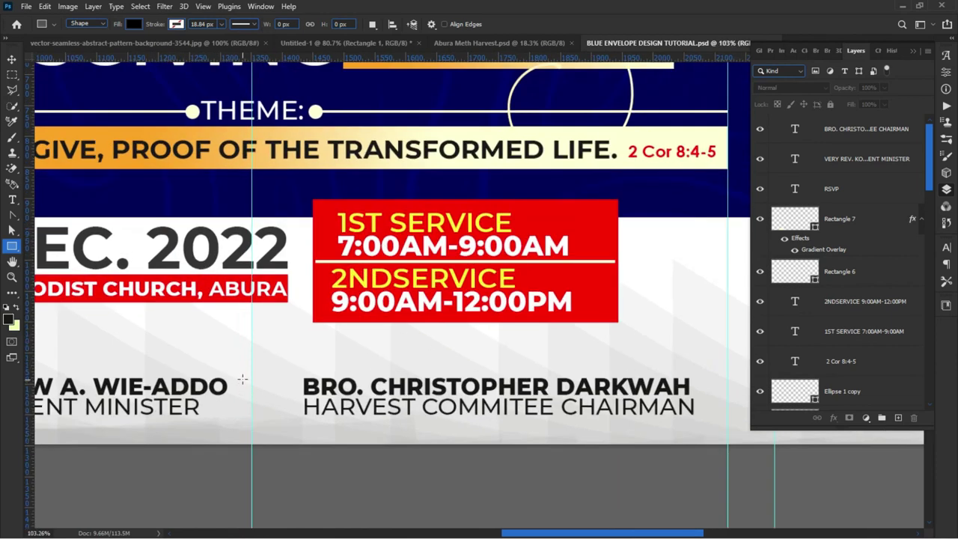
{"action": "left_click_drag", "start_coordinate": [242, 374], "coordinate": [244, 433]}
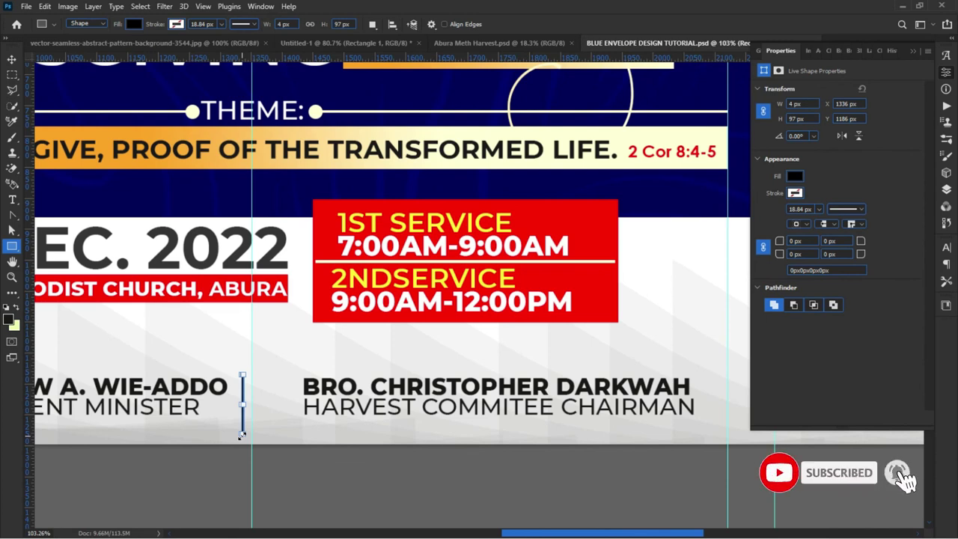
Step: Duplicate the bar 10 px right and shift both name blocks toward the dividers
{"action": "key", "text": "v"}
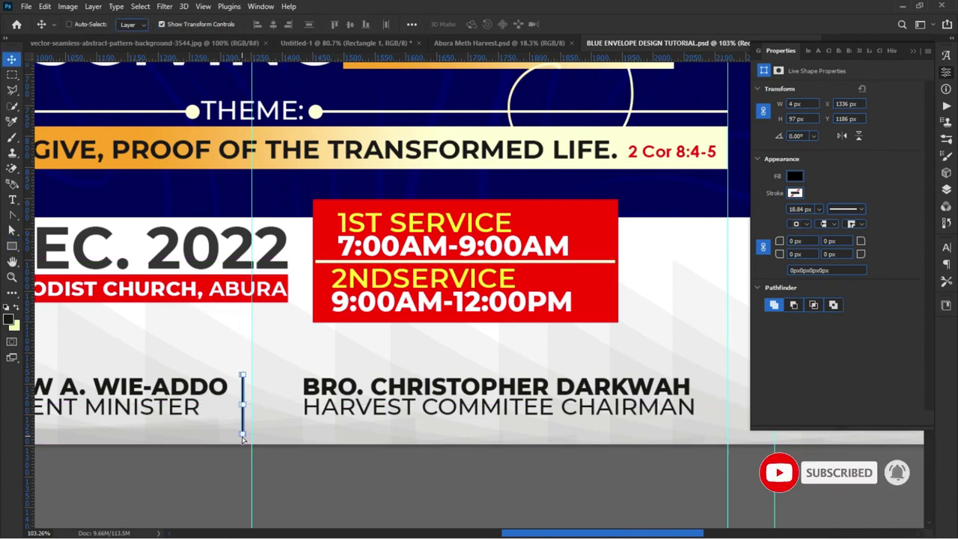
{"action": "key", "text": "shift+Right"}
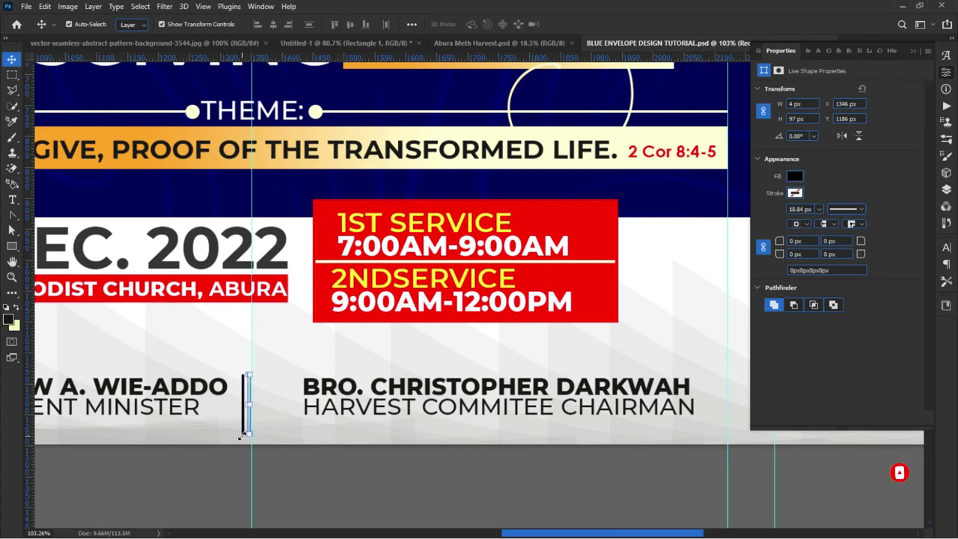
{"action": "left_click_drag", "start_coordinate": [272, 487], "coordinate": [250, 419]}
{"action": "left_click_drag", "start_coordinate": [329, 414], "coordinate": [298, 414]}
{"action": "left_click_drag", "start_coordinate": [139, 392], "coordinate": [145, 392]}
{"action": "left_click", "coordinate": [304, 473]}
{"action": "key", "text": "ctrl+0"}
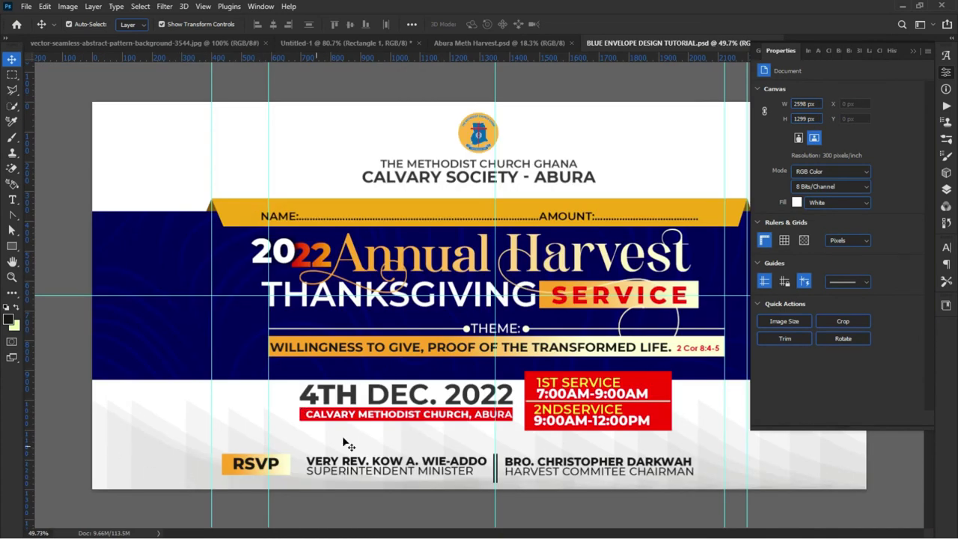
Step: Lower the red 1ST/2ND SERVICE times box about 9 px beside the 4TH DEC. 2022 date
{"action": "left_click_drag", "start_coordinate": [292, 388], "coordinate": [483, 425]}
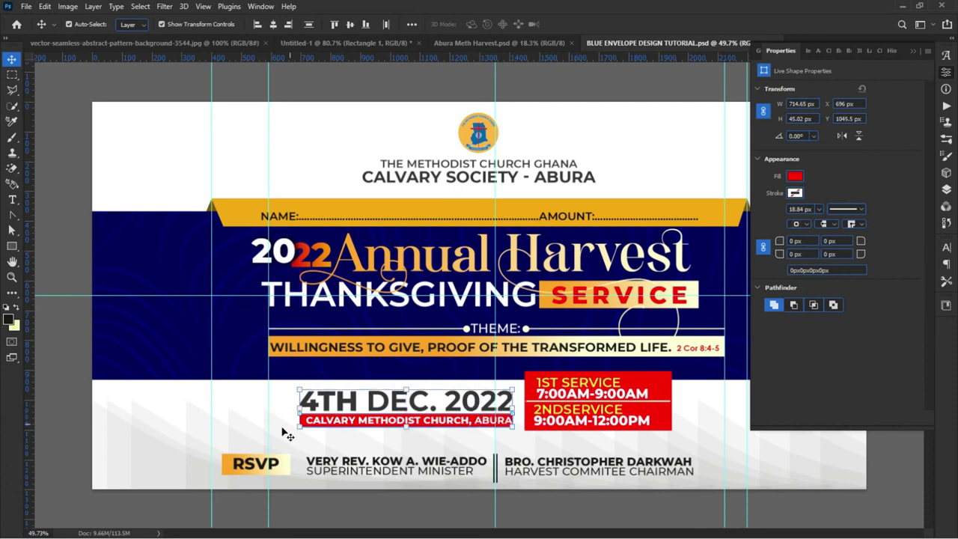
{"action": "left_click", "coordinate": [691, 435]}
{"action": "left_click_drag", "start_coordinate": [563, 383], "coordinate": [565, 397]}
{"action": "left_click", "coordinate": [193, 413]}
{"action": "key", "text": "ctrl+minus"}
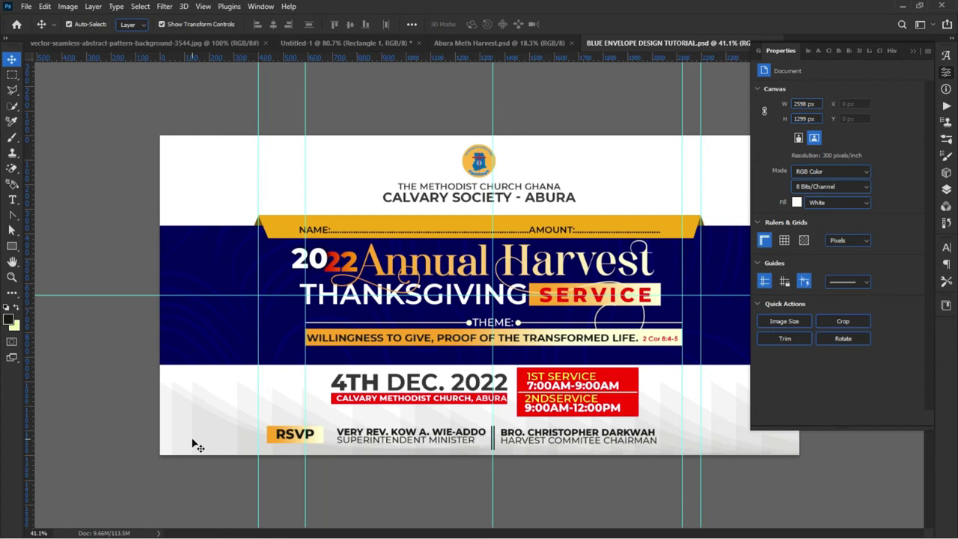
{"action": "scroll", "coordinate": [165, 427], "scroll_direction": "down", "scroll_amount": 4}
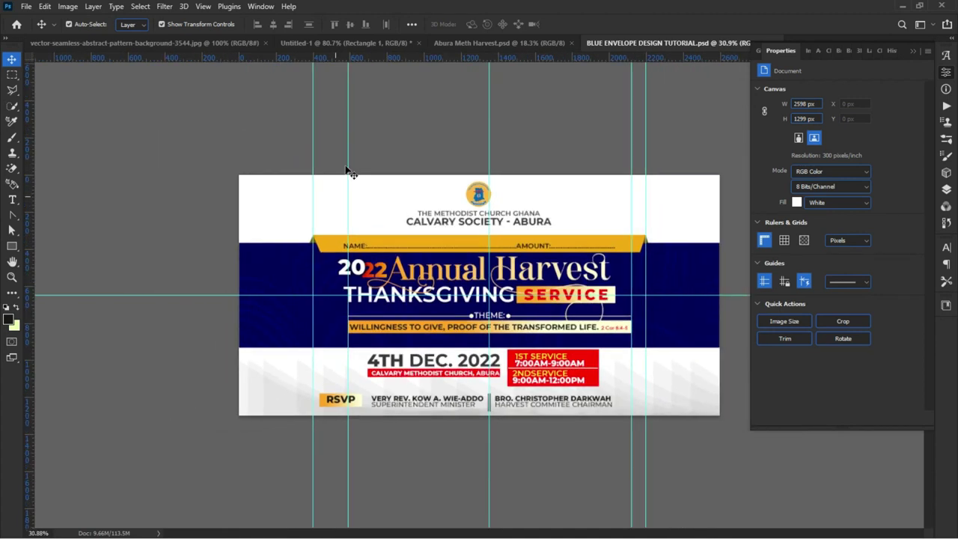
Step: Move the wheat layer from Untitled-1 into the envelope's top-right corner, then deselect it
{"action": "left_click", "coordinate": [326, 44]}
{"action": "left_click", "coordinate": [616, 252]}
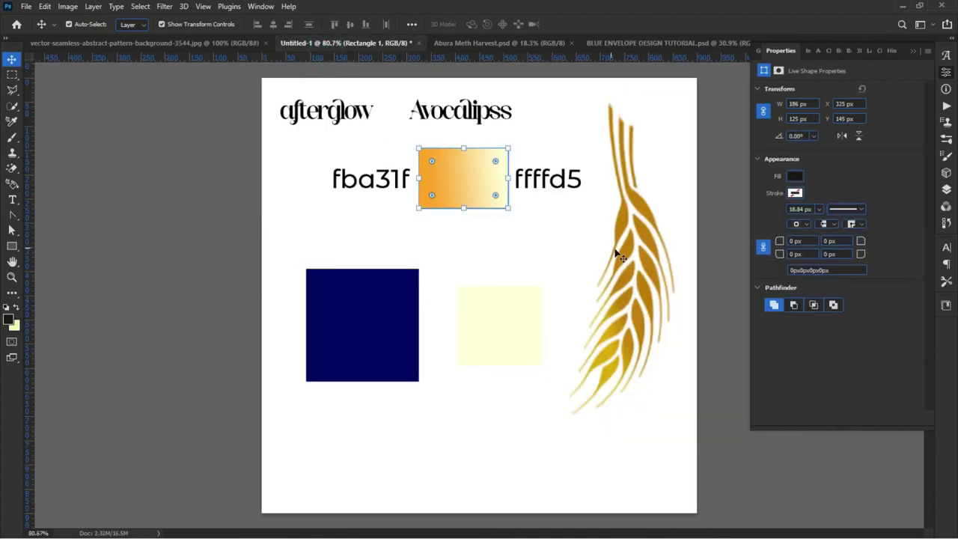
{"action": "left_click_drag", "start_coordinate": [611, 207], "coordinate": [686, 239]}
{"action": "left_click", "coordinate": [147, 252]}
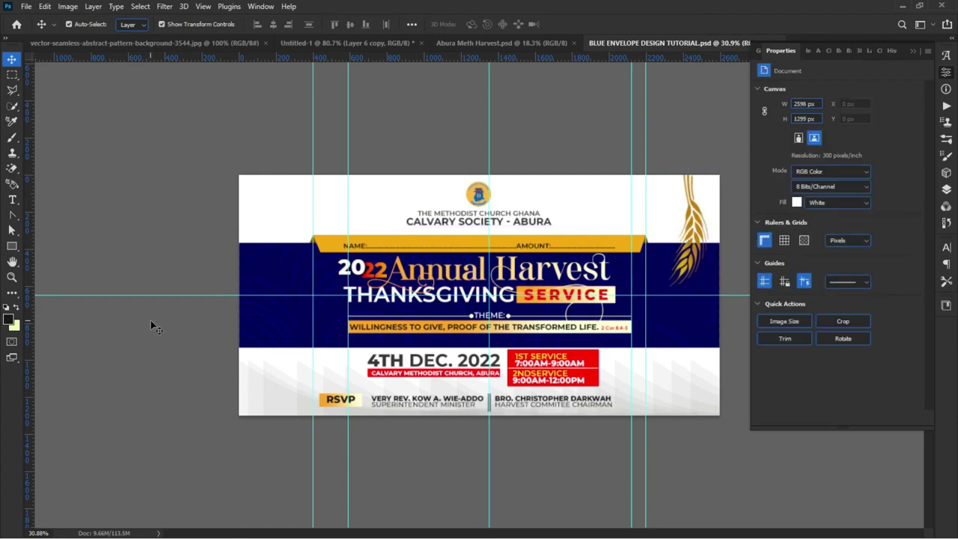
Step: Collapse the Properties panel and zoom the envelope canvas to about 45%
{"action": "scroll", "coordinate": [295, 378], "scroll_direction": "up", "scroll_amount": 3}
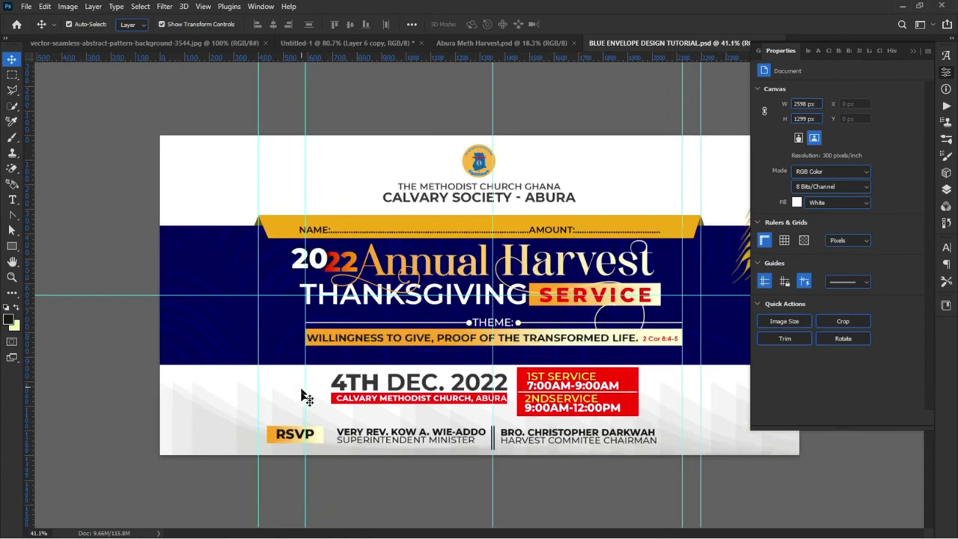
{"action": "scroll", "coordinate": [277, 405], "scroll_direction": "down", "scroll_amount": 2}
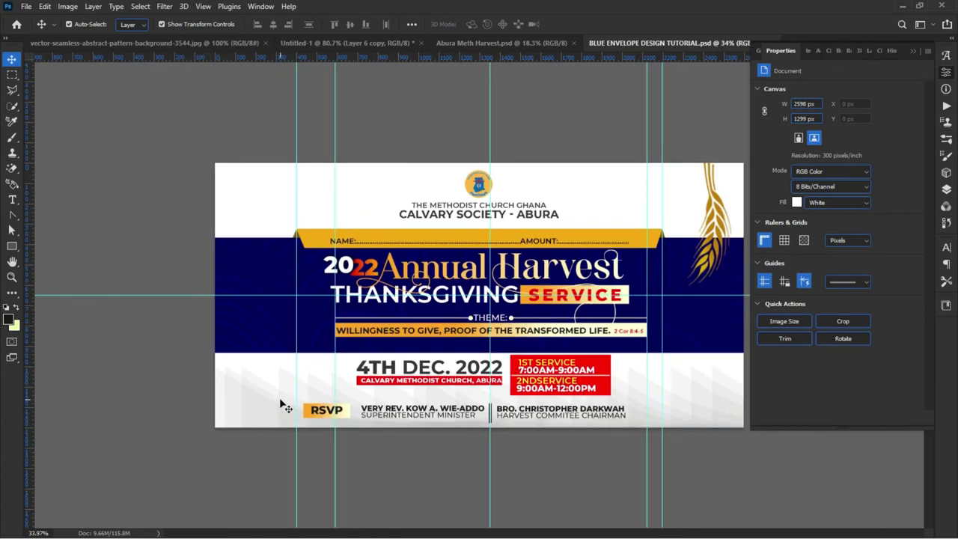
{"action": "left_click", "coordinate": [913, 51]}
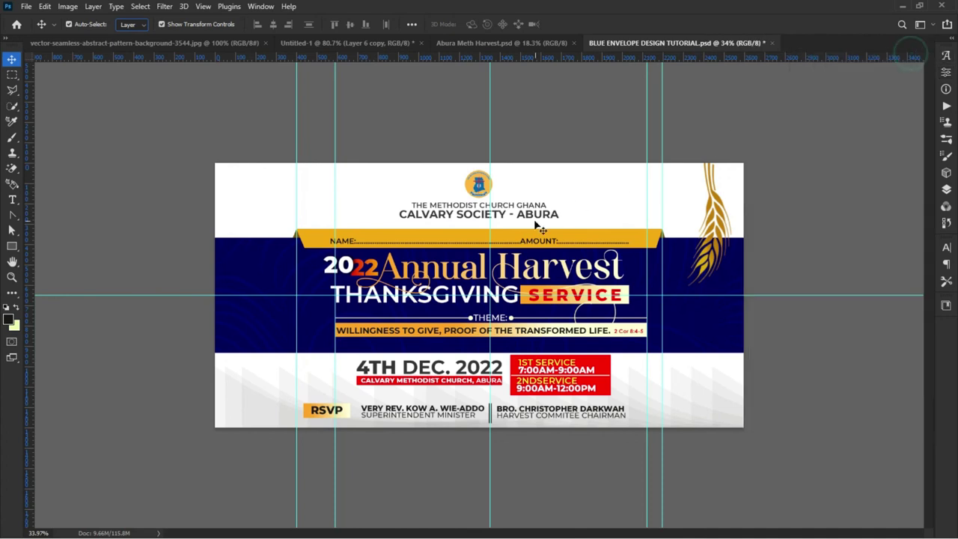
{"action": "scroll", "coordinate": [483, 298], "scroll_direction": "up", "scroll_amount": 2}
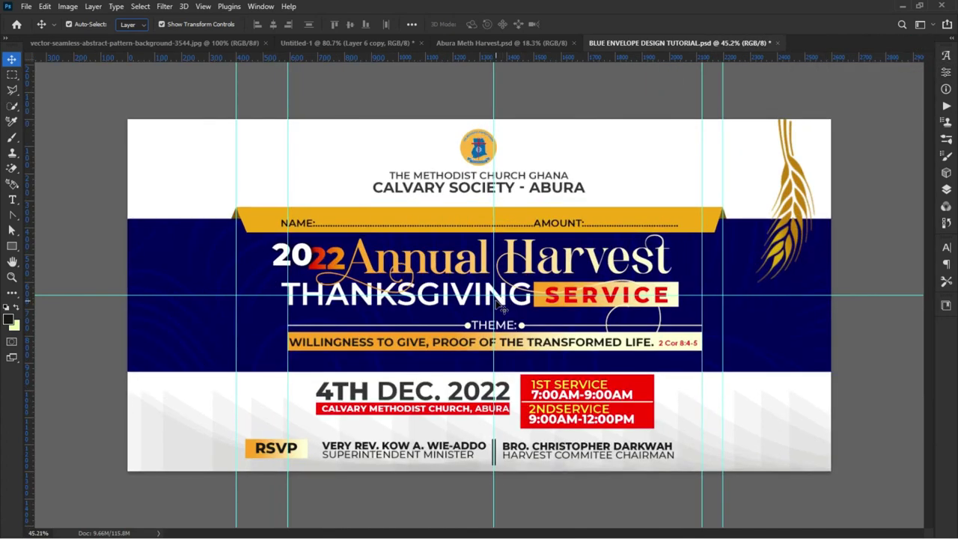